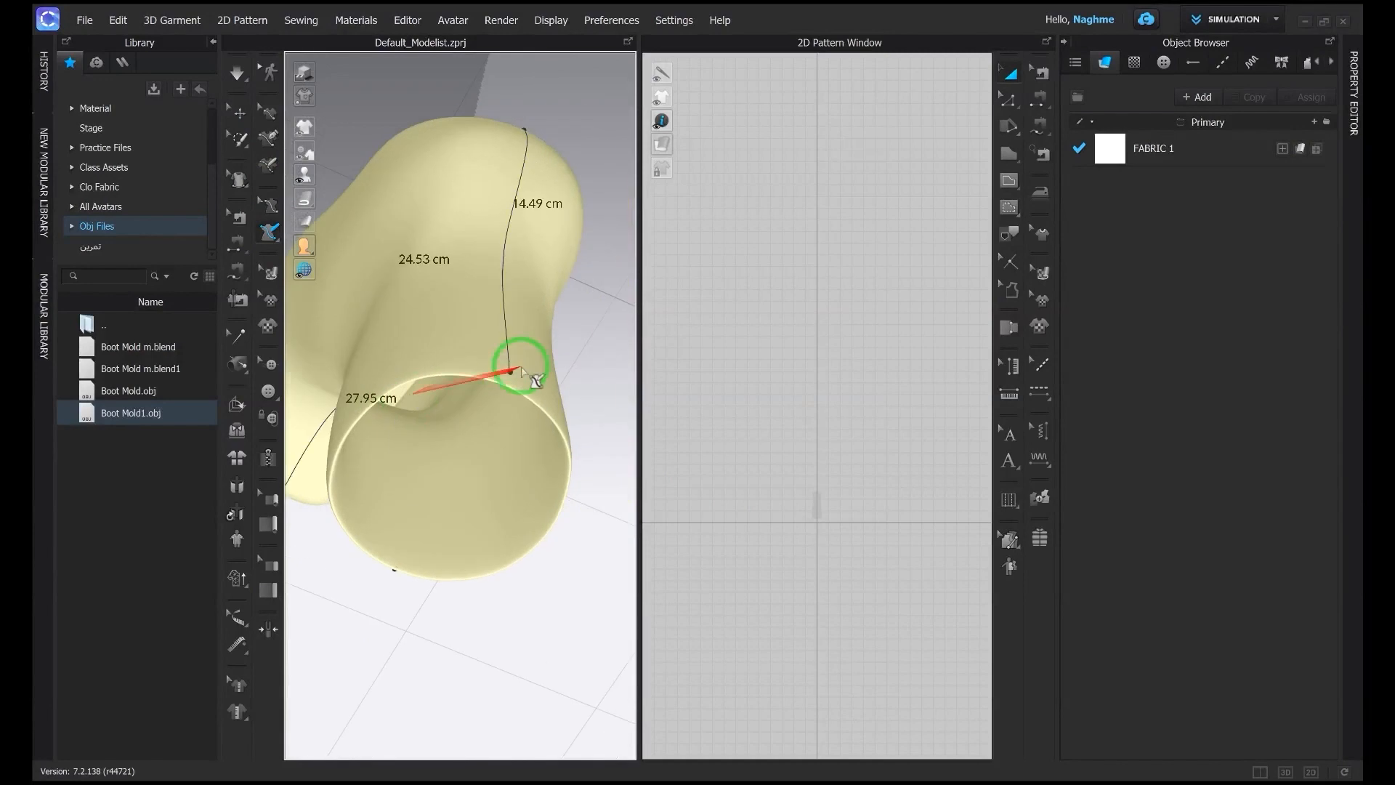
Step: Trace a line on the boot mold along one side edge of the sole, around to the end of its centre line
{"action": "right_click_drag", "start_coordinate": [529, 369], "coordinate": [439, 102]}
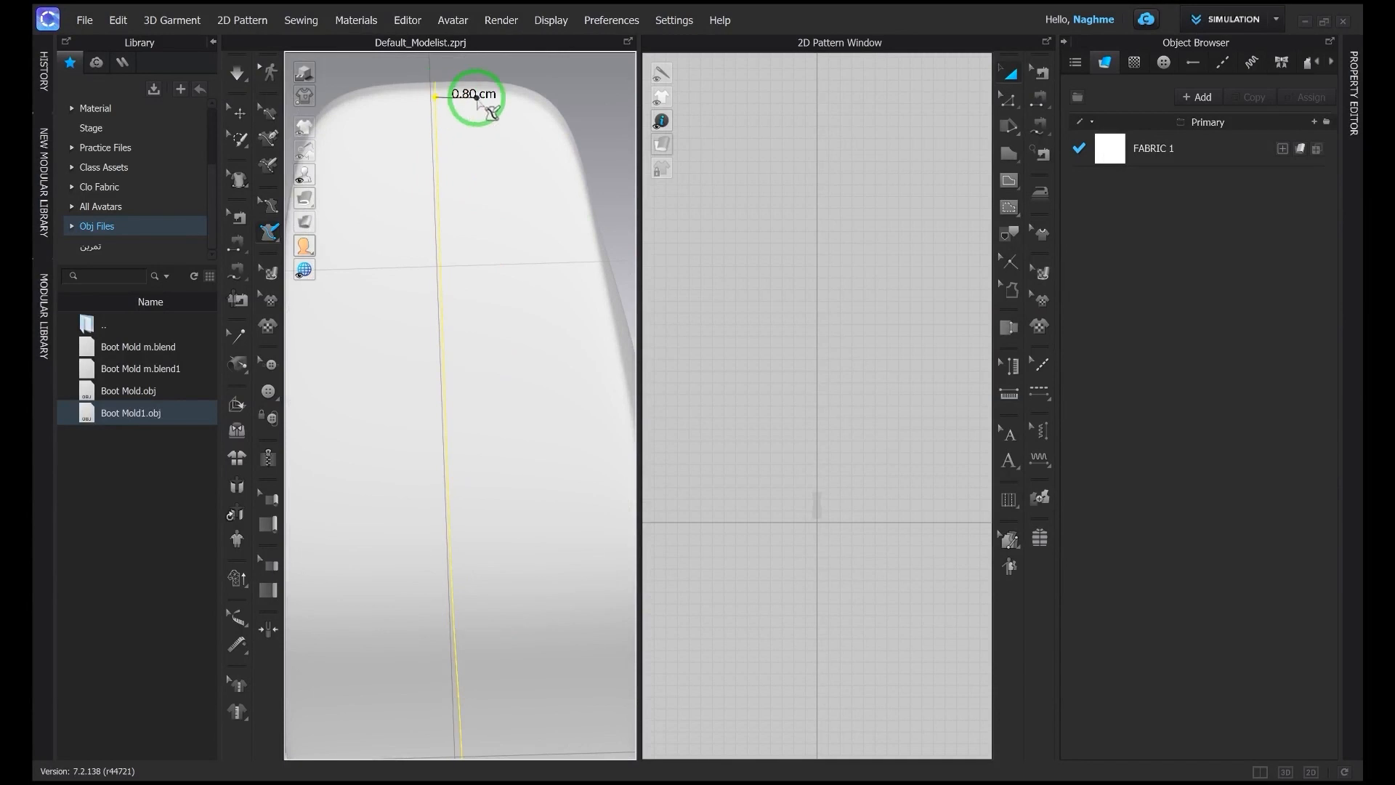
{"action": "right_click_drag", "start_coordinate": [589, 263], "coordinate": [529, 149]}
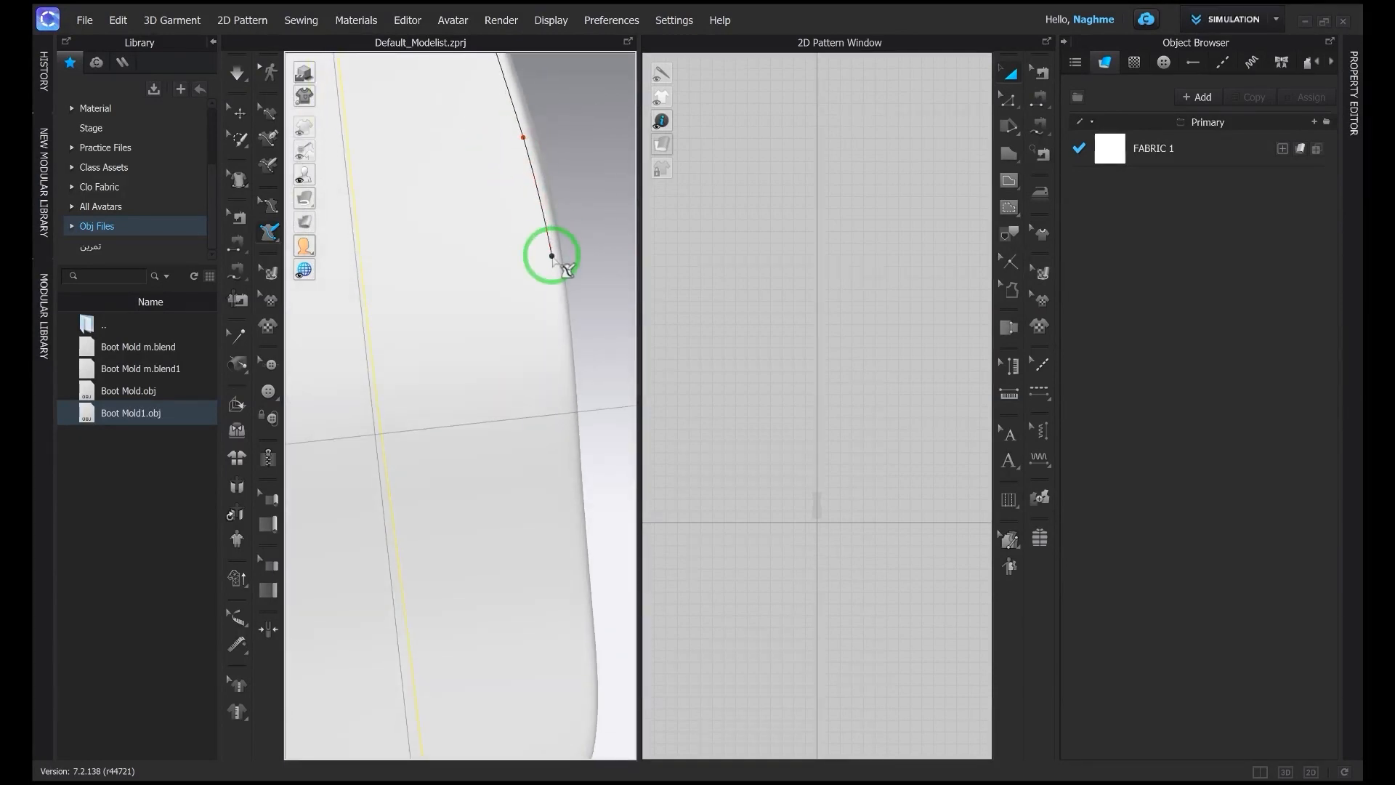
{"action": "right_click_drag", "start_coordinate": [574, 439], "coordinate": [553, 311]}
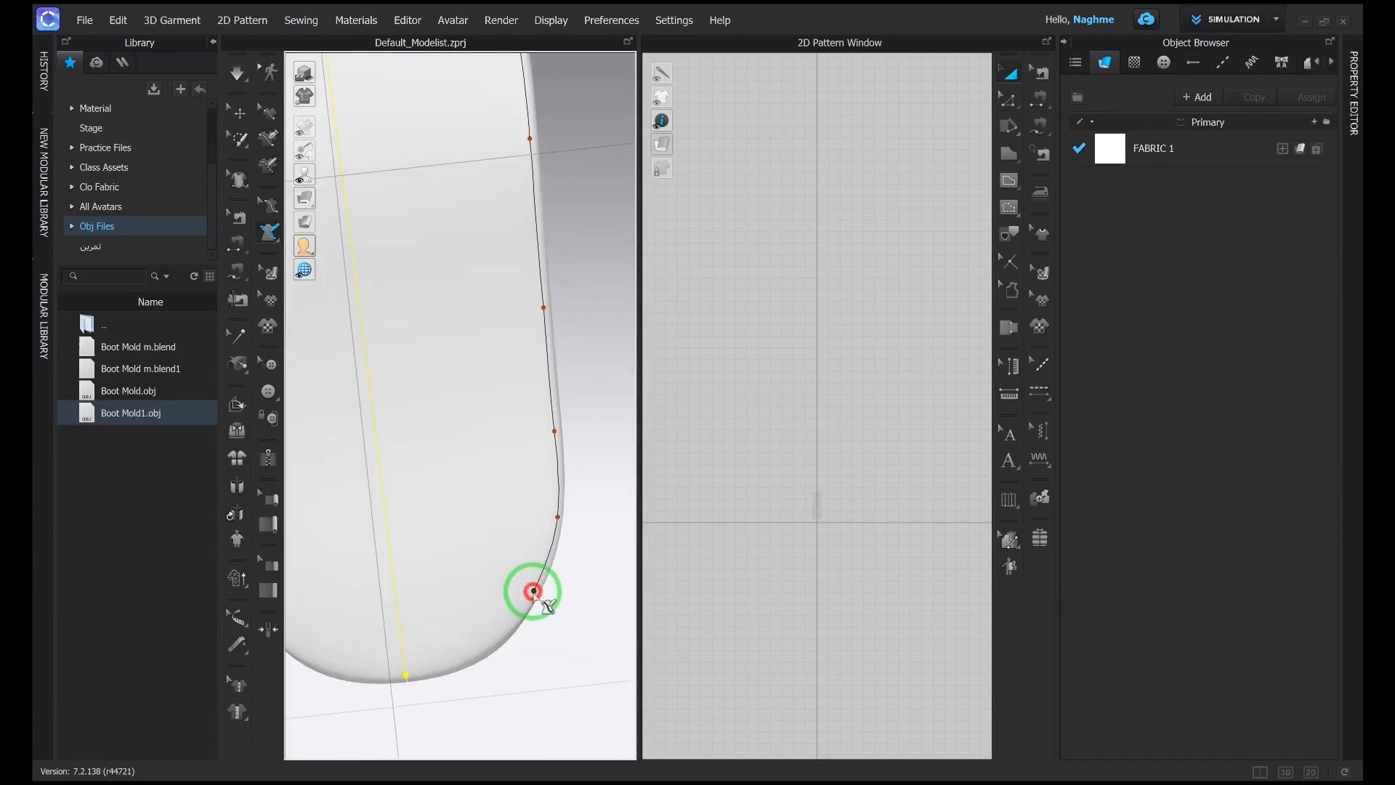
{"action": "right_click_drag", "start_coordinate": [431, 685], "coordinate": [436, 291]}
Step: Select the boot mold and rotate it upside down so that its sole faces upward
{"action": "left_click", "coordinate": [239, 114]}
{"action": "left_click", "coordinate": [449, 360]}
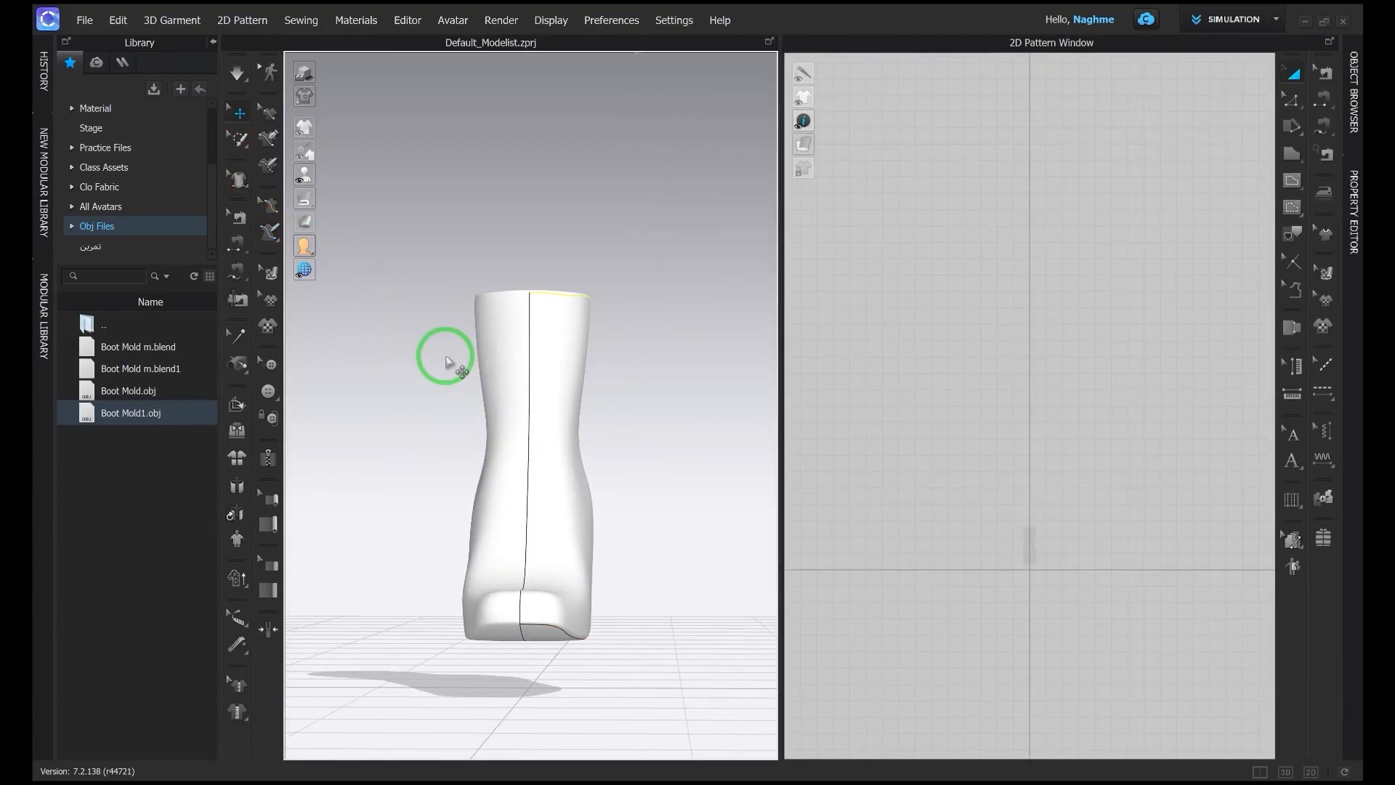
{"action": "left_click", "coordinate": [448, 358]}
{"action": "left_click_drag", "start_coordinate": [458, 286], "coordinate": [327, 481]}
{"action": "scroll", "coordinate": [573, 354], "scroll_direction": "down", "scroll_amount": 5}
{"action": "key", "text": "ctrl+z"}
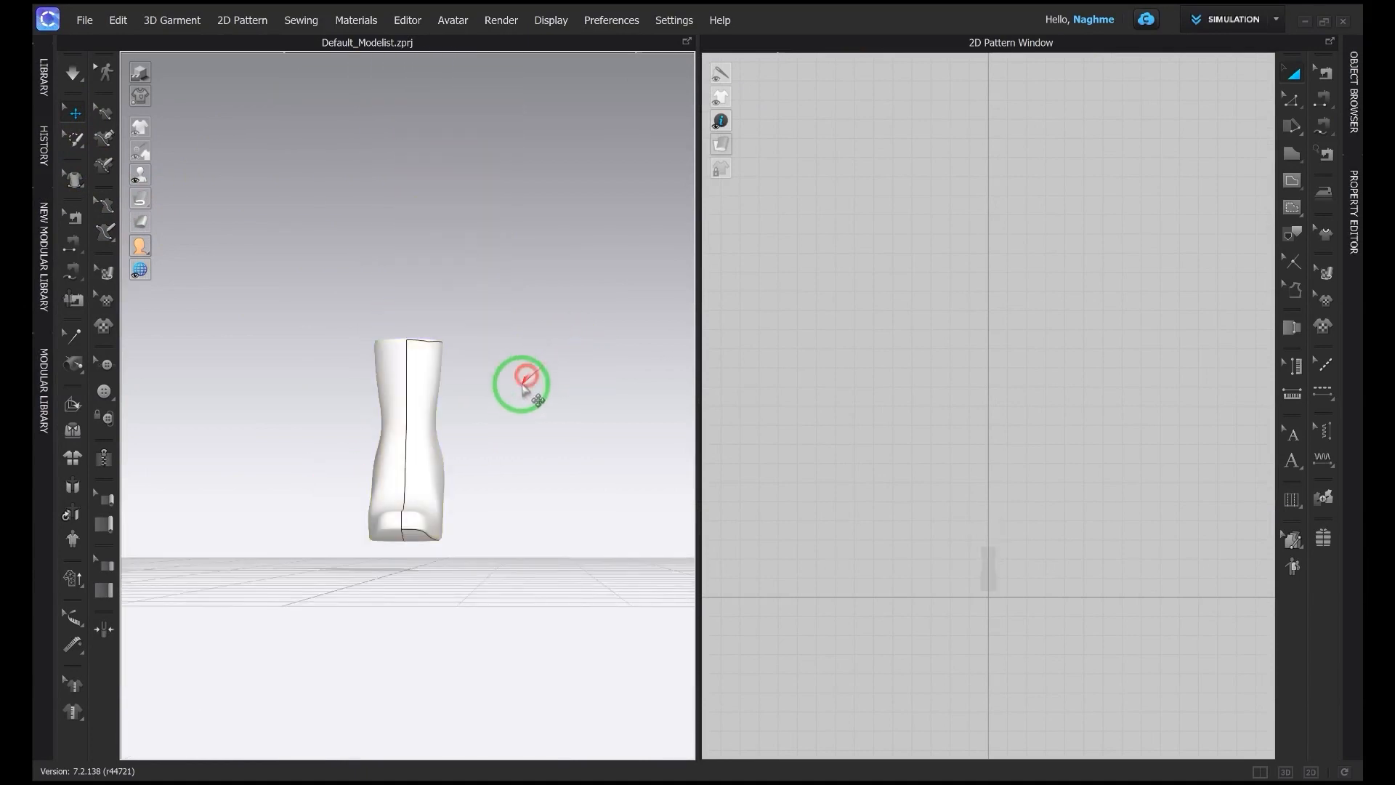
{"action": "left_click", "coordinate": [411, 363]}
{"action": "left_click_drag", "start_coordinate": [448, 332], "coordinate": [454, 258]}
{"action": "left_click", "coordinate": [454, 258]}
{"action": "right_click_drag", "start_coordinate": [454, 258], "coordinate": [407, 276]}
Step: Flatten the outlined half of the sole on the boot mold into a 2D pattern
{"action": "left_click", "coordinate": [105, 233]}
{"action": "left_click", "coordinate": [154, 251]}
{"action": "left_click_drag", "start_coordinate": [381, 306], "coordinate": [398, 352]}
{"action": "key", "text": "Return"}
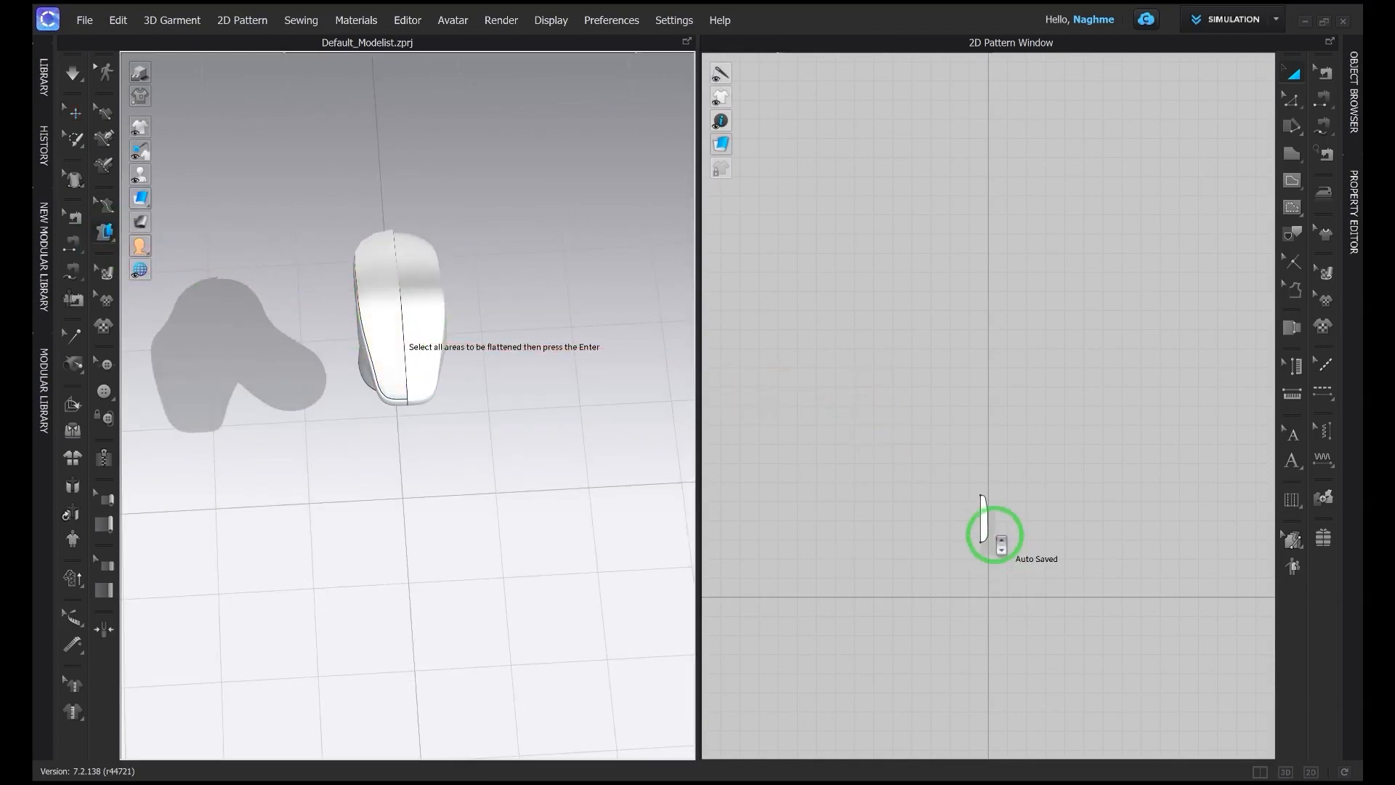
Step: Unfold the half-sole pattern along its straight edge and align the full sole with the vertical centre axis
{"action": "scroll", "coordinate": [875, 403], "scroll_direction": "down", "scroll_amount": 2}
{"action": "left_click_drag", "start_coordinate": [876, 403], "coordinate": [928, 451]}
{"action": "left_click", "coordinate": [996, 396]}
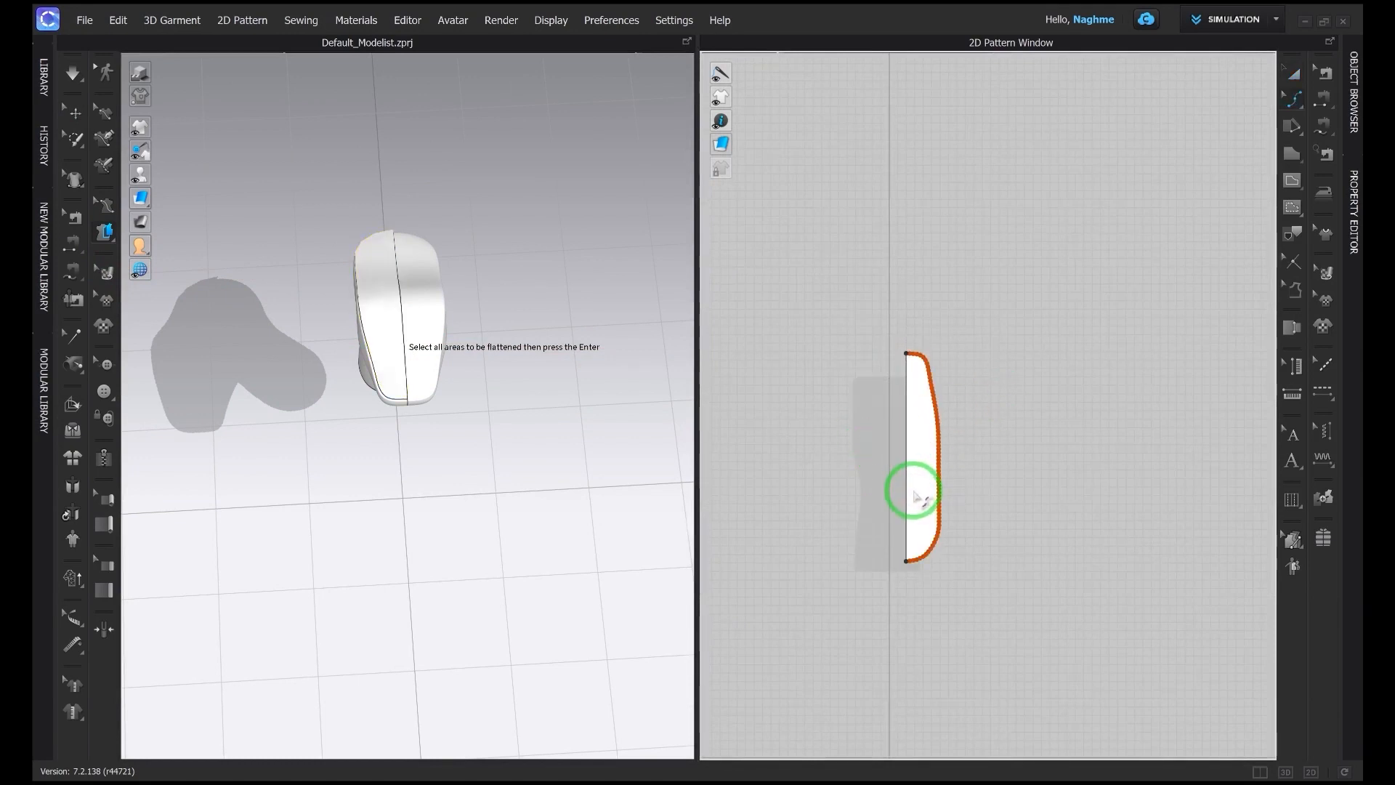
{"action": "right_click", "coordinate": [905, 468]}
{"action": "left_click", "coordinate": [980, 376]}
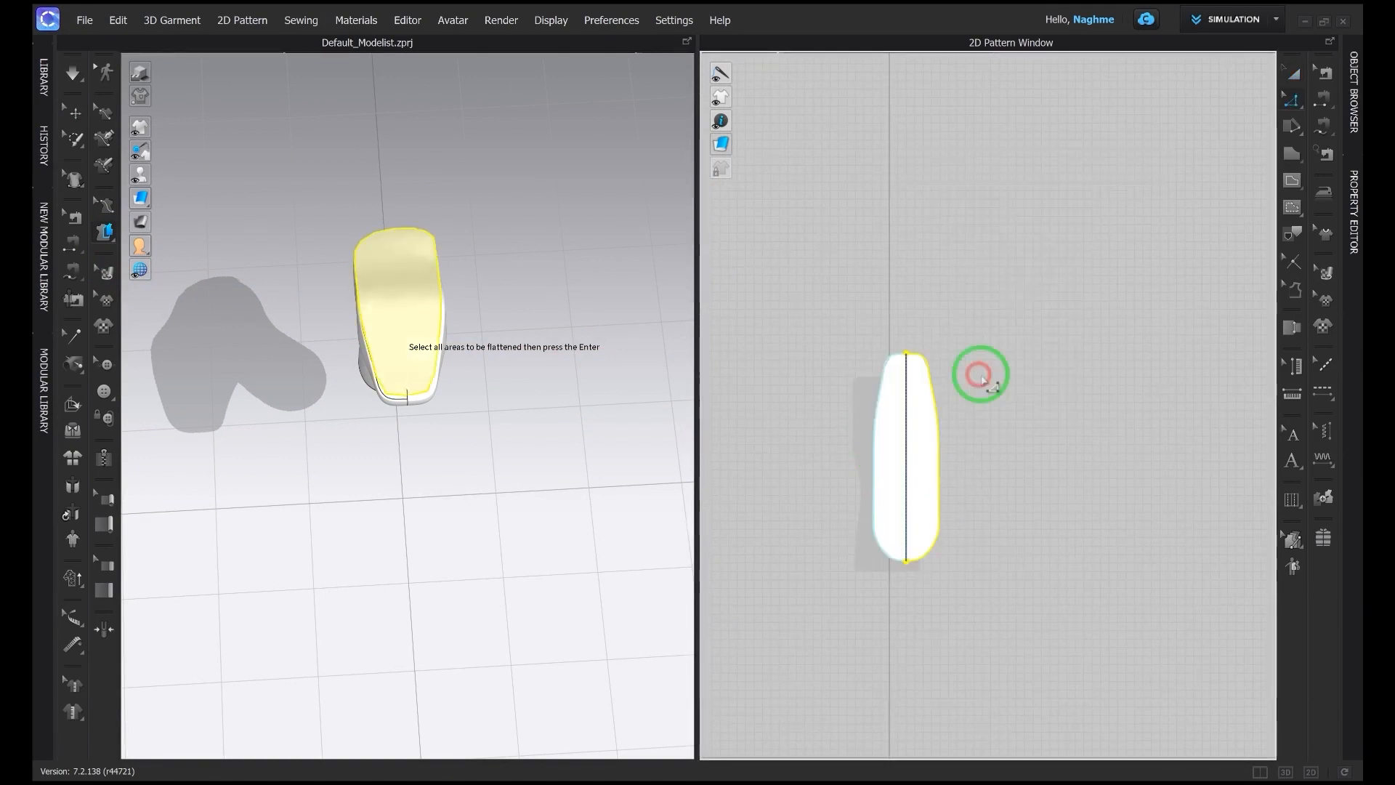
{"action": "mouse_move", "coordinate": [927, 413]}
{"action": "left_mouse_down"}
{"action": "mouse_move", "coordinate": [905, 416]}
{"action": "mouse_move", "coordinate": [940, 389]}
{"action": "mouse_move", "coordinate": [859, 392]}
{"action": "mouse_move", "coordinate": [908, 415]}
{"action": "left_mouse_up"}
{"action": "left_click", "coordinate": [1236, 444]}
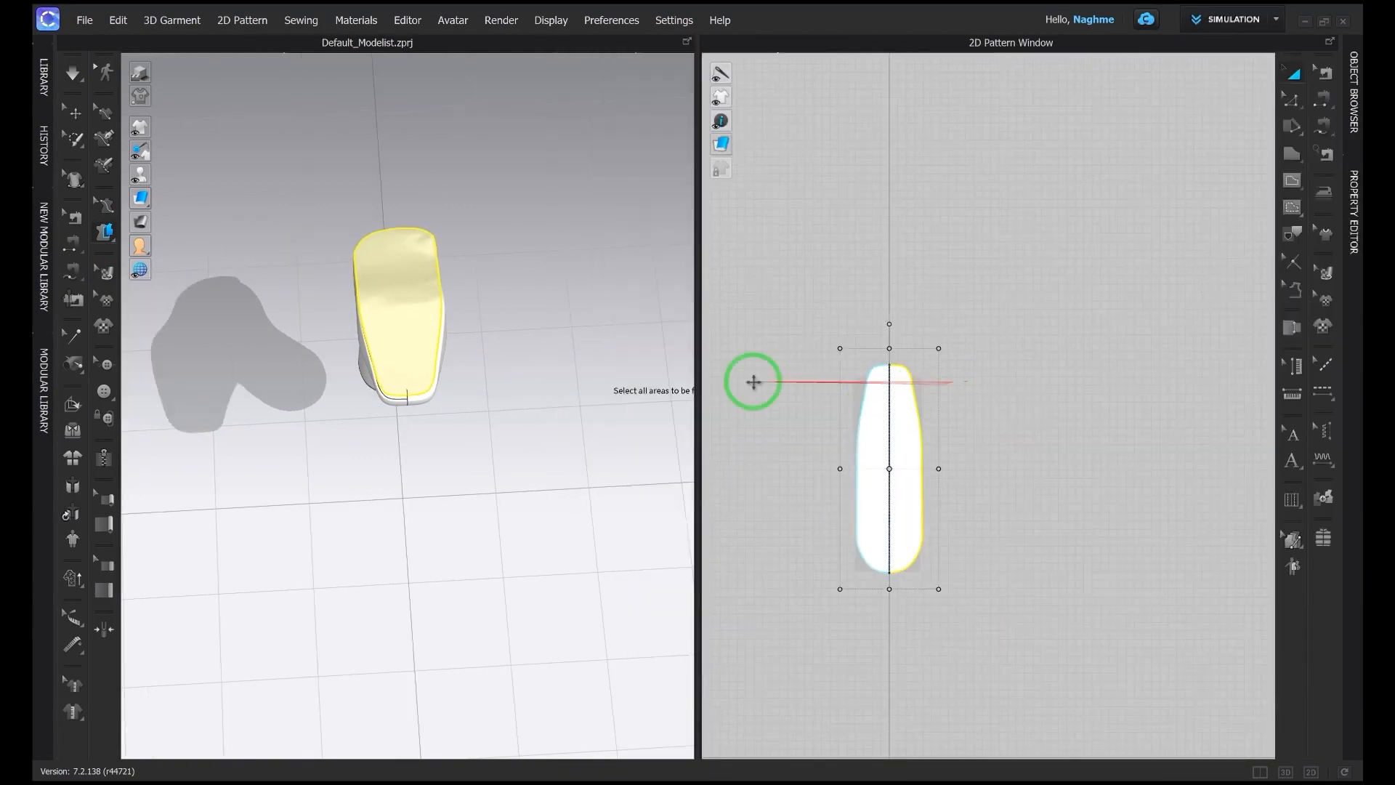
Step: Select the boot mold and set the edited value in its properties to 1
{"action": "right_click_drag", "start_coordinate": [538, 363], "coordinate": [385, 358]}
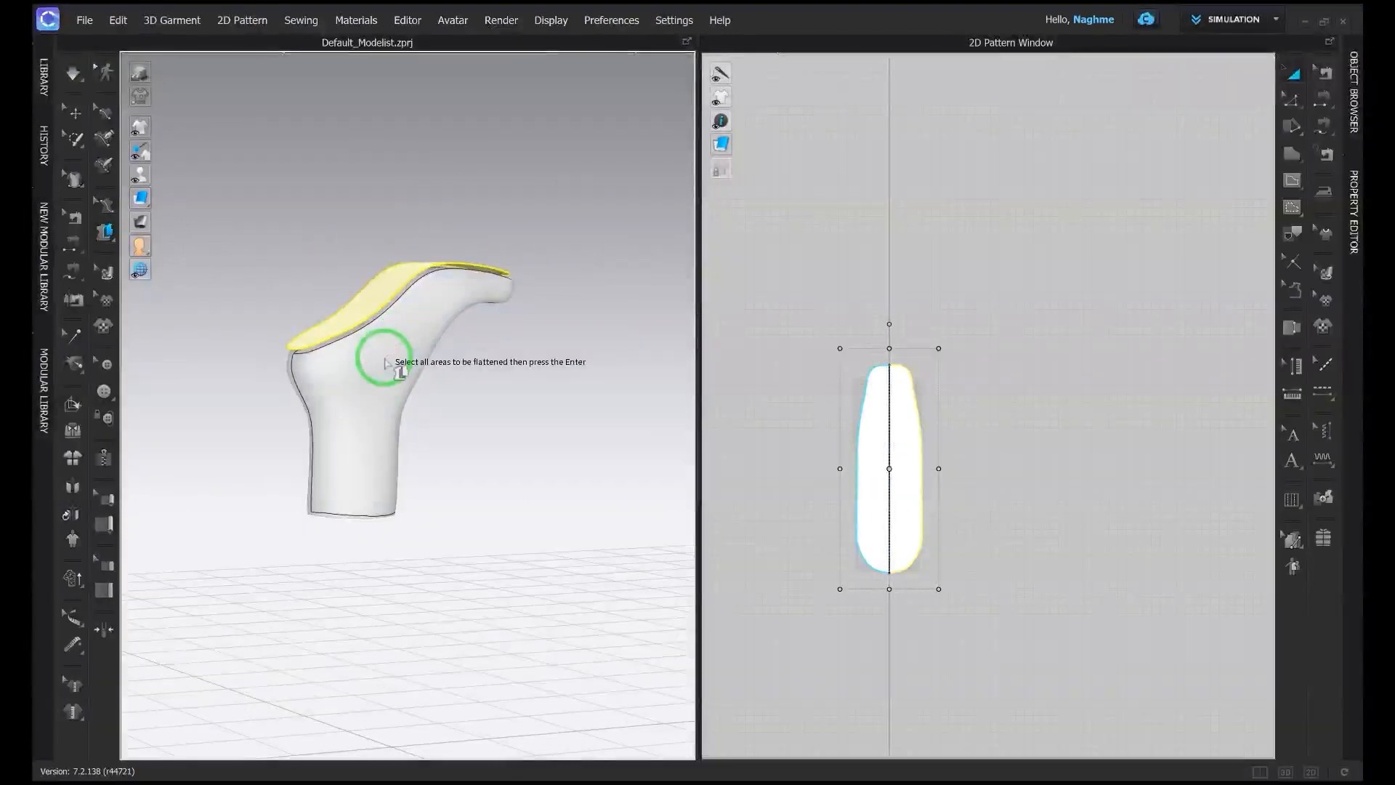
{"action": "left_click", "coordinate": [385, 359]}
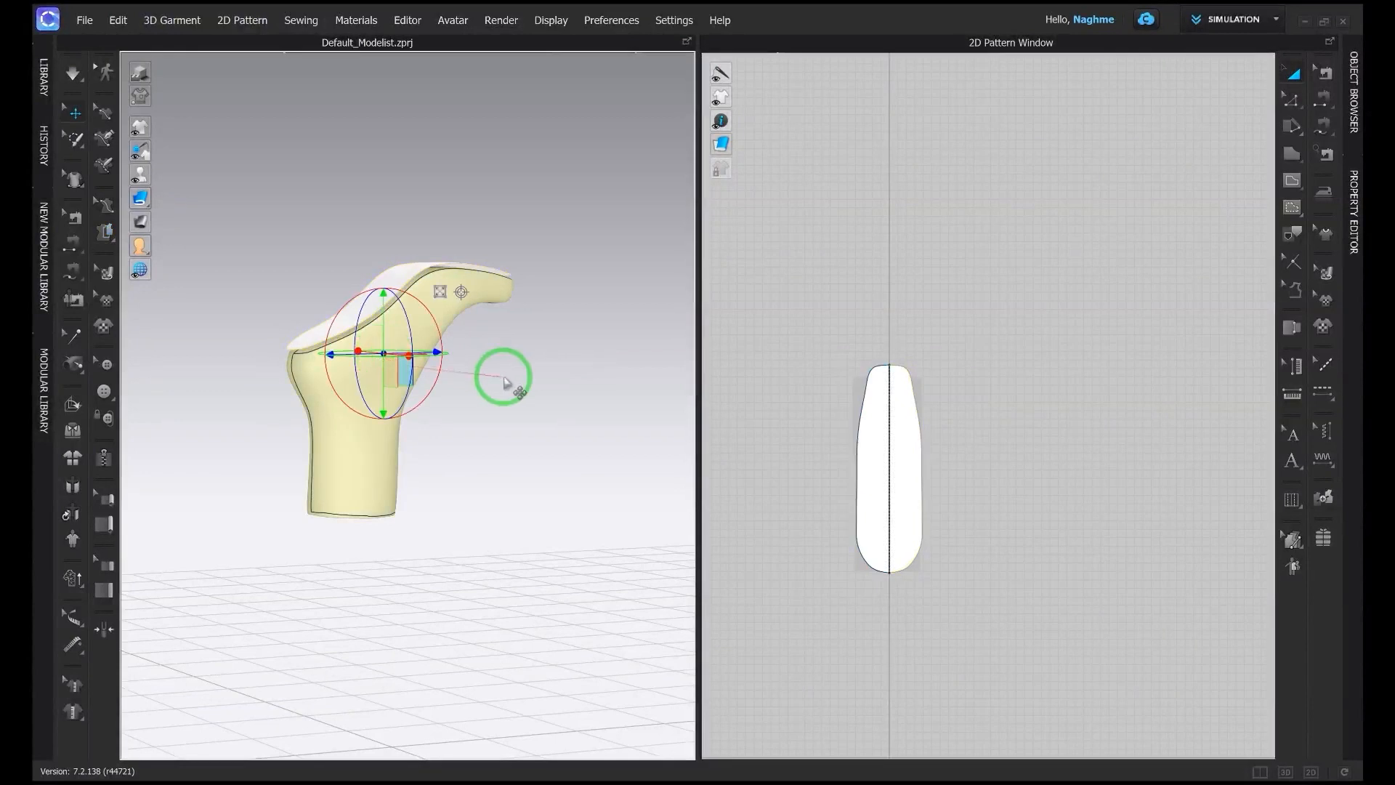
{"action": "left_click", "coordinate": [1354, 211]}
{"action": "left_click", "coordinate": [1244, 178]}
{"action": "type", "text": "1"}
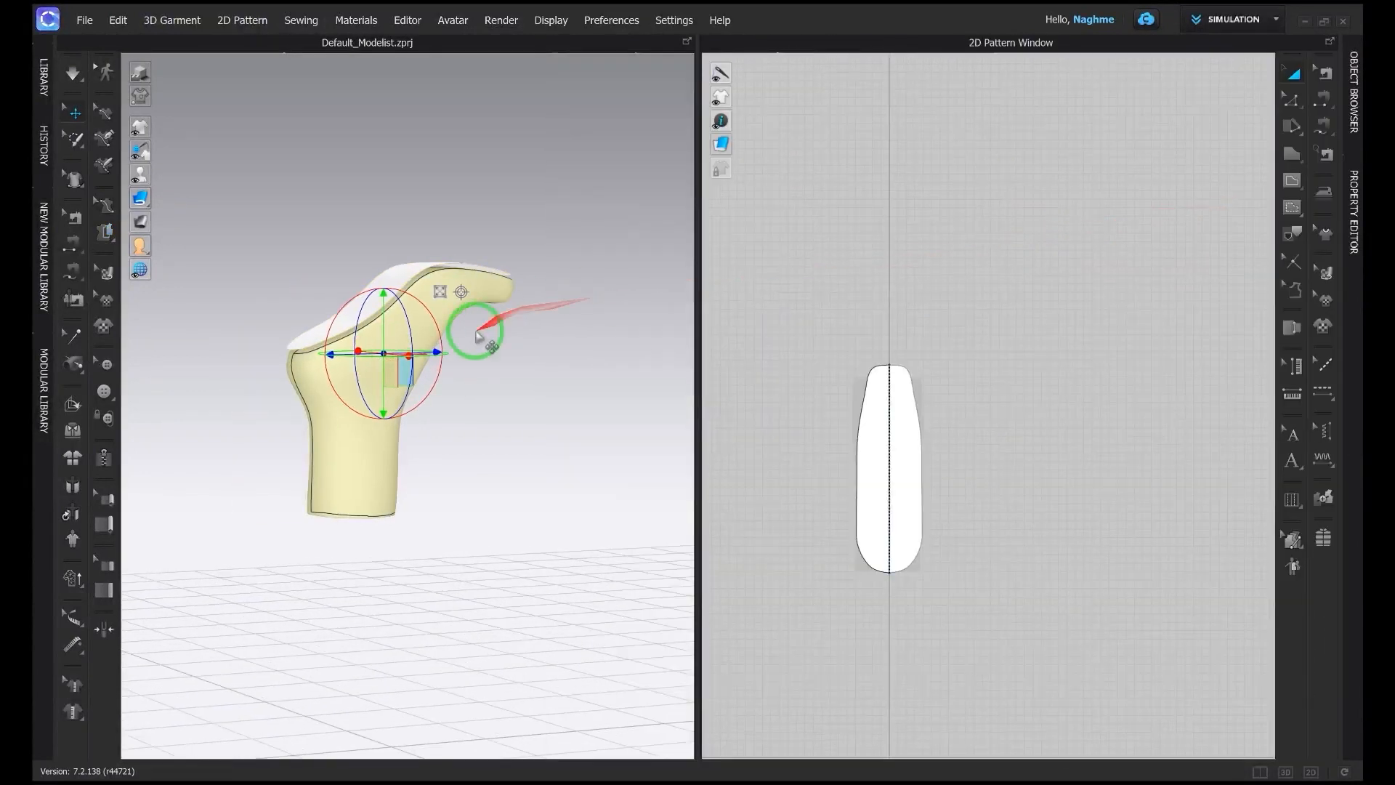
{"action": "right_click_drag", "start_coordinate": [467, 320], "coordinate": [389, 242]}
{"action": "left_click", "coordinate": [398, 225]}
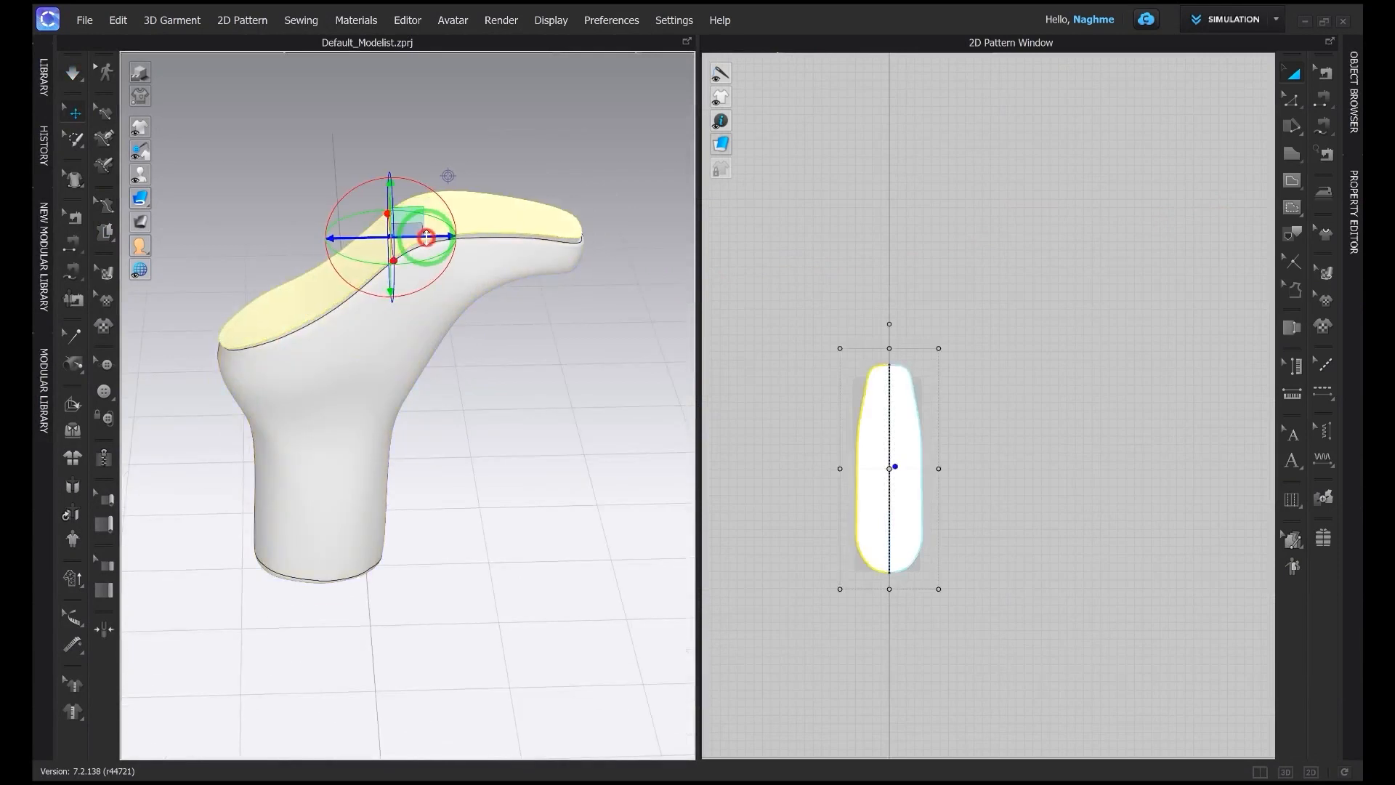
{"action": "right_click_drag", "start_coordinate": [391, 205], "coordinate": [547, 355]}
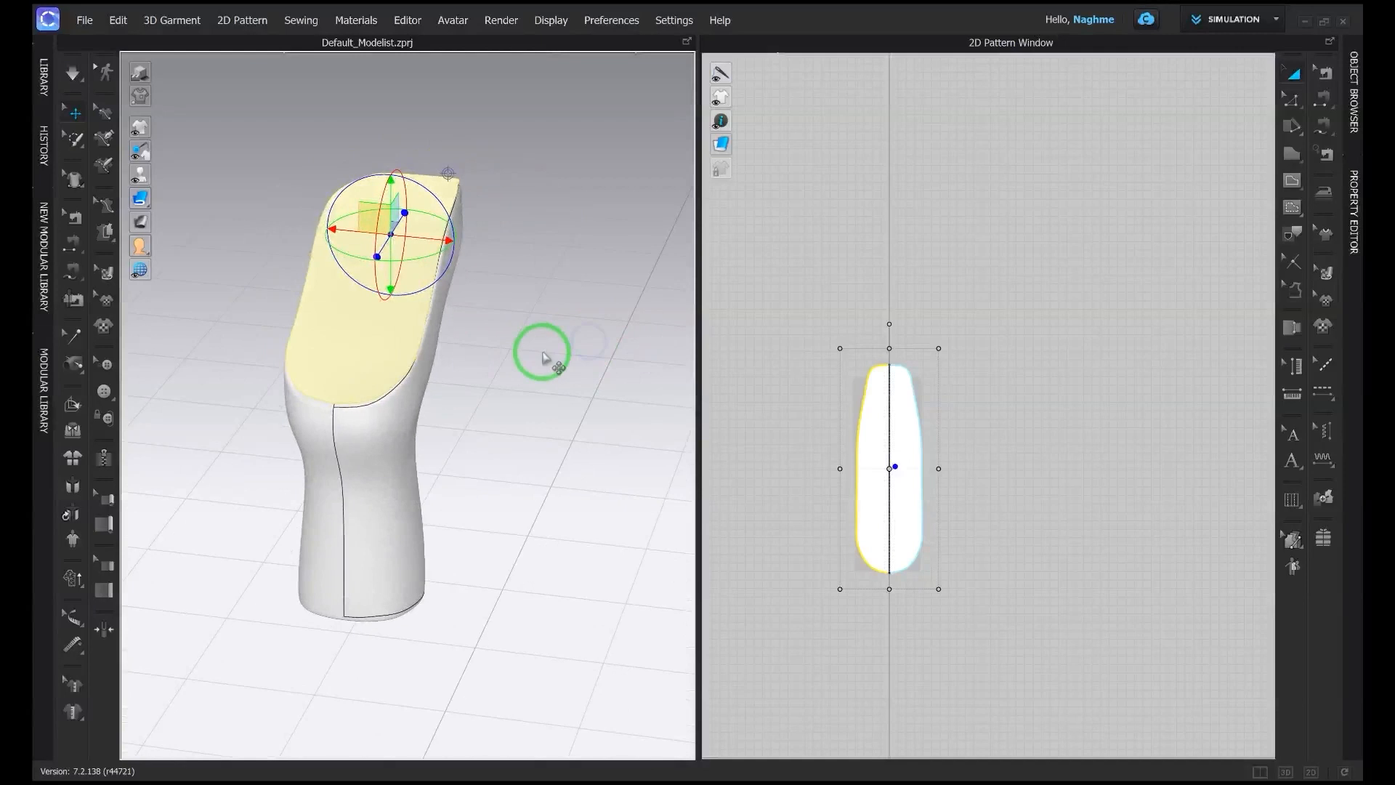
{"action": "left_click", "coordinate": [545, 385]}
{"action": "mouse_move", "coordinate": [529, 385]}
{"action": "right_mouse_down"}
{"action": "mouse_move", "coordinate": [576, 377]}
{"action": "mouse_move", "coordinate": [508, 377]}
{"action": "mouse_move", "coordinate": [603, 375]}
{"action": "mouse_move", "coordinate": [503, 378]}
{"action": "right_mouse_up"}
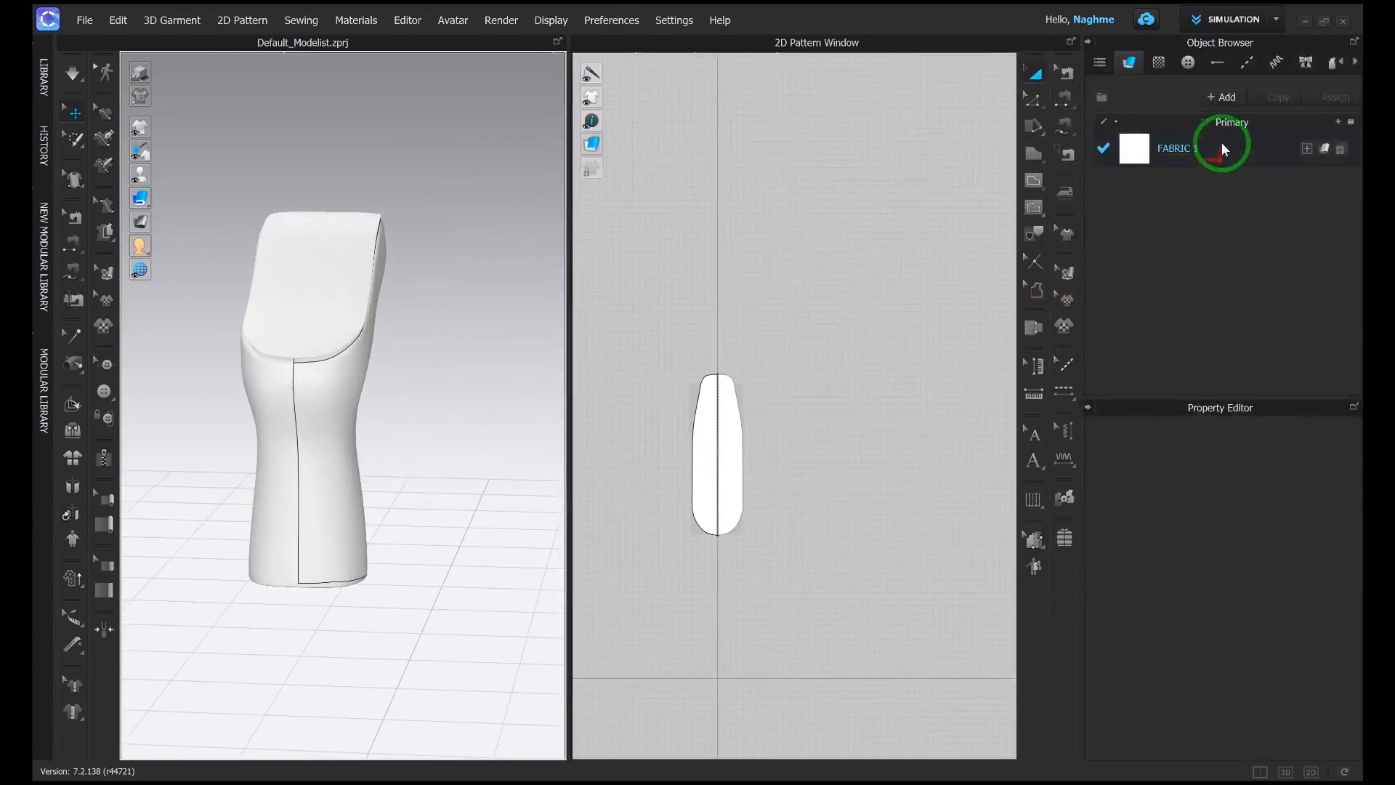
Step: Add a second fabric and rename the two fabrics Soft and Hard
{"action": "left_click", "coordinate": [1217, 100]}
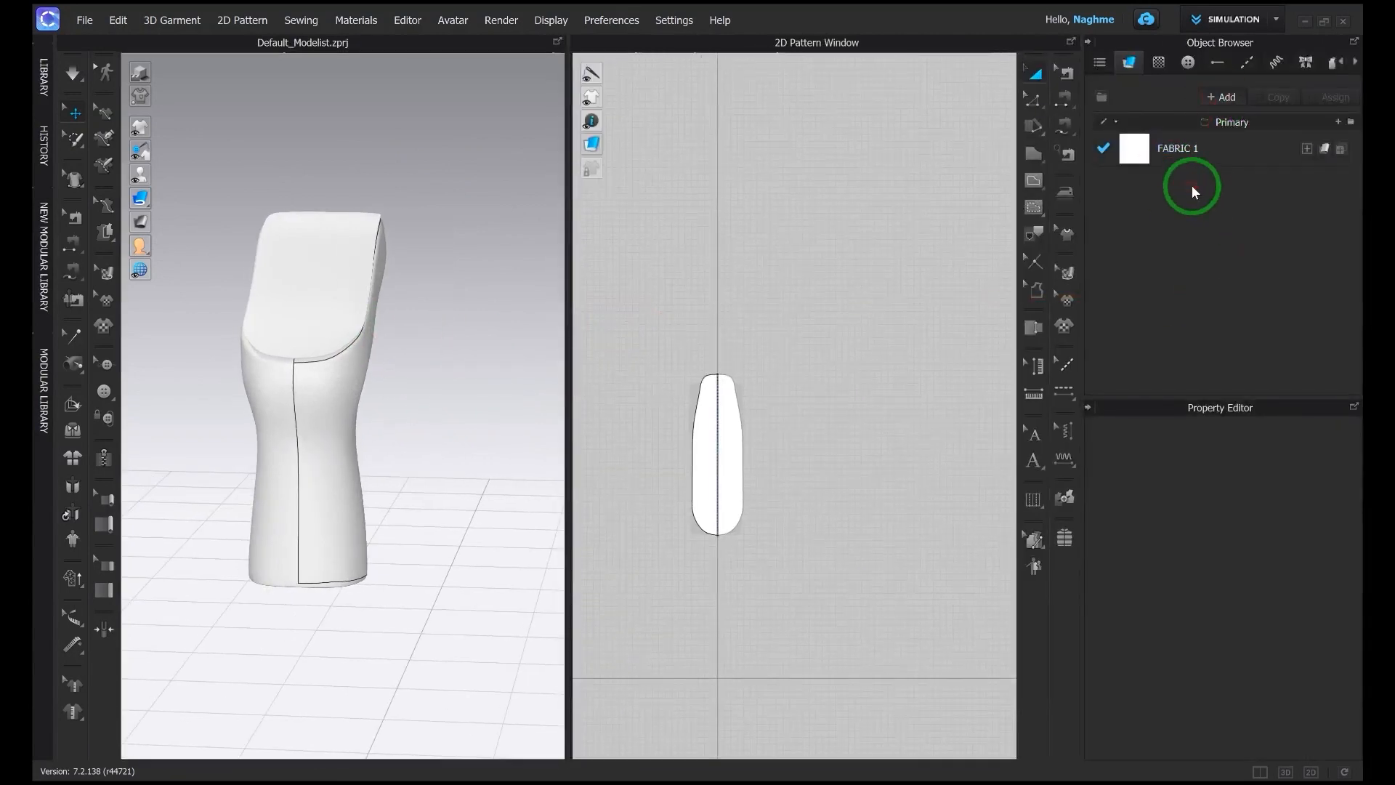
{"action": "left_click", "coordinate": [1183, 150]}
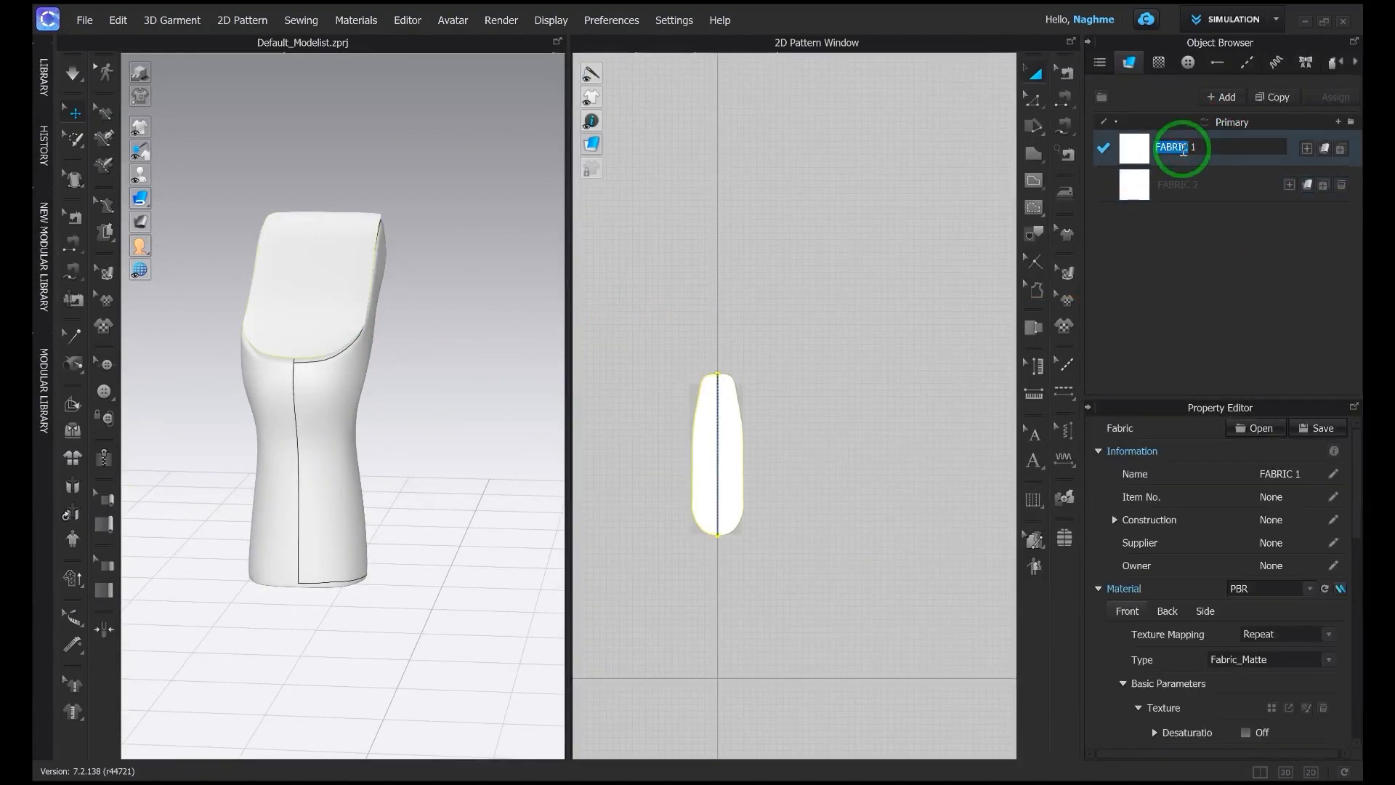
{"action": "double_click", "coordinate": [1182, 182]}
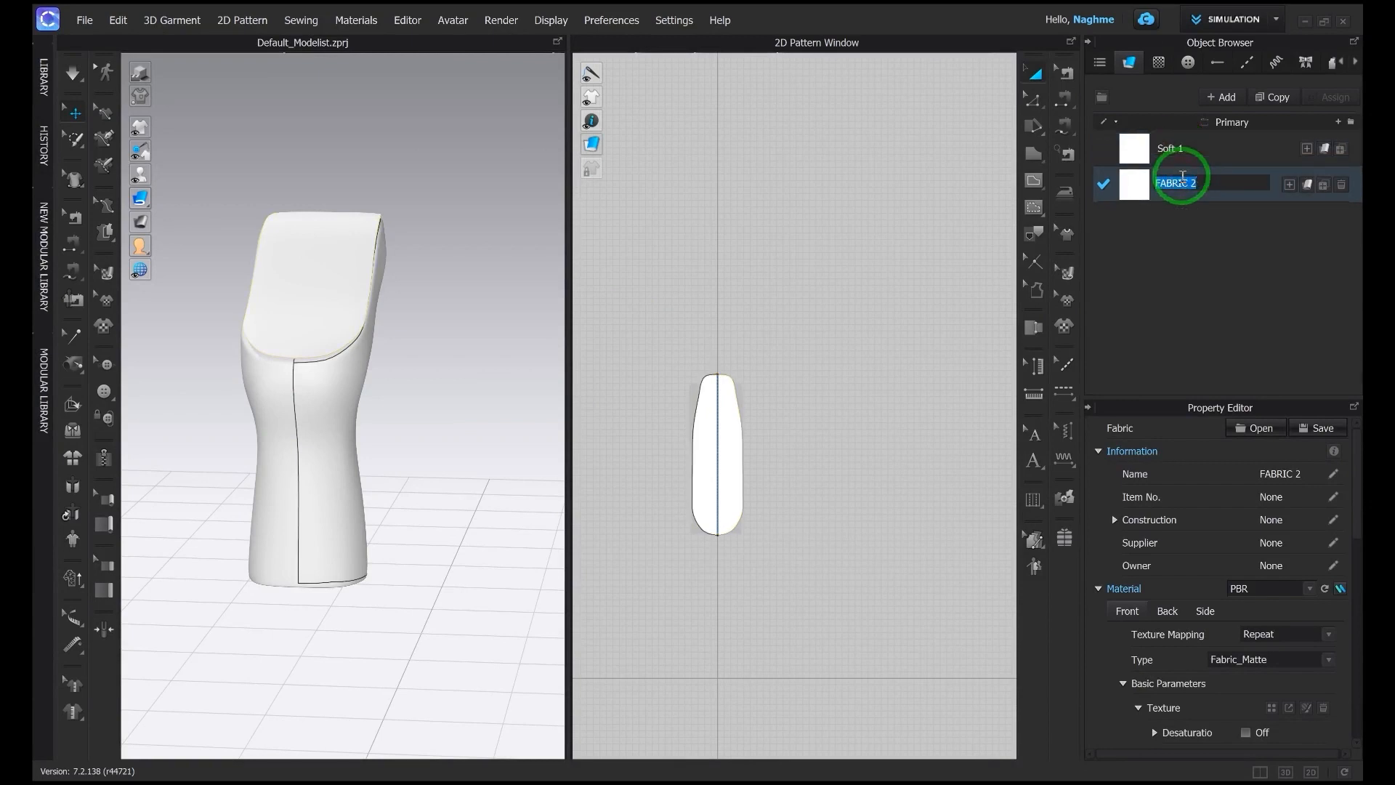
{"action": "left_click", "coordinate": [1179, 147]}
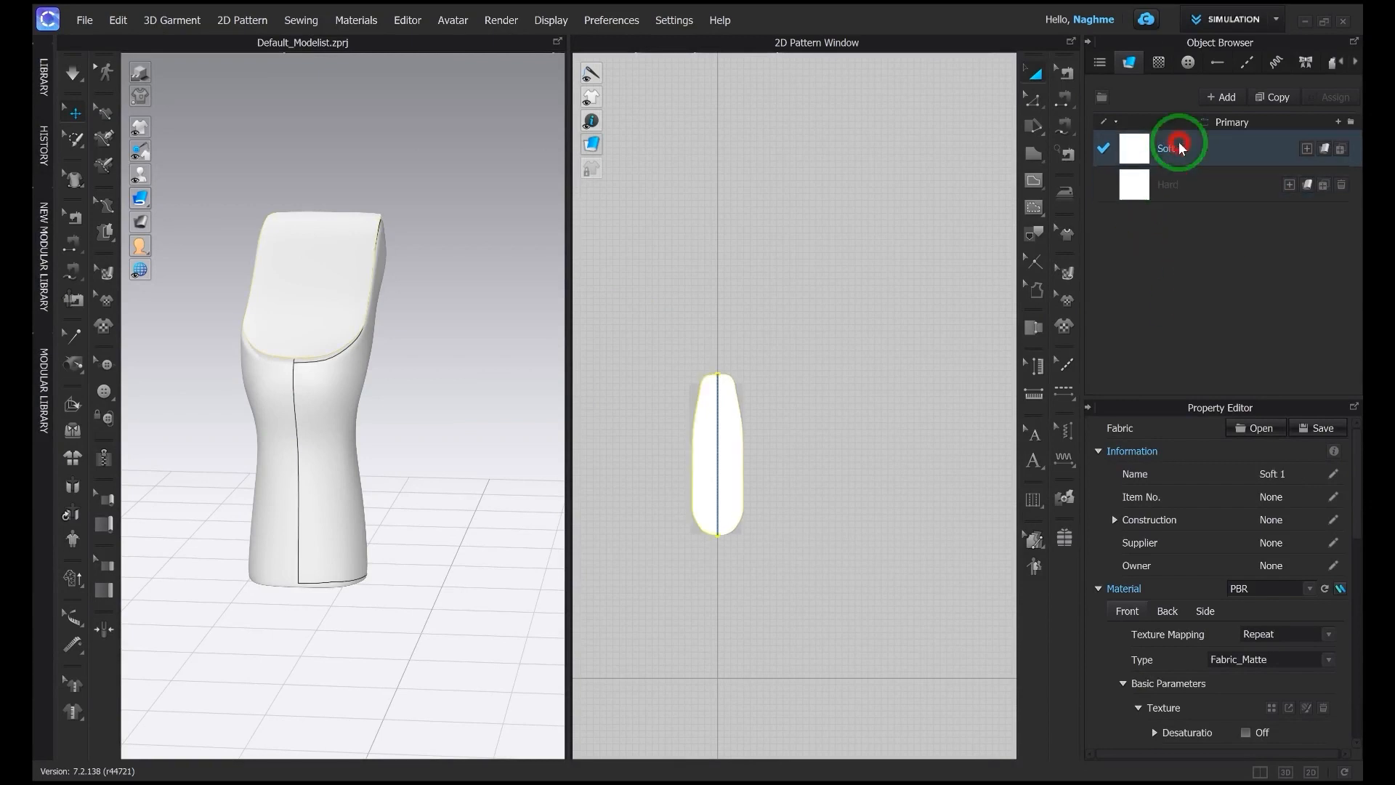
Step: Set the Hard fabric's physical property preset to Trim_Full_Grain_Leather
{"action": "left_click", "coordinate": [1177, 200]}
{"action": "scroll", "coordinate": [1264, 581], "scroll_direction": "down", "scroll_amount": 10}
{"action": "left_click", "coordinate": [1300, 690]}
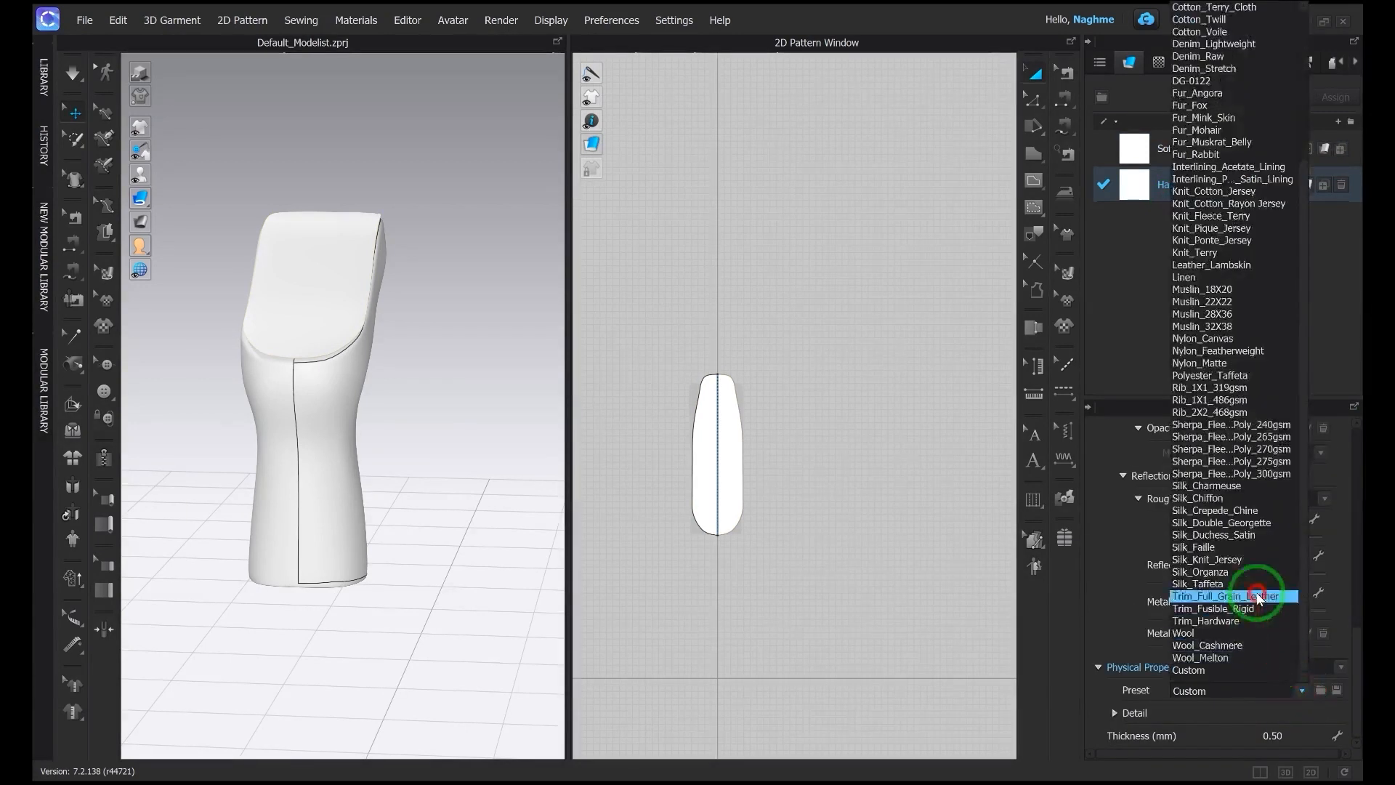
{"action": "left_click", "coordinate": [1267, 582]}
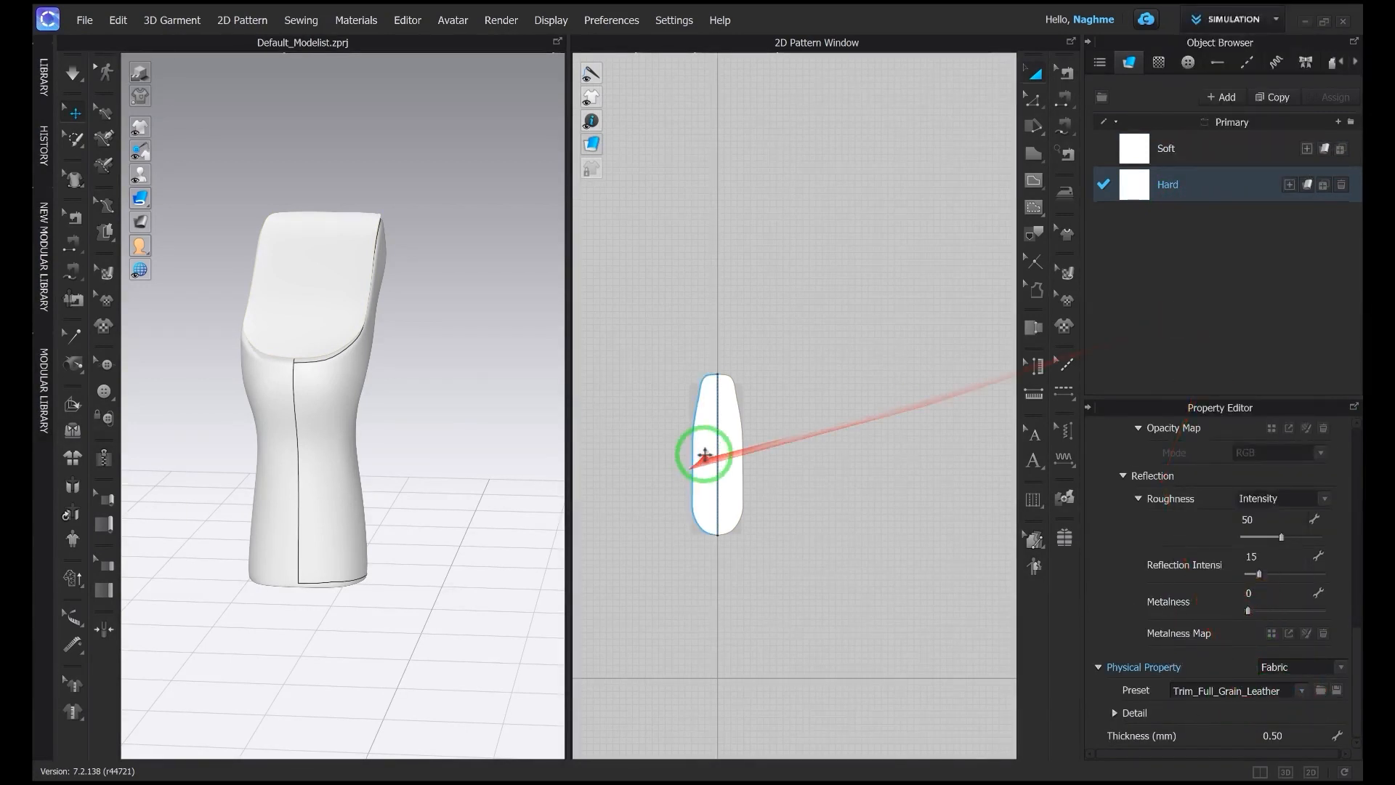
Step: Offset the sole pattern's outline outward, keeping the original outline as an internal line
{"action": "left_click", "coordinate": [337, 274]}
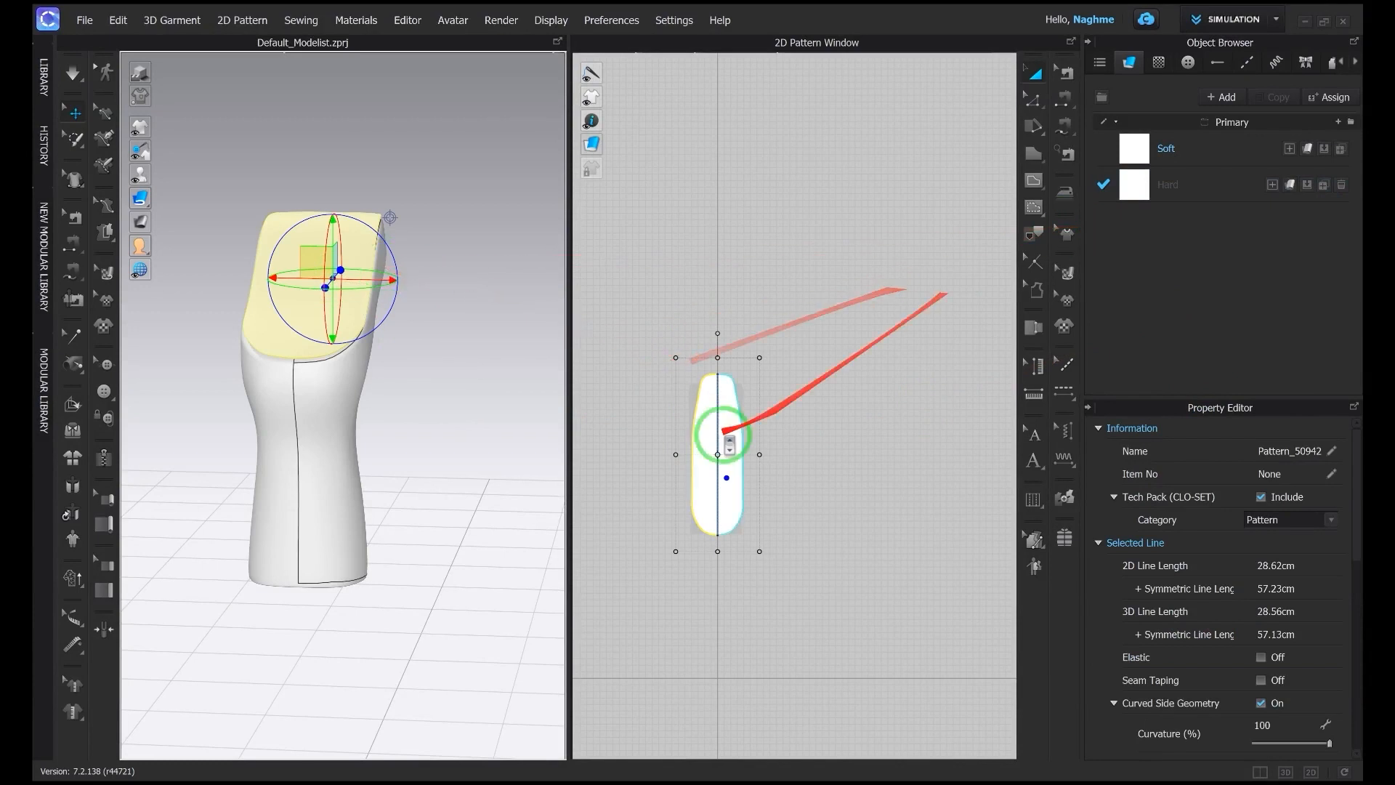
{"action": "scroll", "coordinate": [709, 324], "scroll_direction": "up", "scroll_amount": 5}
{"action": "right_click", "coordinate": [748, 345]}
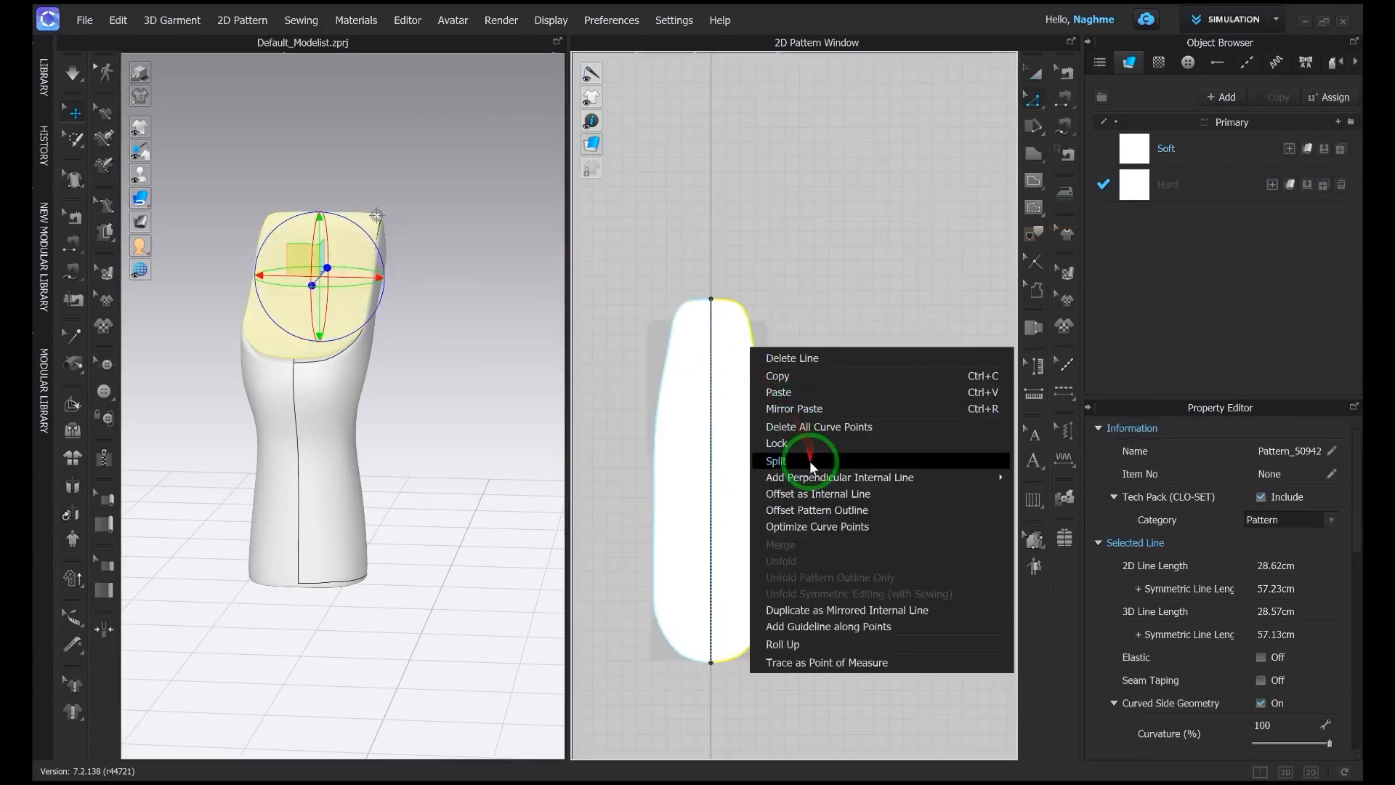
{"action": "left_click", "coordinate": [810, 510]}
{"action": "left_click_drag", "start_coordinate": [736, 194], "coordinate": [438, 177]}
{"action": "left_click", "coordinate": [358, 507]}
Step: Offset the enlarged sole outline inward by 0.7 cm as one internal line
{"action": "scroll", "coordinate": [799, 356], "scroll_direction": "up", "scroll_amount": 6}
{"action": "left_click_drag", "start_coordinate": [780, 341], "coordinate": [778, 337]}
{"action": "left_click", "coordinate": [787, 324]}
{"action": "scroll", "coordinate": [772, 303], "scroll_direction": "down", "scroll_amount": 5}
{"action": "middle_click_drag", "start_coordinate": [806, 328], "coordinate": [812, 308]}
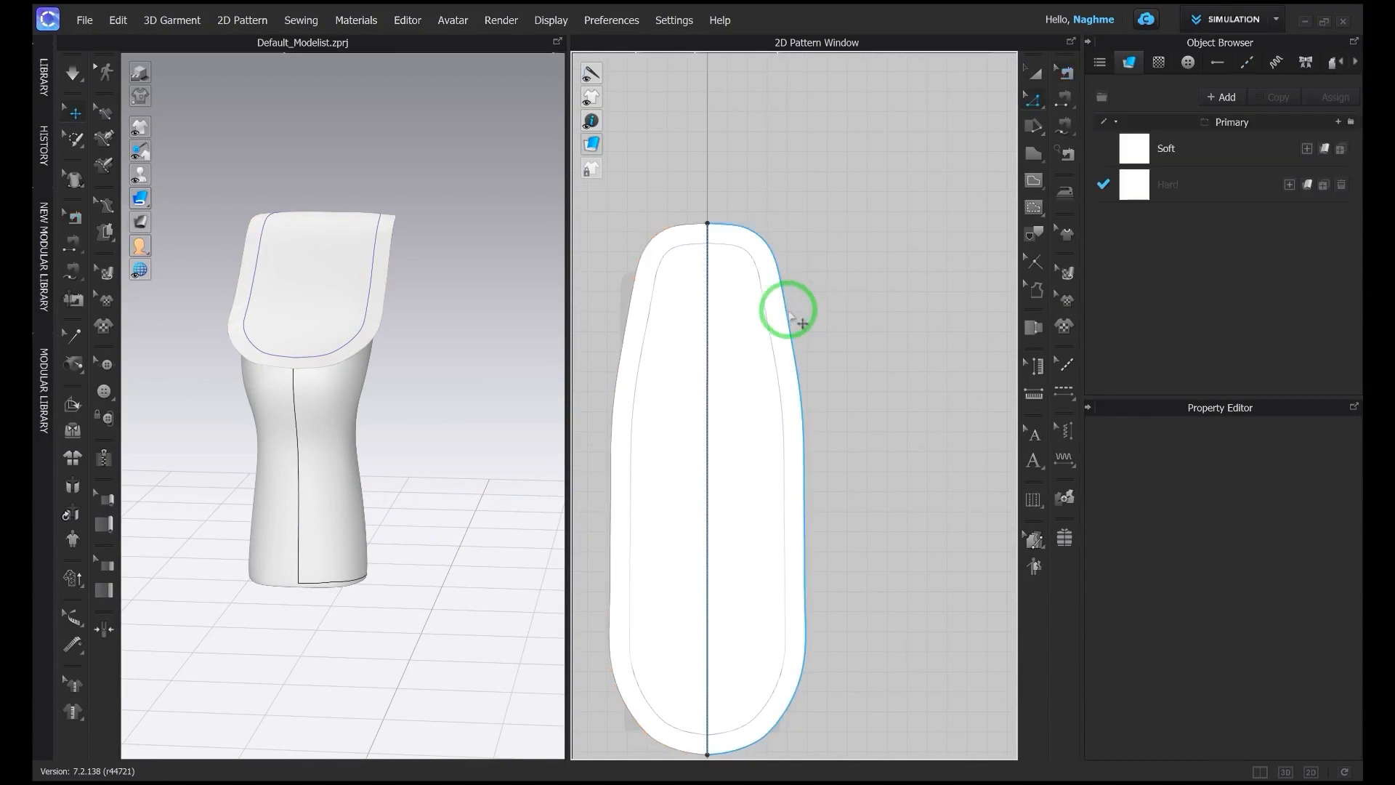
{"action": "right_click", "coordinate": [788, 314]}
{"action": "left_click", "coordinate": [843, 457]}
{"action": "type", "text": "0.7"}
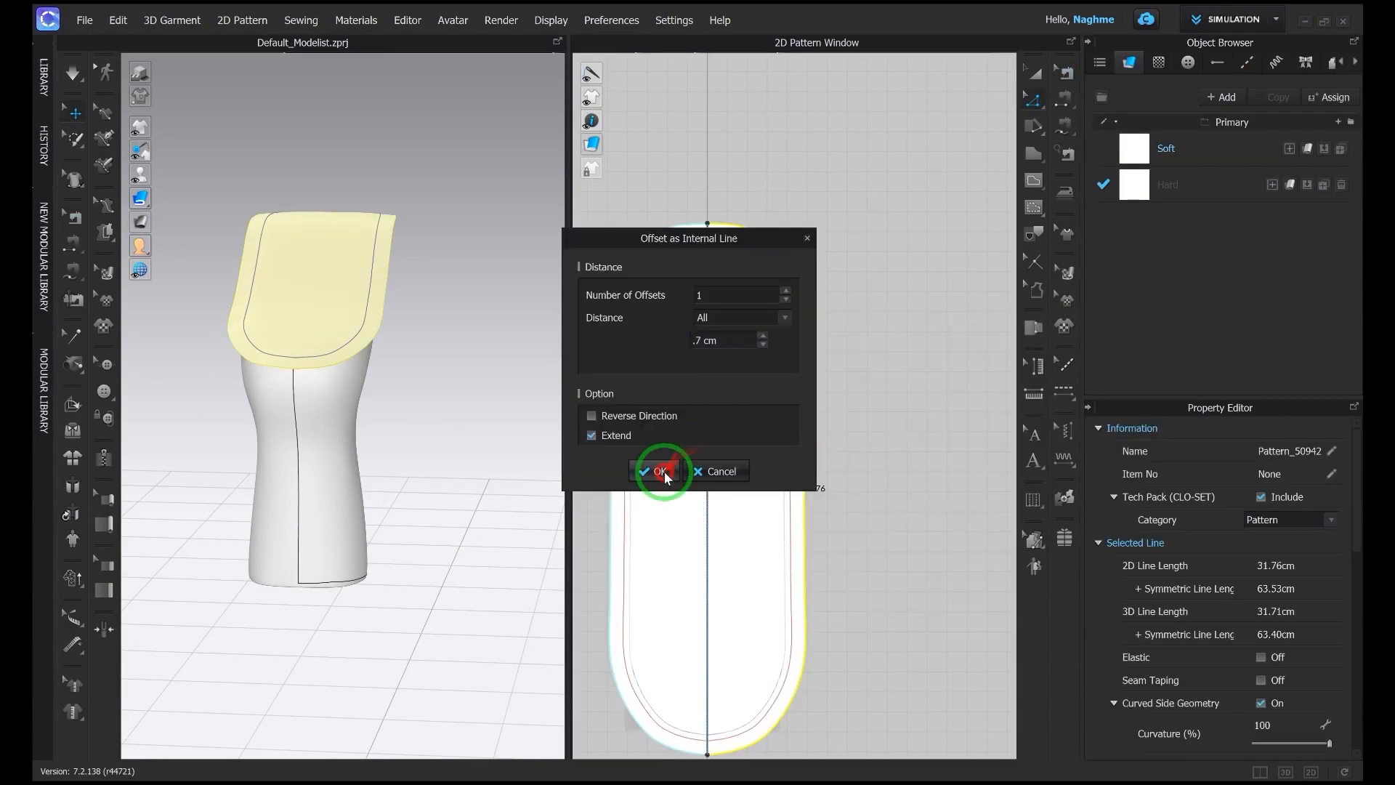
{"action": "left_click", "coordinate": [668, 468]}
Step: Select the curve points where the 0.7 cm internal line rounds the sole's narrow end and clean them up
{"action": "scroll", "coordinate": [822, 274], "scroll_direction": "up", "scroll_amount": 3}
{"action": "left_click", "coordinate": [731, 223]}
{"action": "scroll", "coordinate": [784, 267], "scroll_direction": "down", "scroll_amount": 4}
{"action": "scroll", "coordinate": [781, 284], "scroll_direction": "up", "scroll_amount": 3}
{"action": "left_click", "coordinate": [717, 169]}
{"action": "left_click_drag", "start_coordinate": [726, 161], "coordinate": [746, 178]}
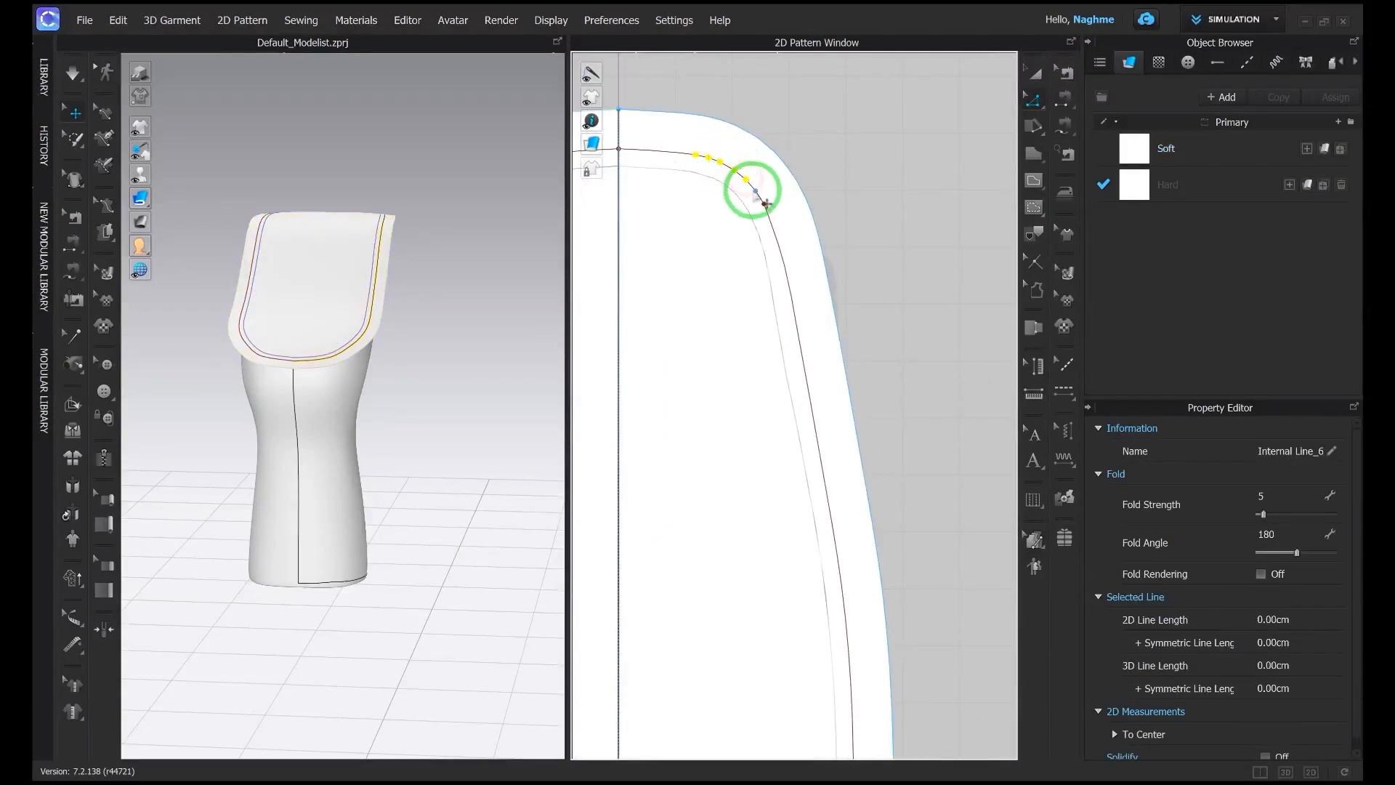
{"action": "right_click", "coordinate": [765, 205]}
{"action": "left_click", "coordinate": [831, 287]}
Step: Clean up the curve points of the 0.7 cm internal line at the sole's wide end
{"action": "scroll", "coordinate": [831, 286], "scroll_direction": "down", "scroll_amount": 4}
{"action": "middle_click_drag", "start_coordinate": [887, 492], "coordinate": [883, 295]}
{"action": "middle_click_drag", "start_coordinate": [793, 488], "coordinate": [840, 389]}
{"action": "scroll", "coordinate": [840, 389], "scroll_direction": "up", "scroll_amount": 4}
{"action": "left_click", "coordinate": [799, 406]}
{"action": "right_click", "coordinate": [784, 428]}
{"action": "left_click", "coordinate": [813, 489]}
Step: Delete the innermost internal line that follows the sole's original outline
{"action": "scroll", "coordinate": [903, 435], "scroll_direction": "down", "scroll_amount": 6}
{"action": "left_click", "coordinate": [829, 363]}
{"action": "left_click", "coordinate": [827, 356]}
{"action": "scroll", "coordinate": [900, 309], "scroll_direction": "up", "scroll_amount": 3}
{"action": "scroll", "coordinate": [949, 233], "scroll_direction": "down", "scroll_amount": 3}
Step: Select the sole pattern on the mold and assign the Hard fabric to it
{"action": "right_click_drag", "start_coordinate": [513, 308], "coordinate": [387, 321]}
{"action": "left_click", "coordinate": [387, 322]}
{"action": "left_click", "coordinate": [1199, 192]}
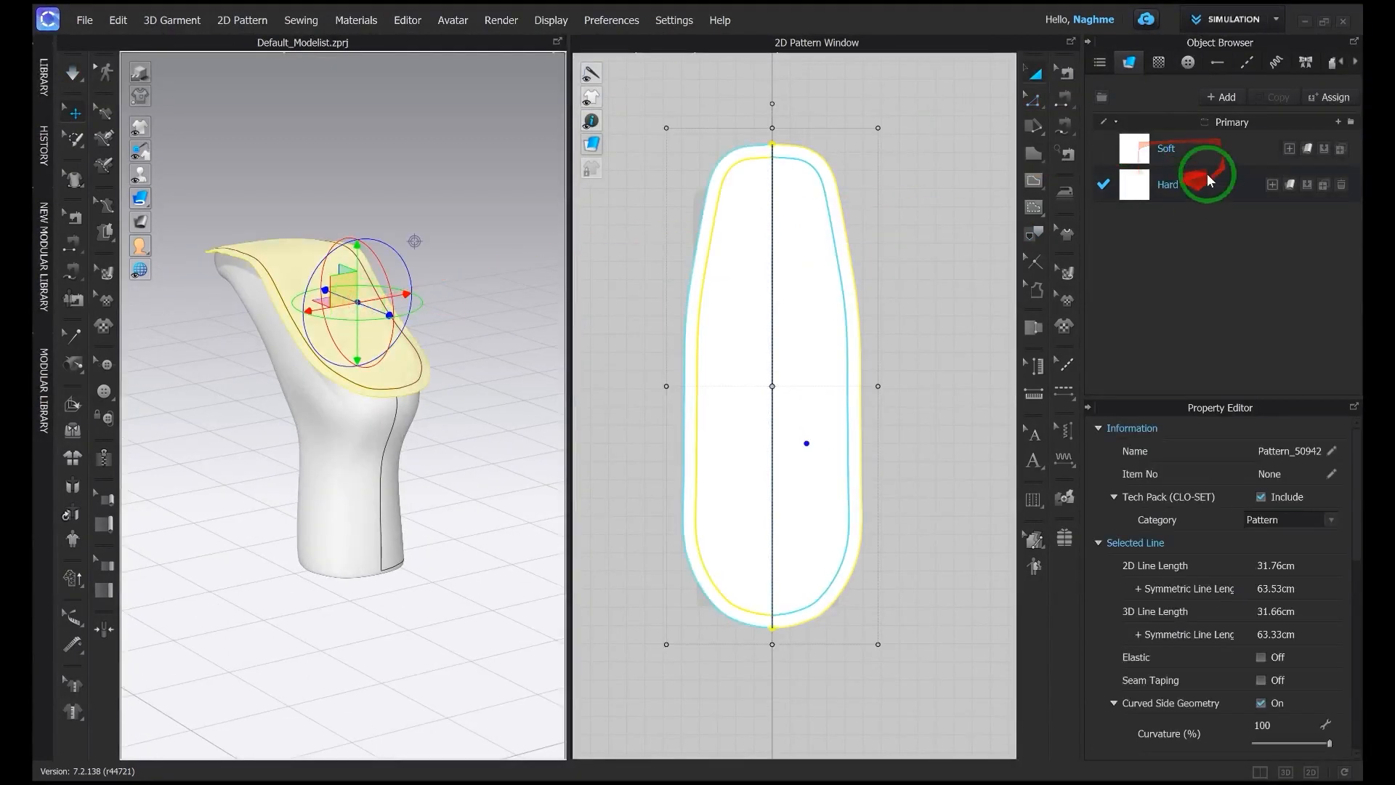
{"action": "left_click", "coordinate": [1307, 187]}
Step: Pin a narrow strip of the sole pattern's mesh along its whole vertical centre line with Pin (Box)
{"action": "right_click_drag", "start_coordinate": [536, 283], "coordinate": [430, 270]}
{"action": "left_click", "coordinate": [81, 142]}
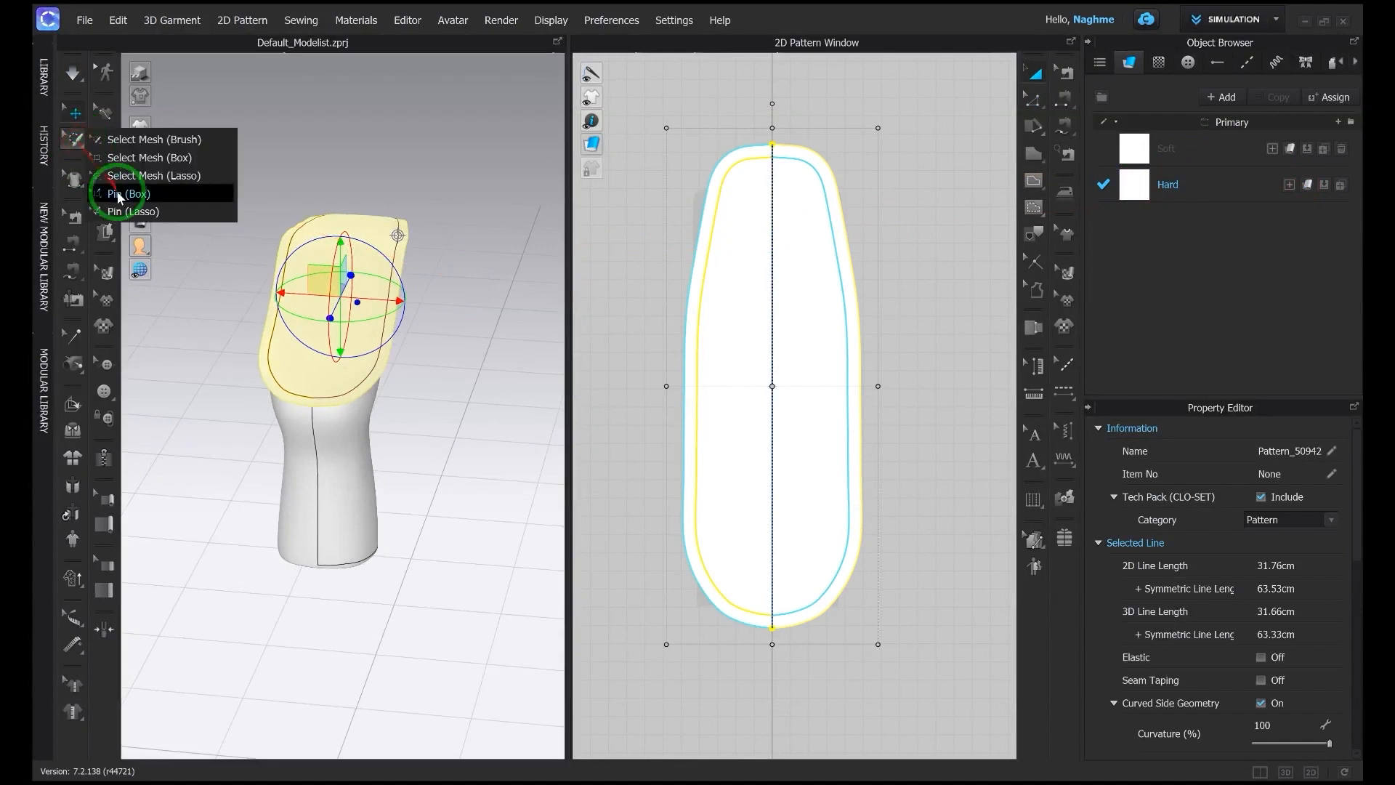
{"action": "left_click", "coordinate": [116, 191]}
{"action": "left_click_drag", "start_coordinate": [778, 126], "coordinate": [760, 642]}
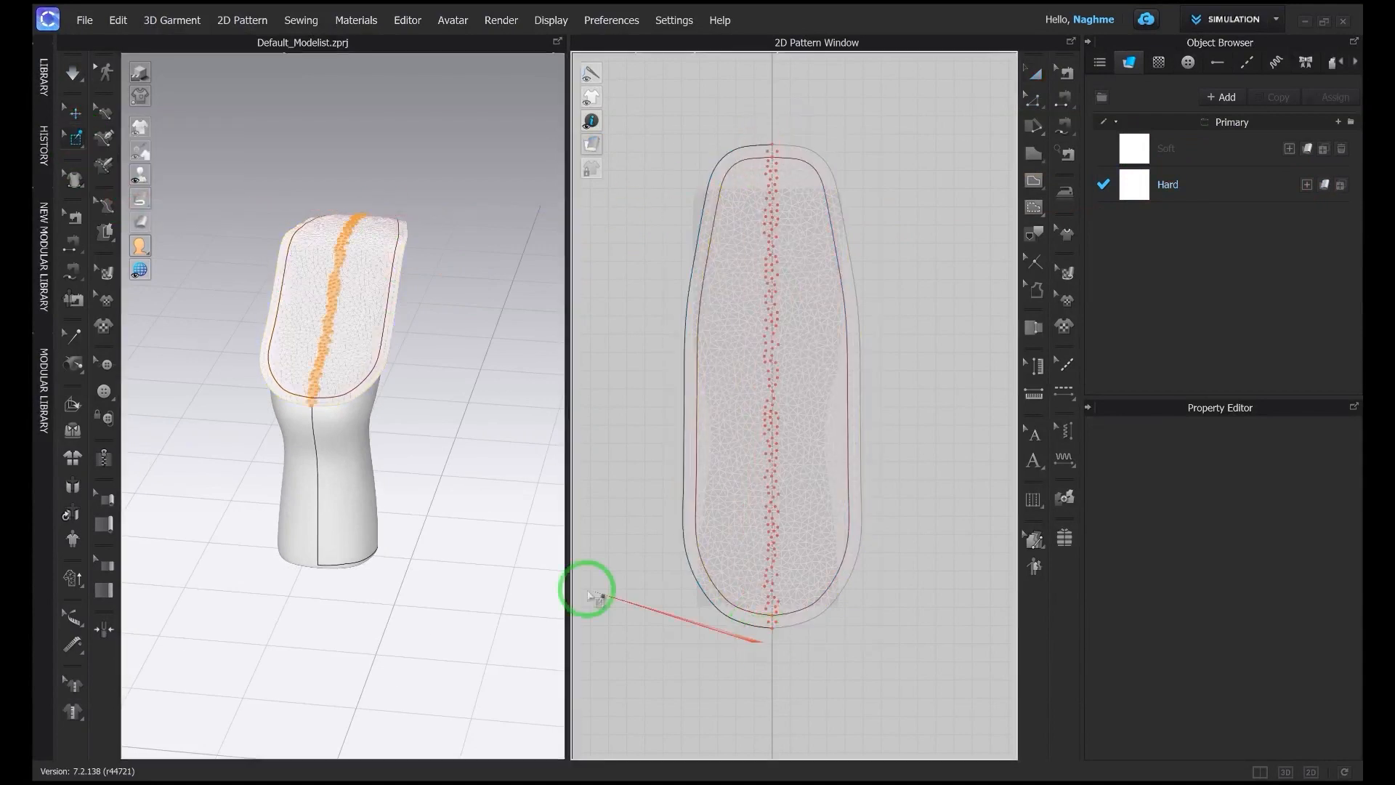
{"action": "key", "text": "Escape"}
Step: Simulate the pinned sole pattern on the boot mold and stop the simulation
{"action": "key", "text": "space"}
{"action": "key", "text": "space"}
{"action": "right_click_drag", "start_coordinate": [427, 442], "coordinate": [377, 405]}
{"action": "key", "text": "space"}
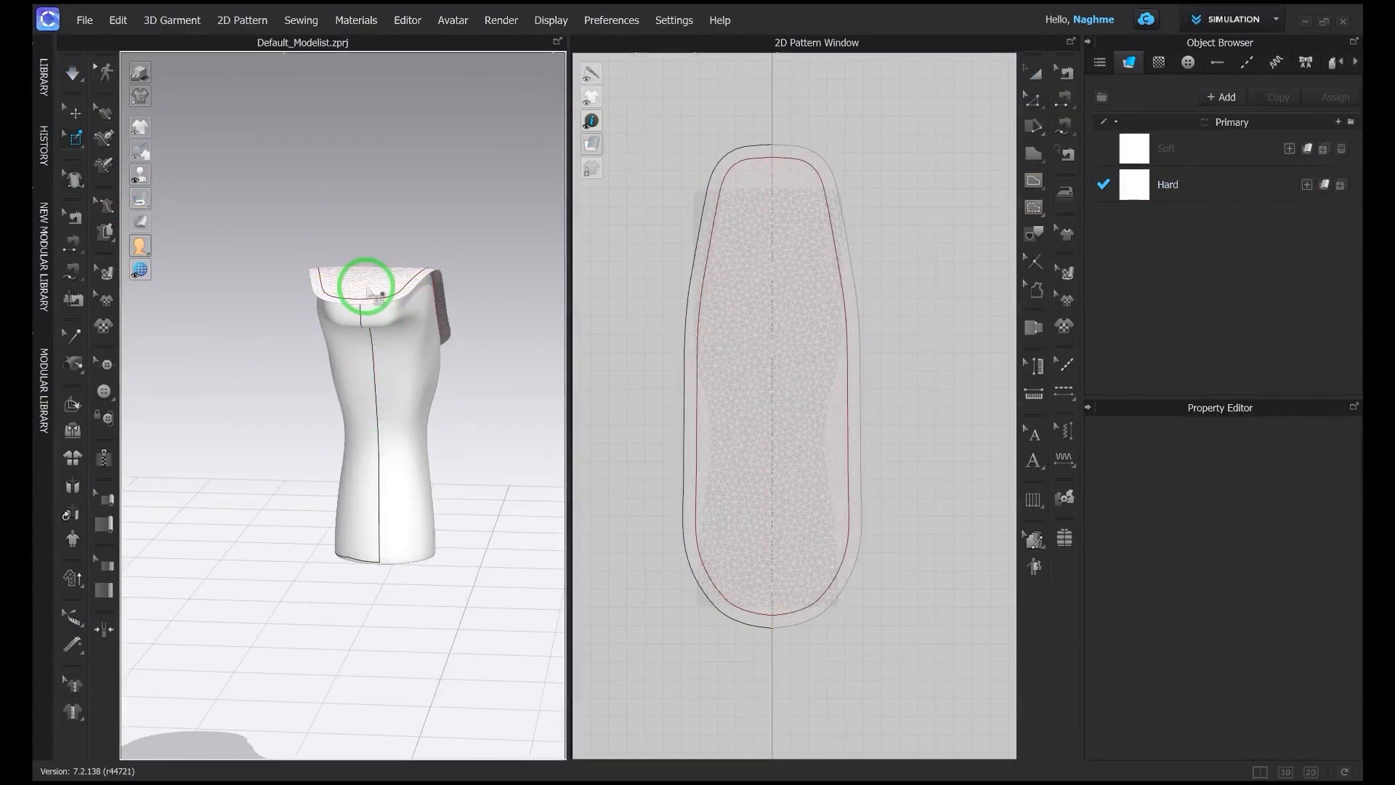
Step: Freeze the sole pattern and rotate it about the blue axis, away from the mold's underside
{"action": "right_click_drag", "start_coordinate": [363, 297], "coordinate": [370, 211]}
{"action": "left_click", "coordinate": [75, 112]}
{"action": "left_click", "coordinate": [321, 260]}
{"action": "left_click_drag", "start_coordinate": [343, 361], "coordinate": [232, 344]}
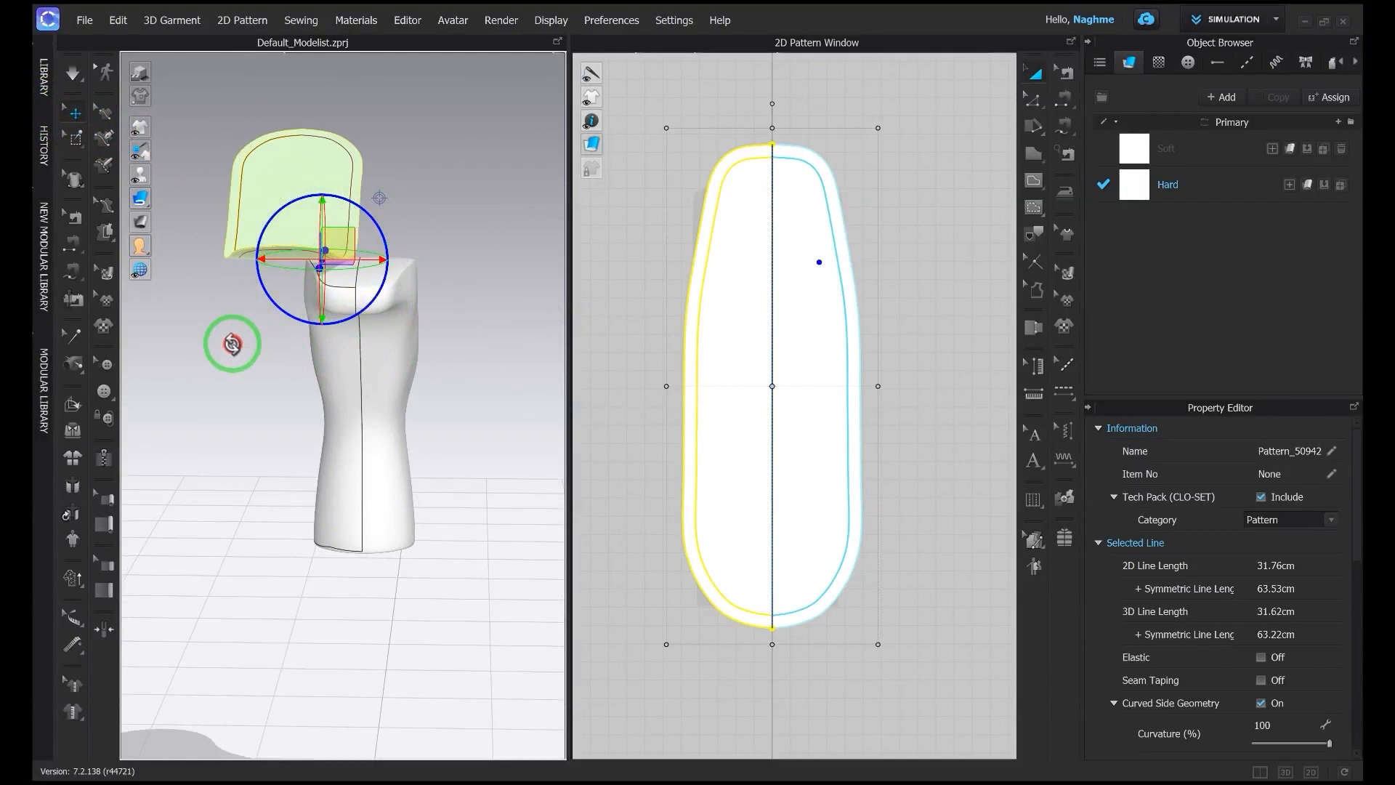
Step: Turn the boot mold back upright with its foot at the bottom and re-centre it
{"action": "left_click", "coordinate": [365, 331]}
{"action": "right_click_drag", "start_coordinate": [365, 331], "coordinate": [268, 451]}
{"action": "right_click", "coordinate": [404, 341]}
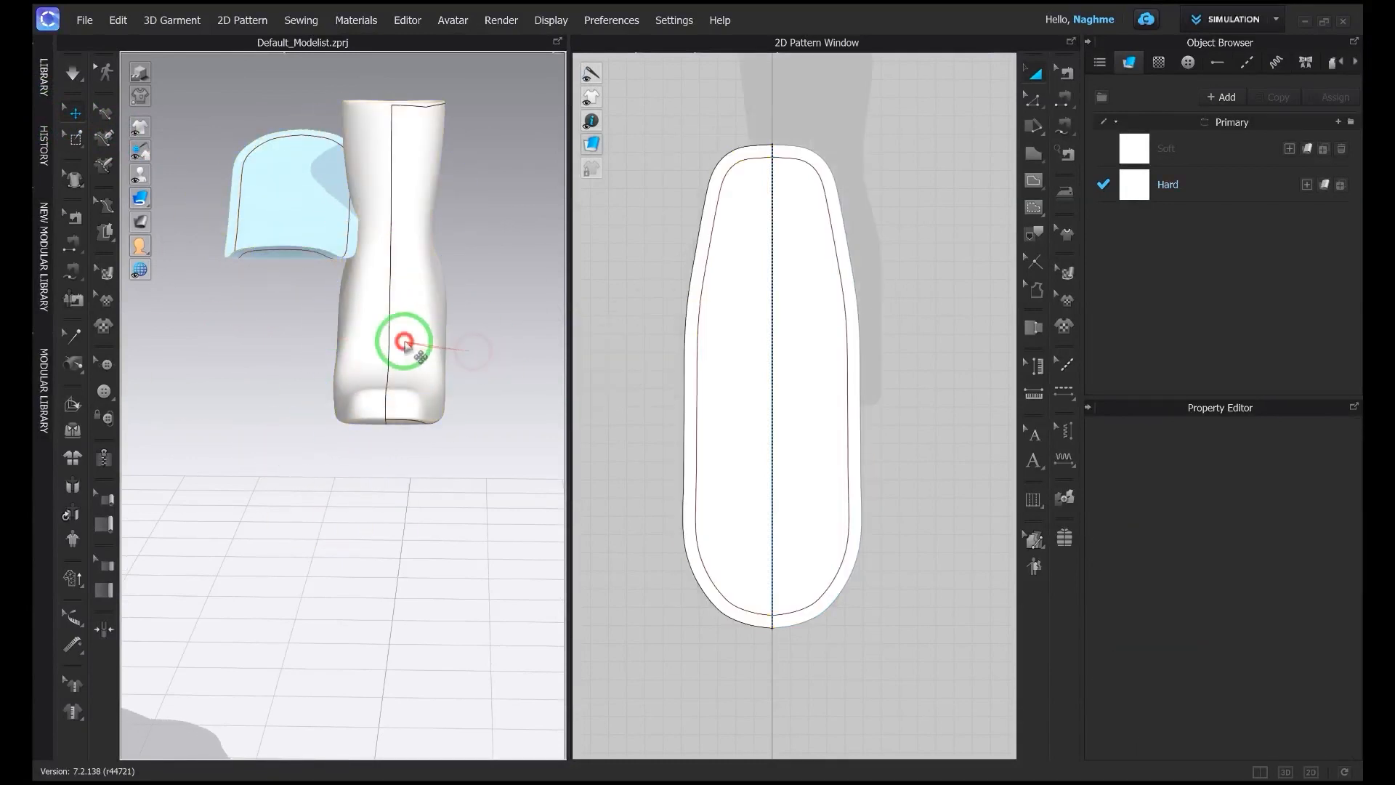
{"action": "mouse_move", "coordinate": [450, 436]}
{"action": "left_click", "coordinate": [621, 437]}
Step: Move the sole pattern to the ground centre
{"action": "left_click", "coordinate": [288, 196]}
{"action": "right_click", "coordinate": [288, 196]}
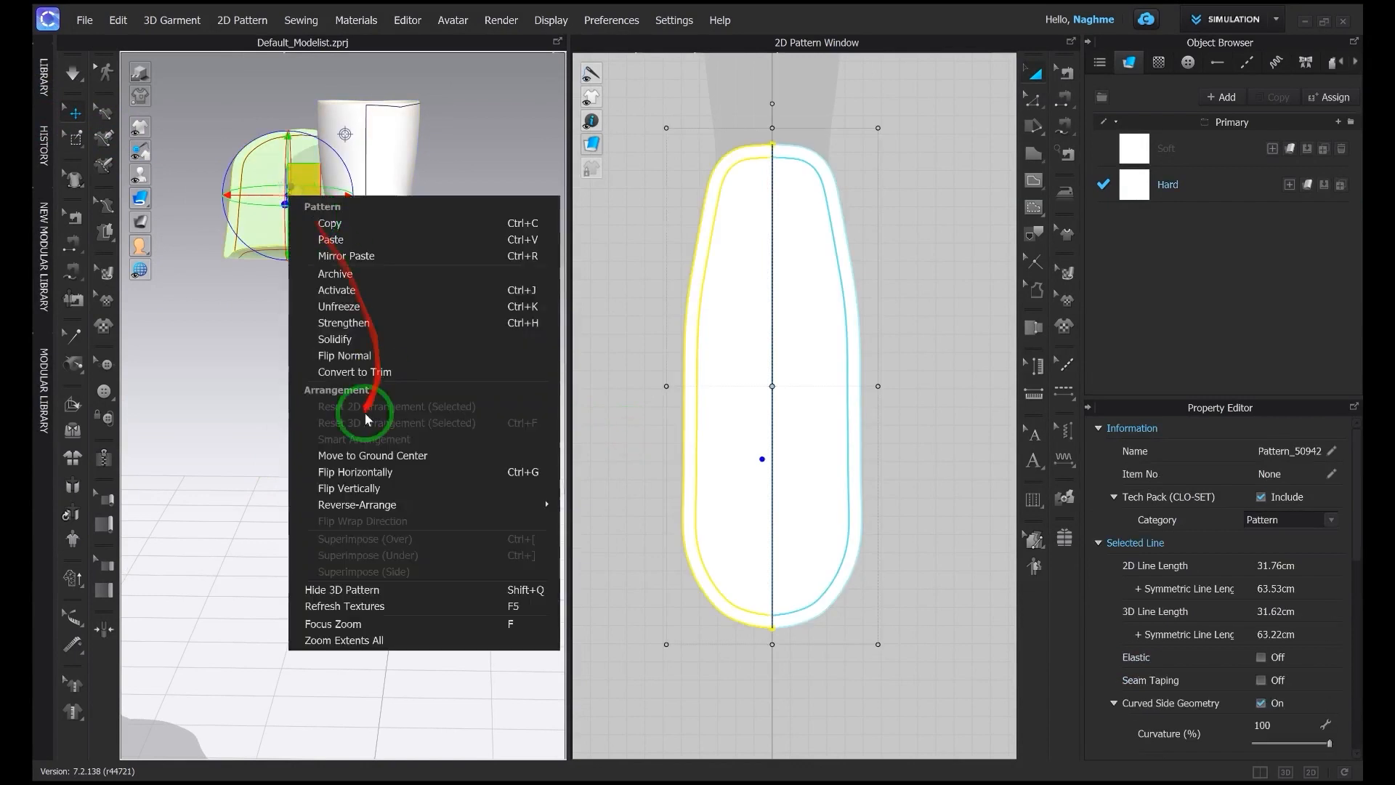
{"action": "left_click", "coordinate": [390, 339]}
{"action": "right_click", "coordinate": [275, 209]}
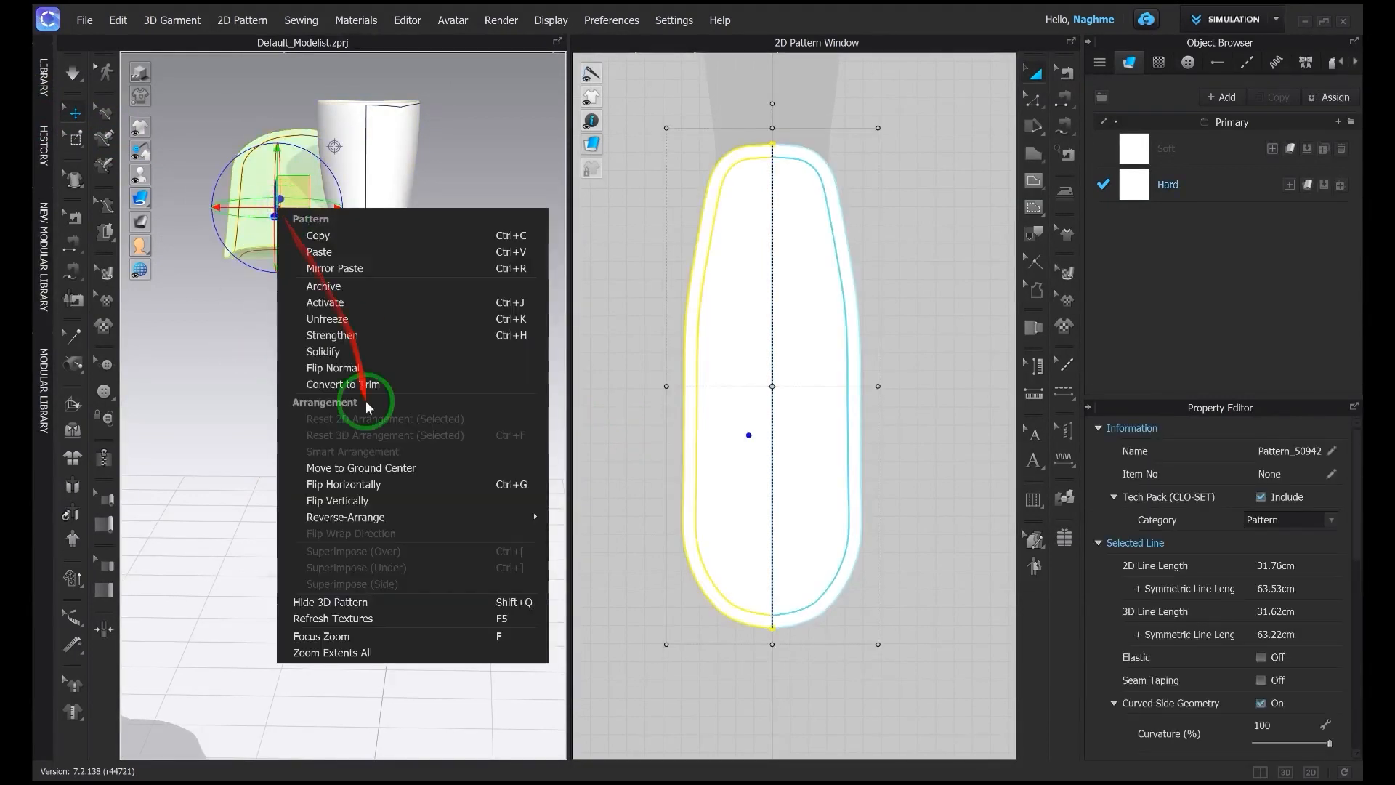
{"action": "left_click", "coordinate": [356, 472]}
Step: Raise the sole pattern from the ground until it sits against the underside of the upright boot mold
{"action": "left_click", "coordinate": [373, 732]}
{"action": "right_click_drag", "start_coordinate": [380, 698], "coordinate": [349, 704]}
{"action": "left_click_drag", "start_coordinate": [371, 675], "coordinate": [351, 283]}
{"action": "right_click_drag", "start_coordinate": [369, 331], "coordinate": [299, 373]}
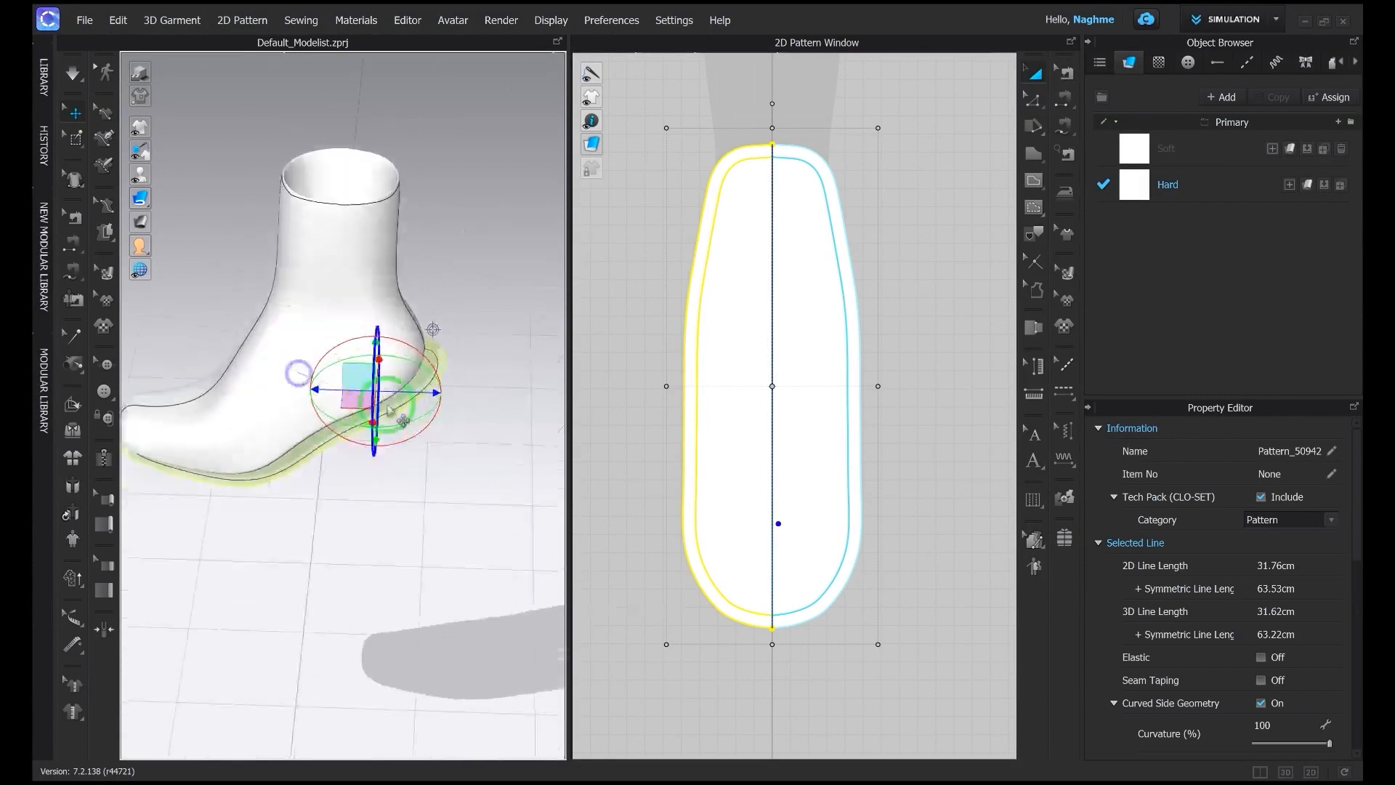
Step: Flatten one side of the boot mold, from the collar down to the sole, into a new 2D pattern
{"action": "right_click_drag", "start_coordinate": [389, 391], "coordinate": [470, 391]}
{"action": "left_click", "coordinate": [390, 488]}
{"action": "right_click_drag", "start_coordinate": [389, 489], "coordinate": [508, 439]}
{"action": "scroll", "coordinate": [678, 399], "scroll_direction": "down", "scroll_amount": 8}
{"action": "left_click", "coordinate": [672, 321]}
{"action": "scroll", "coordinate": [696, 326], "scroll_direction": "up", "scroll_amount": 4}
{"action": "middle_click_drag", "start_coordinate": [696, 326], "coordinate": [770, 368]}
{"action": "mouse_move", "coordinate": [406, 372]}
{"action": "right_mouse_down"}
{"action": "mouse_move", "coordinate": [424, 358]}
{"action": "mouse_move", "coordinate": [404, 378]}
{"action": "mouse_move", "coordinate": [414, 386]}
{"action": "right_mouse_up"}
{"action": "scroll", "coordinate": [417, 385], "scroll_direction": "up", "scroll_amount": 3}
{"action": "left_click", "coordinate": [446, 395]}
{"action": "left_click", "coordinate": [104, 231]}
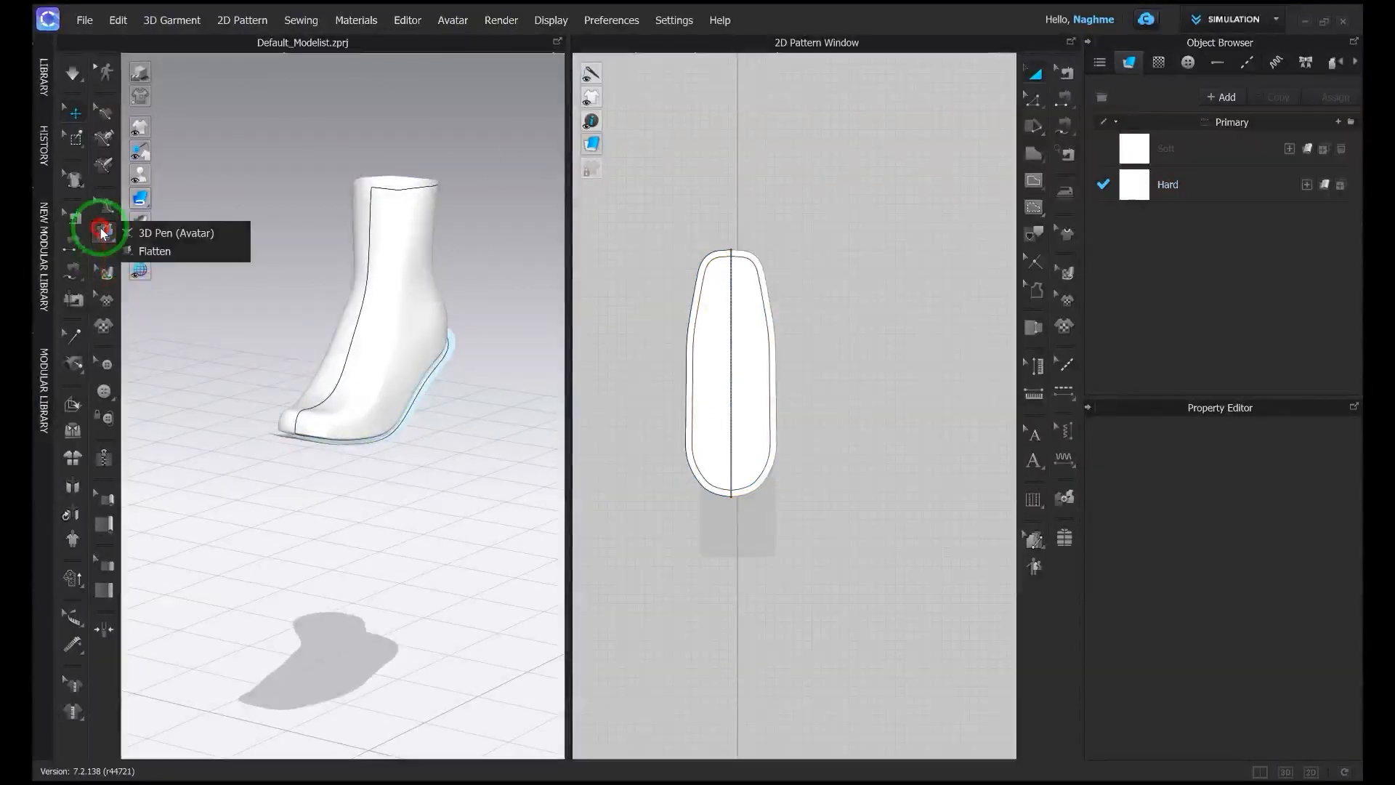
{"action": "left_click", "coordinate": [414, 289]}
{"action": "key", "text": "Return"}
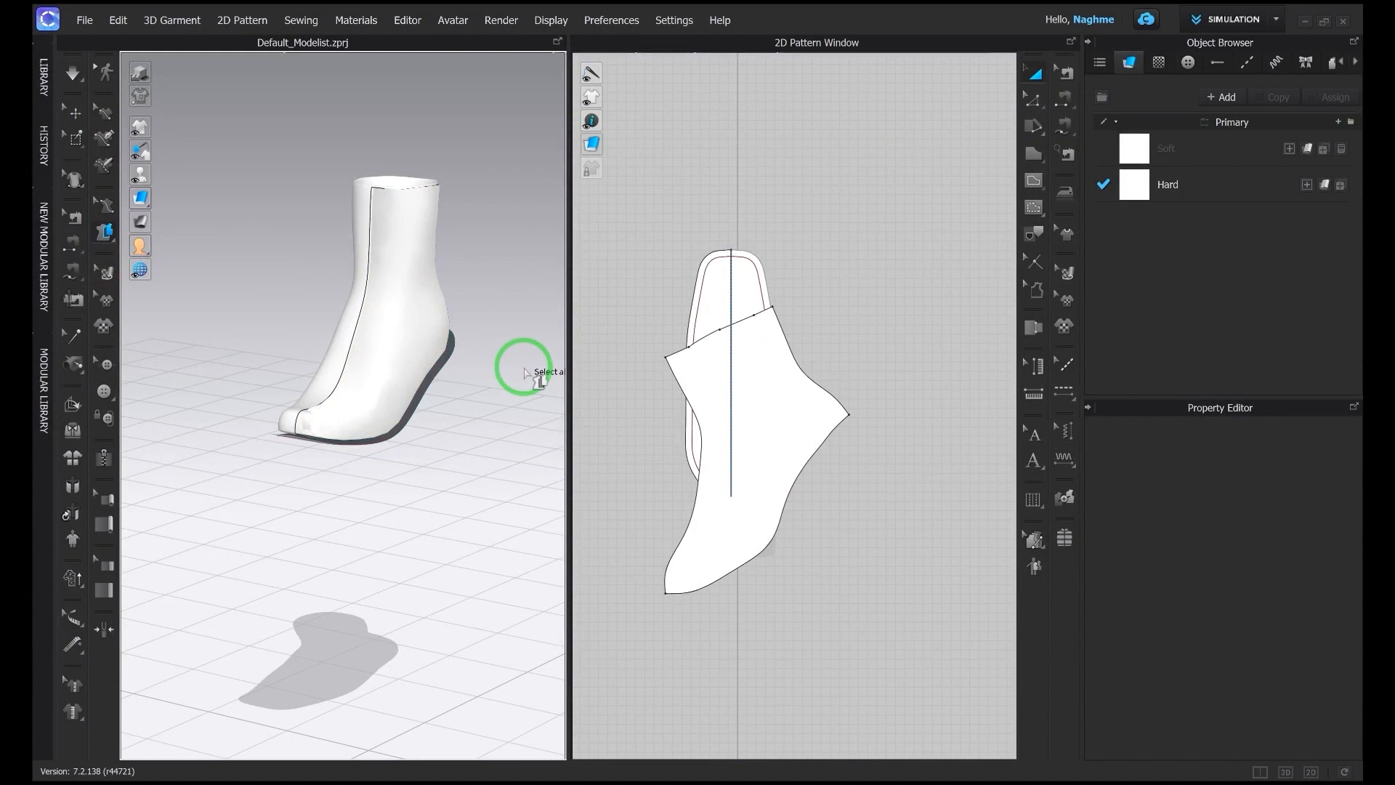
Step: Move the flattened side pattern above and to the right of the sole and rotate it upright with its collar edge level
{"action": "left_click_drag", "start_coordinate": [715, 329], "coordinate": [775, 168]}
{"action": "scroll", "coordinate": [775, 168], "scroll_direction": "down", "scroll_amount": 2}
{"action": "middle_click_drag", "start_coordinate": [775, 169], "coordinate": [841, 449]}
{"action": "left_click_drag", "start_coordinate": [891, 175], "coordinate": [917, 186]}
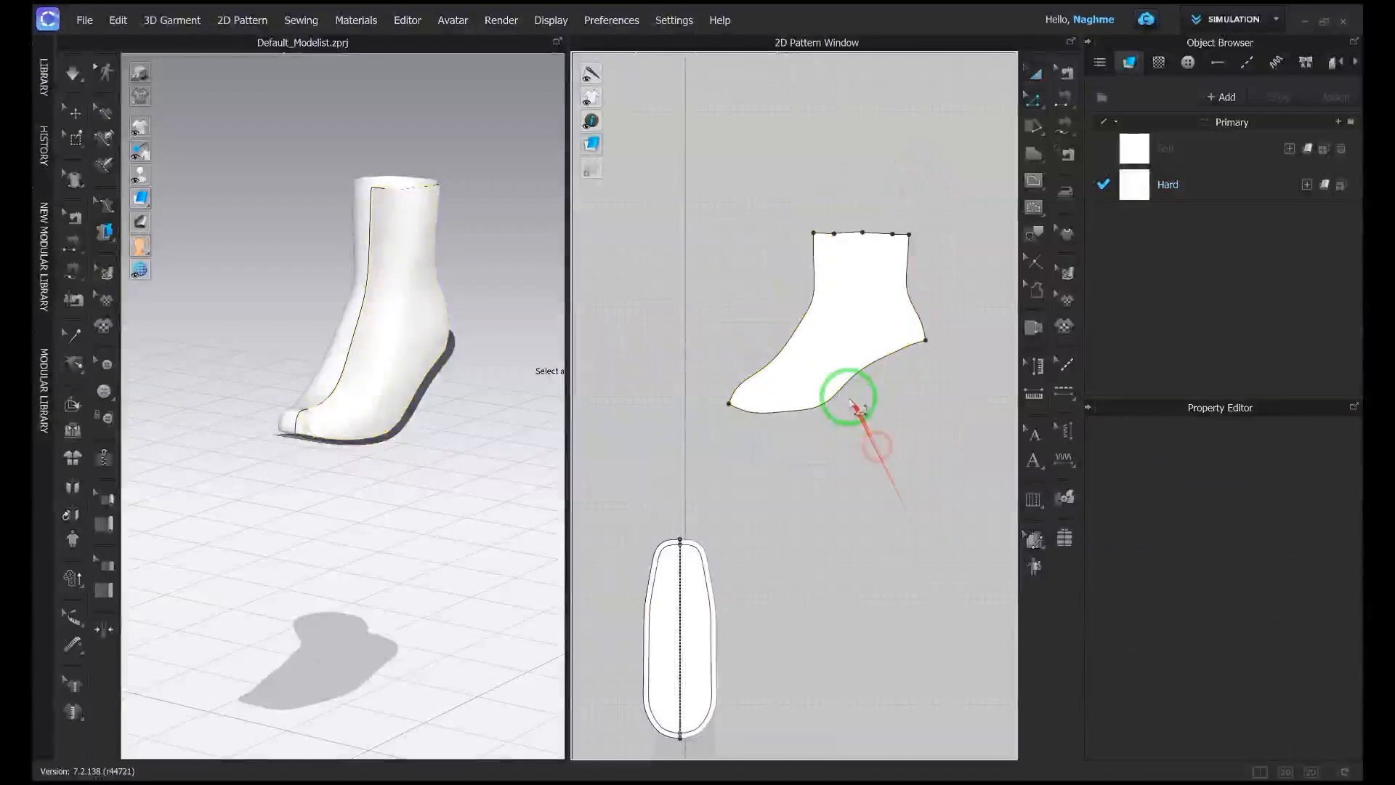
Step: Optimize the curve points along the side pattern's bottom edge
{"action": "right_click", "coordinate": [847, 398]}
{"action": "left_click", "coordinate": [896, 587]}
{"action": "left_click_drag", "start_coordinate": [756, 294], "coordinate": [578, 277]}
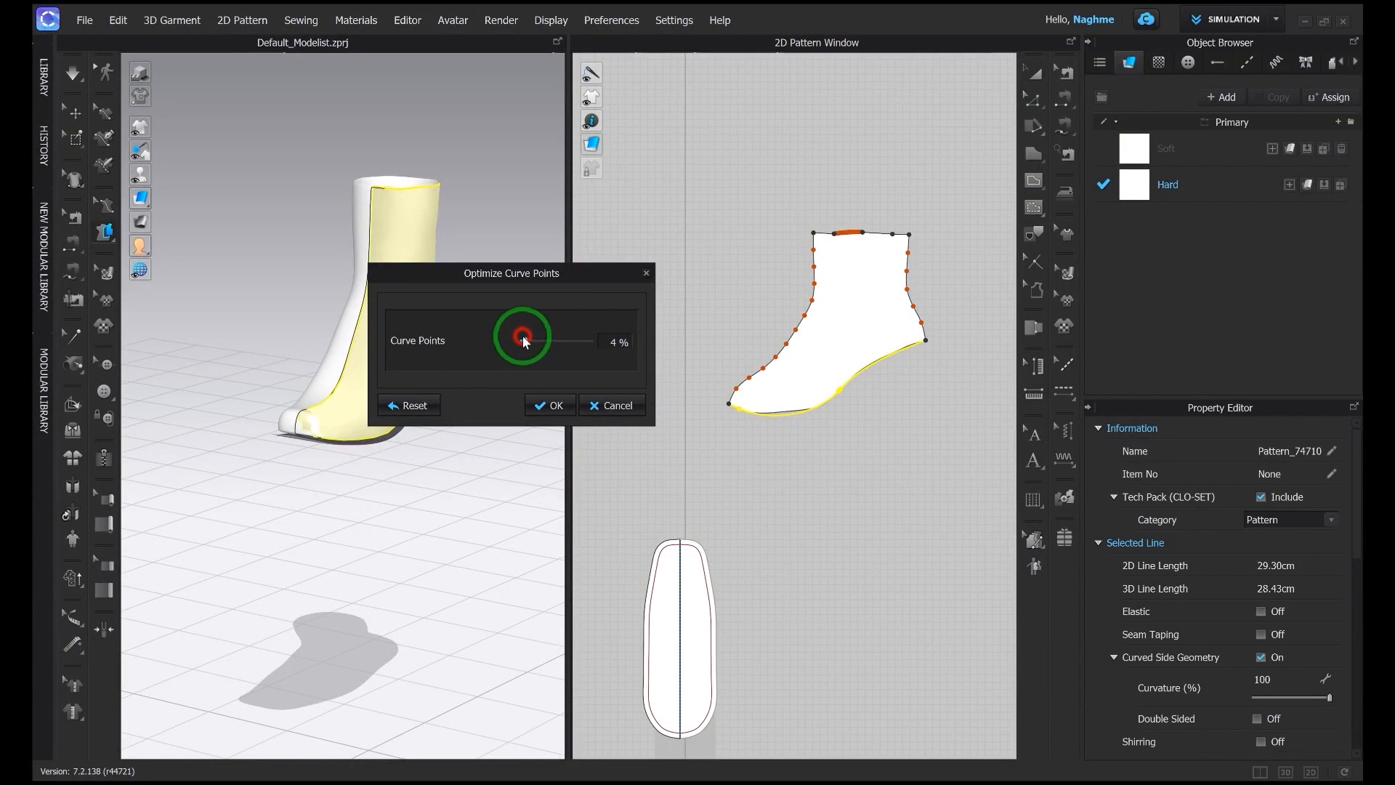
{"action": "left_click", "coordinate": [540, 406]}
Step: Run curve point optimization on the side pattern's front edge, and optimize its back edge at 20%
{"action": "right_click", "coordinate": [797, 337]}
{"action": "left_click", "coordinate": [880, 531]}
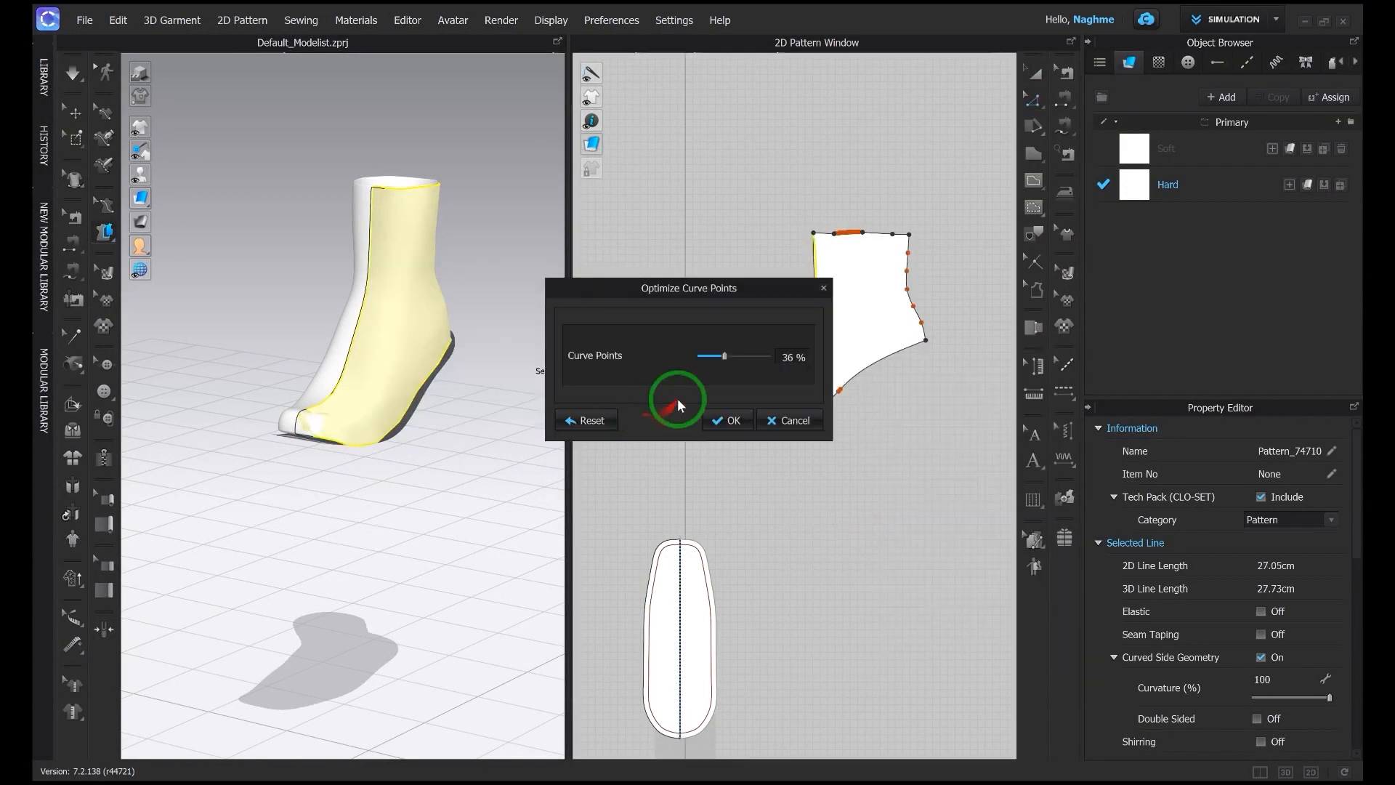
{"action": "left_click_drag", "start_coordinate": [704, 284], "coordinate": [490, 265]}
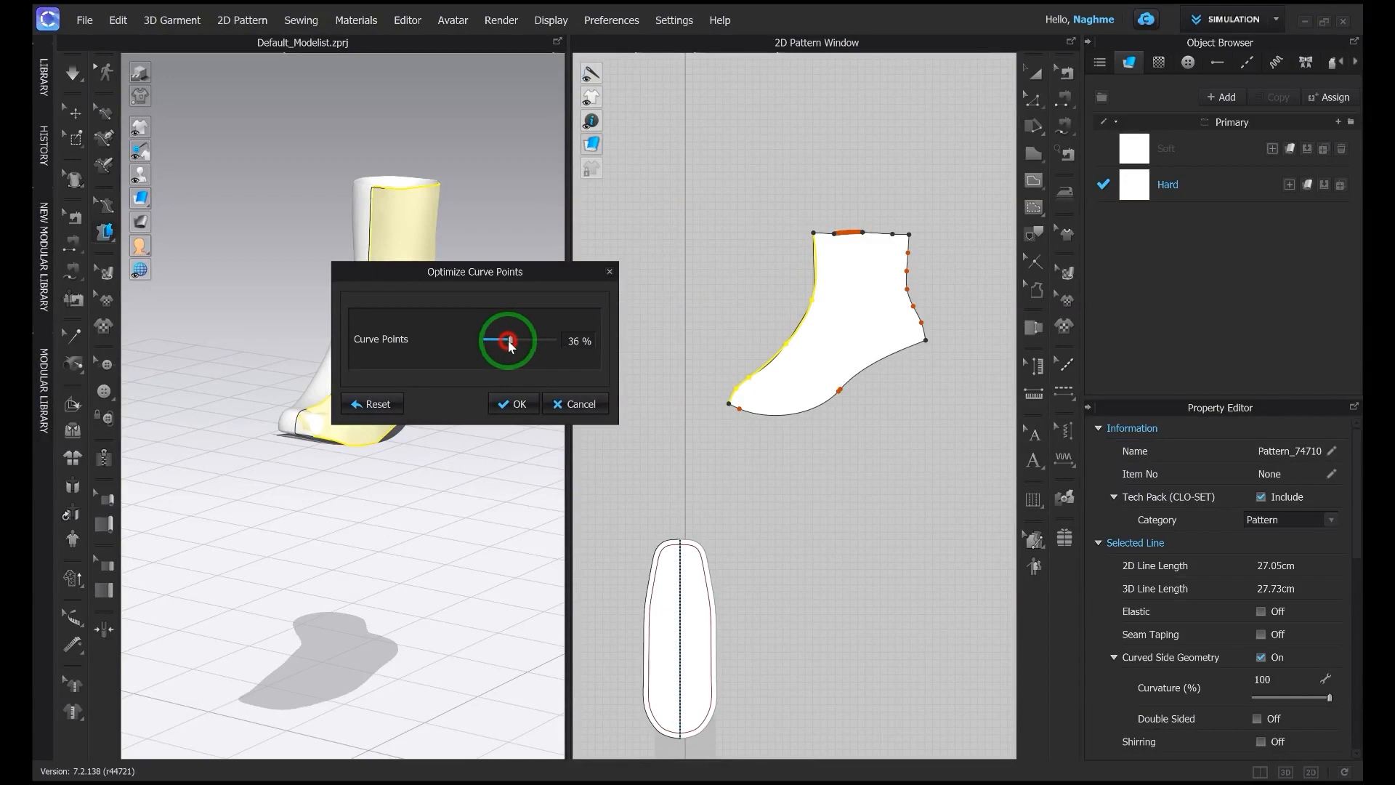
{"action": "left_click", "coordinate": [570, 400]}
{"action": "right_click", "coordinate": [909, 299]}
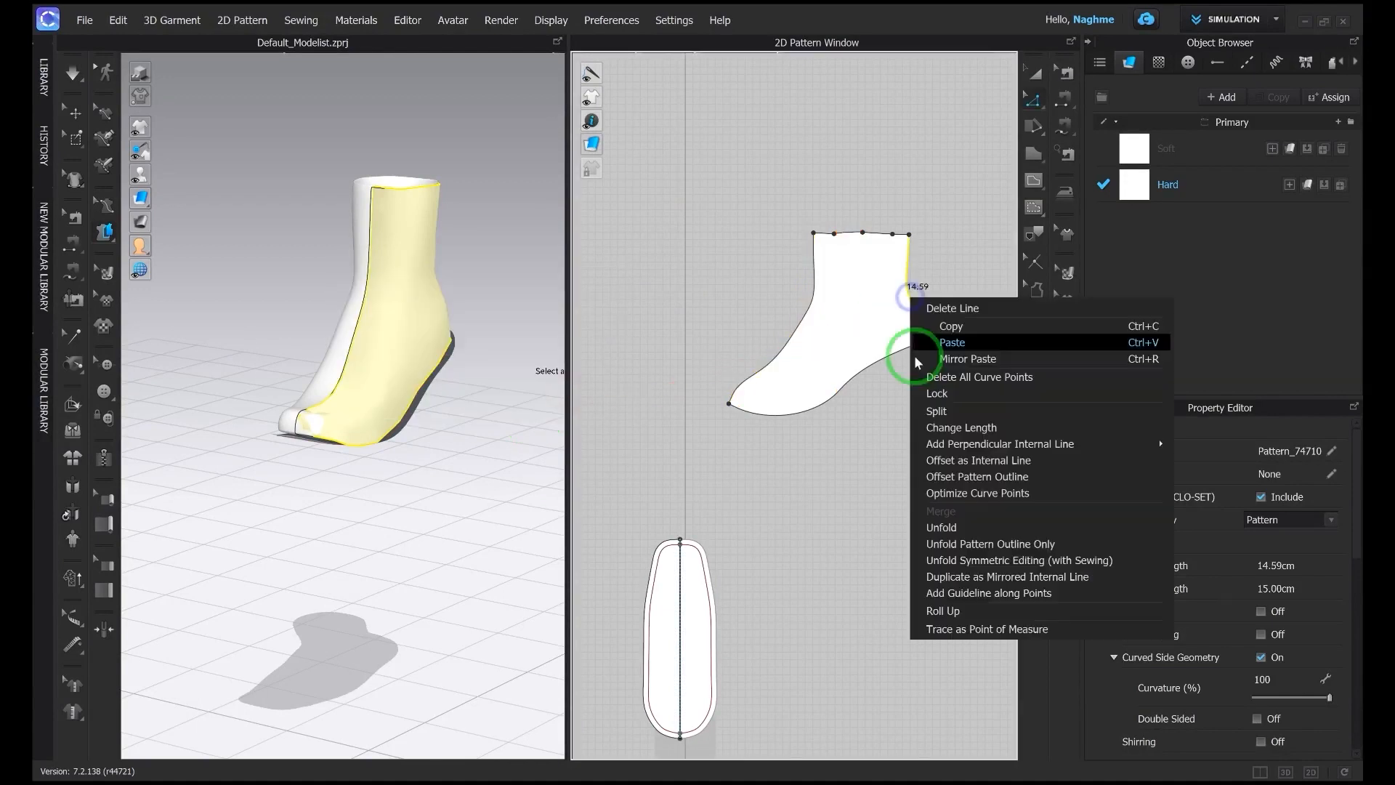
{"action": "left_click", "coordinate": [977, 493]}
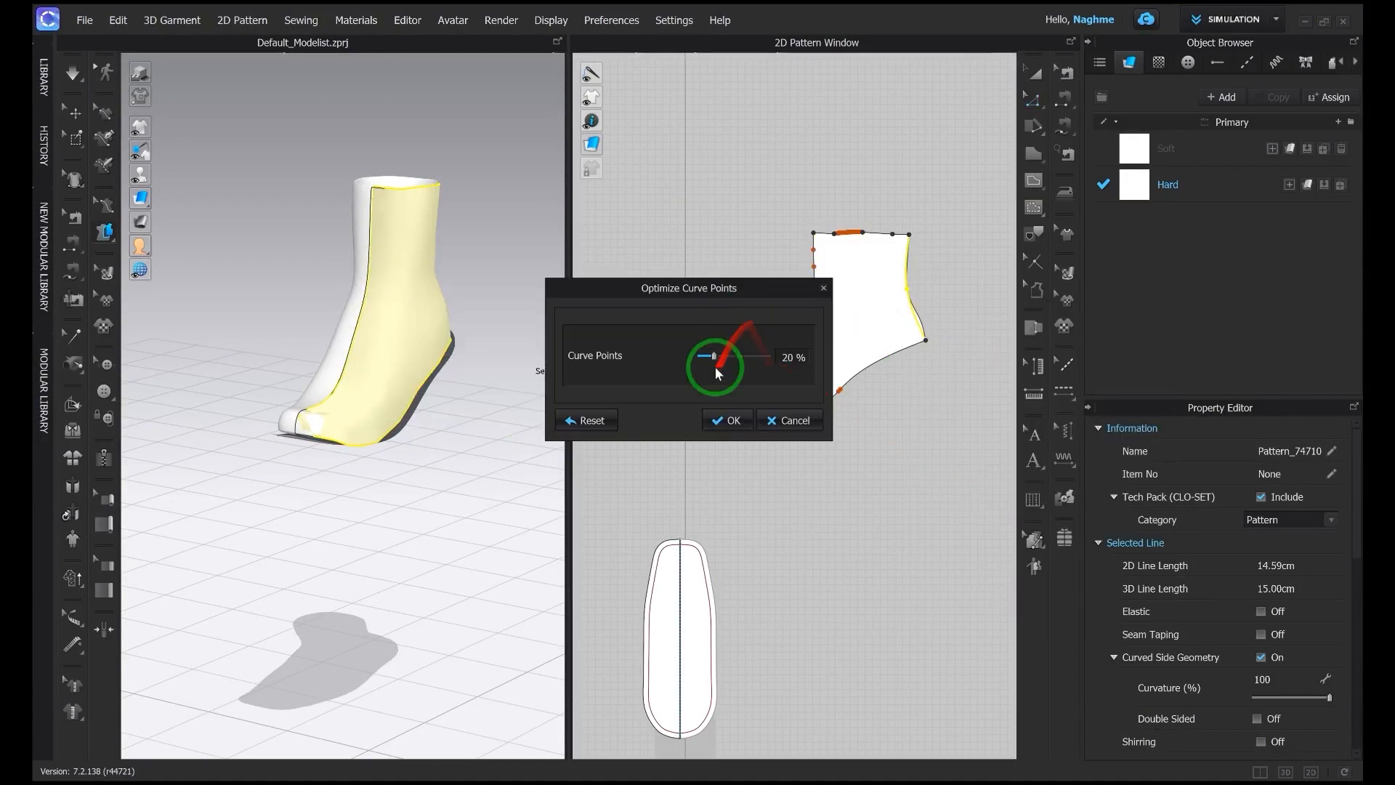
{"action": "left_click", "coordinate": [727, 420]}
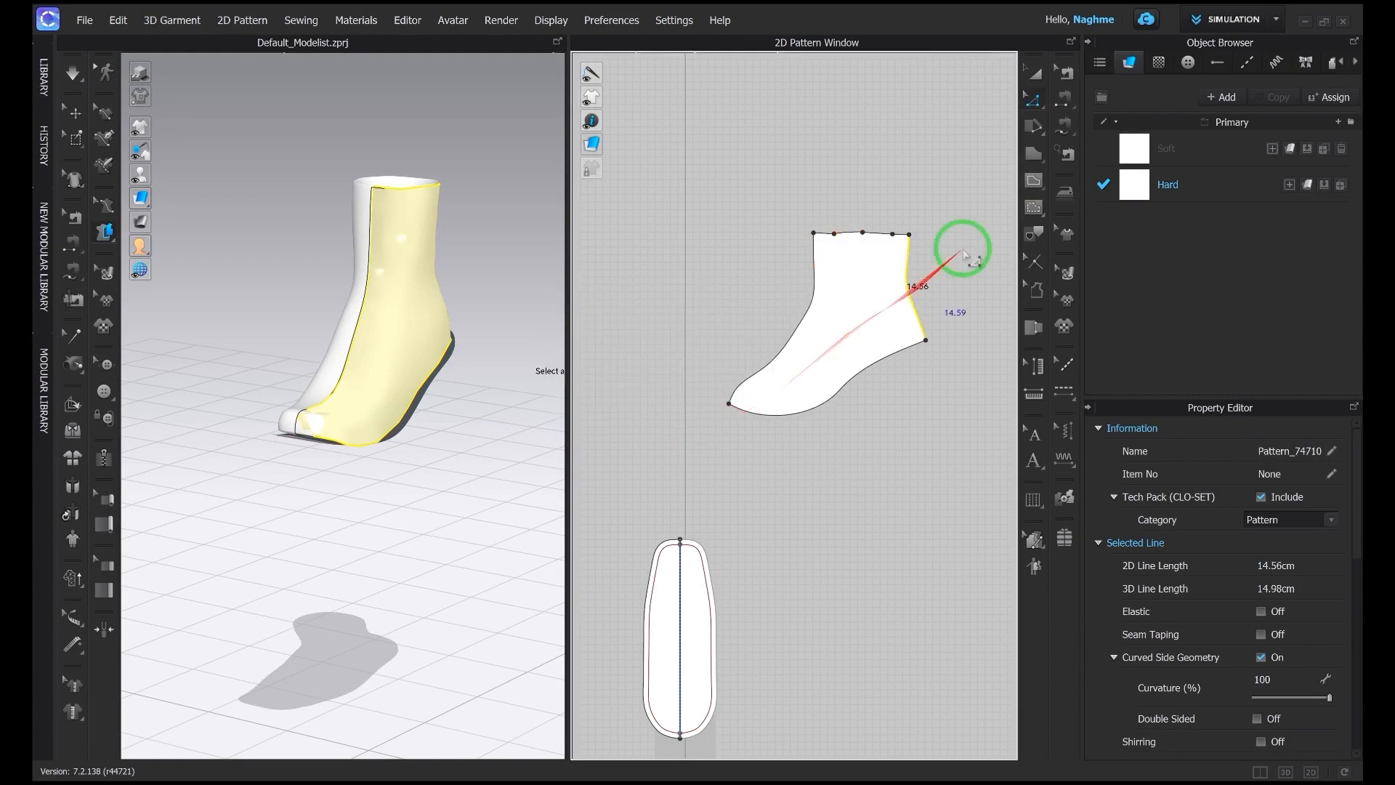
Step: Delete the extra points between the two corners of the side pattern's collar edge
{"action": "left_click", "coordinate": [819, 210]}
{"action": "left_click_drag", "start_coordinate": [843, 238], "coordinate": [900, 261]}
{"action": "key", "text": "Delete"}
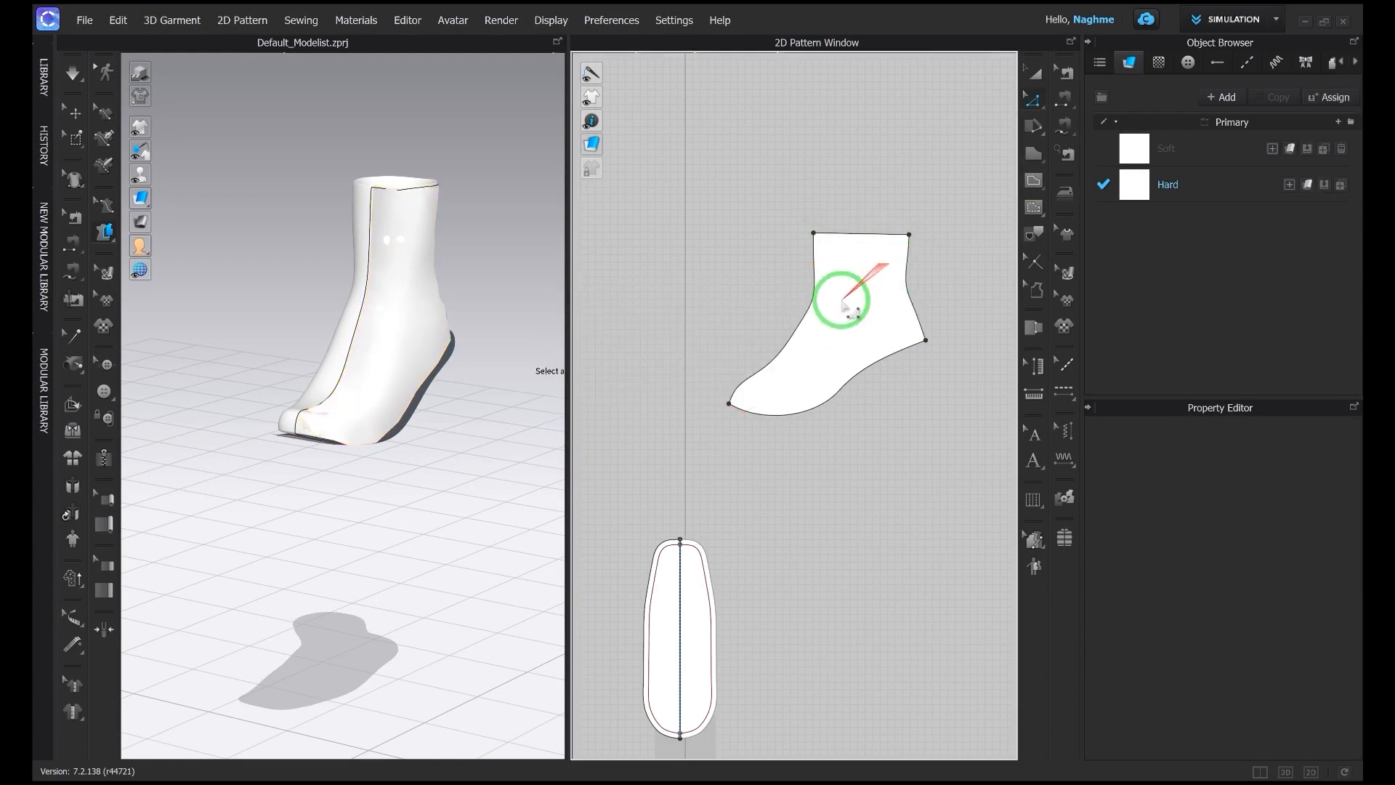
Step: Create a linked symmetric copy of the side pattern and place it level on the opposite side of the centre line
{"action": "scroll", "coordinate": [836, 309], "scroll_direction": "up", "scroll_amount": 1}
{"action": "middle_click_drag", "start_coordinate": [822, 317], "coordinate": [767, 300]}
{"action": "right_click_drag", "start_coordinate": [430, 389], "coordinate": [399, 395]}
{"action": "scroll", "coordinate": [733, 413], "scroll_direction": "down", "scroll_amount": 2}
{"action": "middle_click_drag", "start_coordinate": [733, 413], "coordinate": [782, 388]}
{"action": "left_click", "coordinate": [832, 323]}
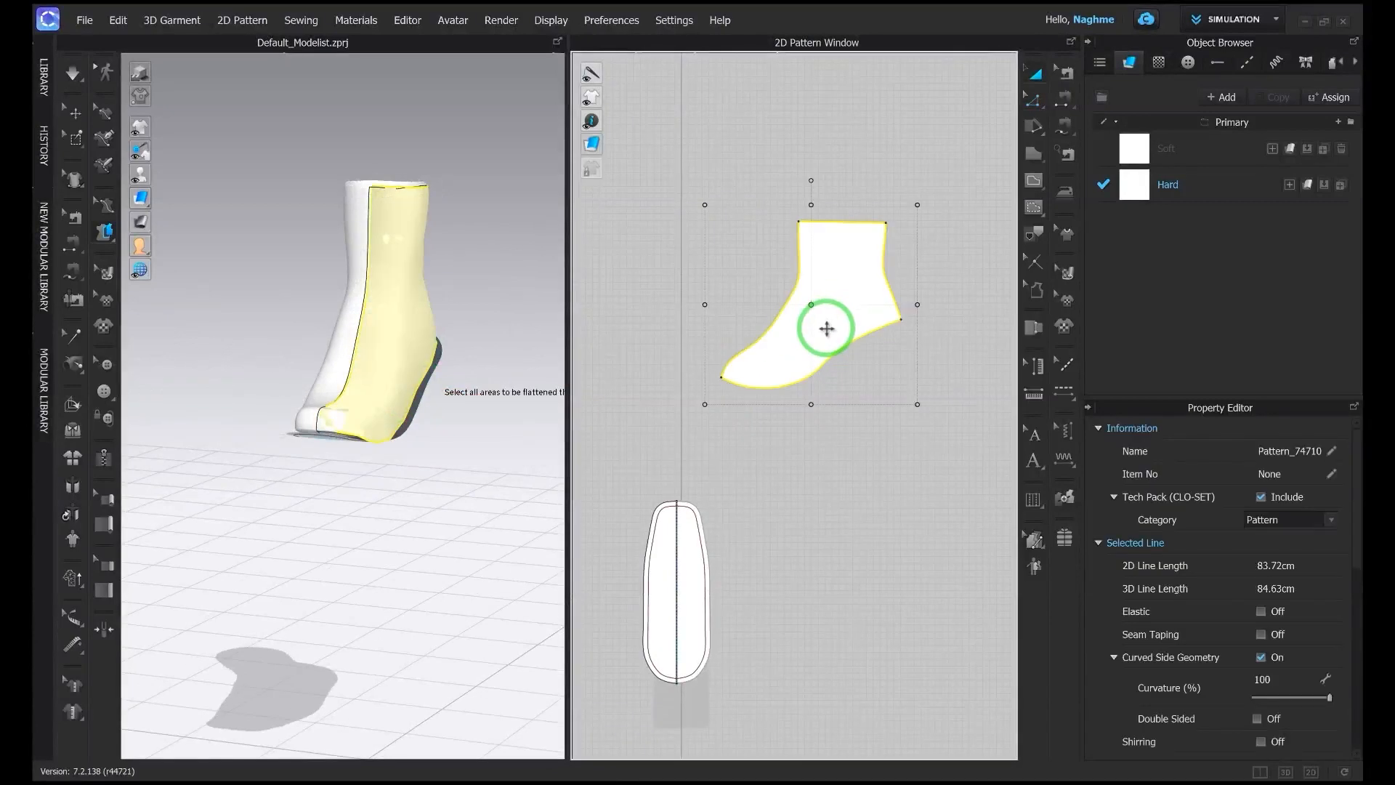
{"action": "key", "text": "ctrl+d"}
{"action": "scroll", "coordinate": [640, 319], "scroll_direction": "down", "scroll_amount": 2}
{"action": "middle_click_drag", "start_coordinate": [640, 320], "coordinate": [713, 307]}
{"action": "left_click", "coordinate": [661, 303]}
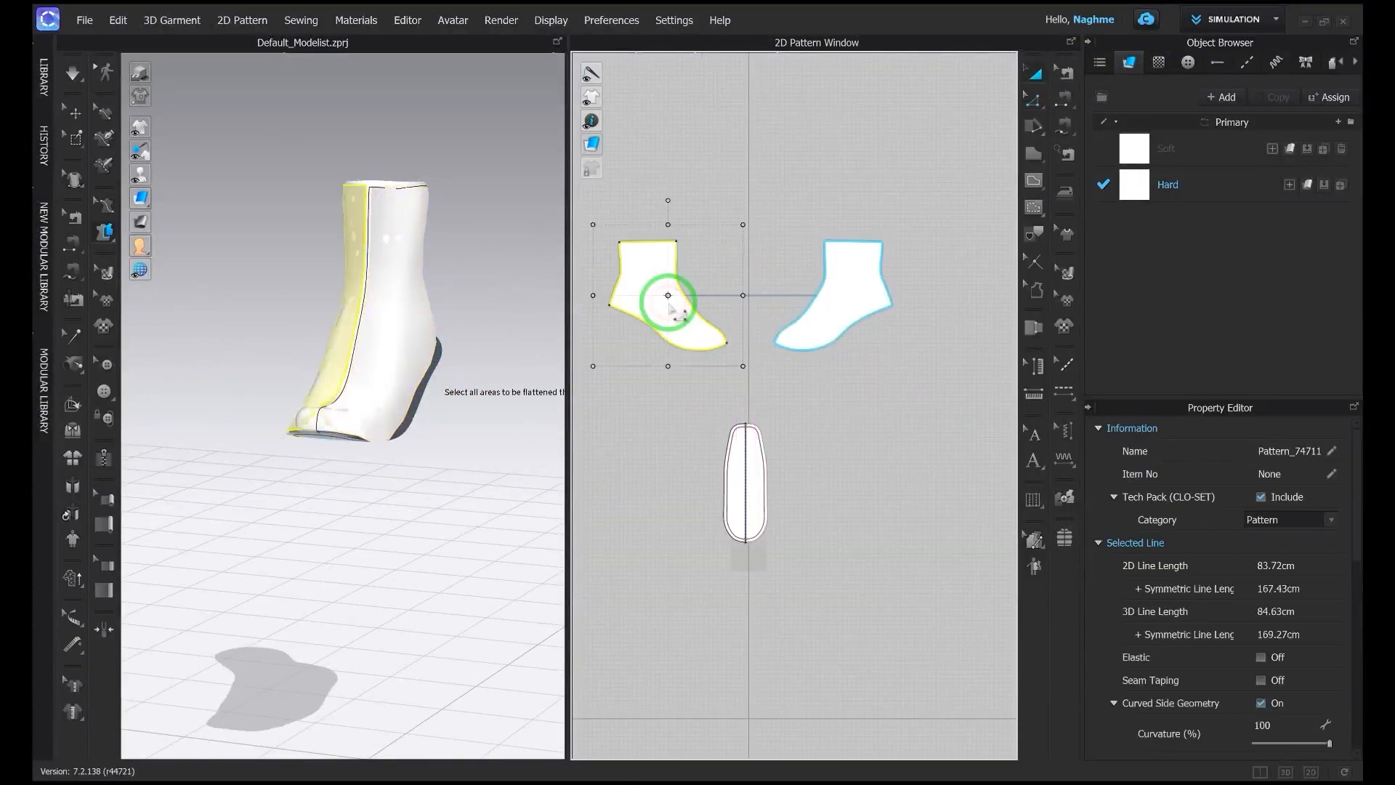
Step: Sew the side pattern's bottom edge to the inner outline on the matching half of the sole
{"action": "right_click_drag", "start_coordinate": [309, 399], "coordinate": [336, 407]}
{"action": "key", "text": "n"}
{"action": "left_click", "coordinate": [806, 350]}
{"action": "scroll", "coordinate": [756, 458], "scroll_direction": "up", "scroll_amount": 4}
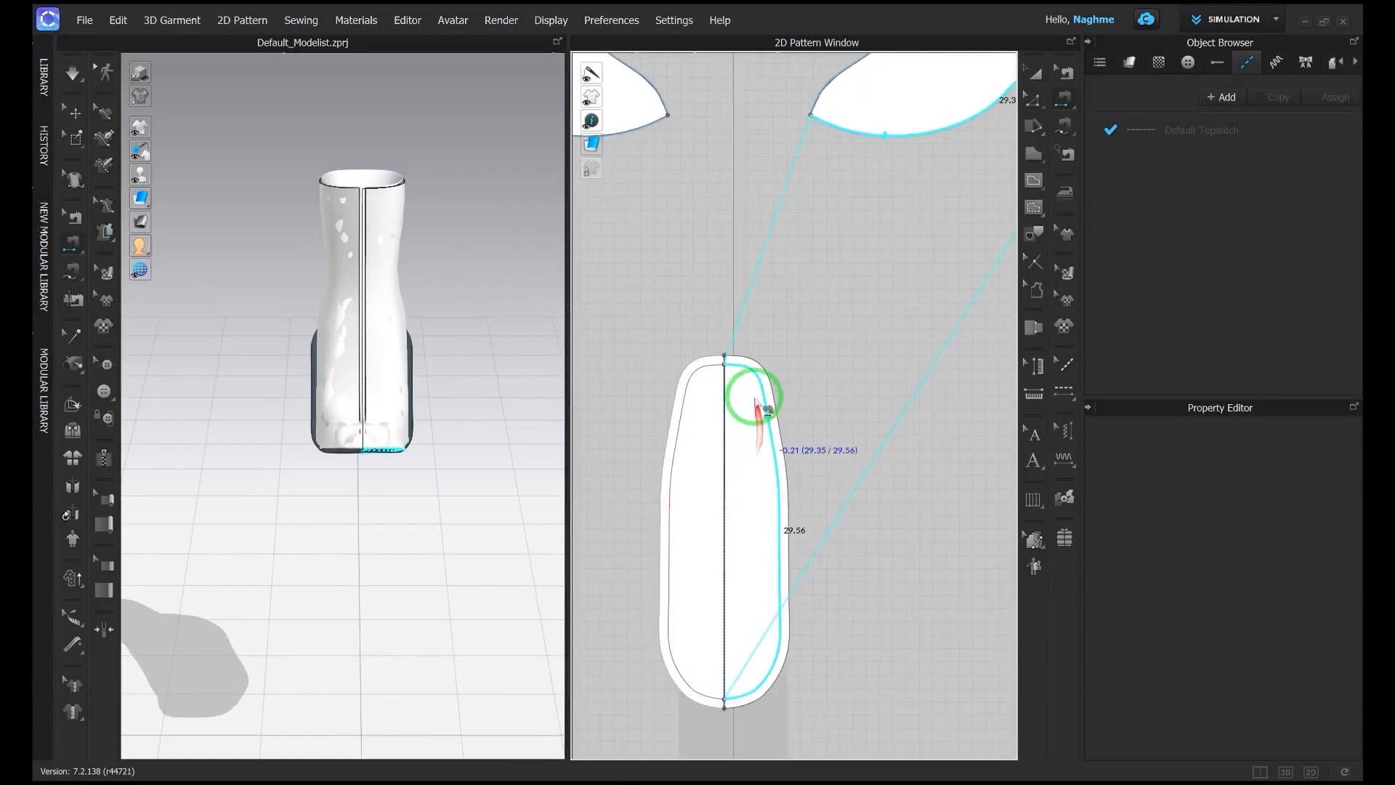
{"action": "left_click", "coordinate": [765, 390]}
Step: Move the symmetric pair of side patterns outward from both sides of the boot mold
{"action": "scroll", "coordinate": [750, 380], "scroll_direction": "down", "scroll_amount": 4}
{"action": "key", "text": "a"}
{"action": "left_click", "coordinate": [830, 250]}
{"action": "left_click", "coordinate": [1168, 187]}
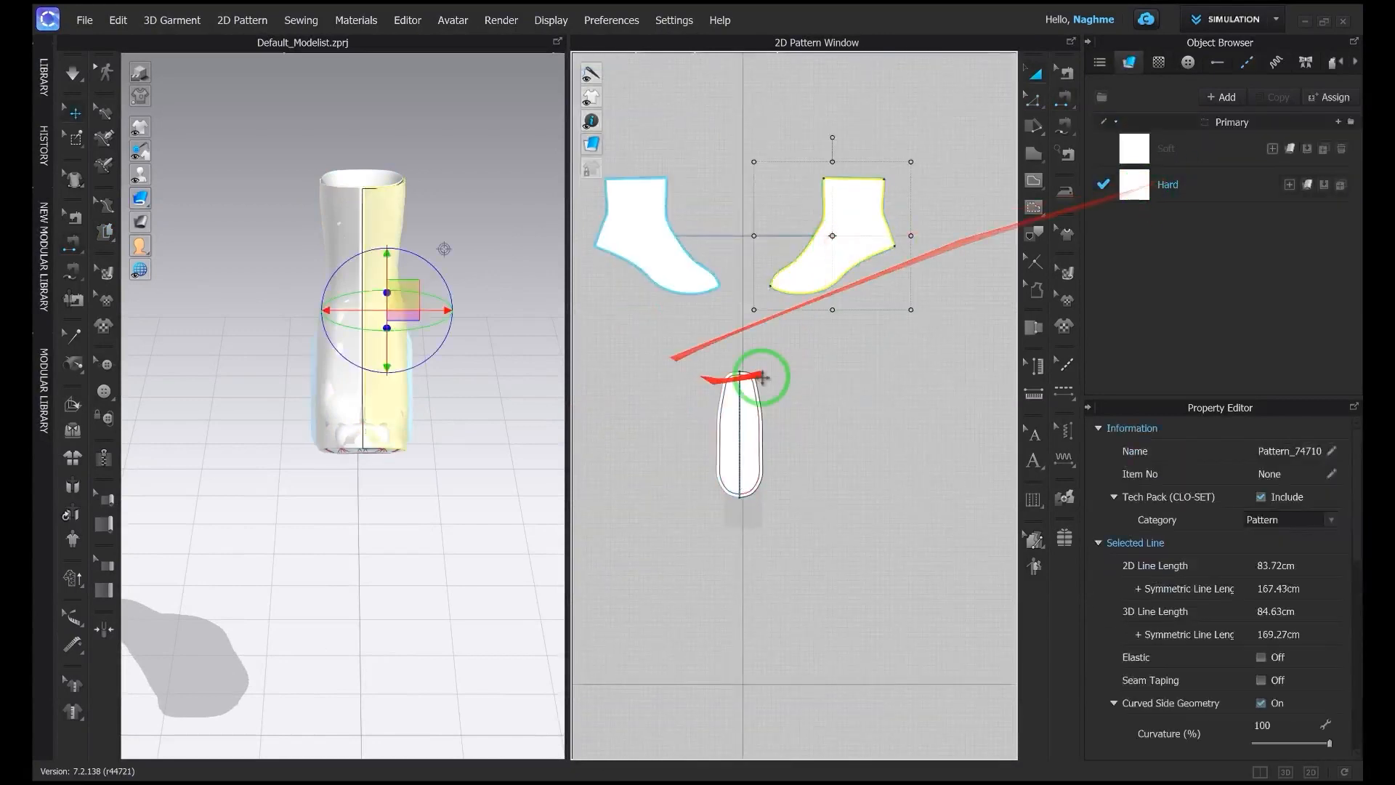
{"action": "left_click", "coordinate": [800, 362]}
{"action": "right_click_drag", "start_coordinate": [446, 390], "coordinate": [255, 399]}
{"action": "left_click", "coordinate": [443, 372]}
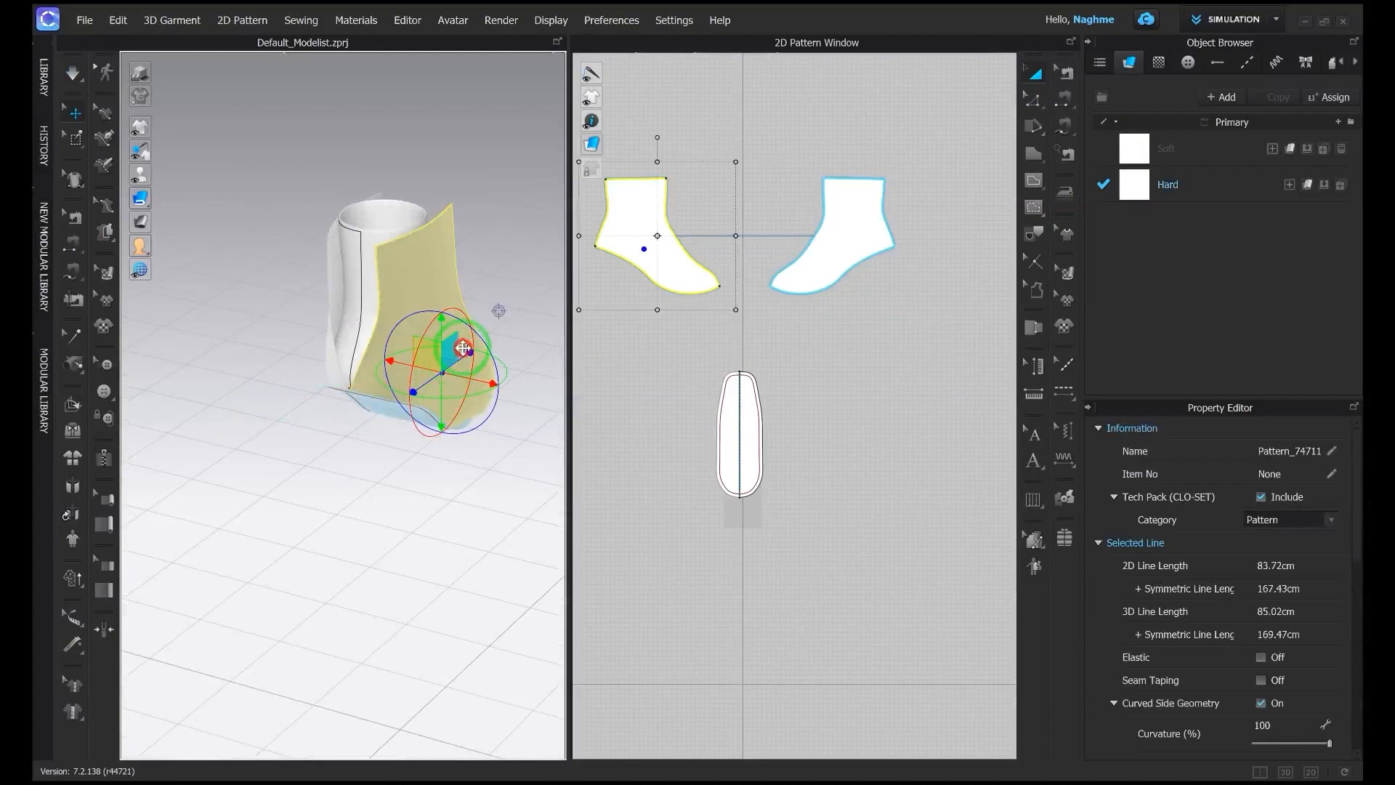
{"action": "left_click_drag", "start_coordinate": [463, 356], "coordinate": [474, 338]}
{"action": "right_click_drag", "start_coordinate": [462, 367], "coordinate": [330, 393]}
{"action": "right_click_drag", "start_coordinate": [440, 376], "coordinate": [521, 386]}
{"action": "left_click", "coordinate": [421, 358]}
Step: Sew the two side patterns together along their front edges and along their back edges
{"action": "key", "text": "n"}
{"action": "left_click", "coordinate": [788, 268]}
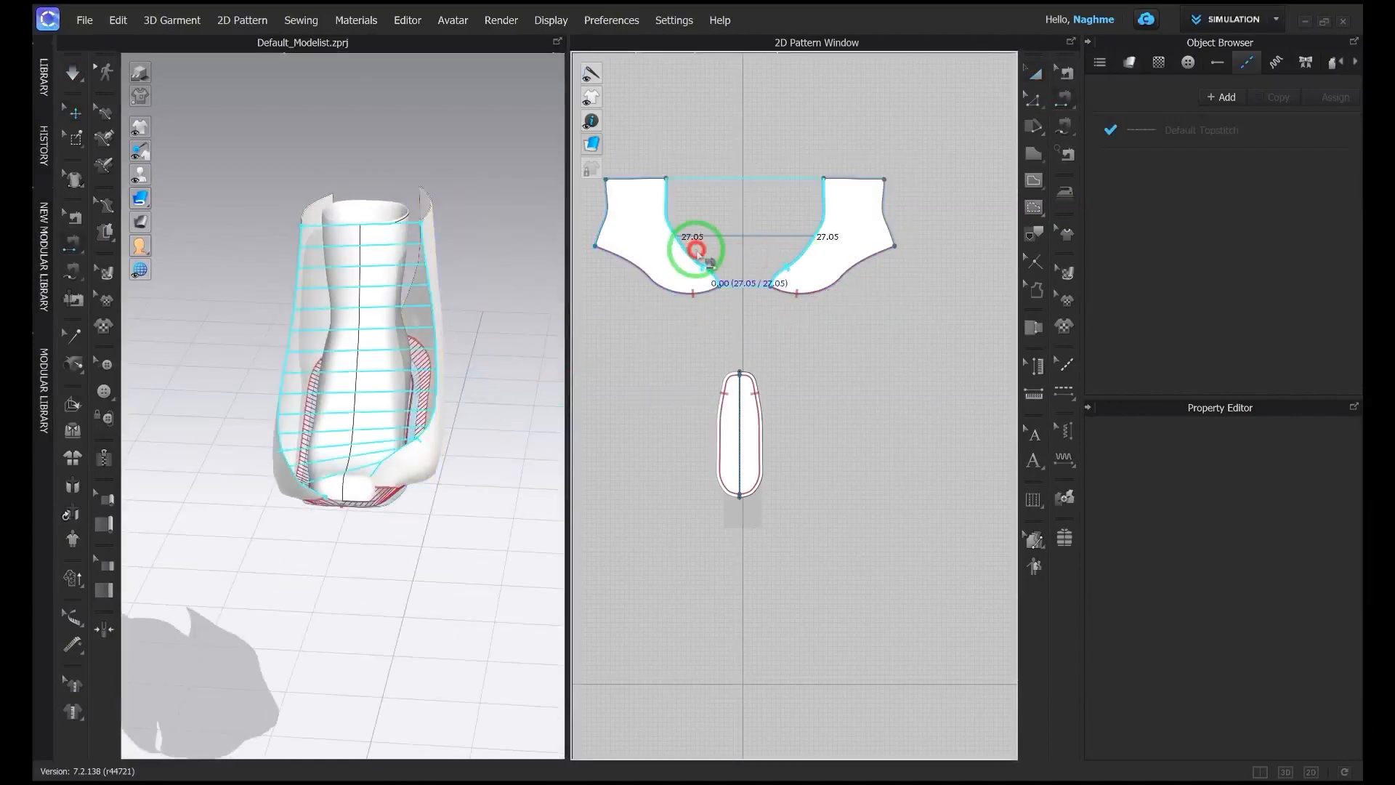
{"action": "left_click", "coordinate": [608, 218]}
Step: Simulate the sewn side patterns onto the mold, pull the fabric at the instep, and stop the simulation
{"action": "key", "text": "space"}
{"action": "right_click_drag", "start_coordinate": [450, 378], "coordinate": [337, 419]}
{"action": "left_click", "coordinate": [372, 334]}
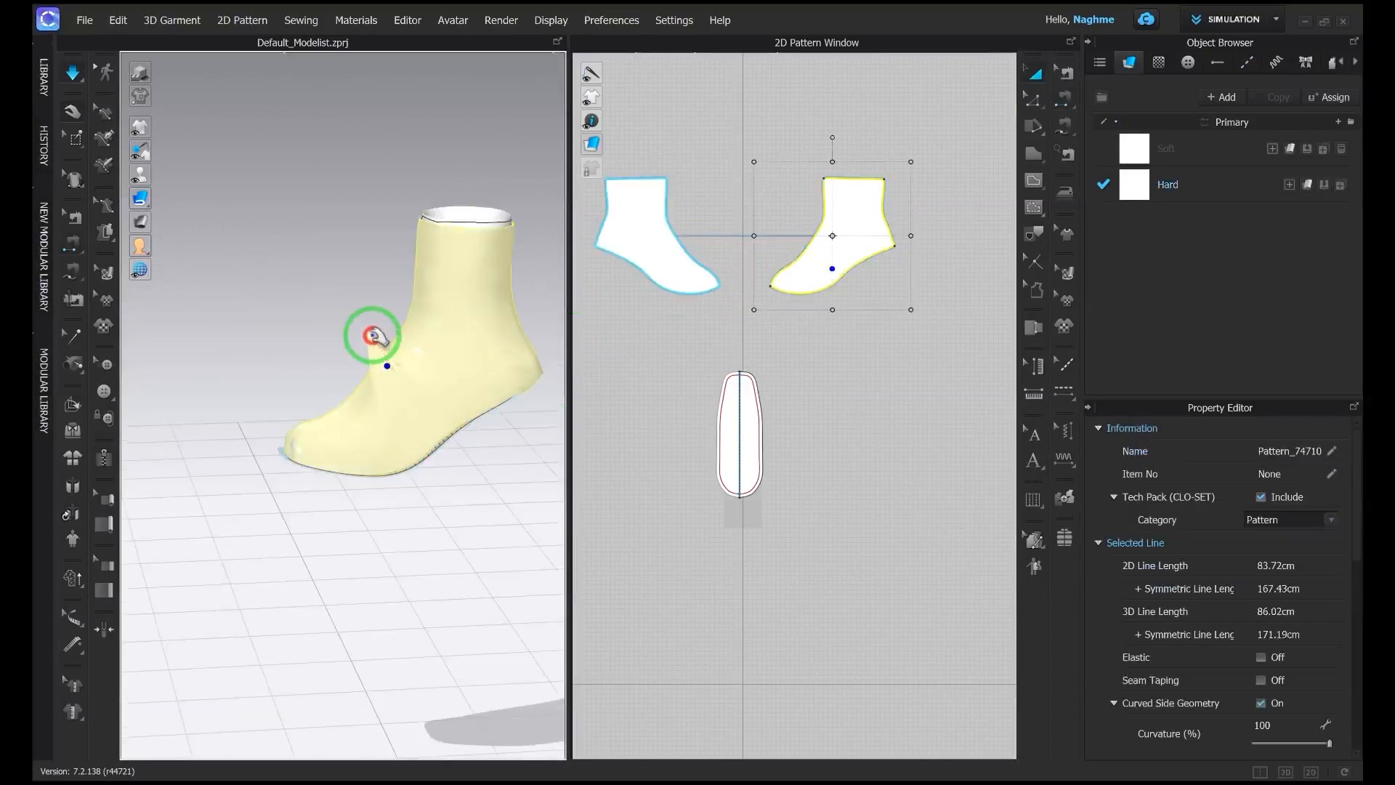
{"action": "right_click_drag", "start_coordinate": [372, 334], "coordinate": [424, 396]}
{"action": "right_click_drag", "start_coordinate": [451, 251], "coordinate": [277, 304]}
{"action": "right_click_drag", "start_coordinate": [372, 390], "coordinate": [395, 358]}
{"action": "key", "text": "space"}
Step: Spread the fitted side patterns apart again so they stand clear of the mold
{"action": "key", "text": "q"}
{"action": "left_click", "coordinate": [315, 373]}
{"action": "mouse_move", "coordinate": [315, 373]}
{"action": "right_mouse_down"}
{"action": "mouse_move", "coordinate": [330, 414]}
{"action": "mouse_move", "coordinate": [337, 386]}
{"action": "right_mouse_up"}
{"action": "left_click_drag", "start_coordinate": [336, 386], "coordinate": [376, 367]}
{"action": "right_click_drag", "start_coordinate": [390, 387], "coordinate": [342, 382]}
{"action": "left_click", "coordinate": [239, 392]}
{"action": "right_click_drag", "start_coordinate": [240, 392], "coordinate": [216, 355]}
Step: Set the particle distance of both side patterns to 5 mm and simulate them onto the mold
{"action": "left_click_drag", "start_coordinate": [927, 160], "coordinate": [482, 330]}
{"action": "scroll", "coordinate": [1258, 665], "scroll_direction": "down", "scroll_amount": 5}
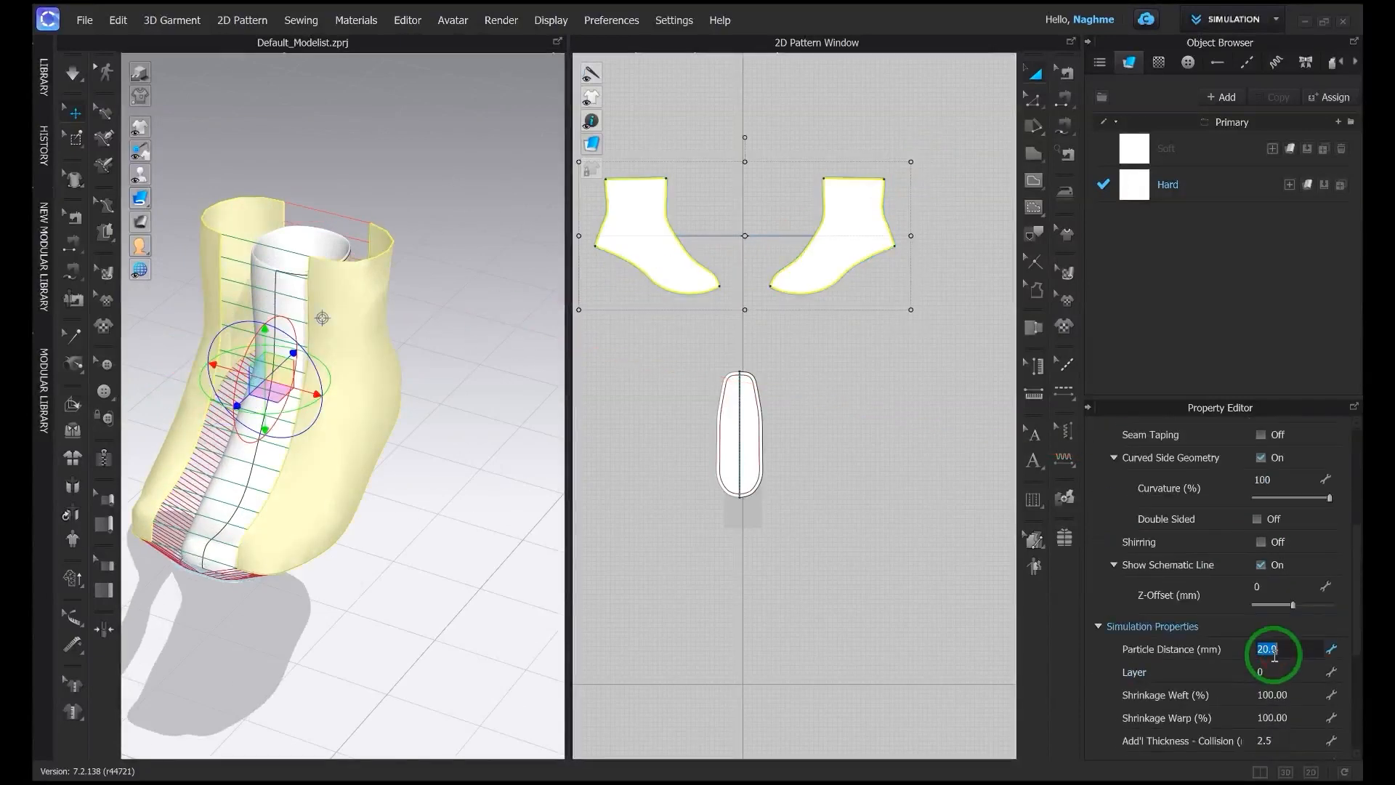
{"action": "left_click", "coordinate": [1235, 638]}
{"action": "key", "text": "space"}
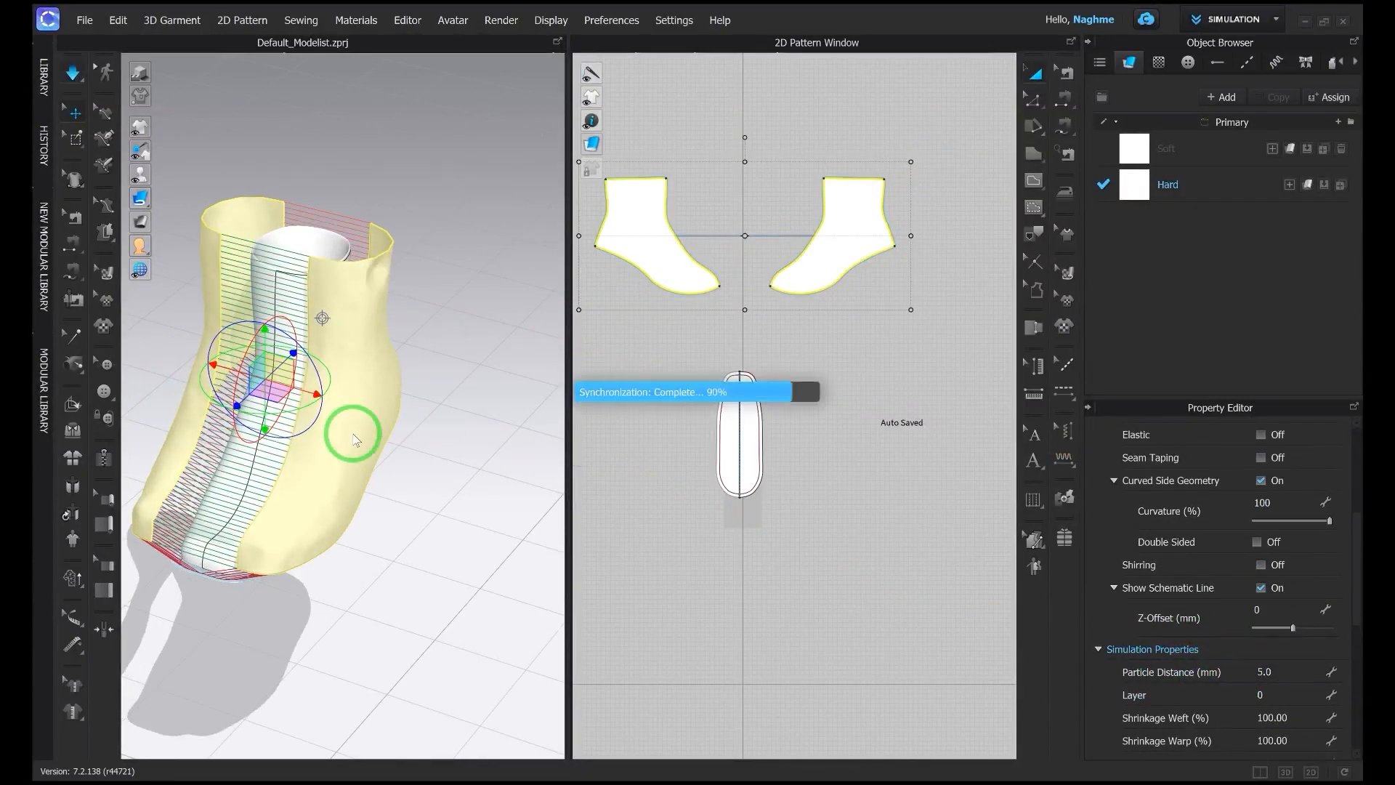
{"action": "right_click_drag", "start_coordinate": [352, 436], "coordinate": [368, 492]}
{"action": "key", "text": "space"}
Step: Freeze both fitted side patterns
{"action": "left_click", "coordinate": [336, 516]}
{"action": "left_click_drag", "start_coordinate": [918, 141], "coordinate": [551, 348]}
{"action": "right_click_drag", "start_coordinate": [426, 377], "coordinate": [465, 392]}
{"action": "left_click", "coordinate": [464, 392]}
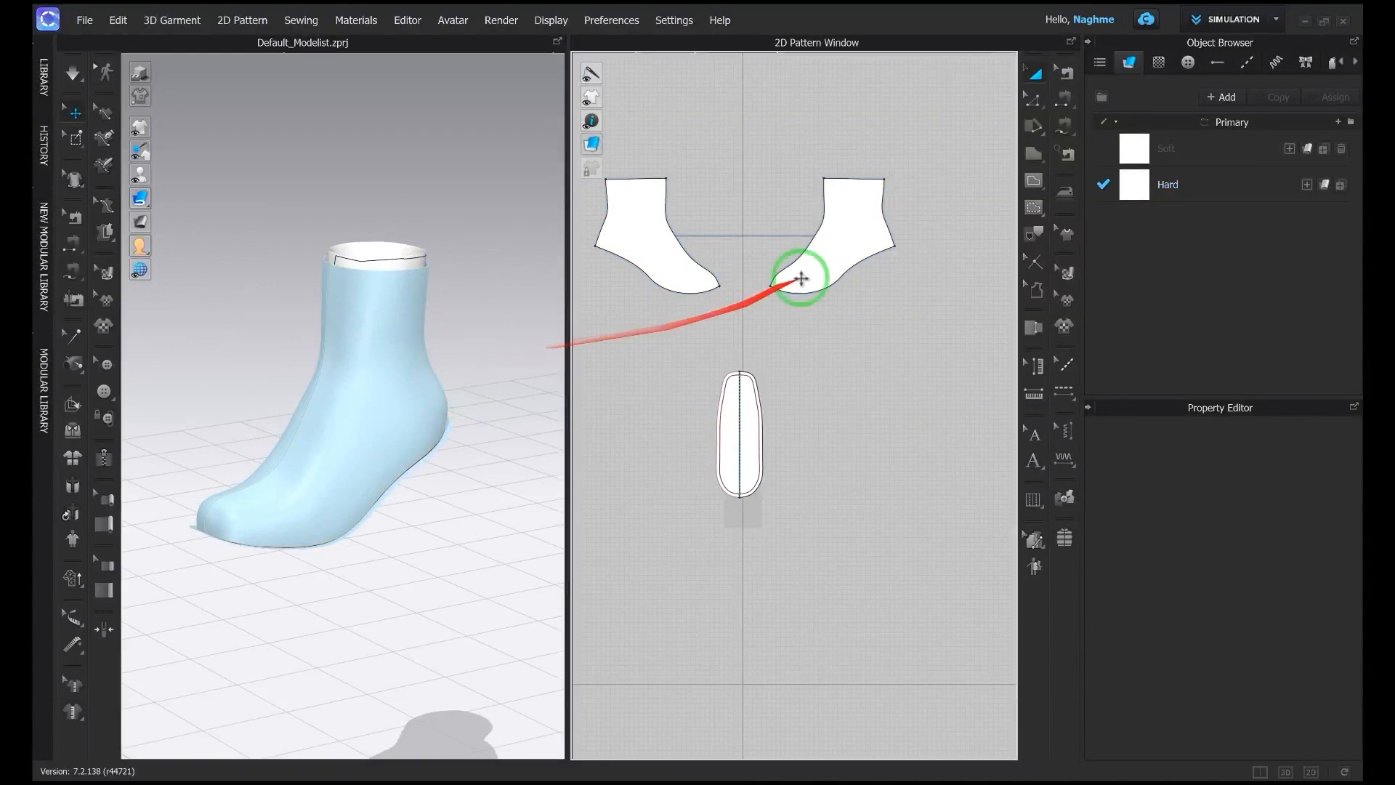
Step: Duplicate the right side pattern and place the copy below it, beside the sole
{"action": "left_click", "coordinate": [800, 274]}
{"action": "right_click_drag", "start_coordinate": [847, 242], "coordinate": [725, 173]}
{"action": "left_click_drag", "start_coordinate": [717, 177], "coordinate": [799, 372]}
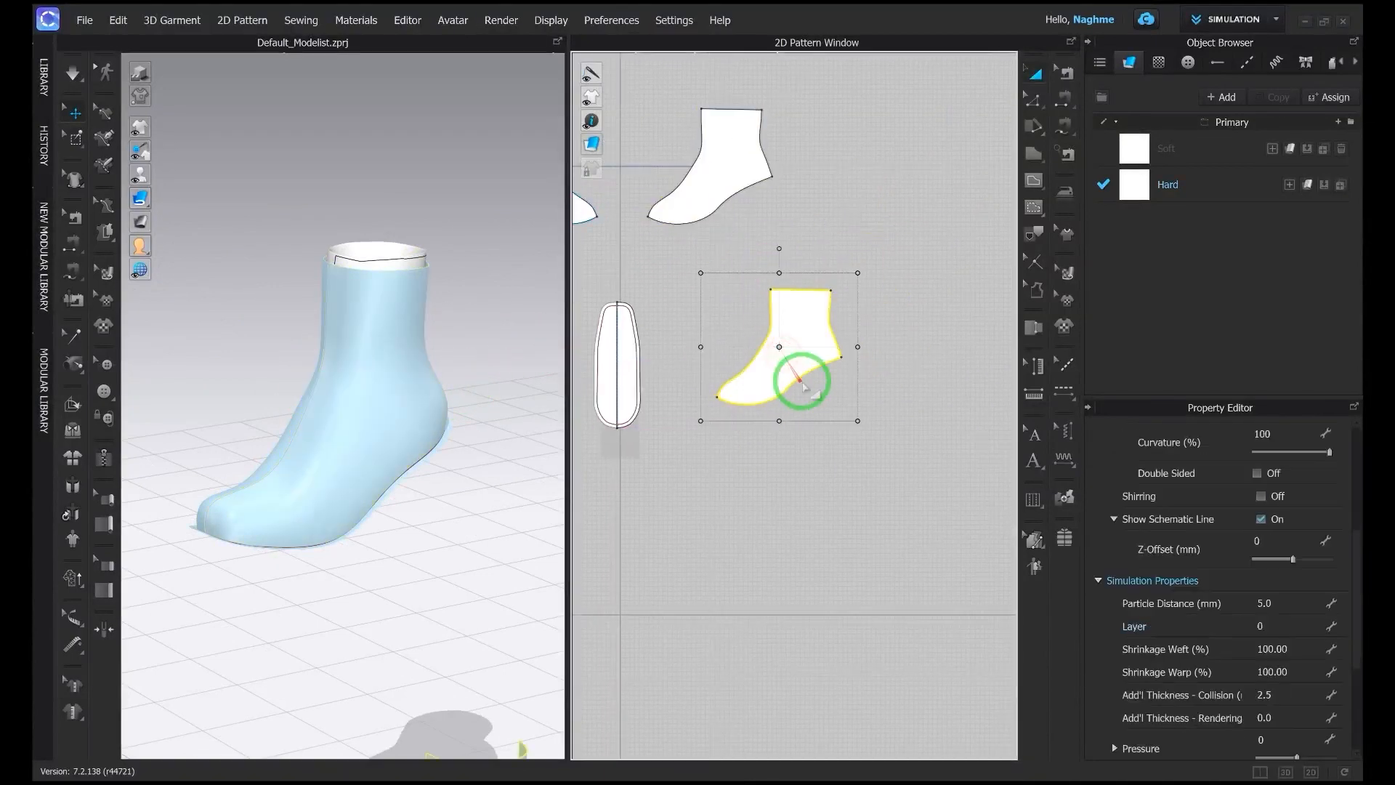
Step: Extend the copy's bottom edge outward by 5 cm, keeping the original edge as an internal line
{"action": "scroll", "coordinate": [792, 385], "scroll_direction": "up", "scroll_amount": 2}
{"action": "right_click", "coordinate": [781, 392]}
{"action": "left_click", "coordinate": [848, 569]}
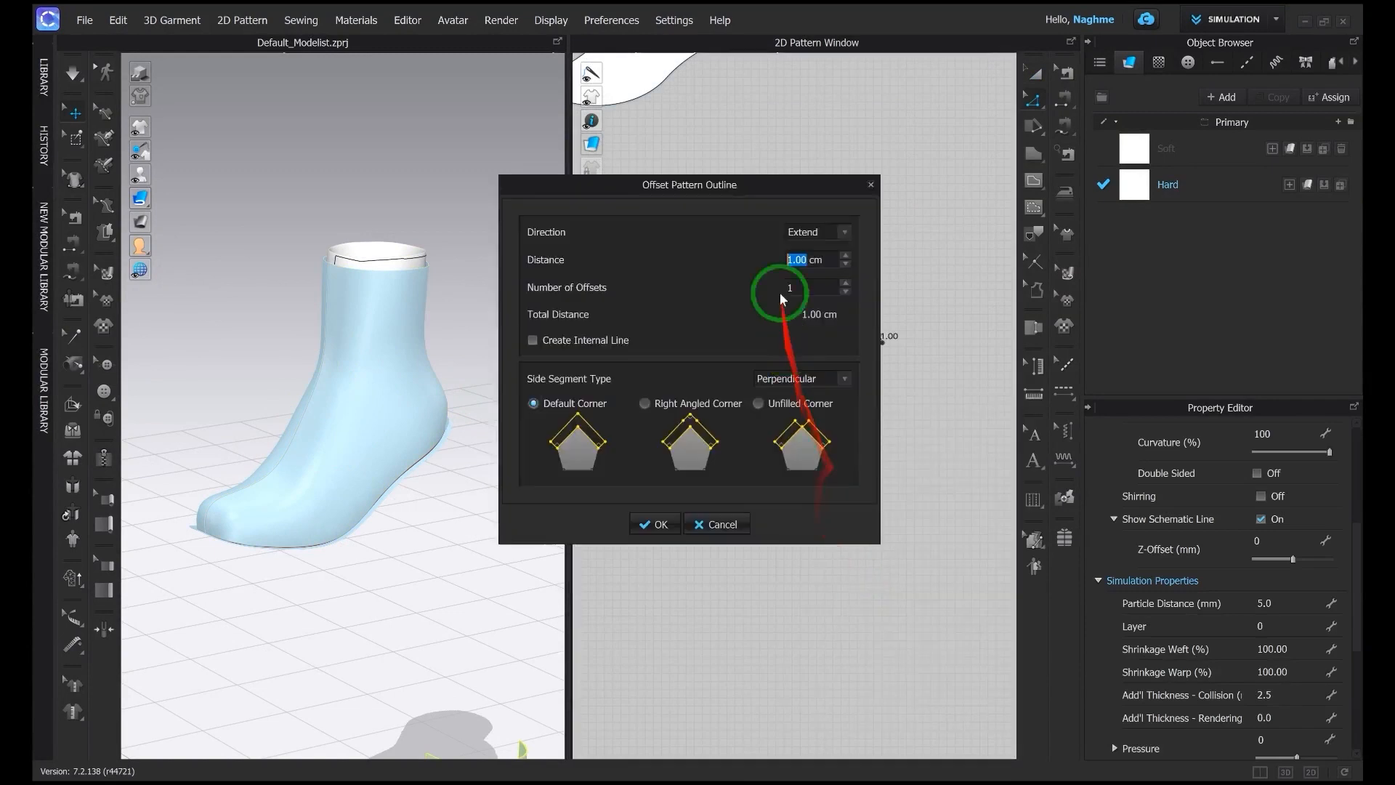
{"action": "left_click_drag", "start_coordinate": [733, 187], "coordinate": [385, 174]}
{"action": "left_click", "coordinate": [327, 512]}
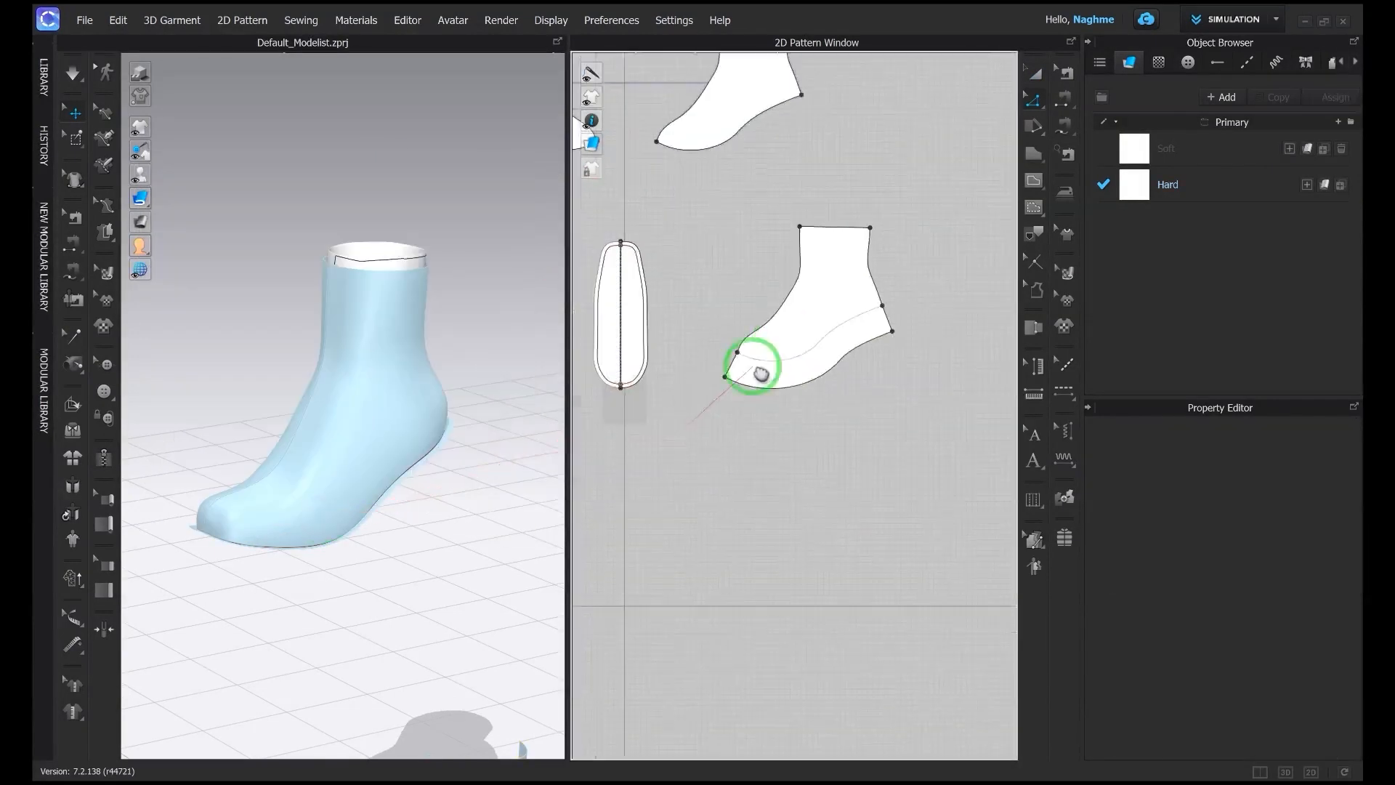
Step: Cut the copy along the internal line and delete the upper piece, keeping only the lower strip
{"action": "left_click", "coordinate": [802, 366]}
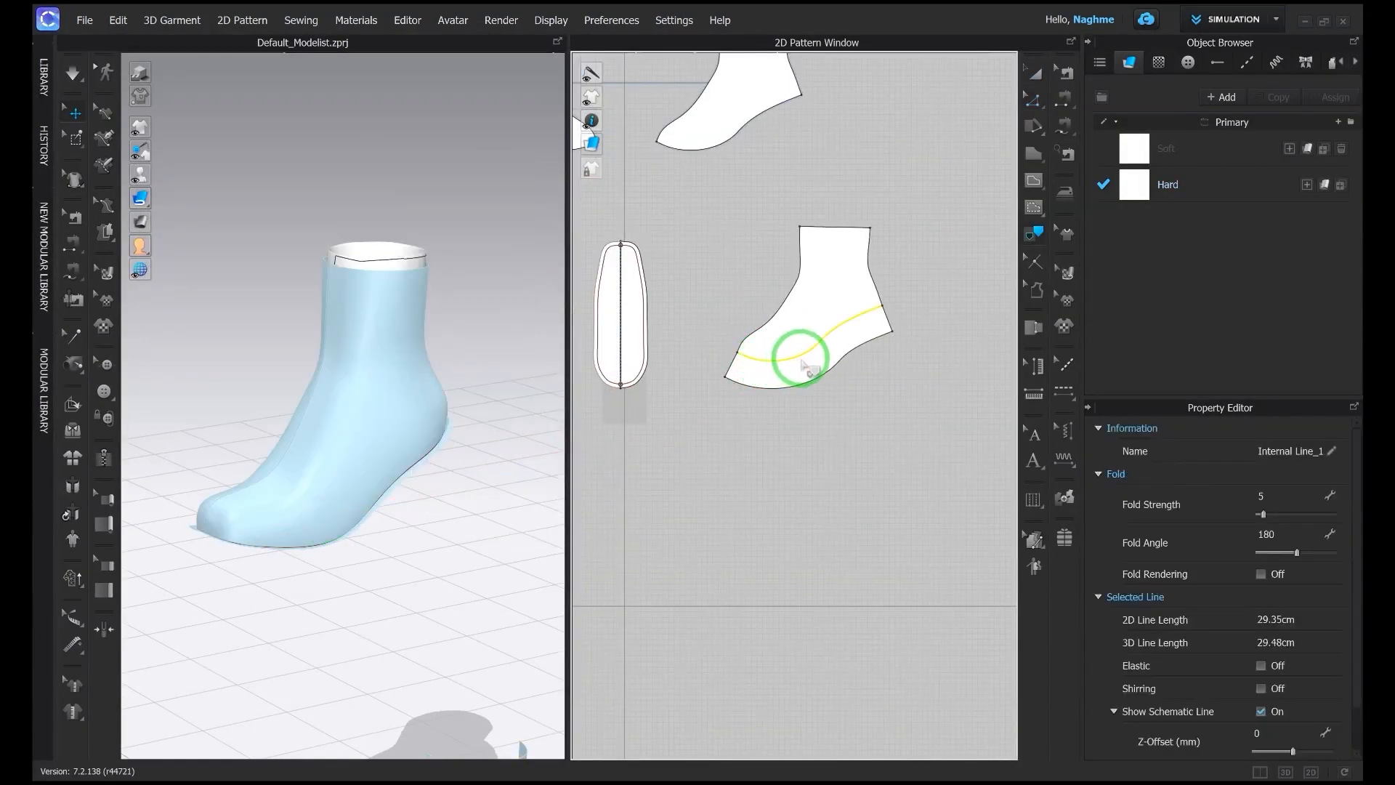
{"action": "right_click", "coordinate": [810, 370]}
{"action": "left_click", "coordinate": [847, 573]}
{"action": "left_click", "coordinate": [788, 304]}
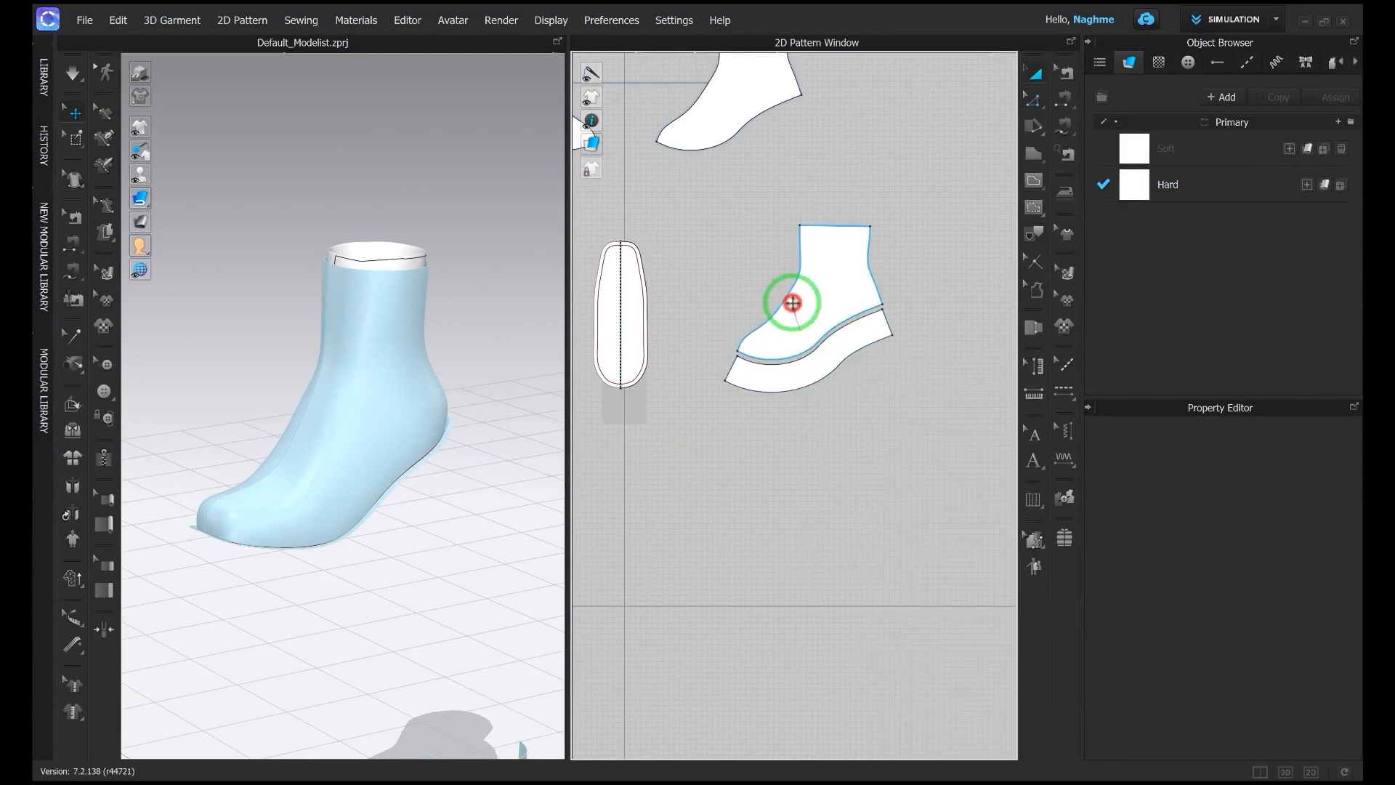
{"action": "key", "text": "Delete"}
Step: Move the strip's lower toe corner directly beneath the upper one so the toe end is vertical
{"action": "left_click_drag", "start_coordinate": [803, 373], "coordinate": [802, 320]}
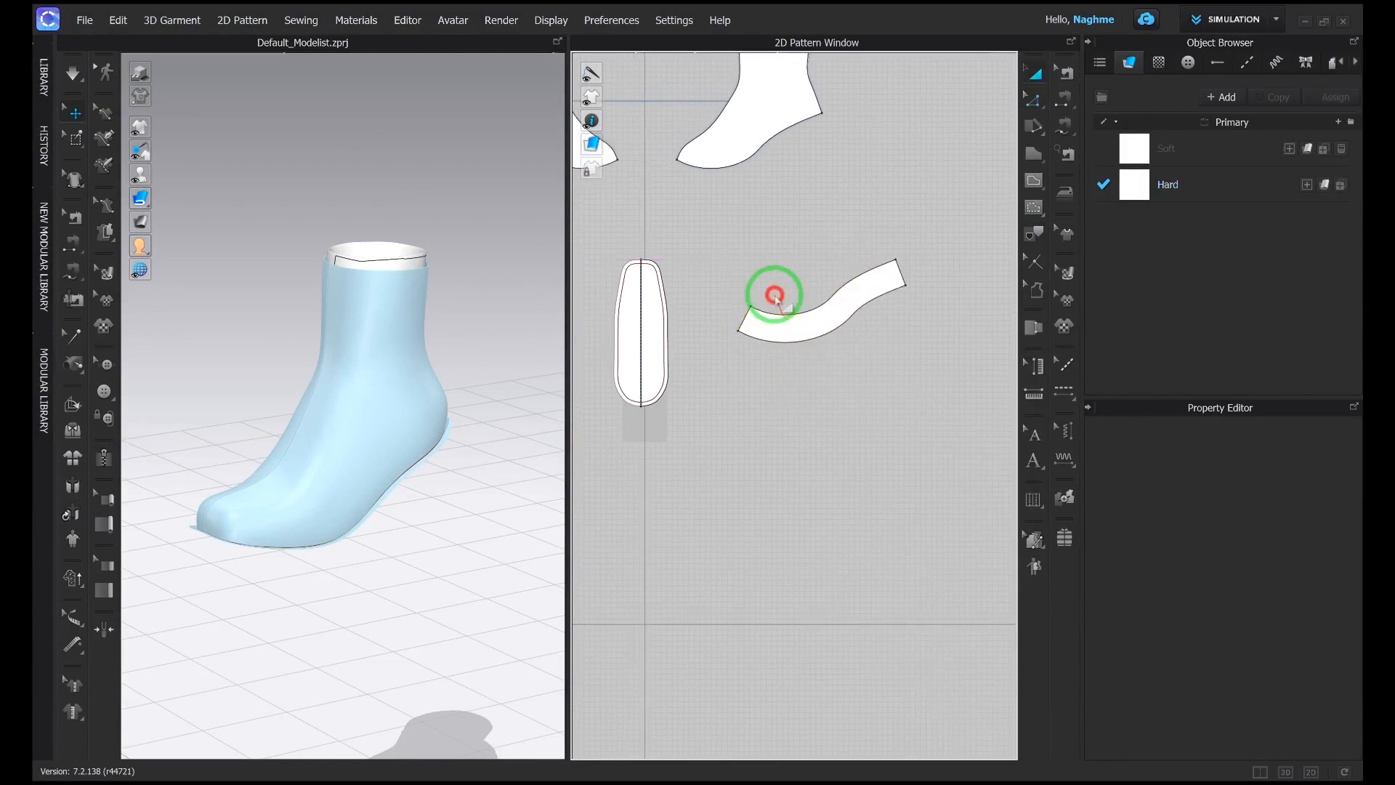
{"action": "scroll", "coordinate": [770, 335], "scroll_direction": "up", "scroll_amount": 3}
{"action": "middle_click_drag", "start_coordinate": [769, 336], "coordinate": [706, 321]}
{"action": "key", "text": "z"}
{"action": "left_click", "coordinate": [672, 327]}
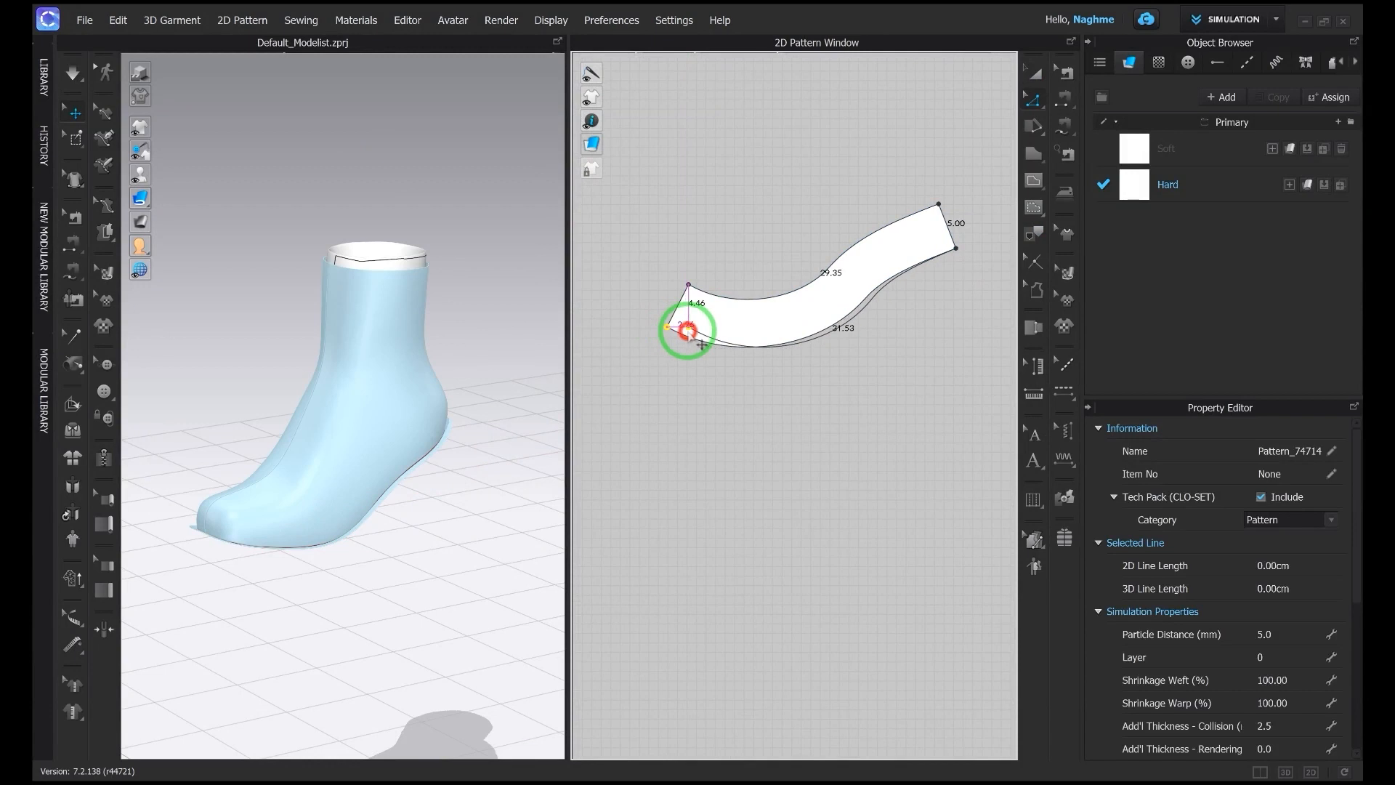
{"action": "left_click_drag", "start_coordinate": [688, 336], "coordinate": [688, 337]}
{"action": "left_click", "coordinate": [702, 436]}
{"action": "key", "text": "v"}
{"action": "left_click_drag", "start_coordinate": [685, 386], "coordinate": [682, 332]}
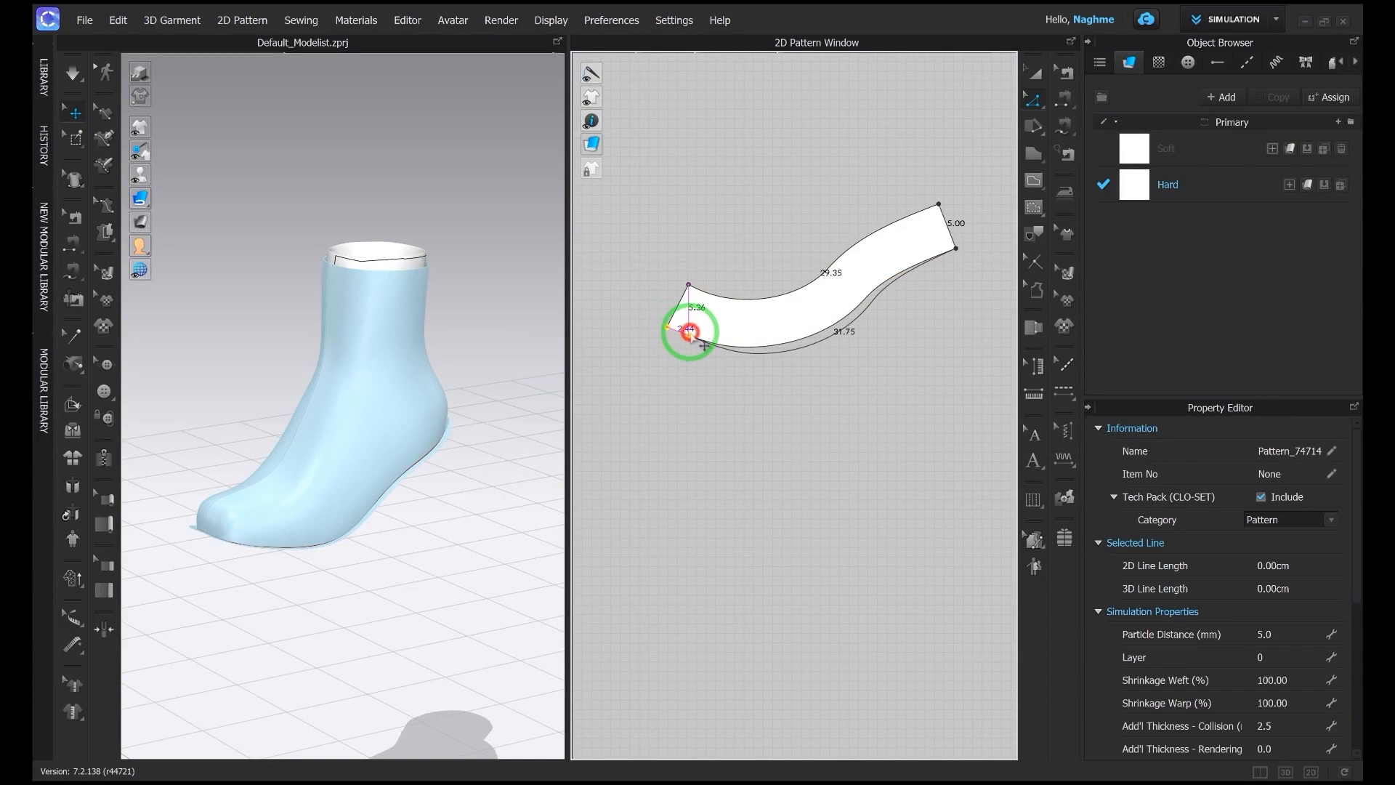
Step: Compare the lengths of the strip's upper edge and one half of the sole's outer edge
{"action": "scroll", "coordinate": [690, 337], "scroll_direction": "down", "scroll_amount": 3}
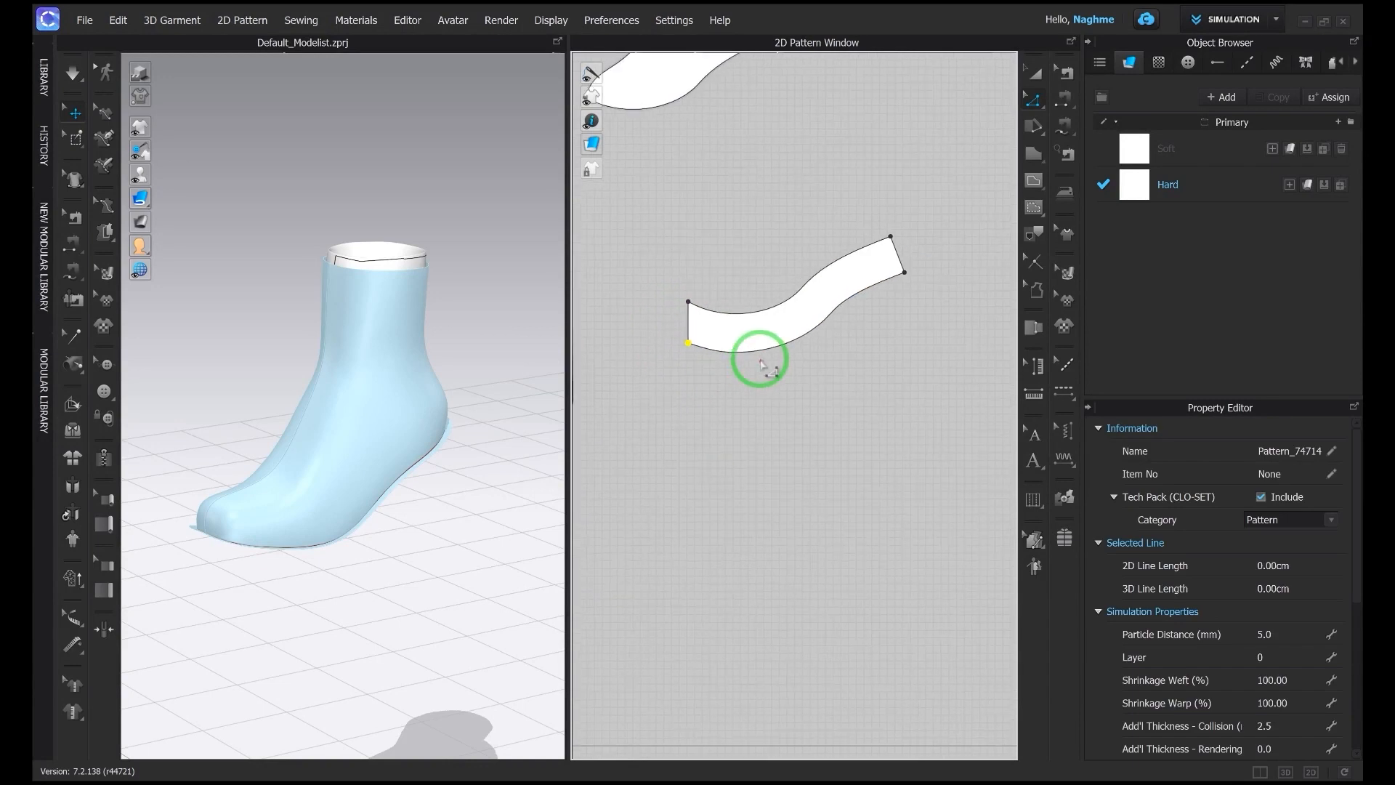
{"action": "right_click", "coordinate": [775, 354]}
{"action": "left_click", "coordinate": [741, 318]}
{"action": "mouse_move", "coordinate": [806, 330]}
{"action": "middle_mouse_down"}
{"action": "mouse_move", "coordinate": [712, 330]}
{"action": "mouse_move", "coordinate": [819, 331]}
{"action": "middle_mouse_up"}
{"action": "key", "text": "n"}
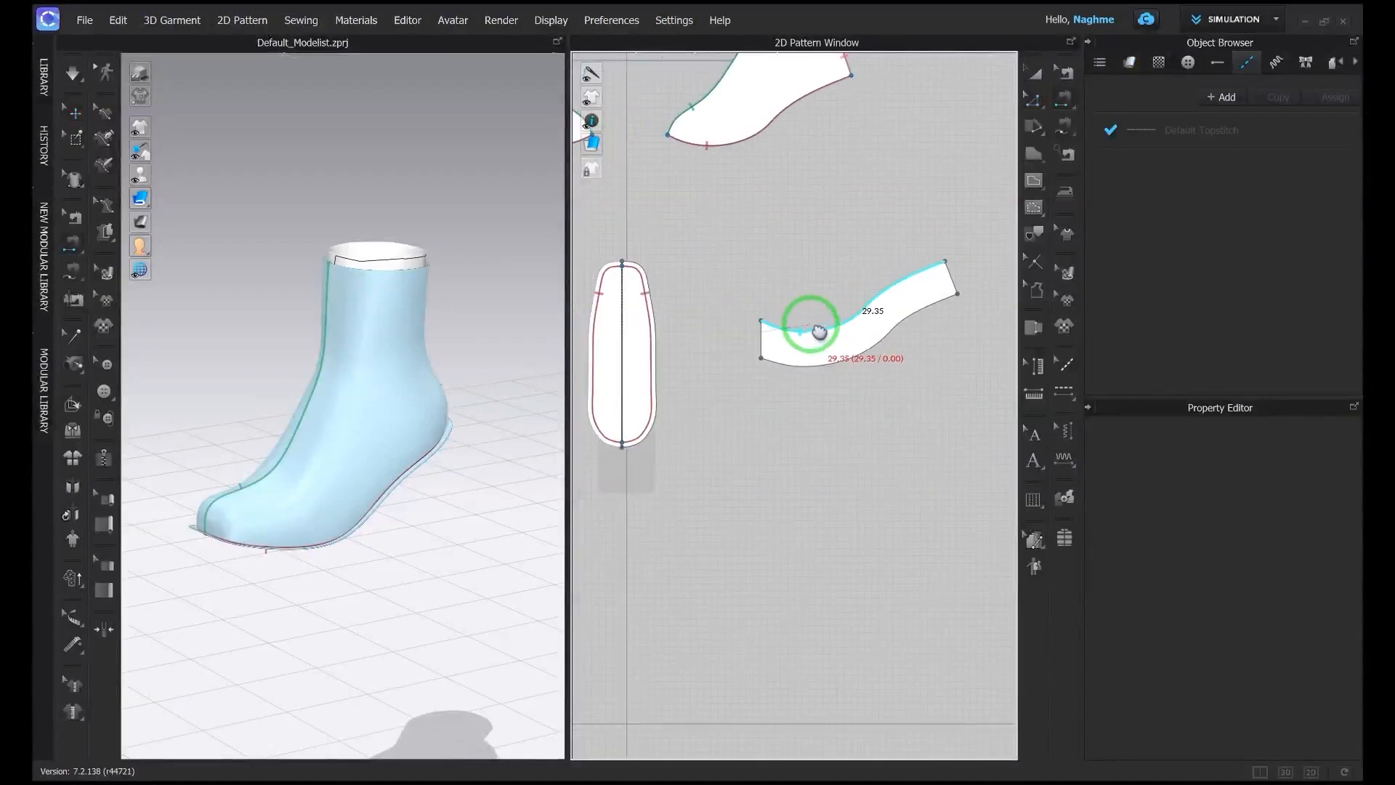
{"action": "left_click", "coordinate": [805, 332]}
{"action": "left_click", "coordinate": [667, 359]}
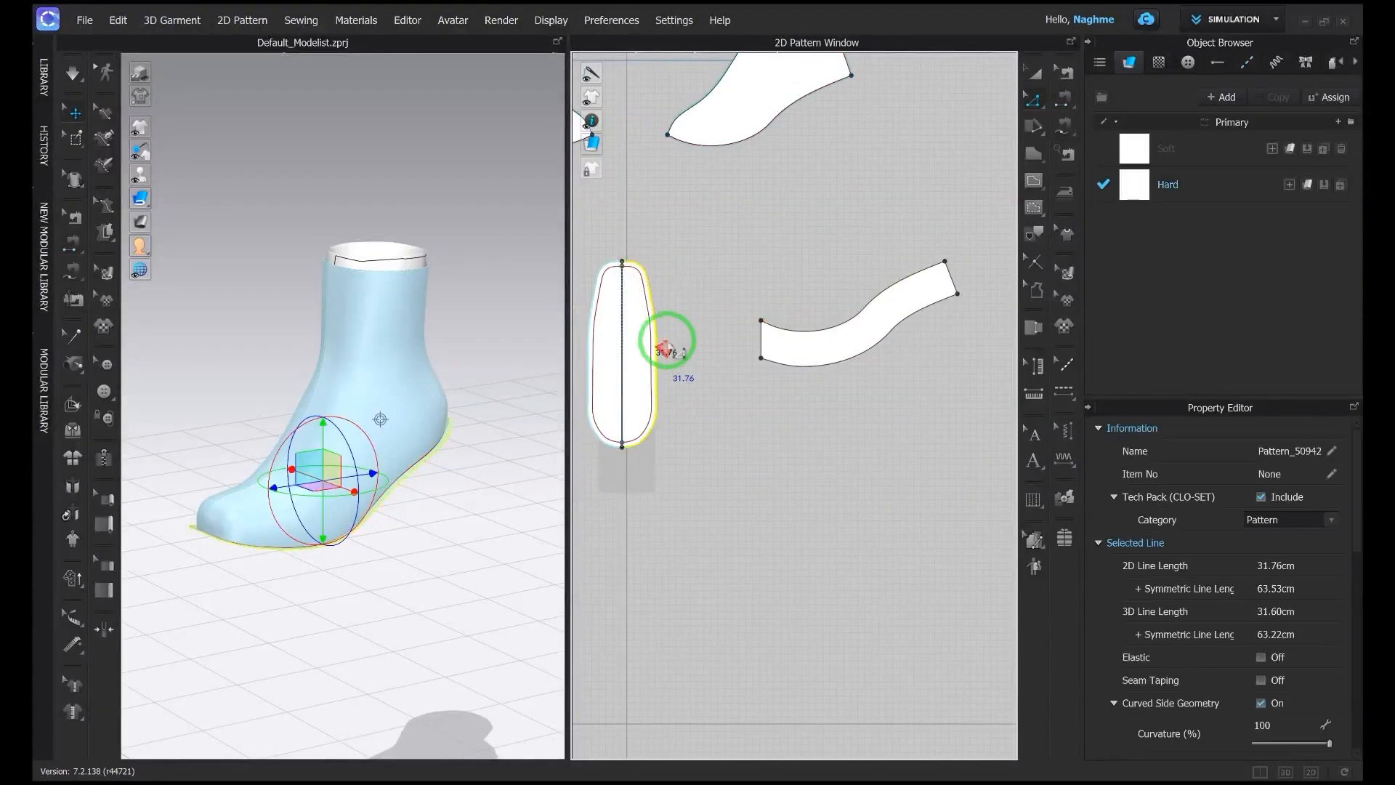
Step: Change the length of the strip's upper edge to 31.76 cm with the direction set to Start
{"action": "left_click", "coordinate": [824, 330]}
{"action": "right_click", "coordinate": [824, 327]}
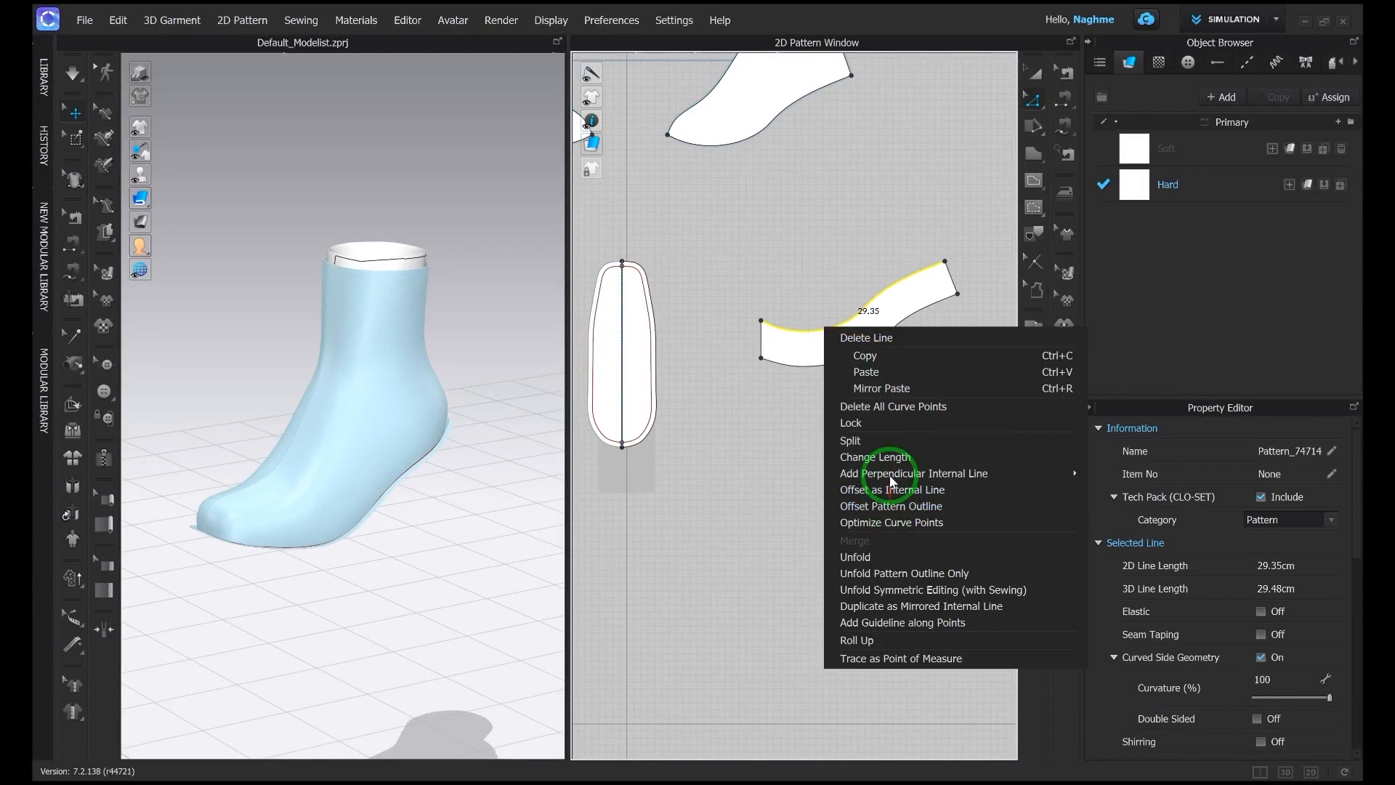
{"action": "left_click", "coordinate": [862, 456]}
{"action": "type", "text": "31.76"}
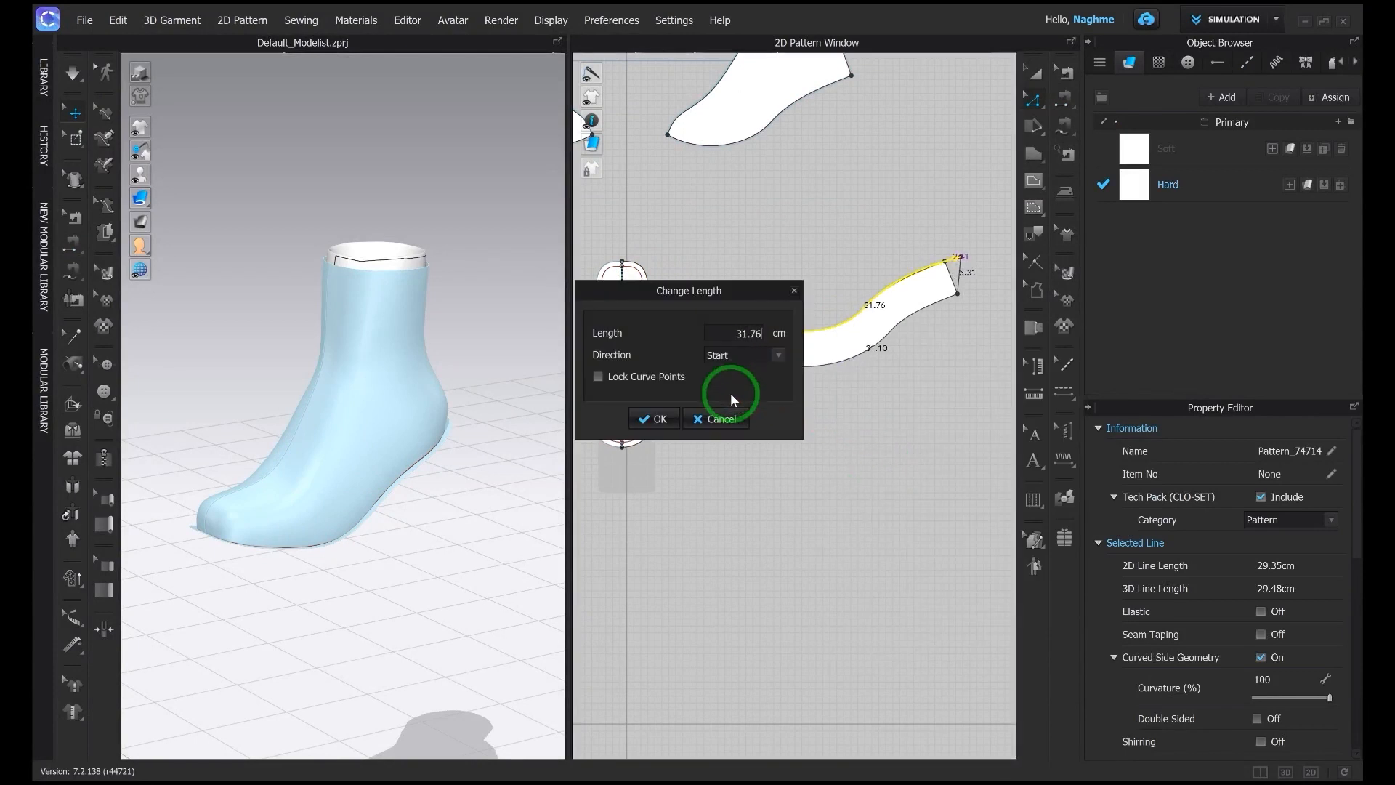
{"action": "key", "text": "Return"}
Step: Align the strip's lower heel corner vertically beneath the upper one and set the heel end line's length to 1 cm
{"action": "scroll", "coordinate": [881, 302], "scroll_direction": "up", "scroll_amount": 5}
{"action": "left_click", "coordinate": [926, 282]}
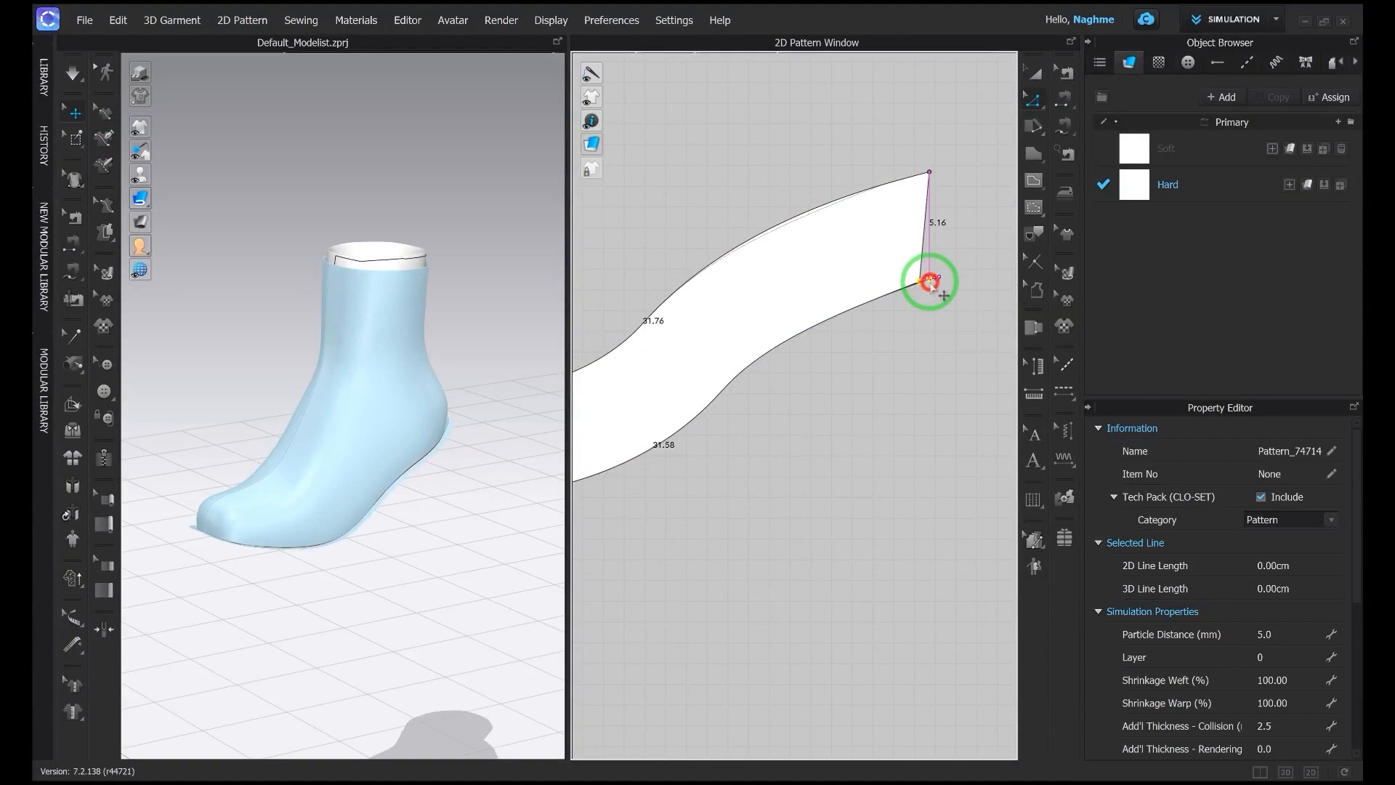
{"action": "left_click", "coordinate": [929, 250]}
{"action": "right_click", "coordinate": [929, 233]}
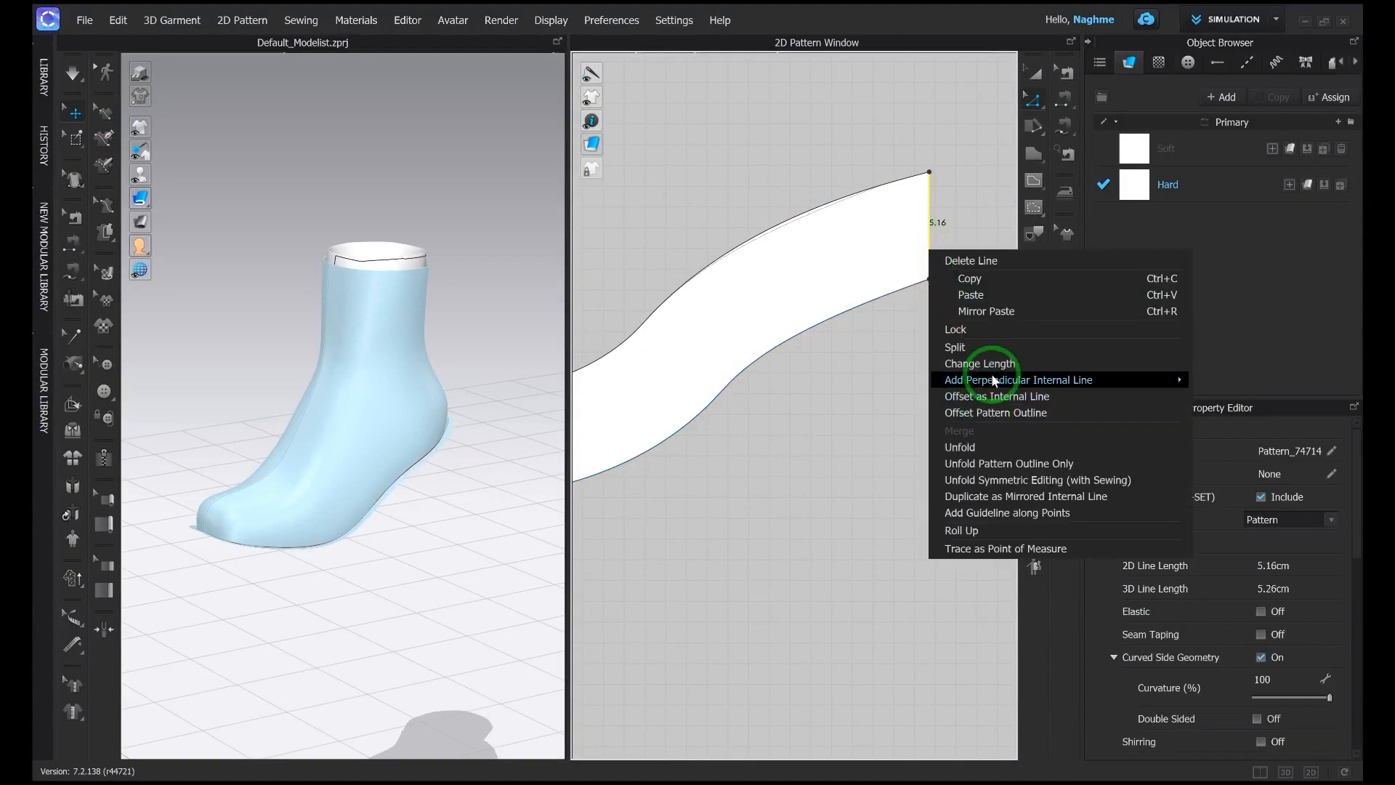
{"action": "left_click", "coordinate": [944, 363]}
{"action": "type", "text": "1"}
{"action": "key", "text": "Return"}
Step: Delete the surplus curve points along the strip's lower edge towards the heel end
{"action": "scroll", "coordinate": [899, 363], "scroll_direction": "down", "scroll_amount": 3}
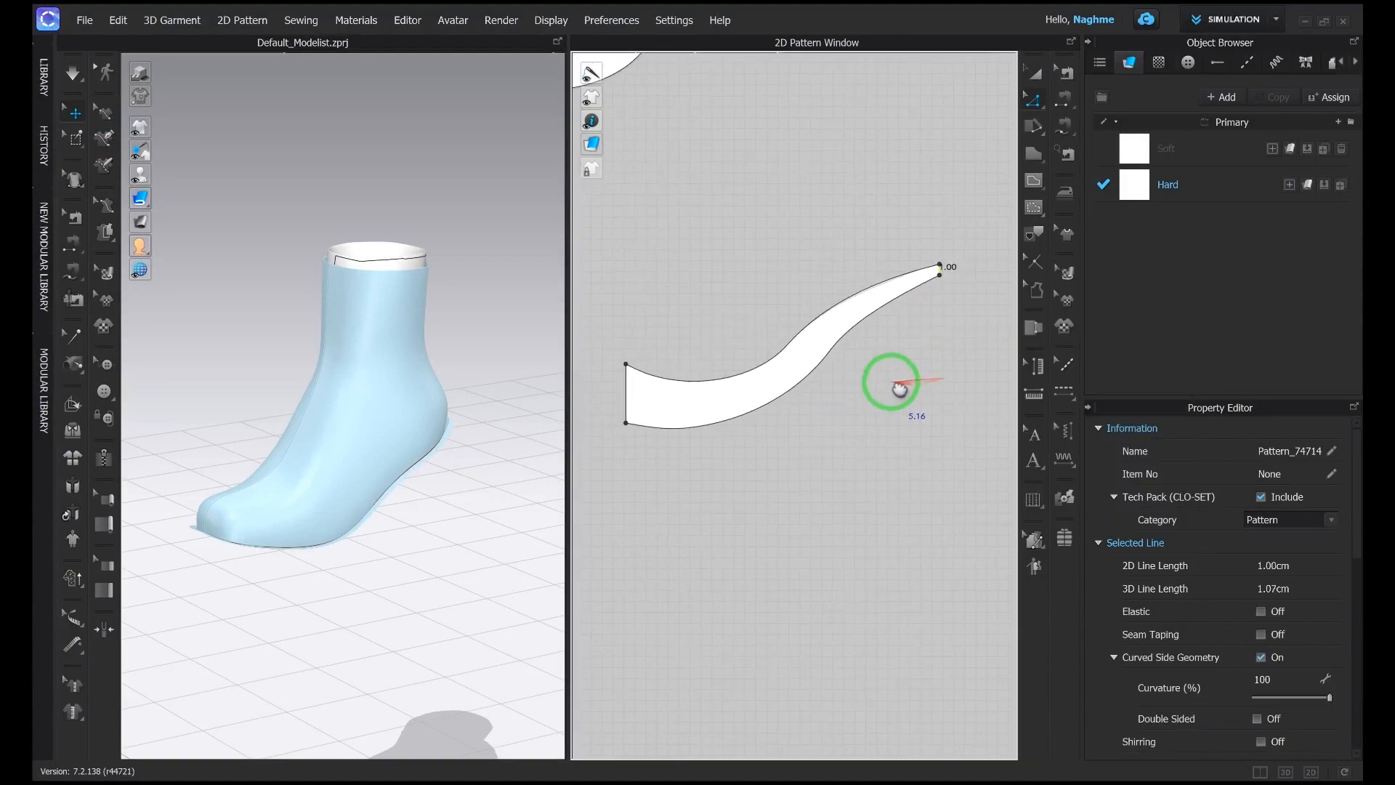
{"action": "scroll", "coordinate": [883, 335], "scroll_direction": "up", "scroll_amount": 2}
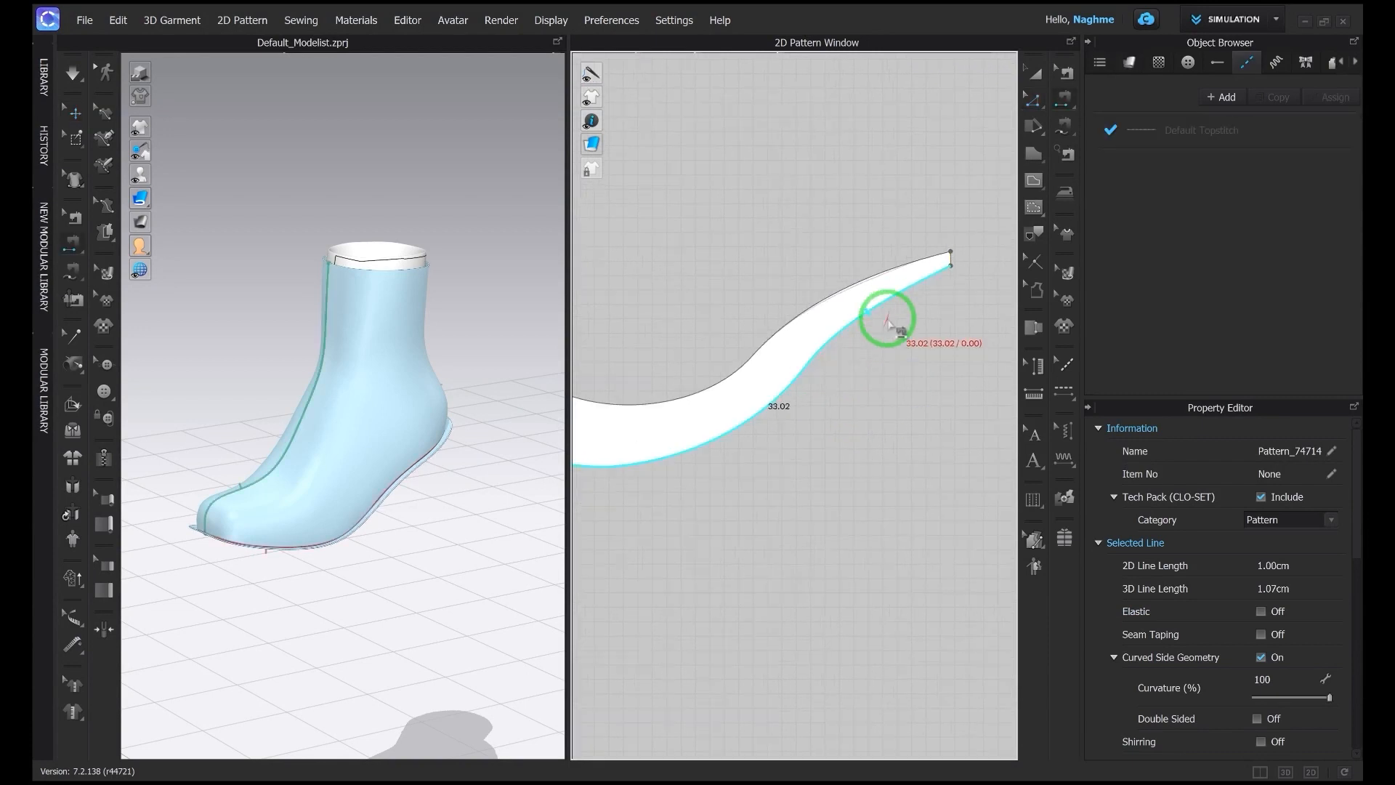
{"action": "left_click_drag", "start_coordinate": [849, 400], "coordinate": [969, 292]}
{"action": "key", "text": "Delete"}
{"action": "key", "text": "Delete"}
Step: Reshape the strip's upper edge with curve points so it bends smoothly at mid-foot and meets the toe line horizontally
{"action": "mouse_move", "coordinate": [852, 384]}
{"action": "middle_mouse_down"}
{"action": "mouse_move", "coordinate": [929, 350]}
{"action": "mouse_move", "coordinate": [853, 372]}
{"action": "middle_mouse_up"}
{"action": "left_click", "coordinate": [794, 353]}
{"action": "left_click_drag", "start_coordinate": [793, 354], "coordinate": [810, 360]}
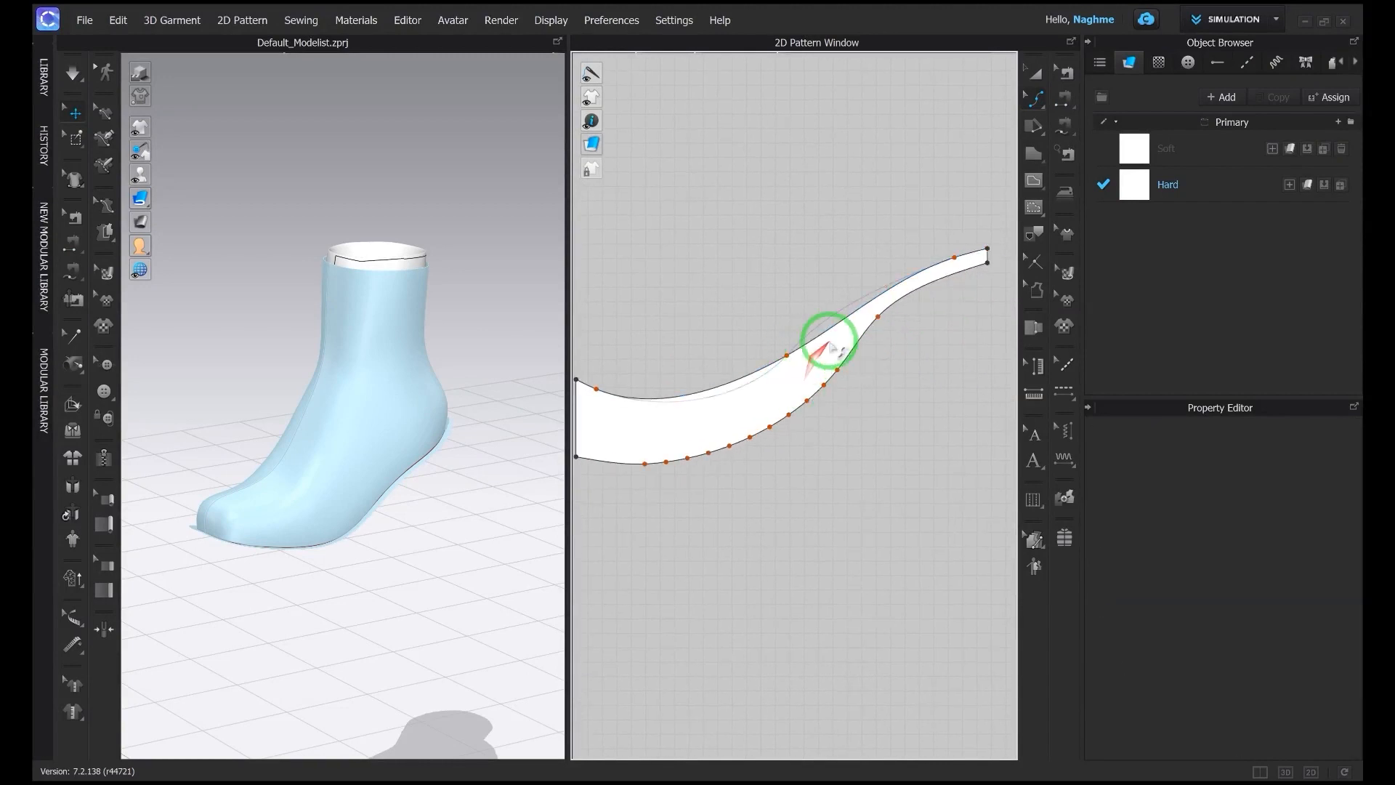
{"action": "left_click_drag", "start_coordinate": [859, 305], "coordinate": [856, 295]}
{"action": "middle_click_drag", "start_coordinate": [759, 414], "coordinate": [792, 388]}
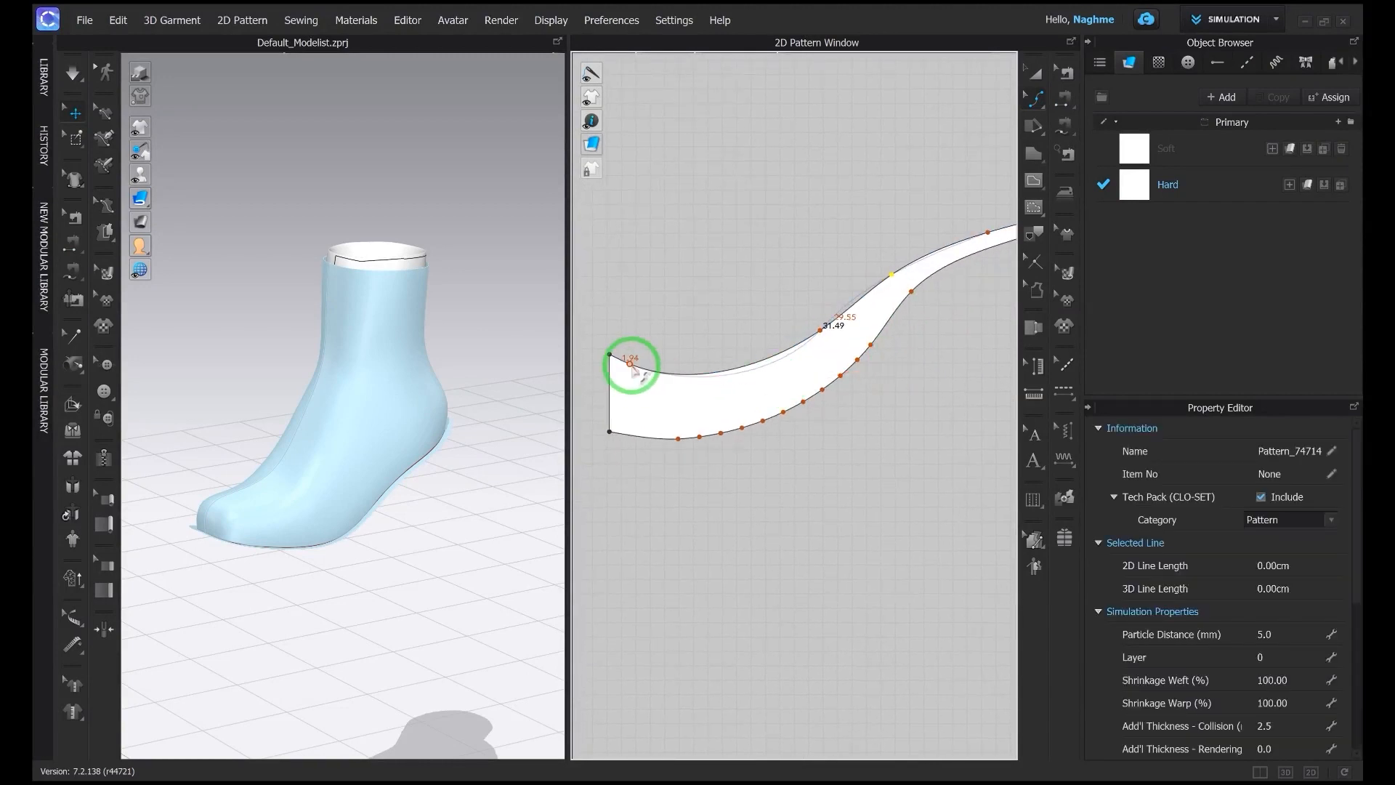
{"action": "left_click_drag", "start_coordinate": [643, 354], "coordinate": [643, 354]}
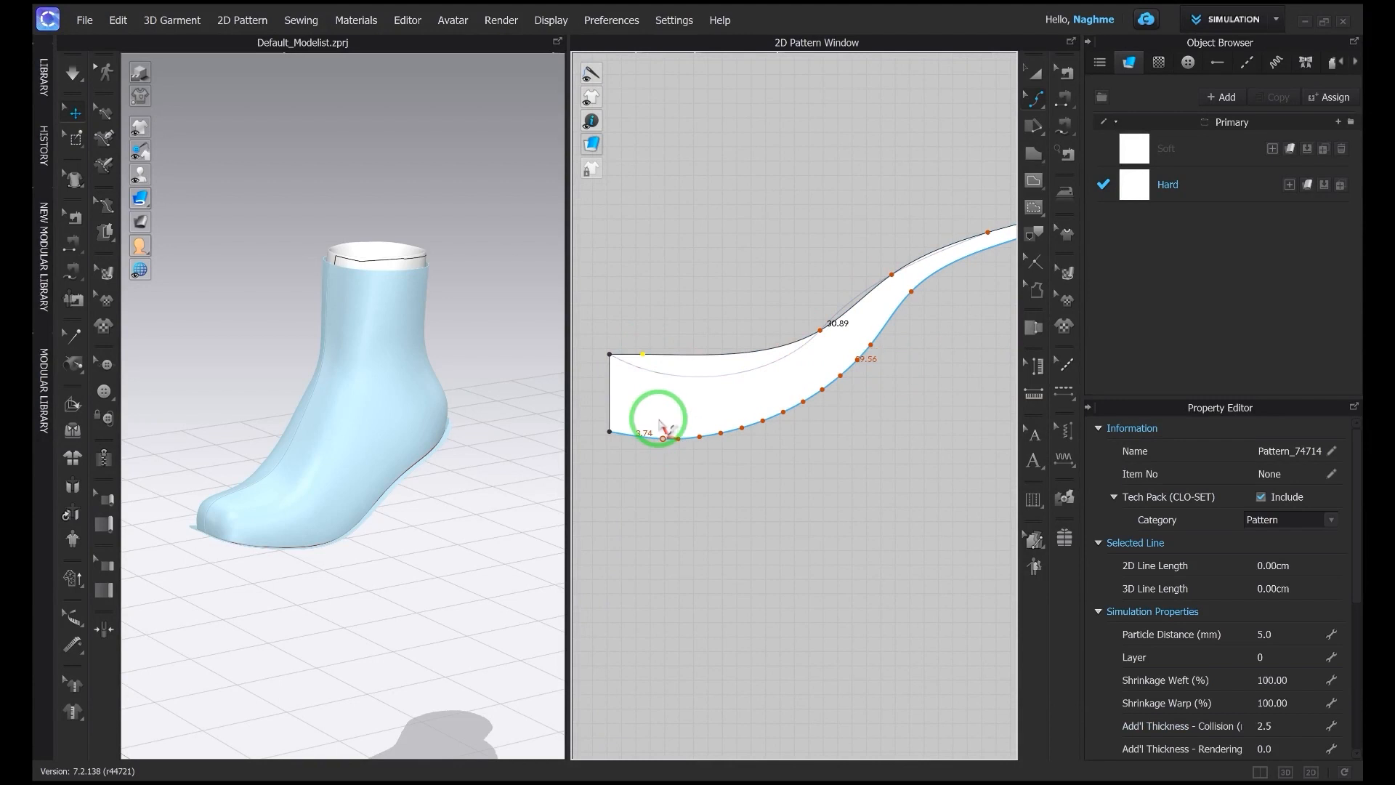
Step: Remove the closely spaced curve points on the strip's lower edge and smooth its bend at mid-foot
{"action": "left_click", "coordinate": [763, 460]}
{"action": "scroll", "coordinate": [770, 396], "scroll_direction": "down", "scroll_amount": 1}
{"action": "left_click_drag", "start_coordinate": [764, 358], "coordinate": [800, 395]}
{"action": "key", "text": "Delete"}
{"action": "left_click", "coordinate": [797, 349]}
{"action": "scroll", "coordinate": [833, 311], "scroll_direction": "up", "scroll_amount": 3}
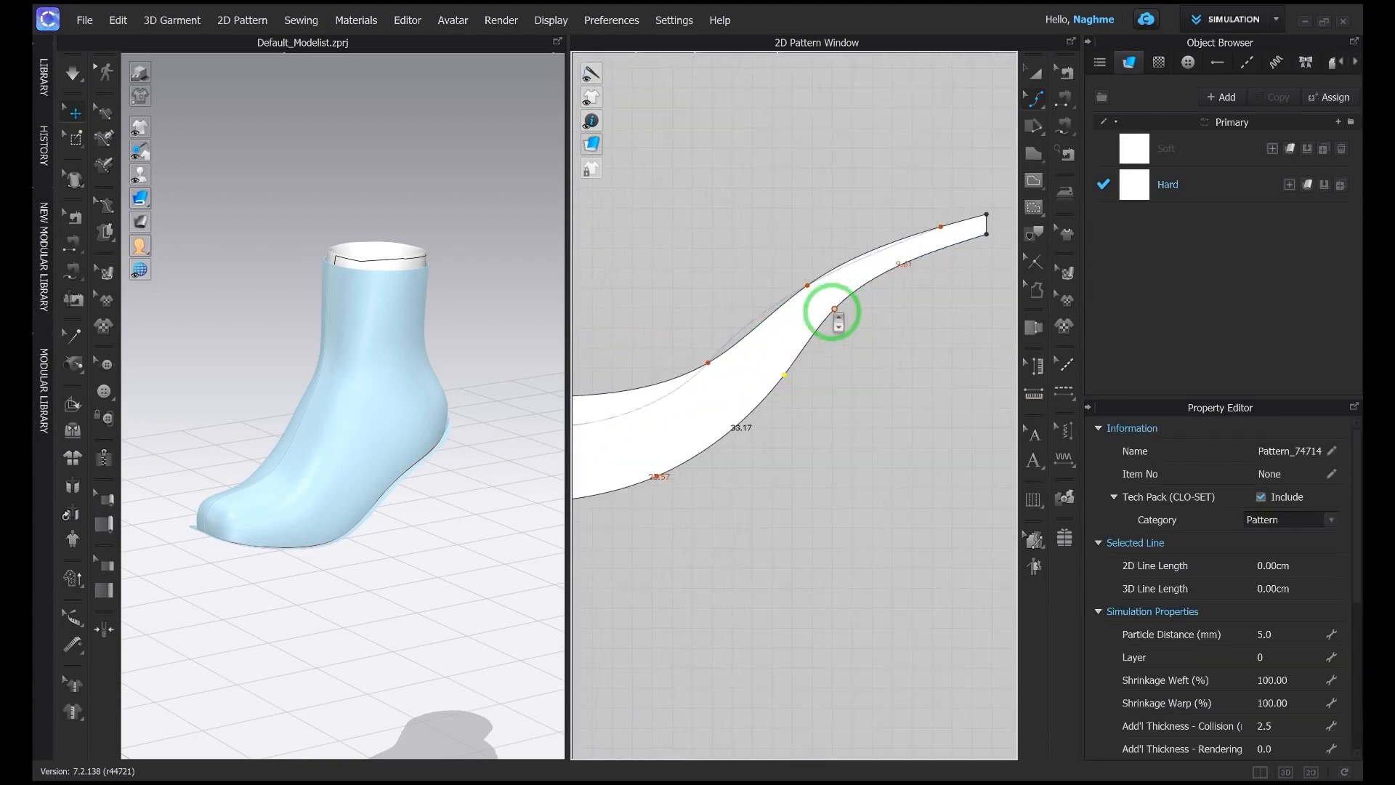
Step: Unfold the strip with symmetric editing about its toe end line and place it between the side patterns and the sole
{"action": "scroll", "coordinate": [778, 368], "scroll_direction": "down", "scroll_amount": 5}
{"action": "right_click", "coordinate": [747, 379]}
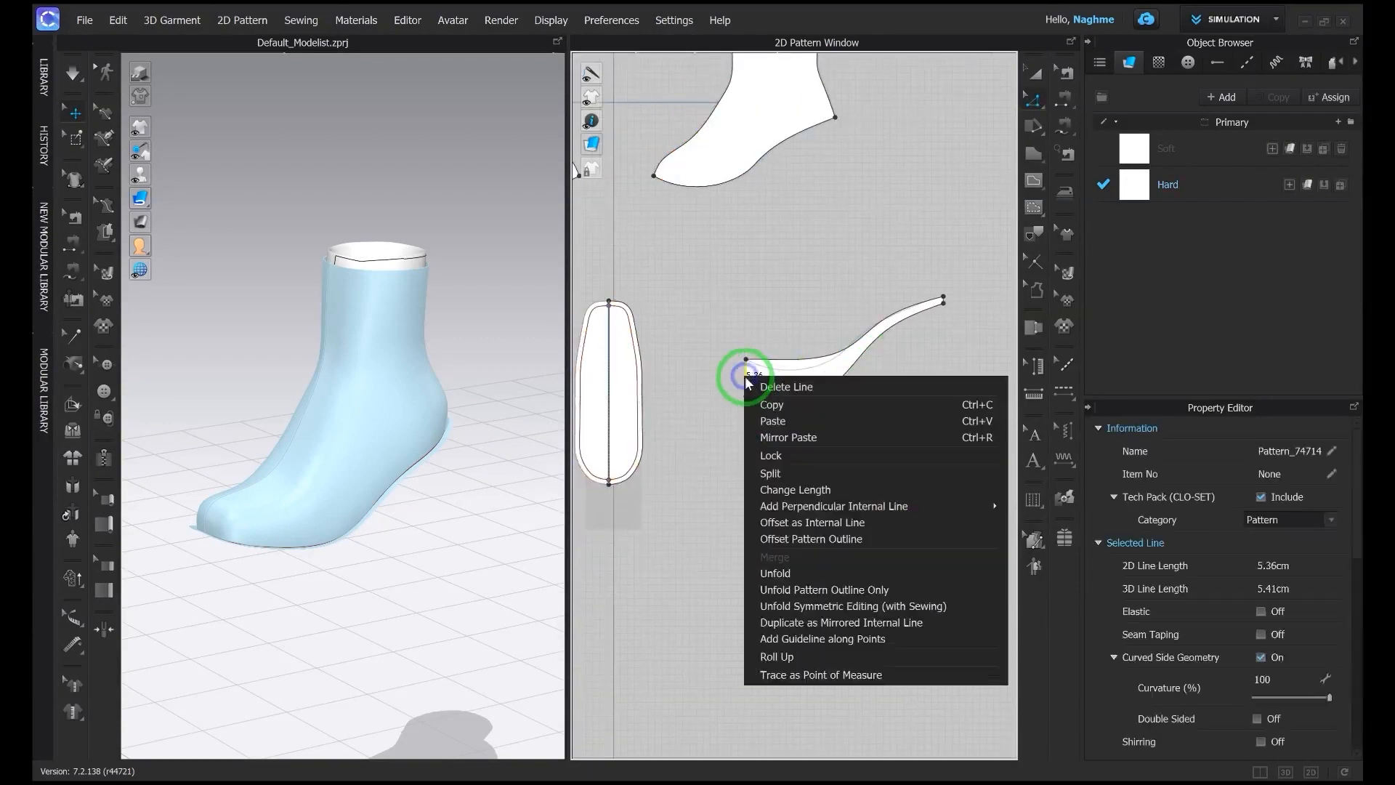
{"action": "left_click", "coordinate": [799, 589]}
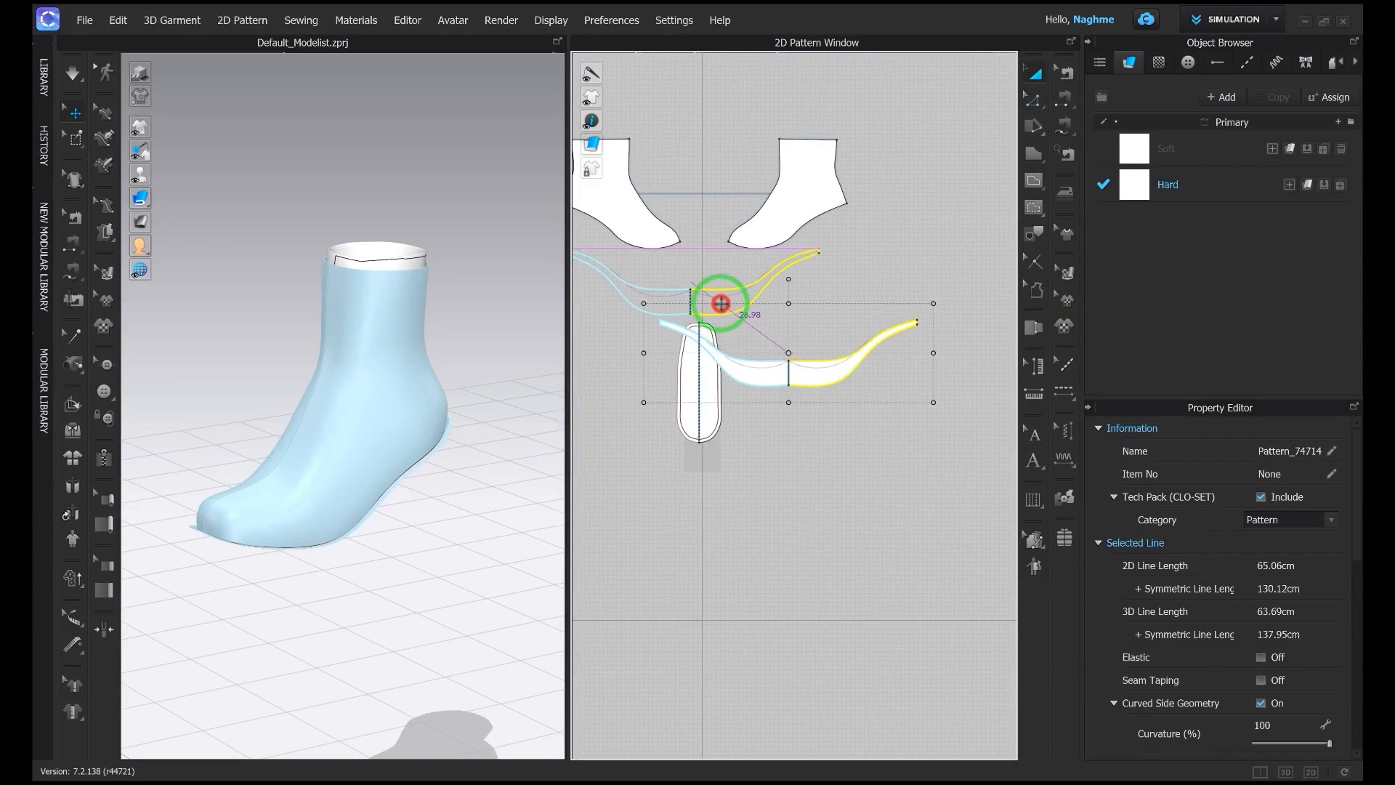
{"action": "left_click_drag", "start_coordinate": [720, 303], "coordinate": [733, 298]}
{"action": "scroll", "coordinate": [661, 400], "scroll_direction": "down", "scroll_amount": 1}
{"action": "scroll", "coordinate": [534, 467], "scroll_direction": "down", "scroll_amount": 2}
Step: Move the unfolded strip beneath the boot in 3D and unfreeze it
{"action": "middle_click_drag", "start_coordinate": [460, 468], "coordinate": [443, 316]}
{"action": "left_click_drag", "start_coordinate": [395, 570], "coordinate": [375, 331]}
{"action": "right_click", "coordinate": [376, 331]}
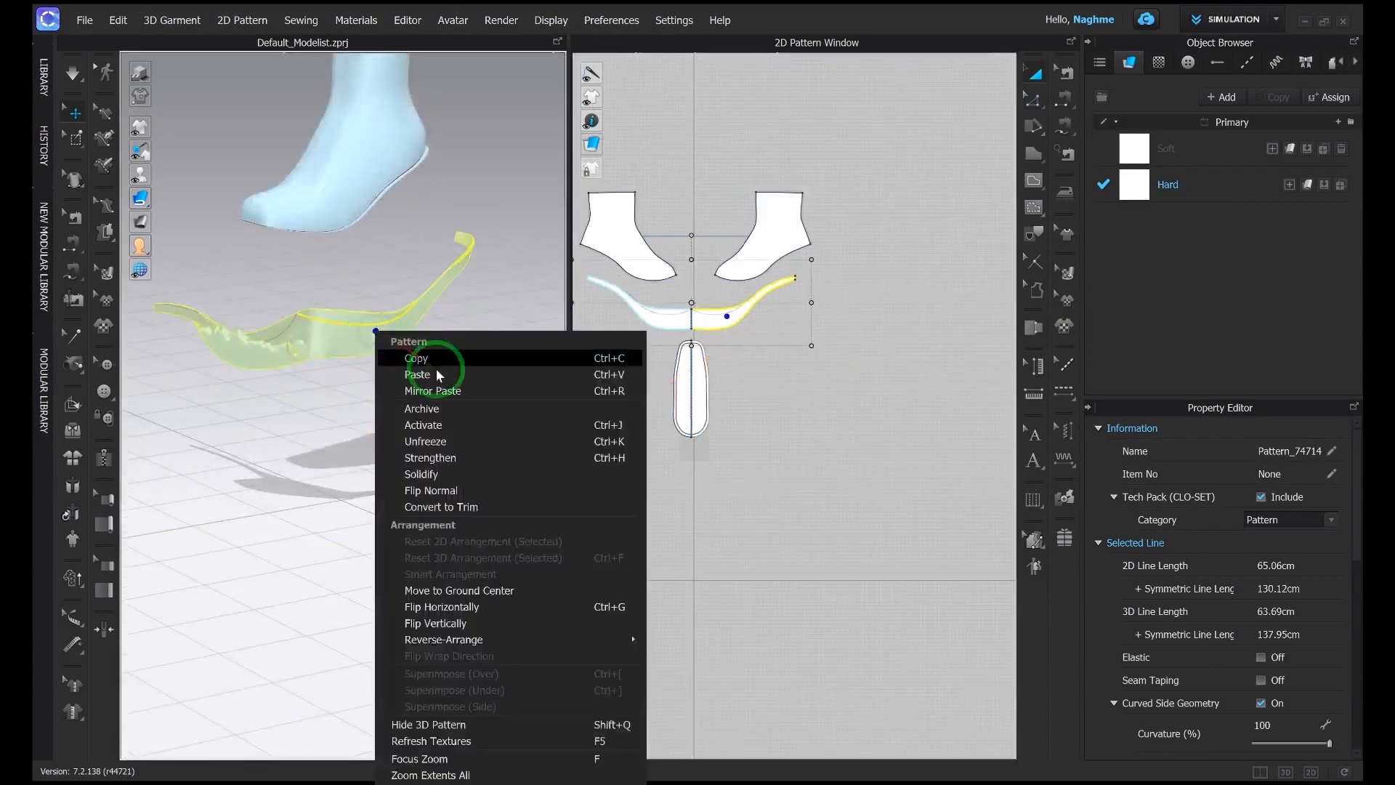
{"action": "left_click", "coordinate": [320, 390]}
{"action": "left_click", "coordinate": [350, 313]}
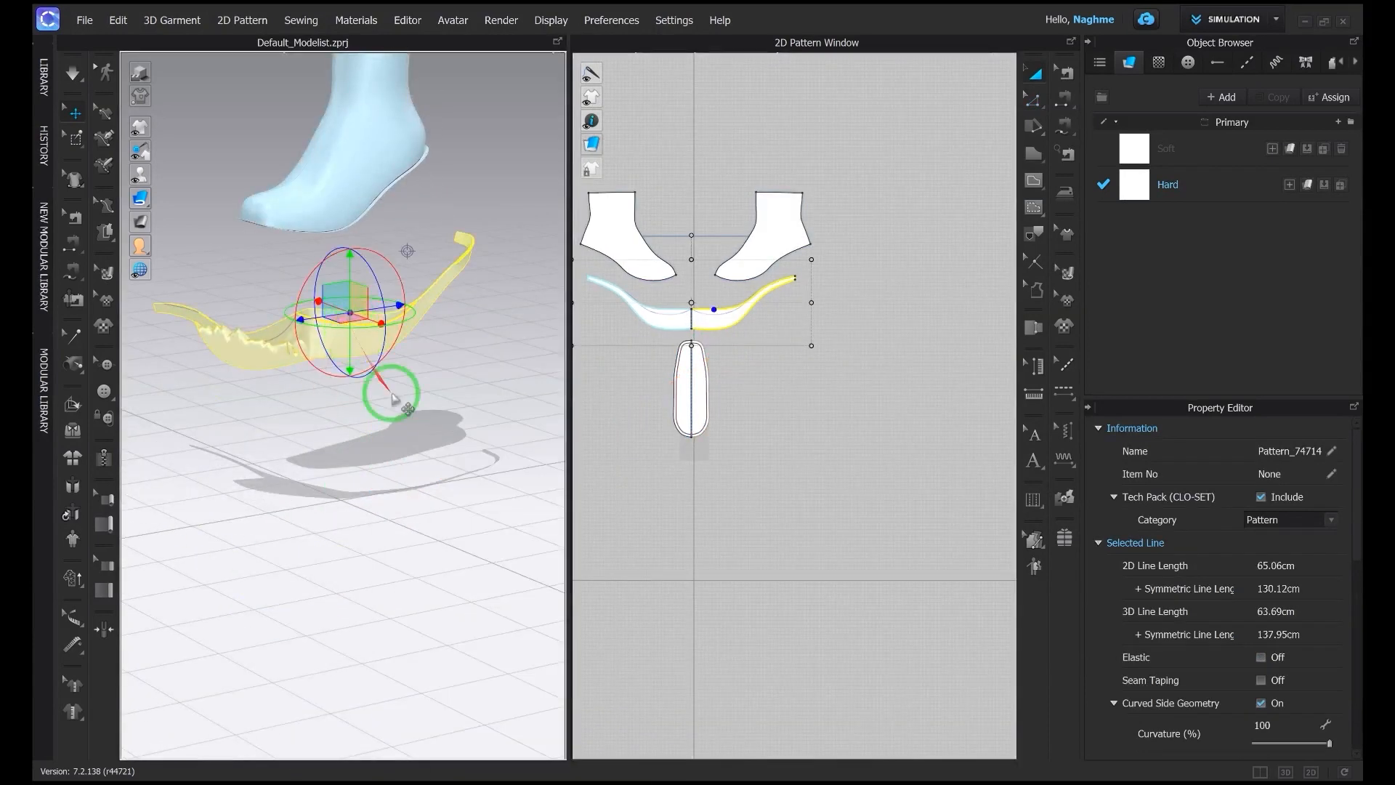
{"action": "left_click", "coordinate": [394, 399]}
Step: Compare the length of the unfolded strip's upper edge with one half of the sole's outer edge
{"action": "right_click_drag", "start_coordinate": [423, 398], "coordinate": [380, 385]}
{"action": "middle_click_drag", "start_coordinate": [380, 386], "coordinate": [391, 442]}
{"action": "key", "text": "n"}
{"action": "scroll", "coordinate": [702, 308], "scroll_direction": "up", "scroll_amount": 4}
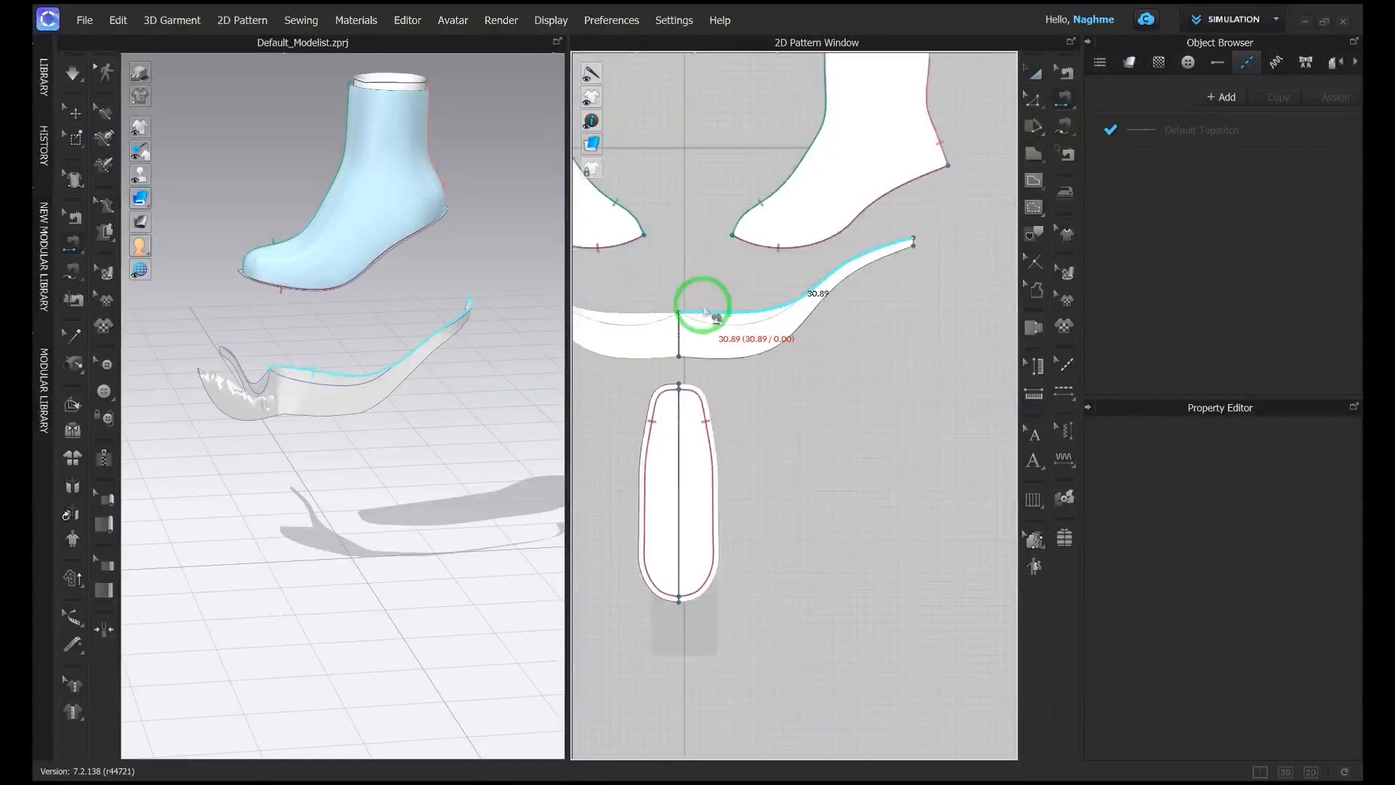
{"action": "right_click", "coordinate": [705, 311]}
{"action": "left_click", "coordinate": [782, 439]}
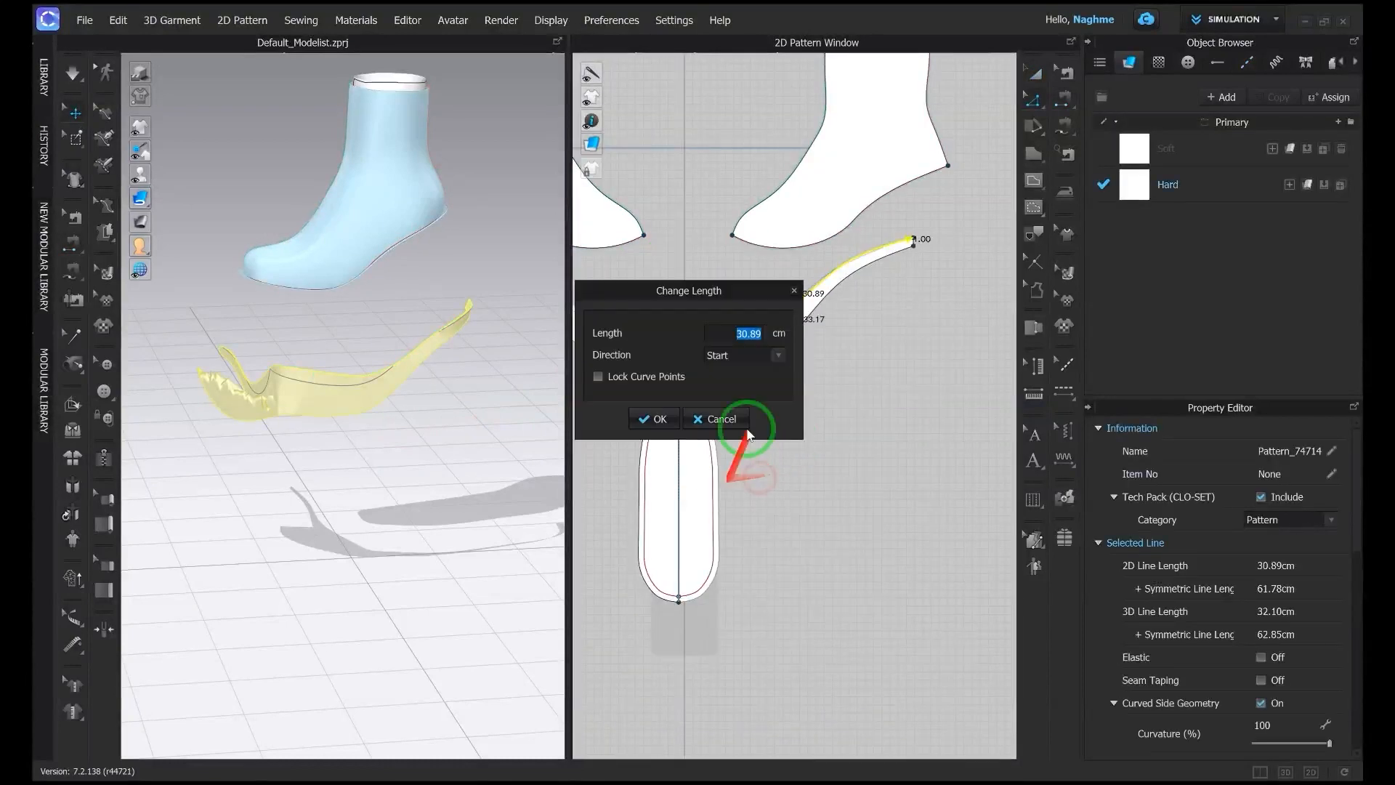
{"action": "left_click", "coordinate": [745, 427]}
{"action": "left_click", "coordinate": [723, 473]}
Step: Change the strip's upper edge length to 31.76 cm with direction Start and realign the lower heel corner beneath the upper one
{"action": "right_click", "coordinate": [758, 338]}
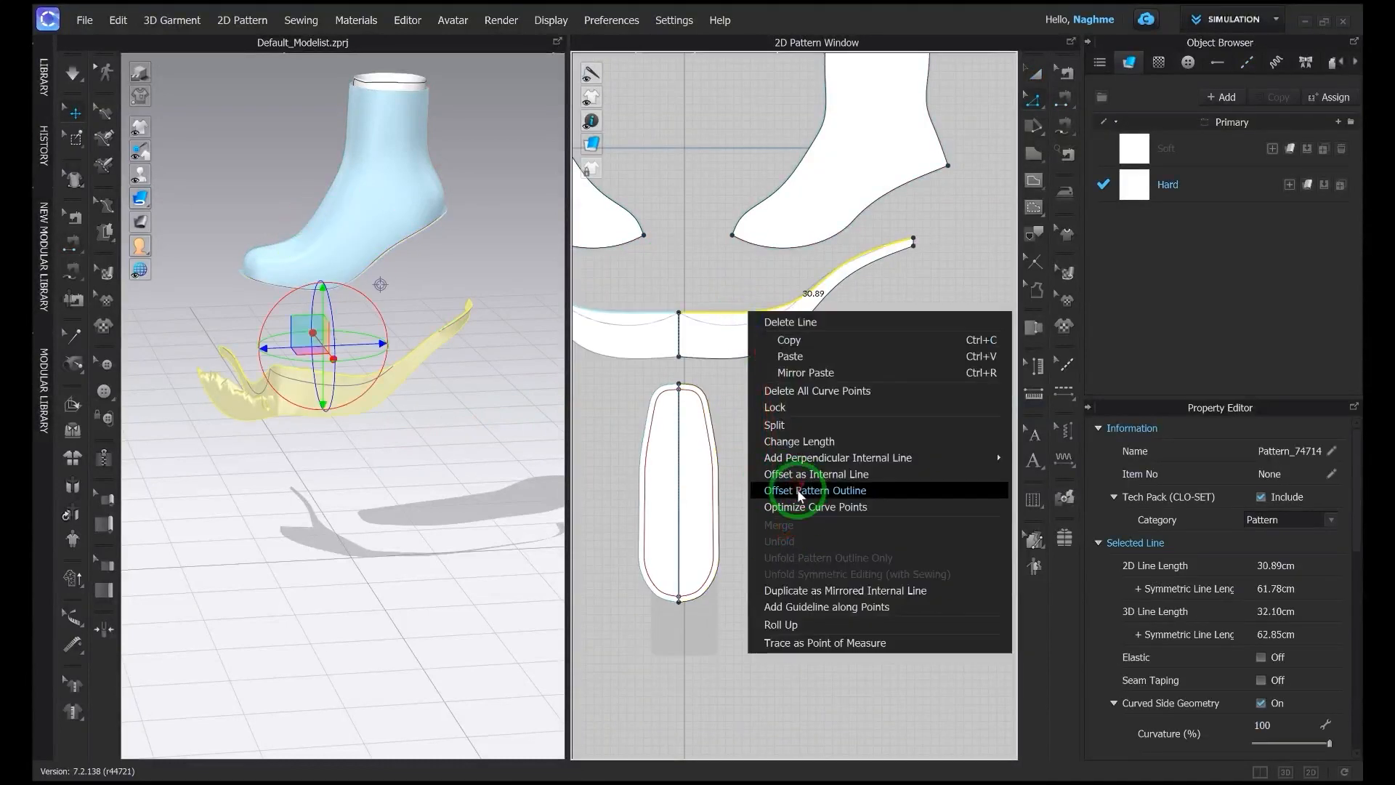
{"action": "left_click", "coordinate": [800, 440]}
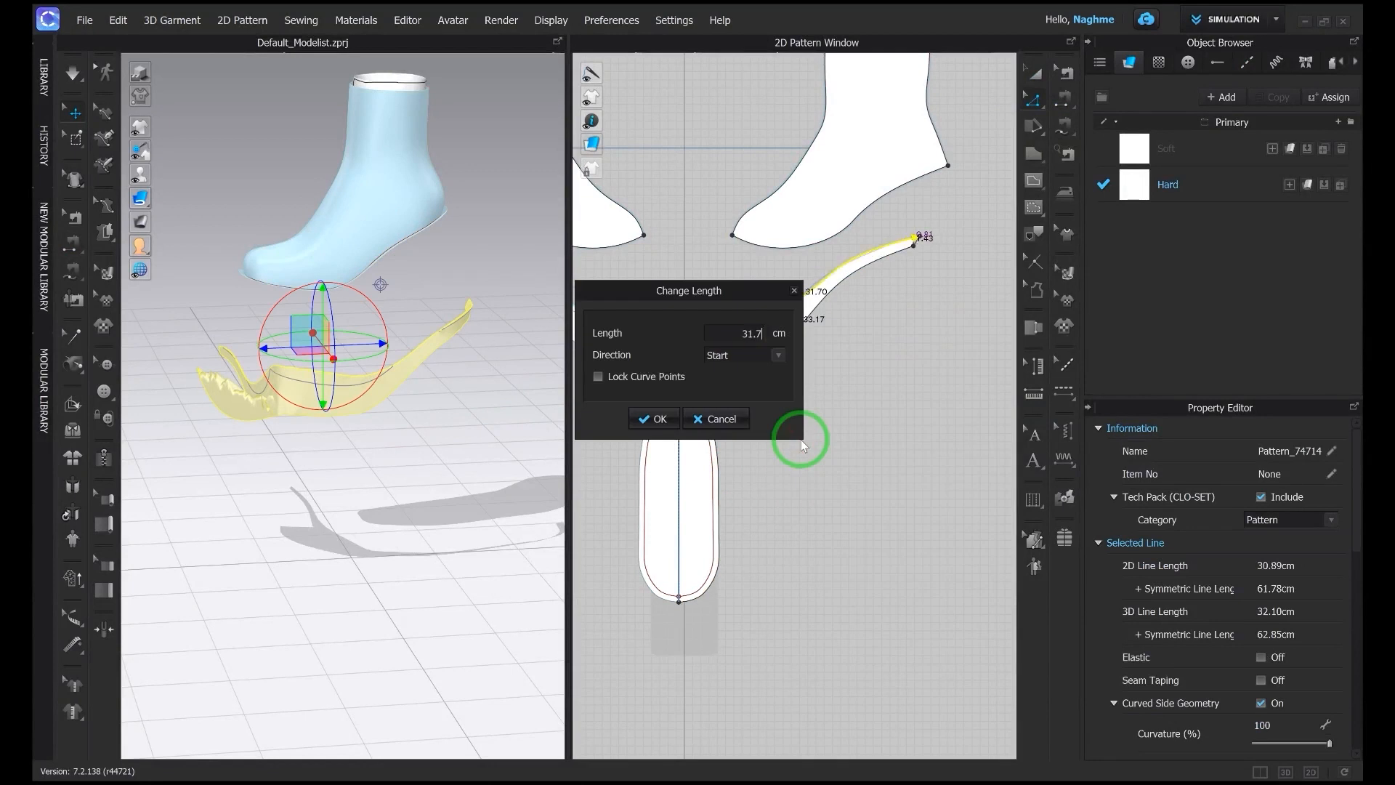
{"action": "left_click", "coordinate": [658, 419]}
{"action": "scroll", "coordinate": [897, 309], "scroll_direction": "up", "scroll_amount": 5}
{"action": "left_click", "coordinate": [804, 314]}
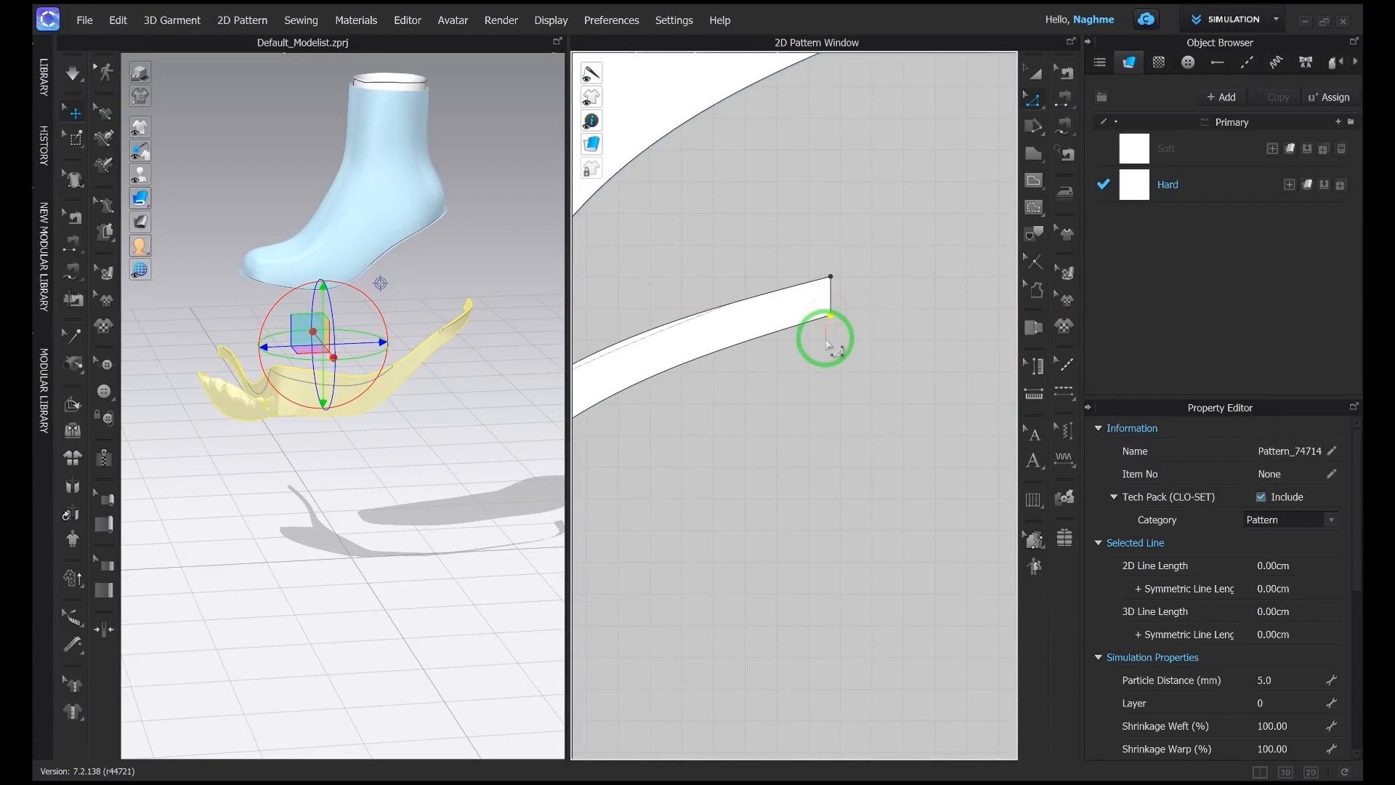
Step: Sew the strip's upper edge to the sole's outer edge and simulate the garment
{"action": "scroll", "coordinate": [833, 327], "scroll_direction": "down", "scroll_amount": 7}
{"action": "key", "text": "n"}
{"action": "left_click", "coordinate": [773, 324]}
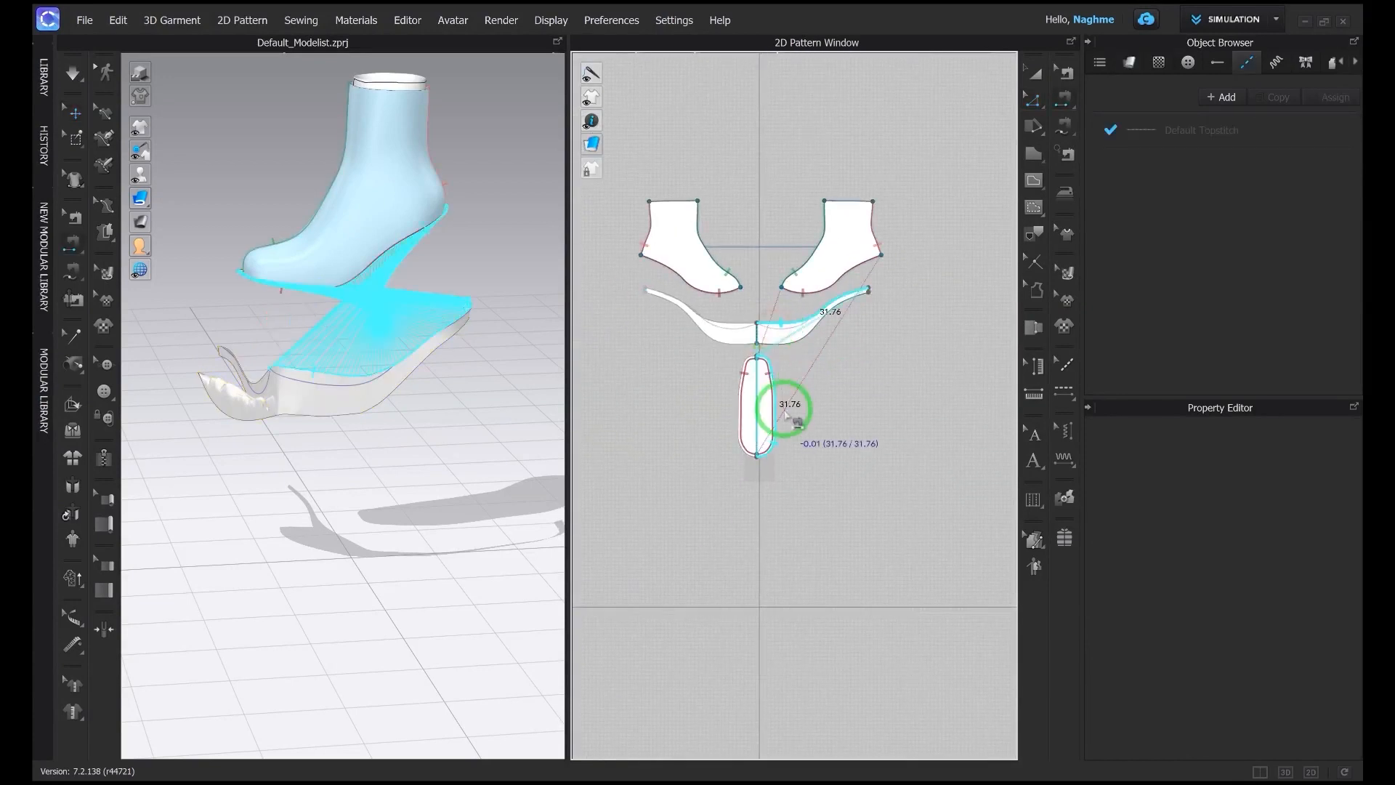
{"action": "left_click", "coordinate": [776, 371]}
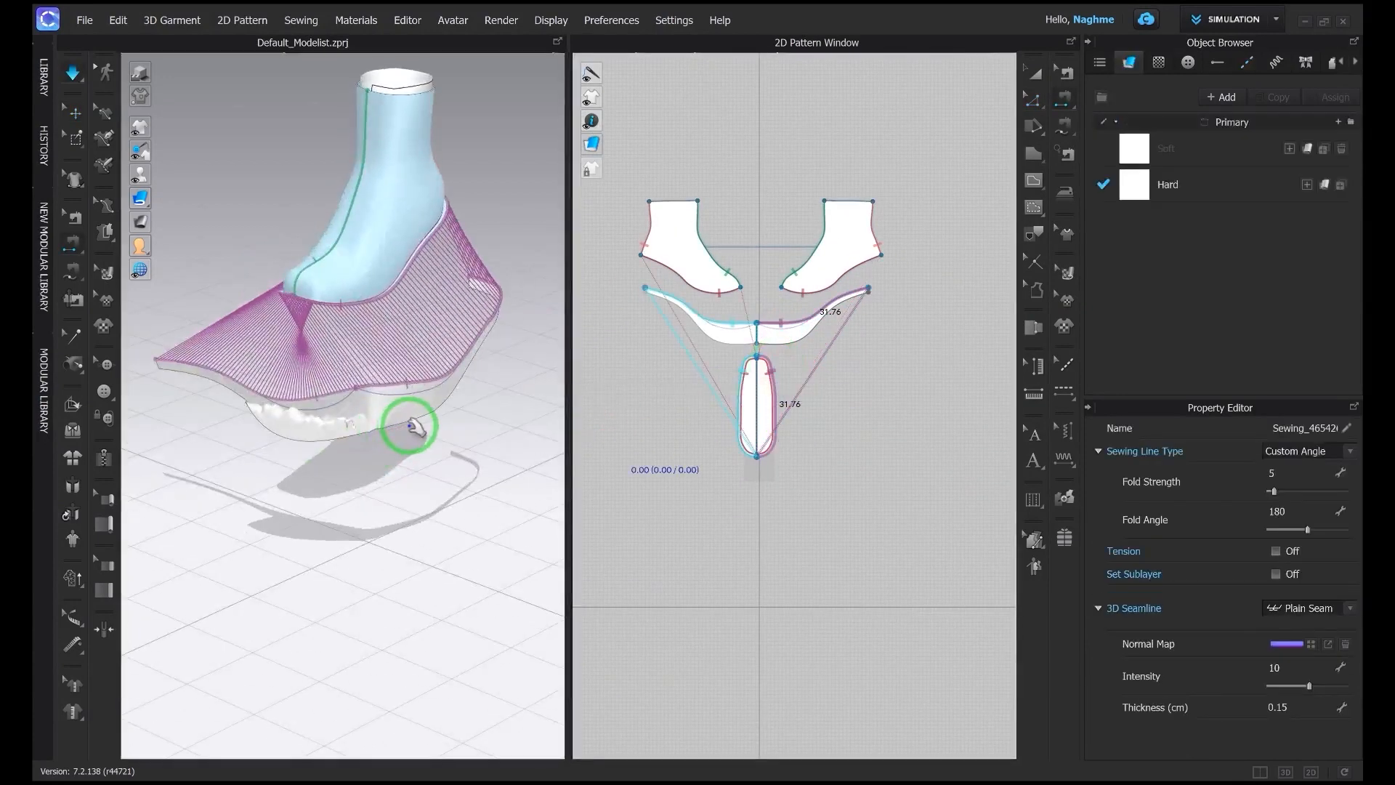
{"action": "key", "text": "space"}
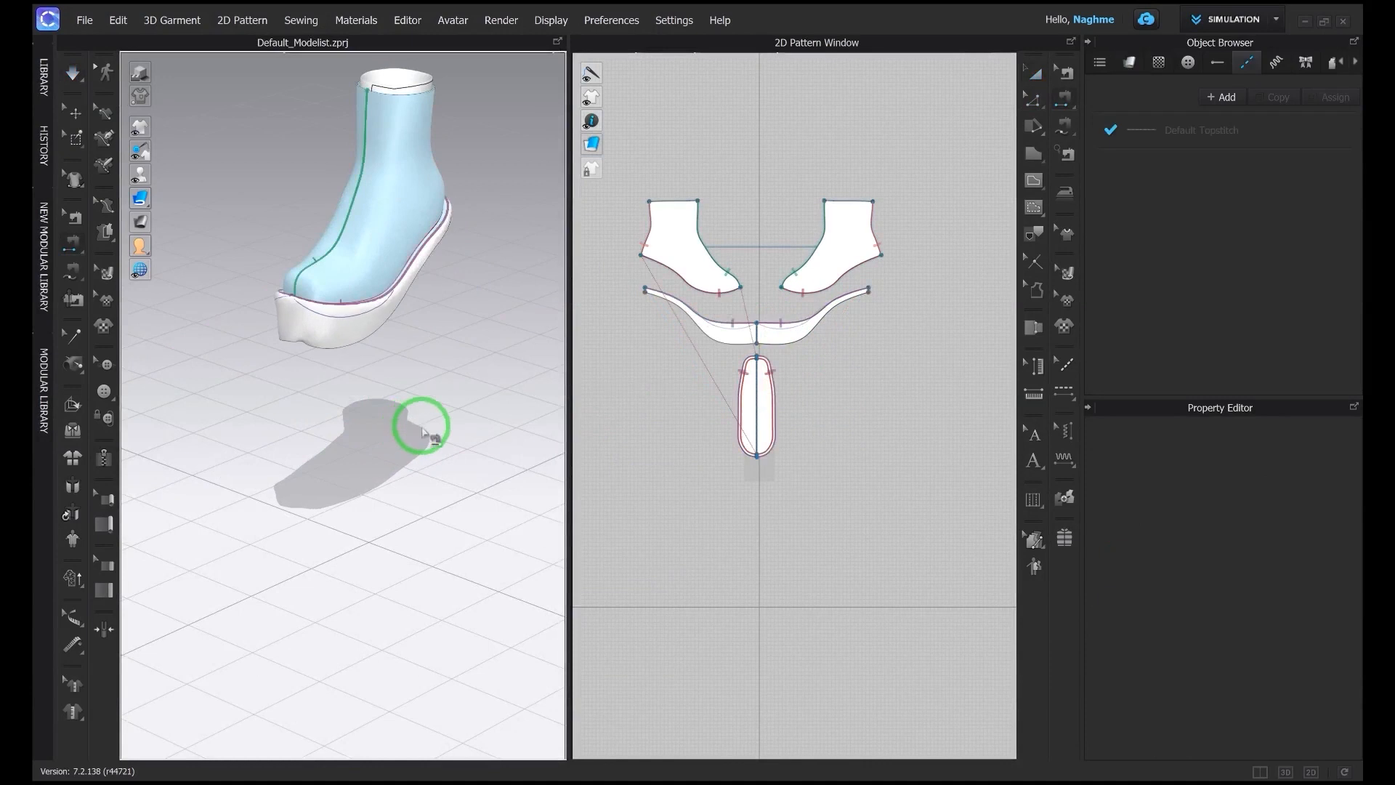
{"action": "key", "text": "space"}
Step: Set the strip-to-sole seam's fold strength to 50 and fold angle to 90, and start the simulation
{"action": "left_click", "coordinate": [1308, 509]}
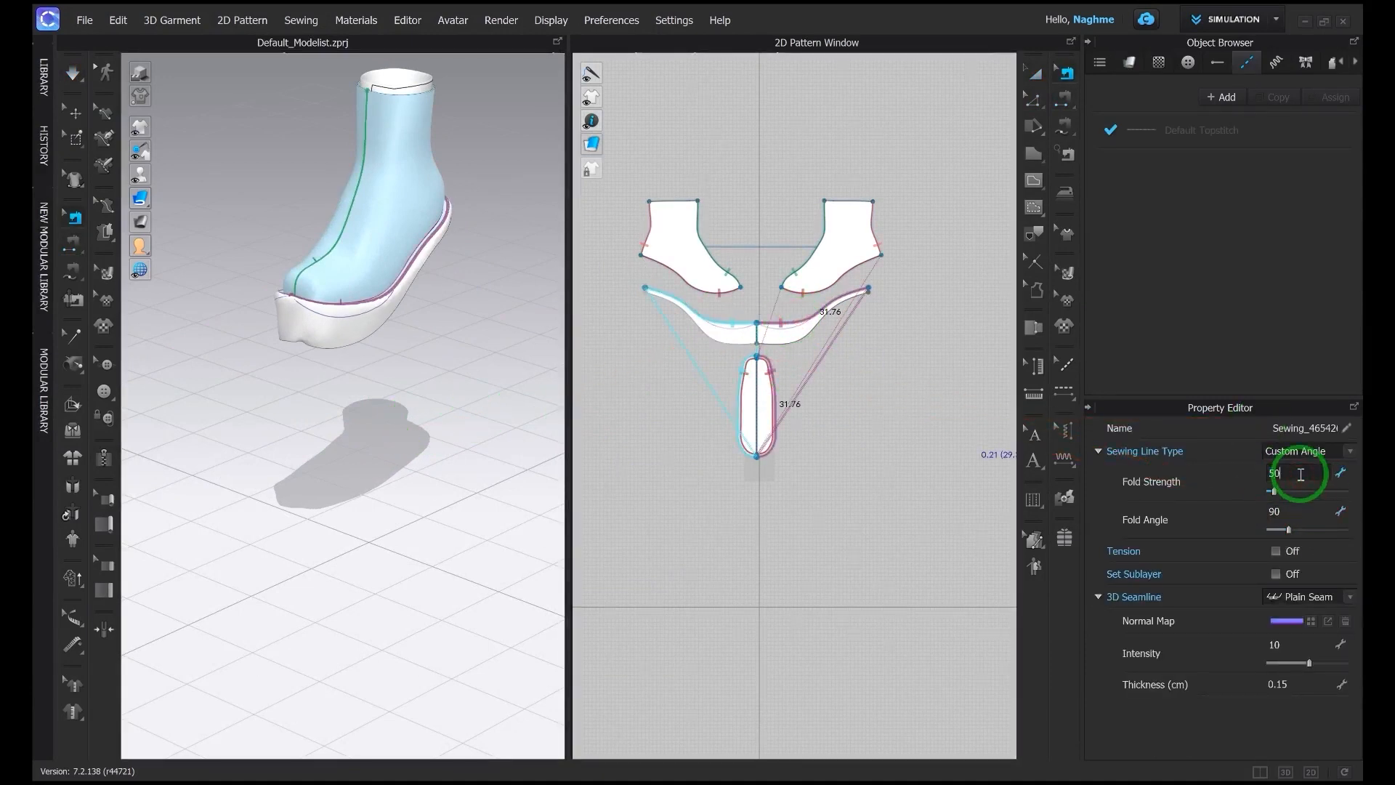
{"action": "key", "text": "Return"}
{"action": "key", "text": "space"}
Step: Delete the leftover curved guide line inside the strip
{"action": "key", "text": "i"}
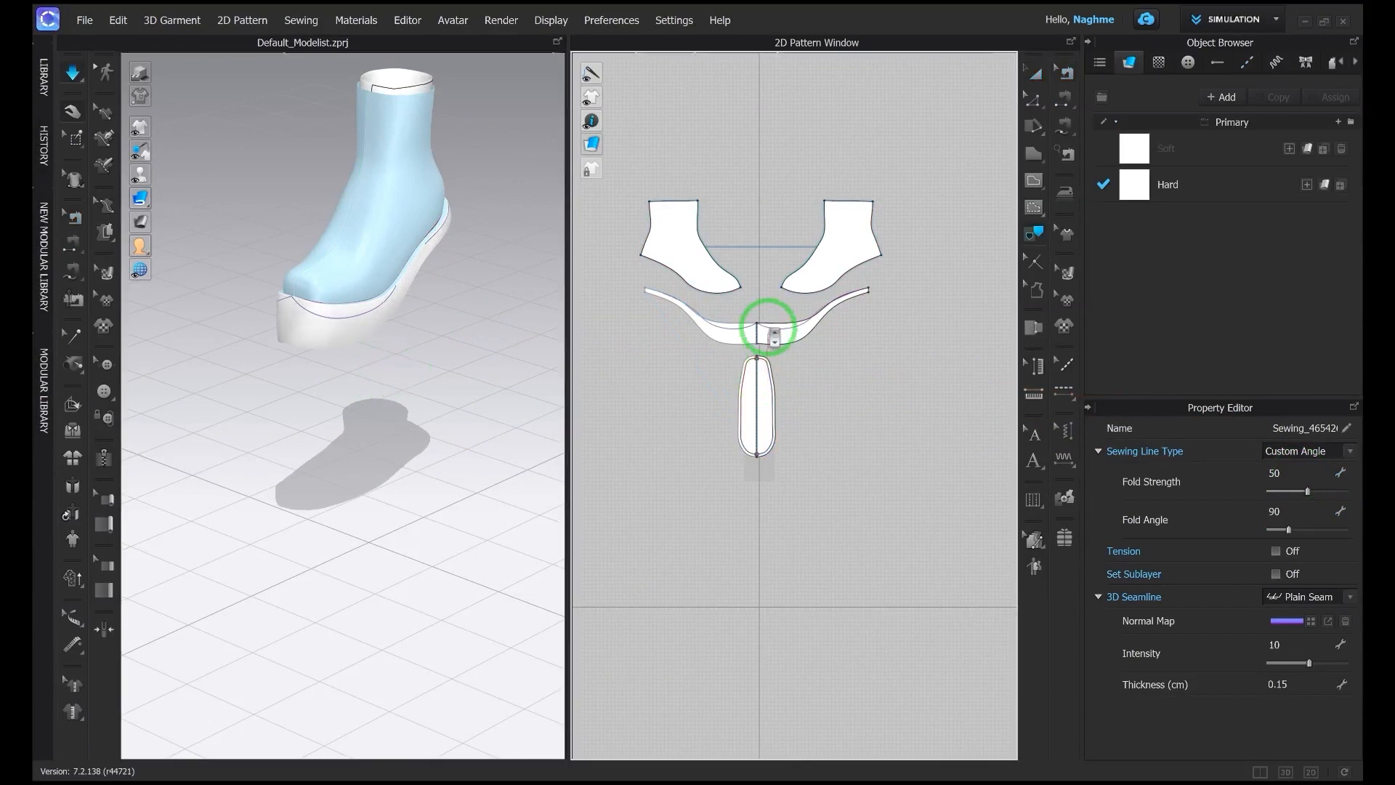
{"action": "scroll", "coordinate": [766, 332], "scroll_direction": "up", "scroll_amount": 4}
{"action": "left_click", "coordinate": [775, 322]}
{"action": "key", "text": "Delete"}
Step: Sew the strip's two short heel ends together and simulate to close the strip around the back of the sole
{"action": "mouse_move", "coordinate": [443, 354]}
{"action": "right_mouse_down"}
{"action": "mouse_move", "coordinate": [359, 340]}
{"action": "mouse_move", "coordinate": [499, 352]}
{"action": "mouse_move", "coordinate": [556, 333]}
{"action": "right_mouse_up"}
{"action": "scroll", "coordinate": [488, 330], "scroll_direction": "up", "scroll_amount": 3}
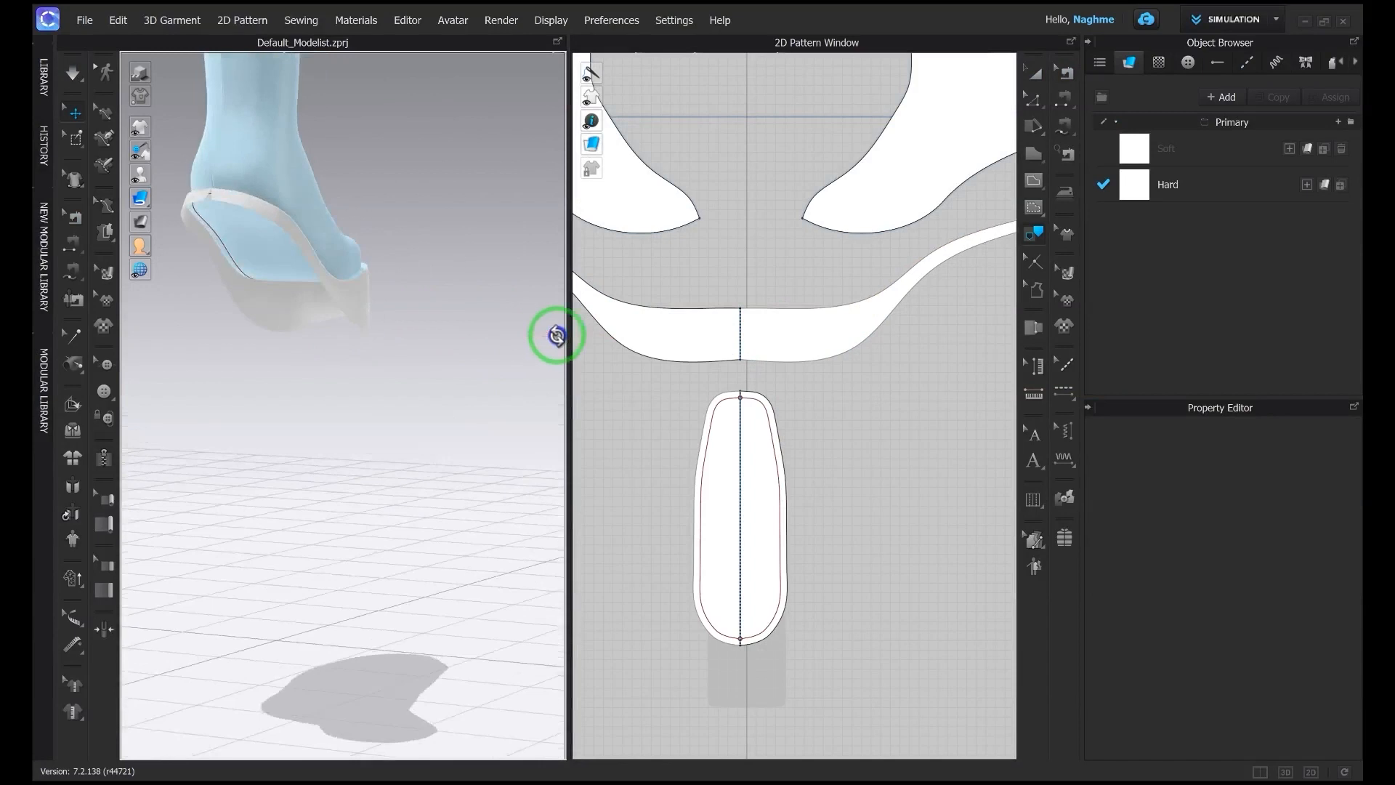
{"action": "scroll", "coordinate": [604, 391], "scroll_direction": "down", "scroll_amount": 3}
{"action": "key", "text": "n"}
{"action": "left_click", "coordinate": [885, 286]}
{"action": "middle_click_drag", "start_coordinate": [717, 321], "coordinate": [882, 338]}
{"action": "left_click", "coordinate": [658, 305]}
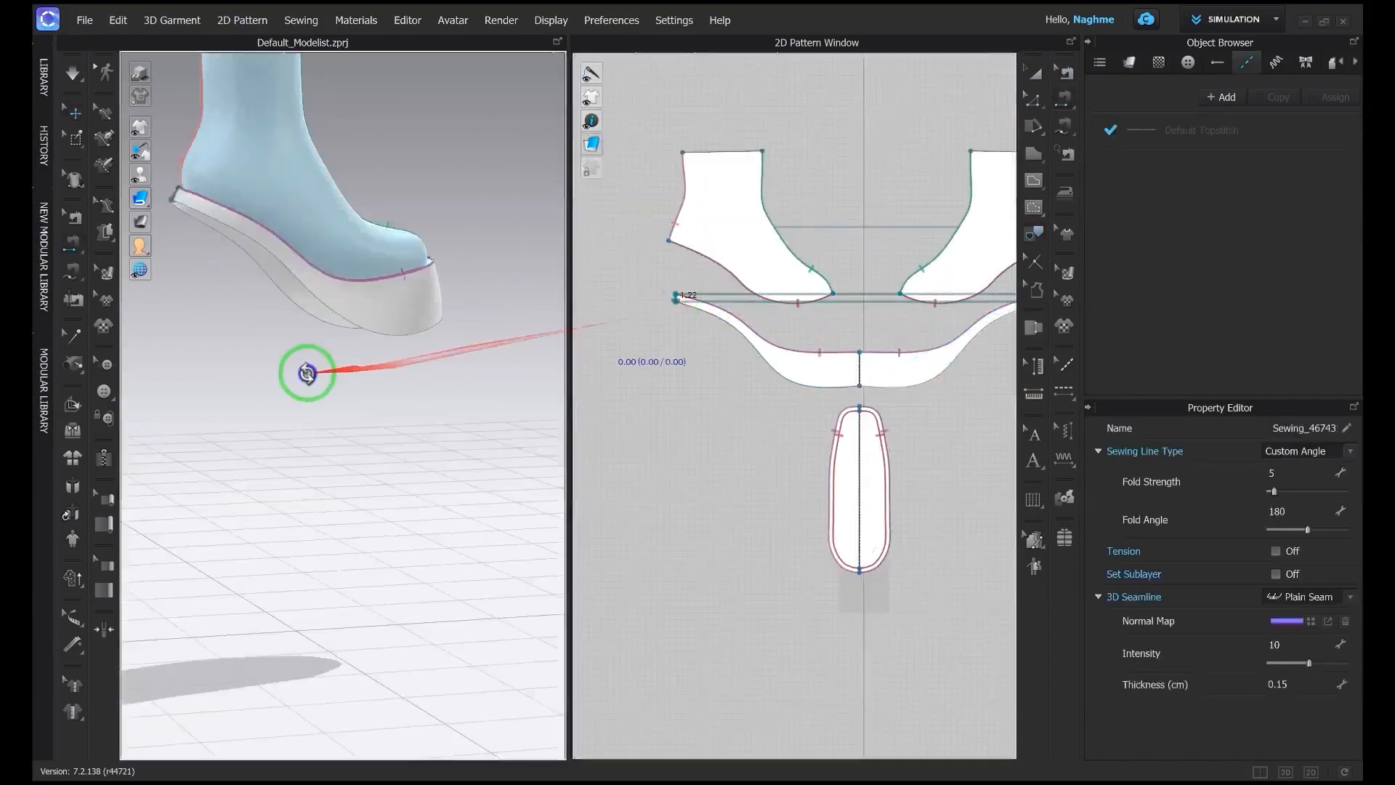
{"action": "key", "text": "space"}
{"action": "left_click", "coordinate": [456, 320]}
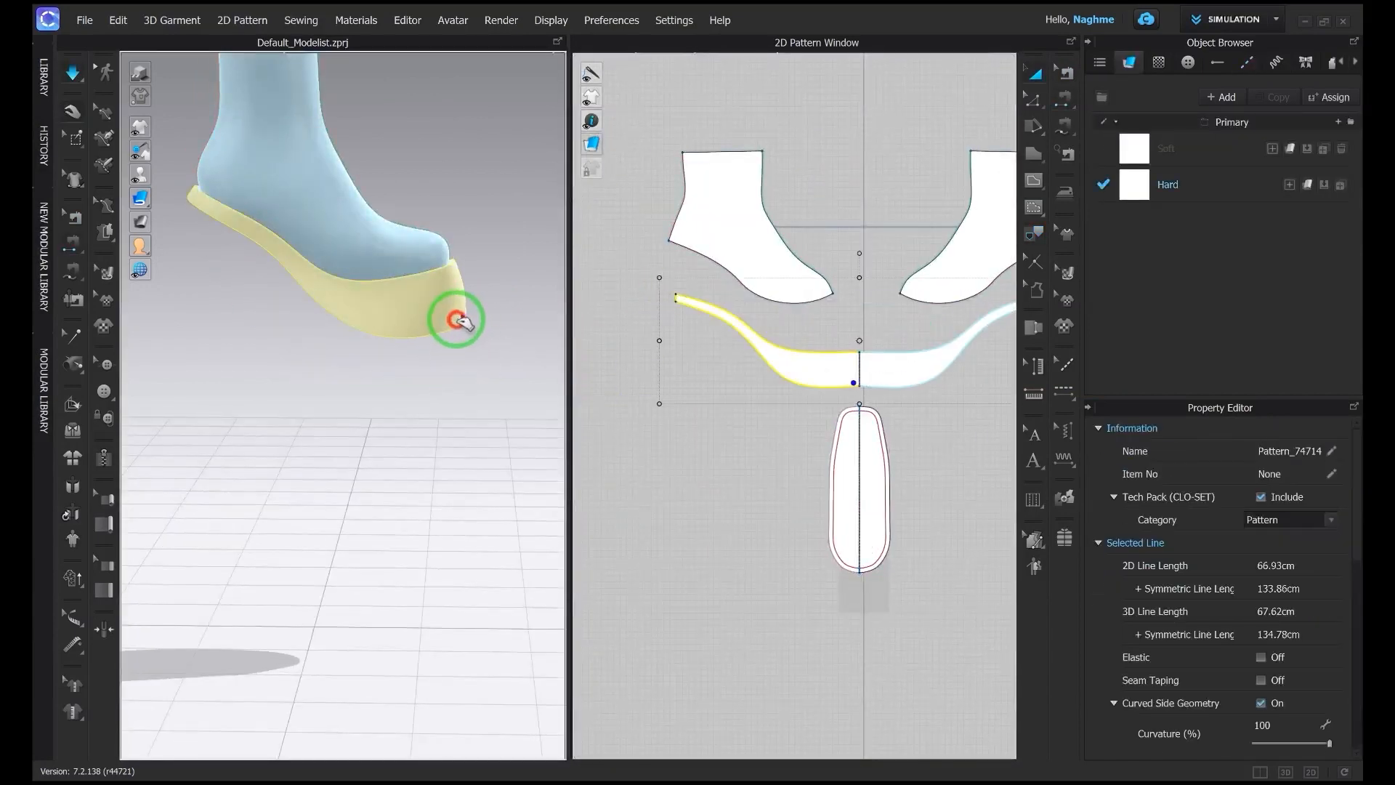
Step: Level the strip's lower edge beside the toe centre line using a curve point and simulate the change
{"action": "right_click_drag", "start_coordinate": [518, 335], "coordinate": [370, 395]}
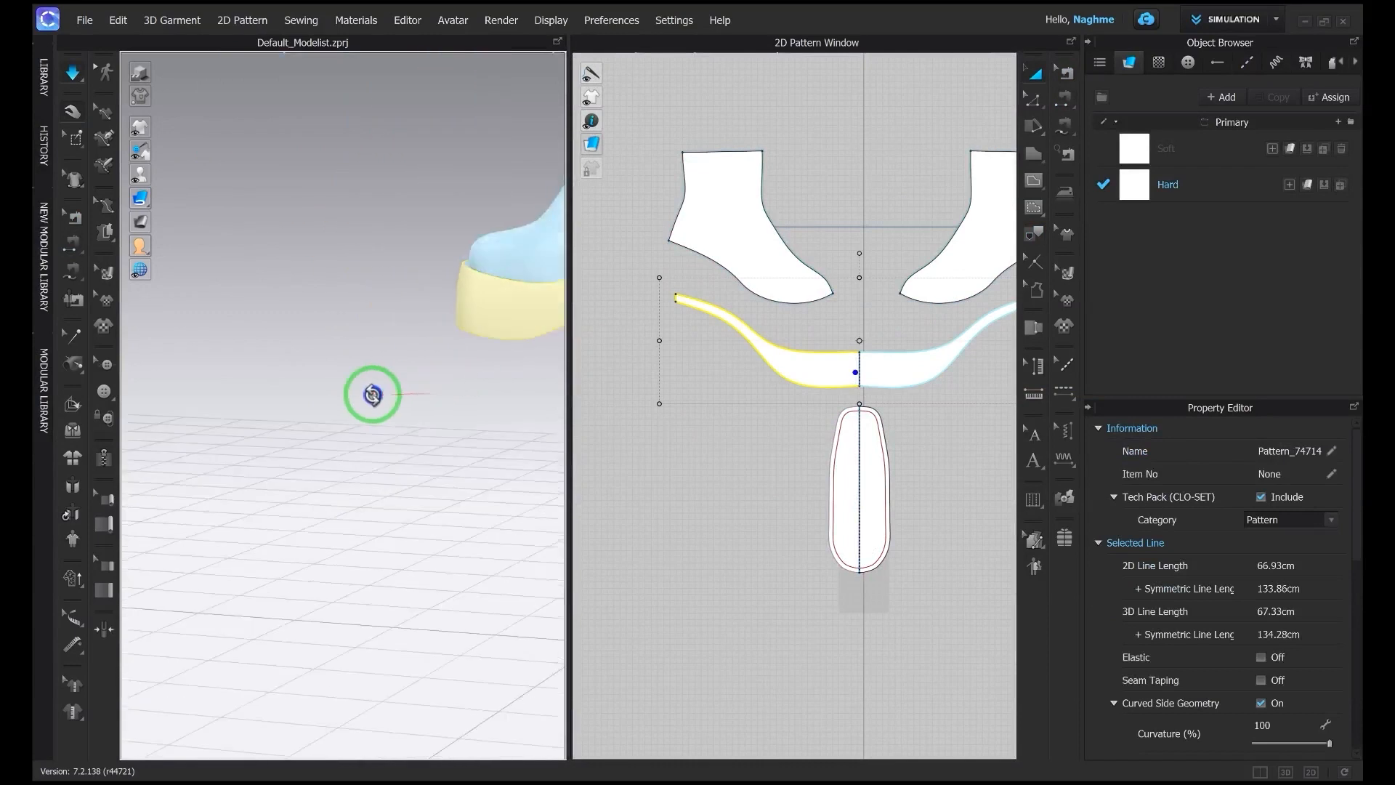
{"action": "scroll", "coordinate": [841, 391], "scroll_direction": "up", "scroll_amount": 3}
{"action": "middle_click_drag", "start_coordinate": [875, 377], "coordinate": [764, 338]}
{"action": "key", "text": "v"}
{"action": "scroll", "coordinate": [795, 355], "scroll_direction": "up", "scroll_amount": 3}
{"action": "scroll", "coordinate": [824, 353], "scroll_direction": "down", "scroll_amount": 2}
{"action": "middle_click_drag", "start_coordinate": [847, 348], "coordinate": [794, 362]}
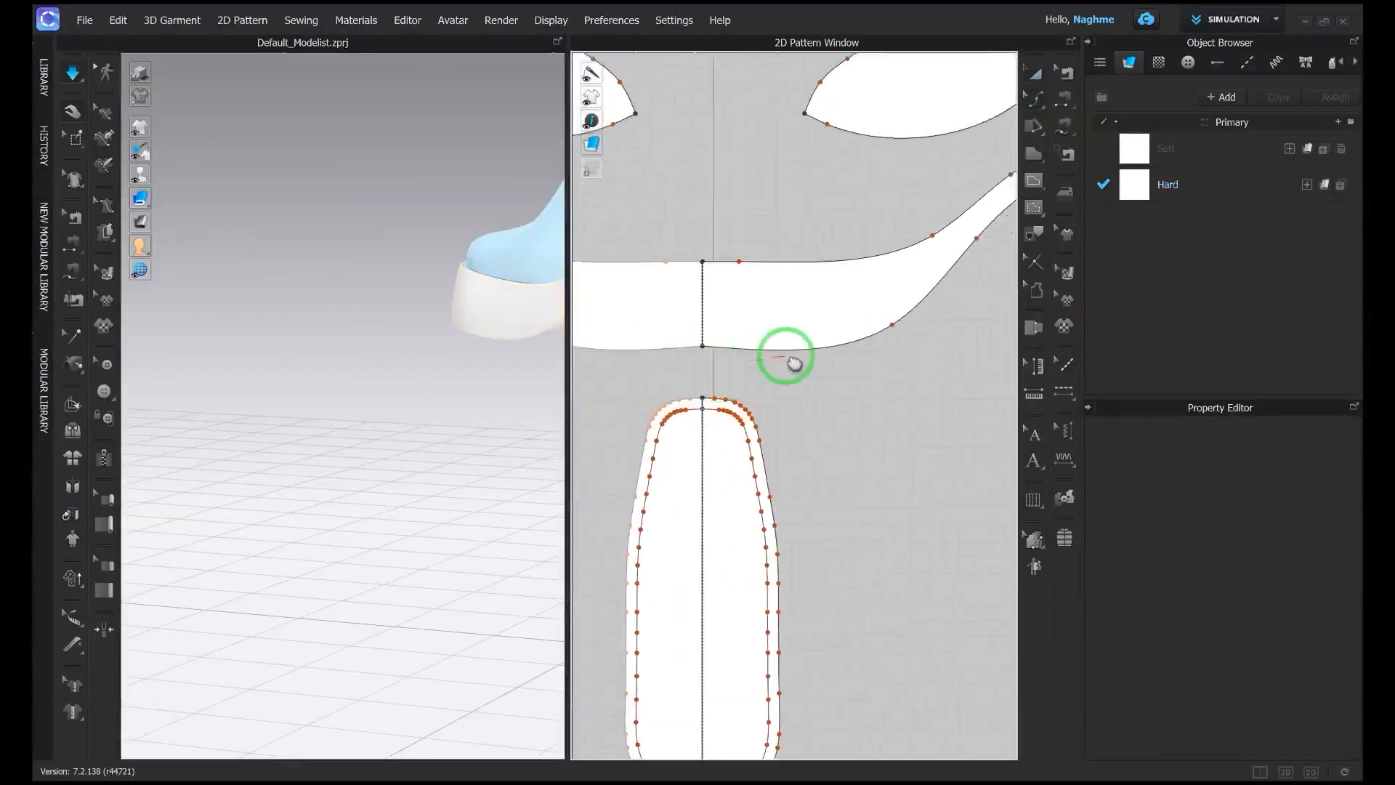
{"action": "left_click", "coordinate": [819, 344]}
{"action": "right_click_drag", "start_coordinate": [327, 364], "coordinate": [411, 372]}
{"action": "key", "text": "space"}
{"action": "key", "text": "space"}
{"action": "left_click", "coordinate": [416, 373]}
Step: Split the strip's lower edge 10 cm from the heel end
{"action": "scroll", "coordinate": [725, 351], "scroll_direction": "down", "scroll_amount": 4}
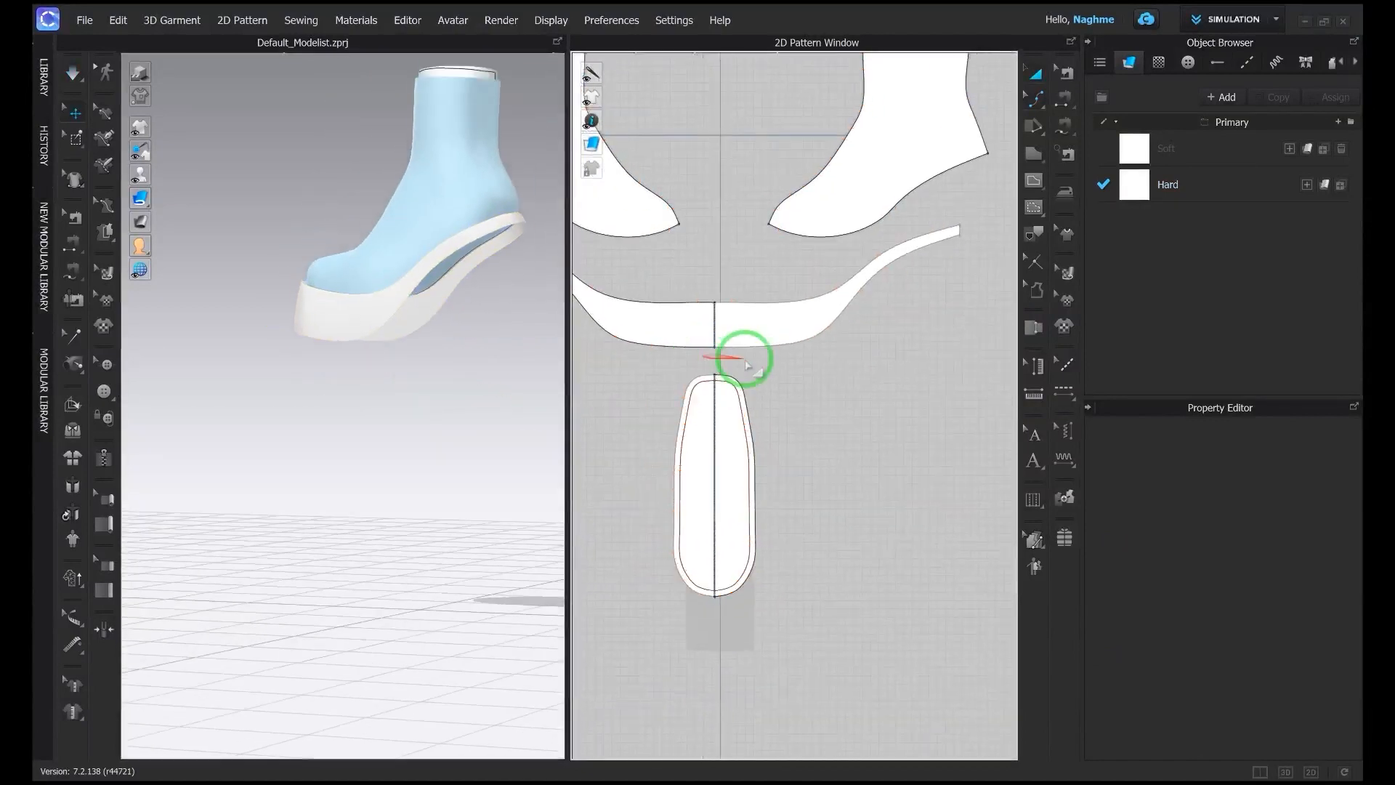
{"action": "right_click_drag", "start_coordinate": [476, 341], "coordinate": [468, 349]}
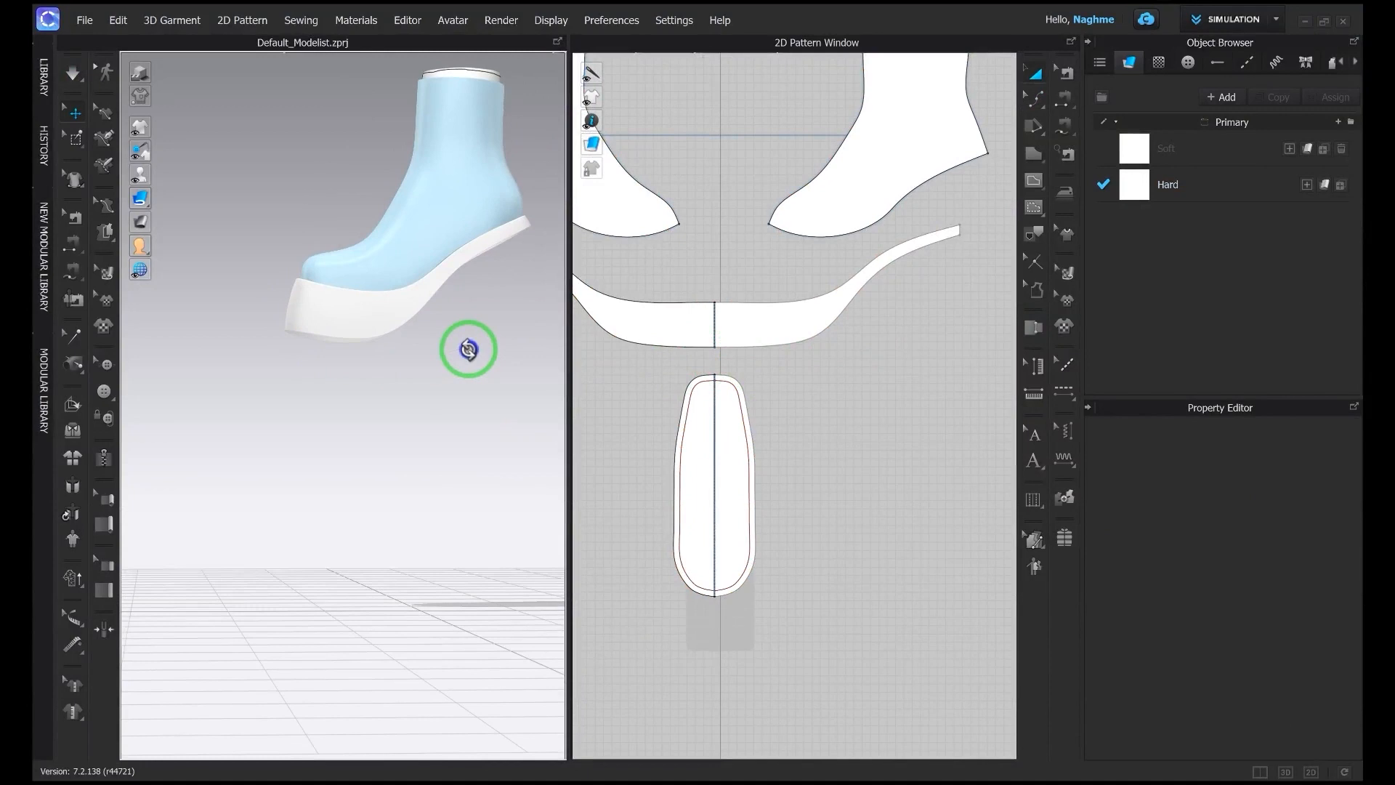
{"action": "middle_click_drag", "start_coordinate": [938, 260], "coordinate": [831, 276]}
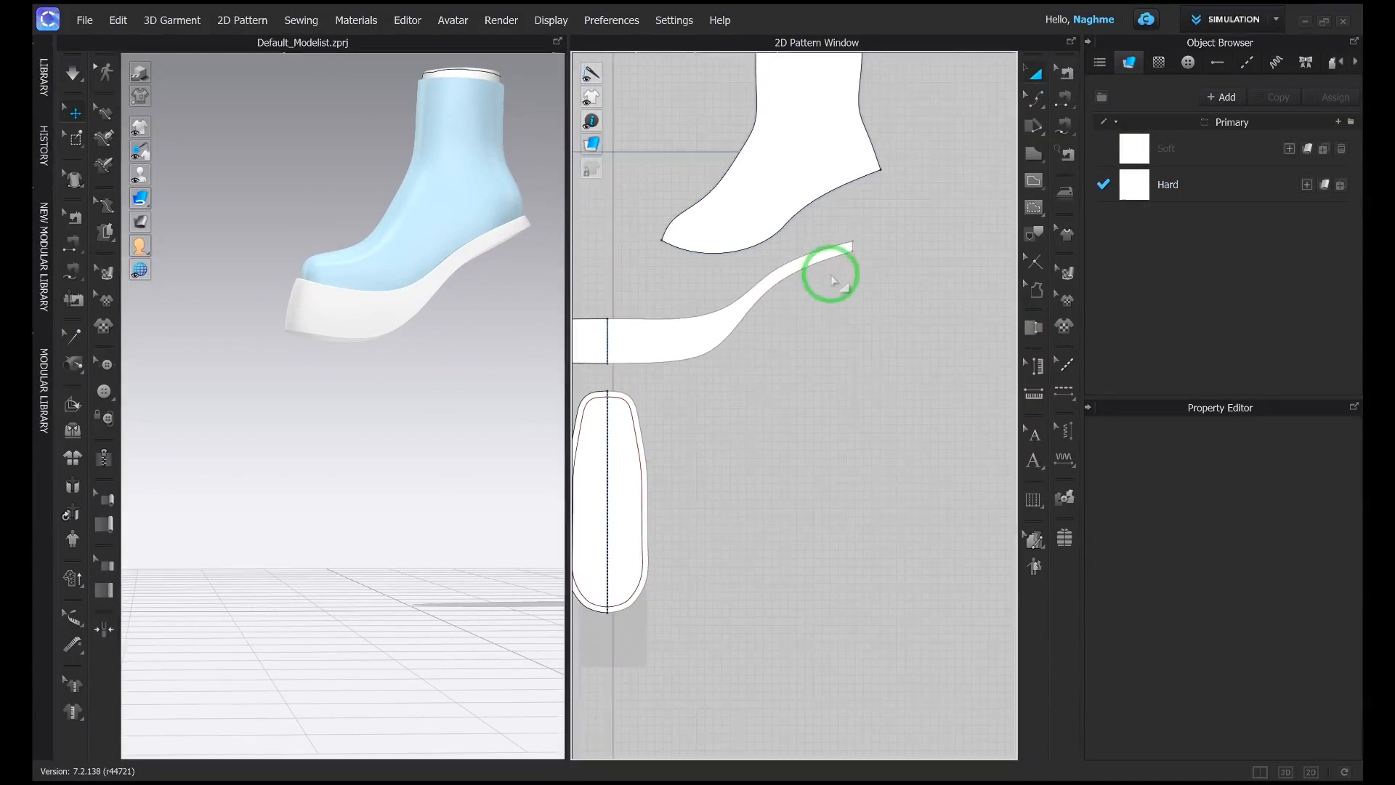
{"action": "right_click", "coordinate": [809, 263]}
{"action": "left_click_drag", "start_coordinate": [703, 194], "coordinate": [529, 200]}
{"action": "type", "text": "1"}
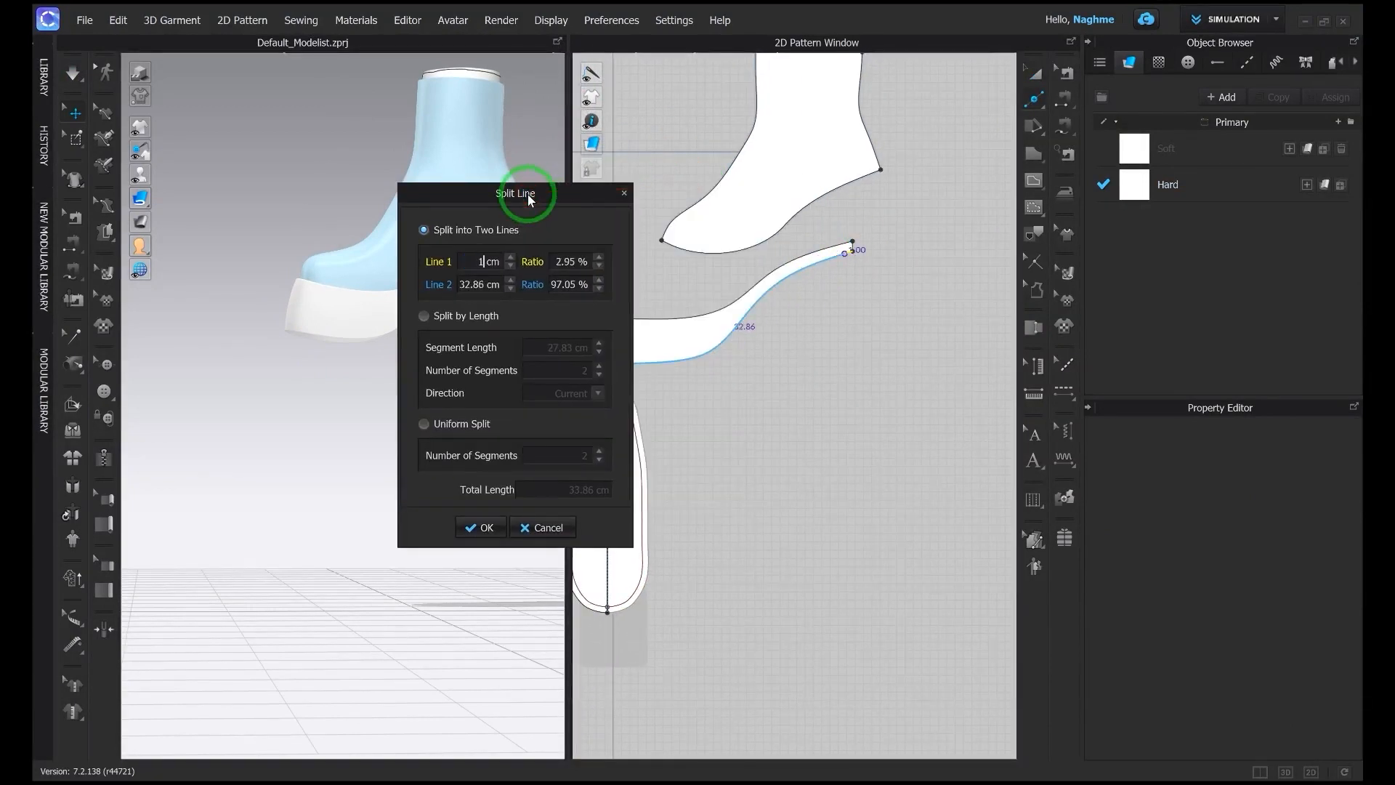
{"action": "left_click", "coordinate": [508, 524]}
Step: Offset the pattern outline along the 10 cm lower segment to extend it downward as a heel
{"action": "left_click", "coordinate": [809, 295]}
{"action": "right_click", "coordinate": [799, 274]}
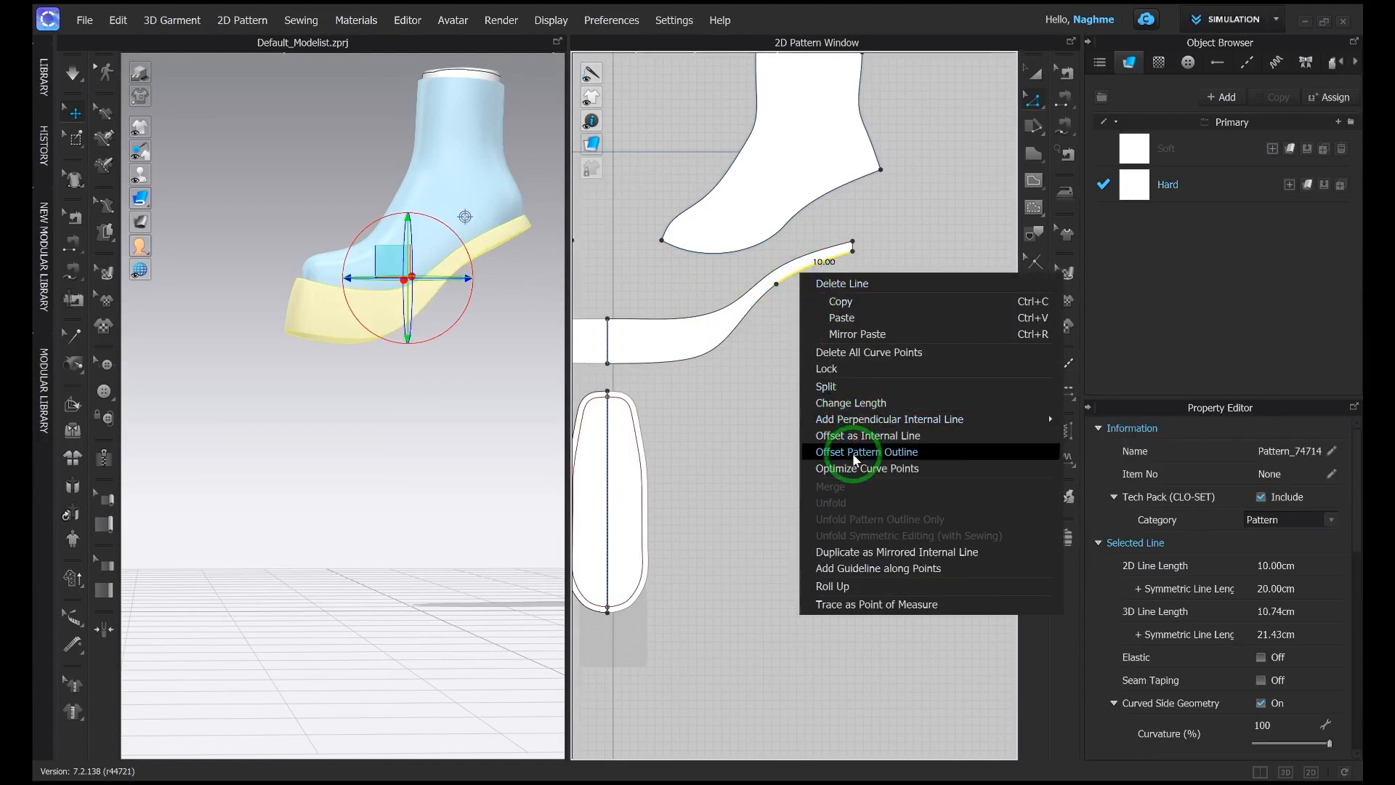
{"action": "left_click", "coordinate": [854, 452]}
{"action": "left_click", "coordinate": [650, 526]}
Step: Move the heel extension's front and back lower corners to form a tapered heel with a horizontal base level with the strip's toe bottom
{"action": "left_click", "coordinate": [858, 244]}
{"action": "left_click_drag", "start_coordinate": [875, 370], "coordinate": [875, 369]}
{"action": "scroll", "coordinate": [794, 407], "scroll_direction": "down", "scroll_amount": 5}
{"action": "middle_click_drag", "start_coordinate": [791, 421], "coordinate": [866, 368]}
{"action": "left_click", "coordinate": [832, 287]}
{"action": "left_click", "coordinate": [812, 349]}
{"action": "left_click", "coordinate": [830, 285]}
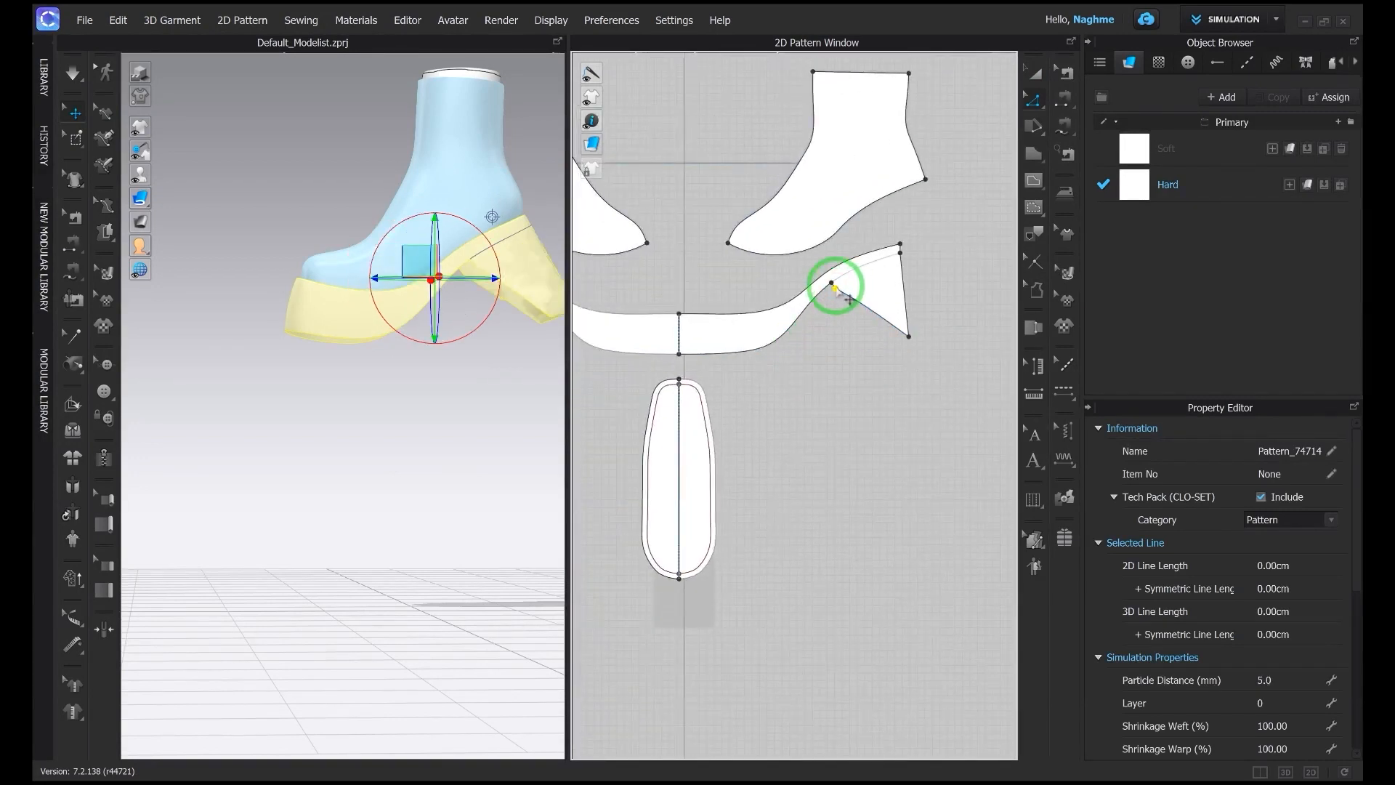
{"action": "left_click_drag", "start_coordinate": [815, 350], "coordinate": [812, 353]}
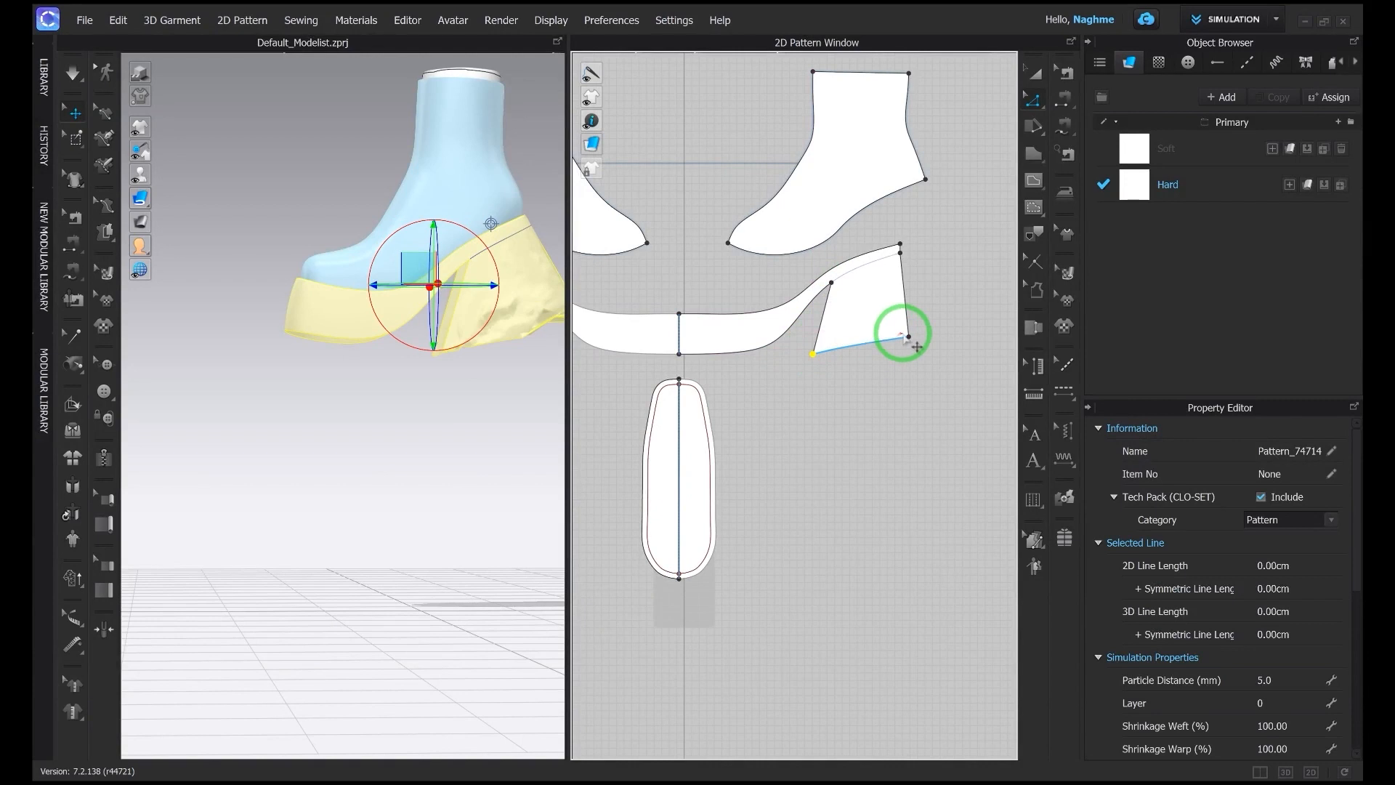
{"action": "left_click_drag", "start_coordinate": [913, 352], "coordinate": [915, 354]}
{"action": "middle_click_drag", "start_coordinate": [476, 305], "coordinate": [342, 305]}
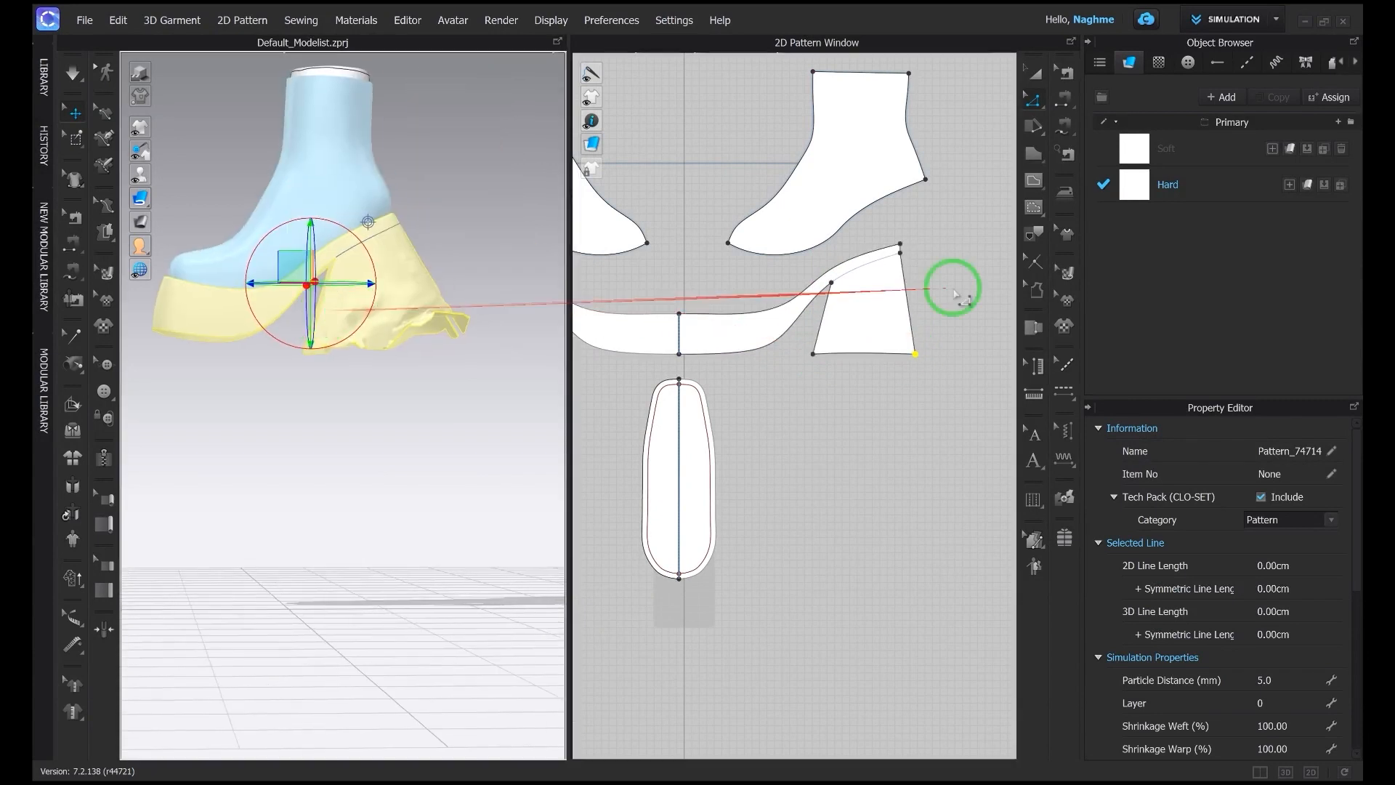
Step: Simulate the edge strip with its tapered heel extension
{"action": "key", "text": "Delete"}
{"action": "right_click_drag", "start_coordinate": [401, 315], "coordinate": [529, 314]}
{"action": "scroll", "coordinate": [529, 314], "scroll_direction": "down", "scroll_amount": 2}
{"action": "key", "text": "space"}
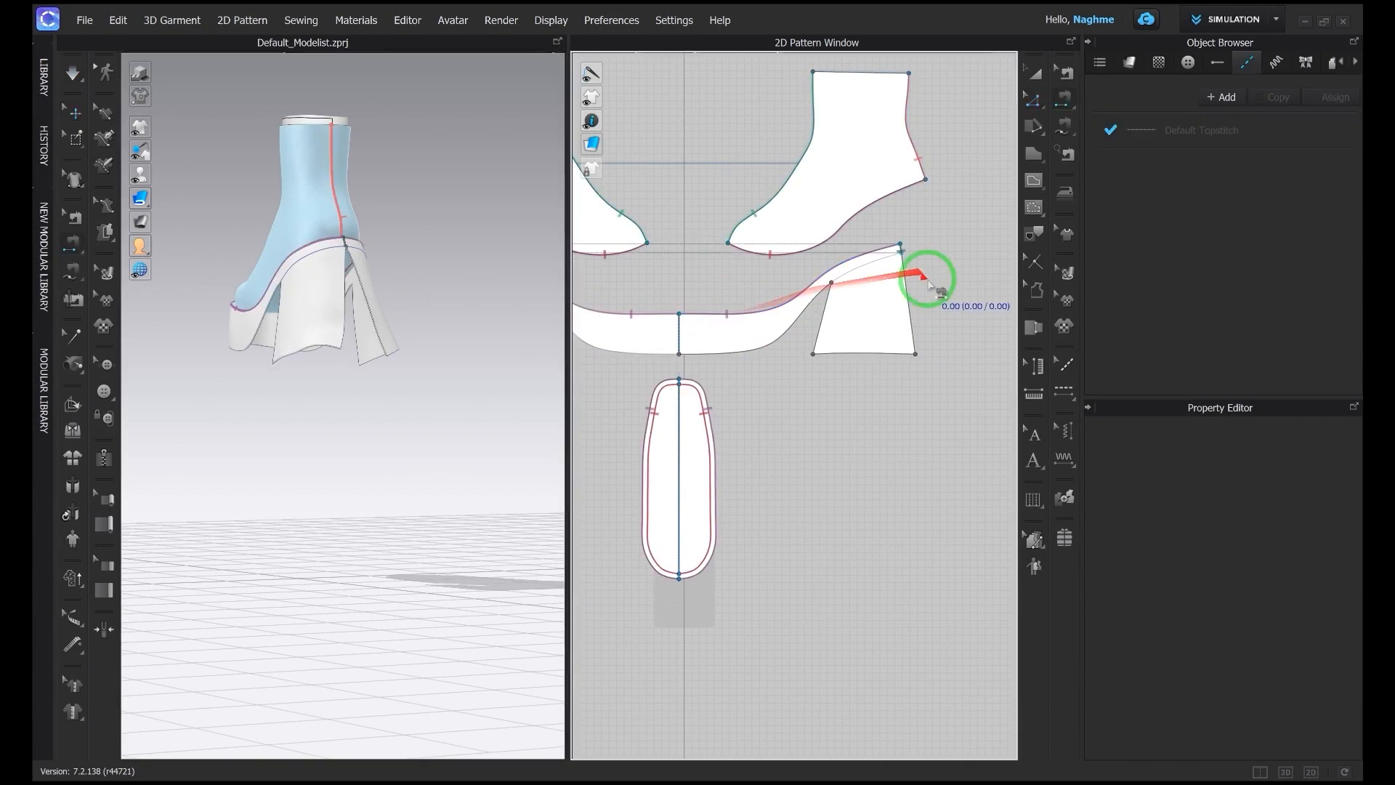
Step: Try to sew the two full back edges of the heel extension together
{"action": "scroll", "coordinate": [911, 284], "scroll_direction": "down", "scroll_amount": 3}
{"action": "left_click", "coordinate": [908, 287]}
{"action": "left_click", "coordinate": [664, 293]}
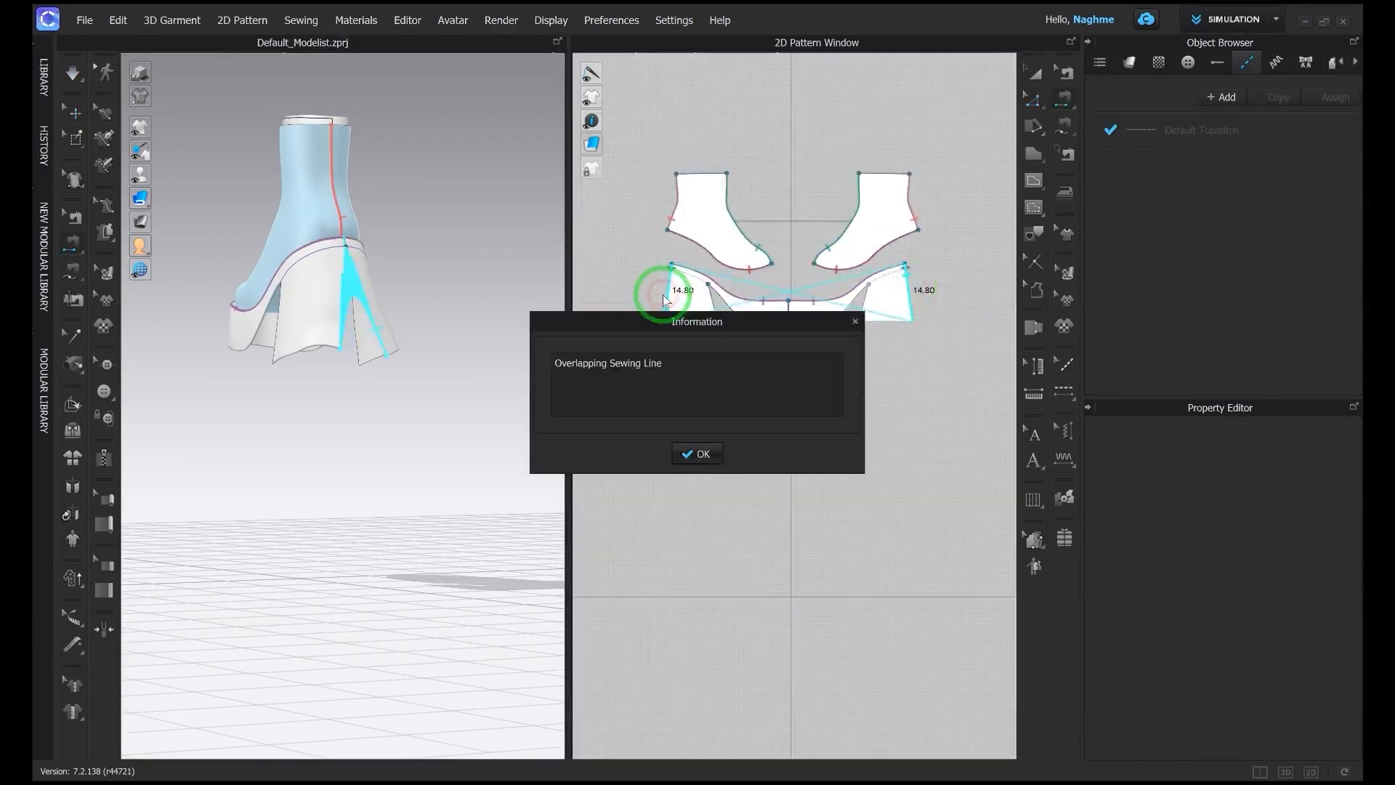
{"action": "left_click", "coordinate": [699, 459]}
Step: Delete the existing short seam at the strip's back end, then sew the heel's full back edges together and simulate
{"action": "key", "text": "b"}
{"action": "left_click", "coordinate": [907, 271]}
{"action": "key", "text": "Delete"}
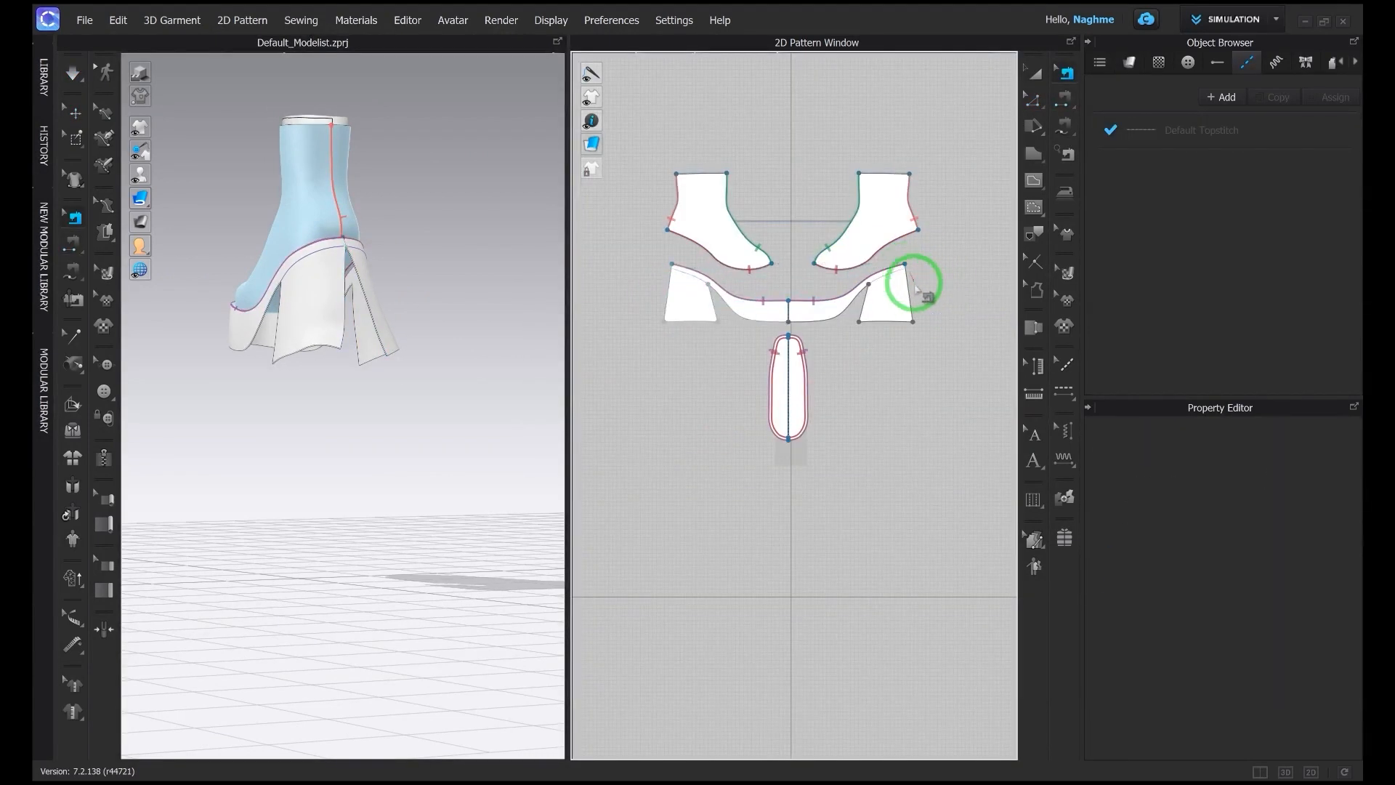
{"action": "left_click", "coordinate": [723, 294]}
{"action": "left_click", "coordinate": [458, 315]}
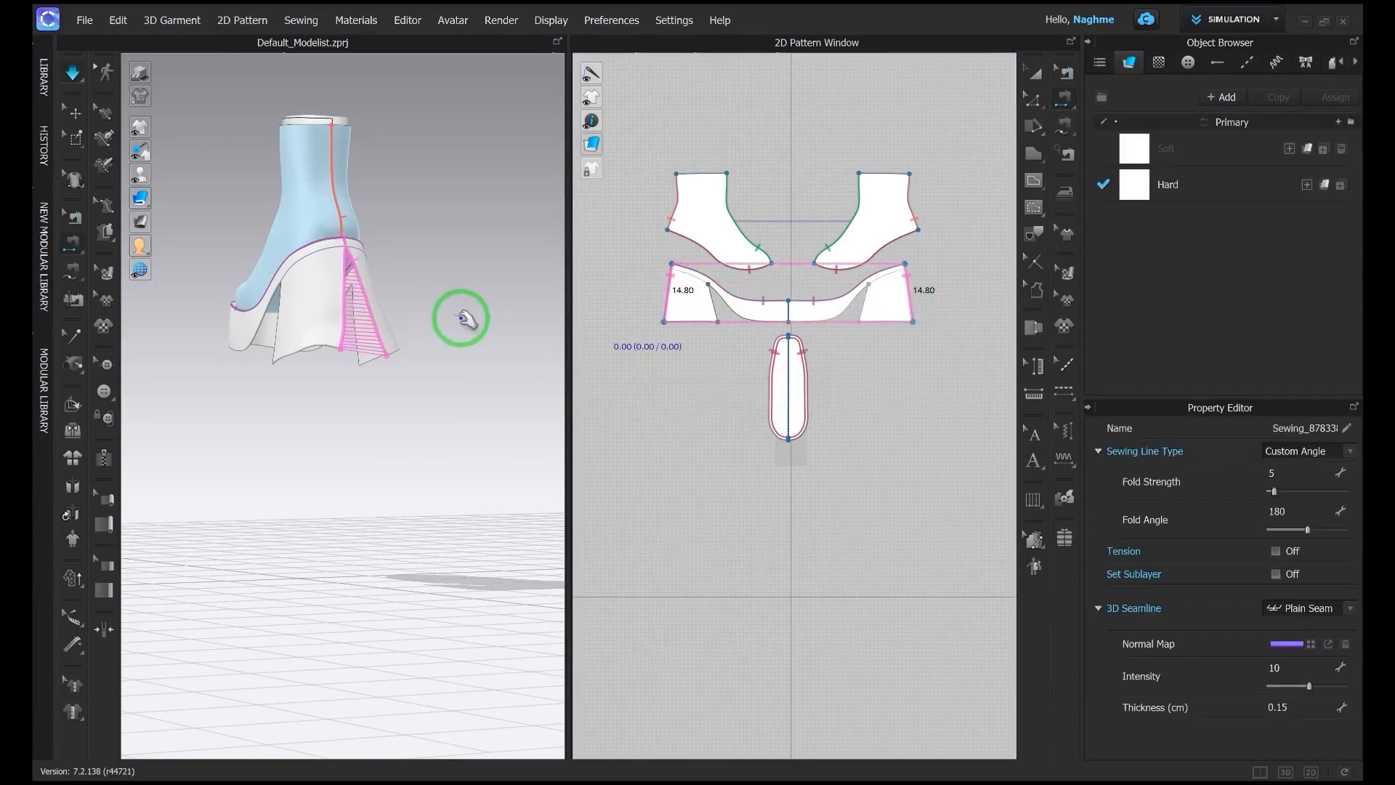
Step: Raise the heel's bottom edge slightly, remove its curve points and simulate the change
{"action": "scroll", "coordinate": [439, 332], "scroll_direction": "up", "scroll_amount": 5}
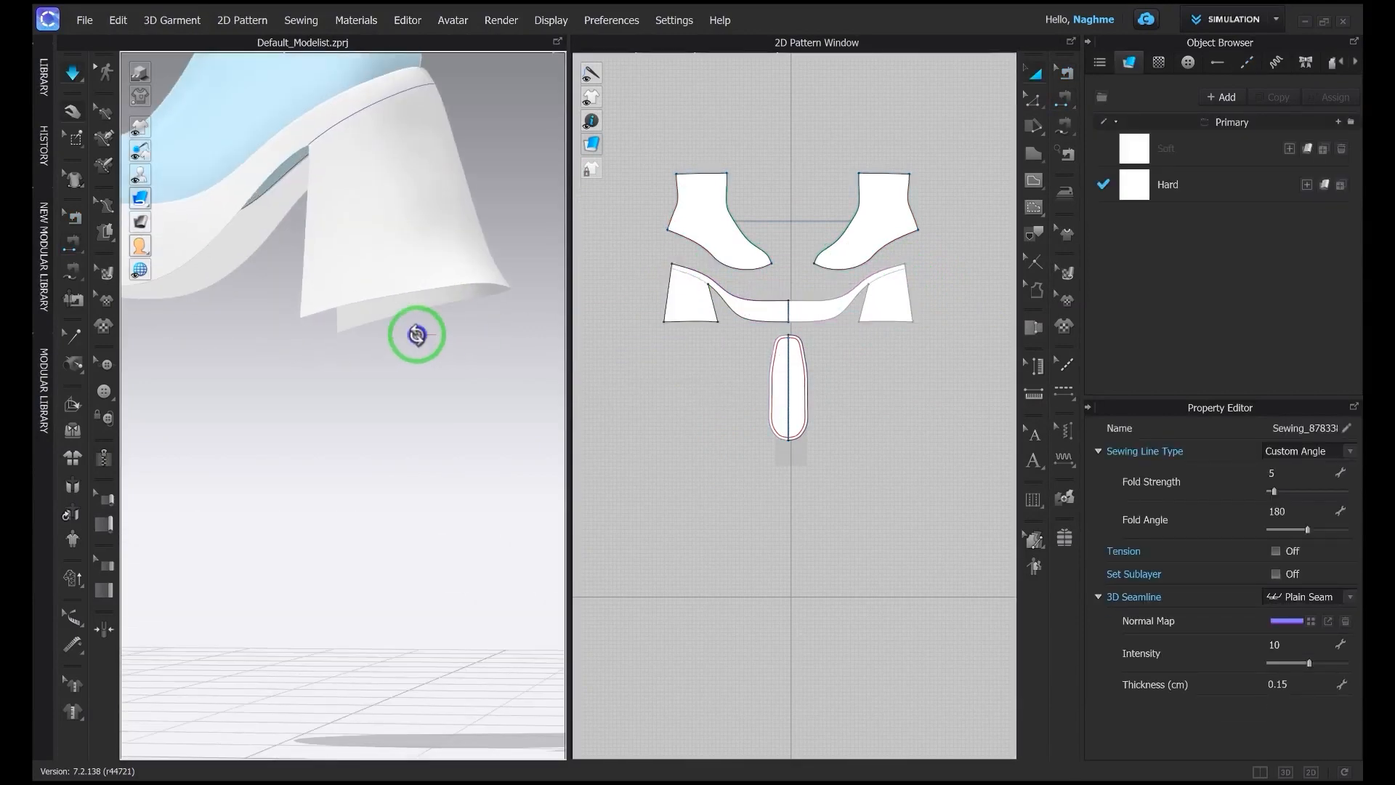
{"action": "right_click_drag", "start_coordinate": [484, 297], "coordinate": [359, 336]}
{"action": "left_click", "coordinate": [283, 322]}
{"action": "right_click_drag", "start_coordinate": [274, 320], "coordinate": [308, 351]}
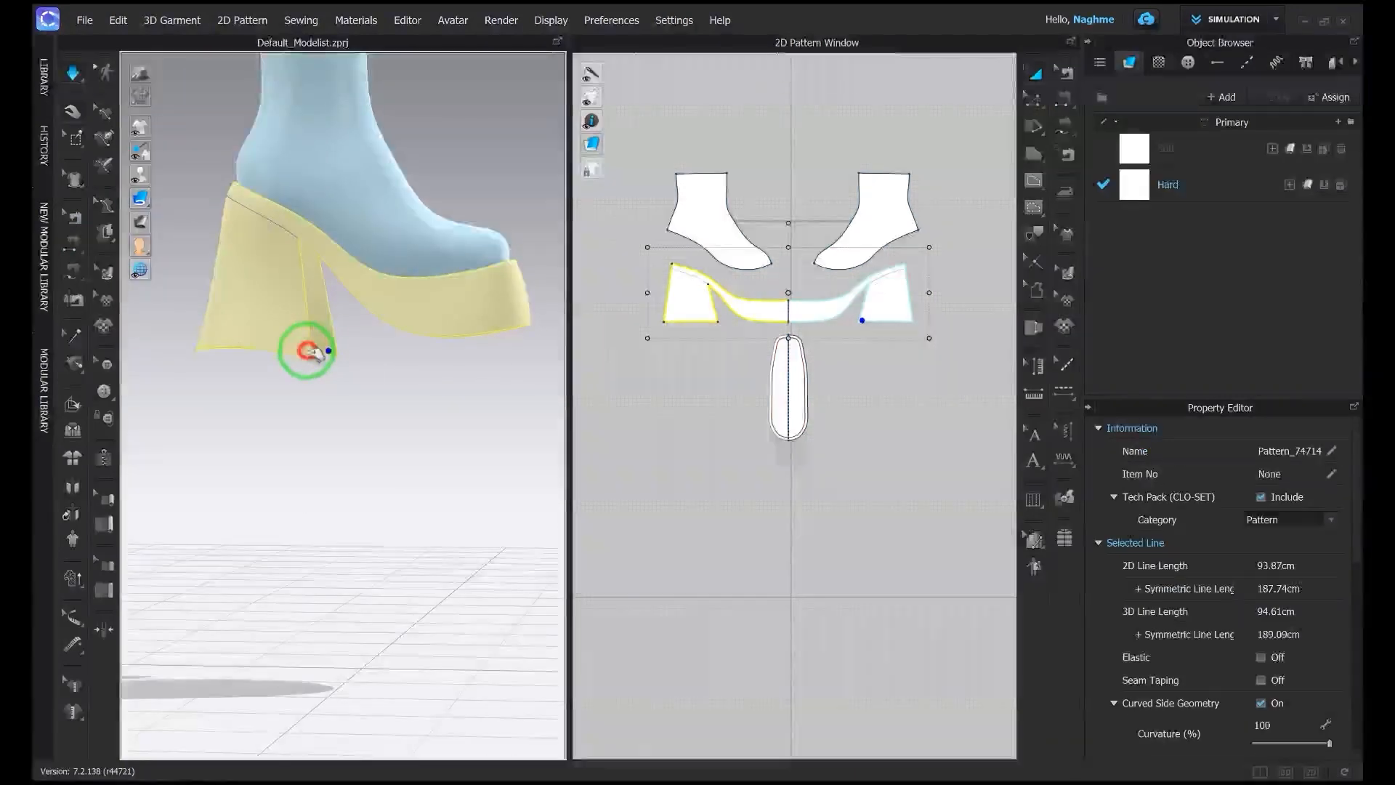
{"action": "key", "text": "n"}
{"action": "key", "text": "z"}
{"action": "left_click", "coordinate": [882, 321]}
{"action": "key", "text": "Up"}
{"action": "left_click_drag", "start_coordinate": [891, 328], "coordinate": [908, 314]}
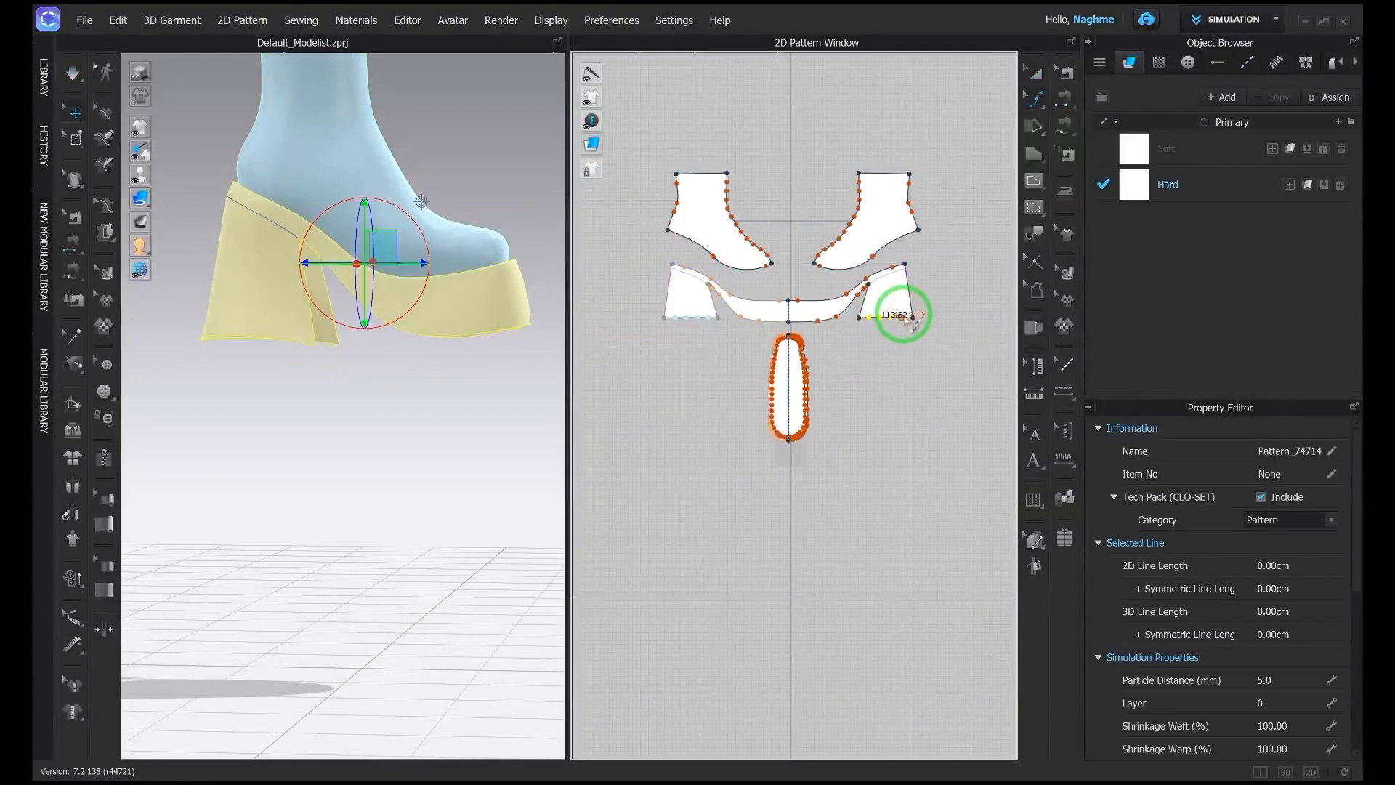
{"action": "key", "text": "Delete"}
{"action": "key", "text": "space"}
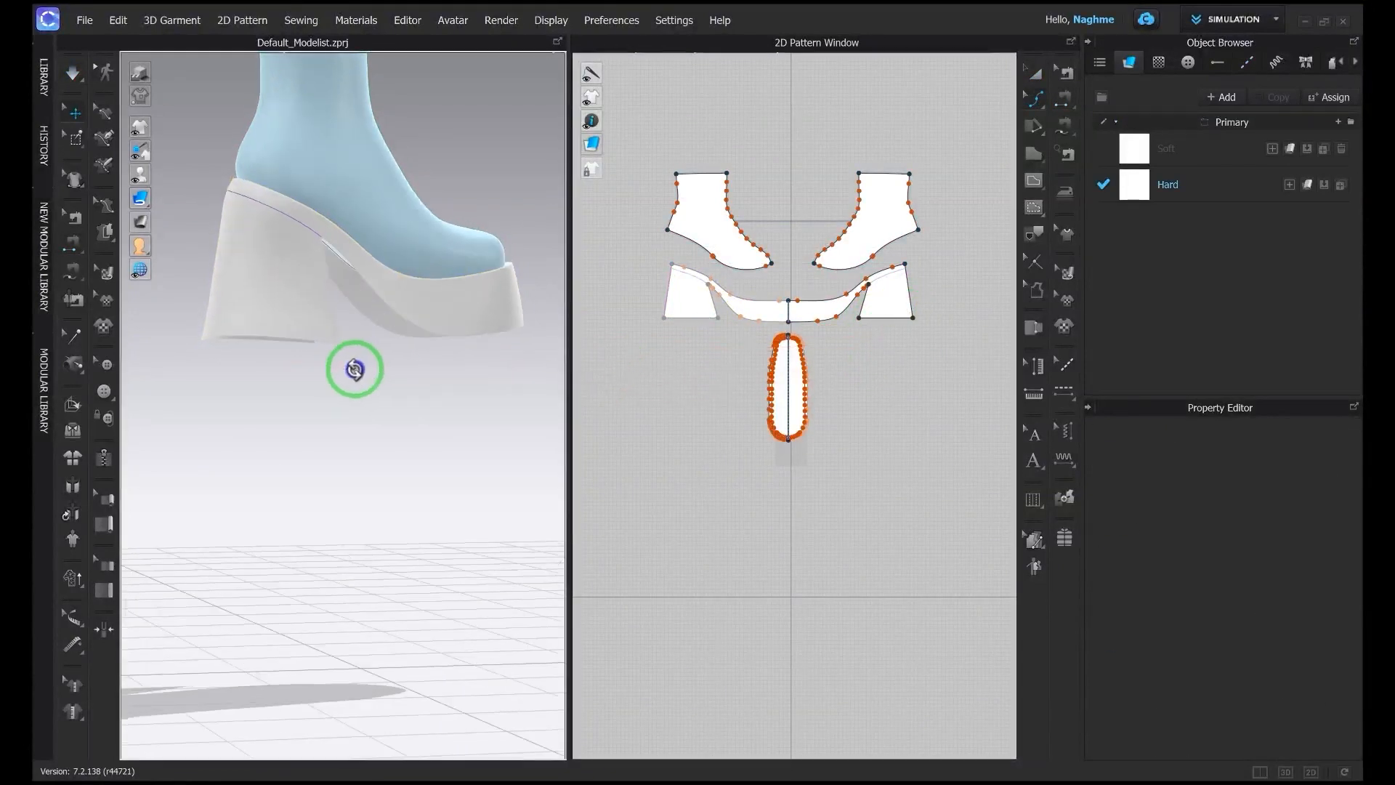
Step: Convert the inner corner where the heel's front edge meets the strip to a curve point and round the arch there
{"action": "scroll", "coordinate": [879, 283], "scroll_direction": "up", "scroll_amount": 10}
{"action": "left_click", "coordinate": [863, 254]}
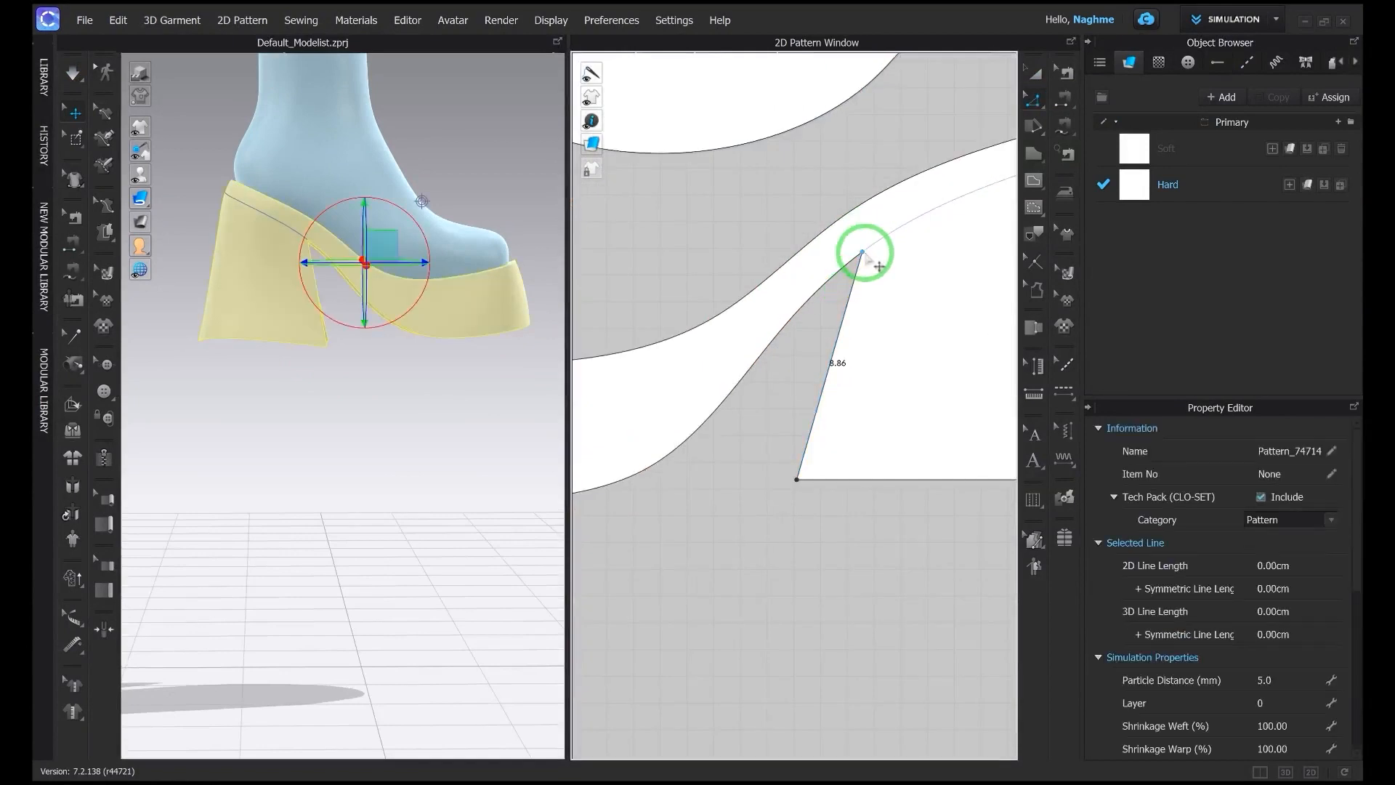
{"action": "right_click", "coordinate": [864, 256]}
{"action": "left_click", "coordinate": [904, 367]}
{"action": "left_click_drag", "start_coordinate": [850, 298], "coordinate": [825, 272]}
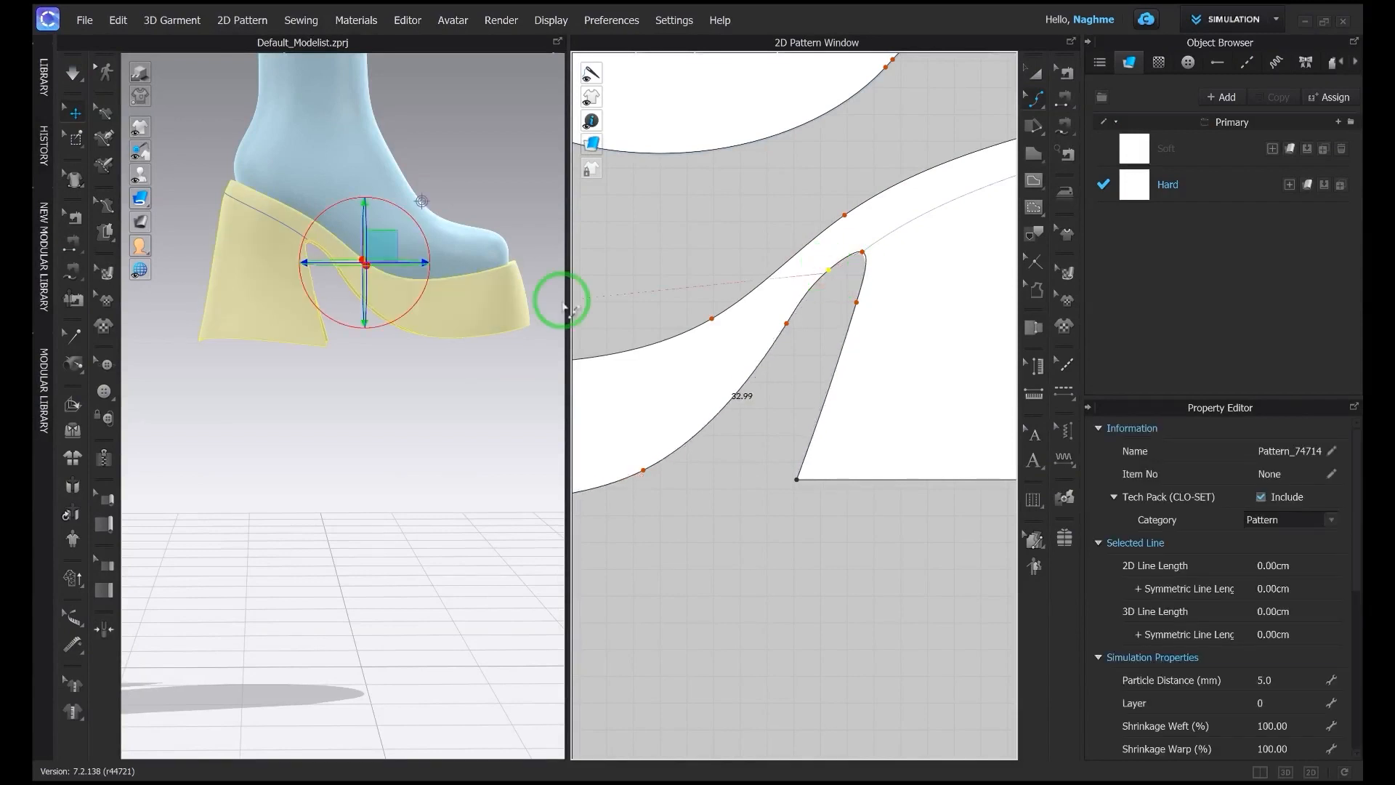
Step: Adjust the curve points beside the arch to smooth the strip's underside and straighten the heel's front edge
{"action": "right_click_drag", "start_coordinate": [315, 371], "coordinate": [300, 368]}
{"action": "left_click_drag", "start_coordinate": [857, 302], "coordinate": [864, 302]}
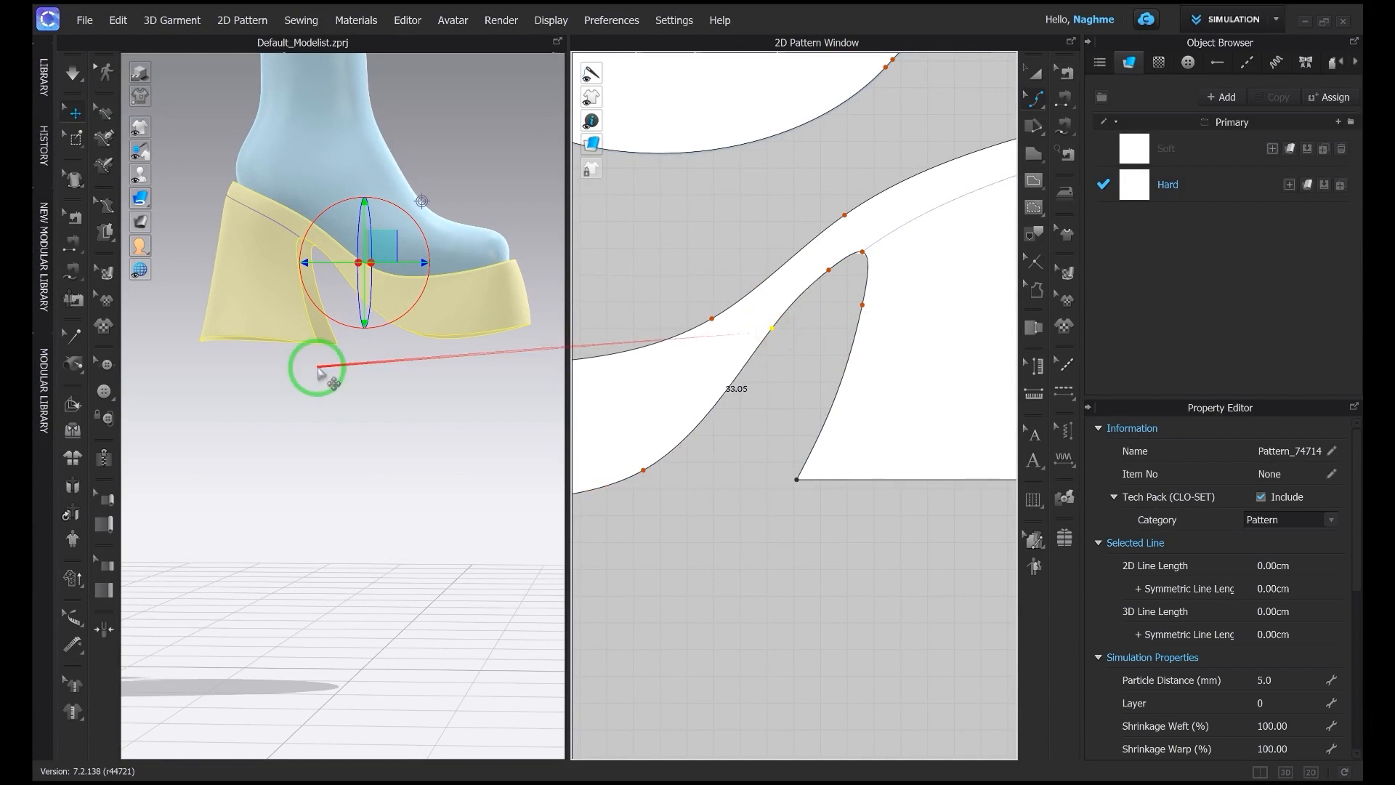
{"action": "right_click_drag", "start_coordinate": [317, 371], "coordinate": [319, 371]}
{"action": "left_click_drag", "start_coordinate": [861, 306], "coordinate": [853, 309]}
{"action": "right_click_drag", "start_coordinate": [396, 359], "coordinate": [337, 364]}
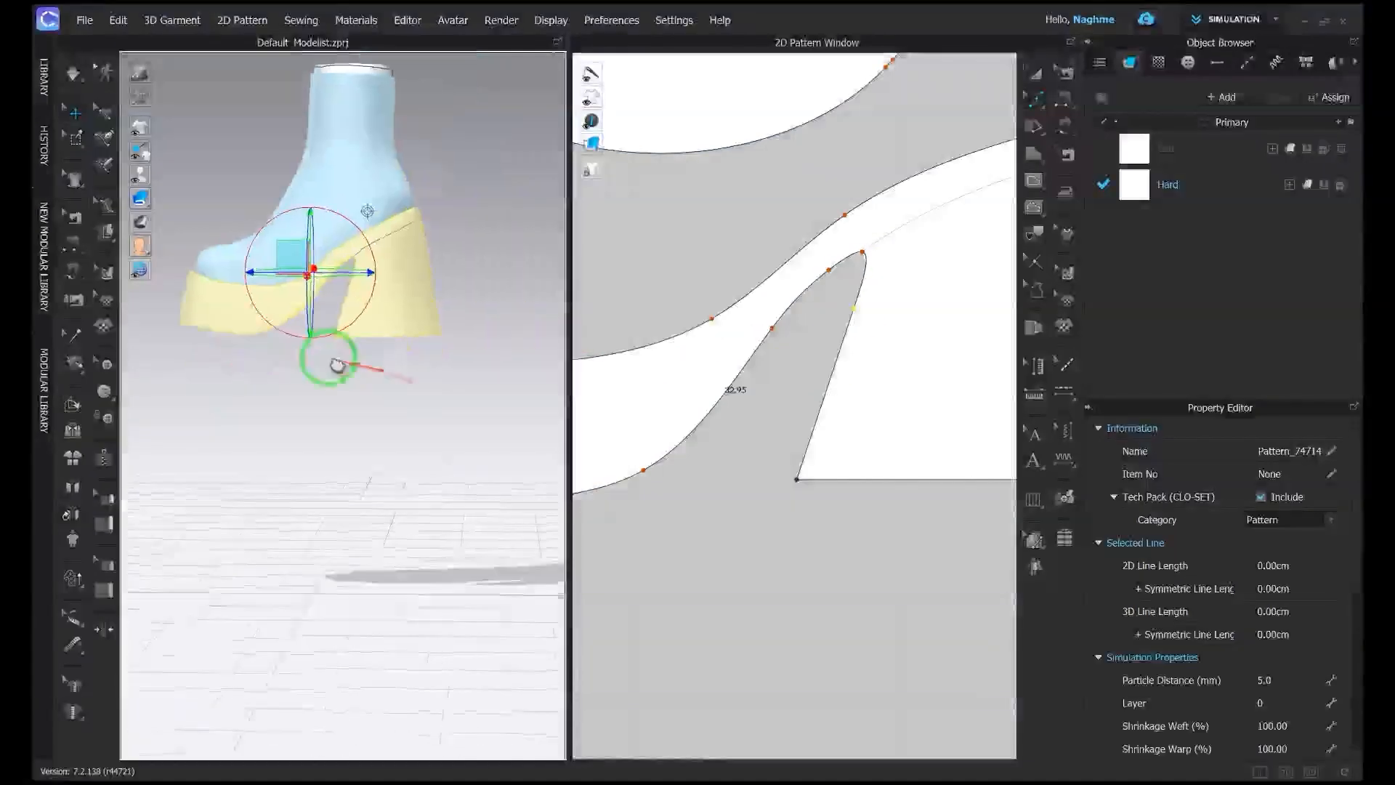
{"action": "middle_click_drag", "start_coordinate": [337, 364], "coordinate": [303, 360]}
{"action": "scroll", "coordinate": [358, 361], "scroll_direction": "down", "scroll_amount": 3}
{"action": "left_click", "coordinate": [640, 300]}
{"action": "right_click_drag", "start_coordinate": [269, 358], "coordinate": [552, 305]}
Step: Layer-clone the sole pattern and place the copy directly below the original in the 2D layout
{"action": "scroll", "coordinate": [704, 320], "scroll_direction": "down", "scroll_amount": 6}
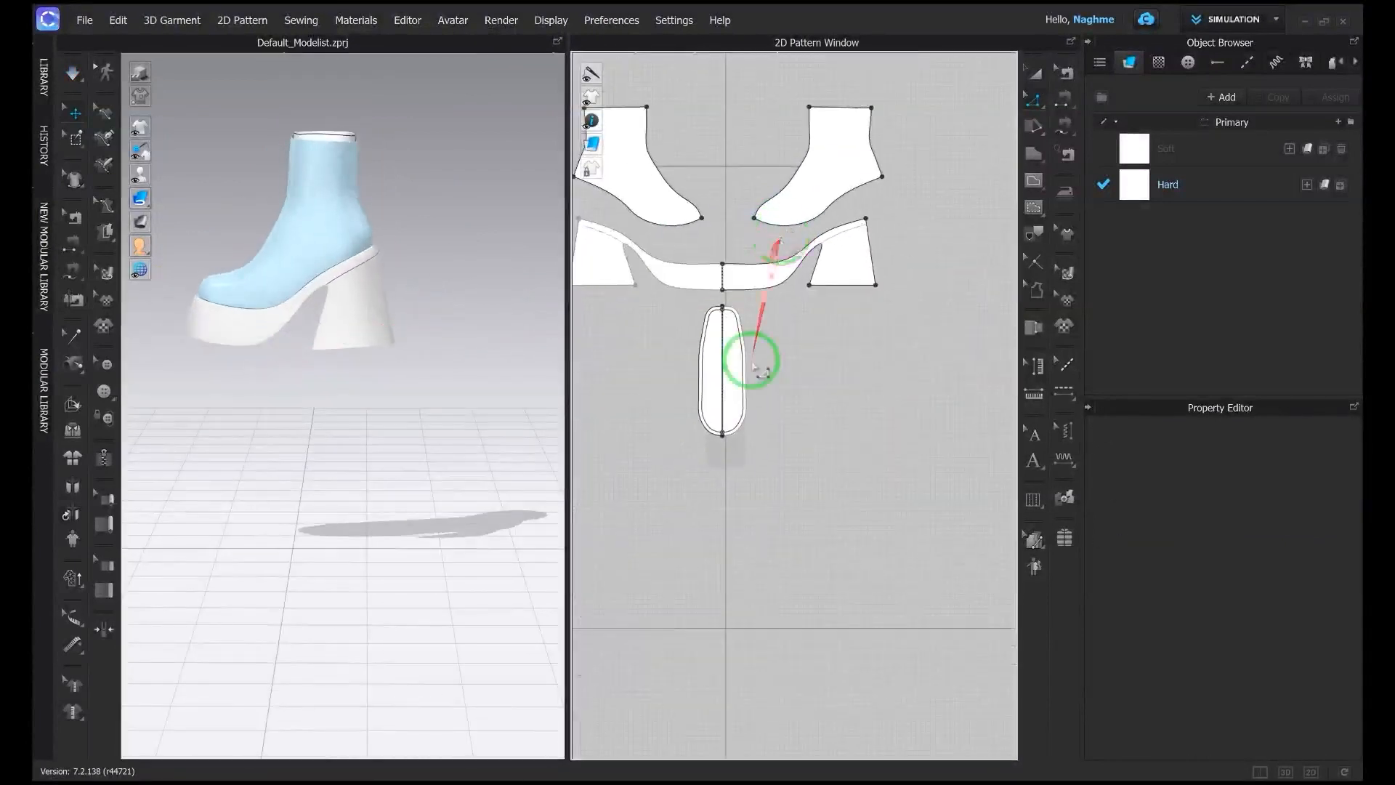
{"action": "left_click", "coordinate": [734, 365]}
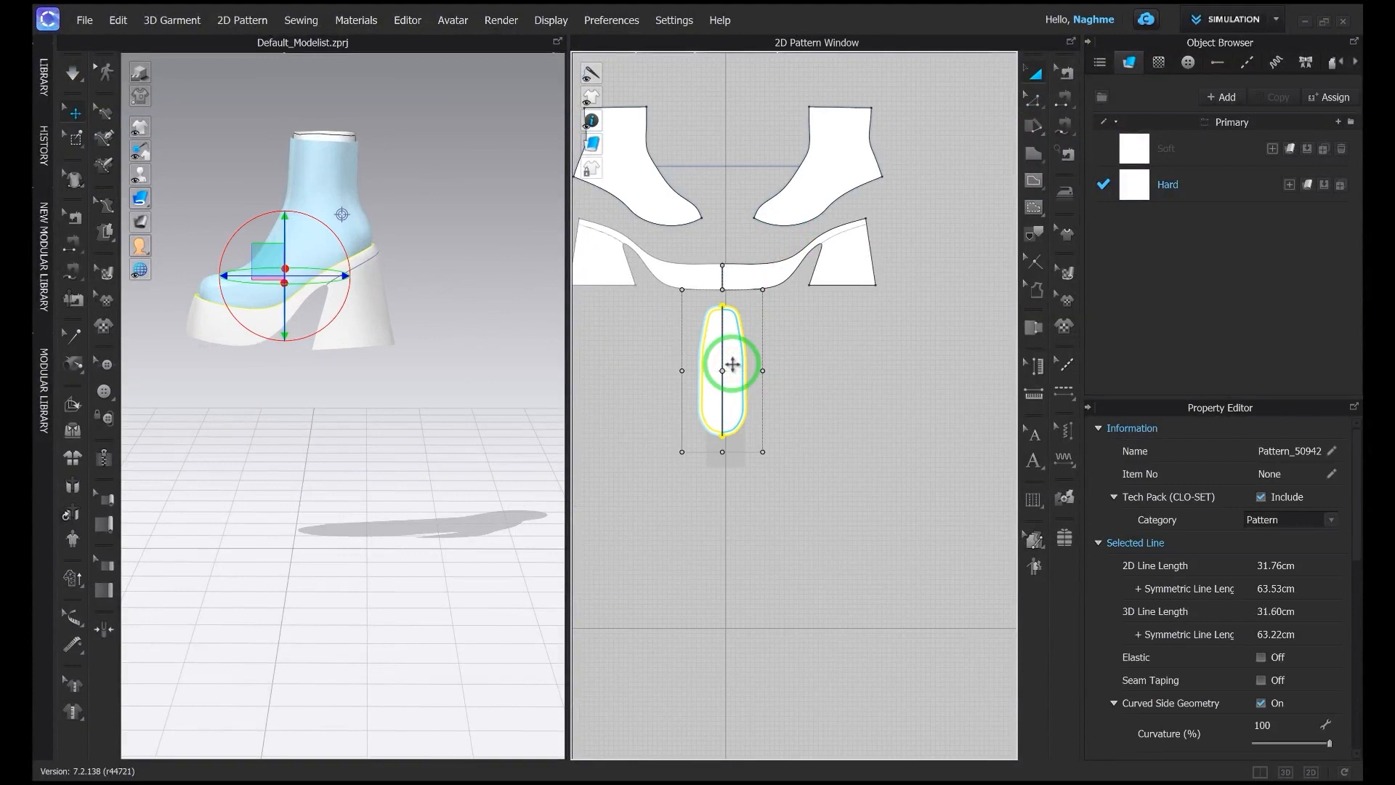
{"action": "right_click", "coordinate": [730, 364]}
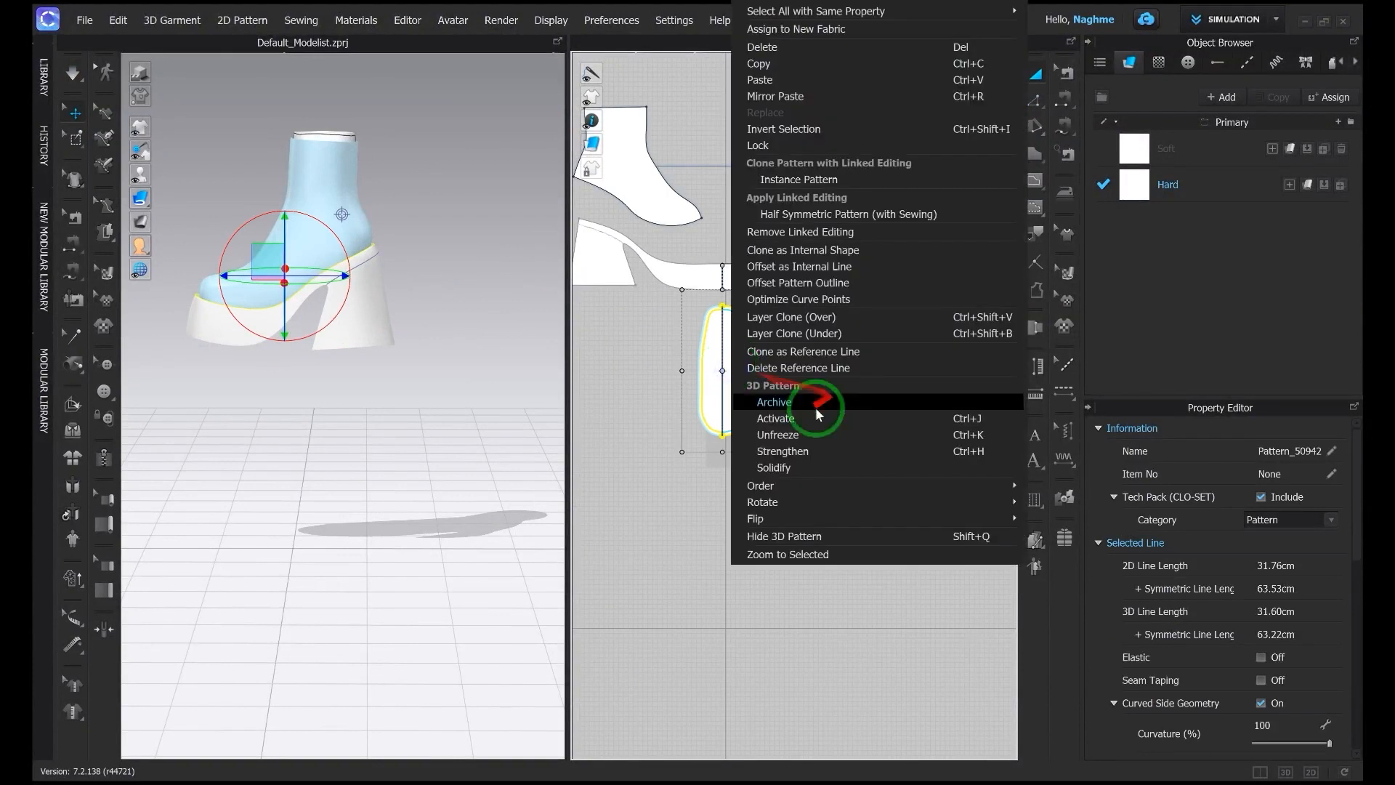
{"action": "left_click", "coordinate": [815, 243]}
{"action": "left_click", "coordinate": [728, 527]}
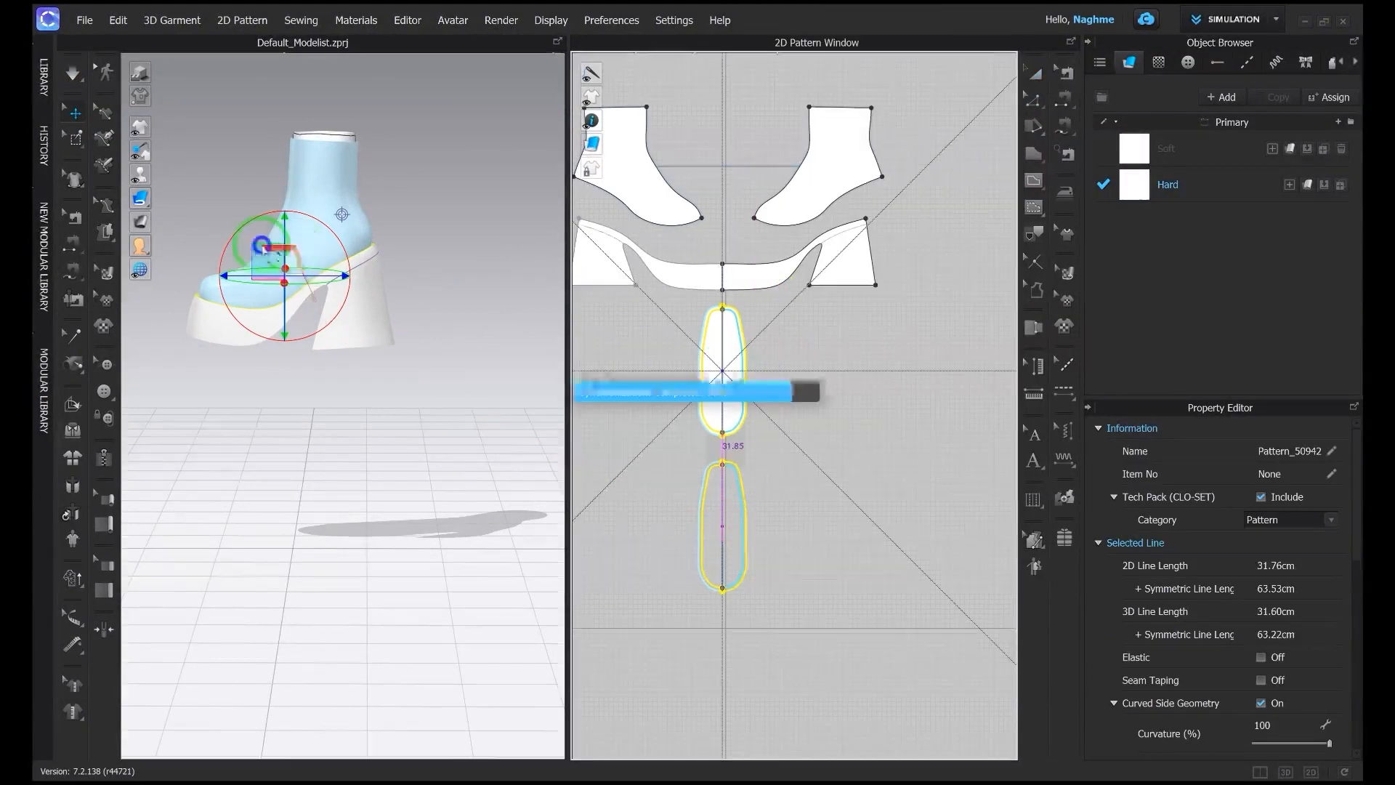
{"action": "left_click", "coordinate": [737, 513]}
Step: Move the cloned sole down in 3D until it sits beneath the platform
{"action": "left_click", "coordinate": [288, 343]}
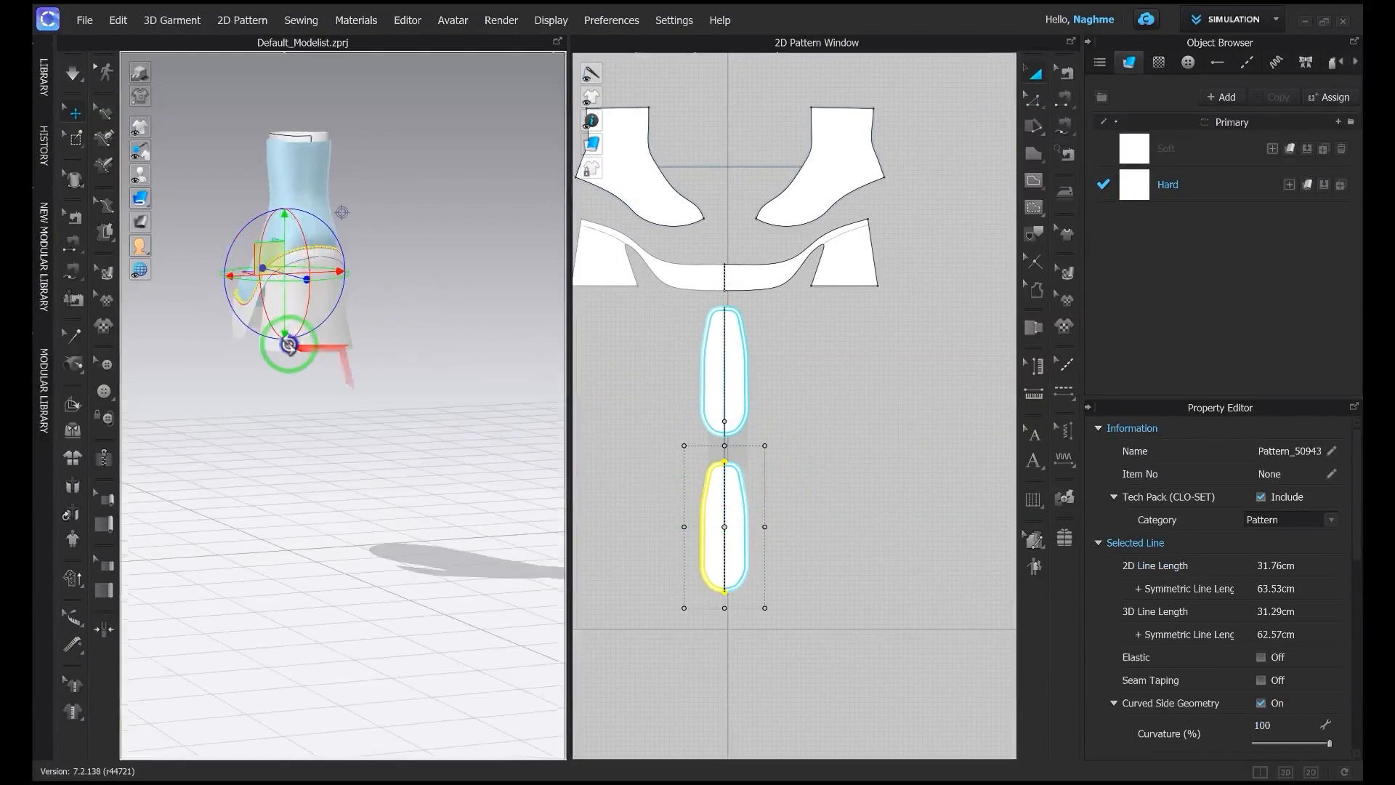
{"action": "left_click_drag", "start_coordinate": [286, 233], "coordinate": [297, 302]}
{"action": "right_click_drag", "start_coordinate": [298, 305], "coordinate": [400, 344]}
Step: Sew the cloned sole's outline to the strip's lower edge and simulate it into place
{"action": "key", "text": "b"}
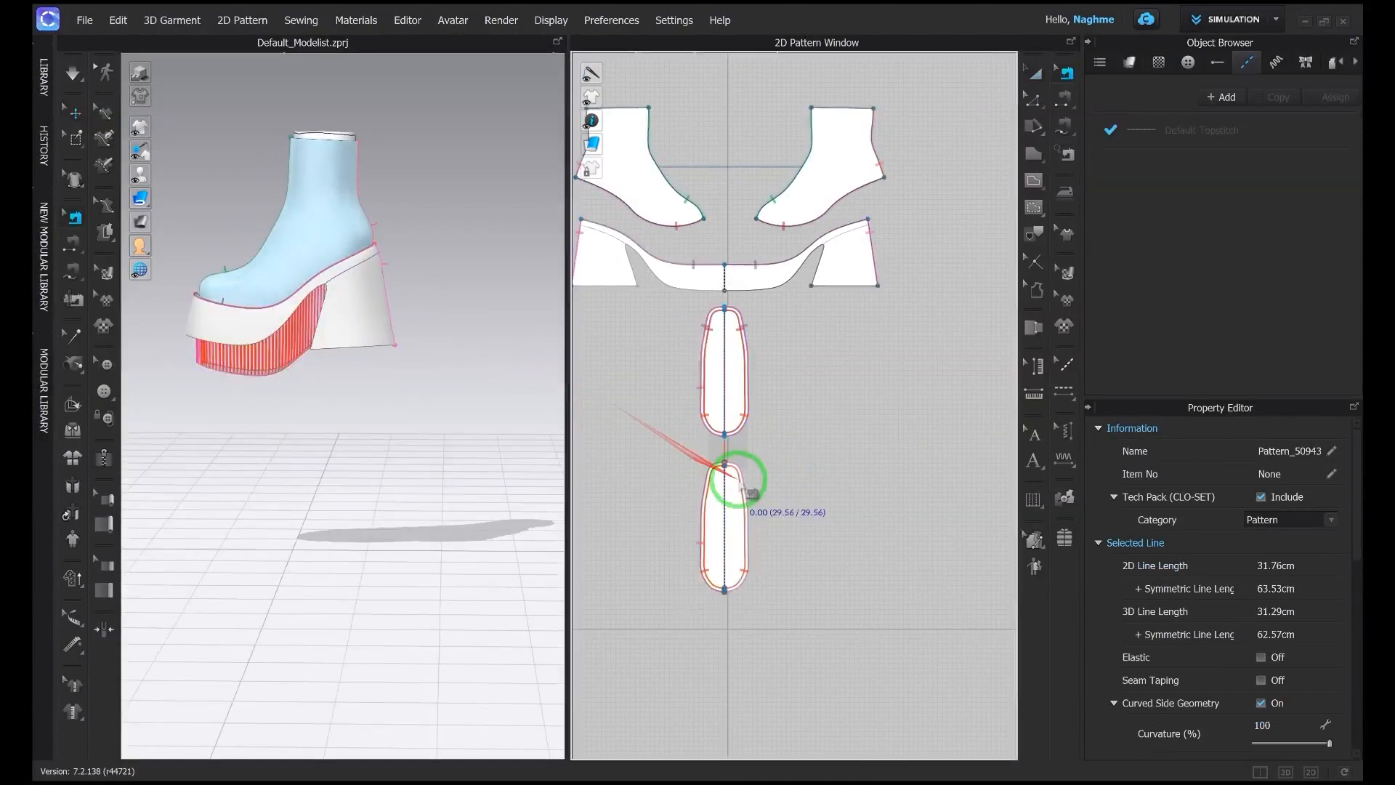
{"action": "left_click", "coordinate": [737, 479]}
{"action": "scroll", "coordinate": [736, 480], "scroll_direction": "up", "scroll_amount": 3}
{"action": "key", "text": "a"}
Step: Remove linked editing from the lower sole and apply Half Symmetric Pattern (with Sewing) to it
{"action": "left_click", "coordinate": [677, 448]}
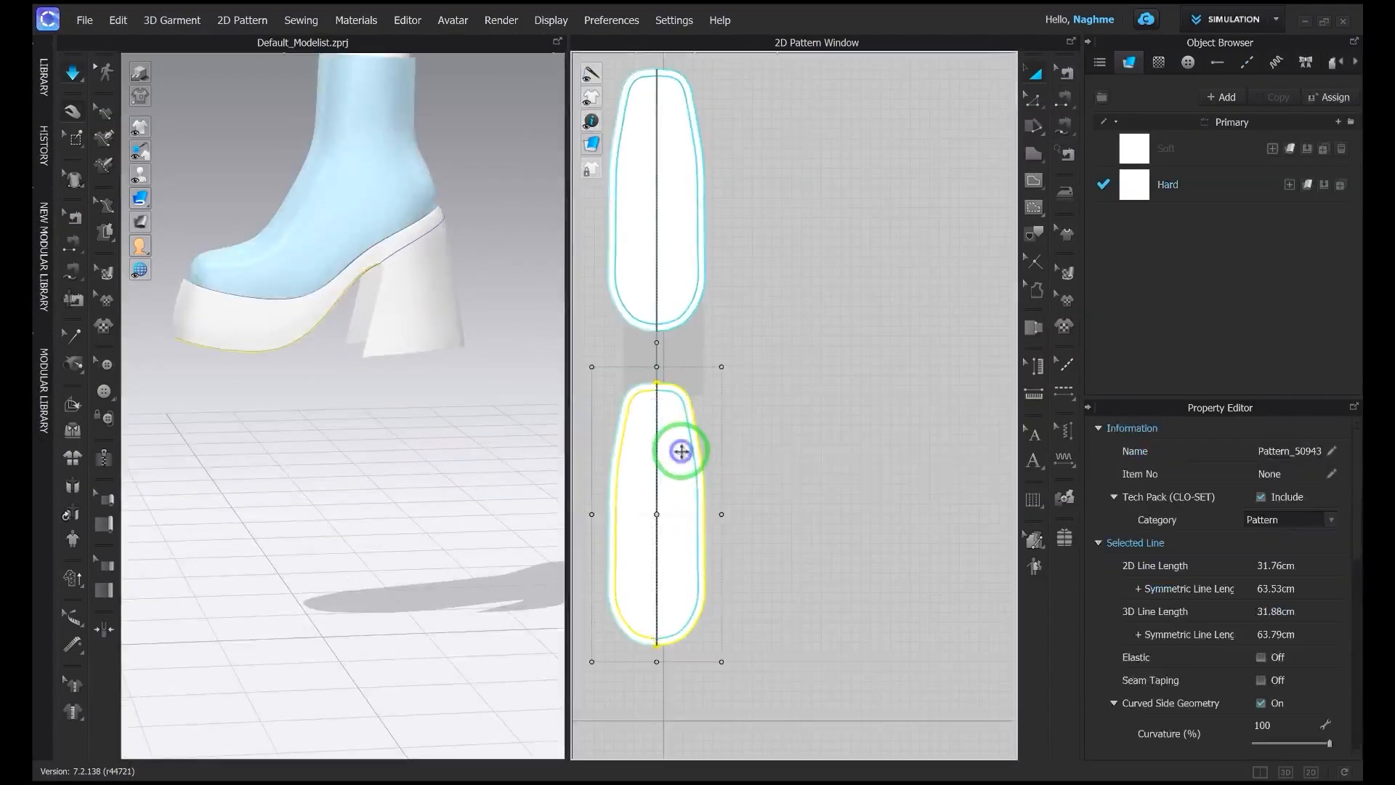
{"action": "right_click", "coordinate": [681, 449]}
{"action": "left_click", "coordinate": [743, 231]}
{"action": "right_click", "coordinate": [669, 419]}
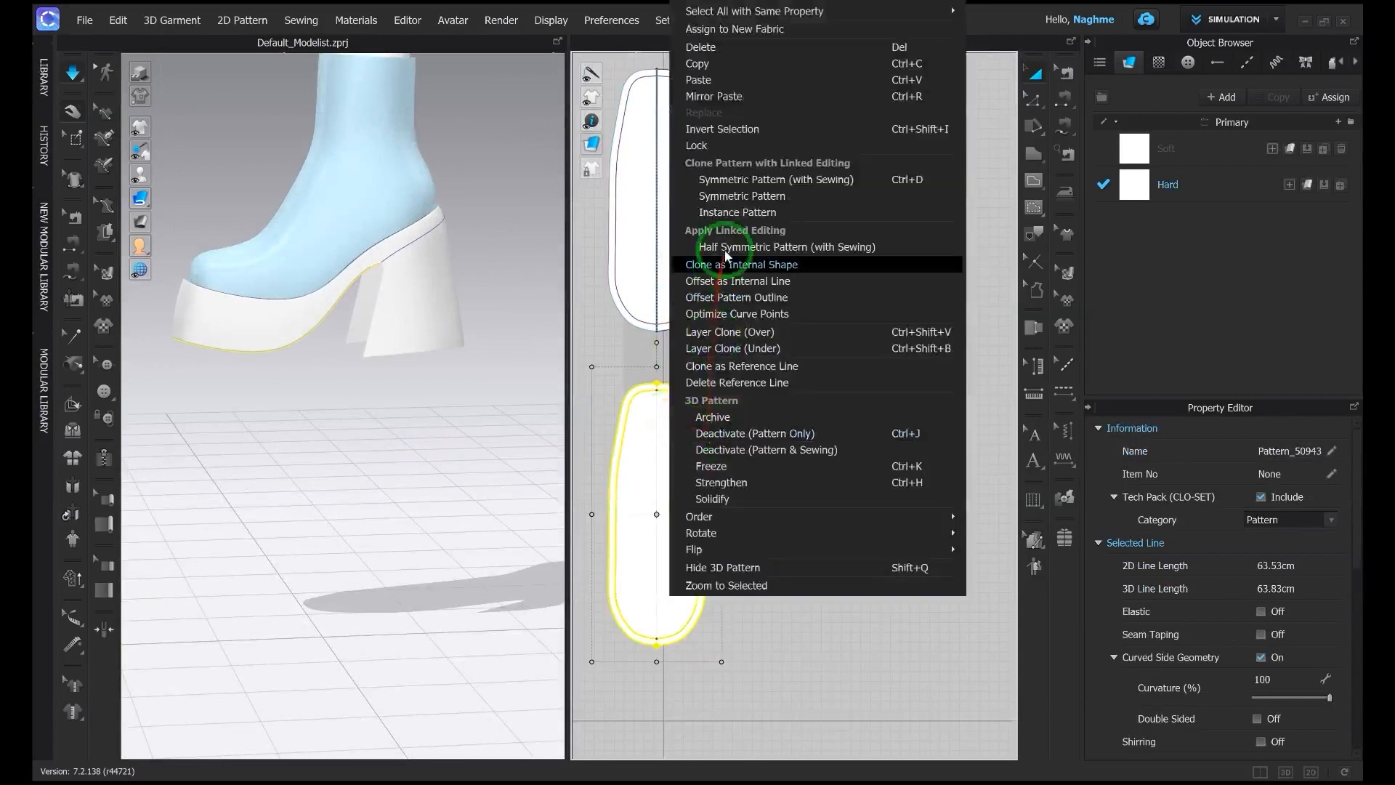
{"action": "left_click", "coordinate": [813, 399]}
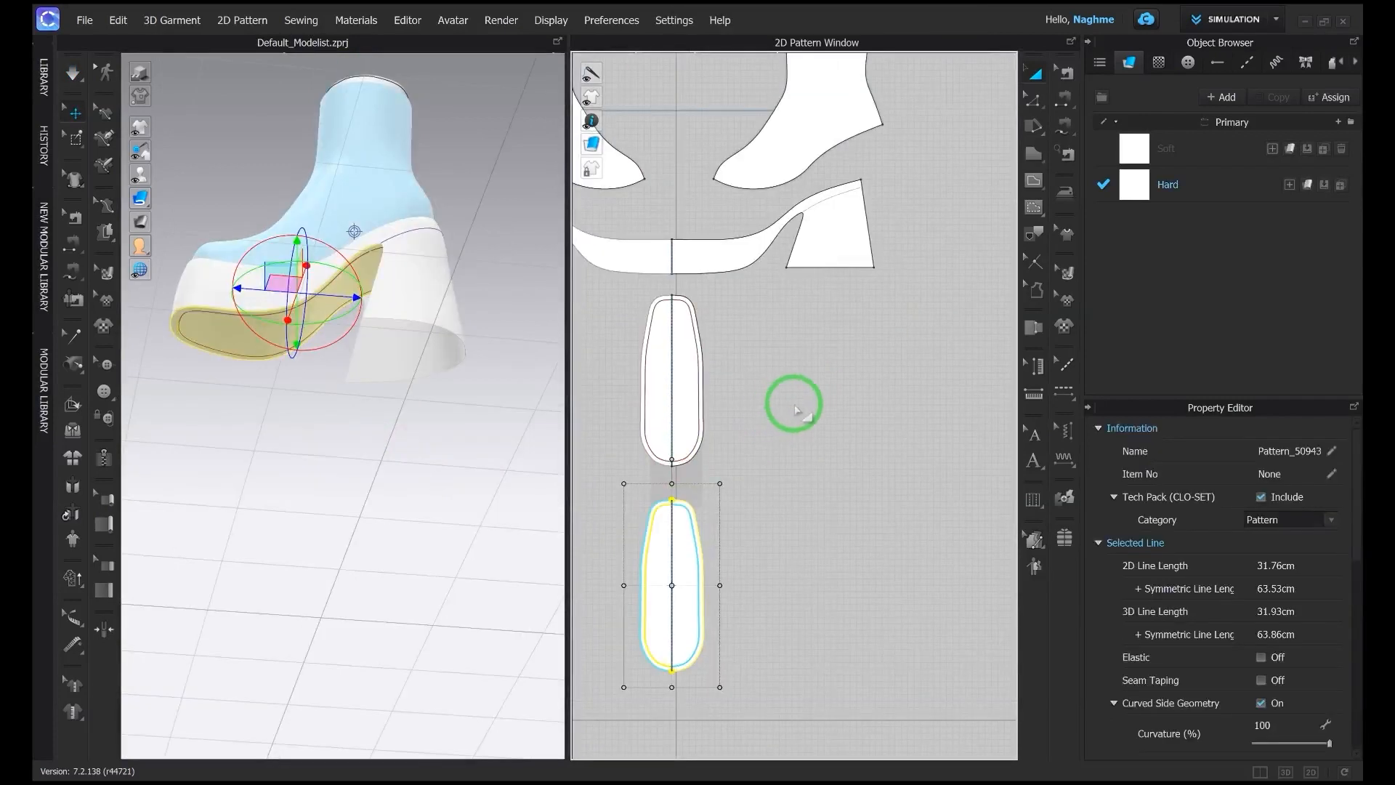
Step: Add a point 23 cm from the toe centre on both the strip's lower edge and the lower sole's outline
{"action": "left_click", "coordinate": [772, 244]}
{"action": "key", "text": "Escape"}
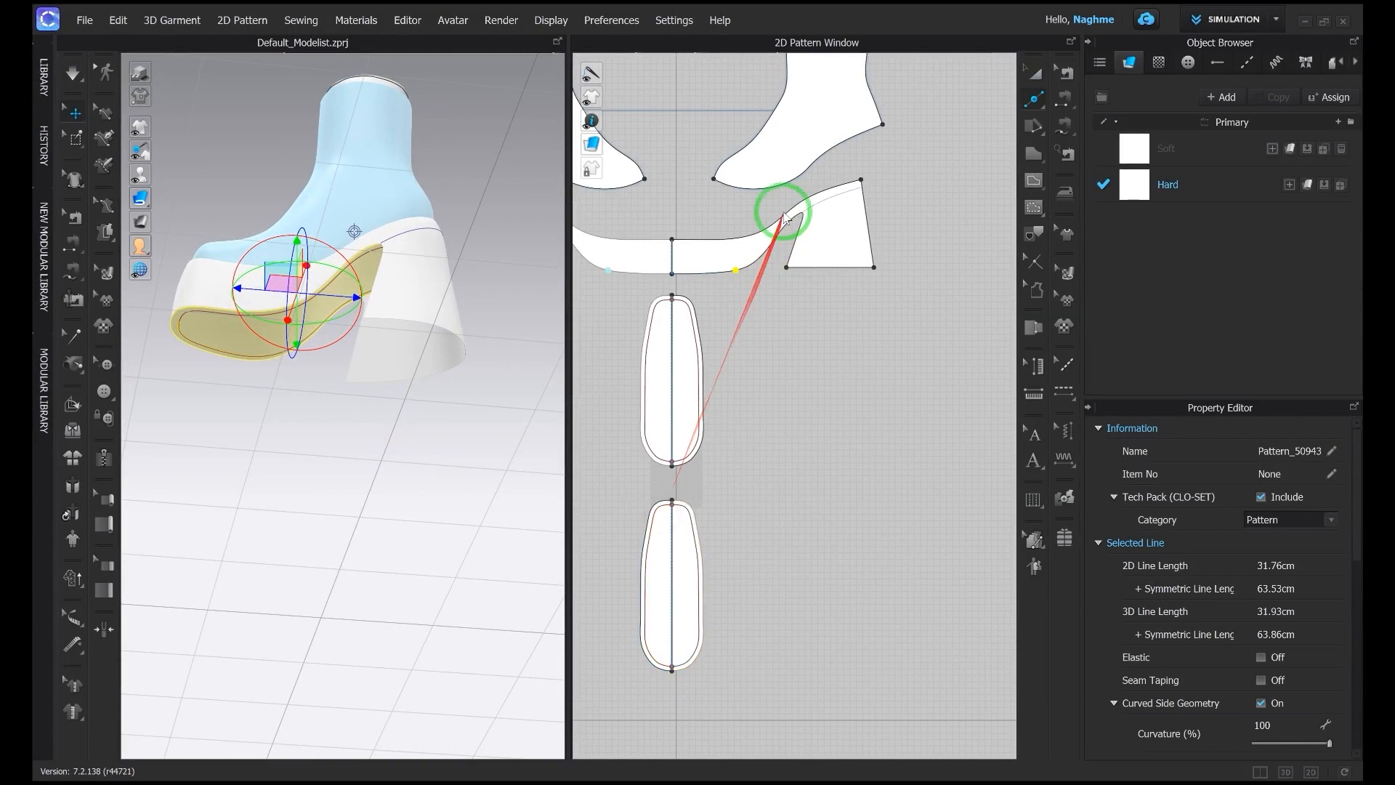
{"action": "left_click", "coordinate": [700, 274]}
{"action": "type", "text": "2"}
{"action": "key", "text": "Escape"}
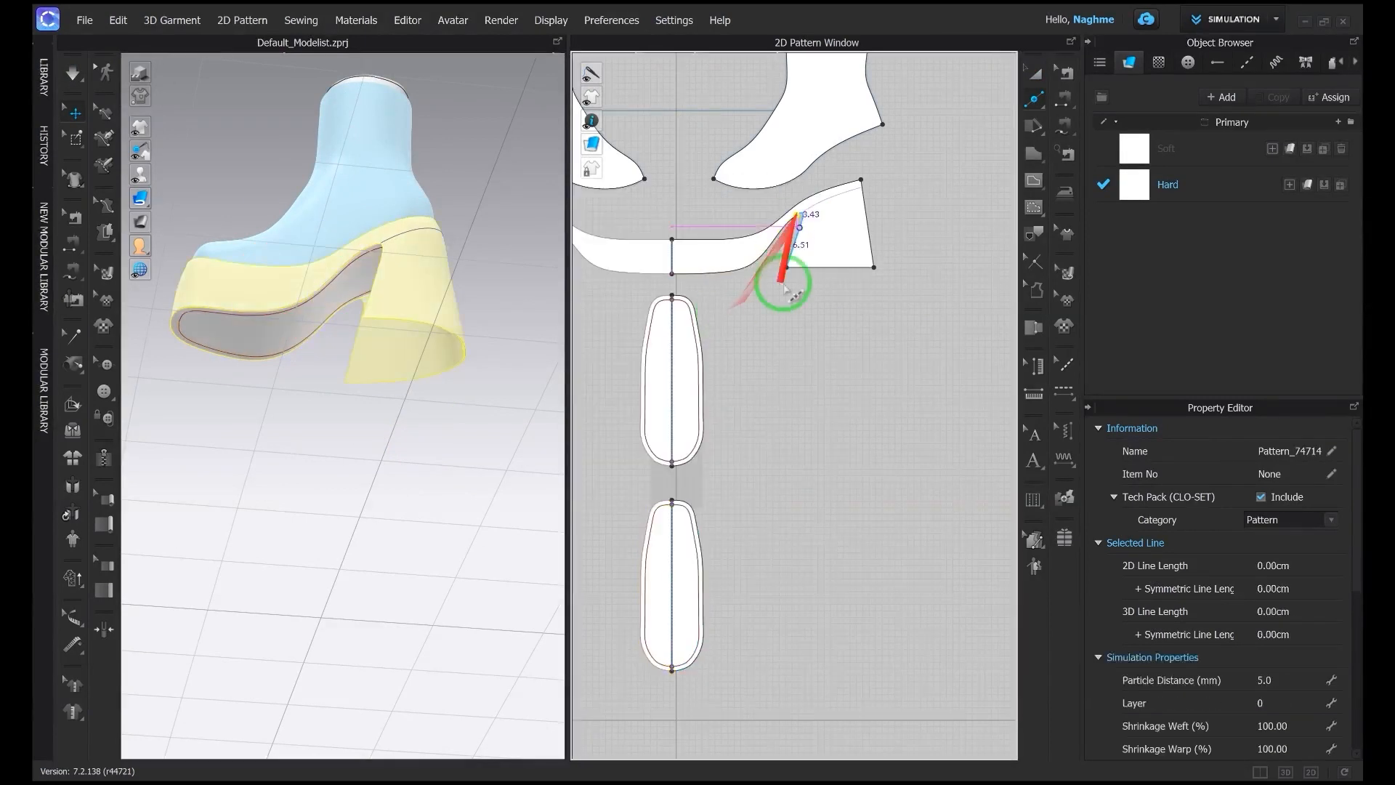
{"action": "left_click", "coordinate": [693, 505]}
{"action": "type", "text": "23"}
{"action": "left_click", "coordinate": [641, 520]}
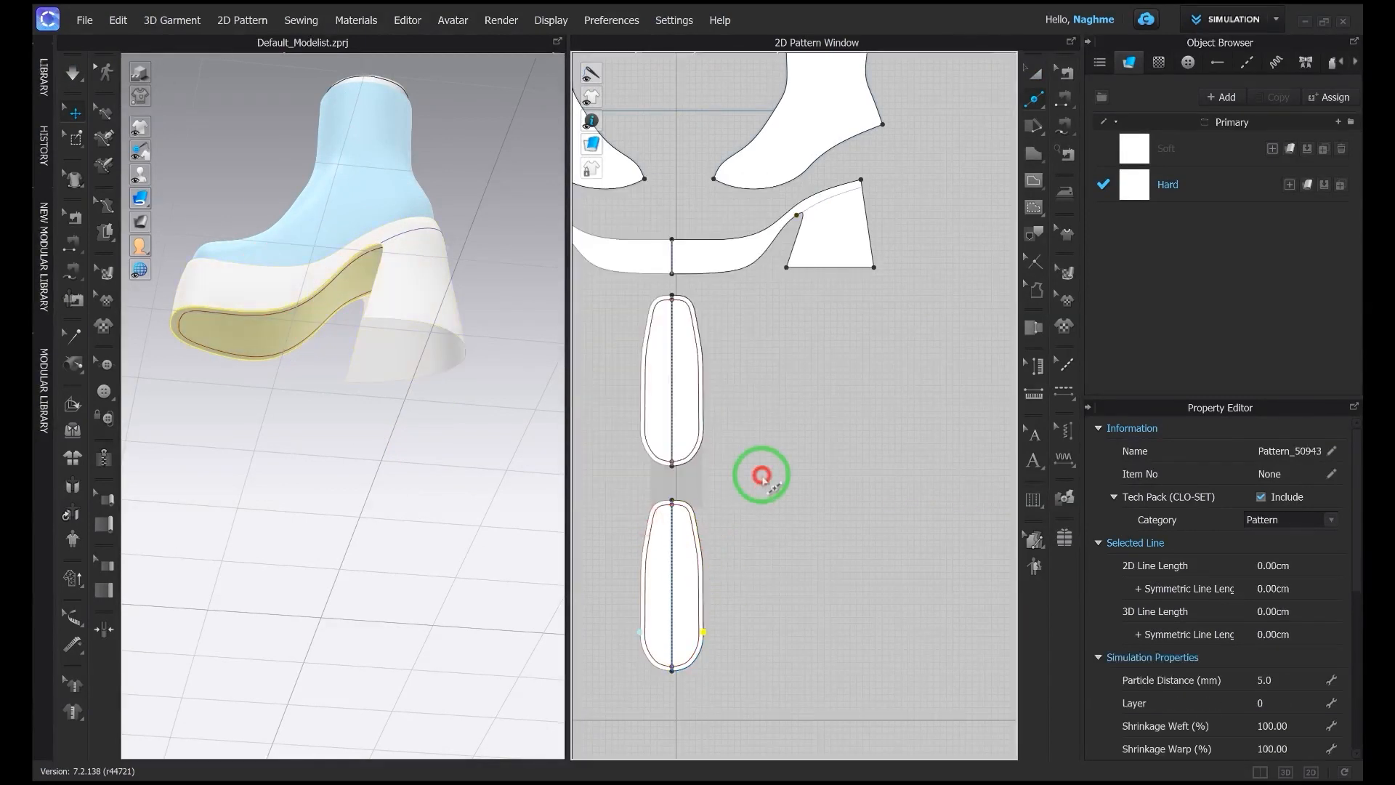
Step: Resew the strip's lower edge to the lower sole's outline along the 23 cm segments
{"action": "left_click", "coordinate": [736, 503]}
{"action": "right_click_drag", "start_coordinate": [342, 404], "coordinate": [405, 398]}
{"action": "right_click_drag", "start_coordinate": [815, 425], "coordinate": [834, 373]}
{"action": "key", "text": "a"}
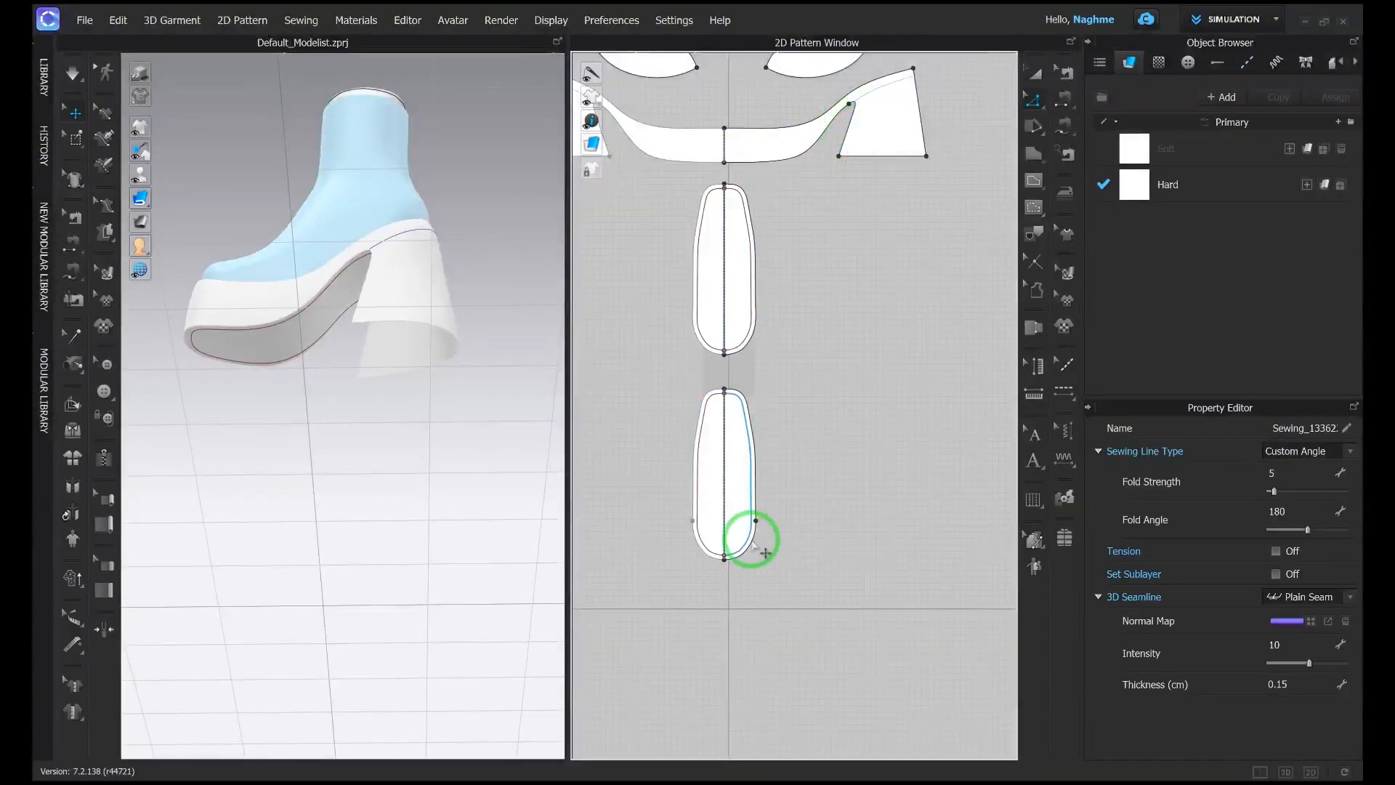
Step: Delete all curve points from the lower sole's outline segments behind the 23 cm point
{"action": "scroll", "coordinate": [752, 541], "scroll_direction": "up", "scroll_amount": 5}
{"action": "right_click", "coordinate": [732, 523]}
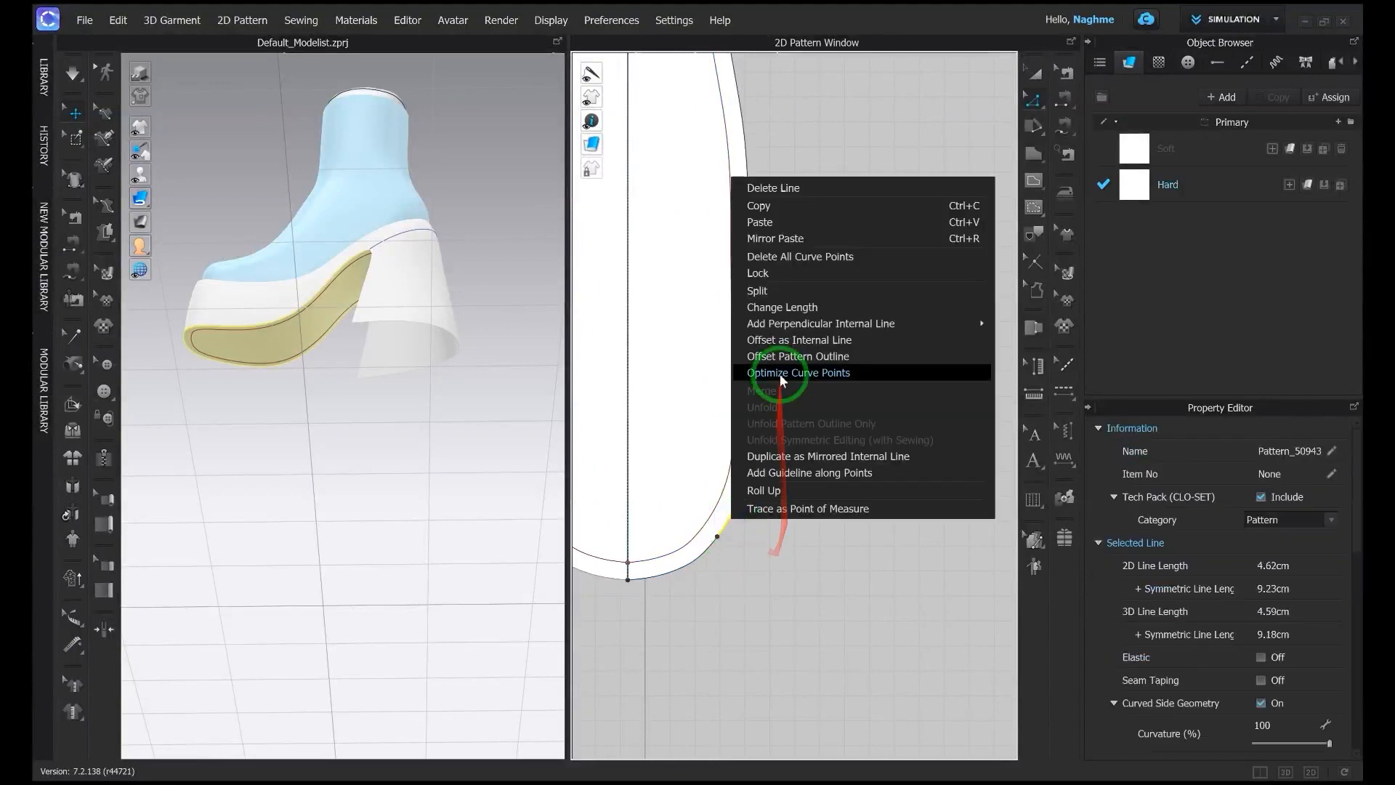
{"action": "left_click", "coordinate": [783, 272]}
{"action": "right_click", "coordinate": [737, 496]}
{"action": "left_click", "coordinate": [796, 249]}
{"action": "right_click", "coordinate": [681, 575]}
{"action": "right_click", "coordinate": [674, 573]}
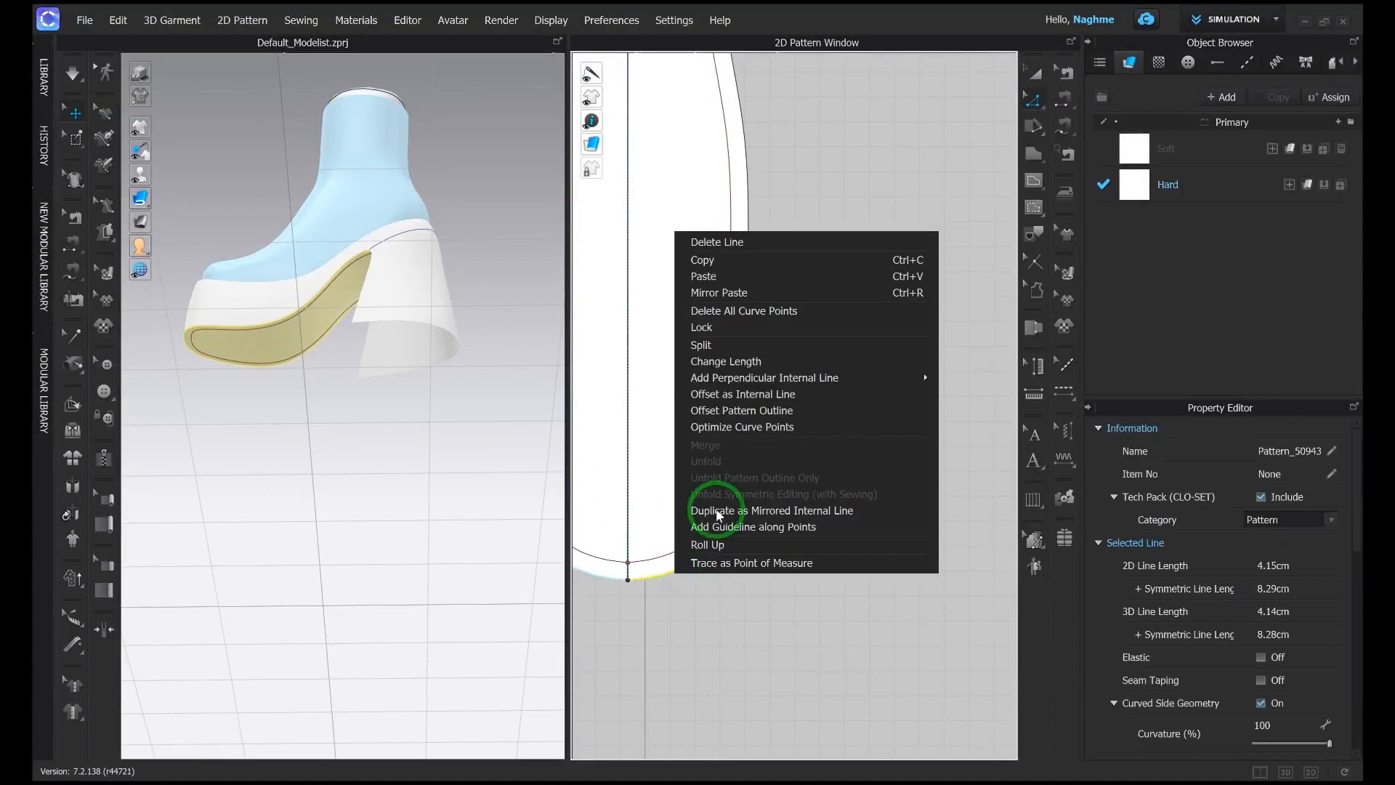
{"action": "left_click", "coordinate": [726, 333]}
Step: Move the lower sole's rear side corners down to extend the pattern beyond its rounded end
{"action": "scroll", "coordinate": [747, 498], "scroll_direction": "down", "scroll_amount": 3}
{"action": "left_click_drag", "start_coordinate": [716, 414], "coordinate": [715, 492]}
{"action": "scroll", "coordinate": [768, 304], "scroll_direction": "down", "scroll_amount": 3}
Step: Set the length of the lower sole's extended side segment to 9.94 cm with direction End, matching the heel's front edge
{"action": "middle_click_drag", "start_coordinate": [767, 305], "coordinate": [710, 576]}
{"action": "middle_click_drag", "start_coordinate": [744, 280], "coordinate": [796, 587]}
{"action": "left_click", "coordinate": [860, 279]}
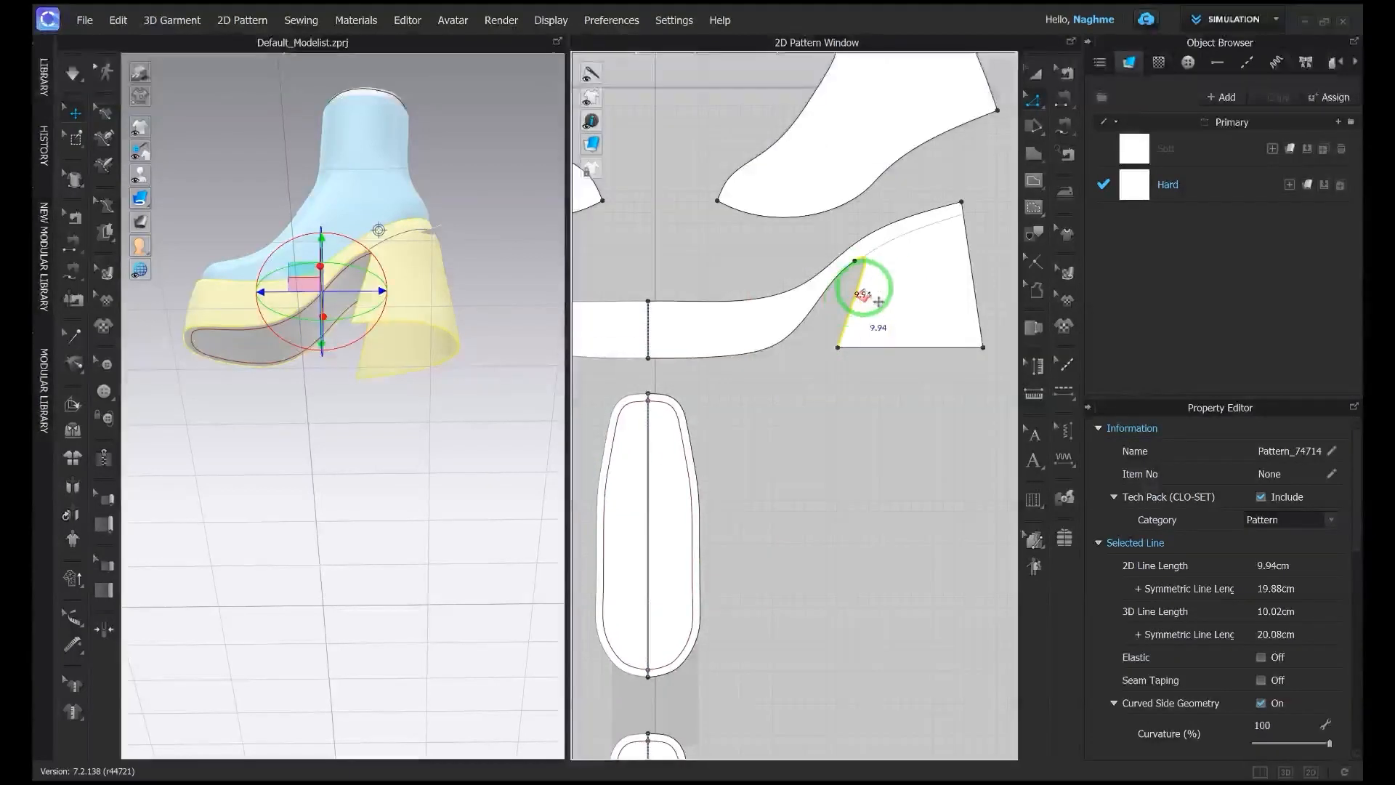
{"action": "scroll", "coordinate": [803, 496], "scroll_direction": "down", "scroll_amount": 3}
{"action": "middle_click_drag", "start_coordinate": [803, 496], "coordinate": [816, 234]}
{"action": "scroll", "coordinate": [783, 469], "scroll_direction": "up", "scroll_amount": 4}
{"action": "right_click", "coordinate": [744, 491]}
{"action": "left_click", "coordinate": [816, 293]}
{"action": "type", "text": "9.94"}
{"action": "left_click", "coordinate": [757, 361]}
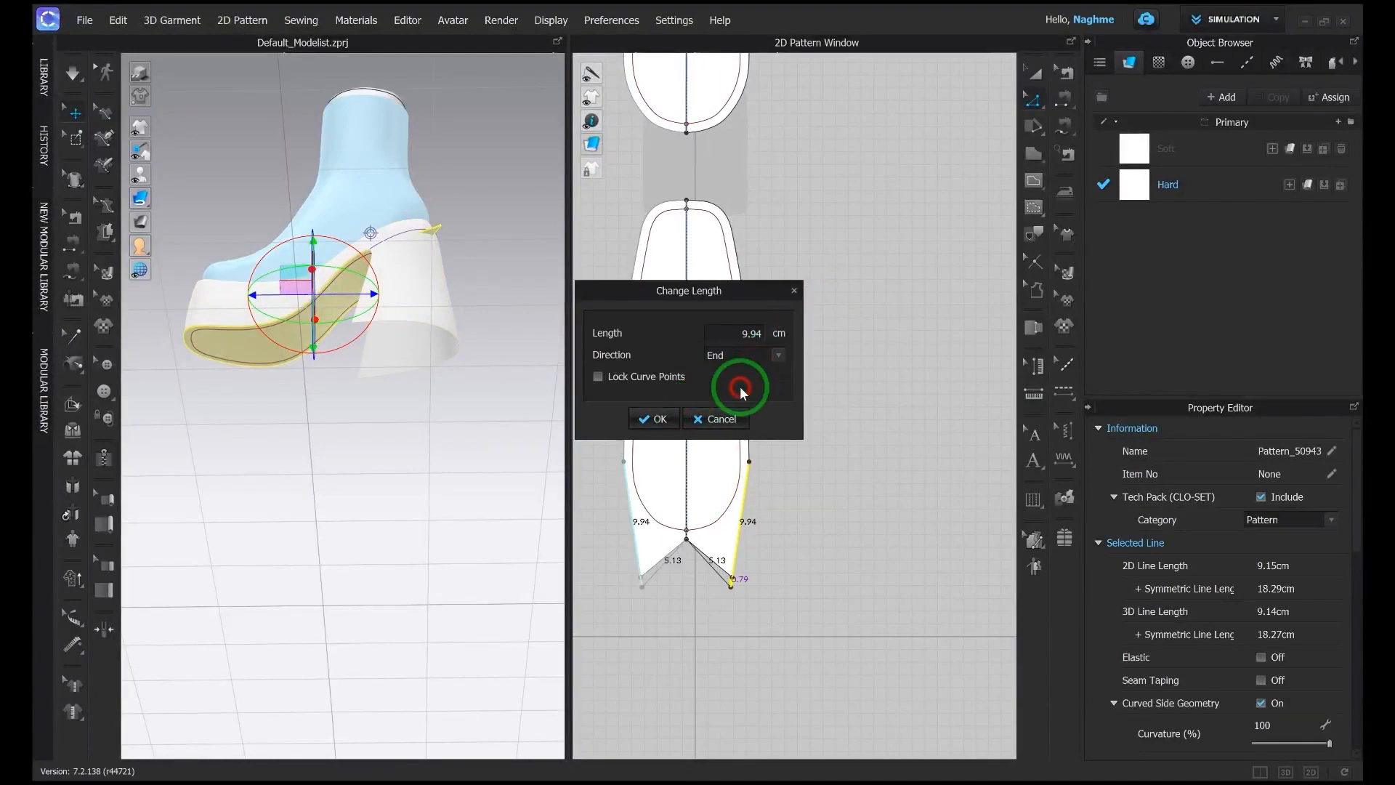
{"action": "key", "text": "Return"}
Step: Move the lower sole's rear centre point down to give the extension a straight end
{"action": "scroll", "coordinate": [728, 585], "scroll_direction": "up", "scroll_amount": 3}
{"action": "left_click_drag", "start_coordinate": [681, 422], "coordinate": [689, 505]}
{"action": "left_click", "coordinate": [835, 452]}
{"action": "scroll", "coordinate": [799, 445], "scroll_direction": "down", "scroll_amount": 2}
{"action": "scroll", "coordinate": [386, 393], "scroll_direction": "down", "scroll_amount": 1}
Step: Move the extended lower sole down in 3D, clear of the platform
{"action": "middle_click_drag", "start_coordinate": [386, 394], "coordinate": [342, 477]}
{"action": "scroll", "coordinate": [687, 501], "scroll_direction": "down", "scroll_amount": 5}
{"action": "scroll", "coordinate": [728, 363], "scroll_direction": "up", "scroll_amount": 2}
{"action": "left_click_drag", "start_coordinate": [729, 363], "coordinate": [377, 461]}
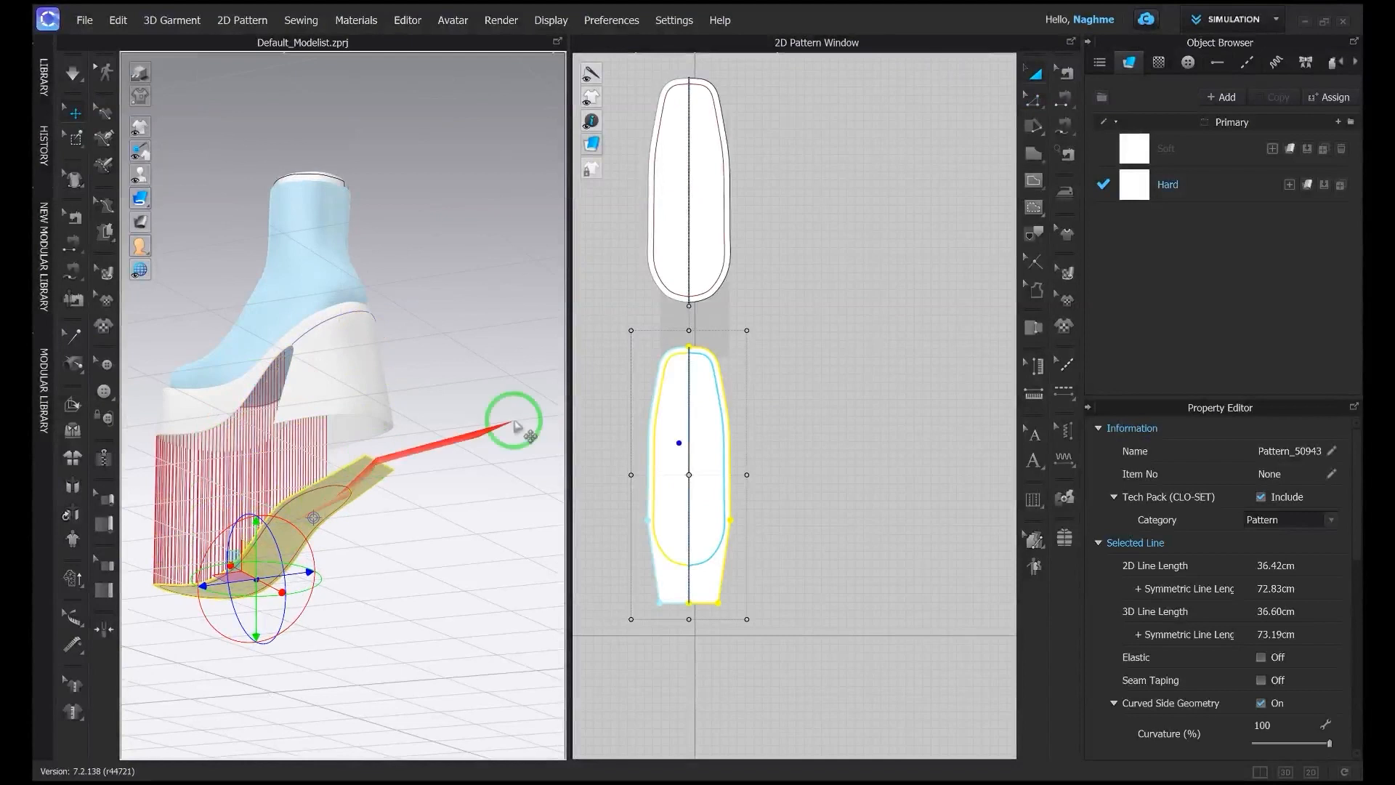
Step: Sew the 9.94 cm side edge of the lower sole's extension to the heel's front edge
{"action": "key", "text": "n"}
{"action": "left_click", "coordinate": [730, 544]}
{"action": "scroll", "coordinate": [790, 417], "scroll_direction": "down", "scroll_amount": 6}
{"action": "scroll", "coordinate": [814, 279], "scroll_direction": "up", "scroll_amount": 7}
{"action": "left_click", "coordinate": [810, 266]}
{"action": "key", "text": "a"}
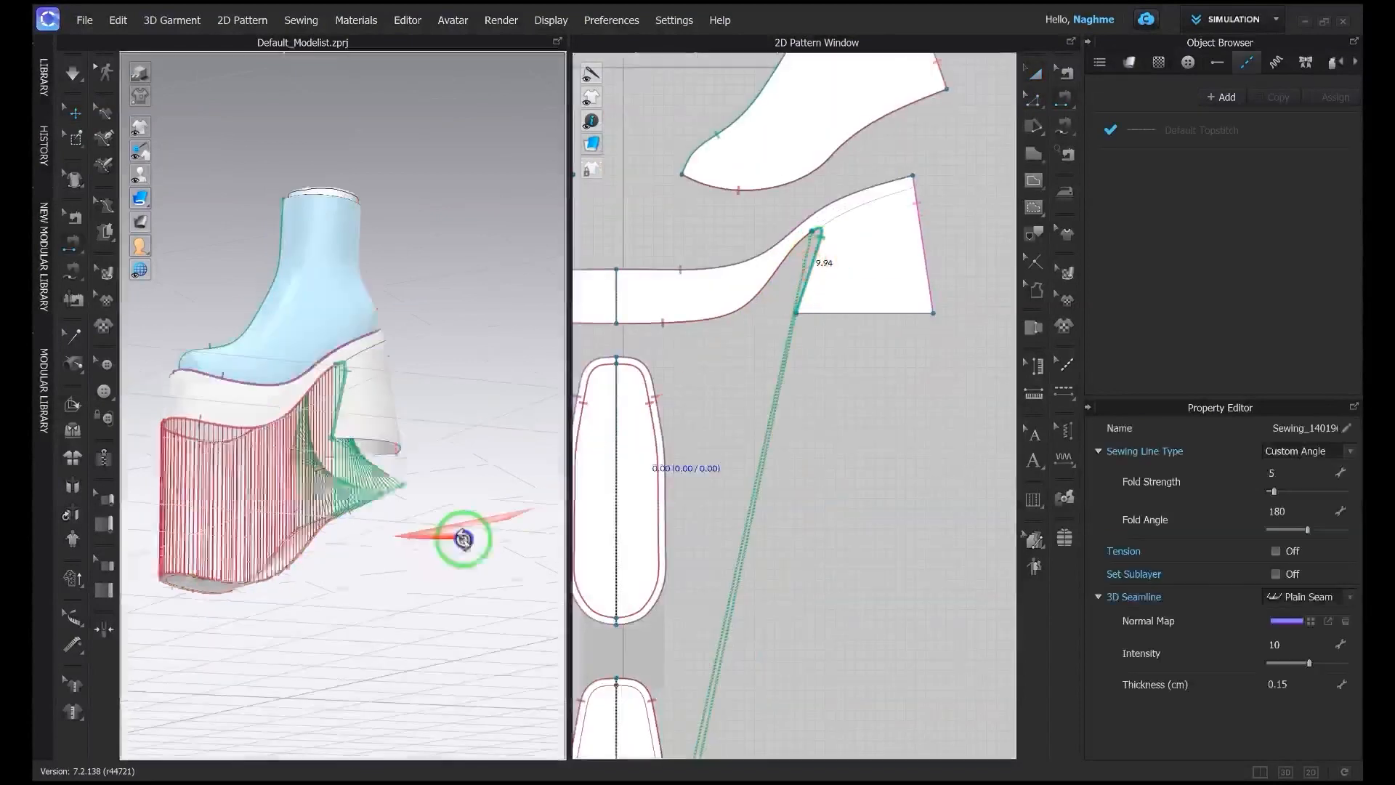
Step: Freeze the platform strip with its heel and simulate to pull the lower sole against it
{"action": "left_click", "coordinate": [849, 276]}
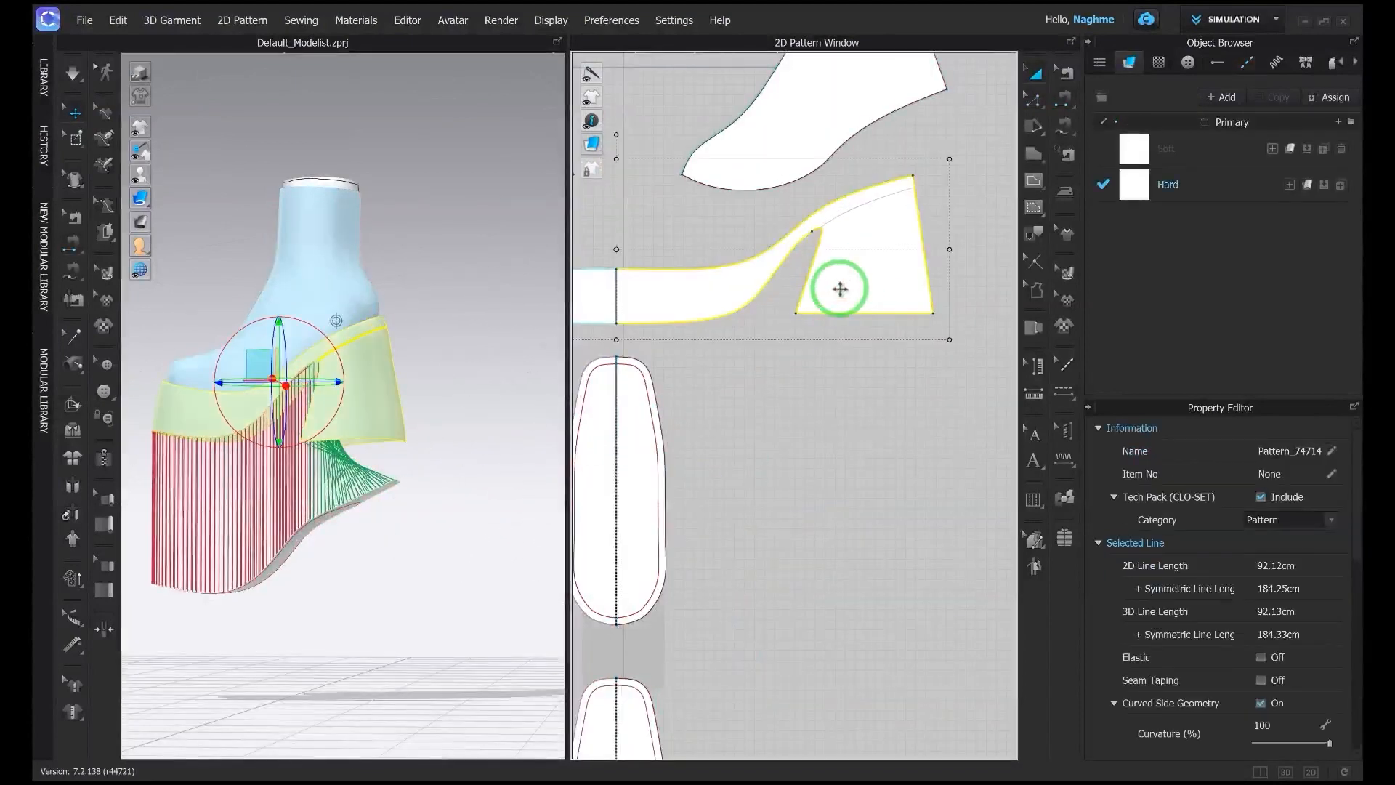
{"action": "right_click_drag", "start_coordinate": [436, 341], "coordinate": [324, 416]}
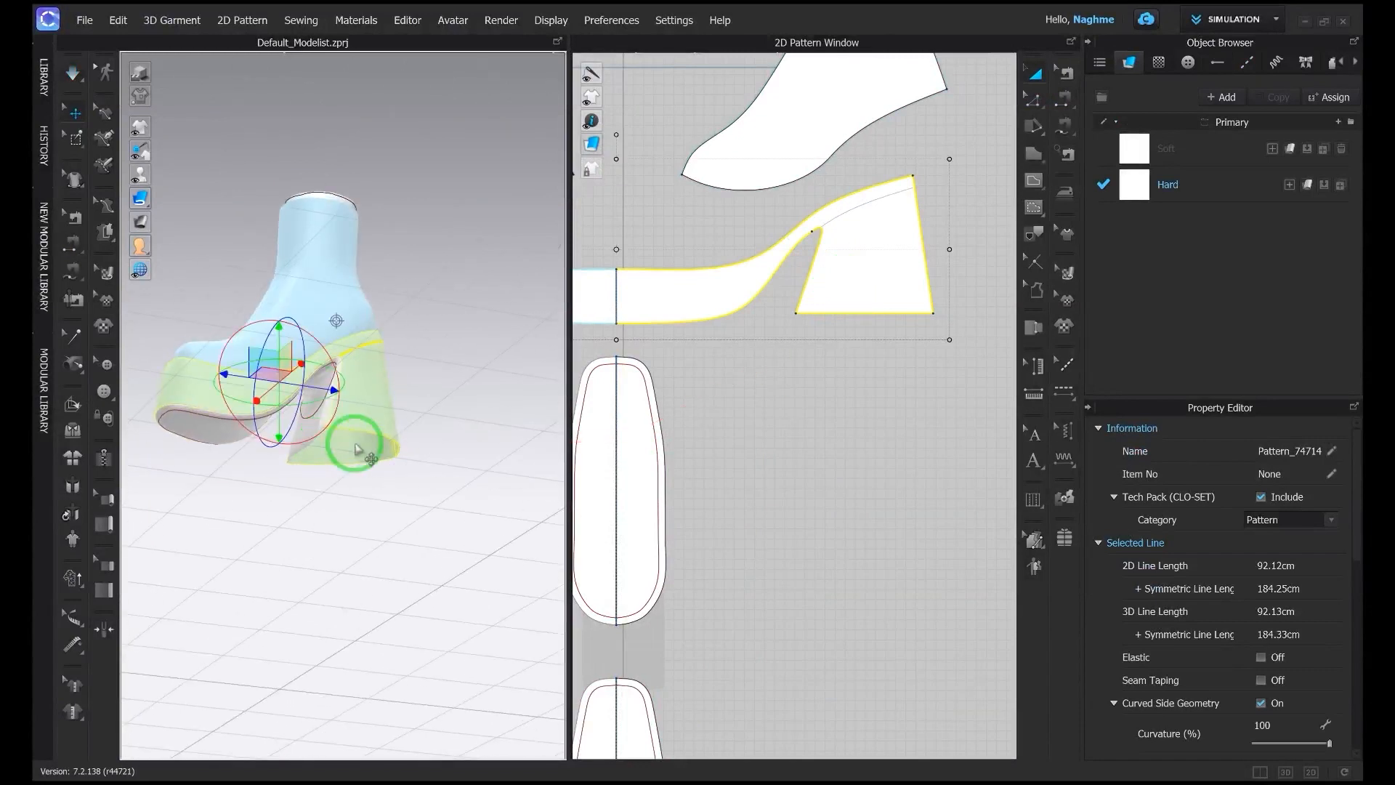
Step: Set fold strength 50 and fold angle 90 on the seams joining the lower sole to the strip and heel front
{"action": "key", "text": "b"}
{"action": "left_click", "coordinate": [771, 282]}
{"action": "left_click", "coordinate": [1304, 510]}
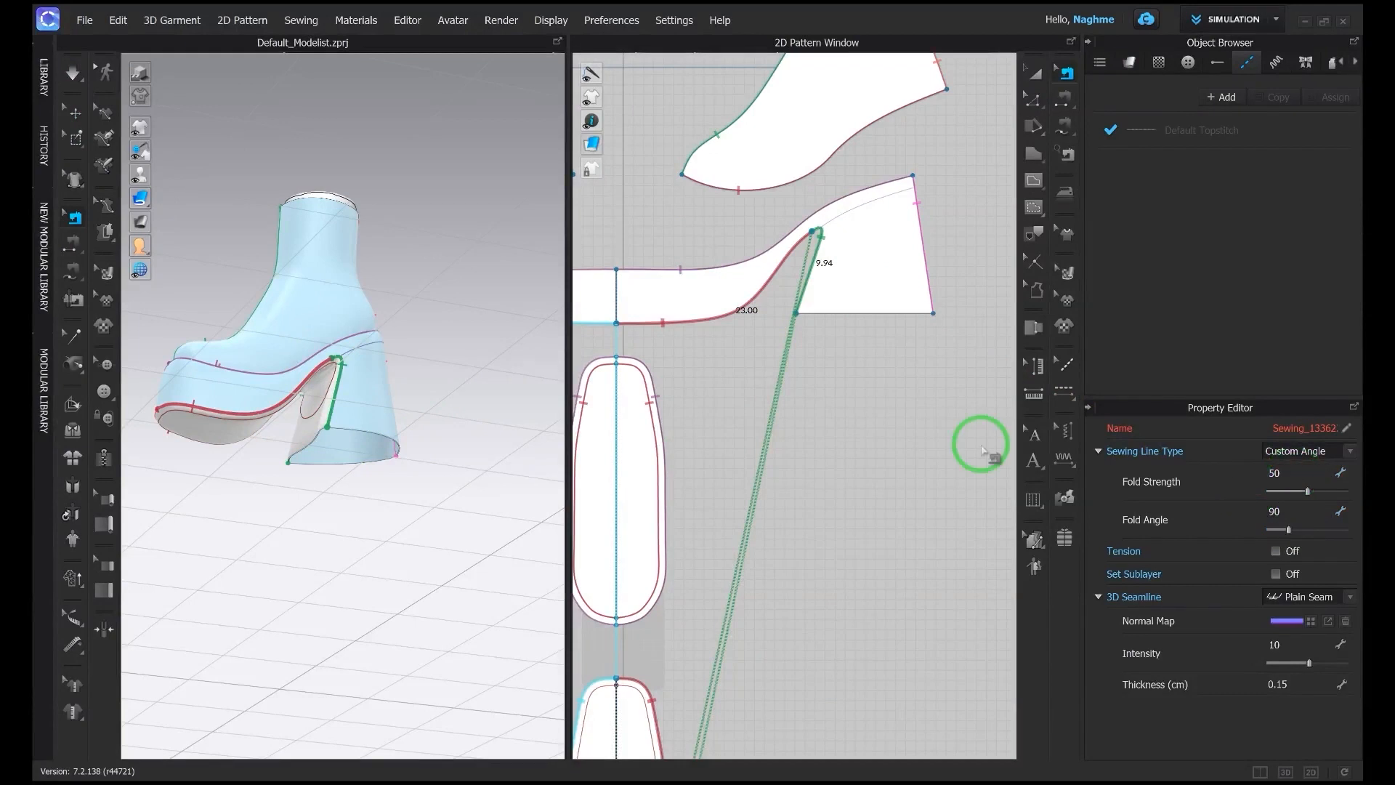
{"action": "right_click_drag", "start_coordinate": [336, 446], "coordinate": [385, 445]}
{"action": "key", "text": "b"}
Step: Assign the Soft fabric to the extended lower sole pattern
{"action": "key", "text": "a"}
{"action": "scroll", "coordinate": [683, 290], "scroll_direction": "down", "scroll_amount": 4}
{"action": "middle_click_drag", "start_coordinate": [713, 336], "coordinate": [729, 295]}
{"action": "left_click", "coordinate": [675, 488]}
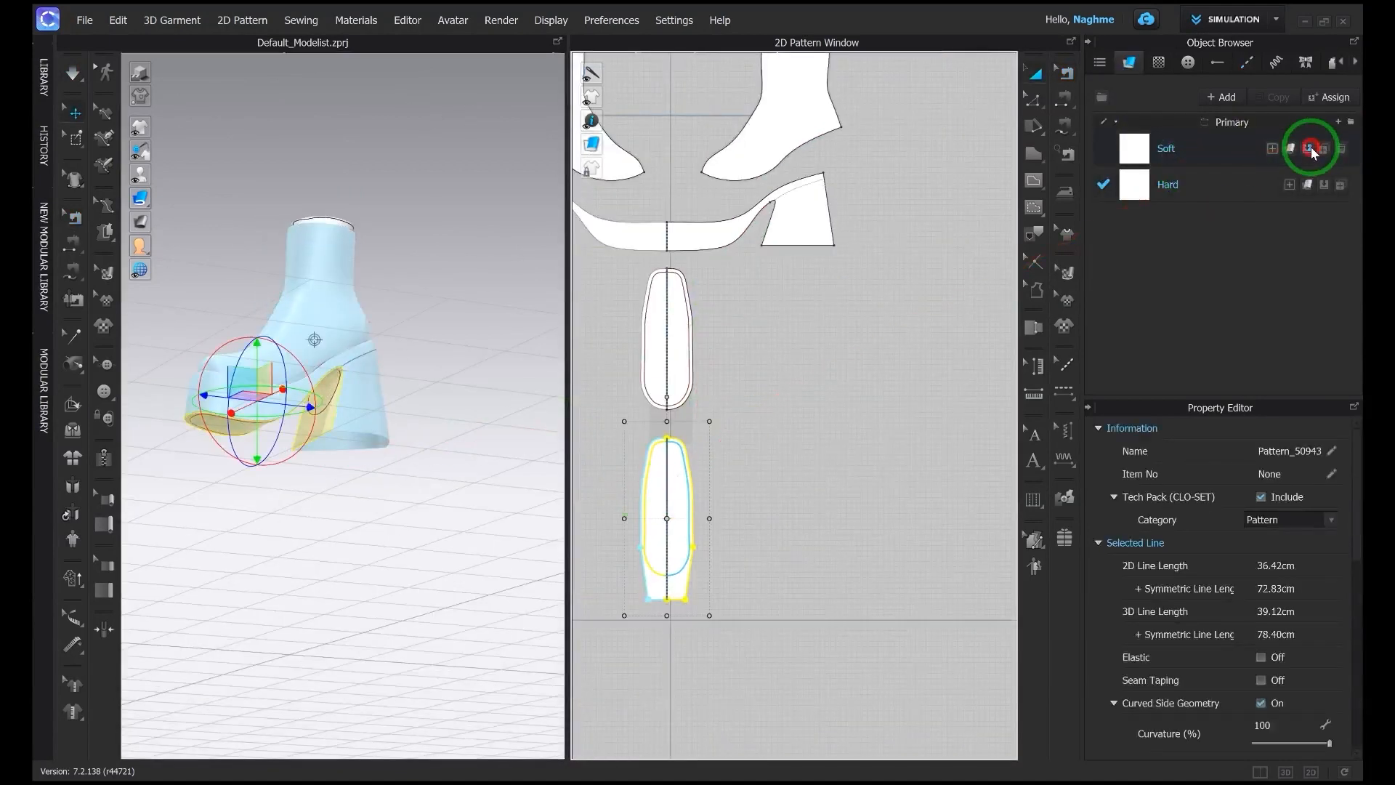
Step: Unfreeze the platform strip with its heel and simulate it together with the lower sole
{"action": "left_click", "coordinate": [816, 206]}
{"action": "right_click_drag", "start_coordinate": [535, 264], "coordinate": [447, 342]}
{"action": "key", "text": "space"}
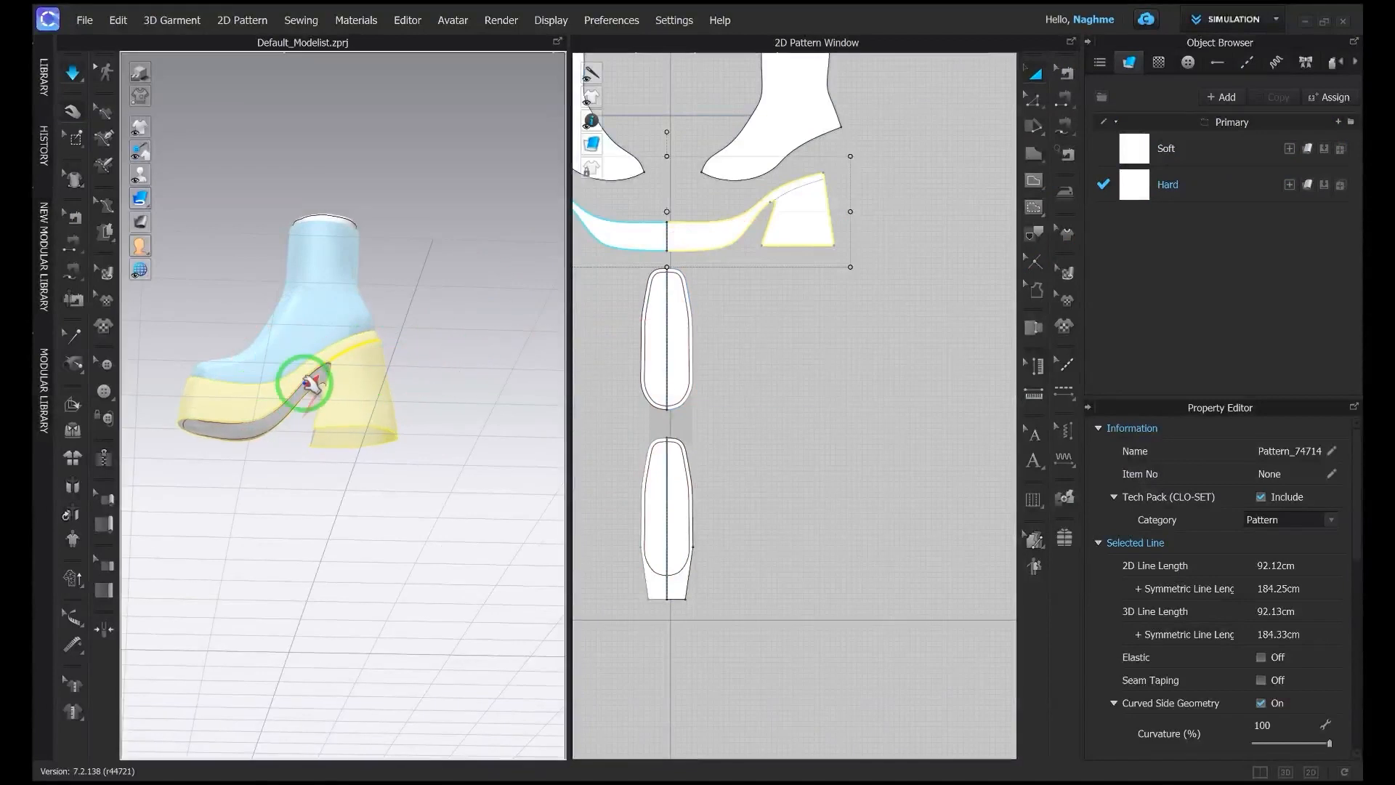
{"action": "right_click_drag", "start_coordinate": [200, 422], "coordinate": [426, 391]}
{"action": "right_click_drag", "start_coordinate": [347, 431], "coordinate": [378, 385]}
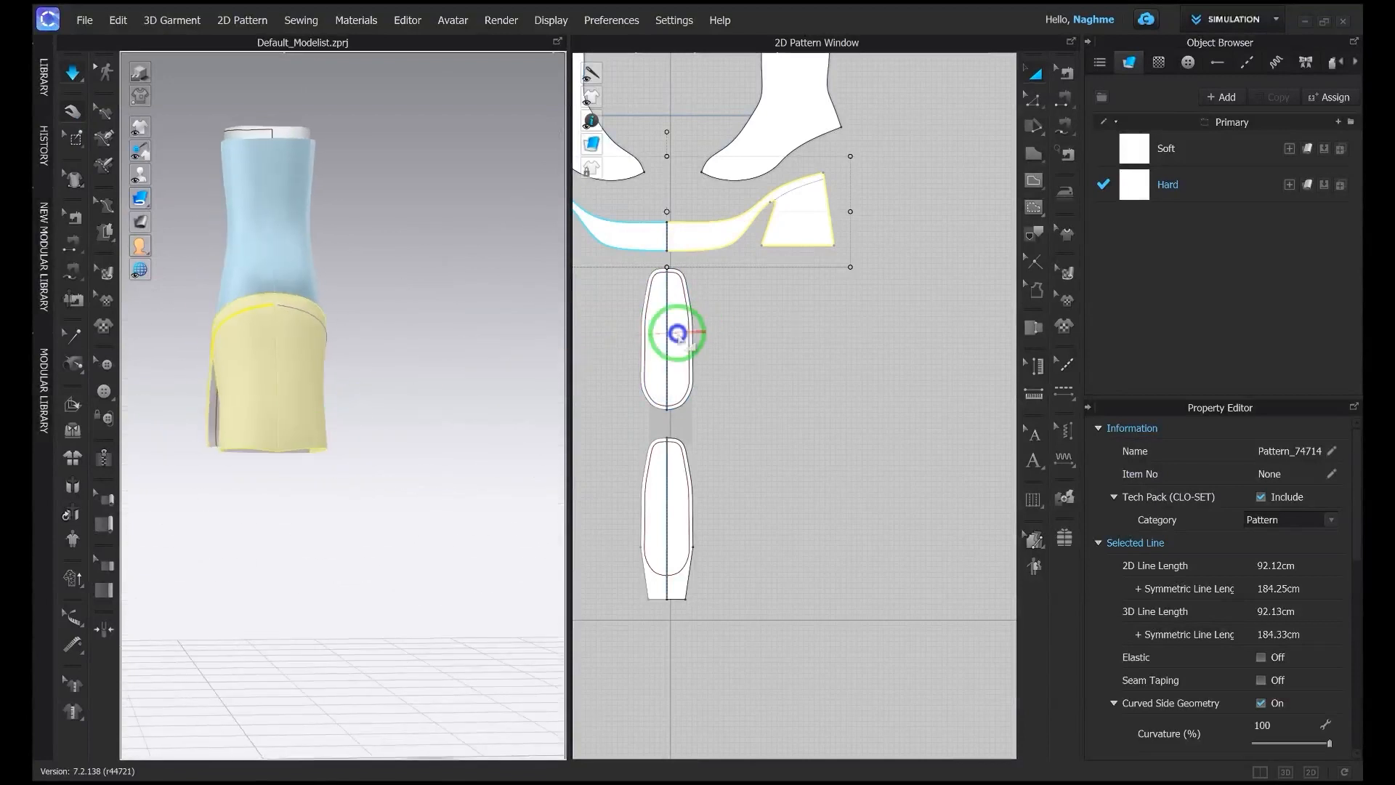
Step: Curve the heel's straight bottom edge slightly downward at its middle on the strip pattern
{"action": "right_click", "coordinate": [675, 324]}
{"action": "left_click", "coordinate": [890, 172]}
{"action": "scroll", "coordinate": [822, 232], "scroll_direction": "up", "scroll_amount": 3}
{"action": "key", "text": "c"}
{"action": "scroll", "coordinate": [798, 243], "scroll_direction": "up", "scroll_amount": 3}
{"action": "left_click_drag", "start_coordinate": [772, 280], "coordinate": [771, 284]}
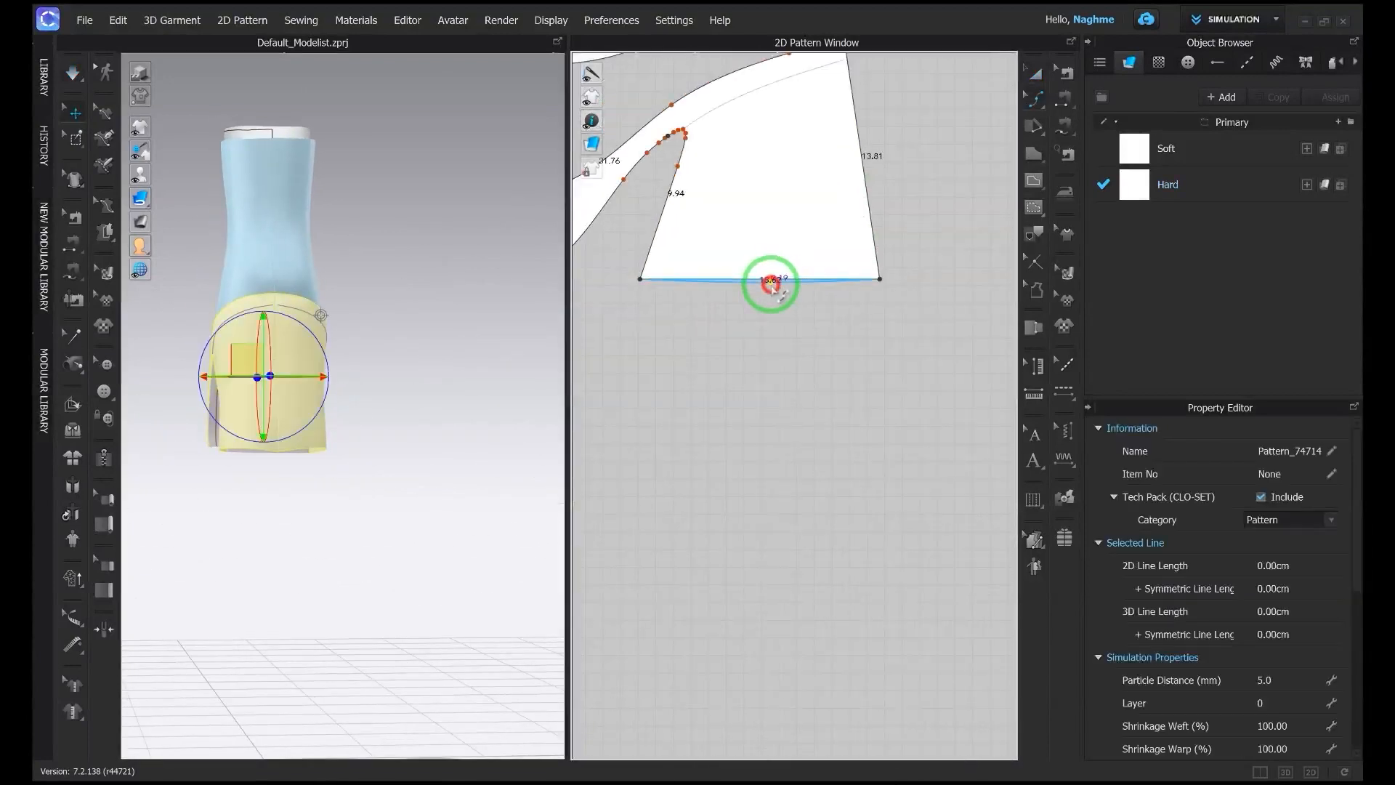
{"action": "right_click_drag", "start_coordinate": [342, 451], "coordinate": [355, 419]}
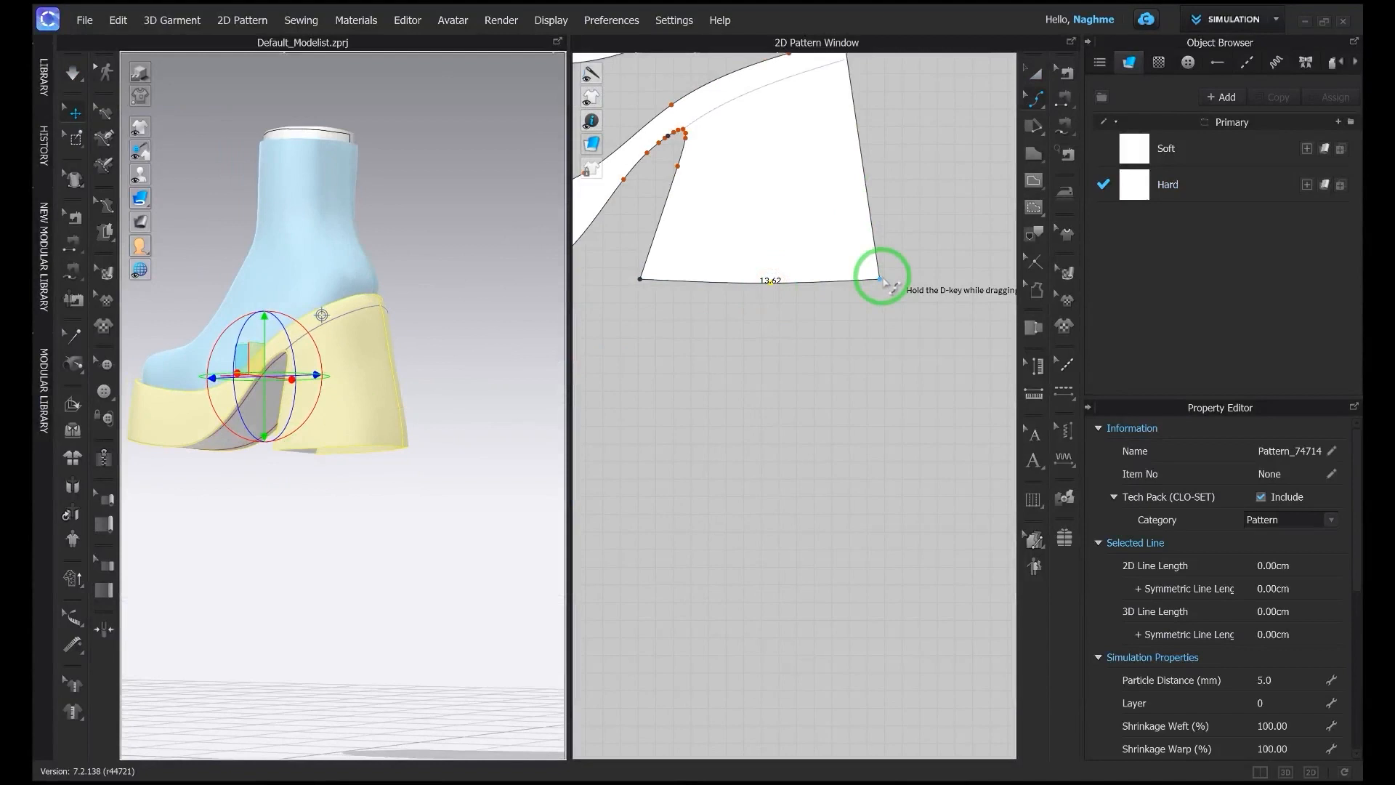
Step: Try to move the heel's lower back corner up the back edge by 1 cm
{"action": "key", "text": "z"}
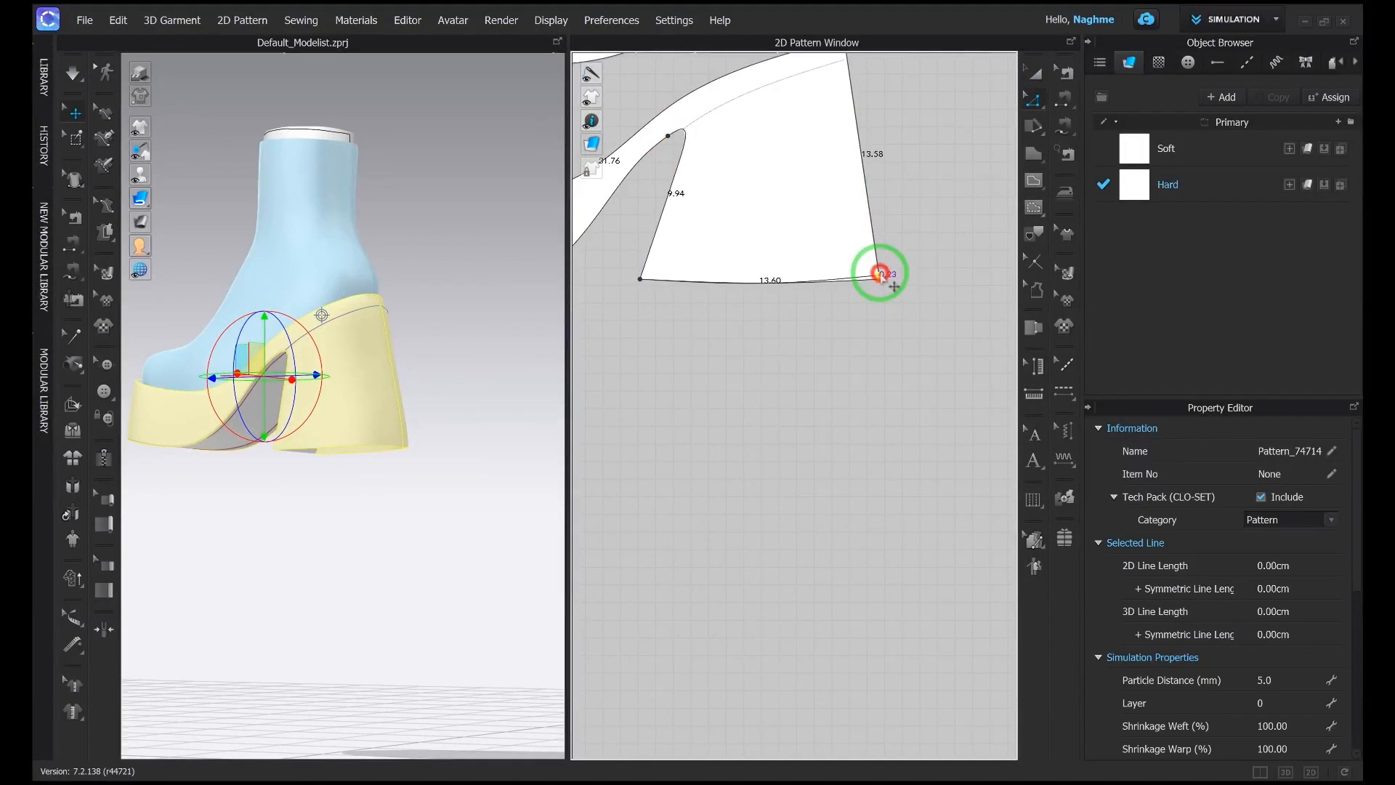
{"action": "right_click", "coordinate": [878, 273]}
{"action": "type", "text": "1"}
{"action": "key", "text": "Return"}
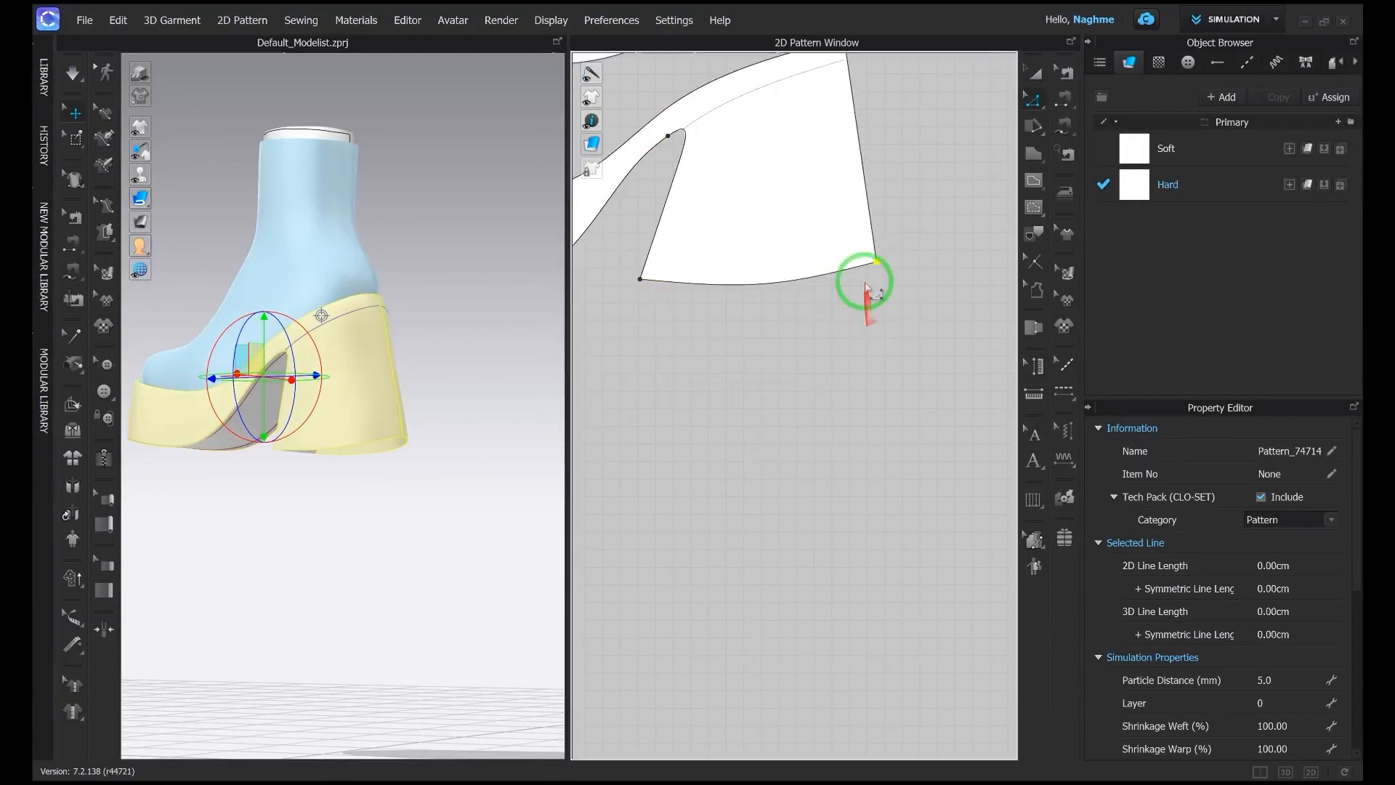
Step: Move the heel's lower back corner up along the back edge by 0.1 cm
{"action": "left_click", "coordinate": [878, 272]}
{"action": "right_click", "coordinate": [905, 347]}
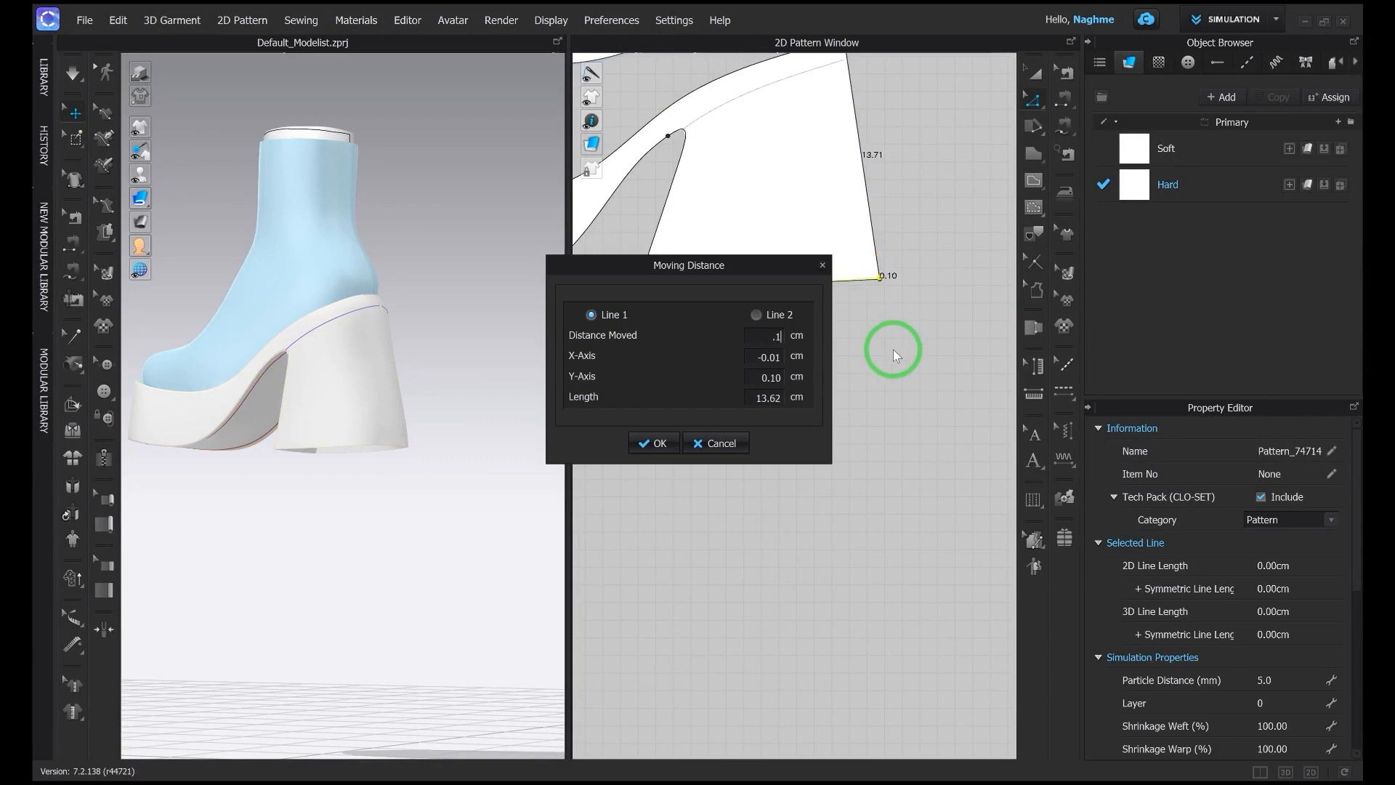
{"action": "type", "text": ".1"}
{"action": "key", "text": "Return"}
Step: Create a rectangular pattern 5 cm wide and 10 cm high beside the lower sole
{"action": "right_click_drag", "start_coordinate": [358, 451], "coordinate": [504, 408]}
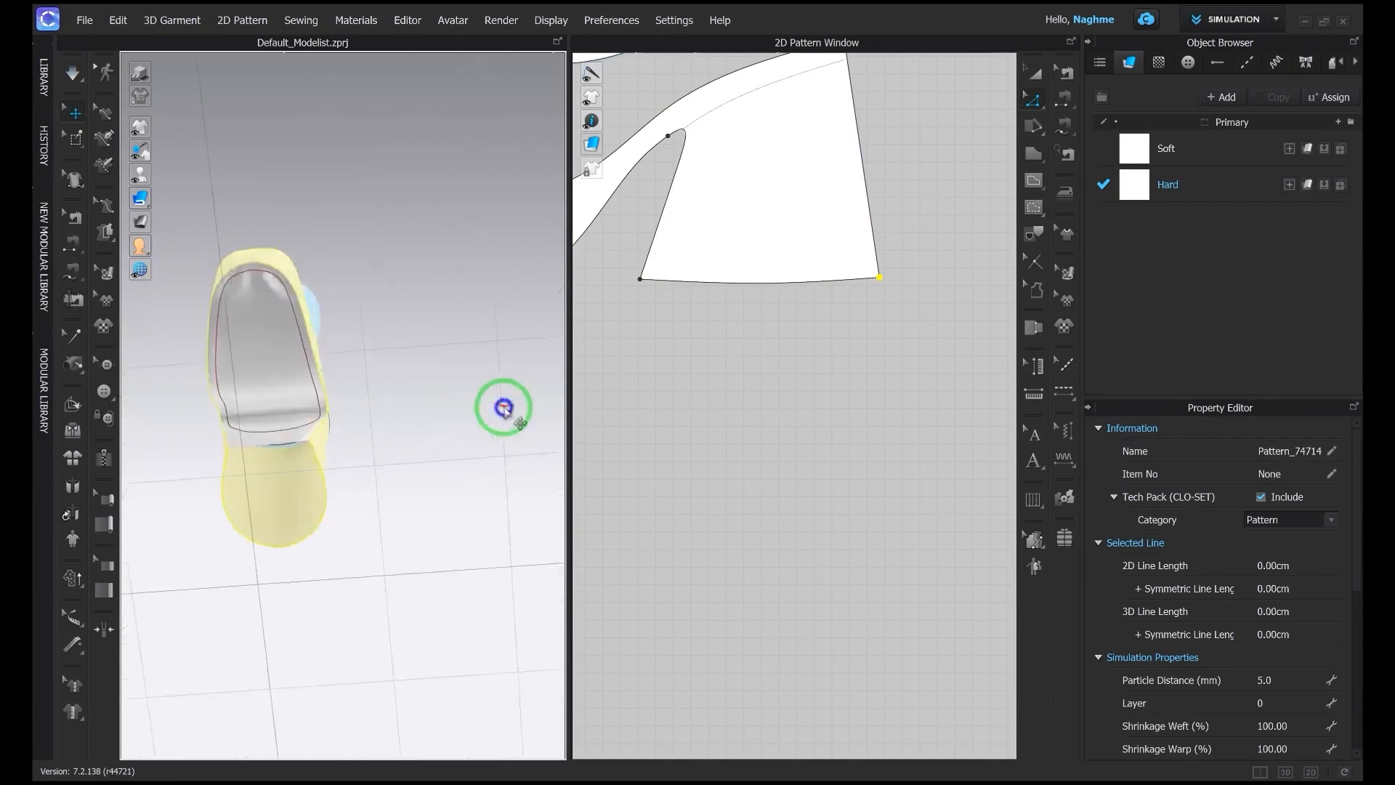
{"action": "scroll", "coordinate": [734, 348], "scroll_direction": "down", "scroll_amount": 6}
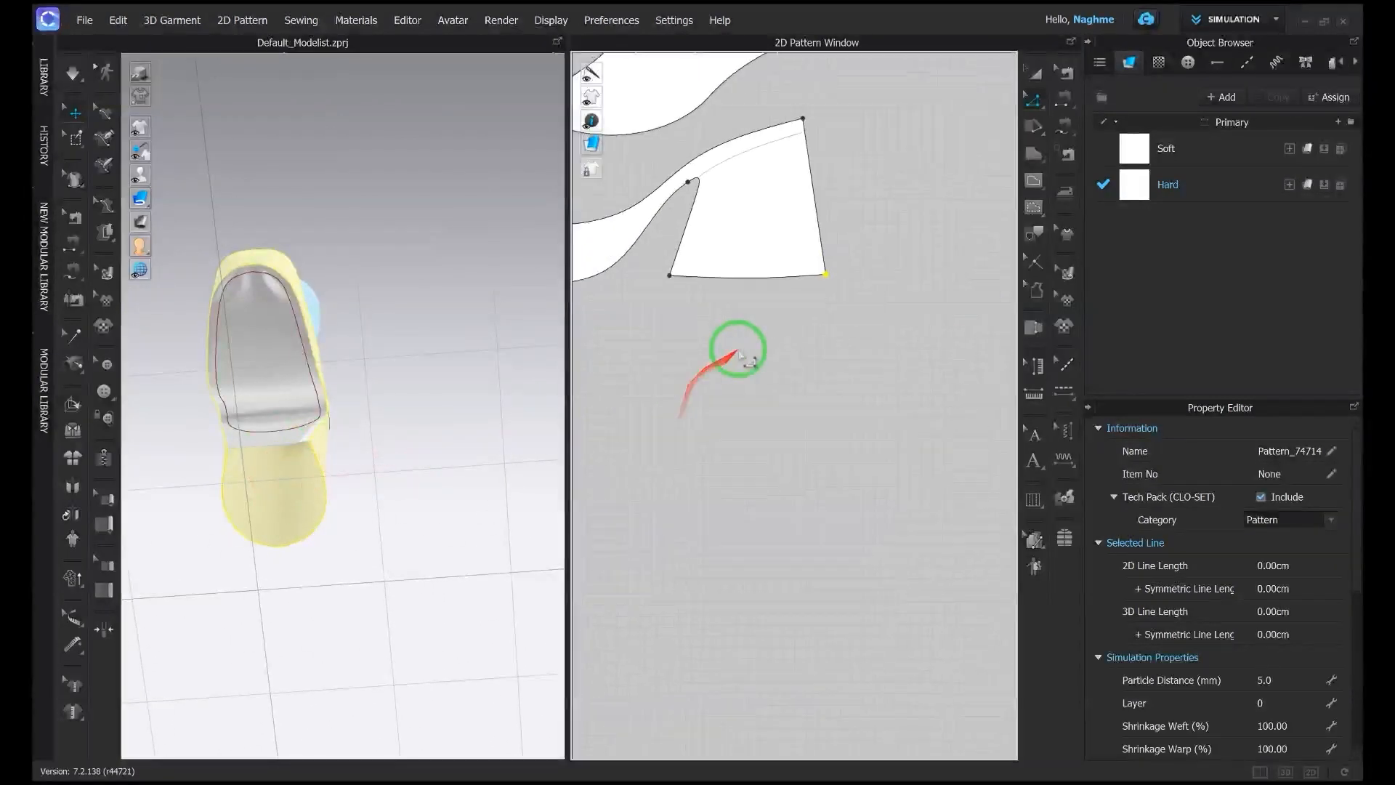
{"action": "left_click", "coordinate": [781, 405]}
{"action": "type", "text": "5"}
{"action": "key", "text": "Tab"}
{"action": "type", "text": "10"}
{"action": "key", "text": "Return"}
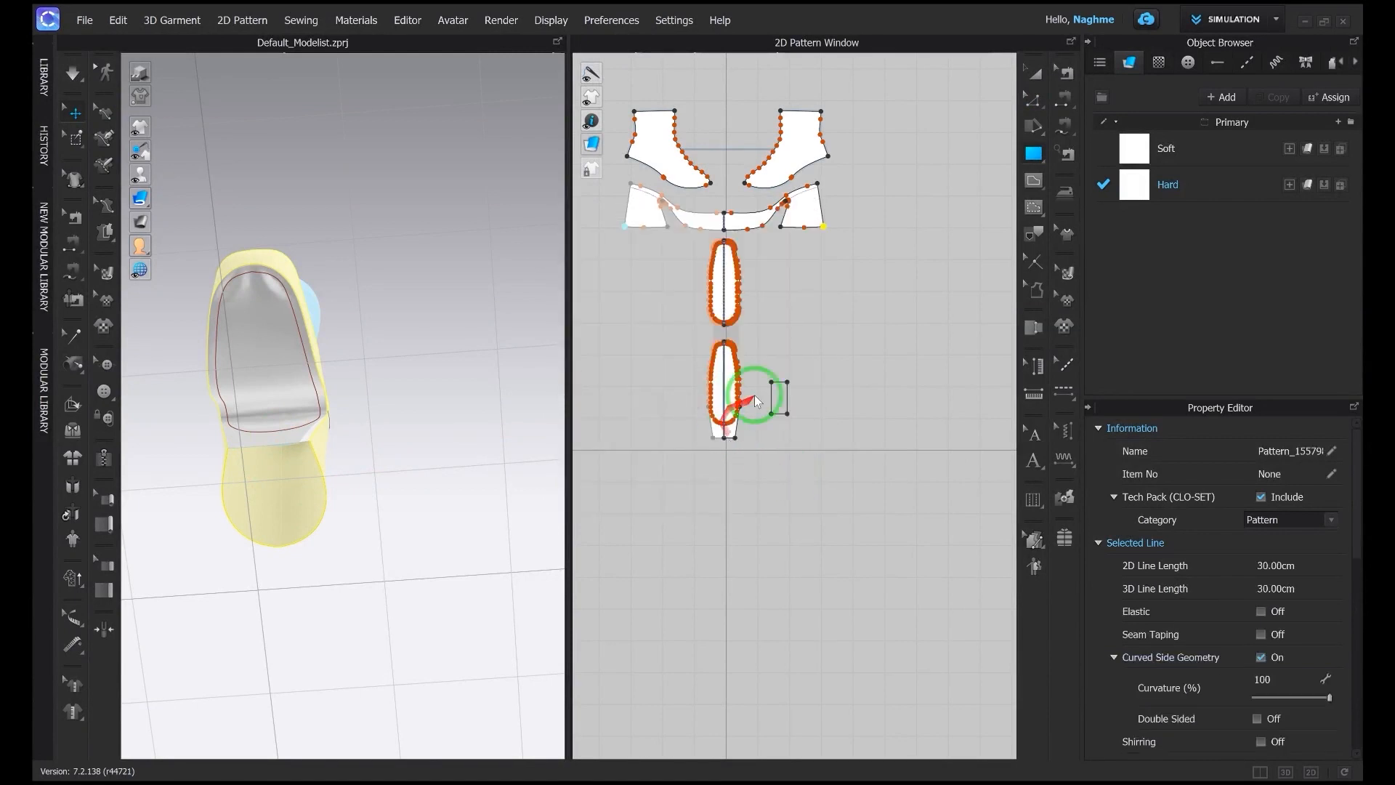
Step: Turn the new rectangle horizontal in 3D and place it under the heel's open bottom
{"action": "key", "text": "a"}
{"action": "left_click", "coordinate": [779, 392]}
{"action": "right_click_drag", "start_coordinate": [494, 367], "coordinate": [386, 416]}
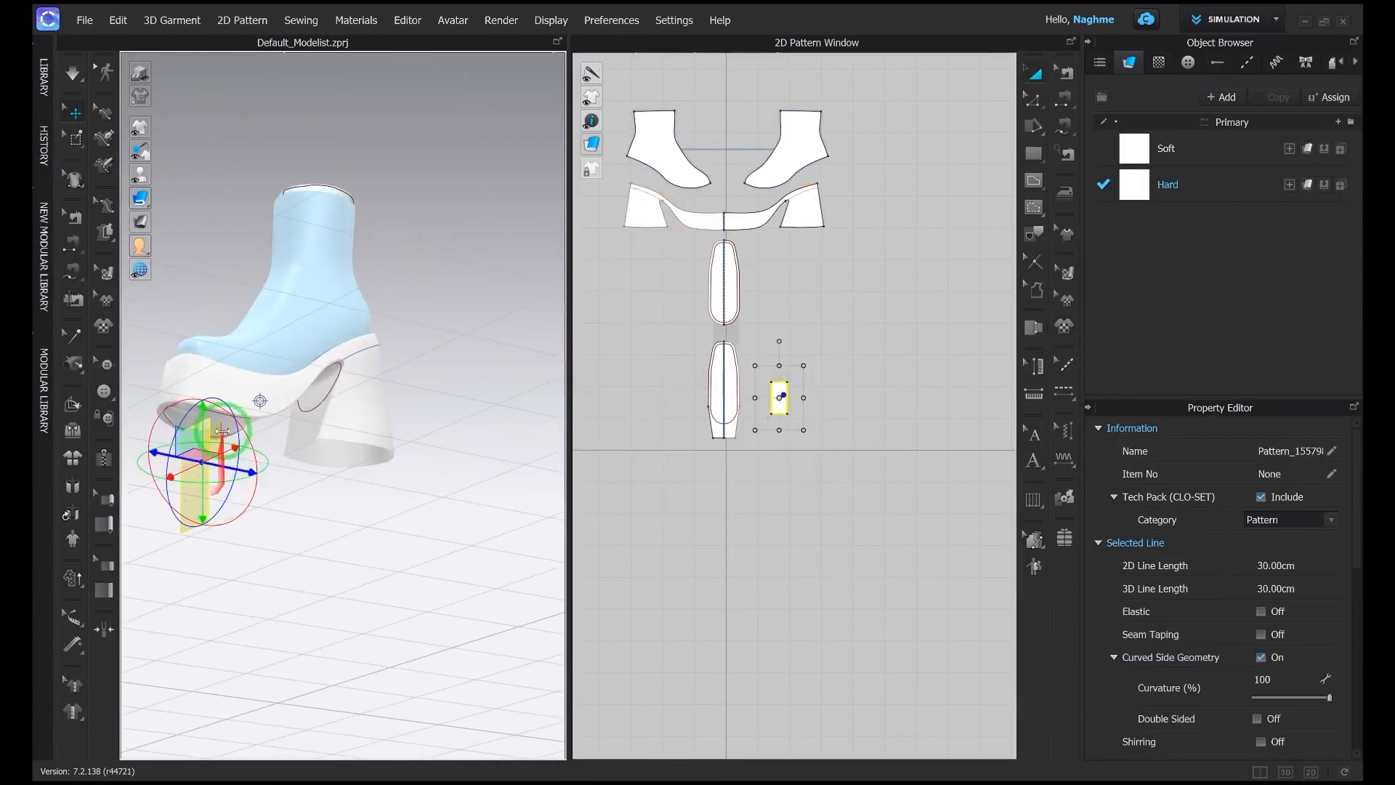
{"action": "right_click_drag", "start_coordinate": [297, 518], "coordinate": [383, 389]}
{"action": "middle_click_drag", "start_coordinate": [376, 381], "coordinate": [378, 349]}
{"action": "left_click_drag", "start_coordinate": [332, 526], "coordinate": [334, 411]}
{"action": "right_click_drag", "start_coordinate": [334, 411], "coordinate": [336, 523]}
{"action": "scroll", "coordinate": [799, 419], "scroll_direction": "up", "scroll_amount": 4}
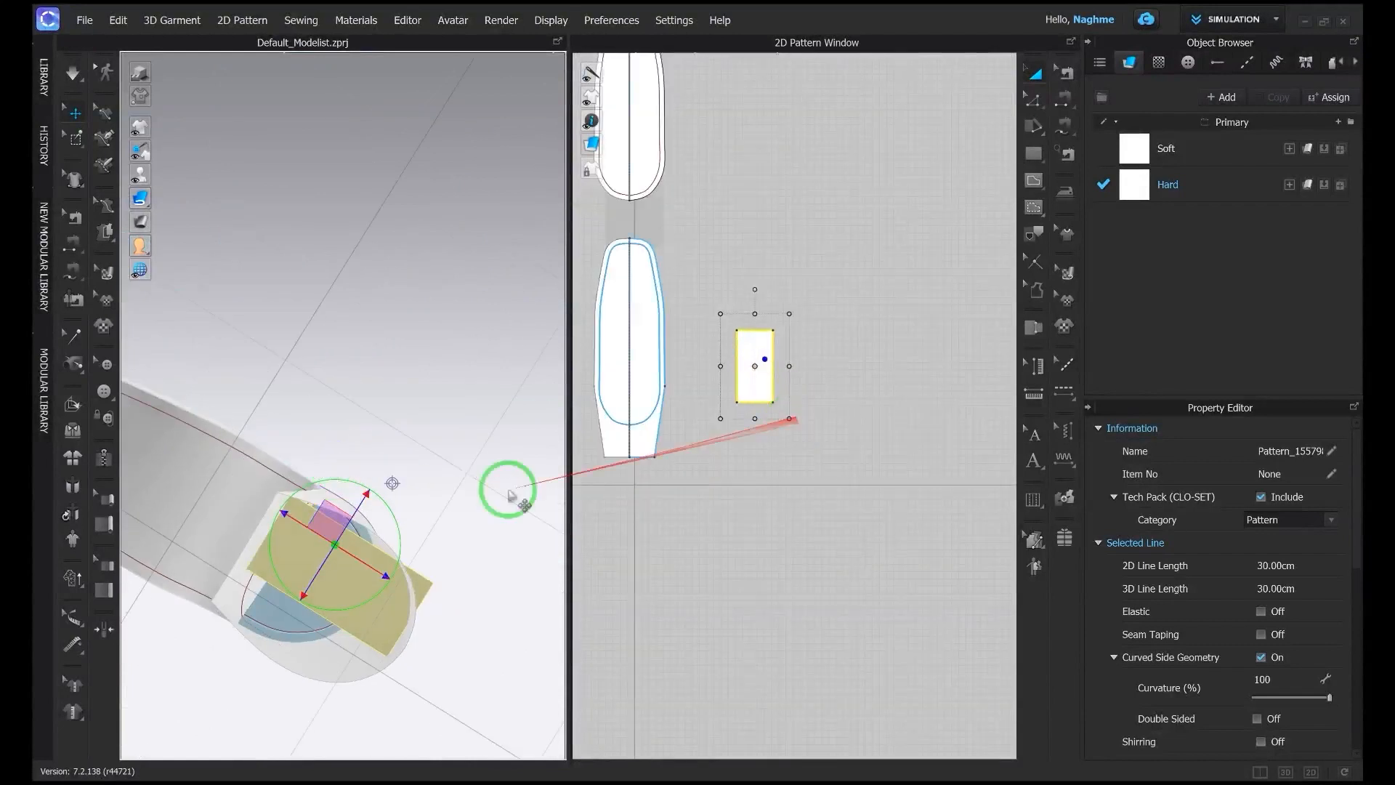
Step: Lengthen the rectangle to about 11 cm by moving its lower short edge outward
{"action": "middle_click_drag", "start_coordinate": [386, 574], "coordinate": [386, 467]}
{"action": "scroll", "coordinate": [745, 403], "scroll_direction": "up", "scroll_amount": 3}
{"action": "key", "text": "z"}
{"action": "left_click", "coordinate": [776, 404]}
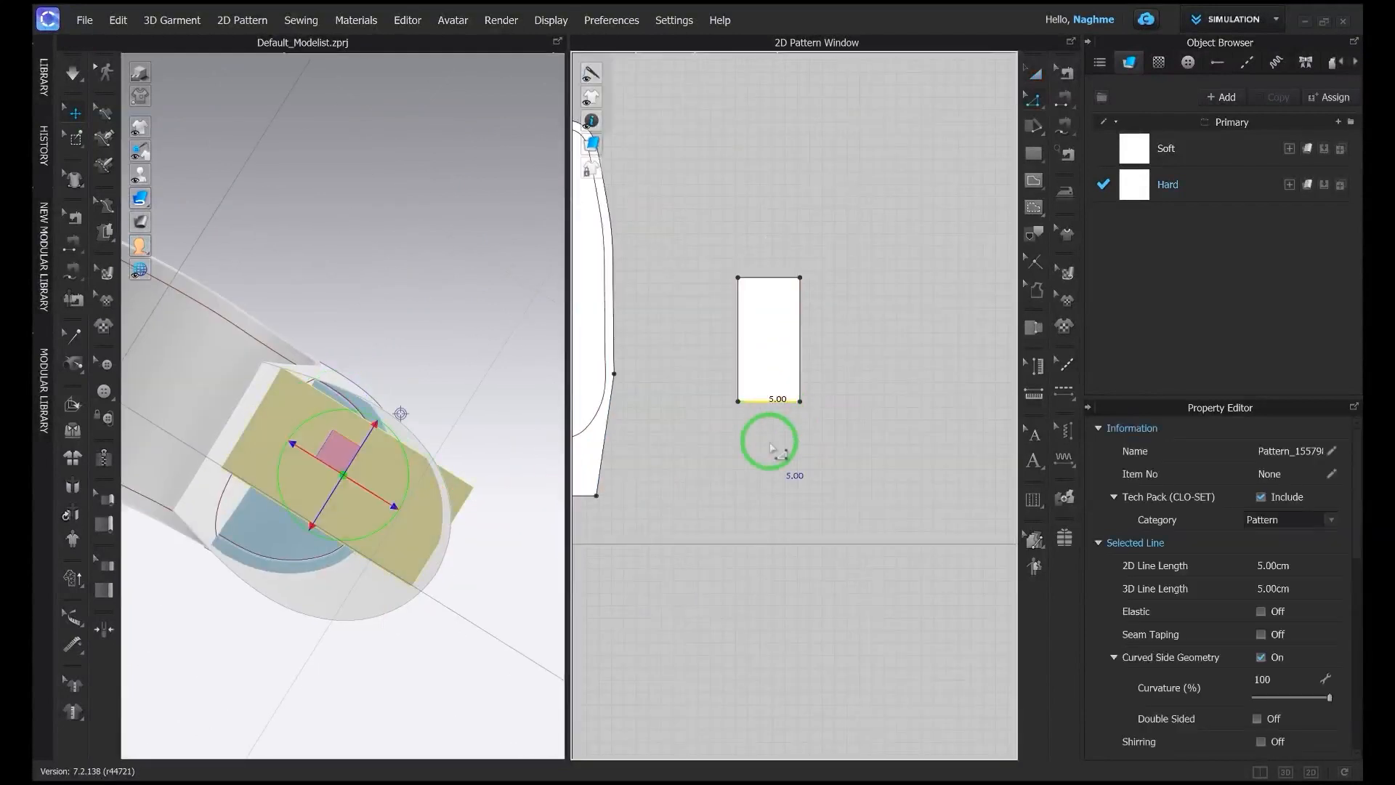
Step: Shift the rectangle sideways in 3D so that one long edge lies on the heel's centre line
{"action": "right_click_drag", "start_coordinate": [541, 305], "coordinate": [375, 480]}
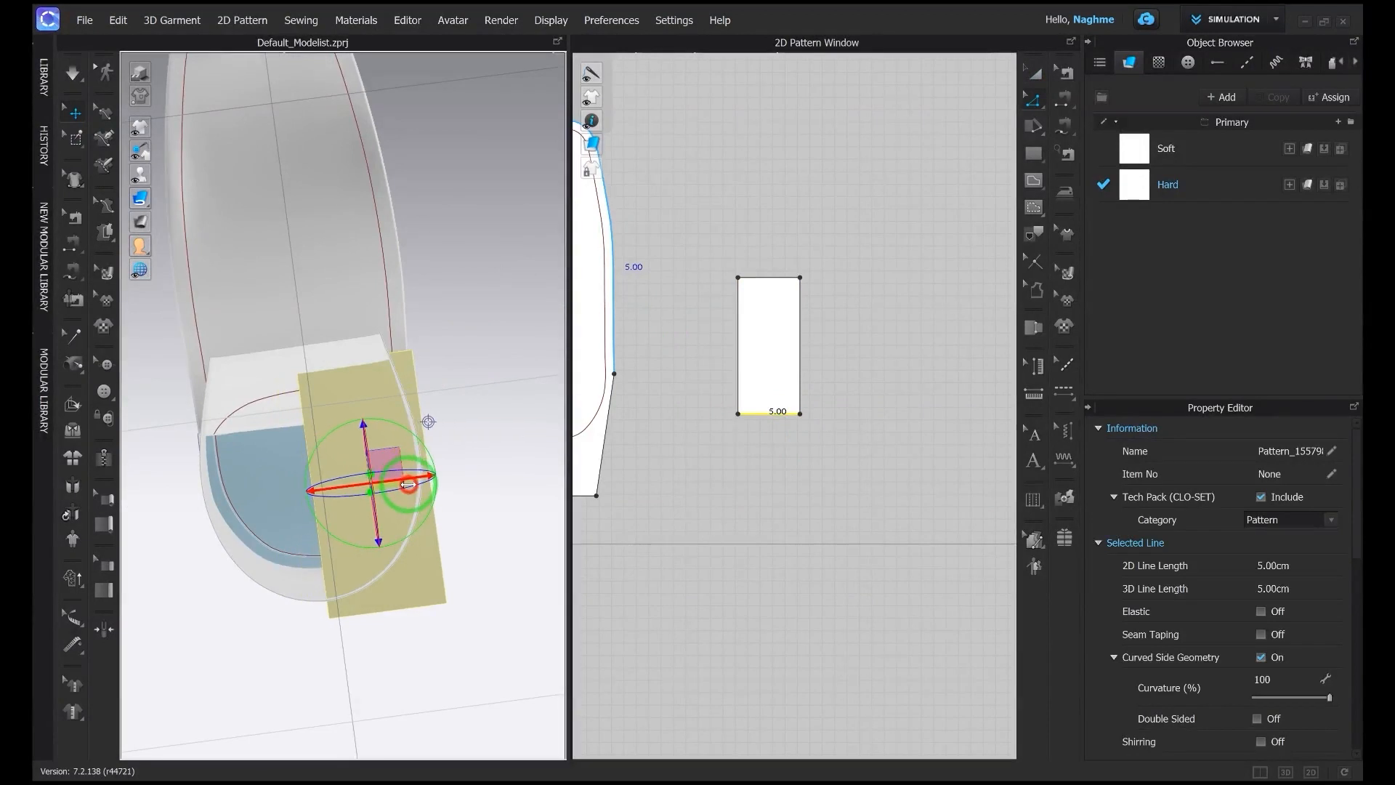
{"action": "right_click_drag", "start_coordinate": [419, 455], "coordinate": [115, 239]}
{"action": "left_click", "coordinate": [107, 166]}
{"action": "left_click", "coordinate": [322, 417]}
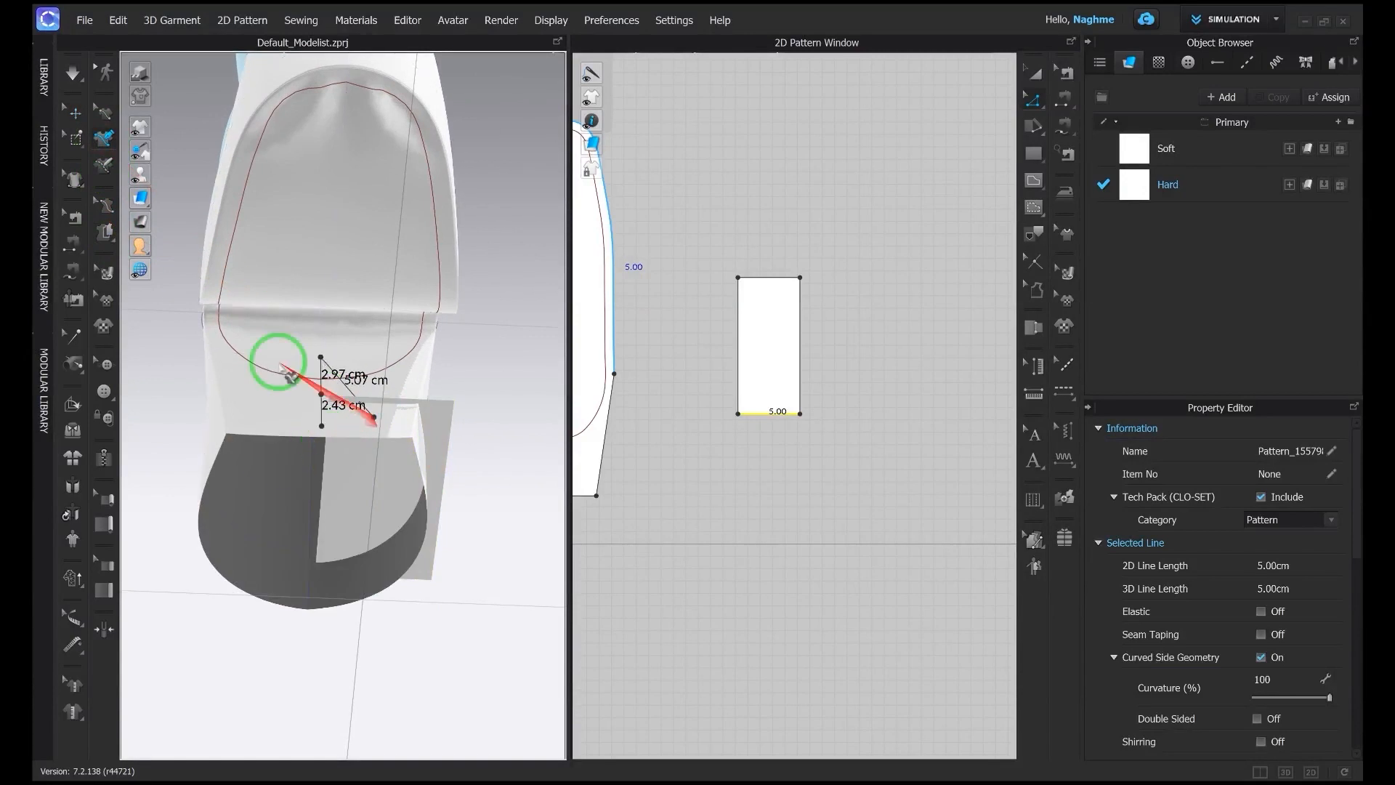
{"action": "left_click", "coordinate": [73, 111]}
{"action": "left_click", "coordinate": [391, 456]}
{"action": "right_click_drag", "start_coordinate": [404, 465], "coordinate": [436, 480]}
{"action": "left_click", "coordinate": [718, 464]}
Step: Trace half of the heel's bottom outline onto the rectangle in 3D as a curved line about 12.3 cm long
{"action": "scroll", "coordinate": [731, 343], "scroll_direction": "up", "scroll_amount": 4}
{"action": "middle_click_drag", "start_coordinate": [351, 334], "coordinate": [202, 317]}
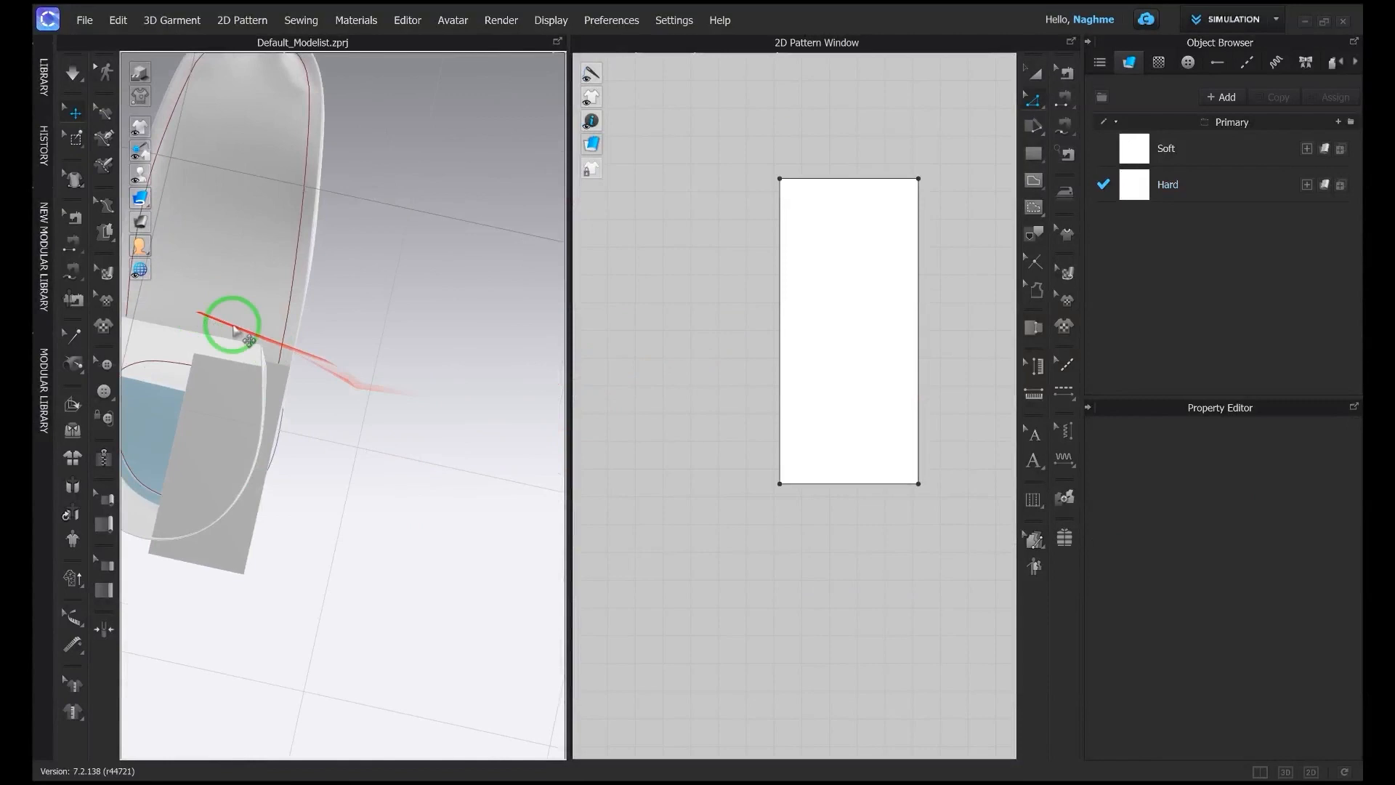
{"action": "left_click", "coordinate": [101, 145]}
{"action": "right_click_drag", "start_coordinate": [207, 358], "coordinate": [243, 377]}
{"action": "scroll", "coordinate": [244, 377], "scroll_direction": "up", "scroll_amount": 3}
{"action": "middle_click_drag", "start_coordinate": [244, 376], "coordinate": [238, 276]}
{"action": "scroll", "coordinate": [290, 351], "scroll_direction": "up", "scroll_amount": 3}
{"action": "middle_click_drag", "start_coordinate": [274, 390], "coordinate": [306, 245]}
{"action": "middle_click_drag", "start_coordinate": [354, 509], "coordinate": [370, 314]}
{"action": "right_click_drag", "start_coordinate": [369, 308], "coordinate": [417, 356]}
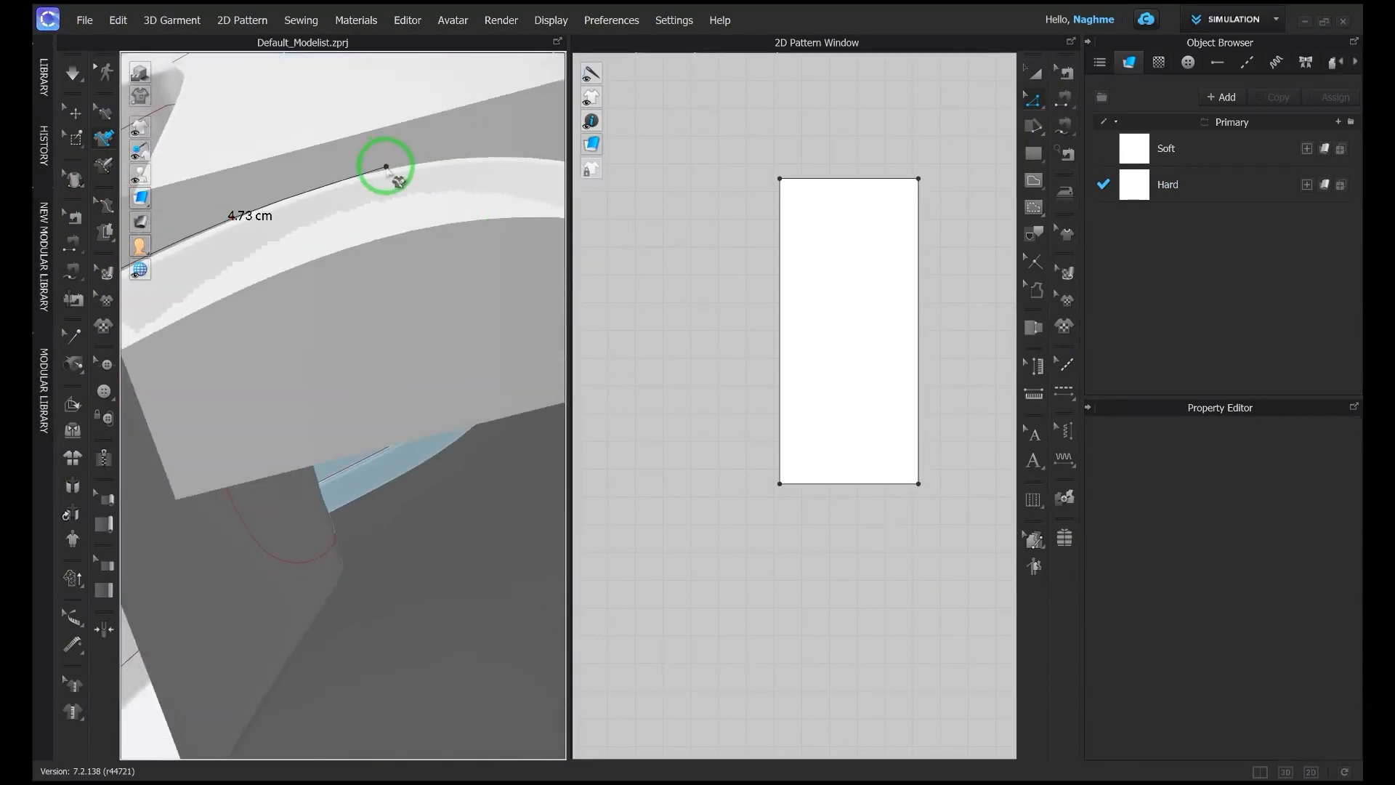
{"action": "left_click", "coordinate": [530, 155], "text": "ctrl"}
{"action": "middle_click_drag", "start_coordinate": [555, 174], "coordinate": [346, 223]}
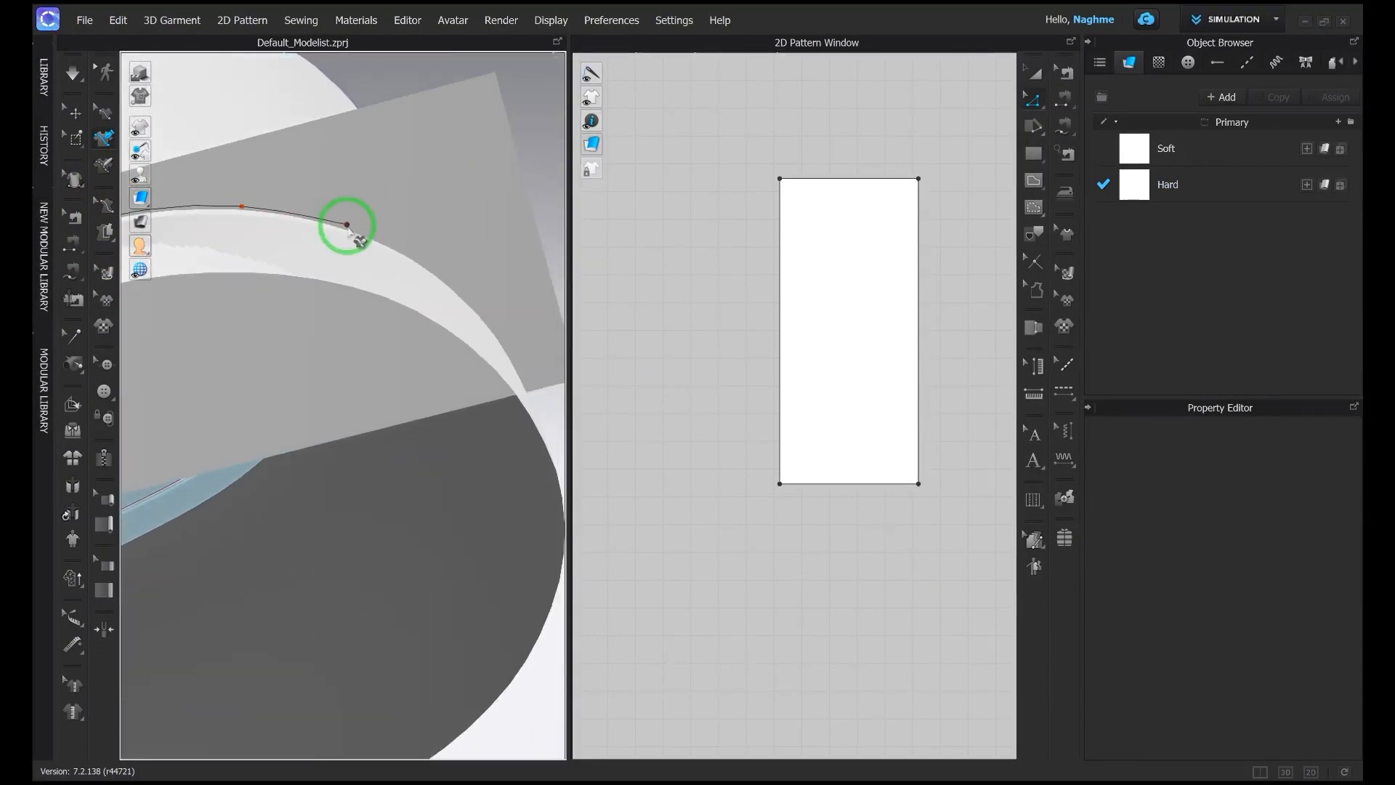
{"action": "right_click_drag", "start_coordinate": [509, 349], "coordinate": [416, 276]}
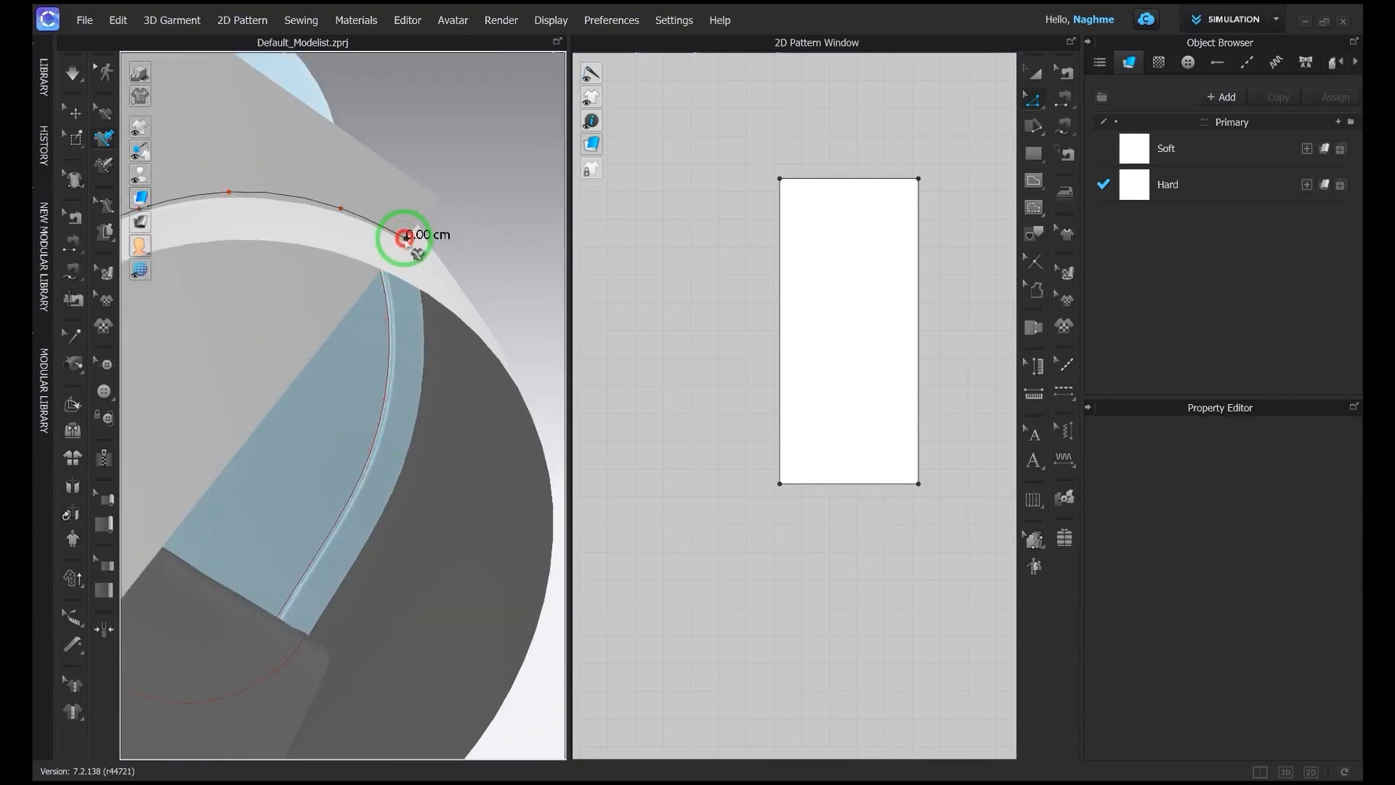
{"action": "double_click", "coordinate": [404, 238]}
Step: Draw an internal line over the traced curve with curve points, finishing straight across to the rectangle's long edge
{"action": "scroll", "coordinate": [821, 299], "scroll_direction": "up", "scroll_amount": 3}
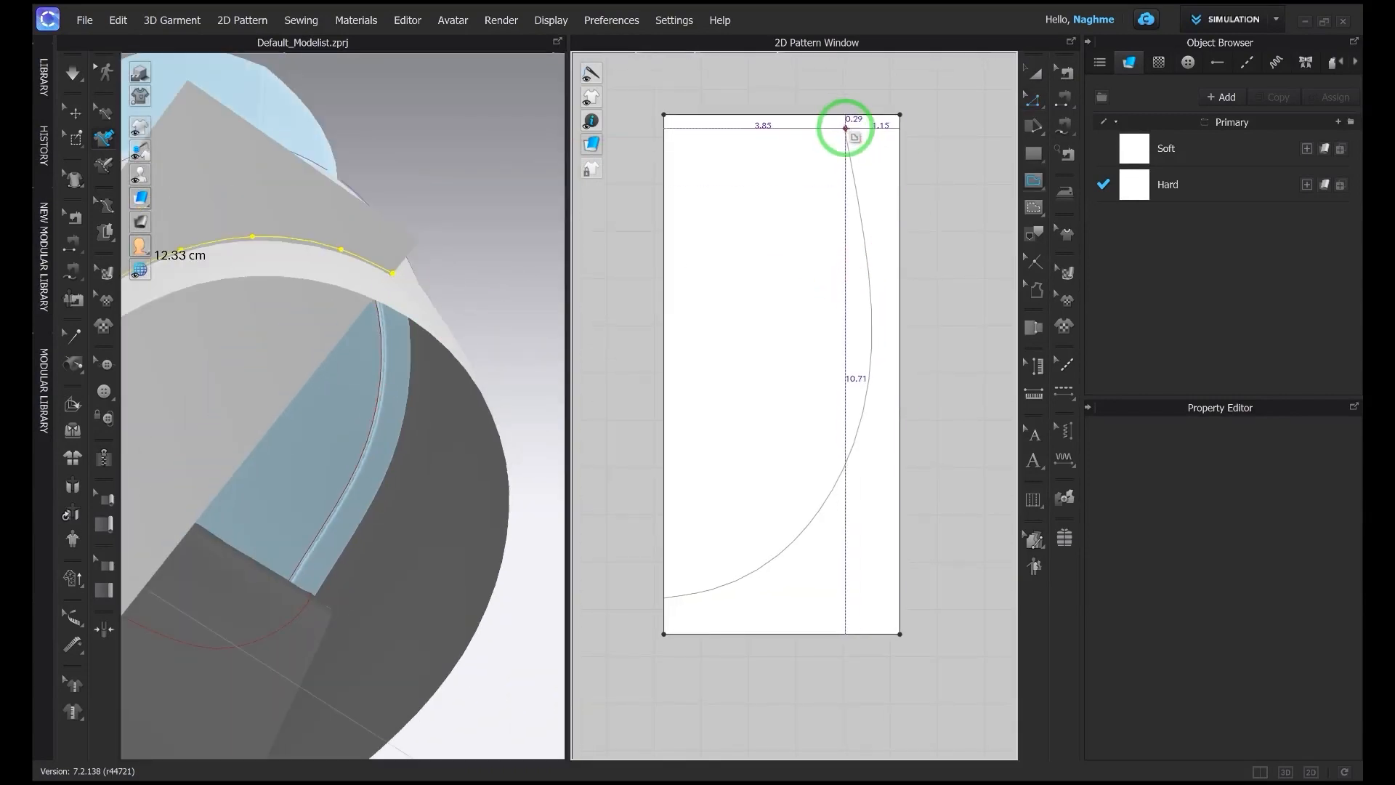
{"action": "left_click", "coordinate": [756, 571], "text": "ctrl"}
{"action": "left_click", "coordinate": [816, 512], "text": "ctrl"}
{"action": "left_click", "coordinate": [863, 411], "text": "ctrl"}
{"action": "left_click", "coordinate": [872, 303], "text": "ctrl"}
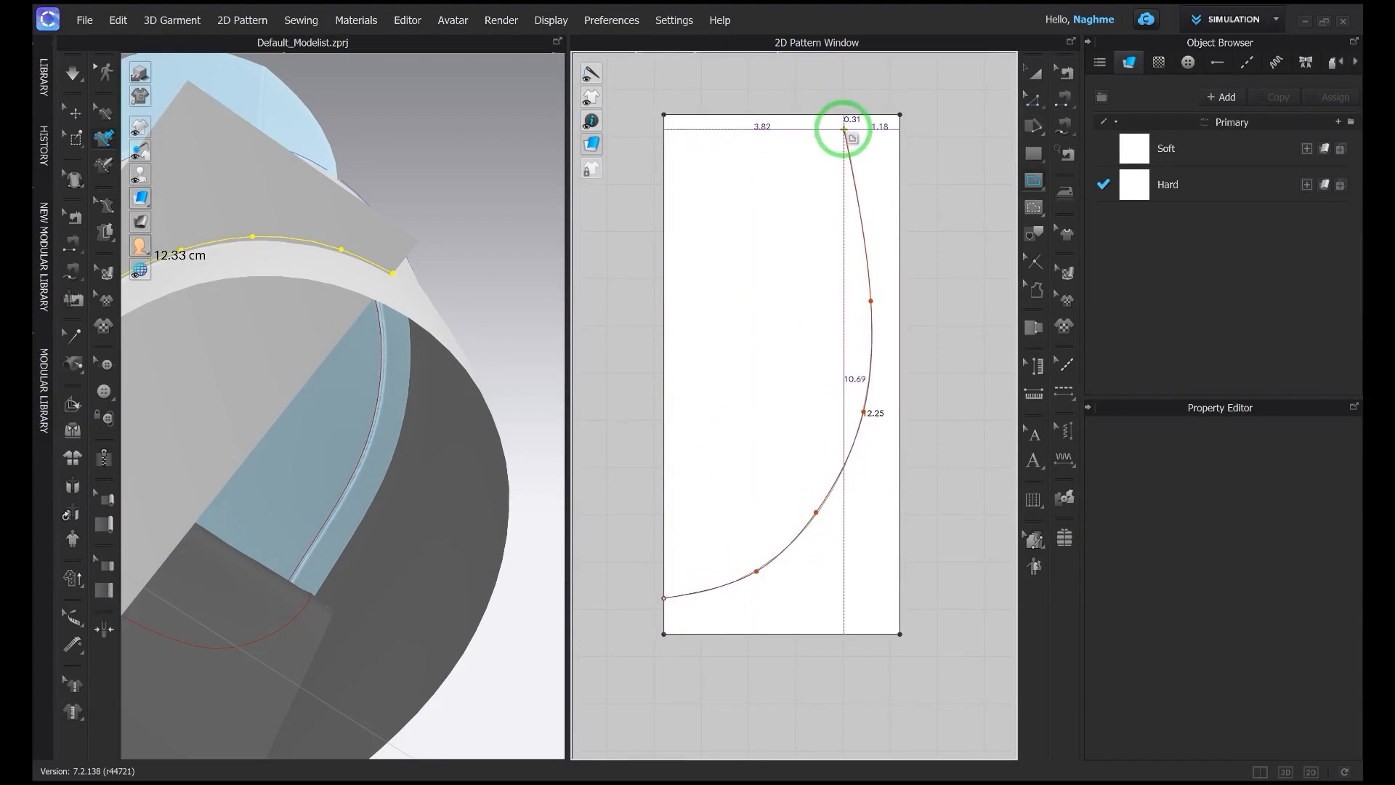
{"action": "left_click", "coordinate": [667, 131]}
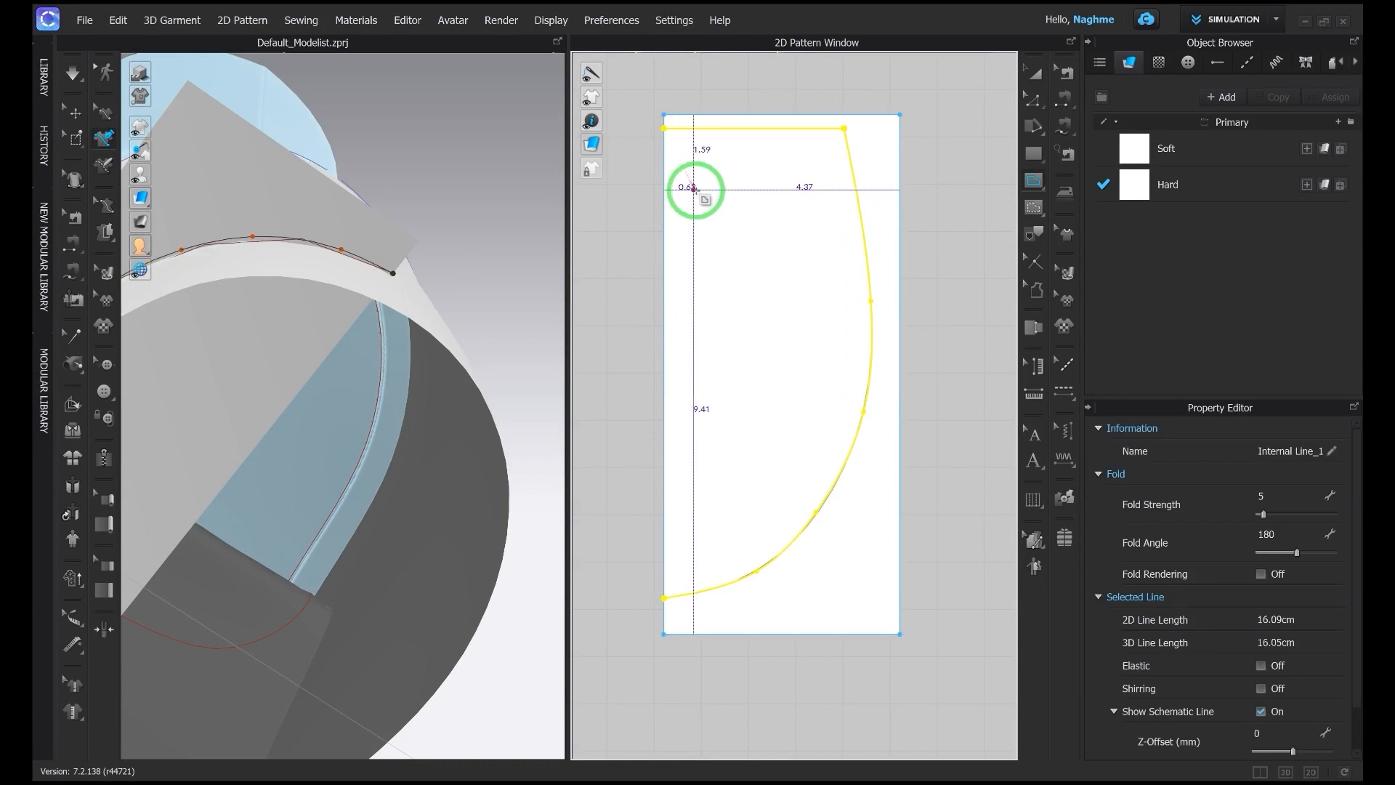
Step: Cut the rectangle along the internal line and delete the leftover outer piece
{"action": "right_click", "coordinate": [861, 193]}
{"action": "left_click", "coordinate": [908, 405]}
{"action": "left_click", "coordinate": [885, 250]}
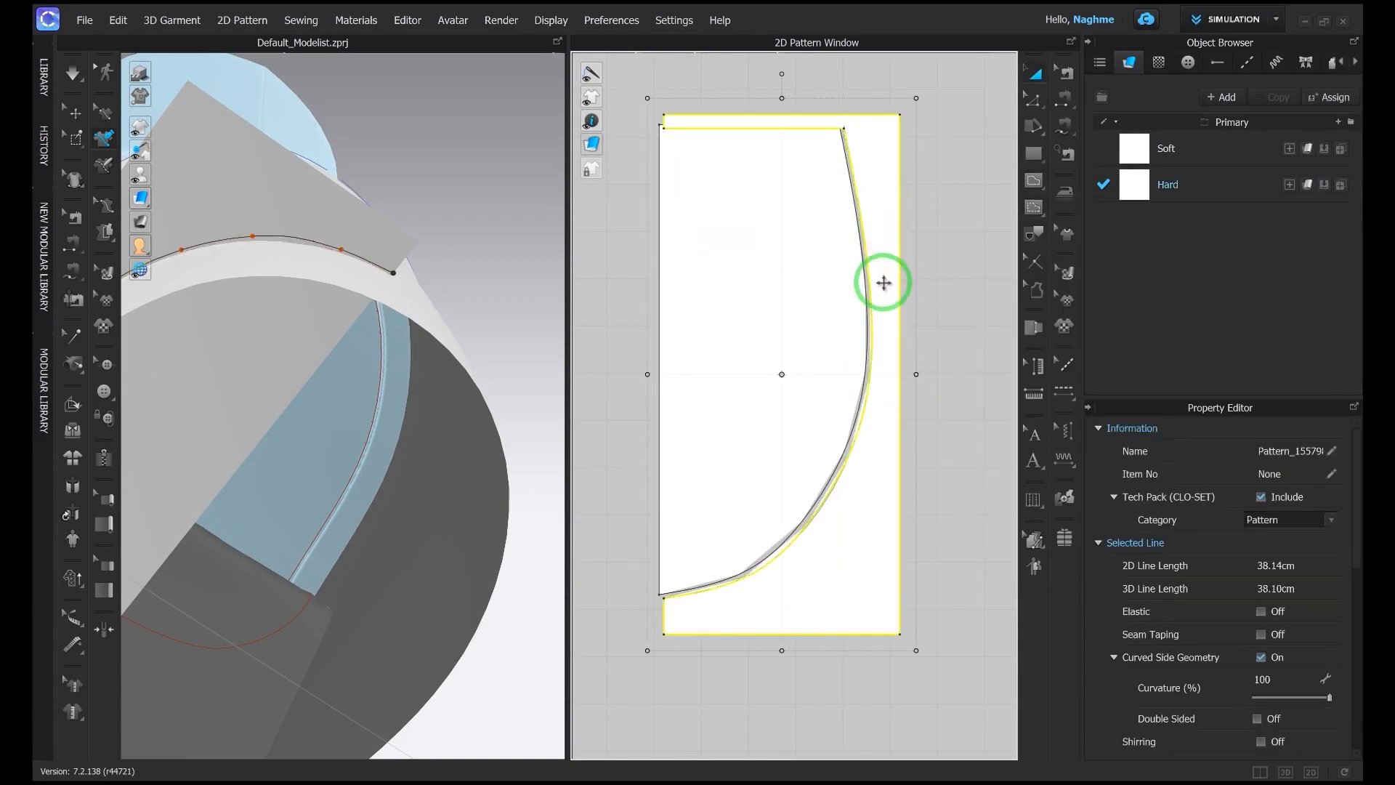
{"action": "key", "text": "Delete"}
Step: Set the particle distance of the half heel base to 5 mm
{"action": "left_click", "coordinate": [813, 320]}
{"action": "scroll", "coordinate": [1228, 648], "scroll_direction": "down", "scroll_amount": 3}
{"action": "type", "text": "5"}
{"action": "key", "text": "Return"}
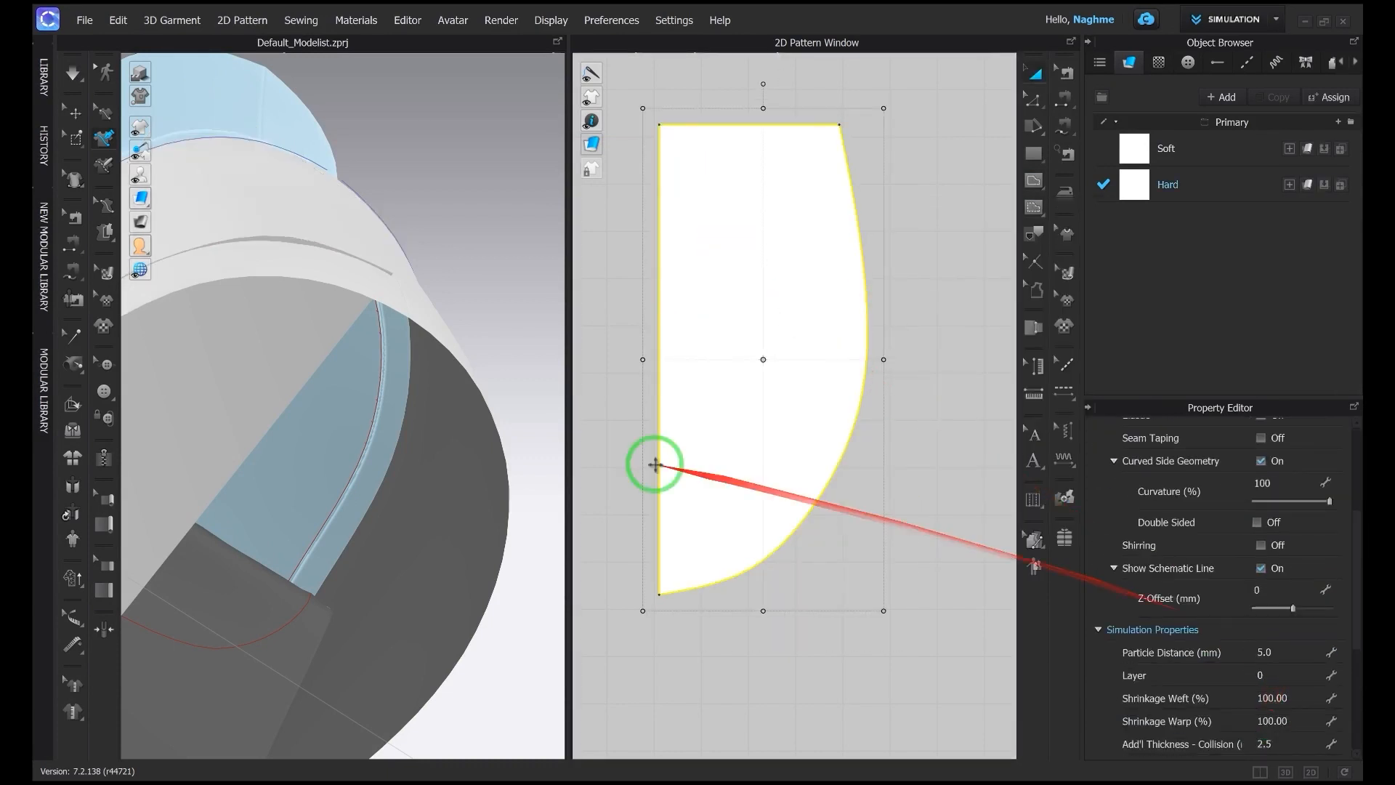
Step: Unfold the half heel base about its long straight edge with symmetric editing
{"action": "scroll", "coordinate": [631, 470], "scroll_direction": "down", "scroll_amount": 4}
{"action": "scroll", "coordinate": [402, 467], "scroll_direction": "down", "scroll_amount": 4}
{"action": "right_click_drag", "start_coordinate": [402, 467], "coordinate": [366, 378]}
{"action": "middle_click_drag", "start_coordinate": [752, 359], "coordinate": [844, 328]}
{"action": "scroll", "coordinate": [842, 350], "scroll_direction": "down", "scroll_amount": 4}
{"action": "right_click", "coordinate": [821, 338]}
{"action": "left_click", "coordinate": [856, 545]}
Step: Move the unfolded heel base down in 3D, clear of the heel's bottom opening
{"action": "right_click_drag", "start_coordinate": [464, 392], "coordinate": [383, 241]}
{"action": "left_click", "coordinate": [369, 276]}
{"action": "key", "text": "q"}
{"action": "left_click", "coordinate": [370, 266]}
{"action": "left_click_drag", "start_coordinate": [369, 233], "coordinate": [378, 302]}
{"action": "right_click_drag", "start_coordinate": [378, 303], "coordinate": [486, 305]}
Step: Sew the heel base's curved edge to the bottom edge of the heel
{"action": "key", "text": "n"}
{"action": "left_click", "coordinate": [807, 396]}
{"action": "scroll", "coordinate": [781, 396], "scroll_direction": "down", "scroll_amount": 4}
{"action": "scroll", "coordinate": [726, 403], "scroll_direction": "down", "scroll_amount": 2}
{"action": "right_click_drag", "start_coordinate": [523, 408], "coordinate": [465, 436]}
{"action": "left_click", "coordinate": [327, 193]}
{"action": "right_click_drag", "start_coordinate": [327, 214], "coordinate": [523, 312]}
{"action": "scroll", "coordinate": [718, 334], "scroll_direction": "down", "scroll_amount": 2}
{"action": "scroll", "coordinate": [710, 379], "scroll_direction": "up", "scroll_amount": 5}
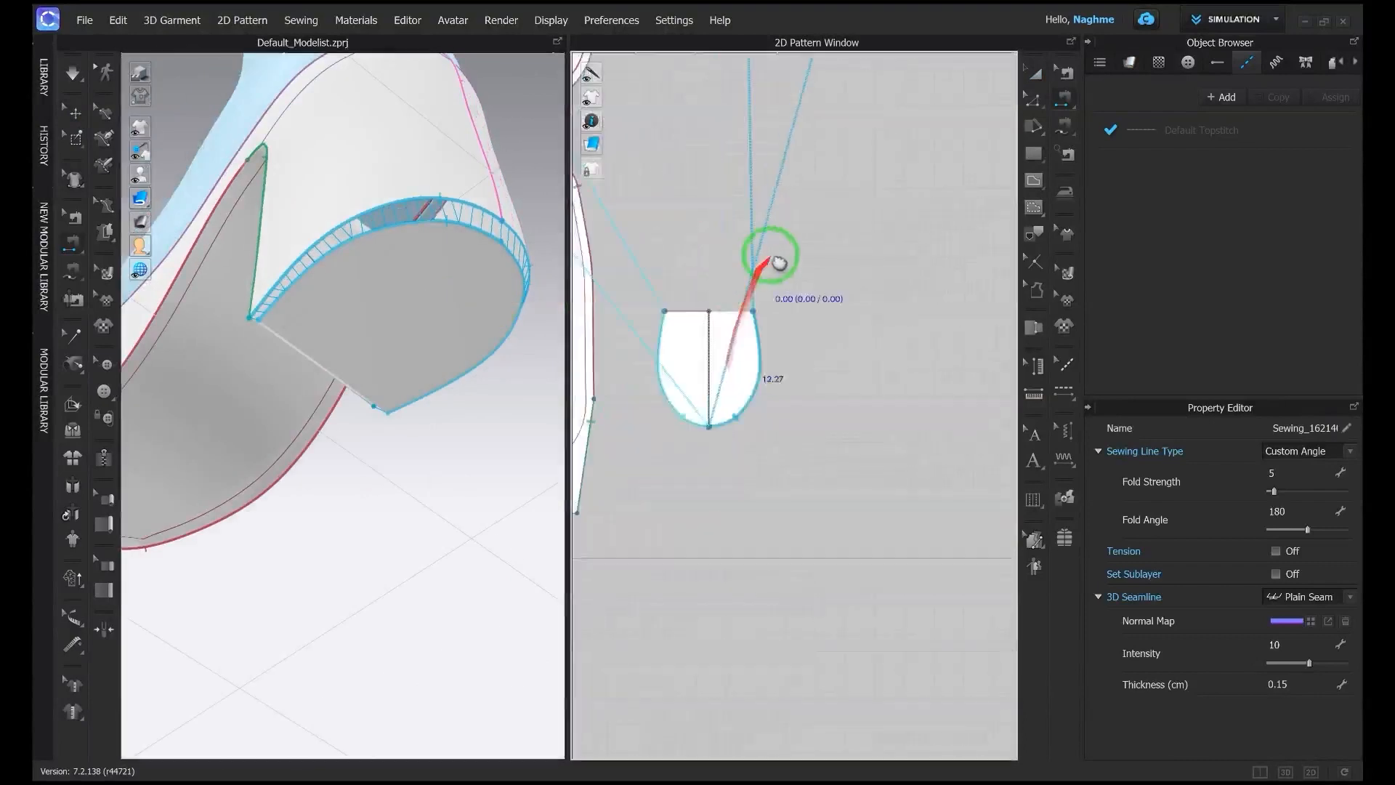
Step: Adjust the curve points of the heel base's outline to round it out near the centre line
{"action": "key", "text": "x"}
{"action": "scroll", "coordinate": [764, 396], "scroll_direction": "up", "scroll_amount": 1}
{"action": "right_click", "coordinate": [760, 372]}
{"action": "left_click", "coordinate": [661, 521]}
{"action": "right_click_drag", "start_coordinate": [509, 464], "coordinate": [414, 427]}
{"action": "scroll", "coordinate": [710, 202], "scroll_direction": "up", "scroll_amount": 2}
{"action": "left_click", "coordinate": [817, 354]}
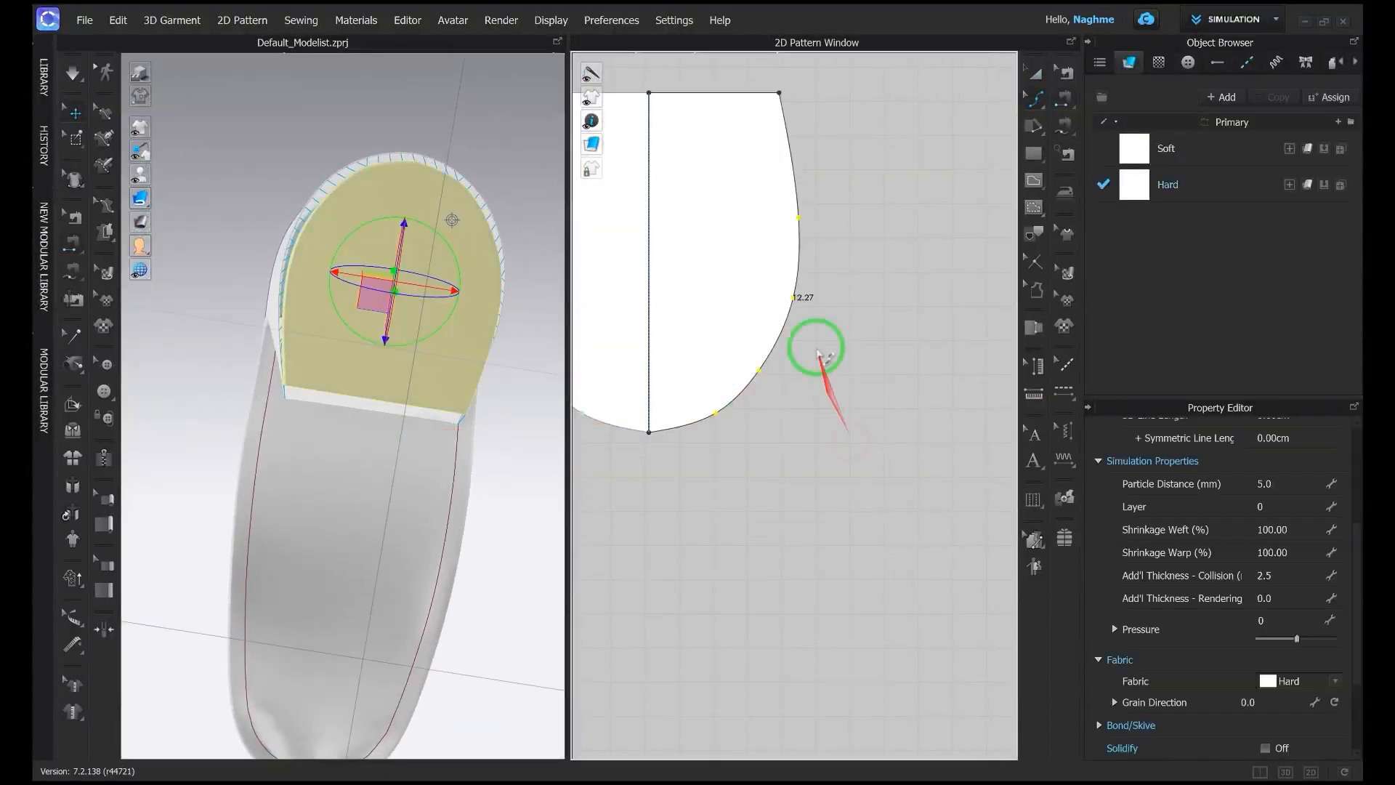
Step: Move the heel base's straight front edge slightly outward and simulate to pull the base against the heel
{"action": "right_click_drag", "start_coordinate": [326, 348], "coordinate": [508, 339]}
{"action": "scroll", "coordinate": [648, 215], "scroll_direction": "down", "scroll_amount": 3}
{"action": "middle_click_drag", "start_coordinate": [647, 215], "coordinate": [712, 324]}
{"action": "key", "text": "z"}
{"action": "left_click", "coordinate": [752, 253]}
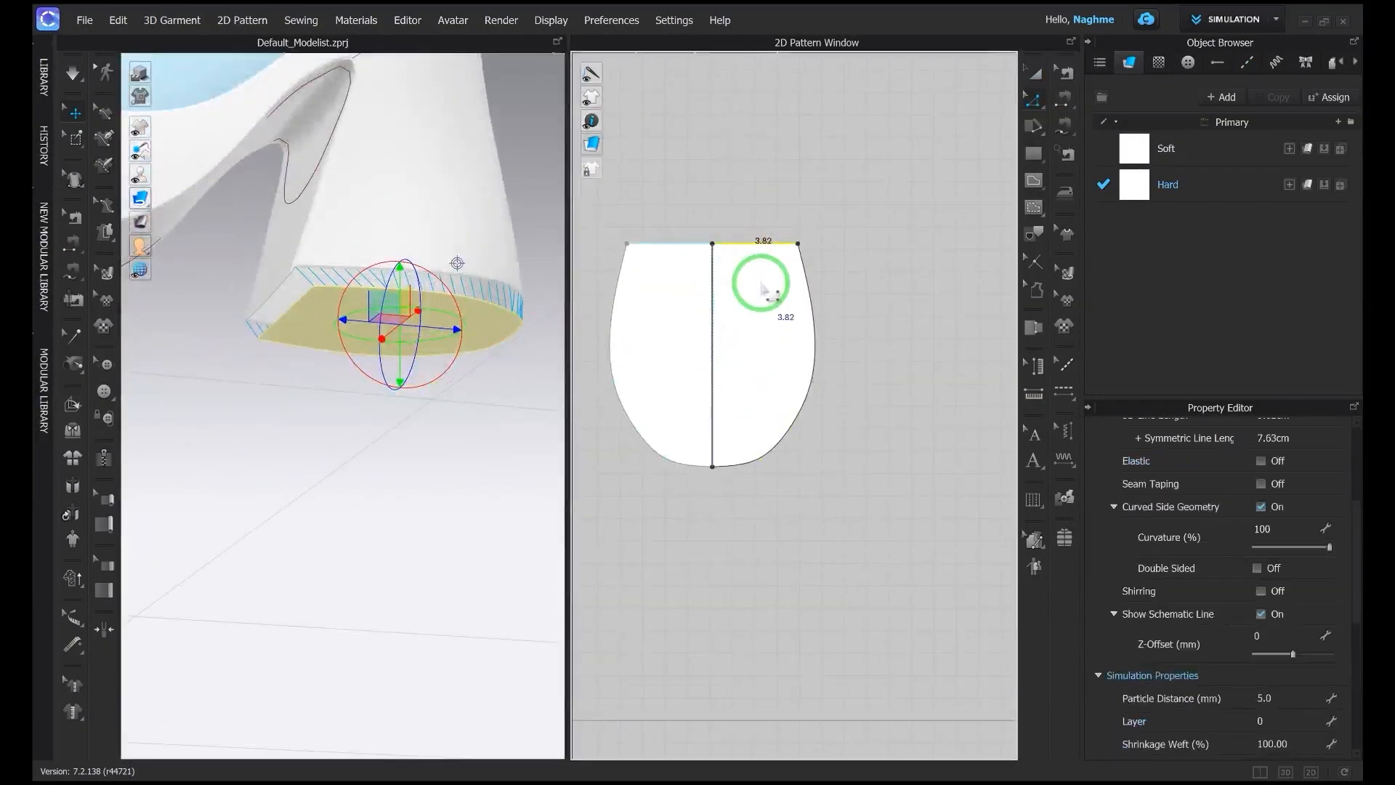
{"action": "left_click_drag", "start_coordinate": [771, 252], "coordinate": [771, 243]}
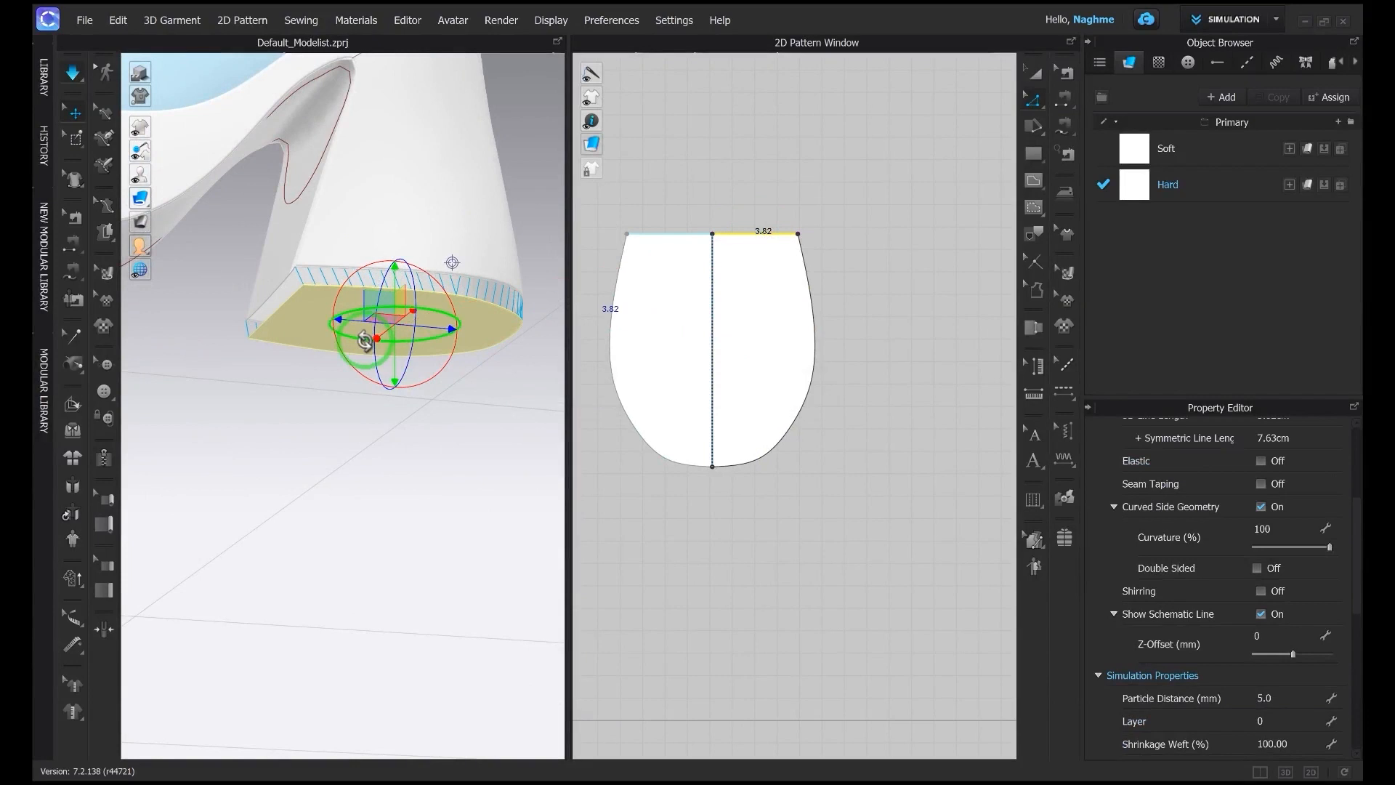
{"action": "key", "text": "space"}
{"action": "key", "text": "space"}
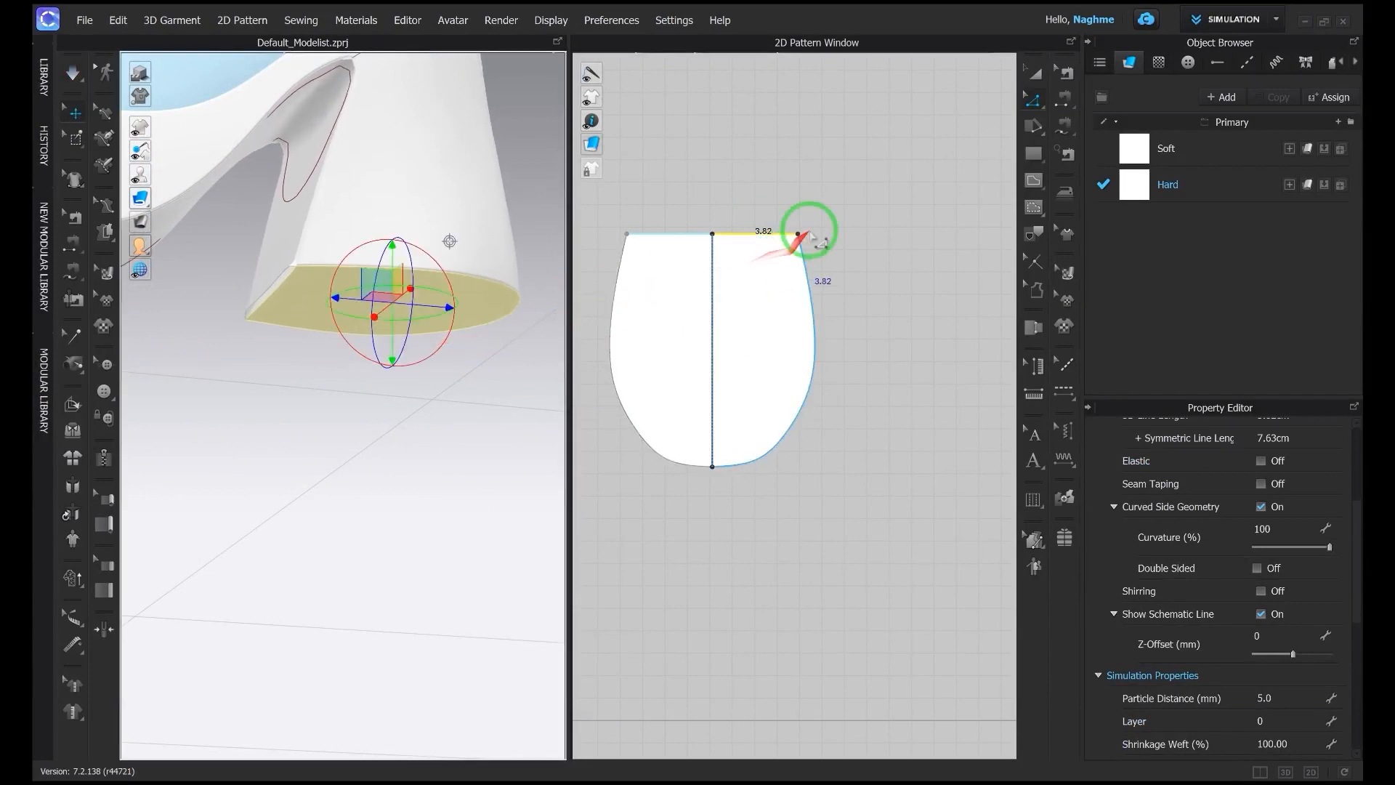
Step: Compare the length of the lower sole's short end edge with the heel base's straight front edge
{"action": "left_click", "coordinate": [806, 230]}
{"action": "scroll", "coordinate": [485, 273], "scroll_direction": "down", "scroll_amount": 1}
{"action": "scroll", "coordinate": [713, 259], "scroll_direction": "down", "scroll_amount": 5}
{"action": "middle_click_drag", "start_coordinate": [716, 257], "coordinate": [823, 319]}
{"action": "scroll", "coordinate": [800, 393], "scroll_direction": "up", "scroll_amount": 3}
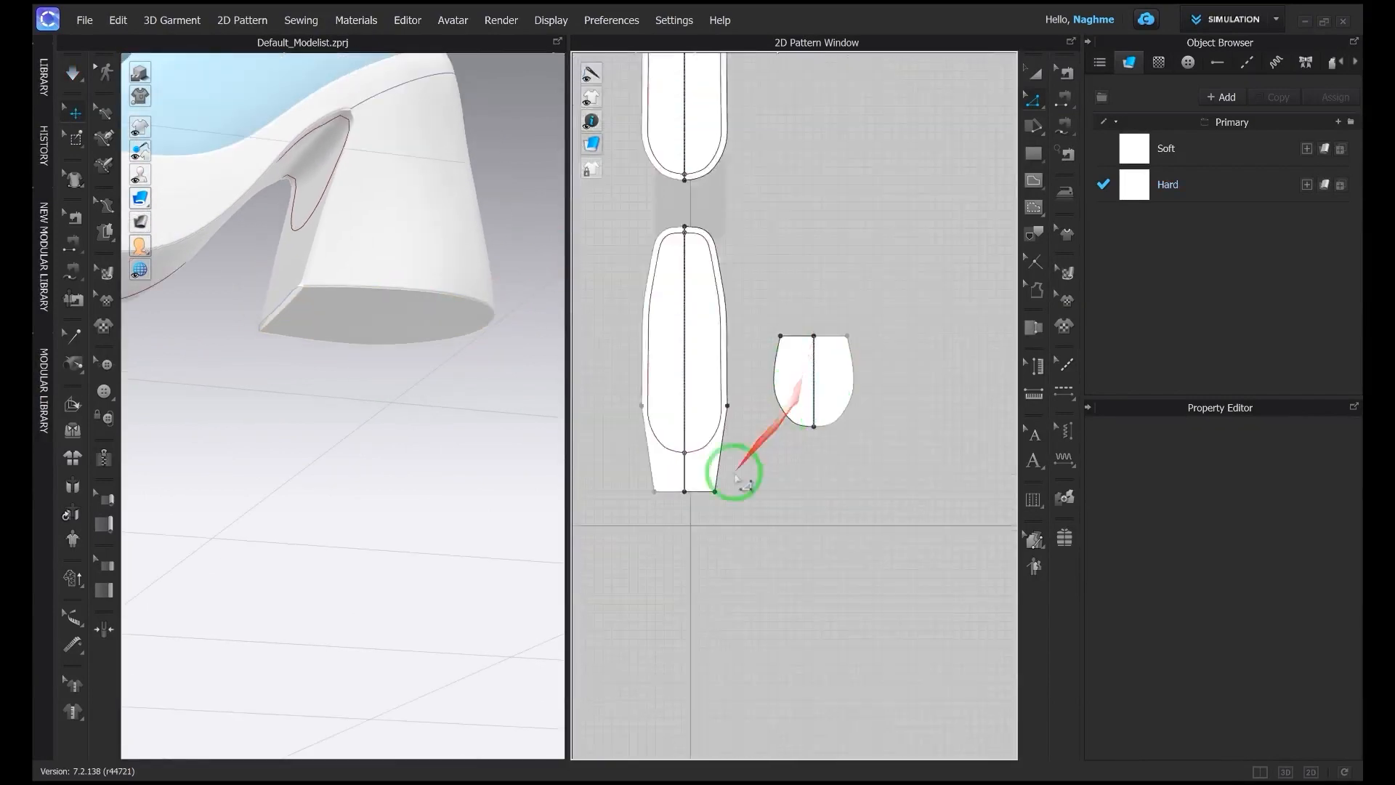
{"action": "scroll", "coordinate": [692, 492], "scroll_direction": "up", "scroll_amount": 6}
{"action": "left_click", "coordinate": [712, 487]}
{"action": "middle_click_drag", "start_coordinate": [841, 376], "coordinate": [764, 424]}
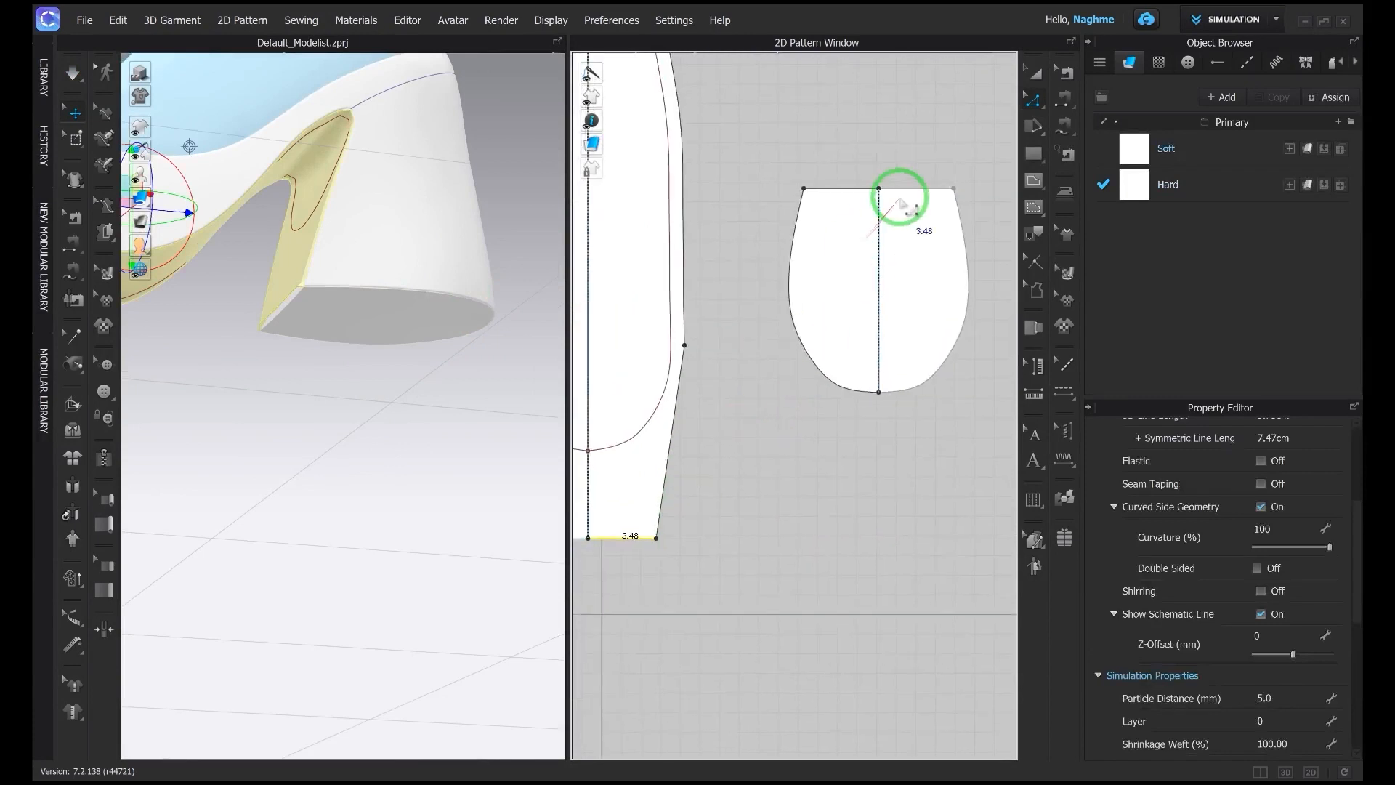
{"action": "left_click", "coordinate": [906, 192]}
{"action": "right_click", "coordinate": [904, 189]}
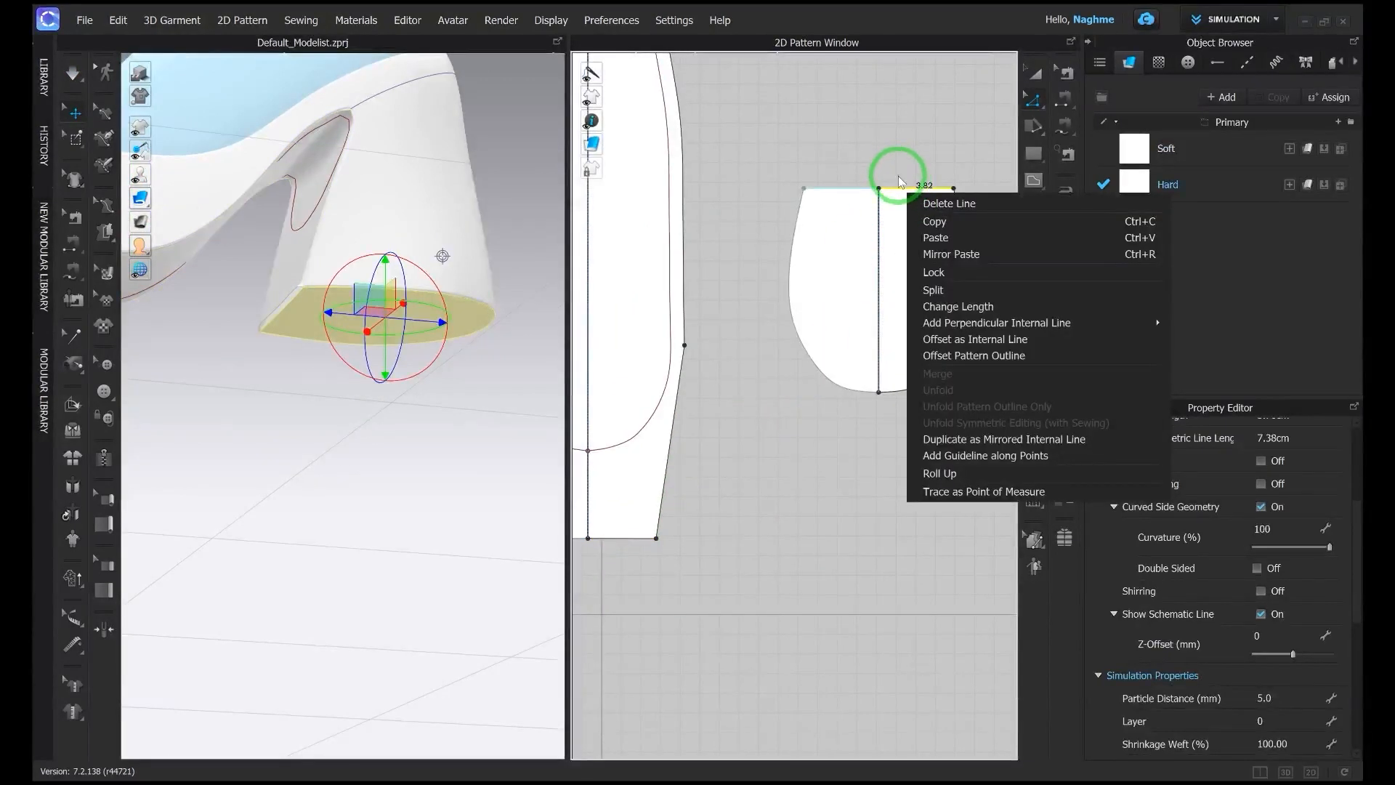
{"action": "left_click", "coordinate": [881, 155]}
Step: Set the heel base's curved seam to fold strength 50 and fold angle 90, and simulate
{"action": "key", "text": "b"}
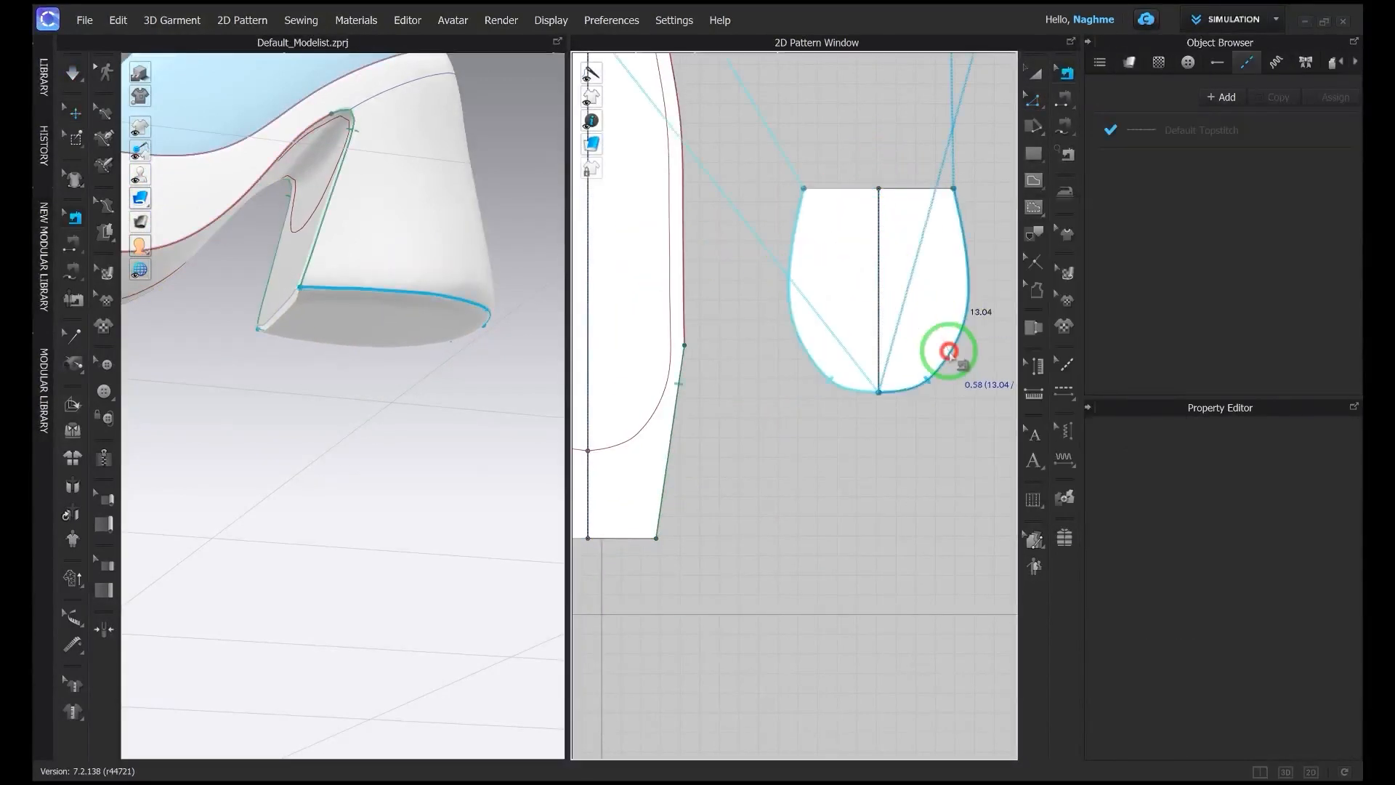
{"action": "left_click", "coordinate": [948, 351]}
{"action": "left_click", "coordinate": [1291, 512]}
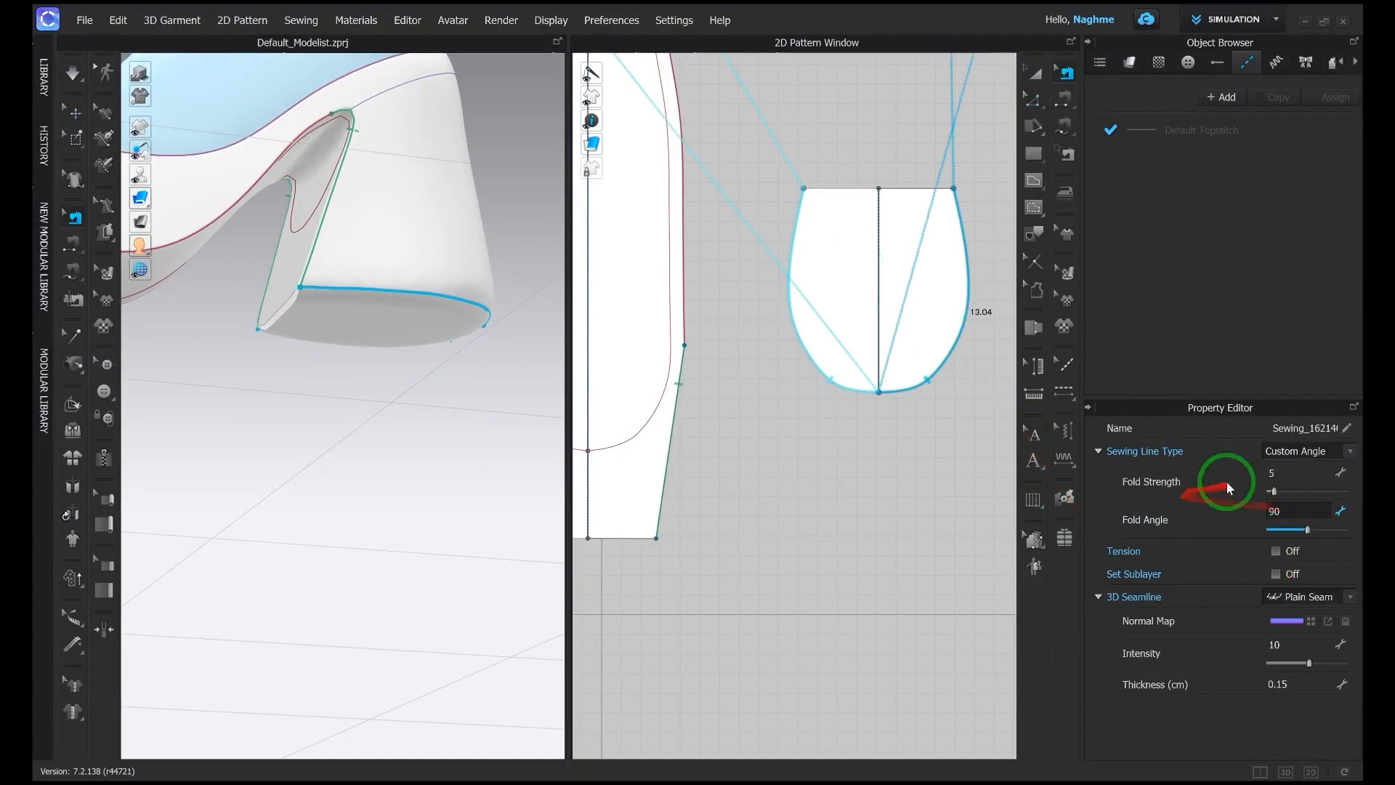
{"action": "key", "text": "space"}
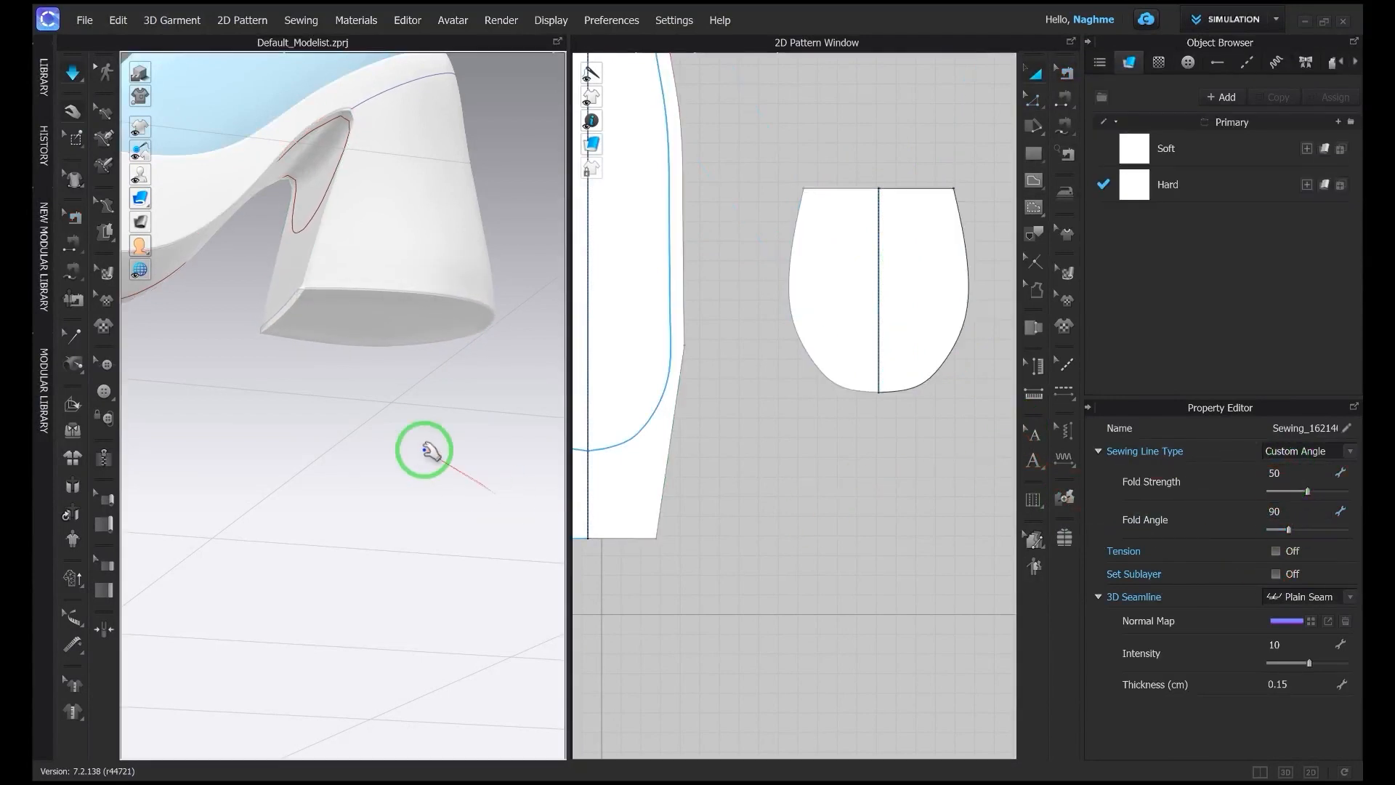
Step: Sew both halves of the lower sole's short end edge to the heel base's straight front edge with a fold angle of 90
{"action": "key", "text": "b"}
{"action": "scroll", "coordinate": [794, 419], "scroll_direction": "down", "scroll_amount": 4}
{"action": "middle_click_drag", "start_coordinate": [794, 419], "coordinate": [813, 432]}
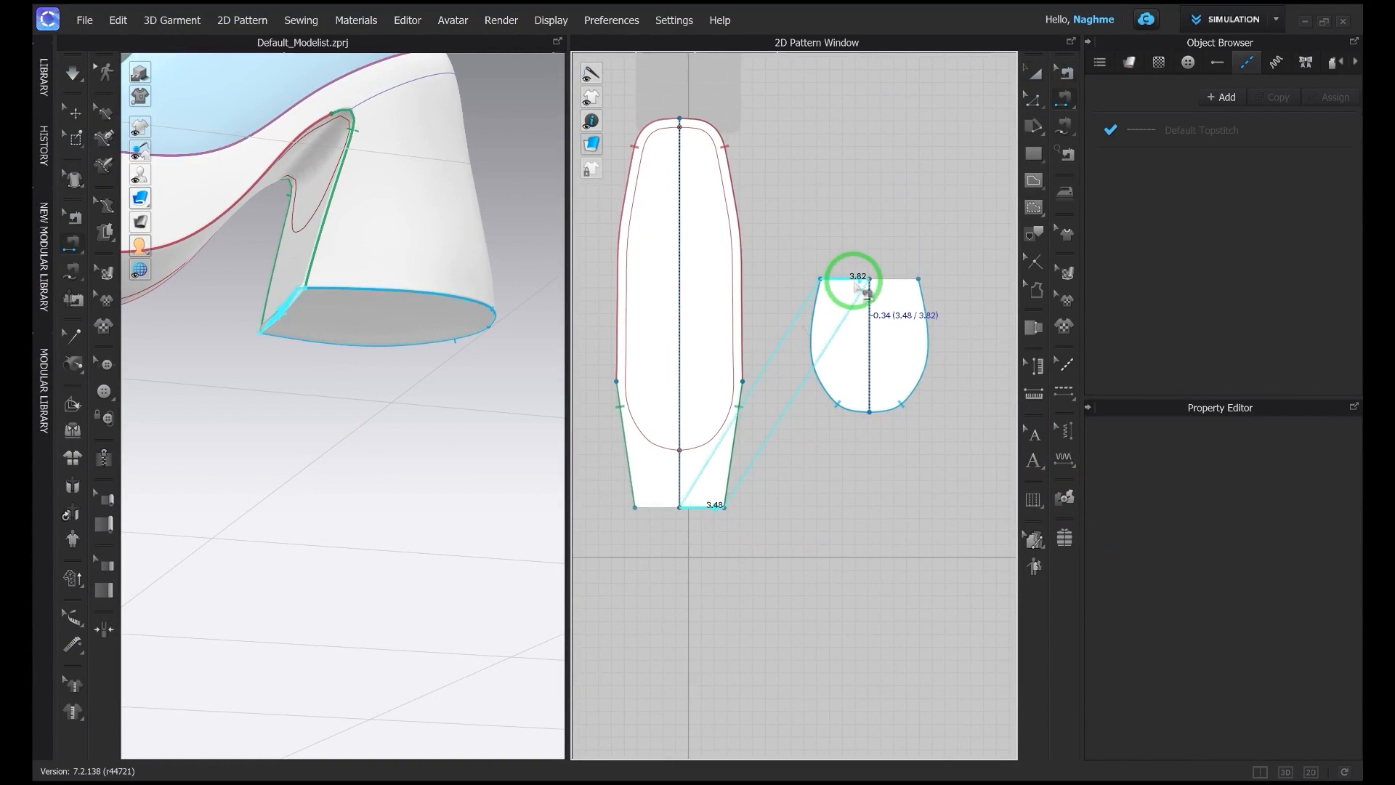
{"action": "right_click_drag", "start_coordinate": [339, 324], "coordinate": [432, 276]}
{"action": "left_click", "coordinate": [448, 254]}
{"action": "left_click", "coordinate": [754, 331]}
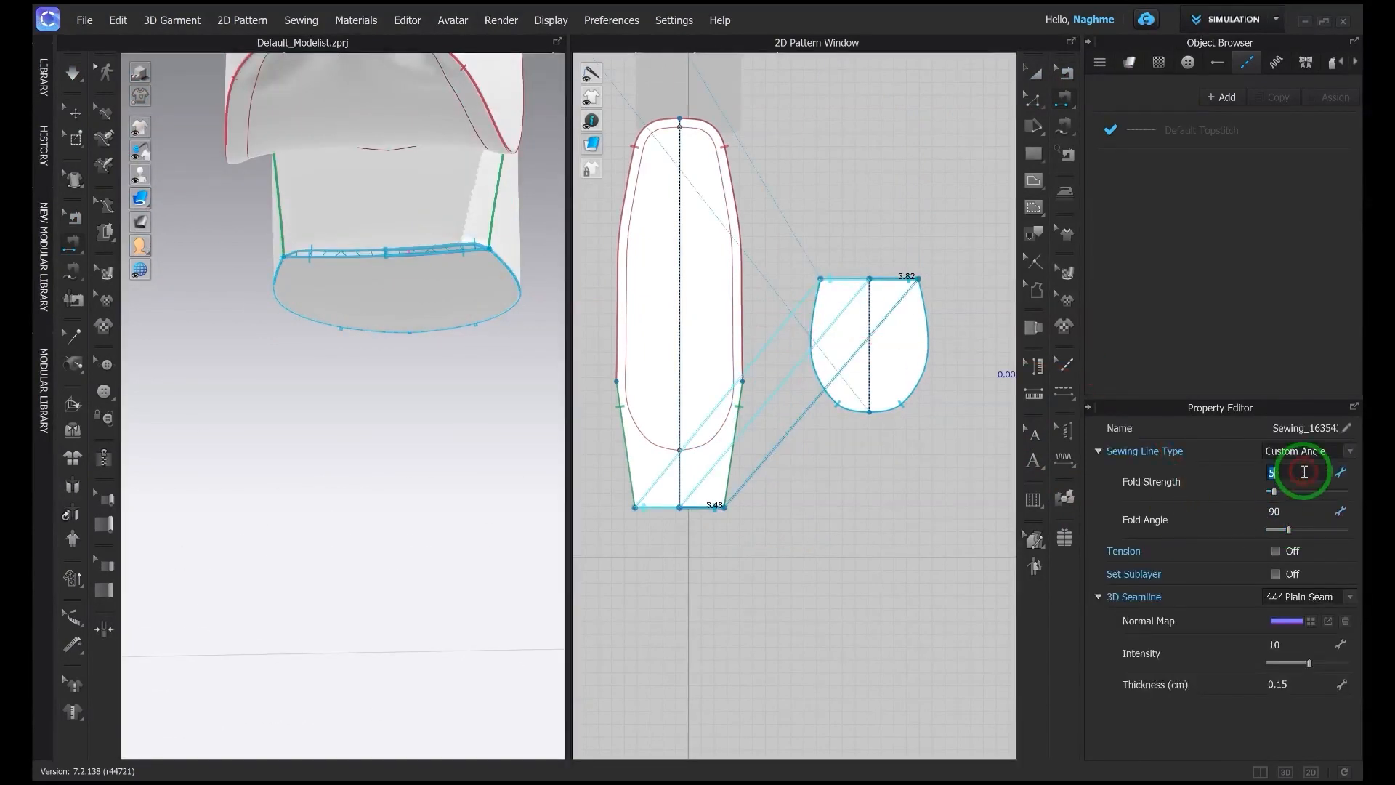
Step: Simulate the boot with the new front seam, pull the heel base into place and check the heel from several sides
{"action": "left_click", "coordinate": [333, 390]}
{"action": "right_click_drag", "start_coordinate": [334, 389], "coordinate": [427, 374]}
{"action": "key", "text": "q"}
{"action": "left_click", "coordinate": [390, 335]}
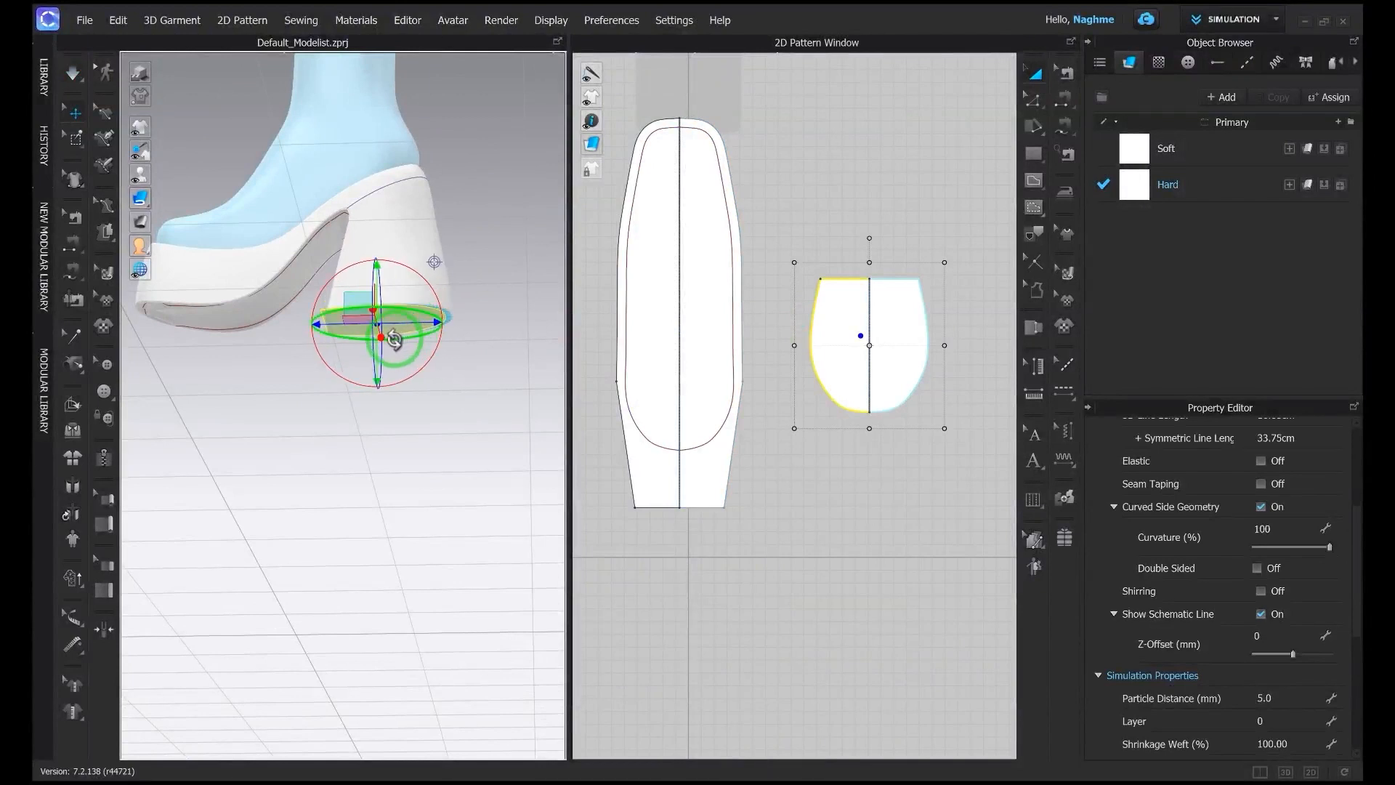
{"action": "key", "text": "space"}
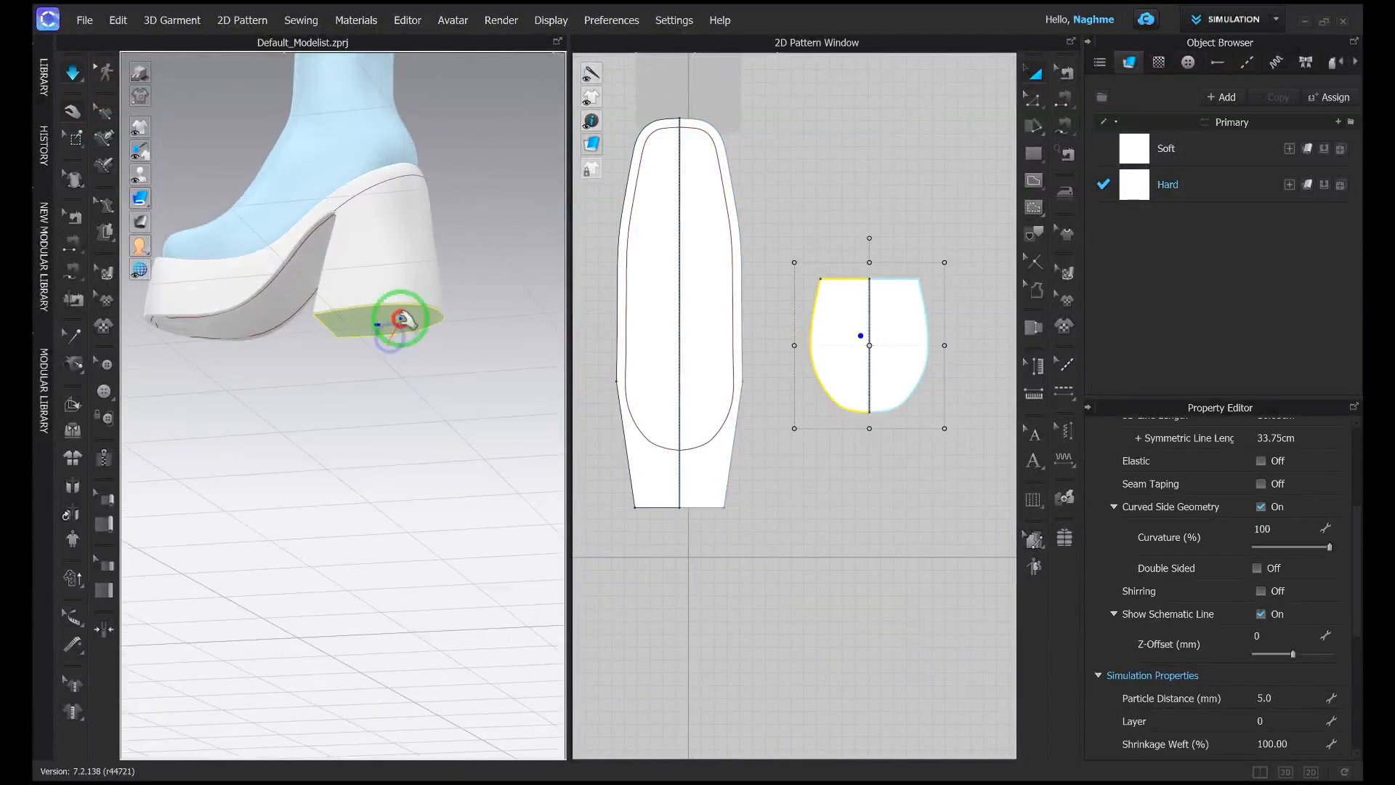
{"action": "right_click_drag", "start_coordinate": [414, 336], "coordinate": [412, 216]}
{"action": "right_click", "coordinate": [412, 217]}
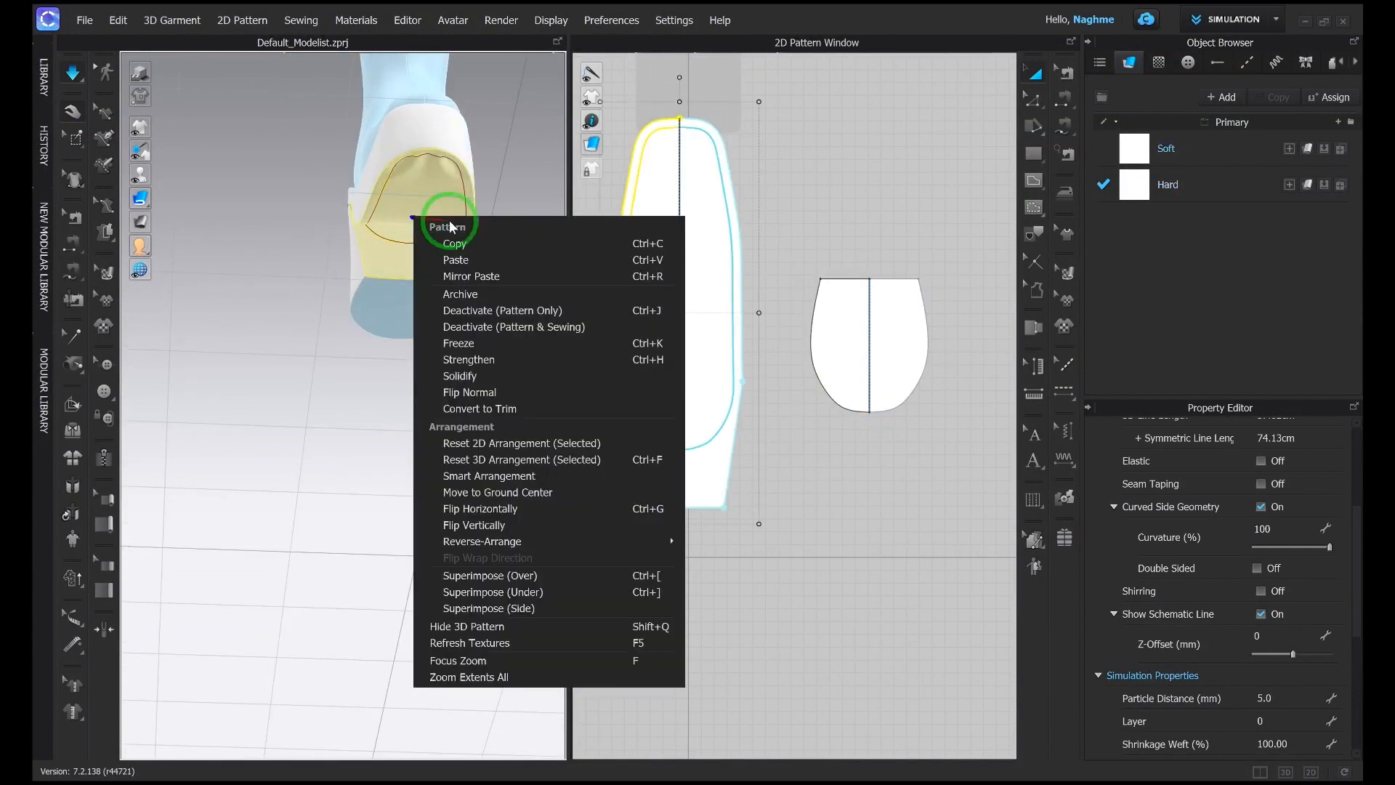
{"action": "left_click", "coordinate": [492, 193]}
{"action": "right_click_drag", "start_coordinate": [492, 193], "coordinate": [290, 287]}
{"action": "left_click", "coordinate": [347, 271]}
{"action": "scroll", "coordinate": [710, 302], "scroll_direction": "down", "scroll_amount": 3}
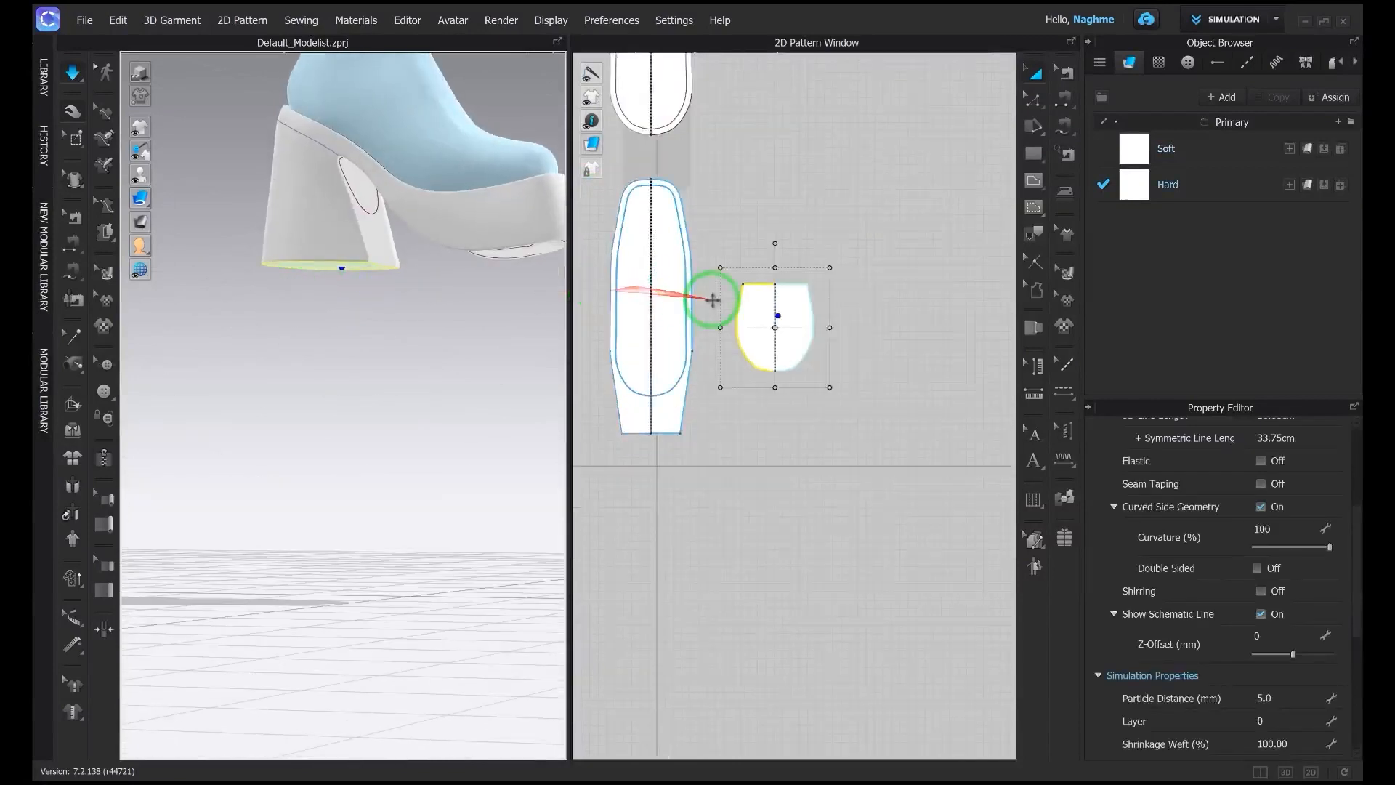
Step: Create a long narrow rectangle pattern and place it in 3D directly beneath the boot as a level reference strip
{"action": "left_click_drag", "start_coordinate": [967, 430], "coordinate": [967, 430]}
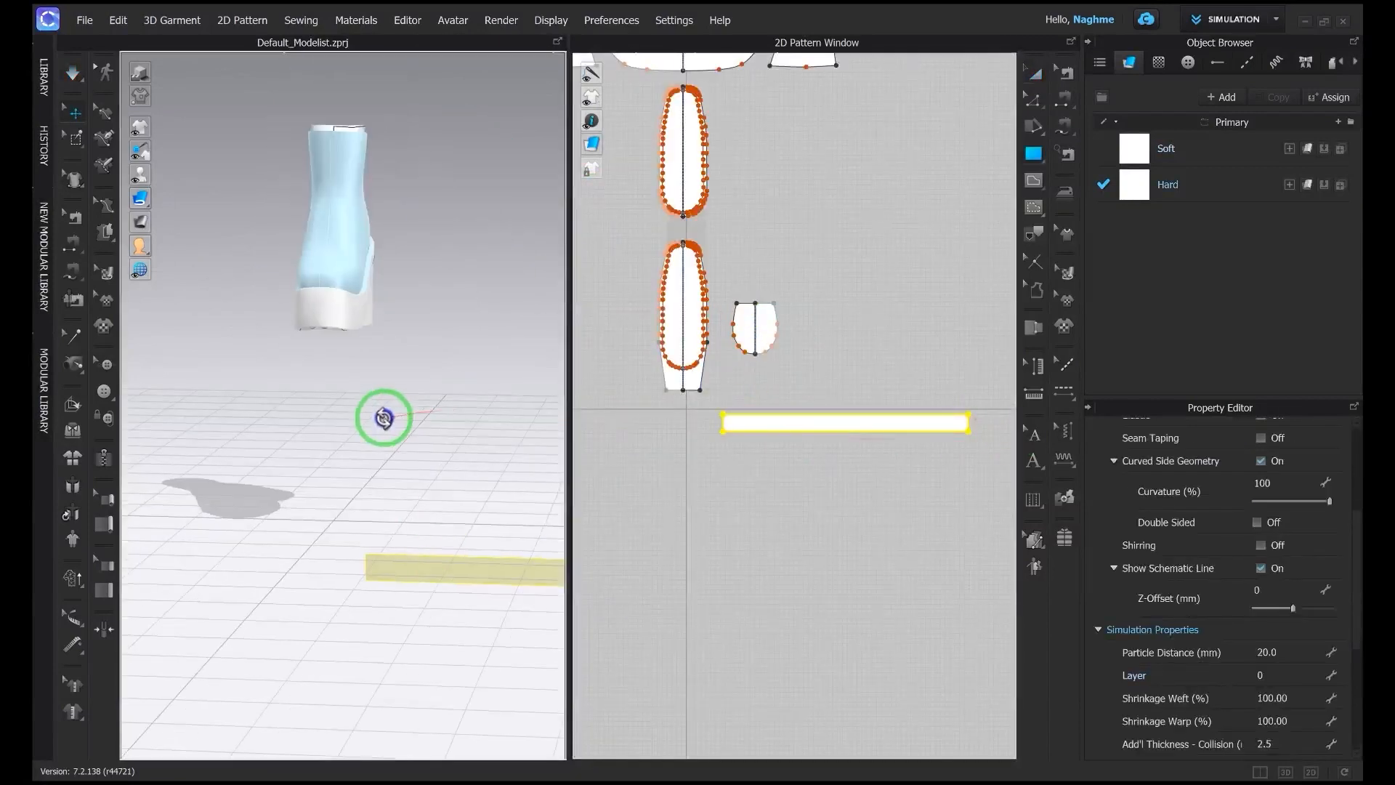
{"action": "left_click_drag", "start_coordinate": [460, 565], "coordinate": [357, 355]}
{"action": "right_click_drag", "start_coordinate": [354, 356], "coordinate": [451, 393]}
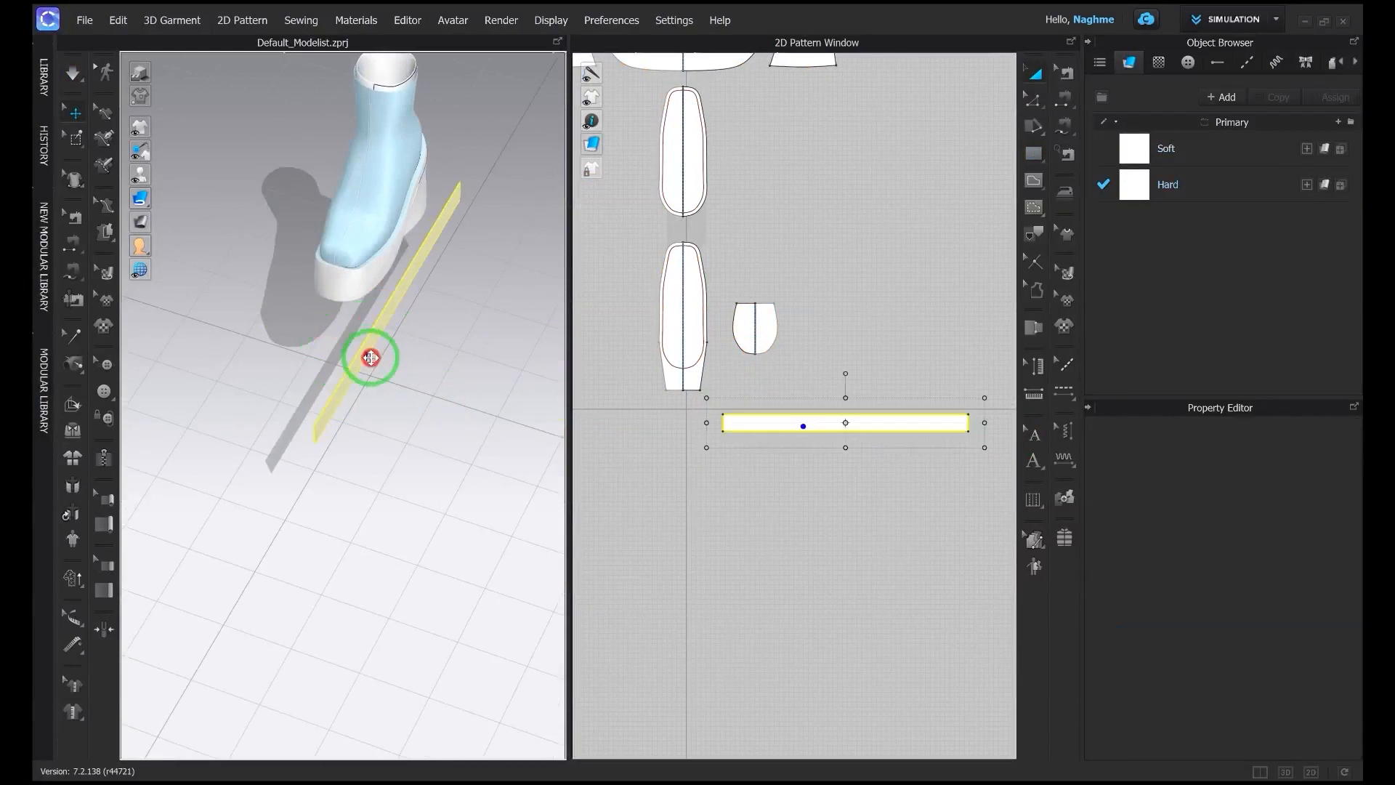
{"action": "mouse_move", "coordinate": [380, 364]}
{"action": "right_mouse_down"}
{"action": "mouse_move", "coordinate": [321, 327]}
{"action": "mouse_move", "coordinate": [387, 361]}
{"action": "mouse_move", "coordinate": [371, 334]}
{"action": "mouse_move", "coordinate": [374, 348]}
{"action": "right_mouse_up"}
{"action": "right_click_drag", "start_coordinate": [256, 236], "coordinate": [423, 295]}
{"action": "left_click", "coordinate": [440, 214]}
{"action": "left_click", "coordinate": [417, 351]}
Step: Freeze the reference strip and adjust the heel base's height with repeated simulation to level the heel's bottom against it
{"action": "key", "text": "space"}
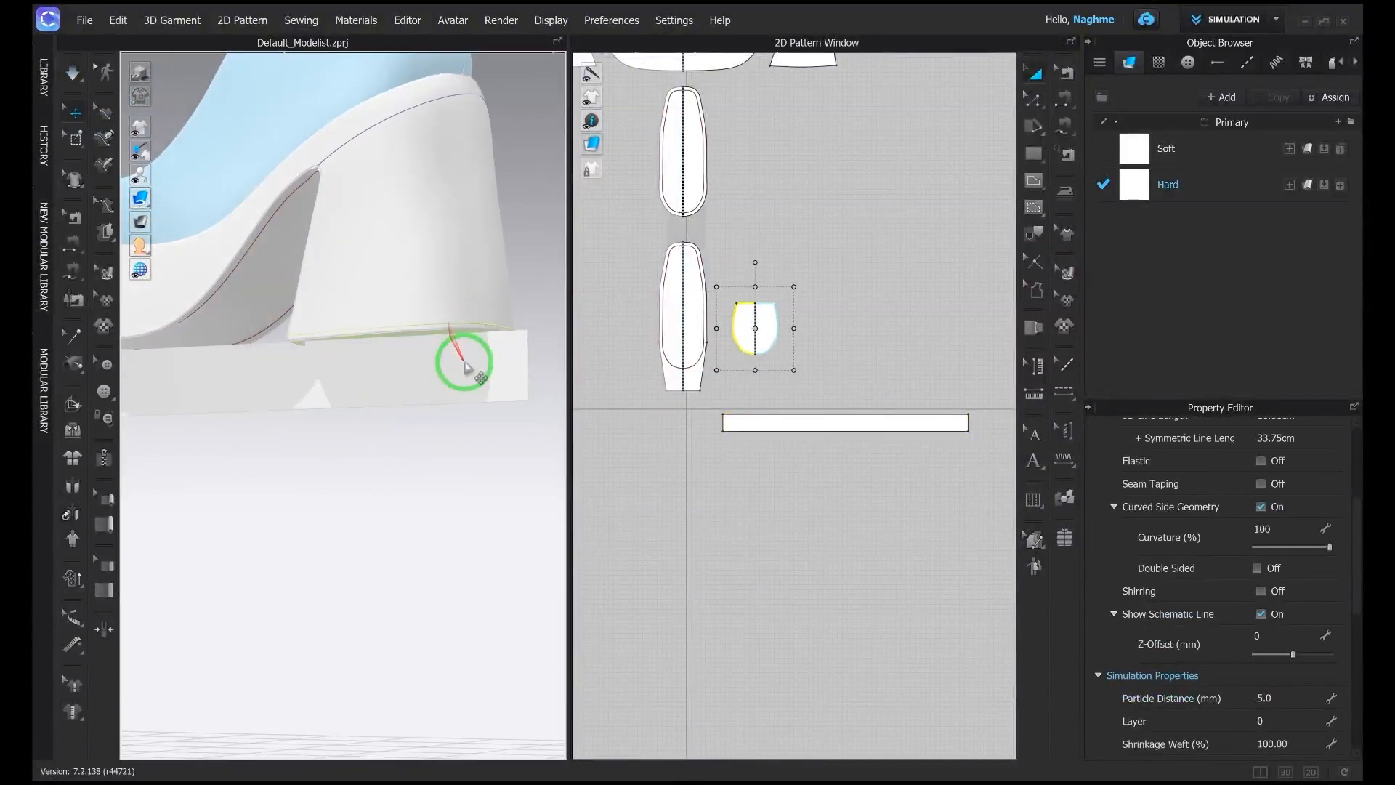
{"action": "left_click", "coordinate": [471, 366]}
{"action": "right_click_drag", "start_coordinate": [439, 364], "coordinate": [231, 320]}
{"action": "left_click", "coordinate": [386, 295]}
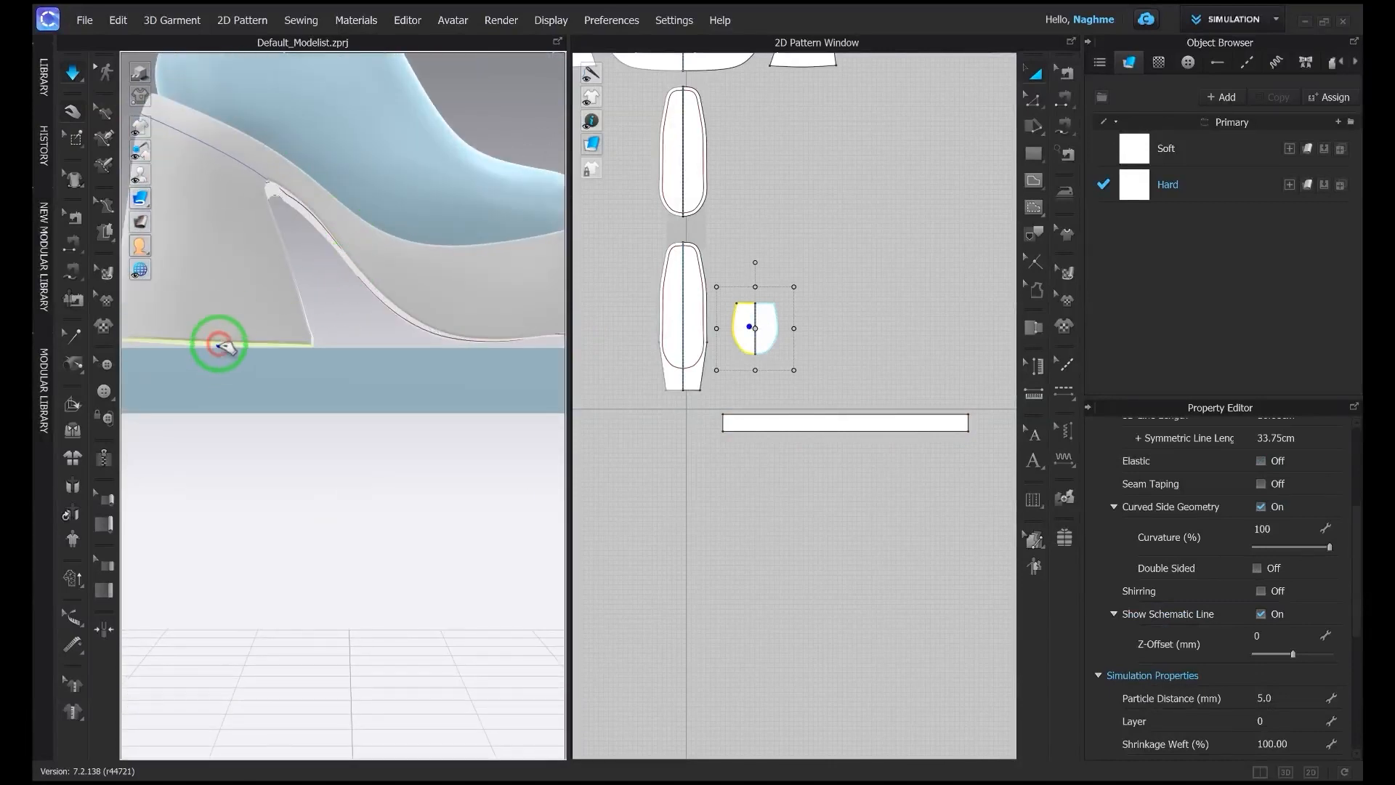
{"action": "right_click_drag", "start_coordinate": [210, 344], "coordinate": [207, 325]}
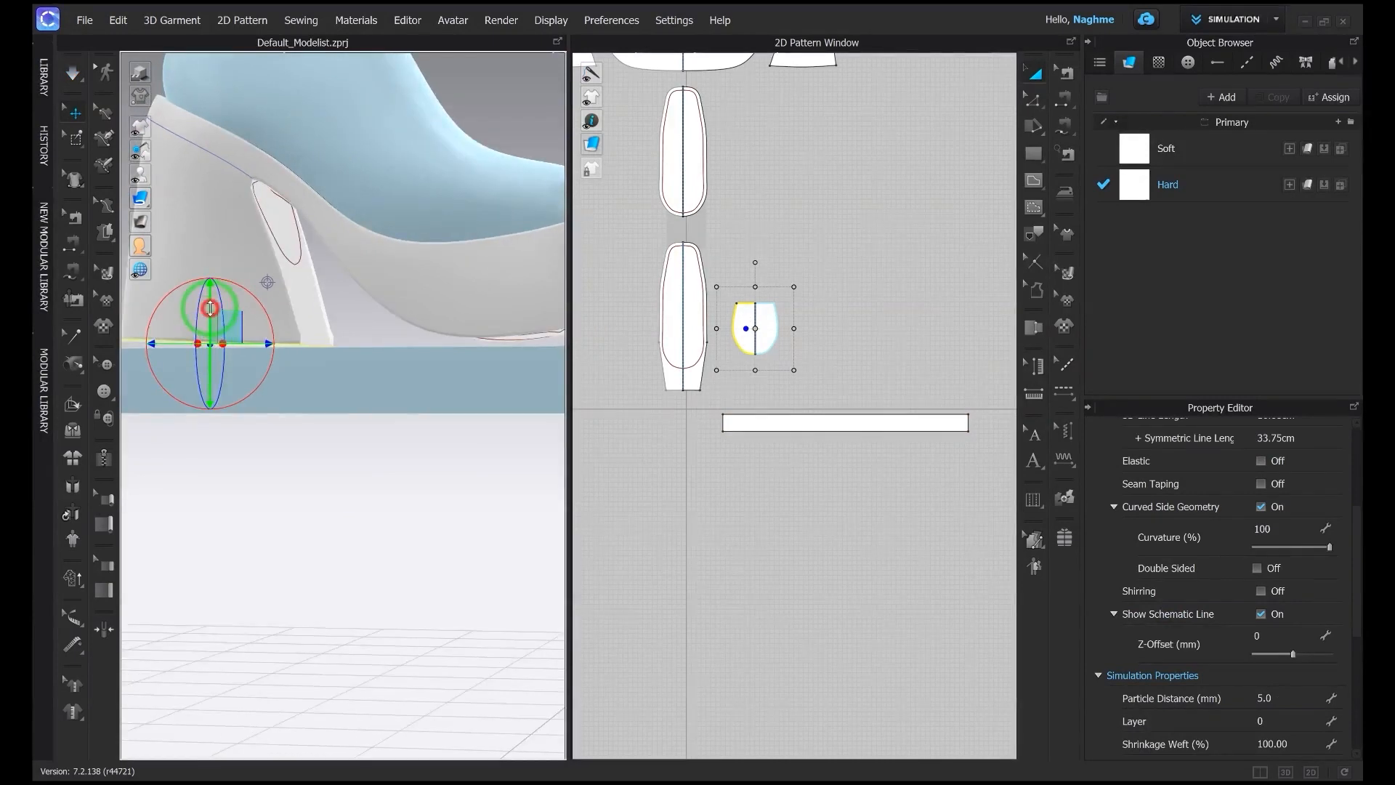
{"action": "mouse_move", "coordinate": [247, 322]}
{"action": "right_mouse_down"}
{"action": "mouse_move", "coordinate": [236, 343]}
{"action": "mouse_move", "coordinate": [249, 295]}
{"action": "right_mouse_up"}
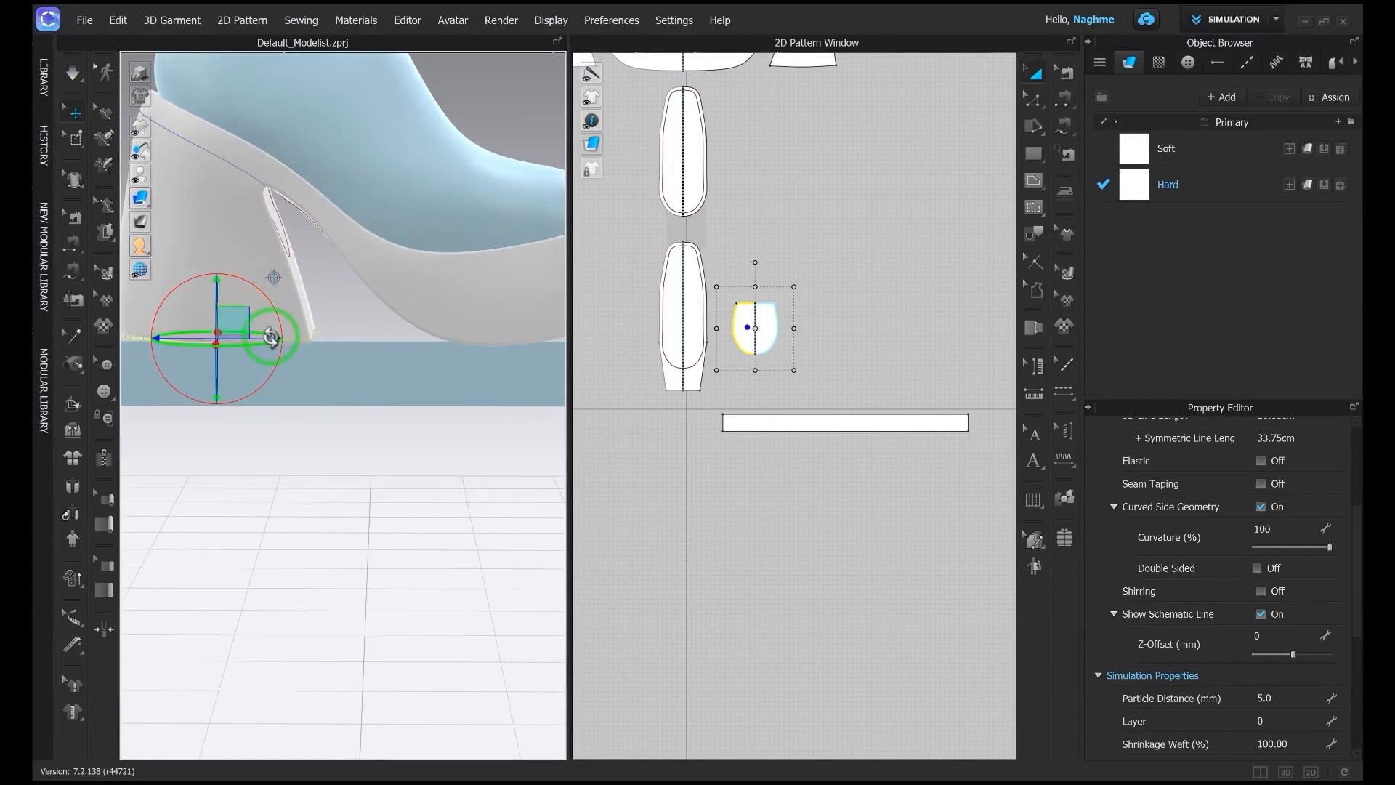
{"action": "mouse_move", "coordinate": [241, 317]}
{"action": "right_mouse_down"}
{"action": "mouse_move", "coordinate": [281, 364]}
{"action": "mouse_move", "coordinate": [261, 336]}
{"action": "right_mouse_up"}
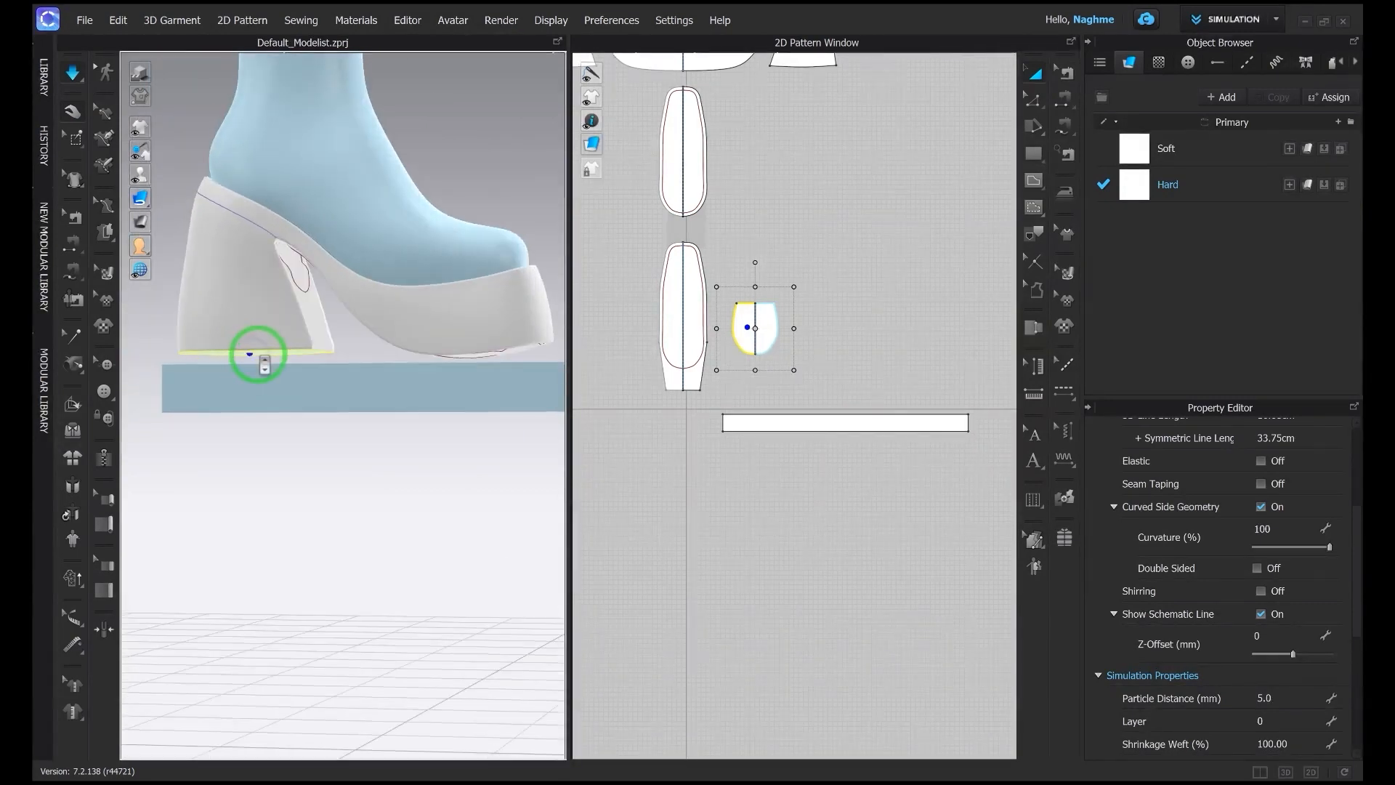
{"action": "scroll", "coordinate": [251, 345], "scroll_direction": "up", "scroll_amount": 2}
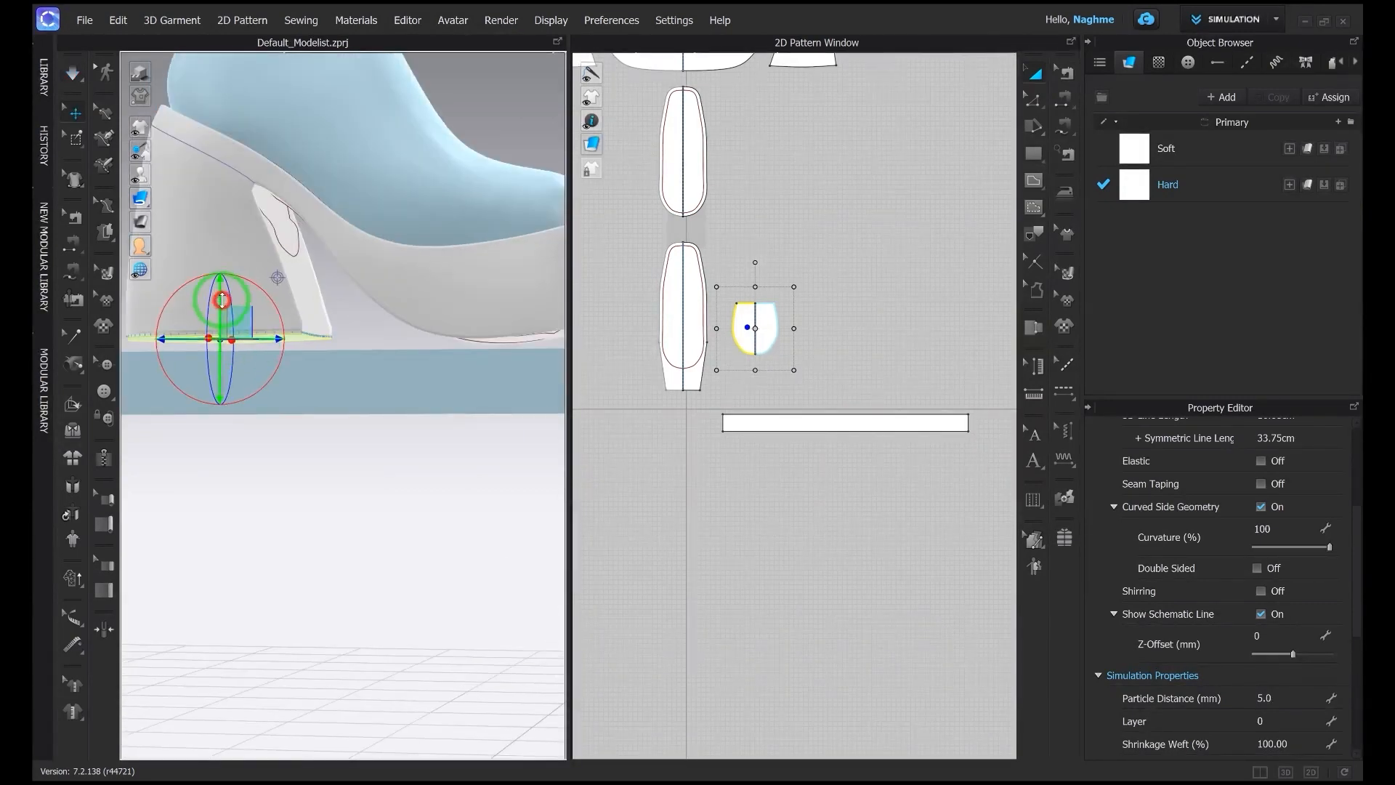
Step: Delete the reference strip and pull the heel's side pattern into shape while simulating
{"action": "left_click", "coordinate": [325, 393]}
{"action": "right_click_drag", "start_coordinate": [325, 392], "coordinate": [438, 297]}
{"action": "left_click", "coordinate": [417, 340]}
{"action": "key", "text": "space"}
{"action": "left_click_drag", "start_coordinate": [440, 298], "coordinate": [463, 310]}
{"action": "right_click_drag", "start_coordinate": [488, 335], "coordinate": [326, 295]}
{"action": "scroll", "coordinate": [325, 289], "scroll_direction": "up", "scroll_amount": 3}
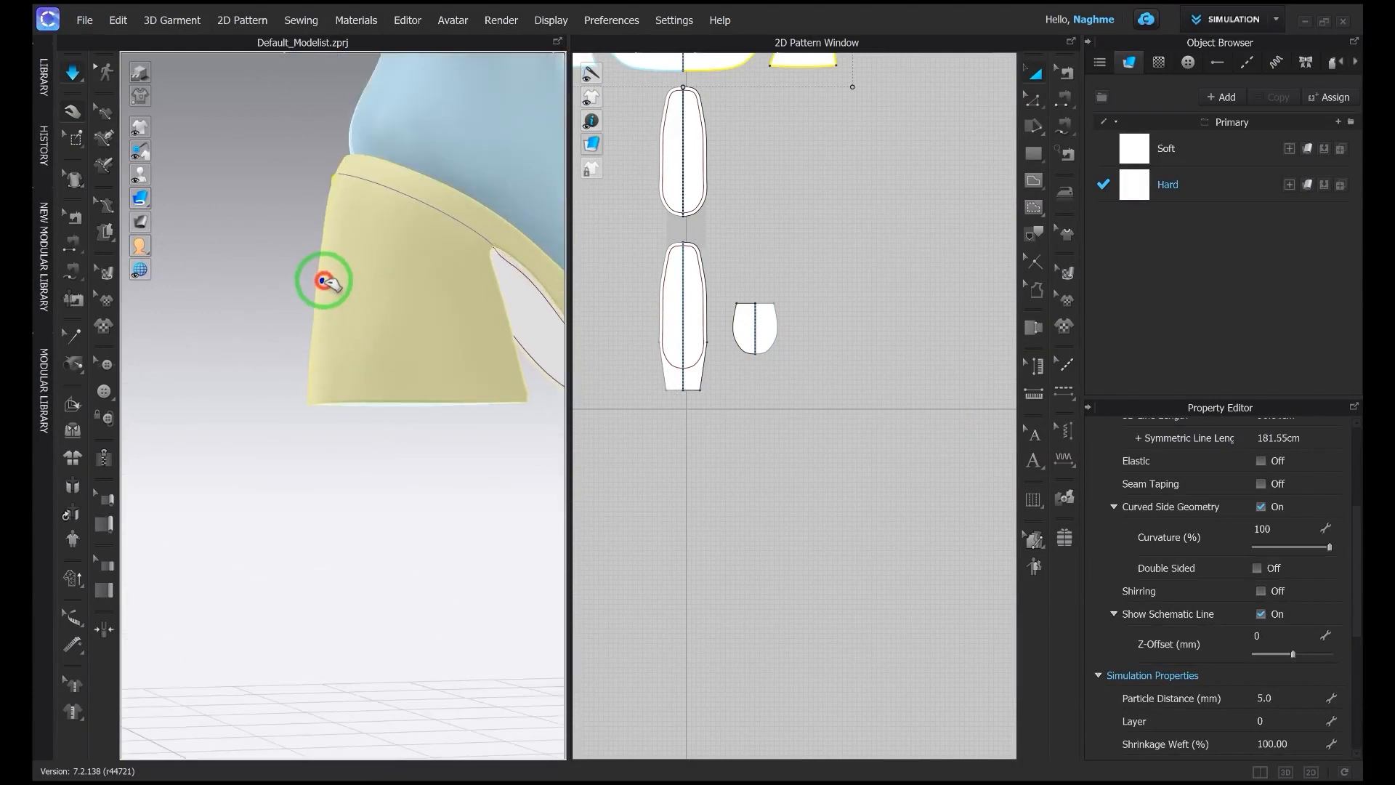
{"action": "left_click_drag", "start_coordinate": [325, 284], "coordinate": [389, 383]}
{"action": "right_click_drag", "start_coordinate": [389, 383], "coordinate": [429, 349]}
{"action": "left_click", "coordinate": [370, 300]}
Step: Stop the simulation and freeze the platform side pattern and the heel base
{"action": "left_click", "coordinate": [468, 224]}
{"action": "key", "text": "space"}
{"action": "key", "text": "ctrl+k"}
{"action": "right_click_drag", "start_coordinate": [392, 261], "coordinate": [338, 292]}
{"action": "left_click", "coordinate": [331, 289]}
{"action": "left_click_drag", "start_coordinate": [1317, 190], "coordinate": [395, 307]}
Step: Simulate the unfrozen lower sole against the frozen heel and platform
{"action": "left_click", "coordinate": [396, 307]}
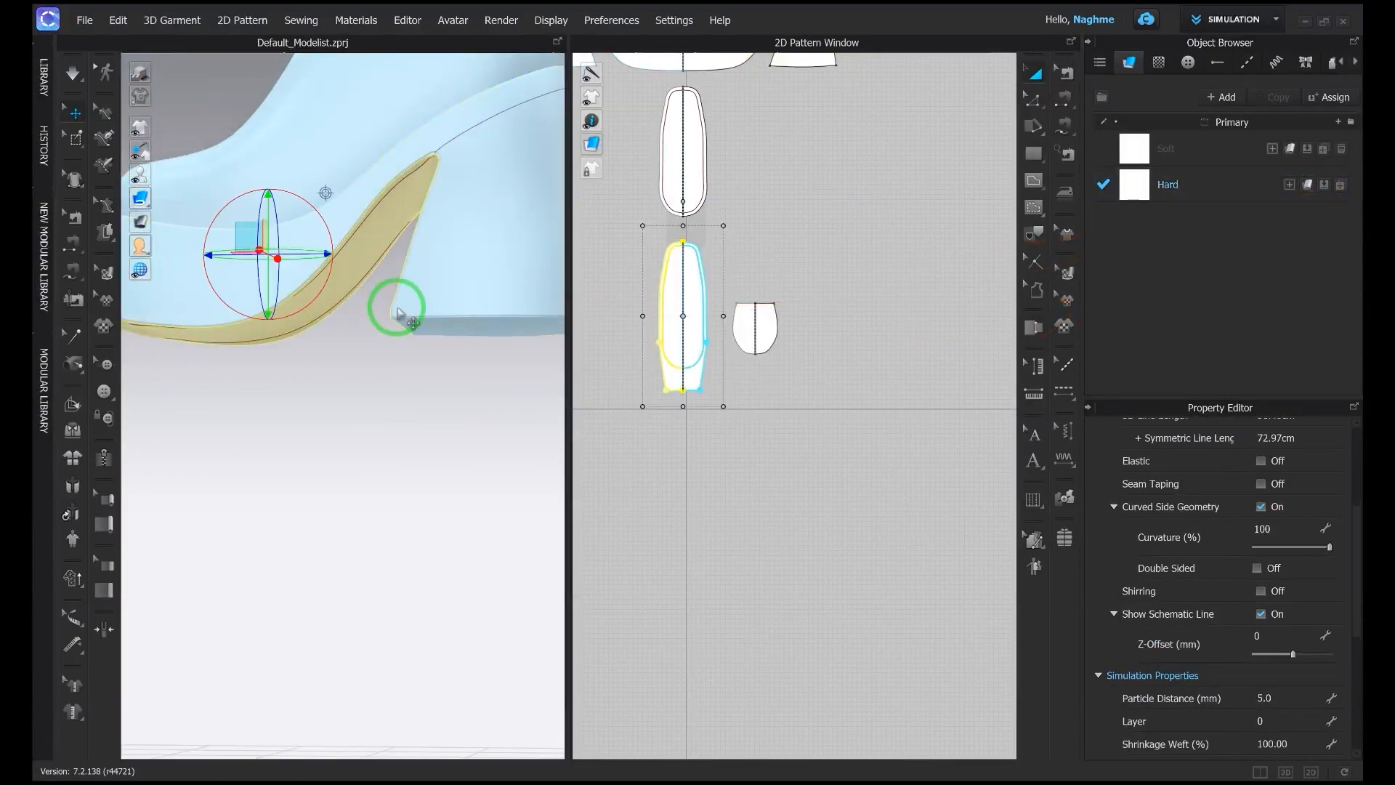
{"action": "right_click_drag", "start_coordinate": [395, 309], "coordinate": [389, 364]}
{"action": "key", "text": "space"}
{"action": "key", "text": "space"}
Step: Examine where the lower sole meets the heel's bottom front corner, in 3D and on the flat patterns
{"action": "scroll", "coordinate": [399, 342], "scroll_direction": "up", "scroll_amount": 6}
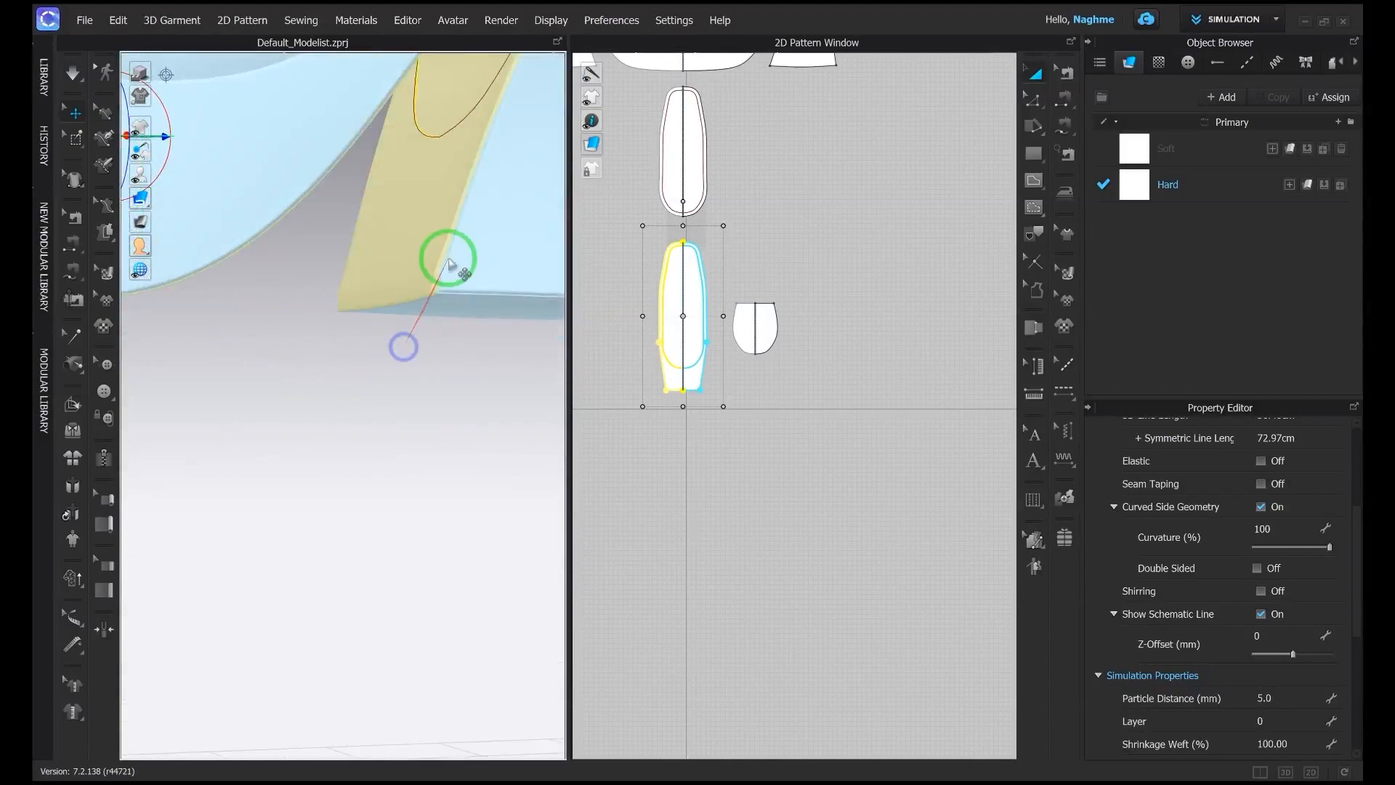
{"action": "scroll", "coordinate": [438, 290], "scroll_direction": "up", "scroll_amount": 3}
{"action": "scroll", "coordinate": [665, 336], "scroll_direction": "up", "scroll_amount": 5}
{"action": "middle_click_drag", "start_coordinate": [670, 309], "coordinate": [608, 629]}
{"action": "middle_click_drag", "start_coordinate": [890, 109], "coordinate": [756, 454]}
{"action": "scroll", "coordinate": [764, 211], "scroll_direction": "up", "scroll_amount": 5}
{"action": "scroll", "coordinate": [403, 270], "scroll_direction": "up", "scroll_amount": 2}
{"action": "scroll", "coordinate": [402, 269], "scroll_direction": "down", "scroll_amount": 8}
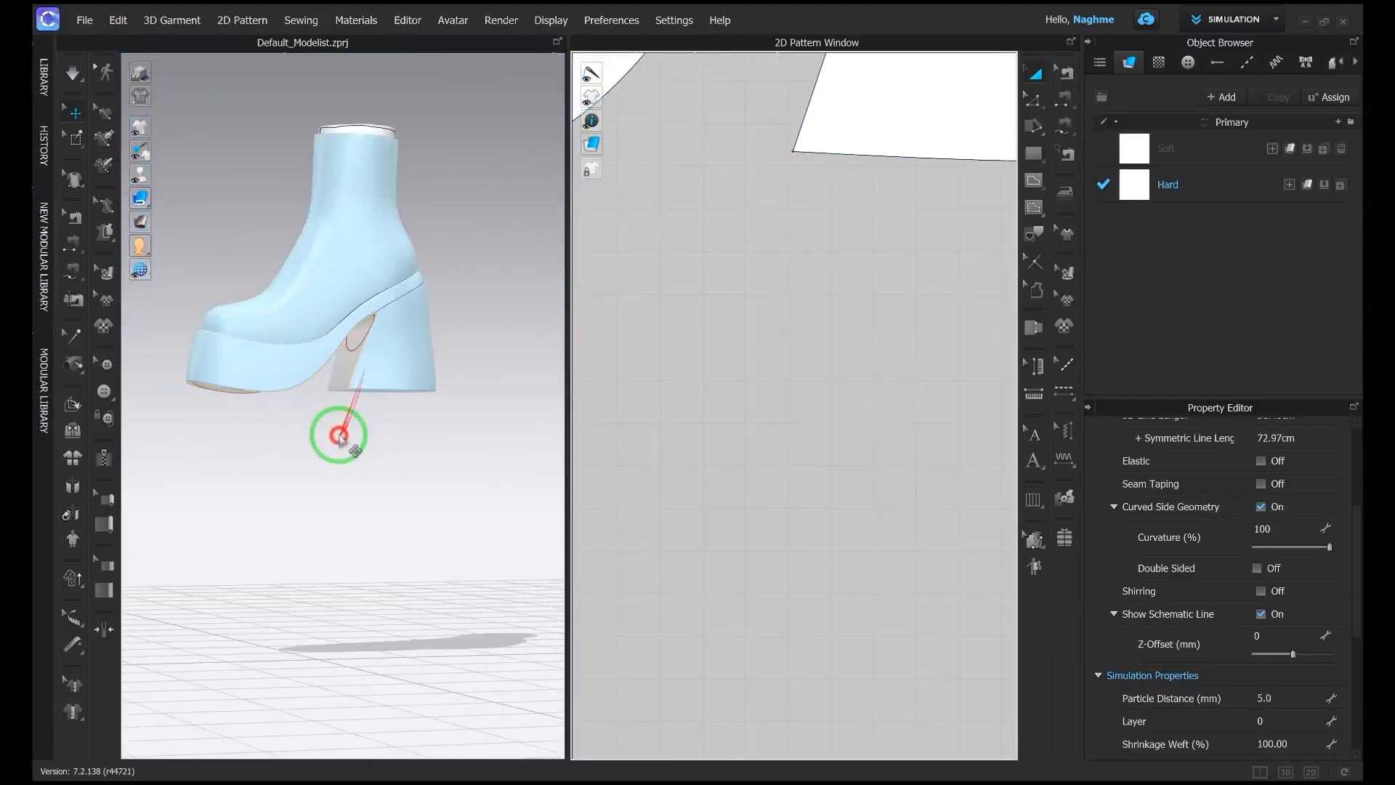
{"action": "left_click", "coordinate": [293, 425]}
{"action": "right_click_drag", "start_coordinate": [294, 425], "coordinate": [420, 526]}
Step: Create a rectangle pattern 12.75 cm wide and 30 cm high for the boot shaft, matching the ankle's top edge width
{"action": "scroll", "coordinate": [730, 461], "scroll_direction": "down", "scroll_amount": 9}
{"action": "middle_click_drag", "start_coordinate": [738, 467], "coordinate": [756, 551]}
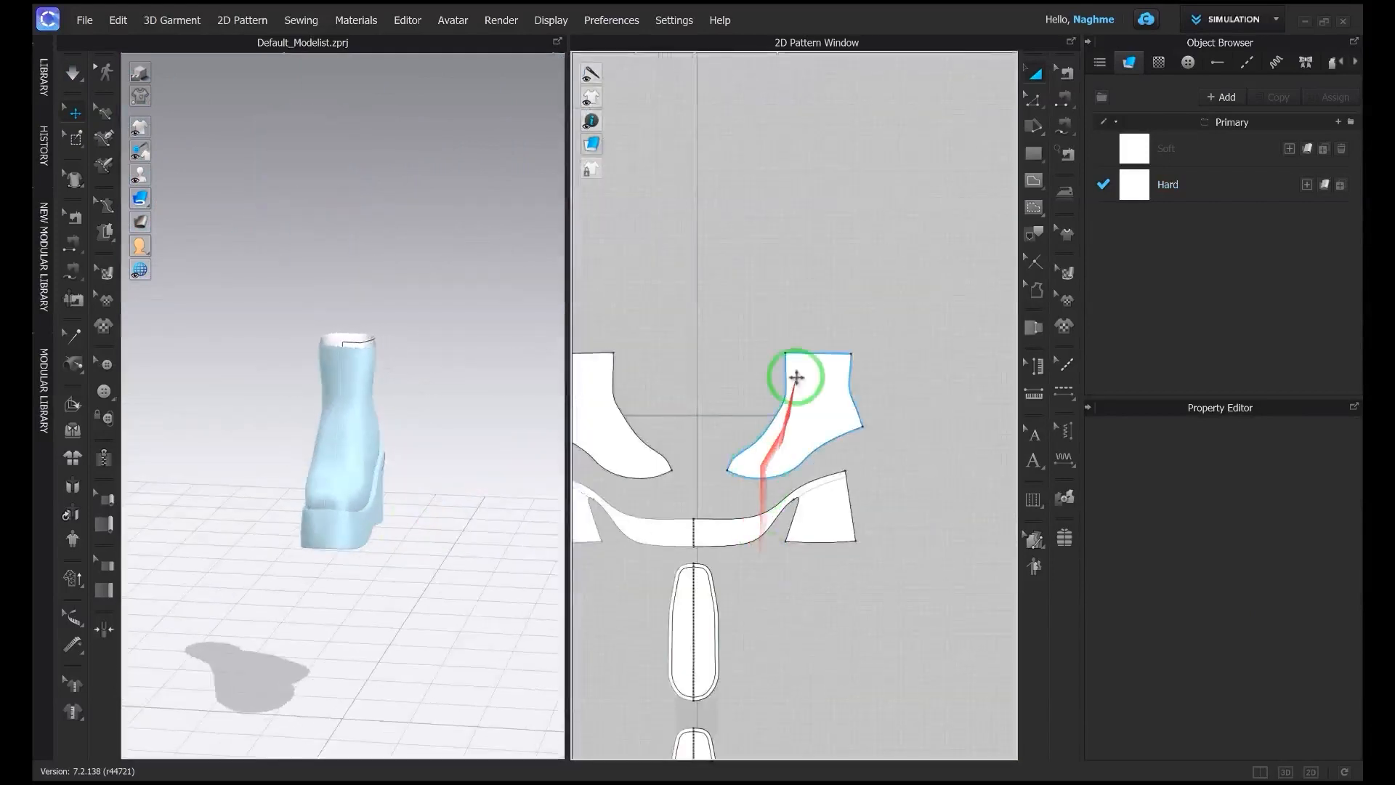
{"action": "scroll", "coordinate": [788, 385], "scroll_direction": "up", "scroll_amount": 3}
{"action": "key", "text": "z"}
{"action": "left_click", "coordinate": [835, 339]}
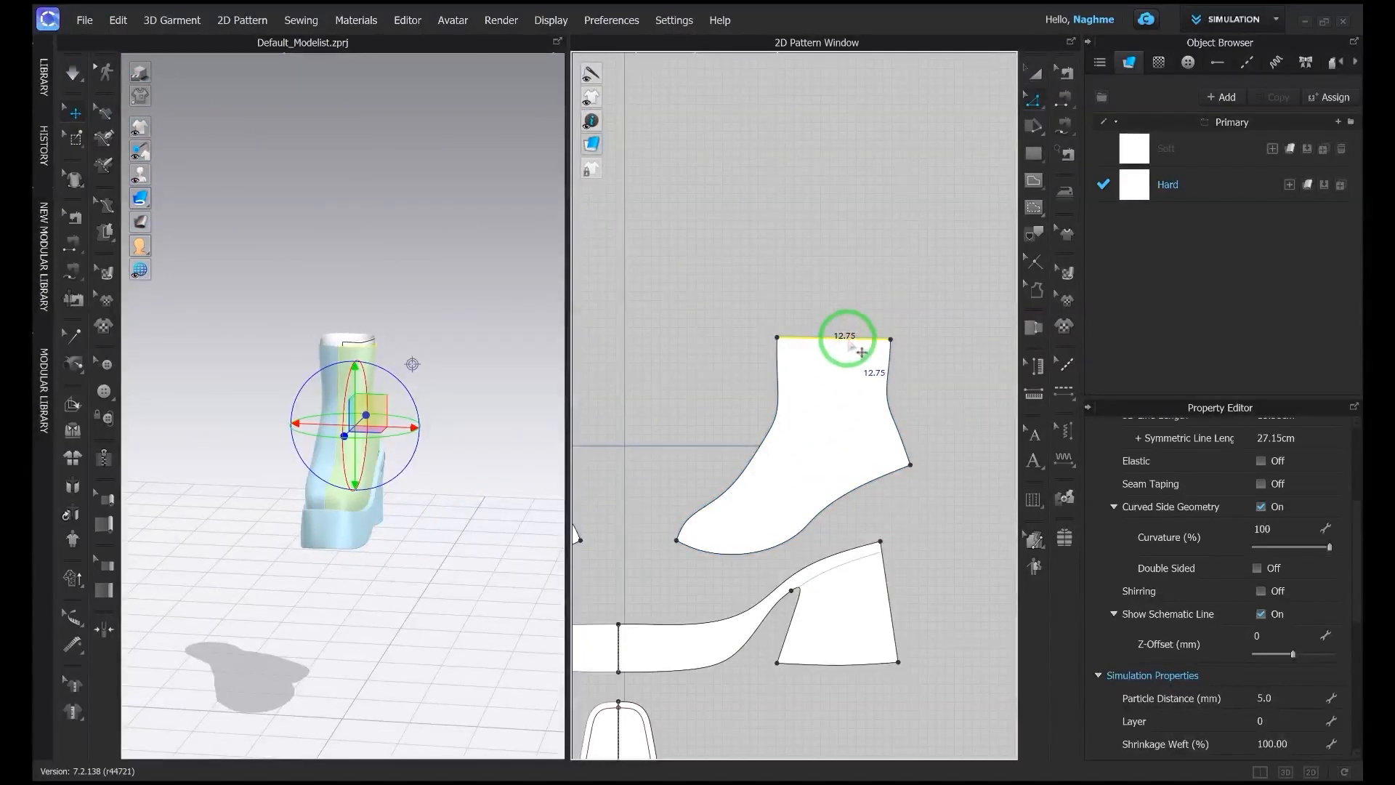
{"action": "key", "text": "s"}
{"action": "left_click", "coordinate": [833, 324]}
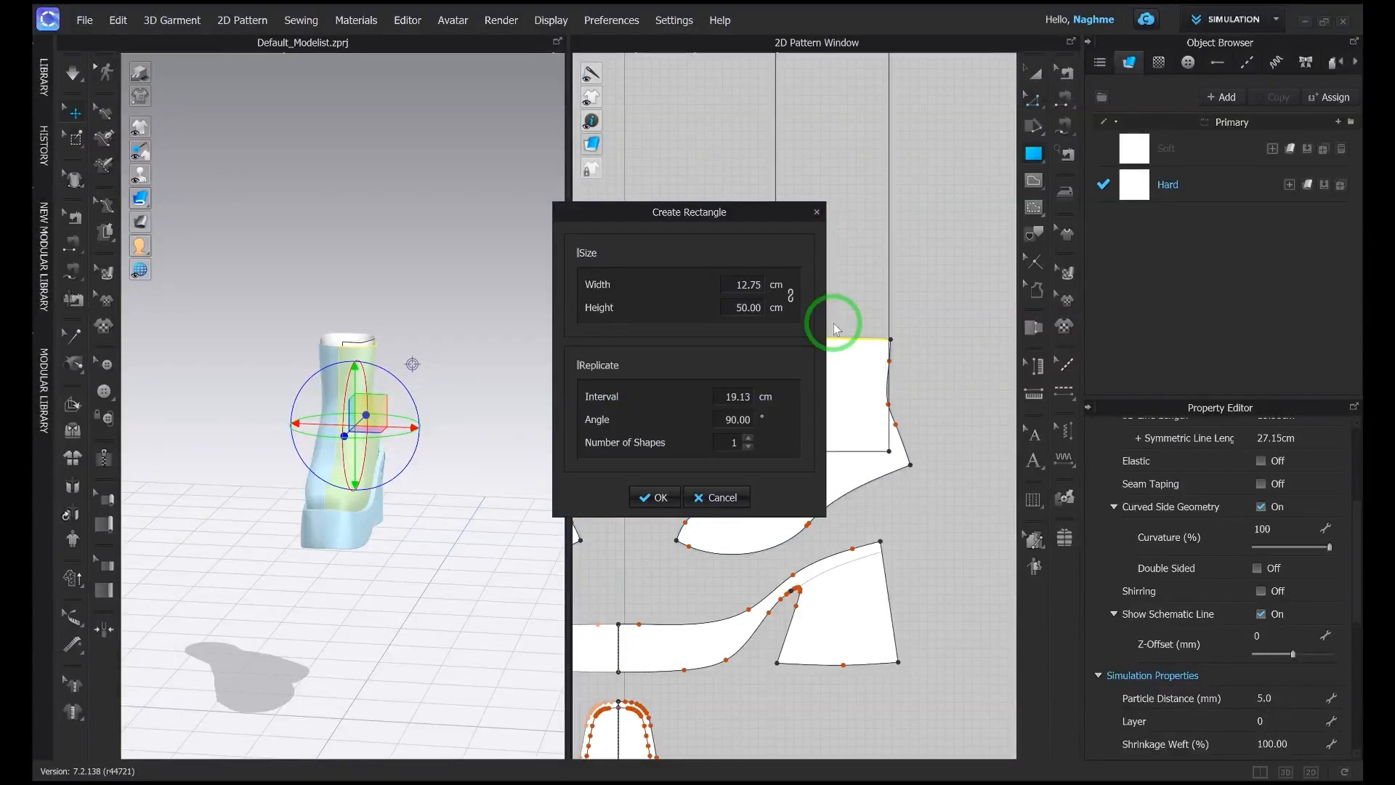
{"action": "key", "text": "Return"}
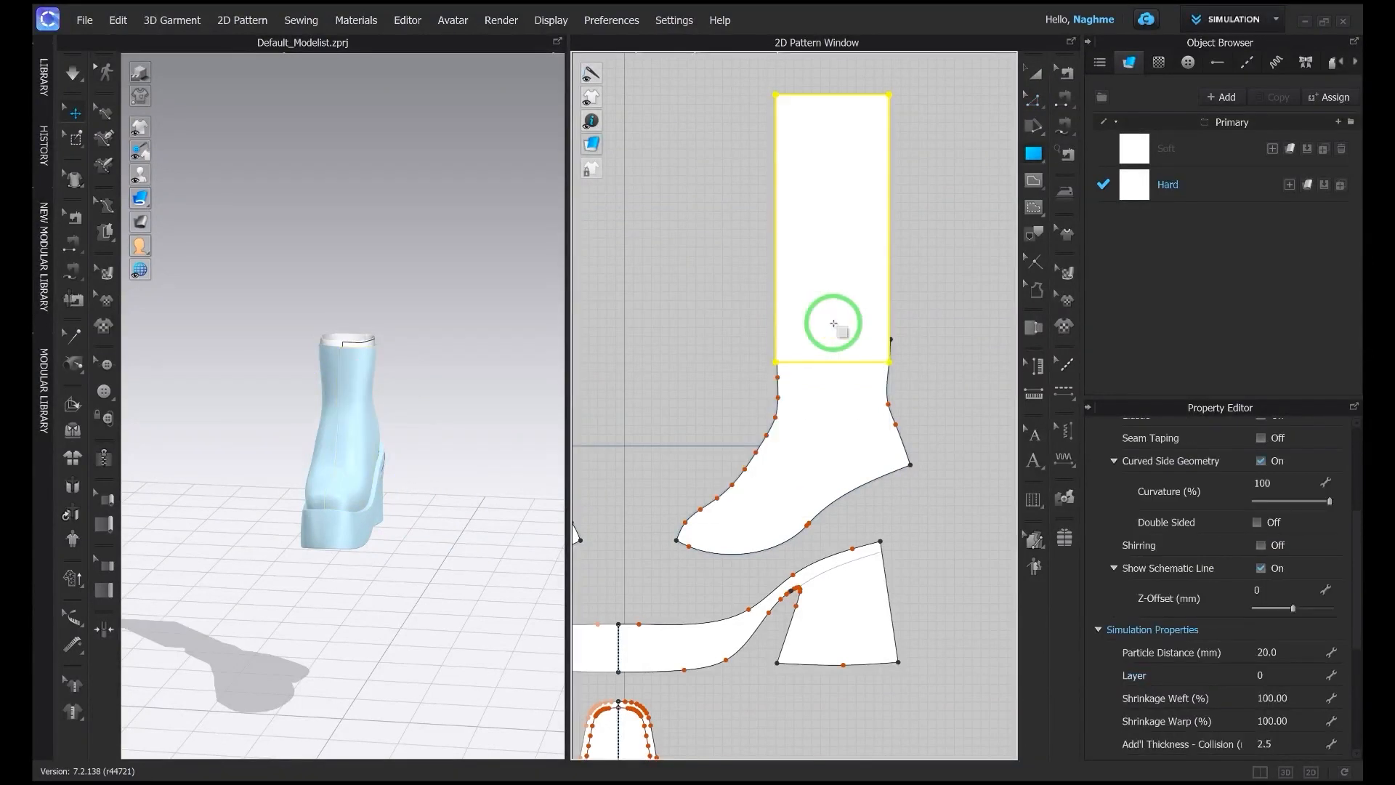
Step: Place the shaft rectangle above the ankle pattern and add its mirrored symmetric copy above the opposite ankle pattern
{"action": "scroll", "coordinate": [835, 320], "scroll_direction": "down", "scroll_amount": 3}
{"action": "key", "text": "a"}
{"action": "scroll", "coordinate": [828, 338], "scroll_direction": "up", "scroll_amount": 2}
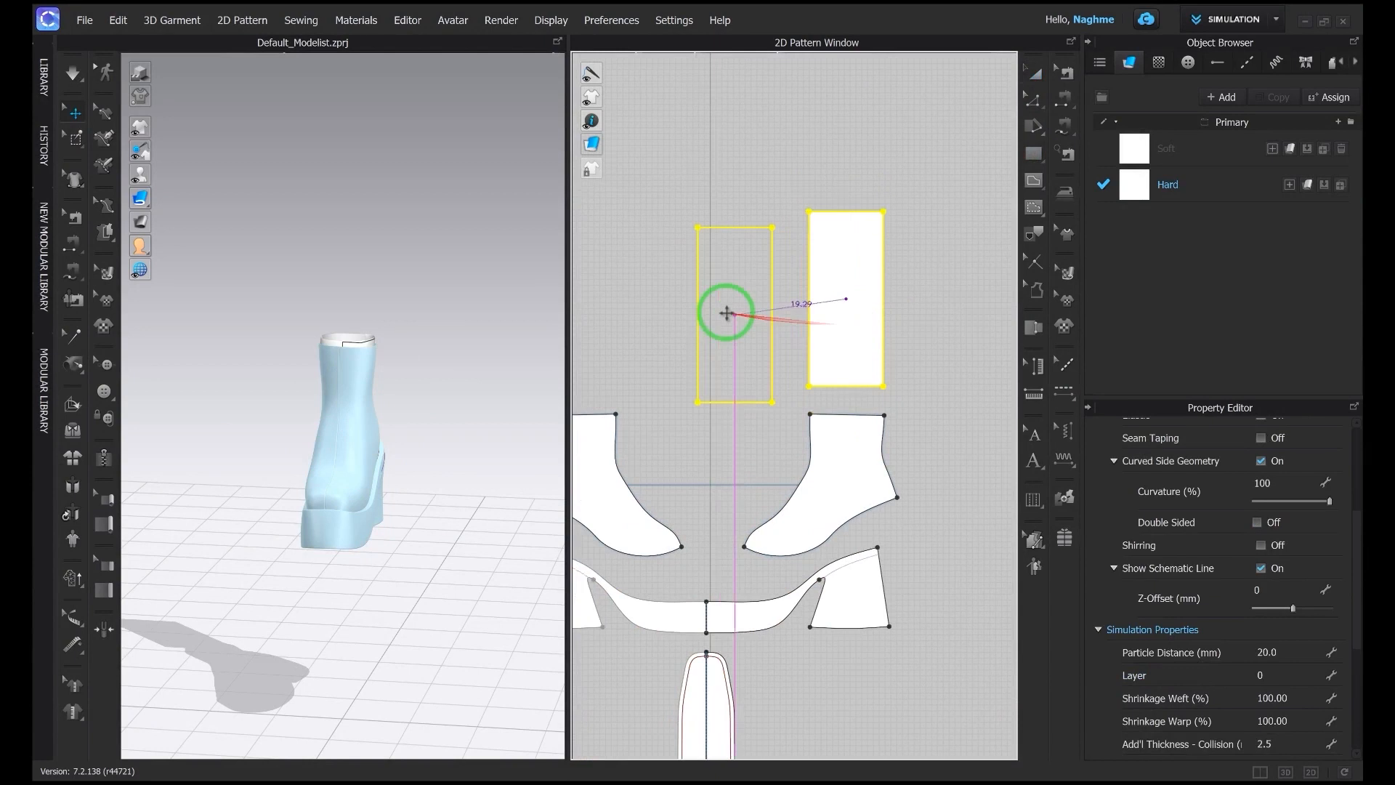
{"action": "middle_click_drag", "start_coordinate": [727, 312], "coordinate": [811, 295]}
{"action": "left_click", "coordinate": [661, 281]}
Step: Sew the bottom edges of both shaft rectangles to the top edges of the ankle patterns
{"action": "key", "text": "n"}
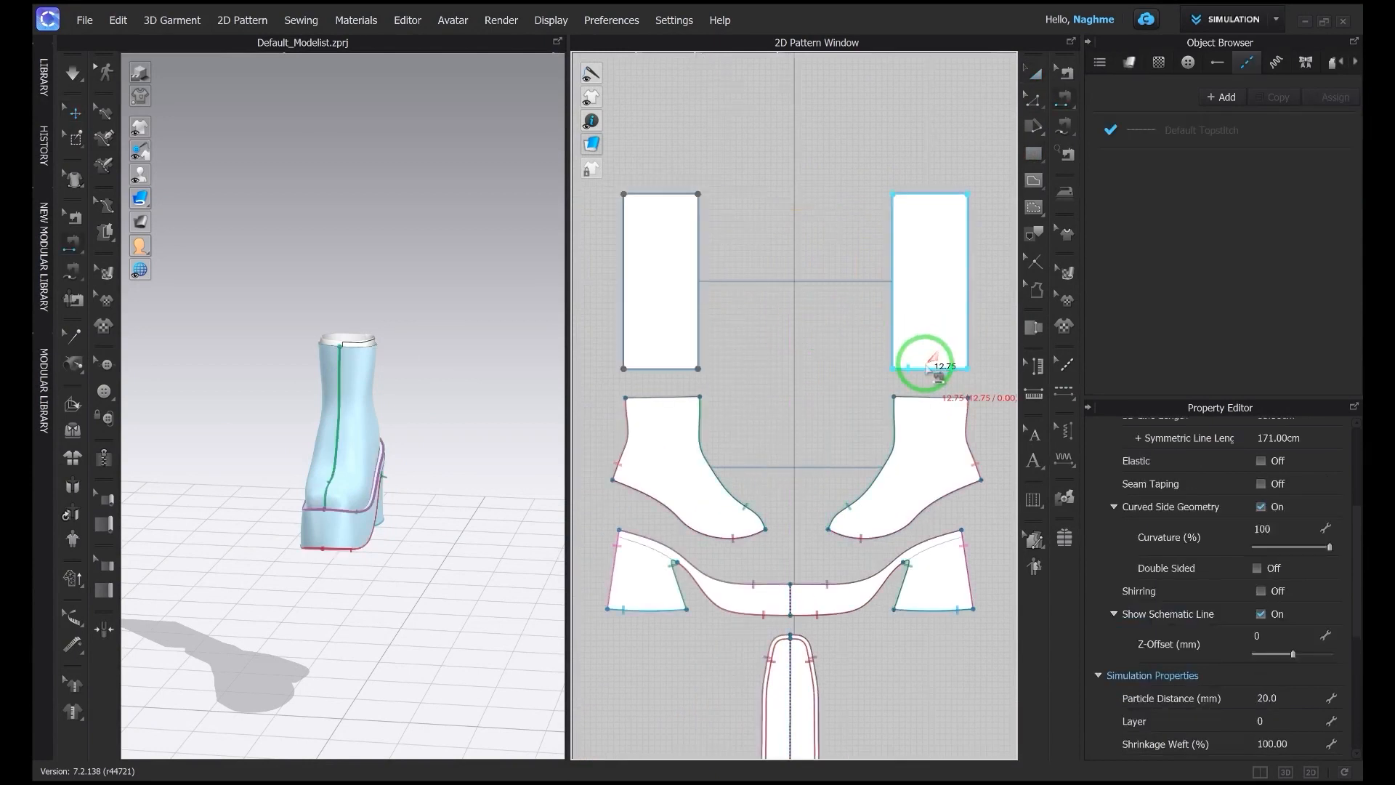
{"action": "left_click", "coordinate": [937, 368]}
{"action": "left_click", "coordinate": [625, 367]}
Step: Superimpose both shaft rectangles onto the ankle's top edges in 3D and simulate, pulling the panels into position
{"action": "right_click", "coordinate": [411, 268]}
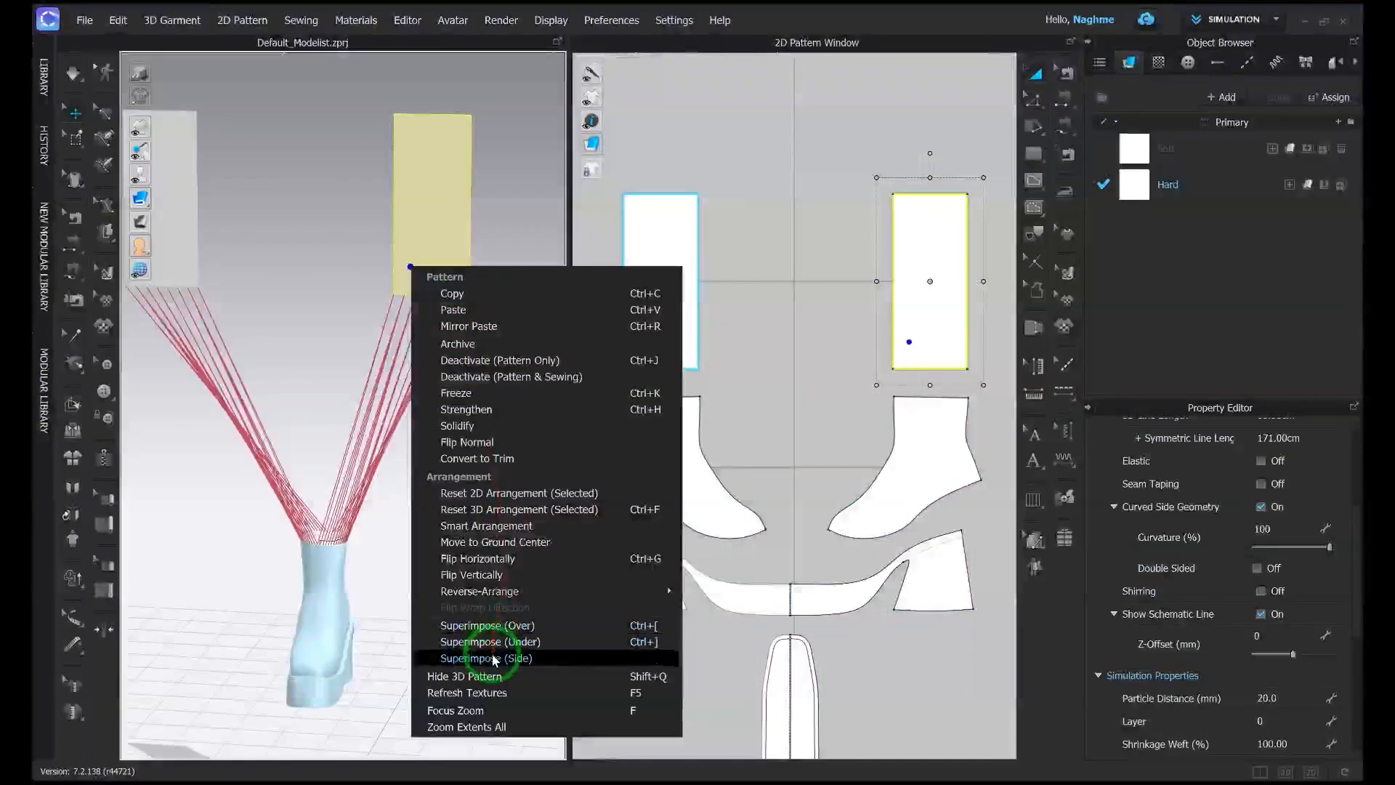
{"action": "left_click", "coordinate": [492, 657]}
{"action": "right_click", "coordinate": [179, 270]}
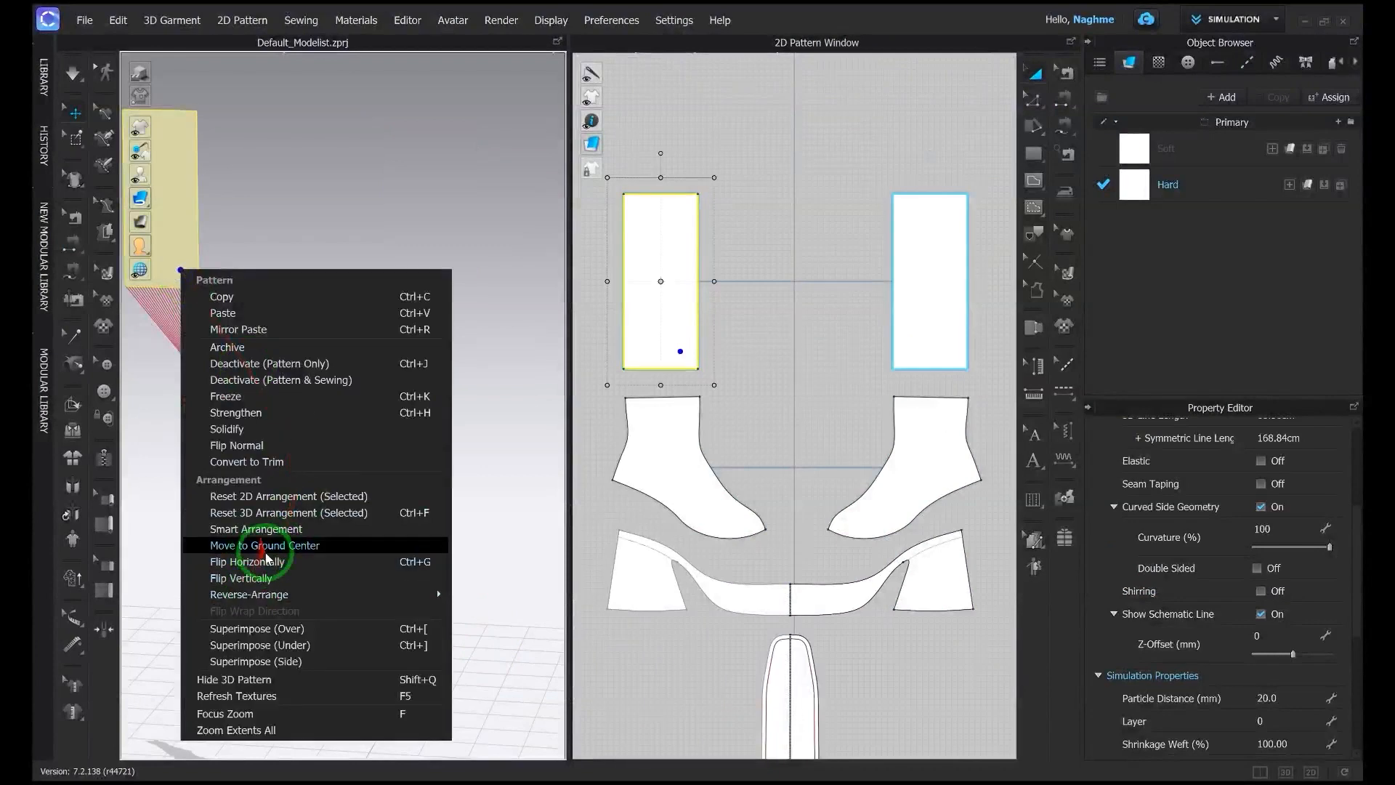
{"action": "left_click", "coordinate": [260, 644]}
{"action": "left_click", "coordinate": [290, 448]}
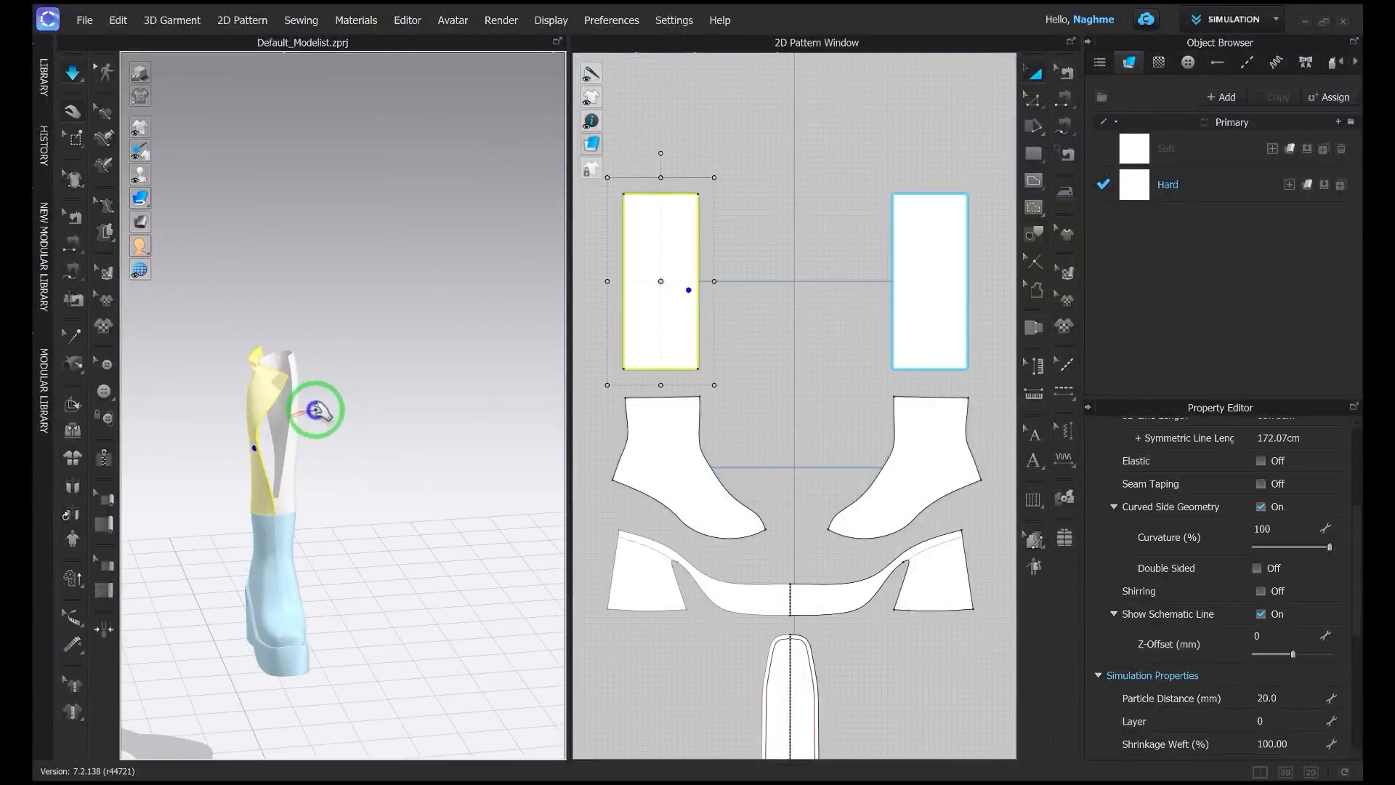
{"action": "right_click_drag", "start_coordinate": [316, 411], "coordinate": [249, 421]}
{"action": "left_click", "coordinate": [234, 410]}
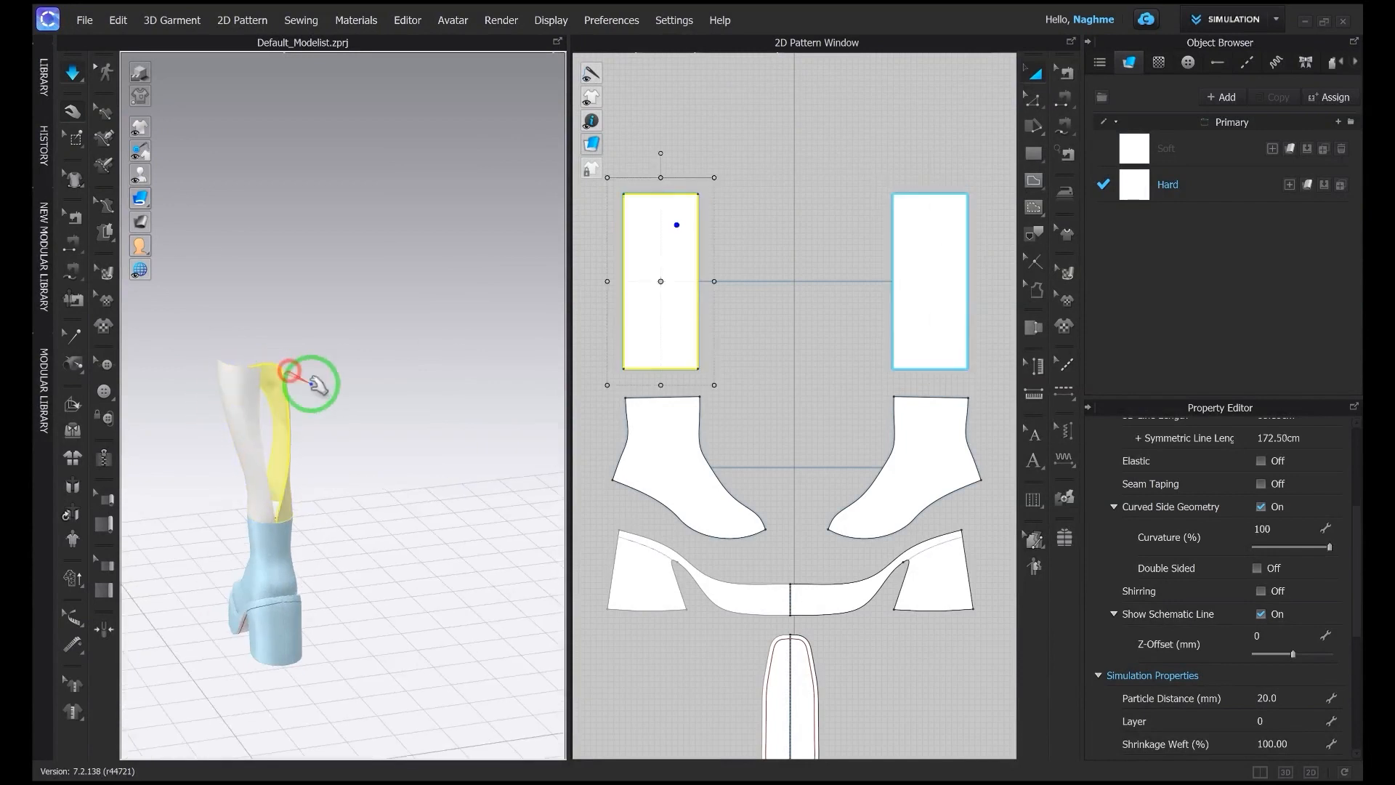
Step: Sew the two shaft panels together along their front and back vertical edges and simulate
{"action": "key", "text": "n"}
{"action": "left_click", "coordinate": [698, 289]}
{"action": "left_click", "coordinate": [892, 317]}
{"action": "left_click", "coordinate": [968, 315]}
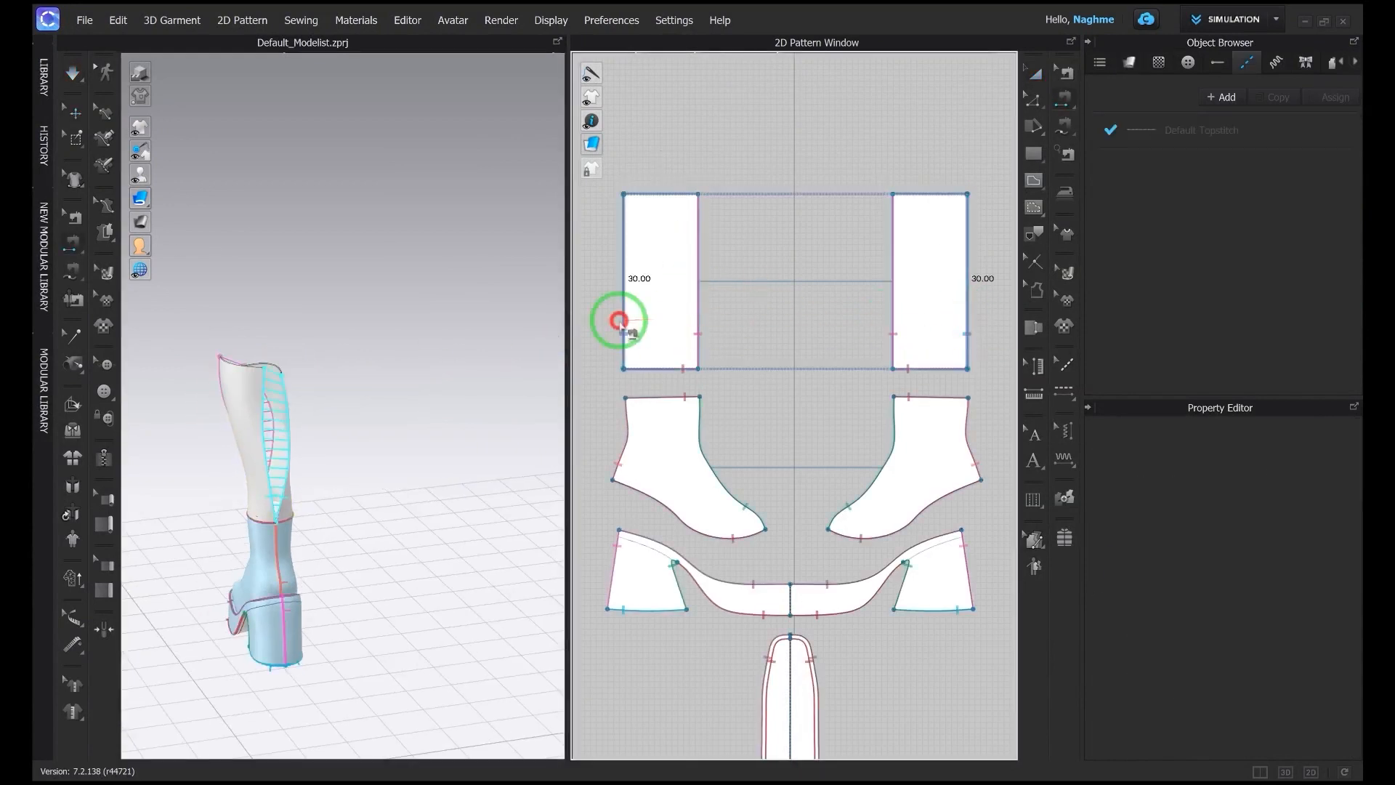
{"action": "left_click", "coordinate": [622, 320]}
{"action": "key", "text": "space"}
{"action": "right_click_drag", "start_coordinate": [331, 444], "coordinate": [330, 489]}
Step: Move the shaft panel's front top corner 2 cm outward horizontally
{"action": "key", "text": "n"}
{"action": "key", "text": "z"}
{"action": "middle_click_drag", "start_coordinate": [800, 293], "coordinate": [716, 278]}
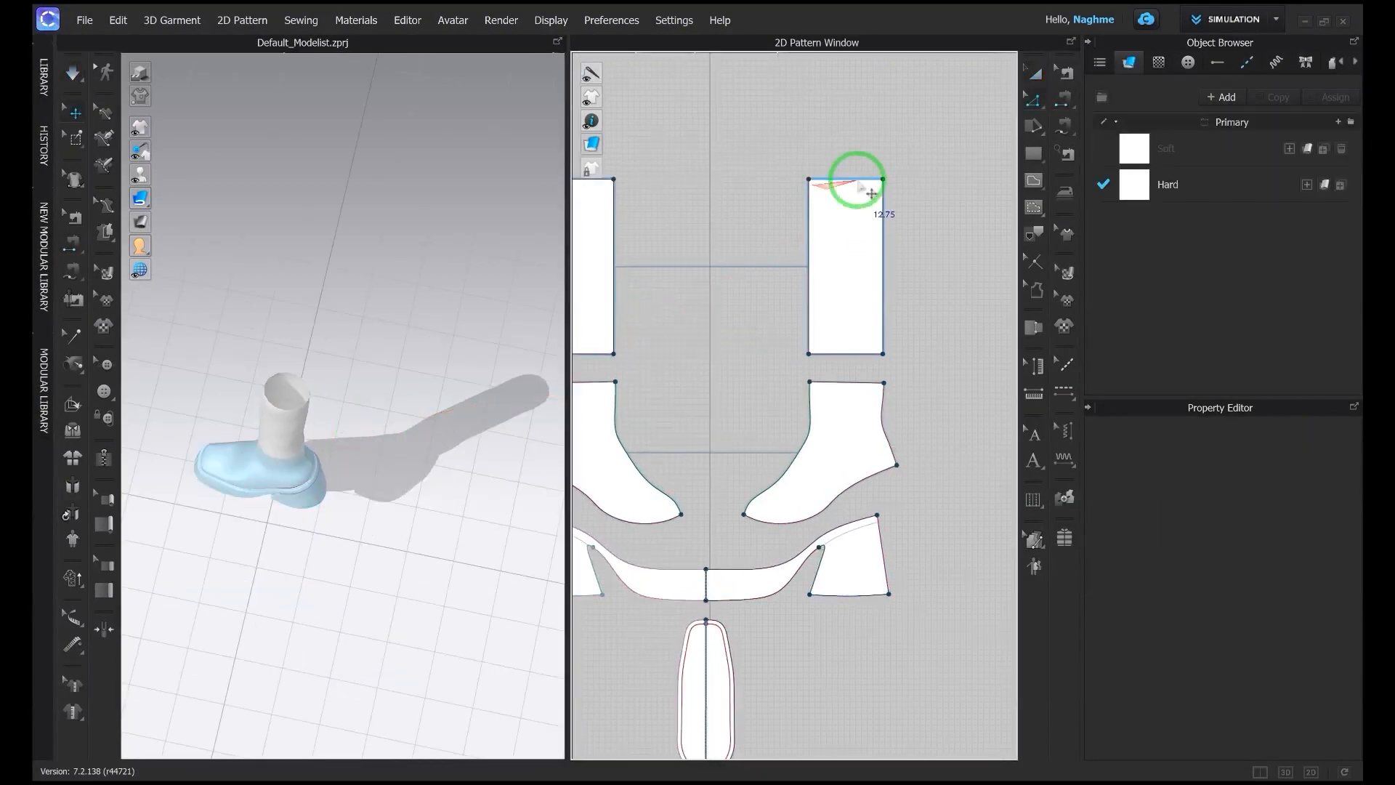
{"action": "left_click_drag", "start_coordinate": [809, 179], "coordinate": [792, 180]}
{"action": "right_click", "coordinate": [792, 179]}
{"action": "type", "text": "2"}
{"action": "key", "text": "Return"}
Step: Move the shaft panel's back top corner 2 cm outward and curve the back edge outward at the calf
{"action": "left_click_drag", "start_coordinate": [882, 179], "coordinate": [895, 178]}
{"action": "right_click", "coordinate": [895, 179]}
{"action": "type", "text": "2"}
{"action": "key", "text": "Return"}
{"action": "left_click_drag", "start_coordinate": [900, 227], "coordinate": [901, 228]}
Step: Reposition the shaft panel in 3D and simulate the widened boot shaft
{"action": "right_click_drag", "start_coordinate": [402, 341], "coordinate": [280, 335]}
{"action": "key", "text": "a"}
{"action": "left_click_drag", "start_coordinate": [246, 388], "coordinate": [309, 394]}
{"action": "key", "text": "space"}
Step: Set the particle distance of both shaft panels to 5 mm
{"action": "right_click_drag", "start_coordinate": [367, 405], "coordinate": [541, 393]}
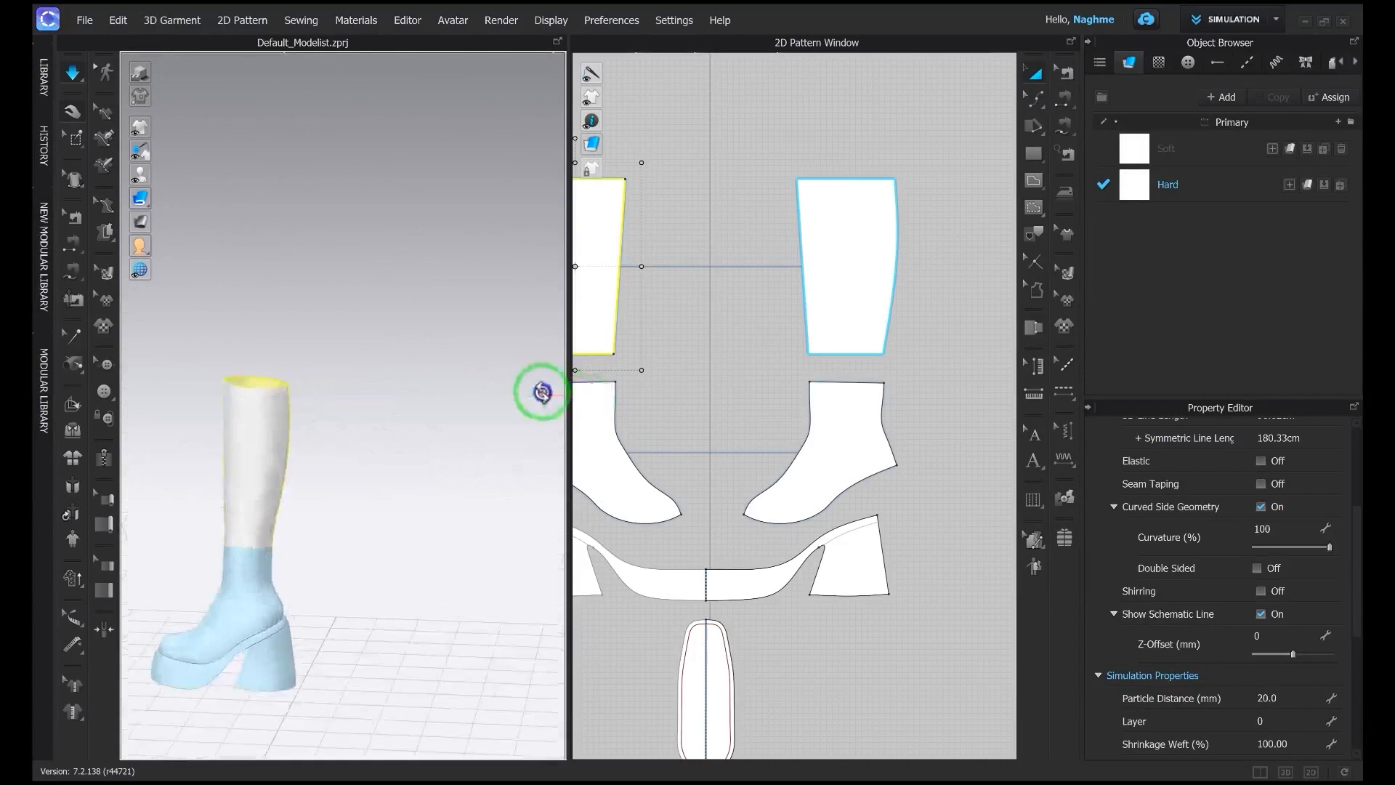
{"action": "left_click", "coordinate": [871, 272]}
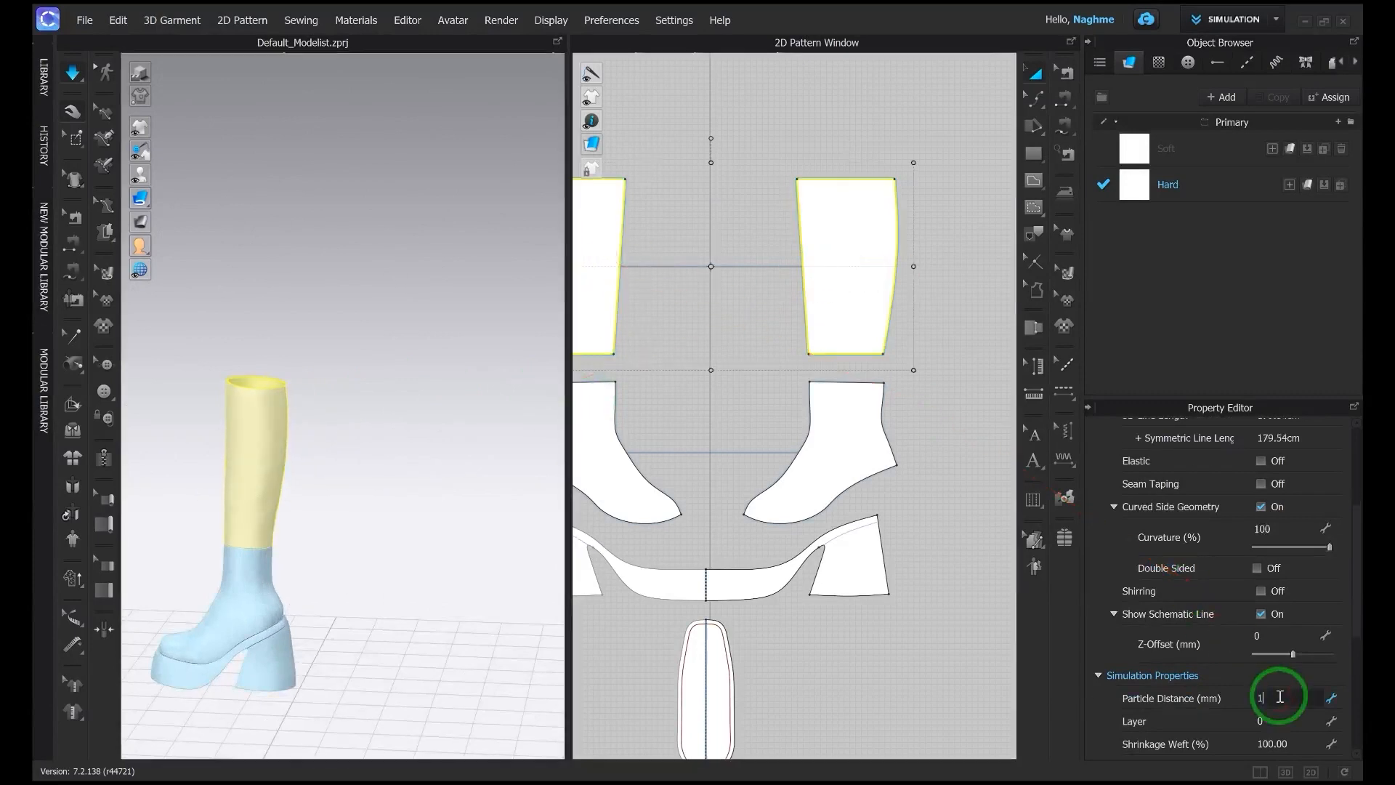
{"action": "type", "text": "5"}
{"action": "left_click", "coordinate": [363, 443]}
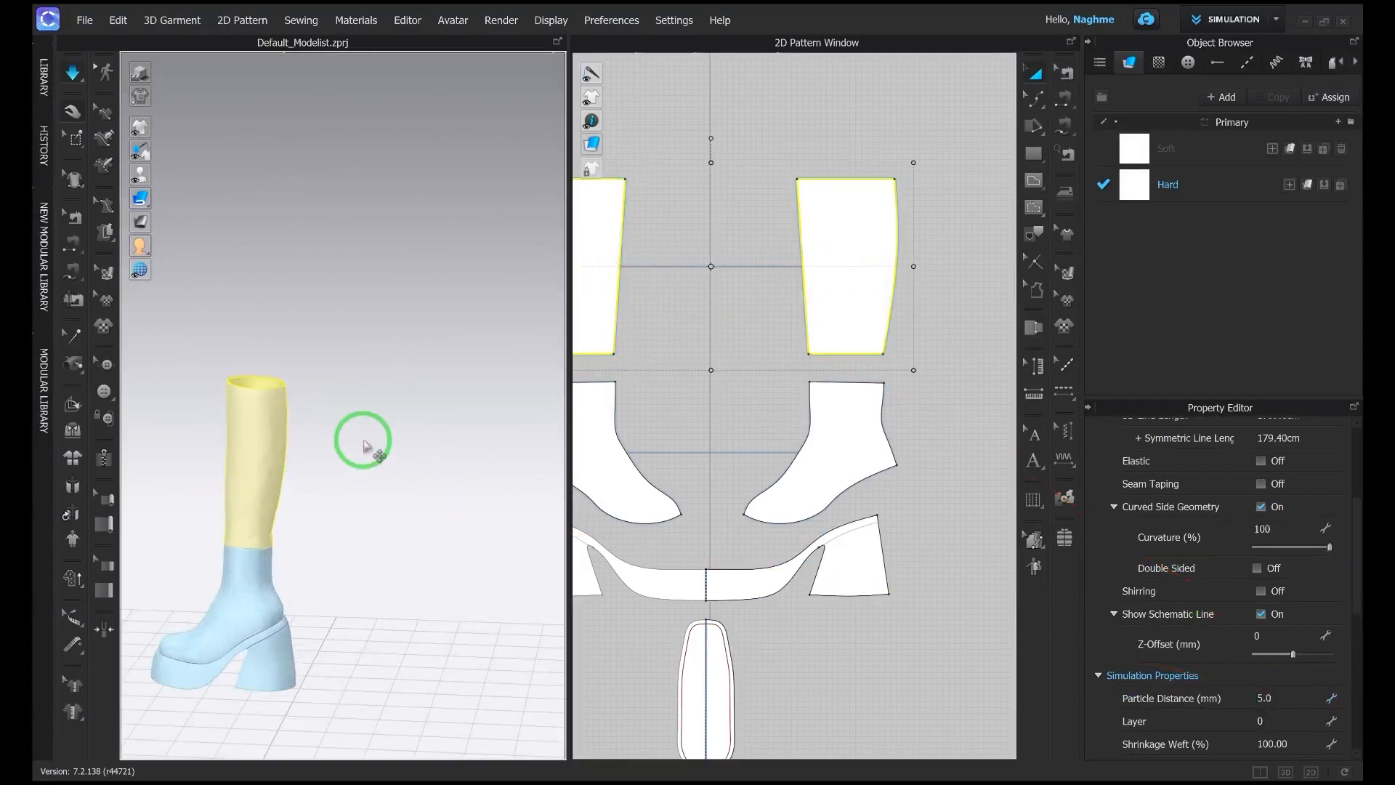
Step: Run the simulation to settle the refined shaft on the boot, tugging its back edge, and stop it
{"action": "key", "text": "space"}
{"action": "right_click_drag", "start_coordinate": [363, 440], "coordinate": [245, 465]}
{"action": "left_click", "coordinate": [282, 434]}
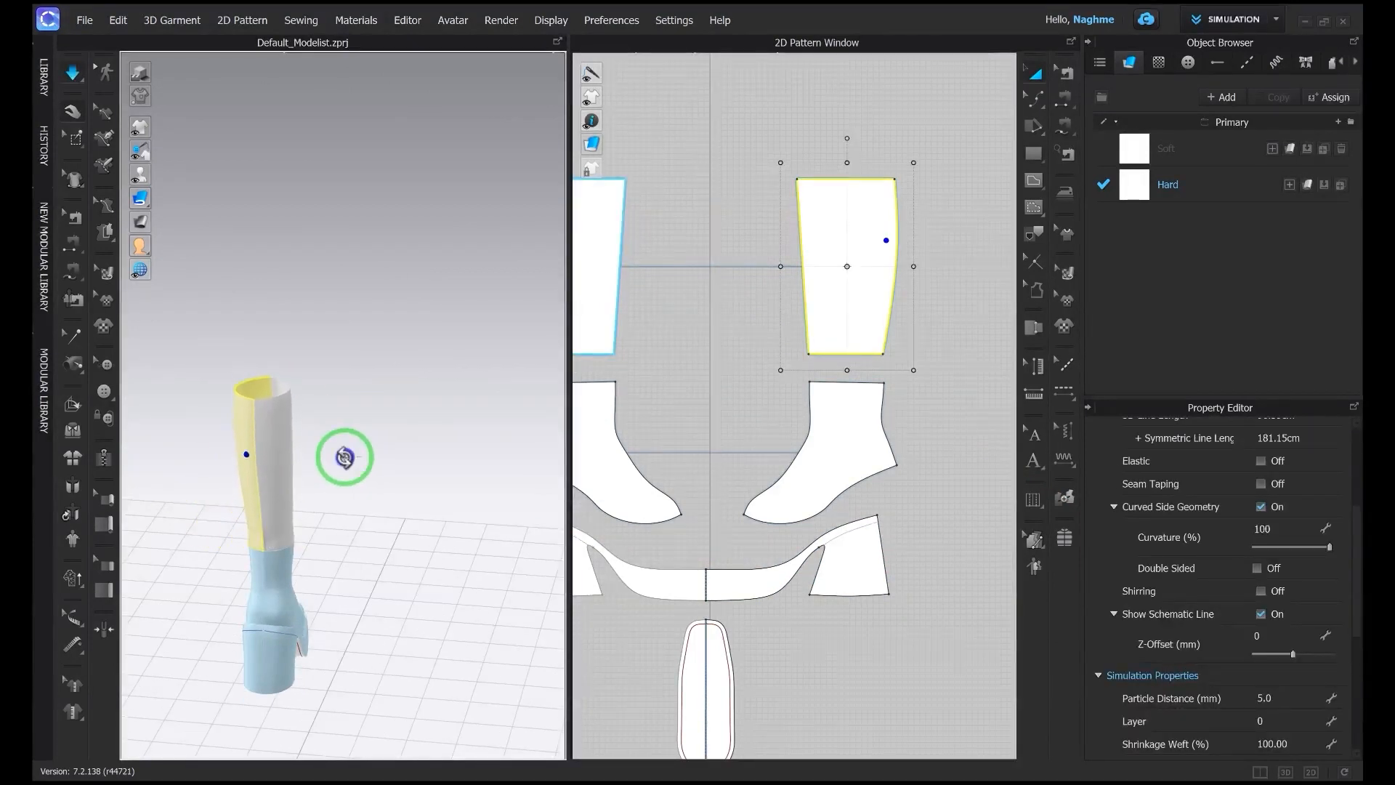
{"action": "right_click_drag", "start_coordinate": [362, 456], "coordinate": [246, 462]}
{"action": "right_click_drag", "start_coordinate": [357, 472], "coordinate": [280, 473]}
{"action": "middle_click_drag", "start_coordinate": [280, 473], "coordinate": [358, 430]}
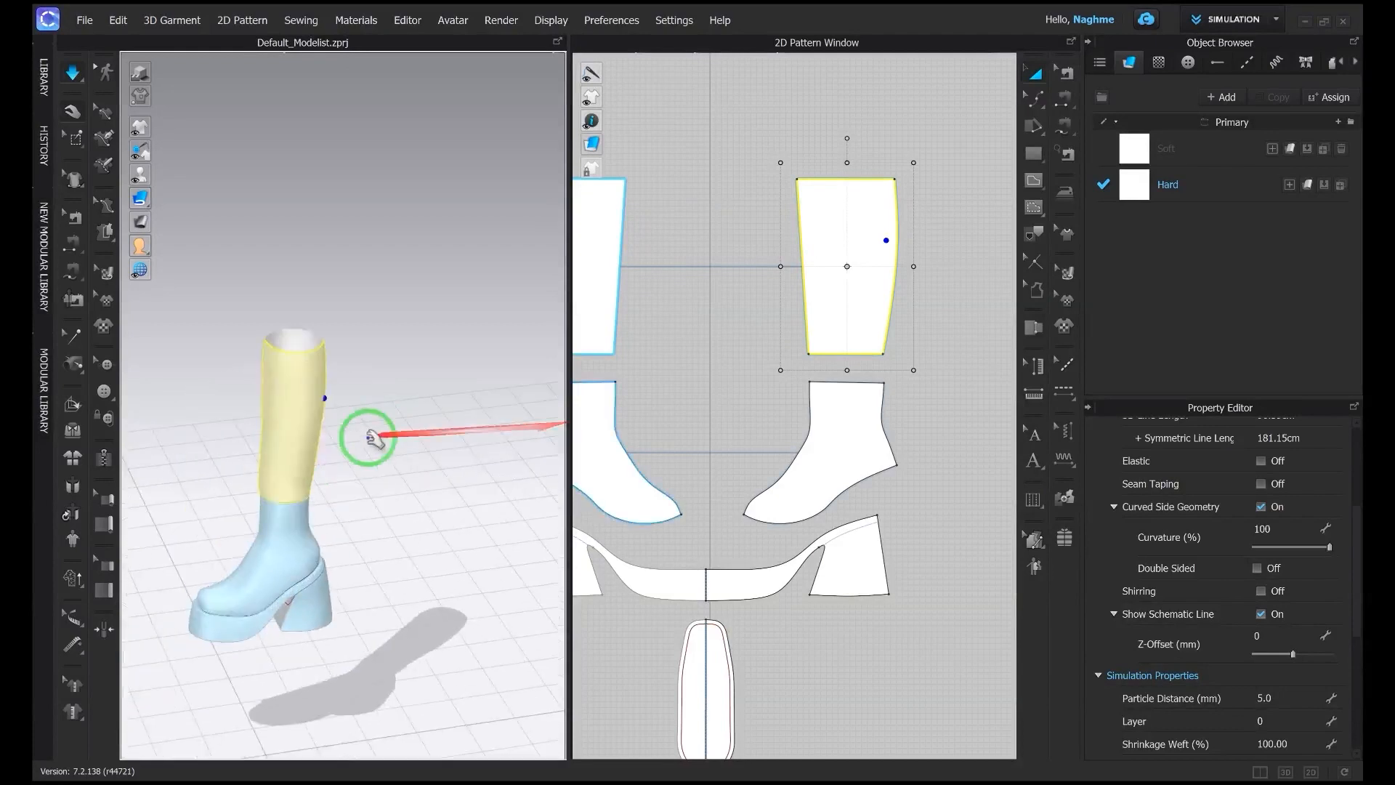
{"action": "scroll", "coordinate": [381, 443], "scroll_direction": "up", "scroll_amount": 3}
{"action": "right_click_drag", "start_coordinate": [385, 460], "coordinate": [342, 461]}
{"action": "key", "text": "space"}
Step: Merge the shaft panel's bottom edge with the top edge of the foot upper below it
{"action": "scroll", "coordinate": [735, 468], "scroll_direction": "down", "scroll_amount": 4}
{"action": "middle_click_drag", "start_coordinate": [741, 467], "coordinate": [797, 396]}
{"action": "right_click_drag", "start_coordinate": [479, 476], "coordinate": [429, 502]}
{"action": "middle_click_drag", "start_coordinate": [396, 509], "coordinate": [414, 389]}
{"action": "right_click_drag", "start_coordinate": [412, 392], "coordinate": [400, 430]}
{"action": "scroll", "coordinate": [737, 367], "scroll_direction": "up", "scroll_amount": 3}
{"action": "key", "text": "z"}
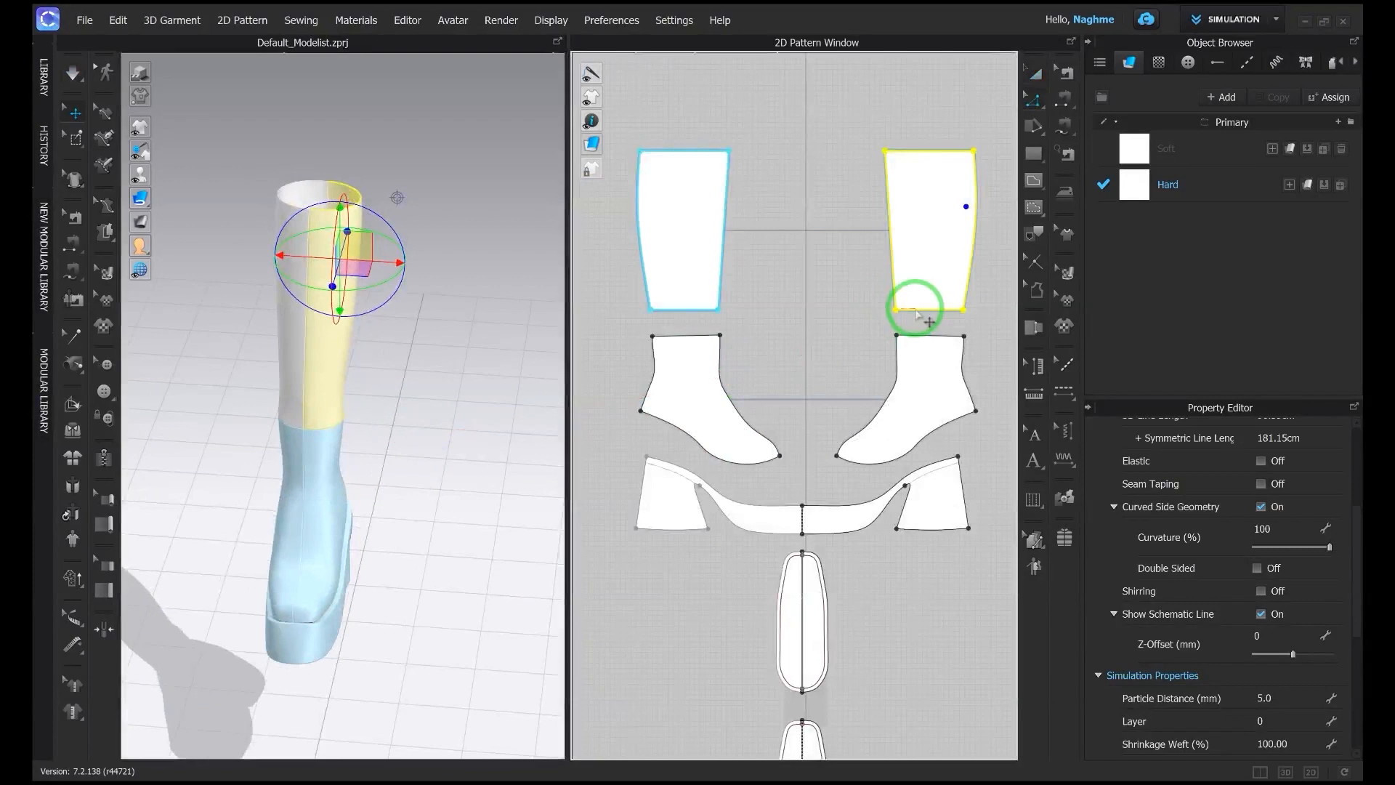
{"action": "left_click", "coordinate": [917, 308]}
{"action": "right_click", "coordinate": [927, 335]}
{"action": "left_click", "coordinate": [957, 481]}
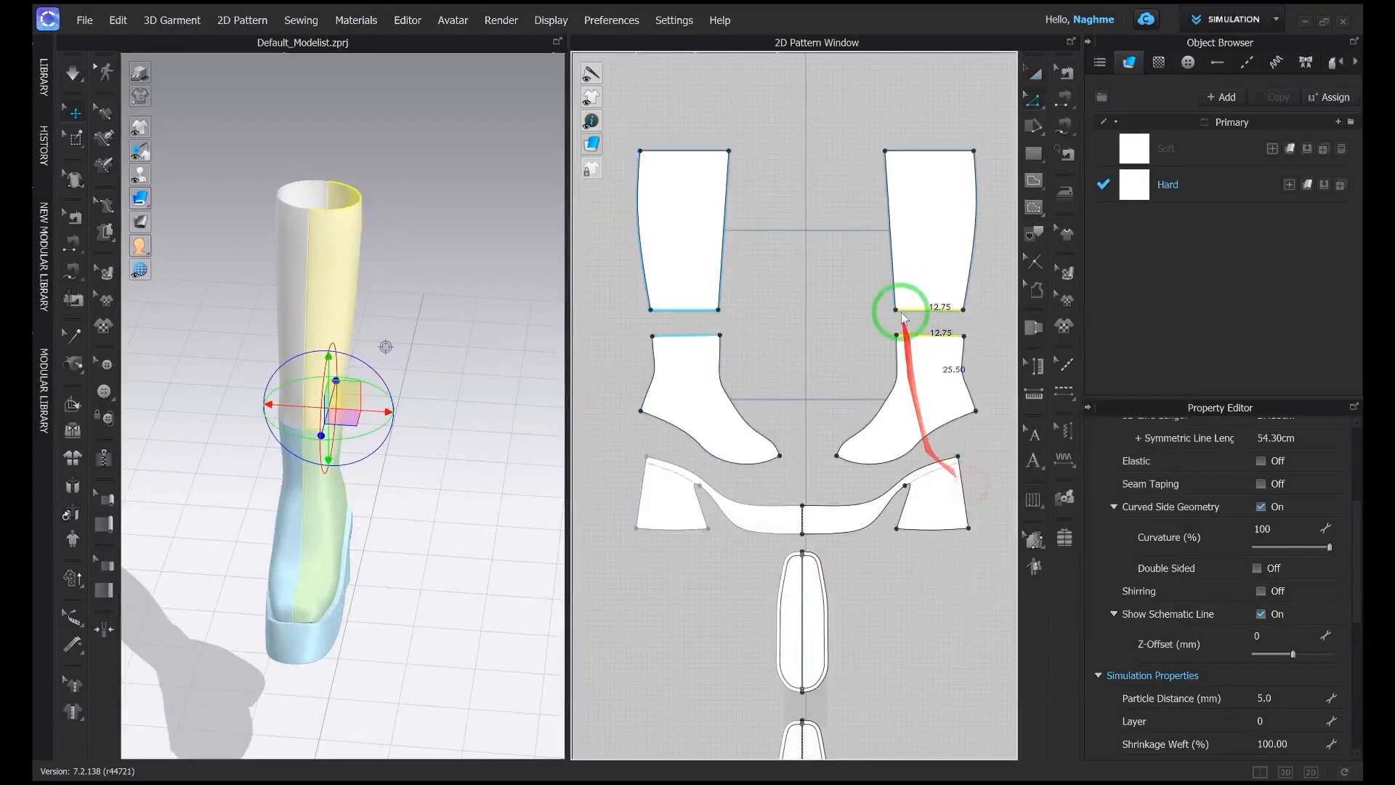
Step: Move the white foot form out of the boot to one side in 3D
{"action": "right_click_drag", "start_coordinate": [373, 430], "coordinate": [550, 459]}
{"action": "right_click_drag", "start_coordinate": [337, 434], "coordinate": [374, 436]}
{"action": "left_click", "coordinate": [327, 445]}
{"action": "left_click_drag", "start_coordinate": [366, 451], "coordinate": [223, 417]}
{"action": "right_click_drag", "start_coordinate": [305, 436], "coordinate": [373, 446]}
Step: Rearrange the 2D patterns with the uppers on top, the heel underside piece beside the side band, and the soles below
{"action": "right_click_drag", "start_coordinate": [162, 335], "coordinate": [881, 320]}
{"action": "left_click", "coordinate": [700, 356]}
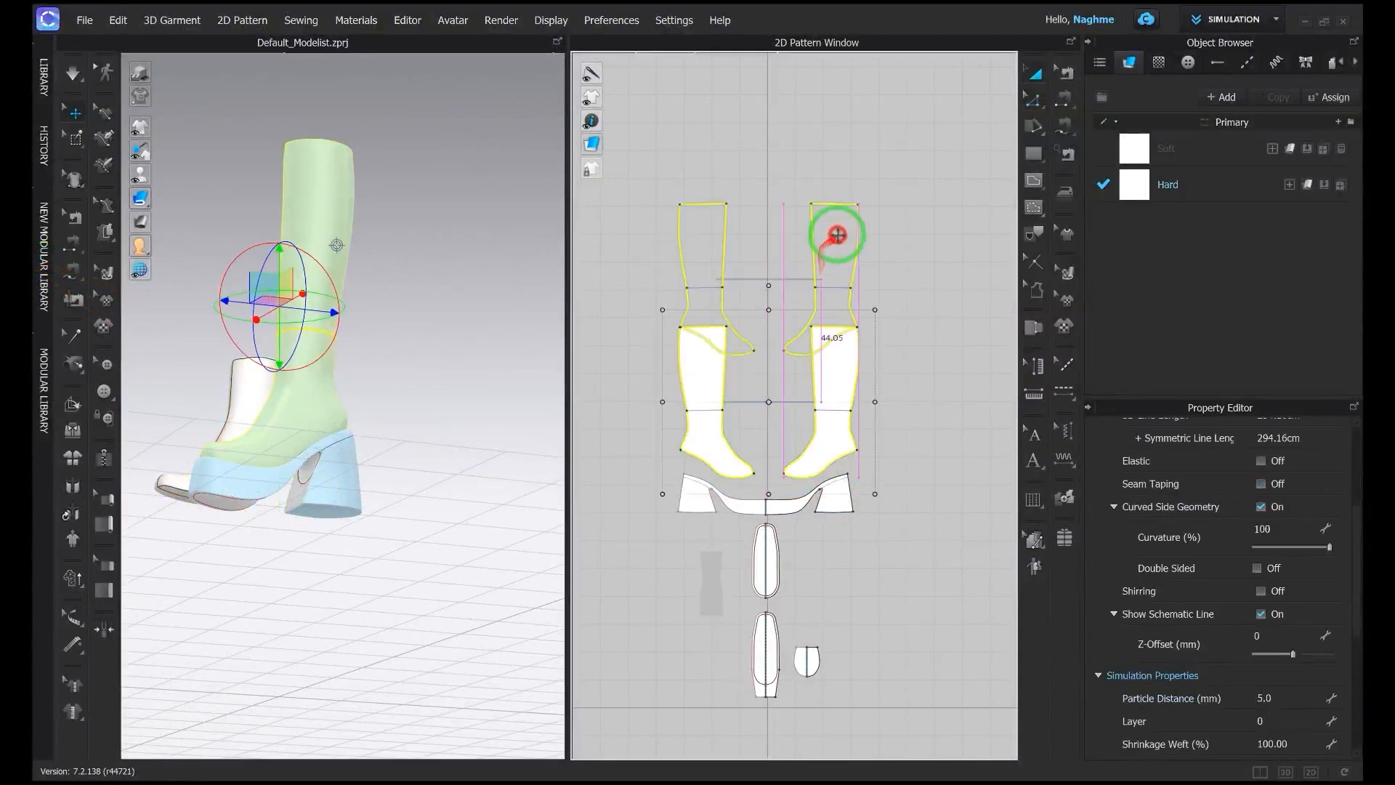
{"action": "left_click_drag", "start_coordinate": [819, 246], "coordinate": [841, 220]}
{"action": "scroll", "coordinate": [875, 436], "scroll_direction": "down", "scroll_amount": 2}
{"action": "middle_click_drag", "start_coordinate": [875, 438], "coordinate": [835, 296]}
{"action": "left_click_drag", "start_coordinate": [764, 349], "coordinate": [759, 287]}
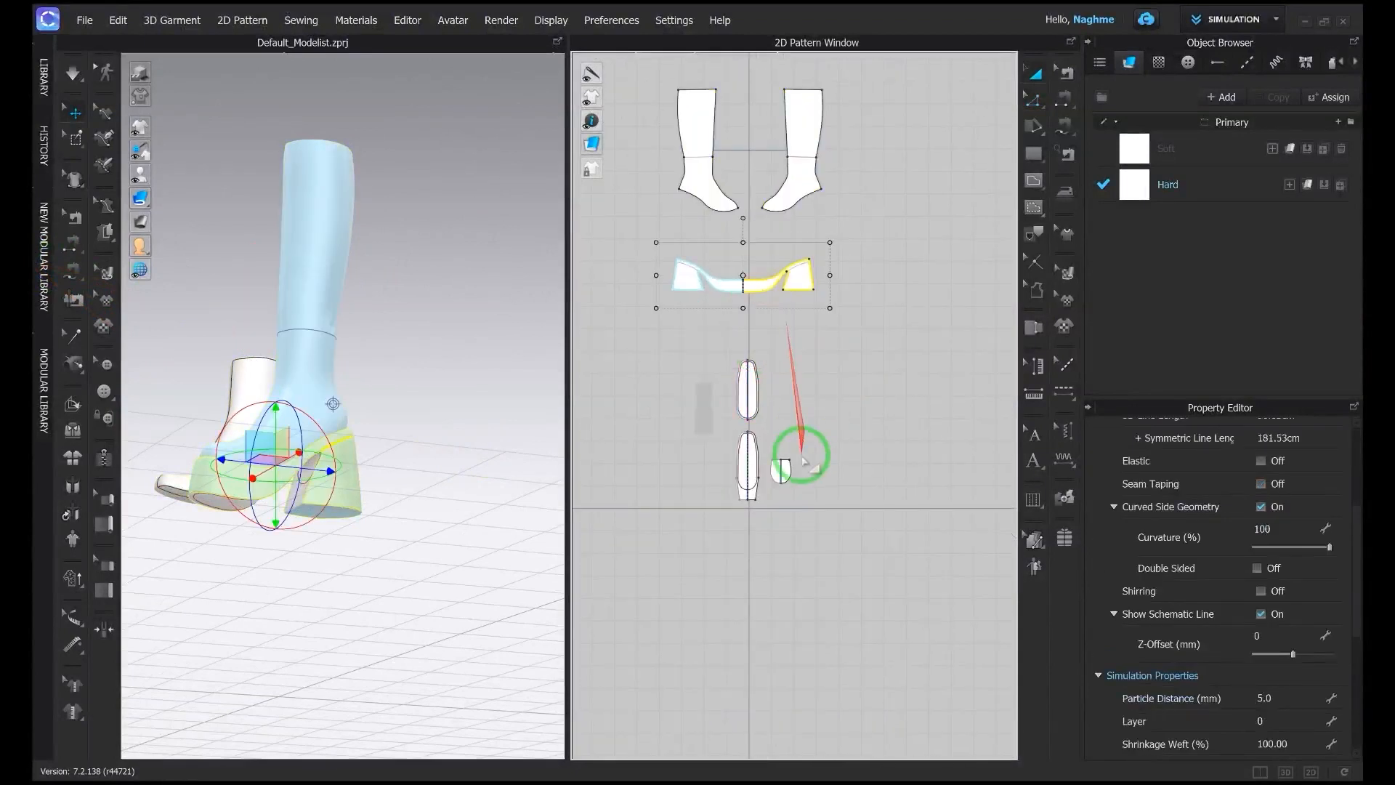
{"action": "left_click_drag", "start_coordinate": [784, 469], "coordinate": [834, 344]}
{"action": "left_click_drag", "start_coordinate": [748, 465], "coordinate": [756, 423]}
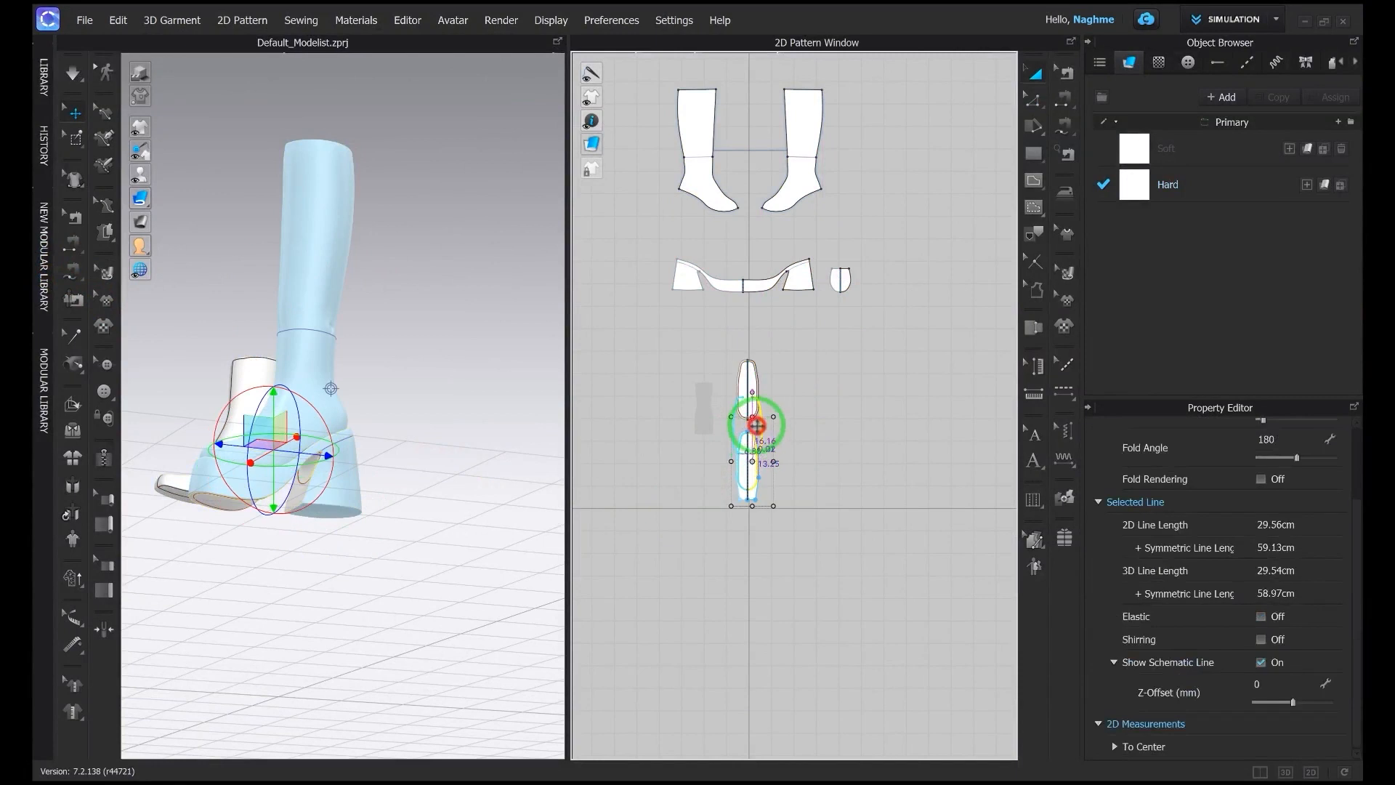
{"action": "left_click", "coordinate": [743, 467]}
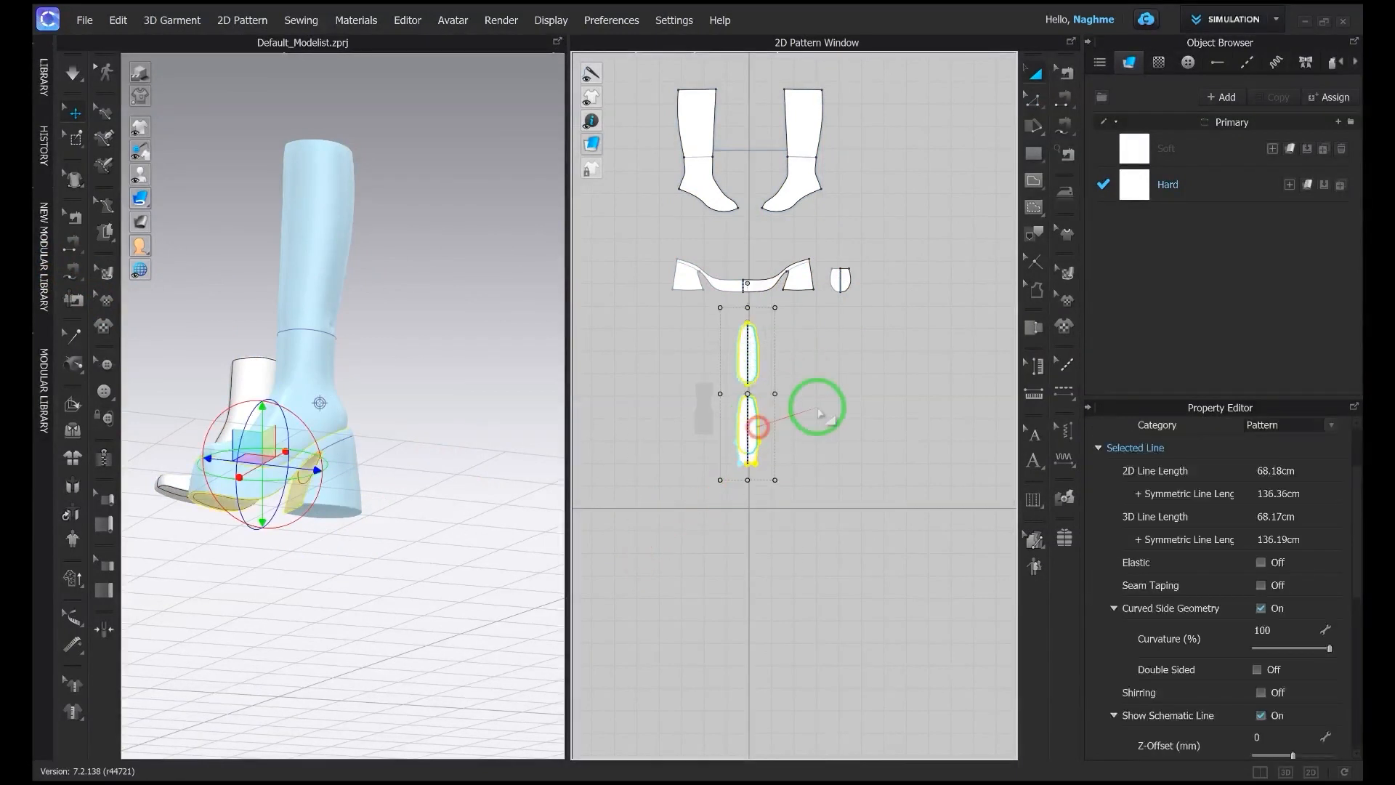
Step: Try to pin the foot area of both upper patterns with a lasso selection
{"action": "left_click_drag", "start_coordinate": [882, 249], "coordinate": [619, 473]}
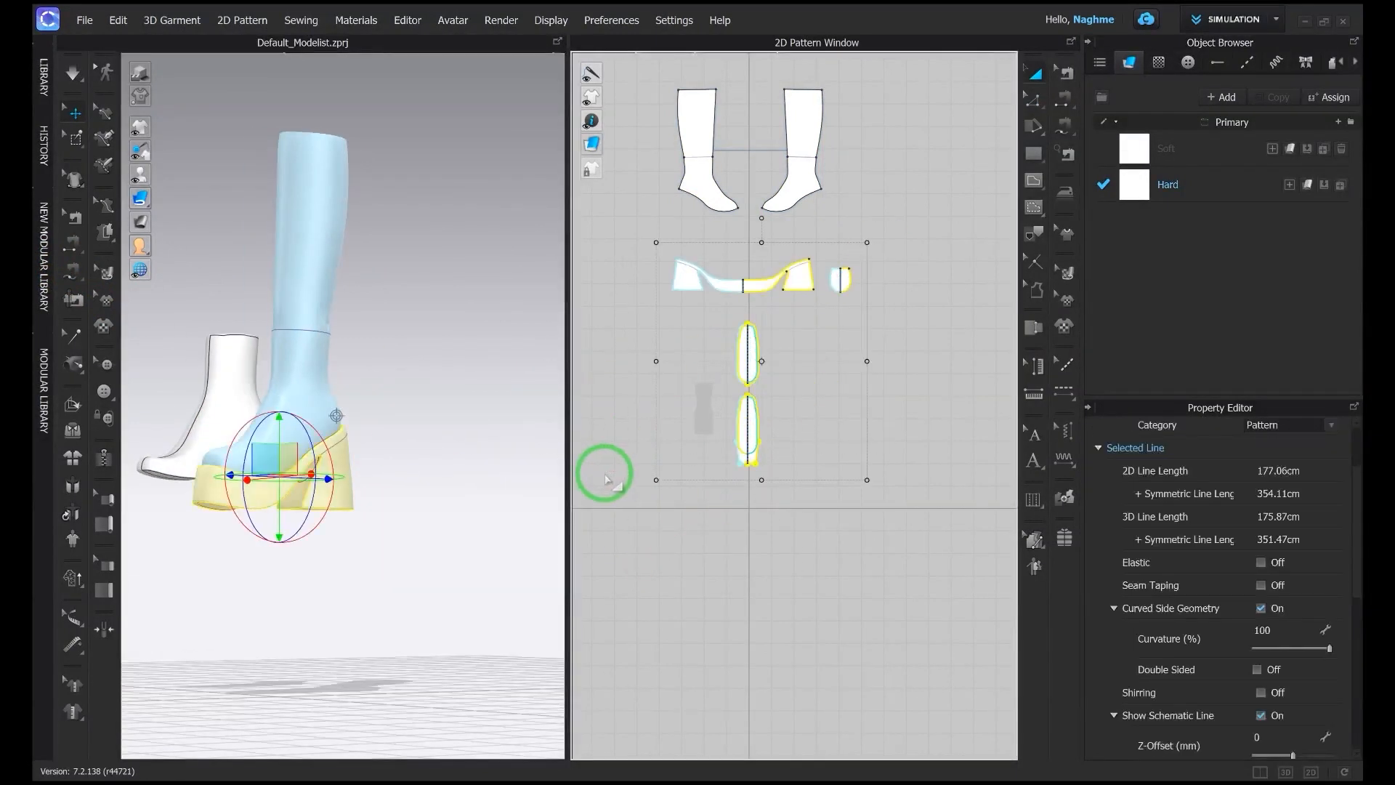
{"action": "left_click_drag", "start_coordinate": [881, 68], "coordinate": [632, 218]}
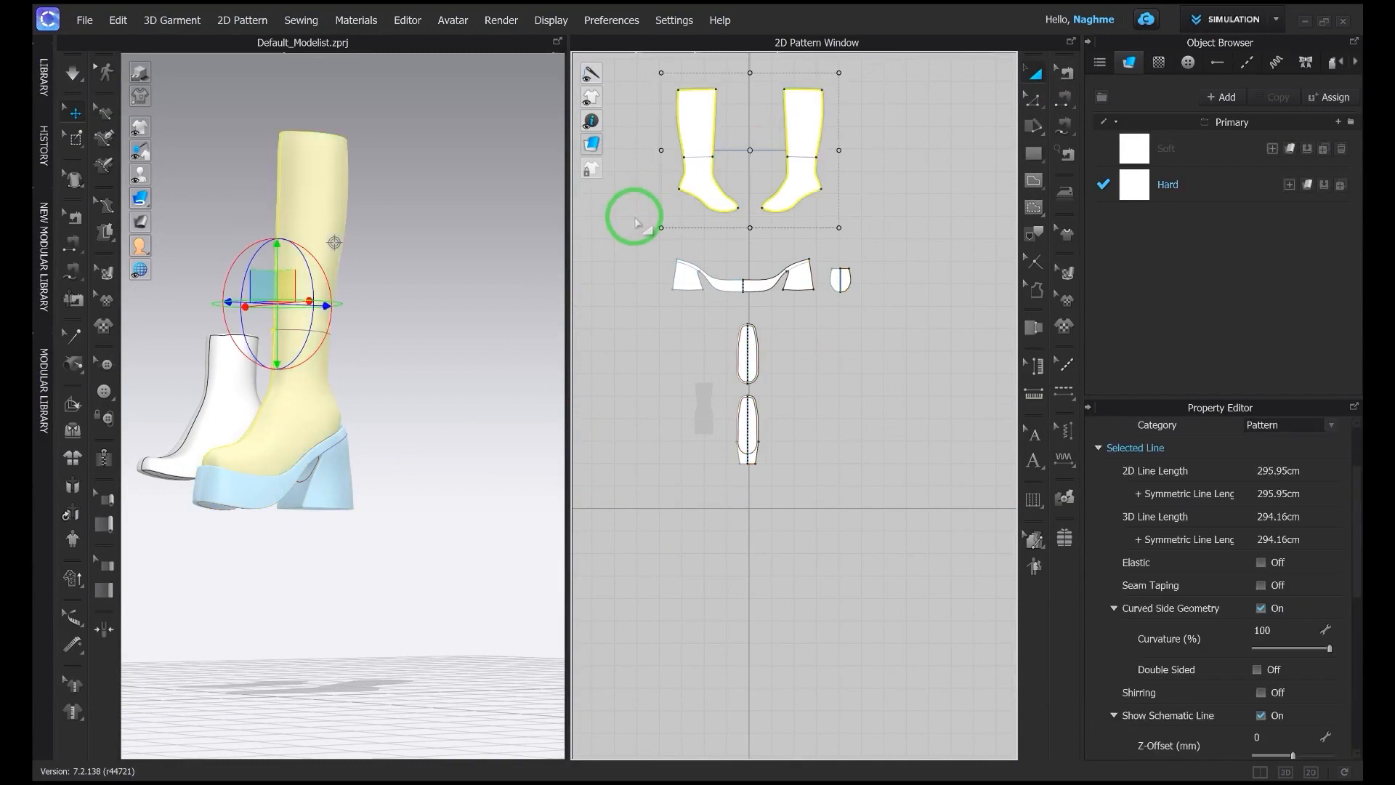
{"action": "right_click_drag", "start_coordinate": [326, 305], "coordinate": [76, 171]}
{"action": "left_click", "coordinate": [78, 140]}
{"action": "left_click", "coordinate": [200, 193]}
{"action": "left_click", "coordinate": [77, 136]}
{"action": "left_click", "coordinate": [207, 210]}
{"action": "scroll", "coordinate": [748, 209], "scroll_direction": "up", "scroll_amount": 4}
{"action": "left_click_drag", "start_coordinate": [788, 156], "coordinate": [862, 148]}
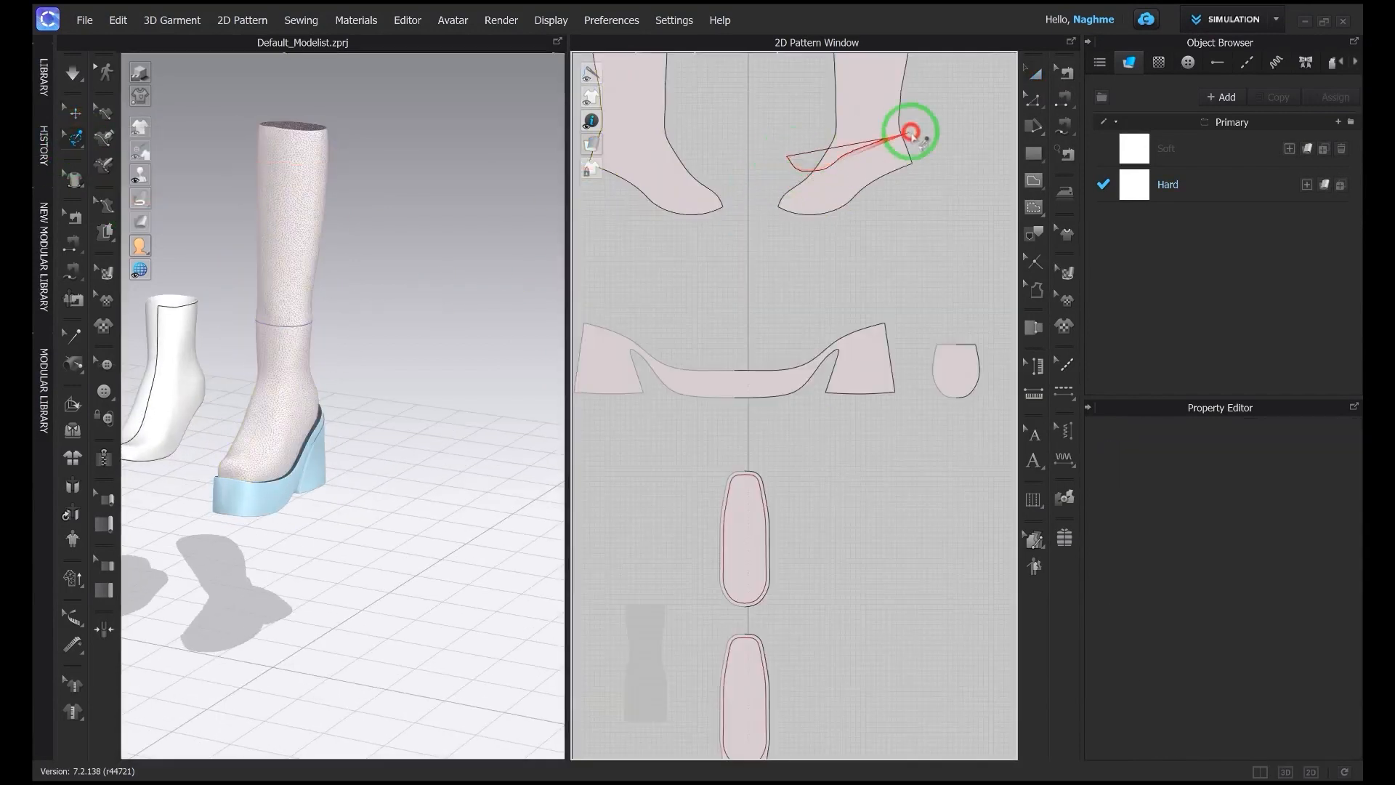
{"action": "left_click_drag", "start_coordinate": [748, 158], "coordinate": [744, 155]}
Step: Inspect the pinned foot area up close and delete its pins
{"action": "mouse_move", "coordinate": [392, 320]}
{"action": "right_mouse_down"}
{"action": "mouse_move", "coordinate": [286, 311]}
{"action": "mouse_move", "coordinate": [421, 305]}
{"action": "mouse_move", "coordinate": [482, 320]}
{"action": "mouse_move", "coordinate": [463, 333]}
{"action": "right_mouse_up"}
{"action": "key", "text": "q"}
{"action": "scroll", "coordinate": [314, 398], "scroll_direction": "up", "scroll_amount": 4}
{"action": "key", "text": "w"}
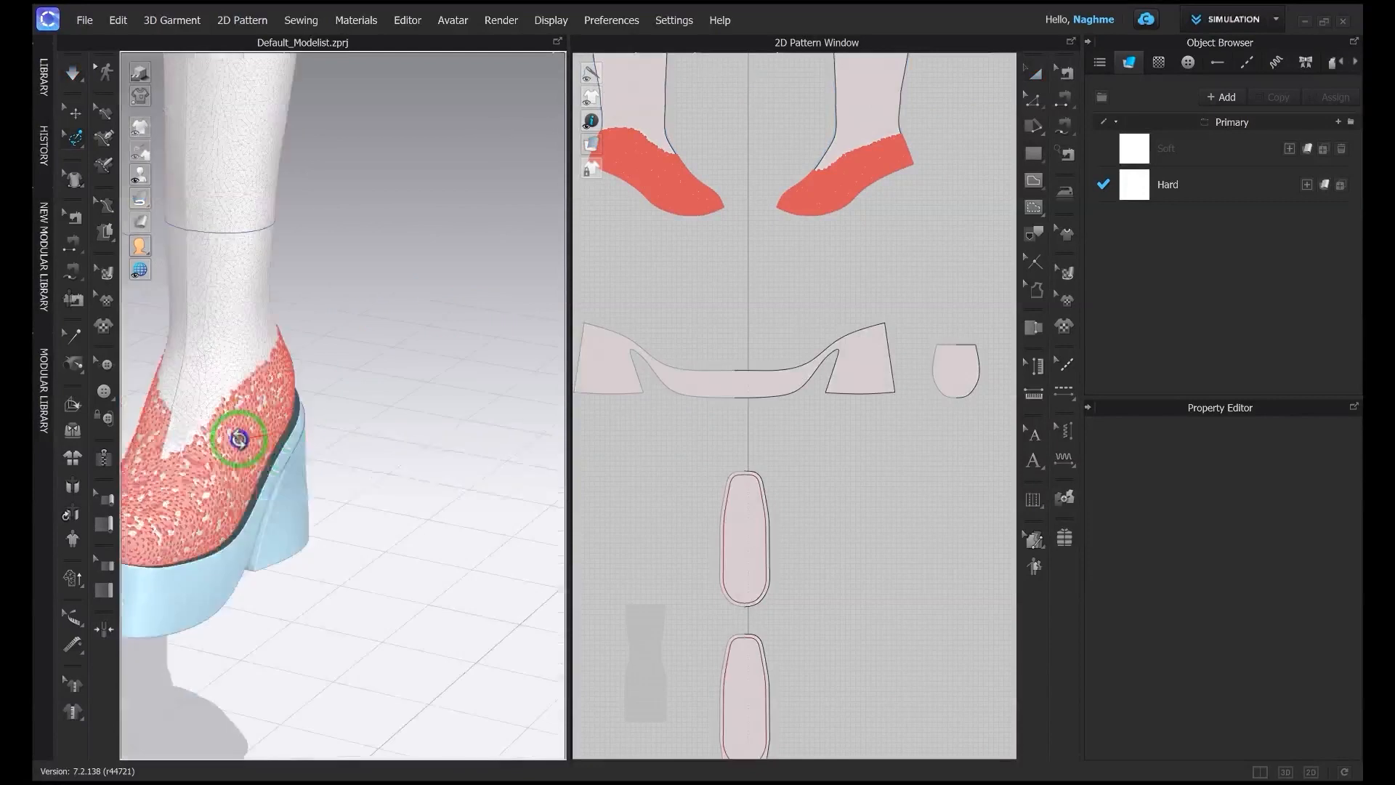
{"action": "right_click_drag", "start_coordinate": [290, 430], "coordinate": [373, 404]}
{"action": "scroll", "coordinate": [367, 428], "scroll_direction": "up", "scroll_amount": 2}
{"action": "scroll", "coordinate": [369, 443], "scroll_direction": "up", "scroll_amount": 1}
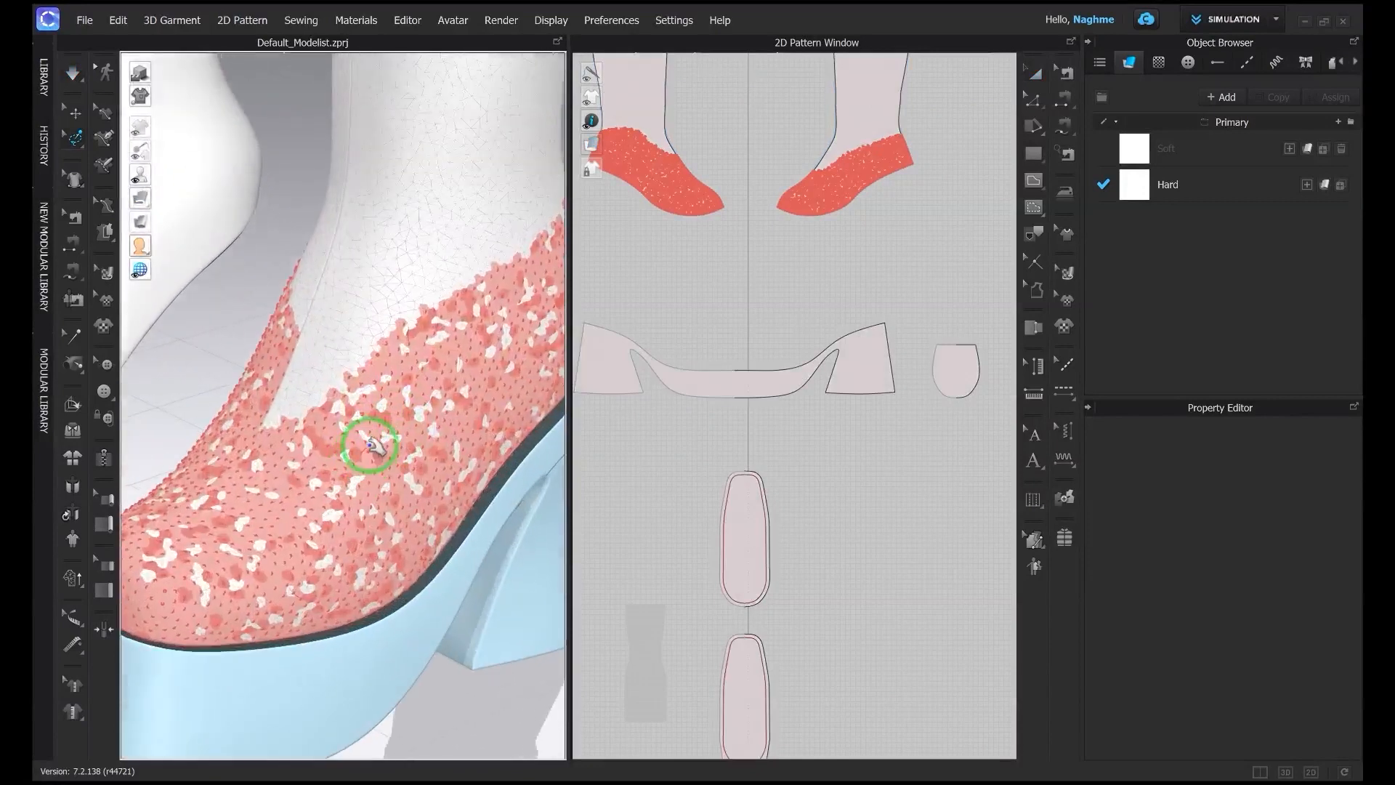
{"action": "left_click", "coordinate": [365, 441]}
{"action": "key", "text": "Delete"}
Step: Undo the pin deletion and the lasso pinning of the foot area
{"action": "scroll", "coordinate": [359, 453], "scroll_direction": "down", "scroll_amount": 3}
{"action": "right_click_drag", "start_coordinate": [359, 453], "coordinate": [393, 447]}
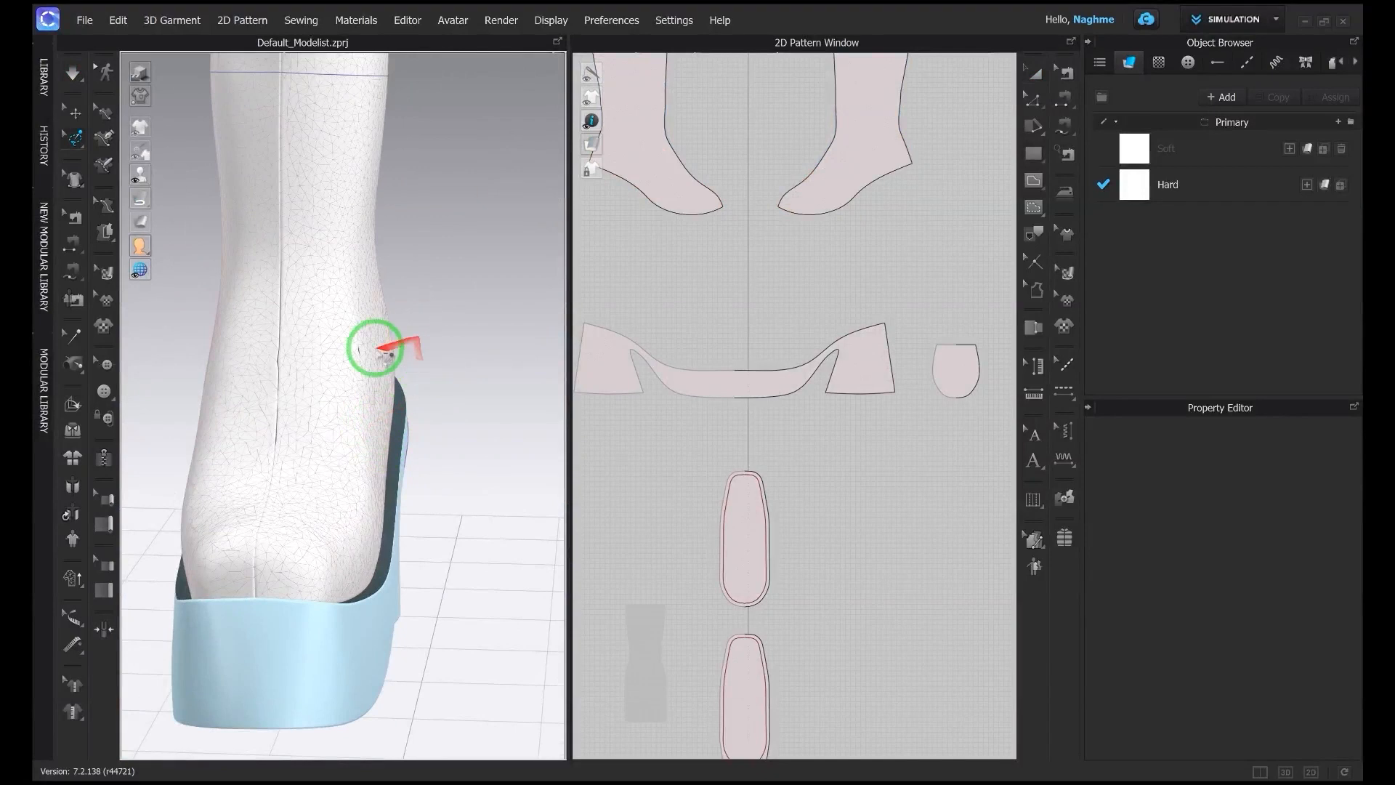
{"action": "key", "text": "ctrl+z"}
{"action": "scroll", "coordinate": [467, 339], "scroll_direction": "down", "scroll_amount": 3}
{"action": "key", "text": "ctrl+z"}
{"action": "key", "text": "ctrl+z"}
{"action": "key", "text": "ctrl+z"}
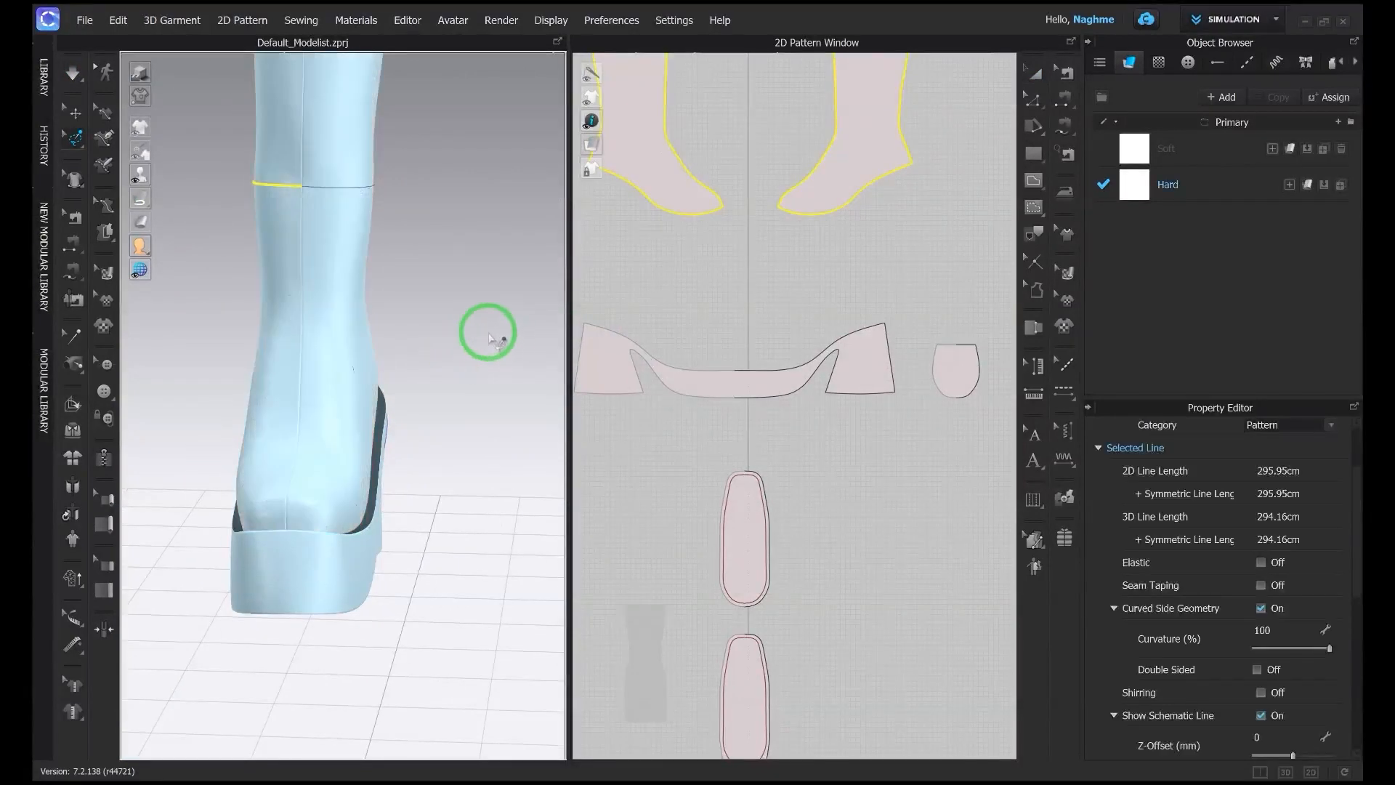
Step: Pin the whole foot portion of both upper patterns from below the ankle to the toe
{"action": "scroll", "coordinate": [488, 333], "scroll_direction": "down", "scroll_amount": 2}
{"action": "key", "text": "q"}
{"action": "scroll", "coordinate": [695, 269], "scroll_direction": "down", "scroll_amount": 3}
{"action": "middle_click_drag", "start_coordinate": [703, 268], "coordinate": [710, 324]}
{"action": "left_click_drag", "start_coordinate": [884, 86], "coordinate": [634, 294]}
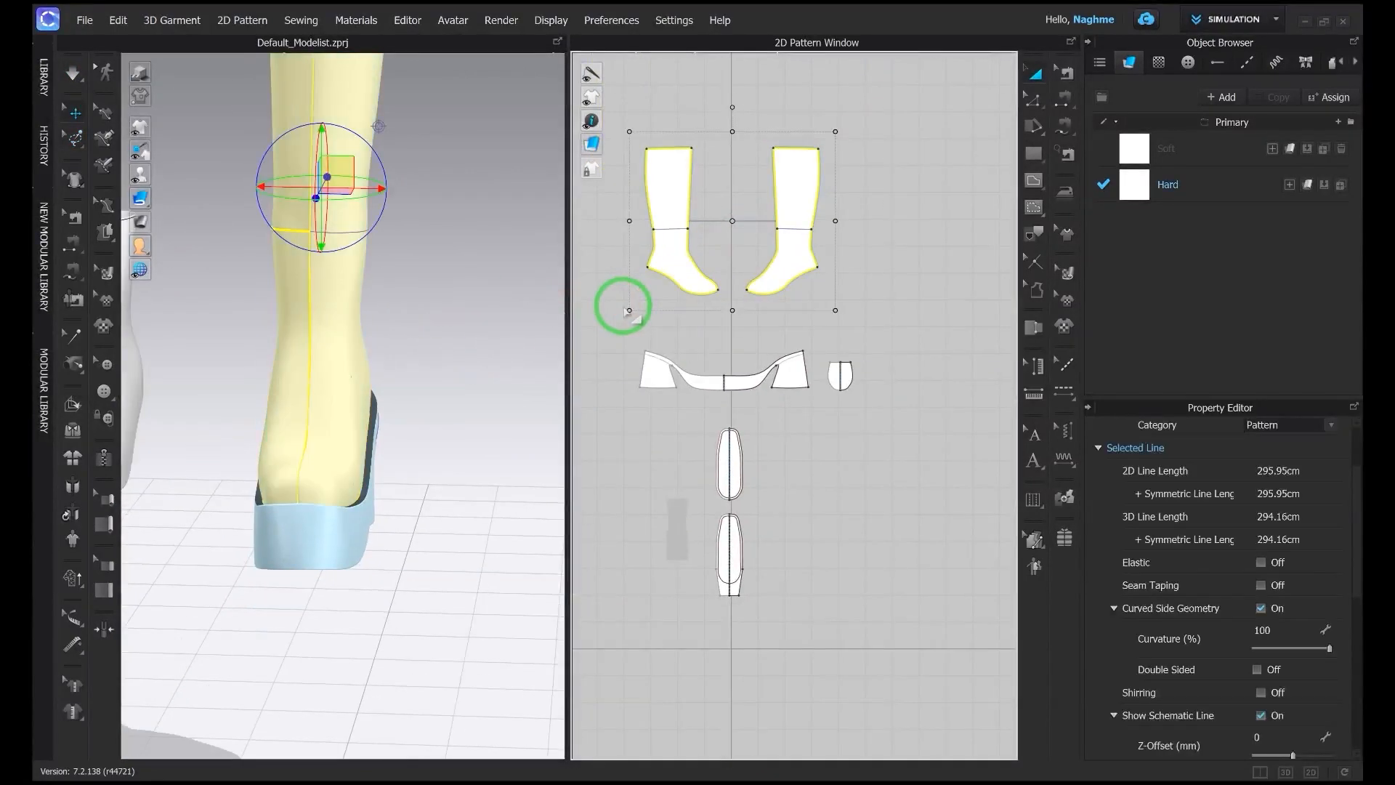
{"action": "middle_click_drag", "start_coordinate": [387, 254], "coordinate": [436, 289]}
{"action": "left_click", "coordinate": [74, 140]}
{"action": "scroll", "coordinate": [734, 254], "scroll_direction": "up", "scroll_amount": 3}
{"action": "left_click", "coordinate": [612, 259]}
{"action": "mouse_move", "coordinate": [611, 259]}
{"action": "left_mouse_down"}
{"action": "mouse_move", "coordinate": [928, 302]}
{"action": "mouse_move", "coordinate": [784, 327]}
{"action": "left_mouse_up"}
Step: Simulate the boot with its foot area pinned, tugging the shaft's top edge
{"action": "right_click_drag", "start_coordinate": [414, 238], "coordinate": [367, 243]}
{"action": "left_click", "coordinate": [364, 246]}
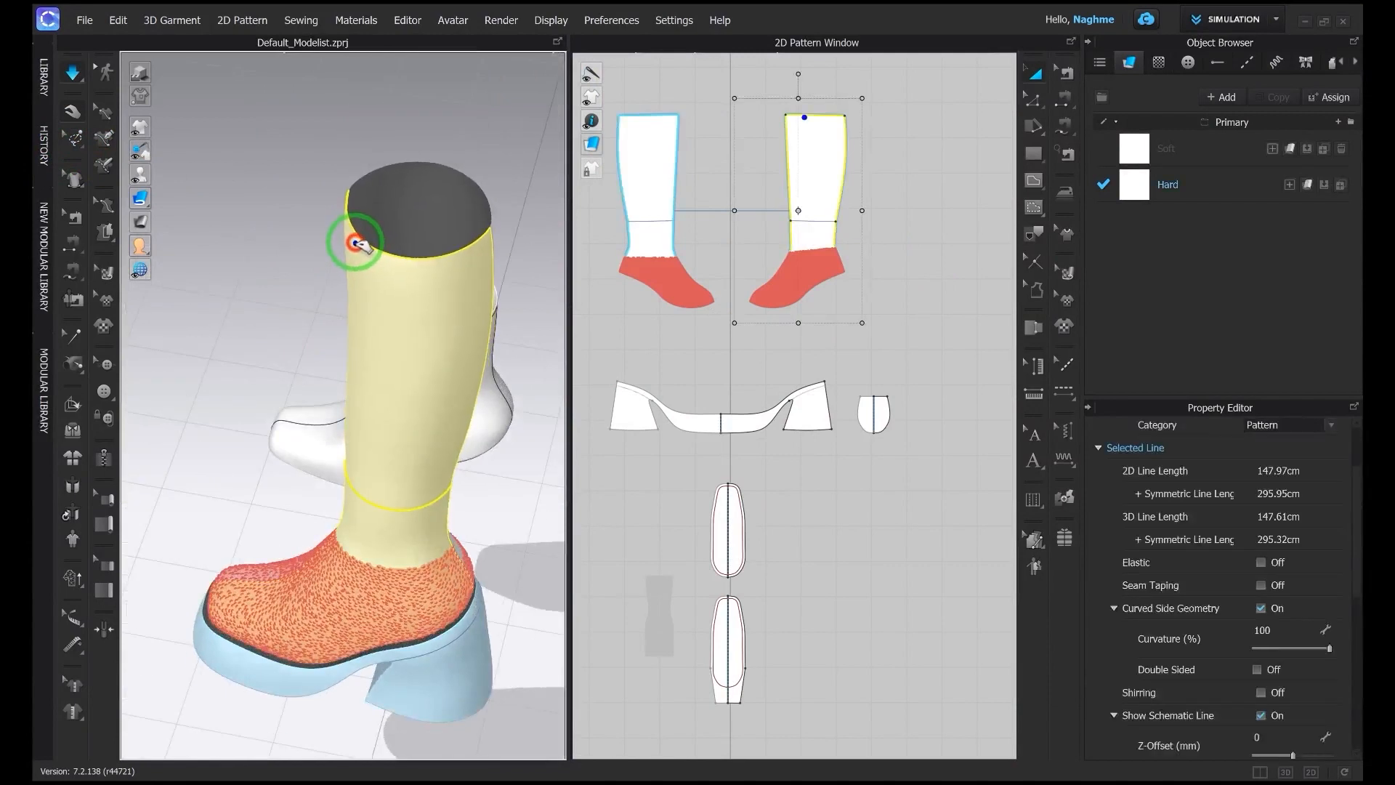
{"action": "right_click_drag", "start_coordinate": [446, 332], "coordinate": [466, 359]}
Step: Select the pins covering the foot area in 3D and delete them
{"action": "key", "text": "w"}
{"action": "middle_click_drag", "start_coordinate": [471, 361], "coordinate": [499, 163]}
{"action": "scroll", "coordinate": [487, 231], "scroll_direction": "down", "scroll_amount": 8}
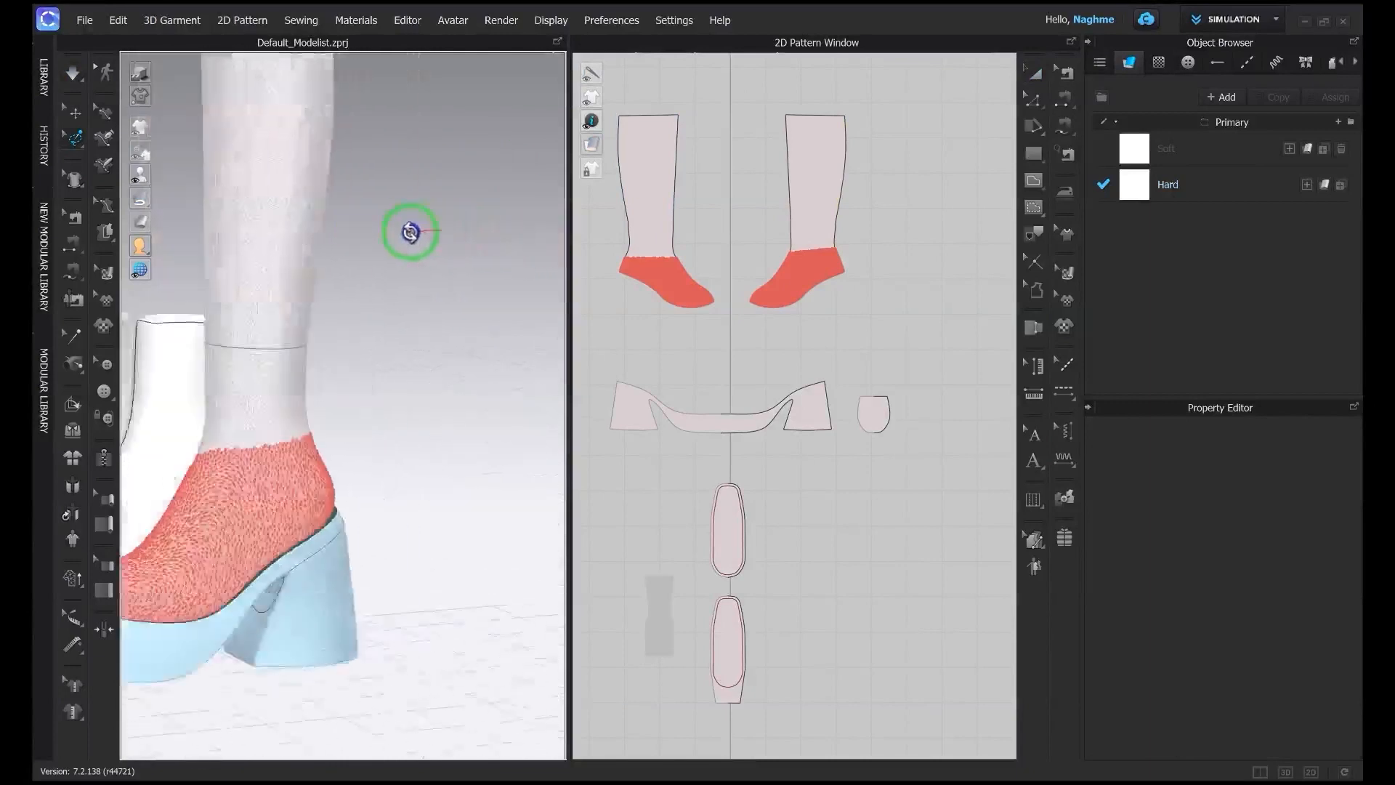
{"action": "right_click_drag", "start_coordinate": [486, 270], "coordinate": [284, 336]}
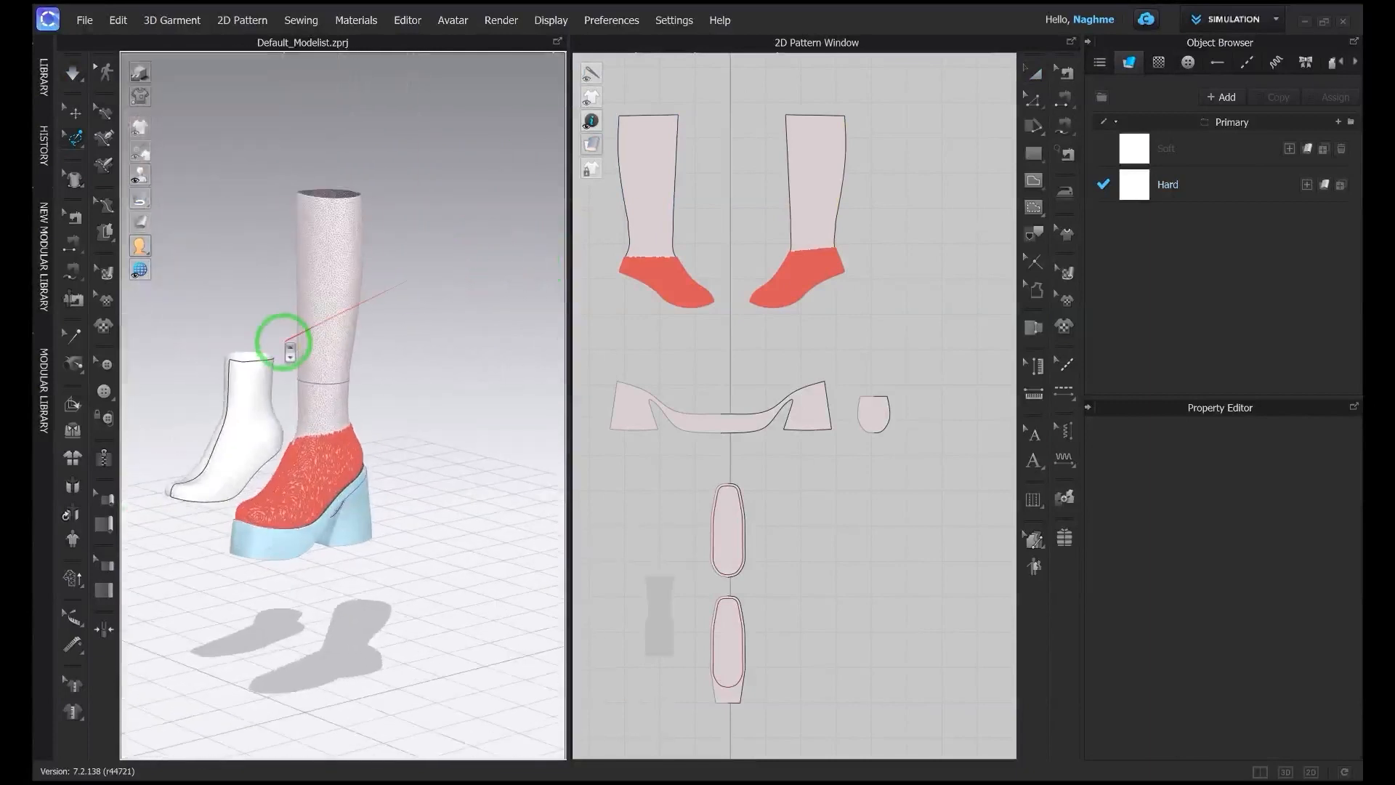
{"action": "scroll", "coordinate": [283, 336], "scroll_direction": "up", "scroll_amount": 3}
{"action": "scroll", "coordinate": [599, 231], "scroll_direction": "down", "scroll_amount": 3}
{"action": "left_click", "coordinate": [104, 138]}
{"action": "left_click", "coordinate": [314, 467]}
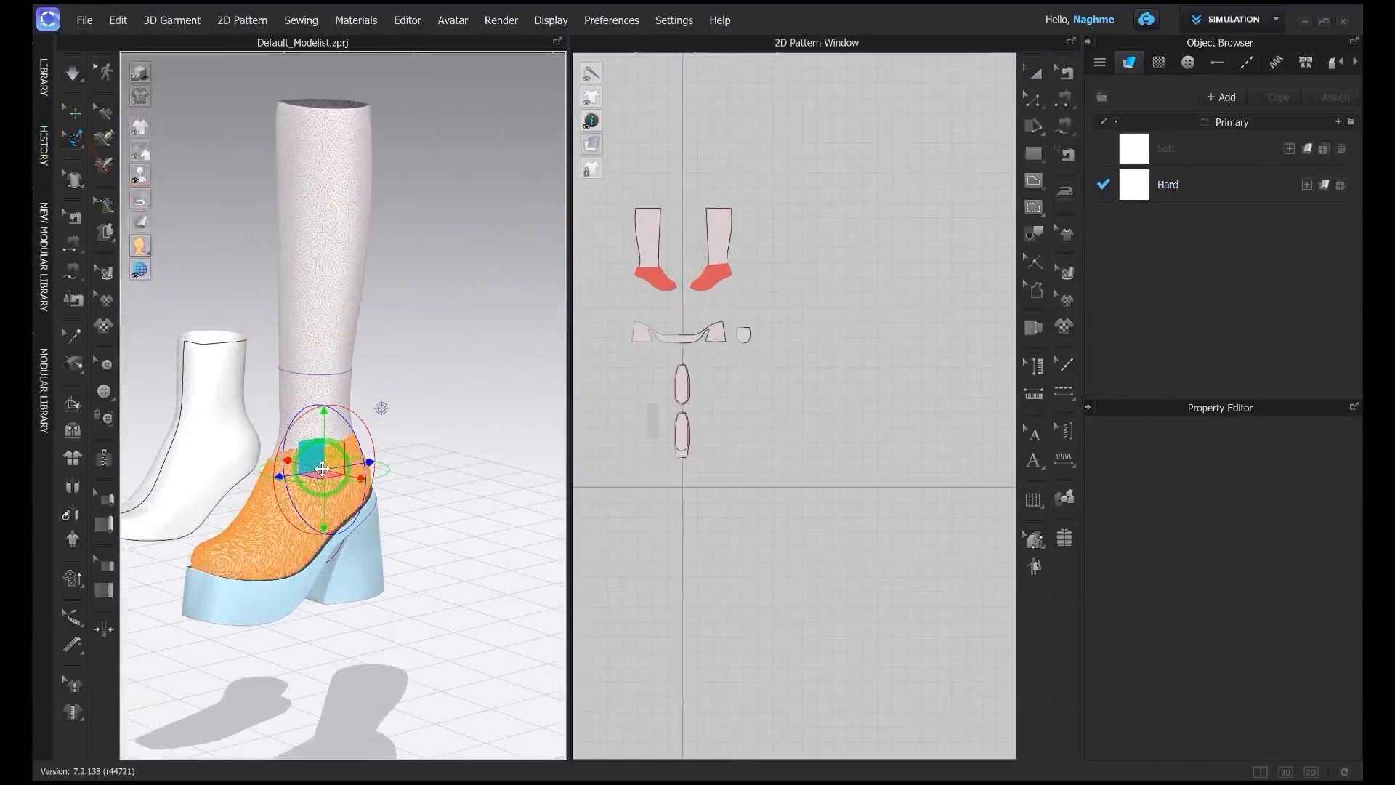
{"action": "key", "text": "Delete"}
Step: Delete the white foot form standing next to the boot
{"action": "right_click_drag", "start_coordinate": [264, 392], "coordinate": [234, 340]}
{"action": "left_click", "coordinate": [74, 112]}
{"action": "left_click", "coordinate": [237, 372]}
{"action": "key", "text": "Delete"}
{"action": "left_click_drag", "start_coordinate": [810, 165], "coordinate": [569, 465]}
{"action": "mouse_move", "coordinate": [502, 443]}
{"action": "right_mouse_down"}
{"action": "mouse_move", "coordinate": [358, 467]}
{"action": "mouse_move", "coordinate": [373, 476]}
{"action": "right_mouse_up"}
{"action": "left_click", "coordinate": [465, 356]}
{"action": "scroll", "coordinate": [435, 363], "scroll_direction": "up", "scroll_amount": 2}
{"action": "left_click", "coordinate": [1034, 233]}
{"action": "scroll", "coordinate": [807, 210], "scroll_direction": "up", "scroll_amount": 4}
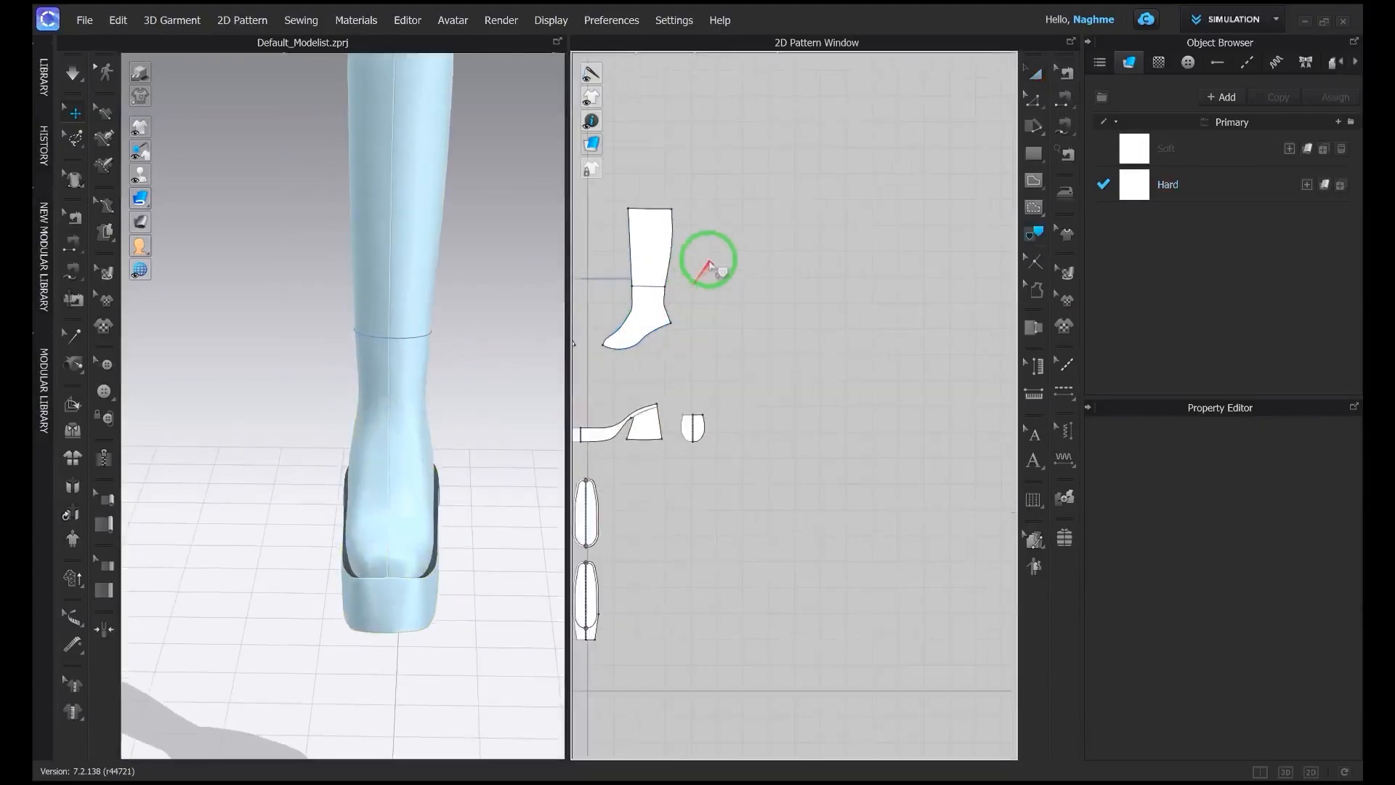
{"action": "scroll", "coordinate": [734, 280], "scroll_direction": "down", "scroll_amount": 5}
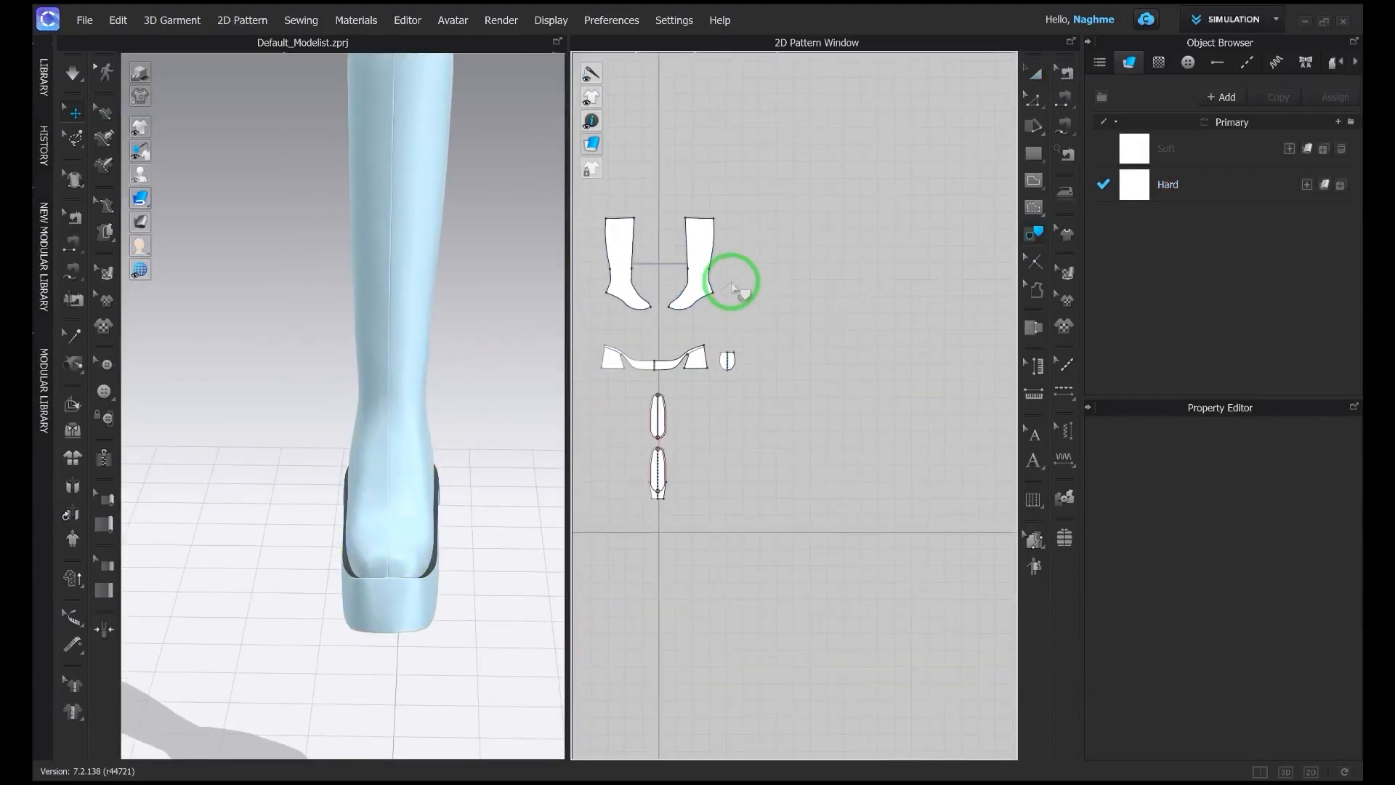
{"action": "scroll", "coordinate": [392, 403], "scroll_direction": "down", "scroll_amount": 3}
Step: Remove the linked editing from all of the boot's patterns
{"action": "right_click_drag", "start_coordinate": [407, 407], "coordinate": [435, 433]}
{"action": "left_click_drag", "start_coordinate": [796, 294], "coordinate": [579, 524]}
{"action": "right_click", "coordinate": [719, 352]}
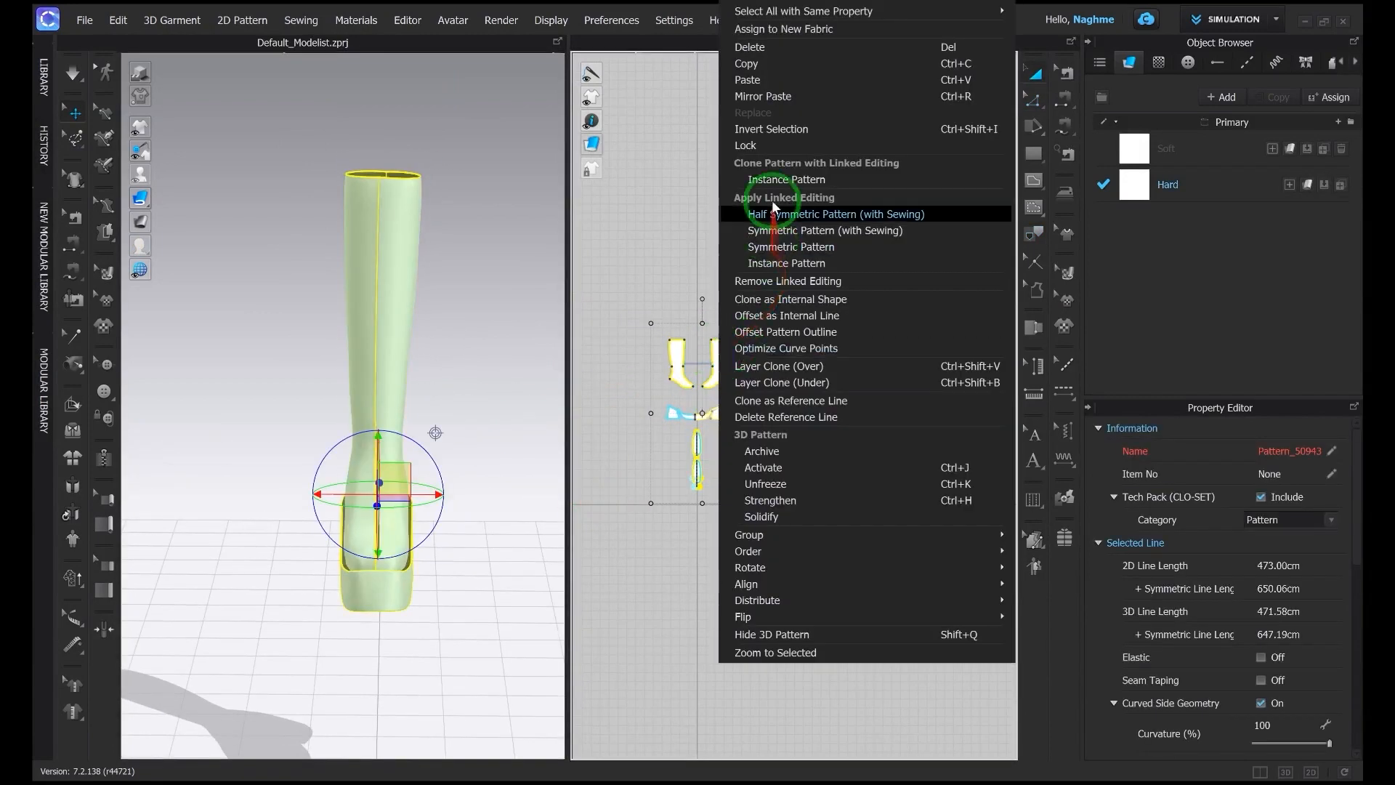
{"action": "left_click", "coordinate": [776, 282]}
Step: Create a linked symmetric copy of all boot patterns and place it on the left of the originals
{"action": "left_click_drag", "start_coordinate": [622, 489], "coordinate": [772, 309]}
{"action": "left_click_drag", "start_coordinate": [725, 349], "coordinate": [645, 404]}
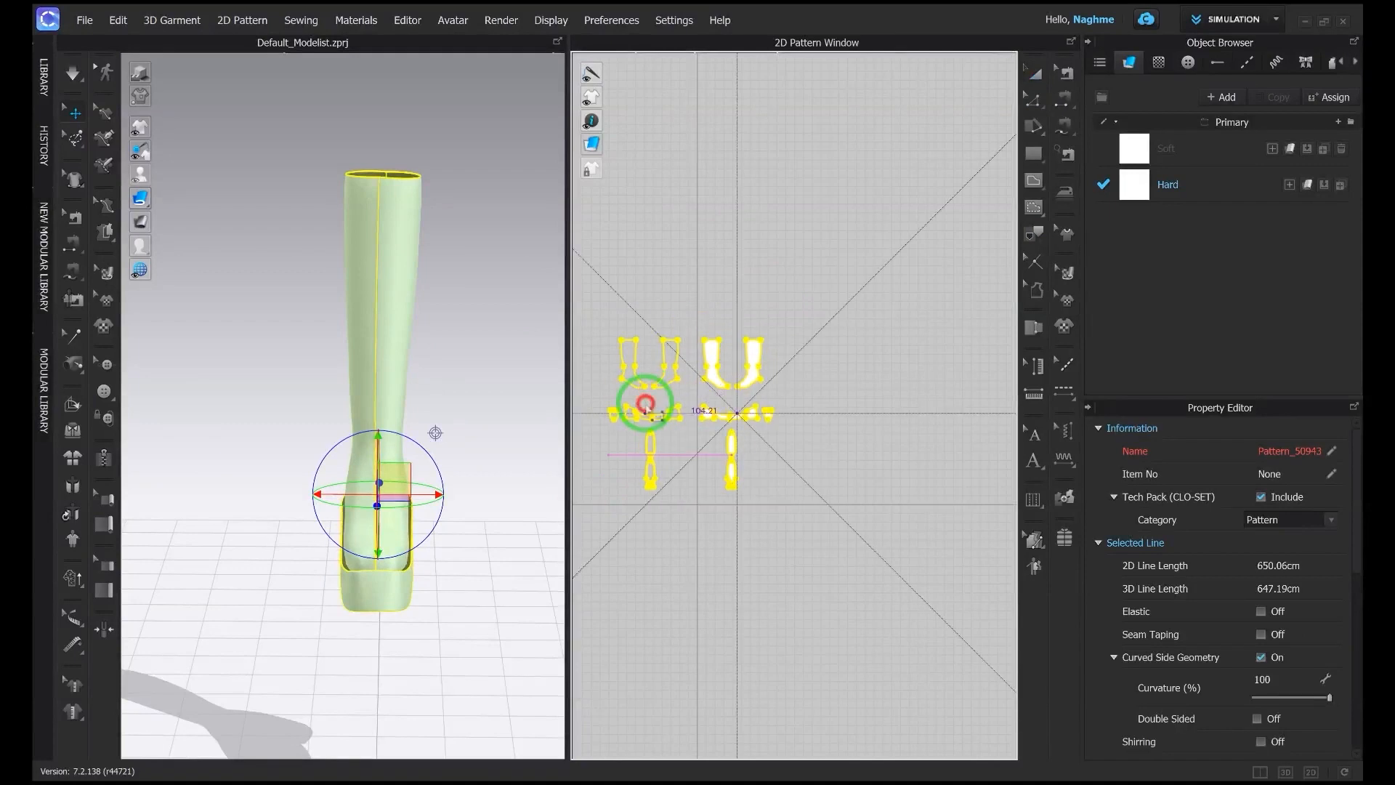
{"action": "left_click_drag", "start_coordinate": [536, 412], "coordinate": [536, 411]}
Step: Move and rotate one boot in 3D so the two boots stand side by side as a pair
{"action": "right_click_drag", "start_coordinate": [422, 493], "coordinate": [332, 596]}
{"action": "left_click_drag", "start_coordinate": [333, 596], "coordinate": [260, 527]}
{"action": "right_click_drag", "start_coordinate": [260, 527], "coordinate": [374, 531]}
{"action": "left_click_drag", "start_coordinate": [375, 531], "coordinate": [343, 548]}
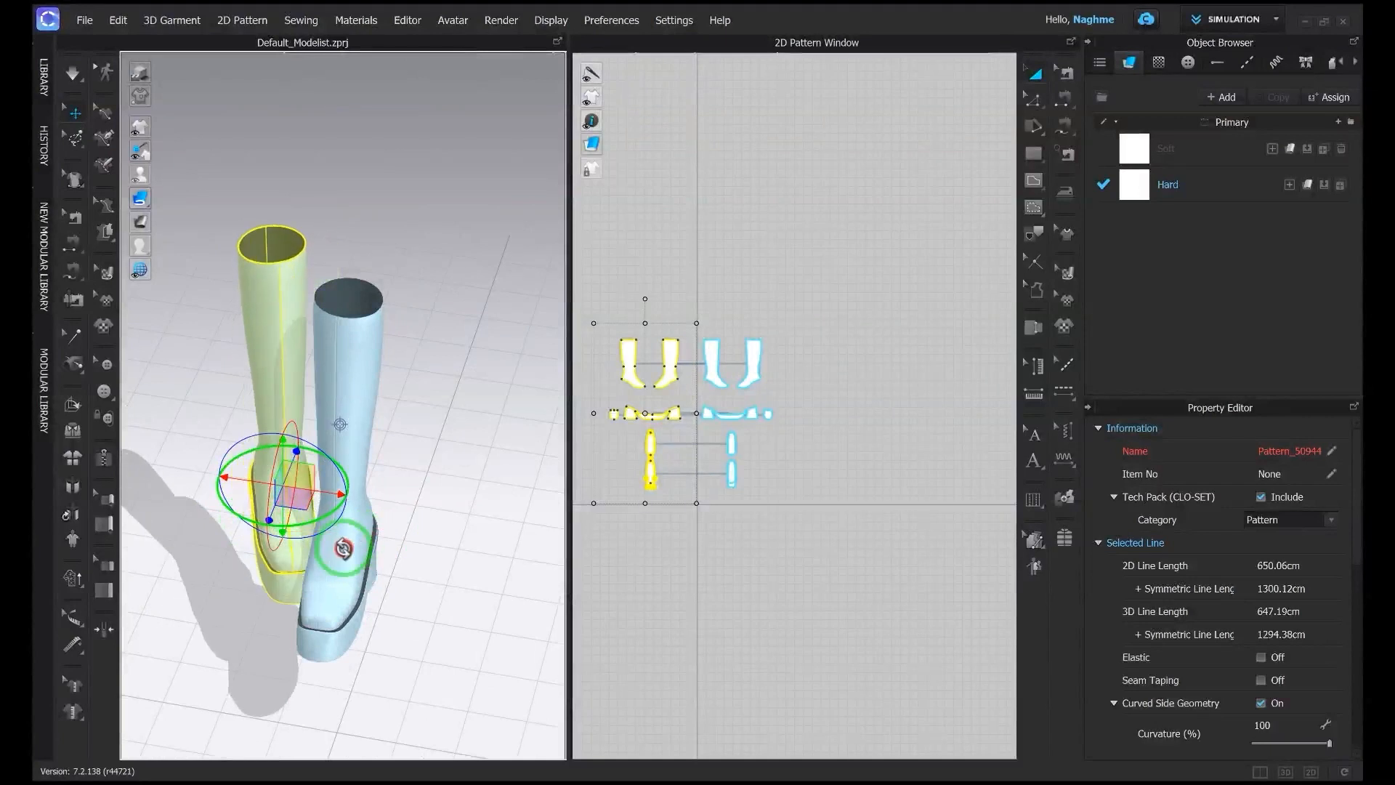
{"action": "right_click_drag", "start_coordinate": [341, 511], "coordinate": [467, 452]}
{"action": "scroll", "coordinate": [738, 326], "scroll_direction": "up", "scroll_amount": 5}
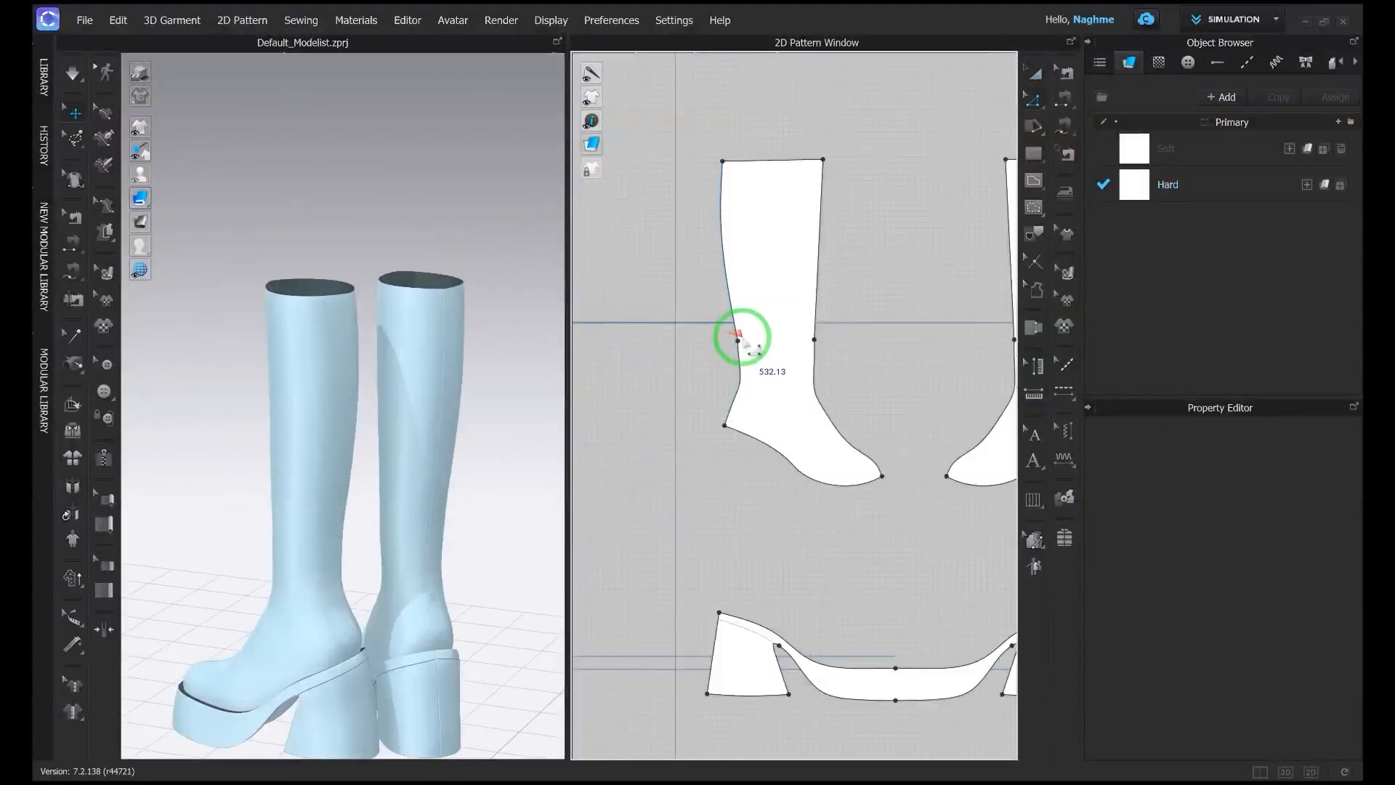
{"action": "right_click", "coordinate": [738, 340]}
{"action": "left_click", "coordinate": [789, 463]}
{"action": "right_click_drag", "start_coordinate": [489, 508], "coordinate": [439, 492]}
{"action": "scroll", "coordinate": [709, 414], "scroll_direction": "down", "scroll_amount": 2}
{"action": "left_click", "coordinate": [722, 380]}
{"action": "scroll", "coordinate": [710, 358], "scroll_direction": "up", "scroll_amount": 5}
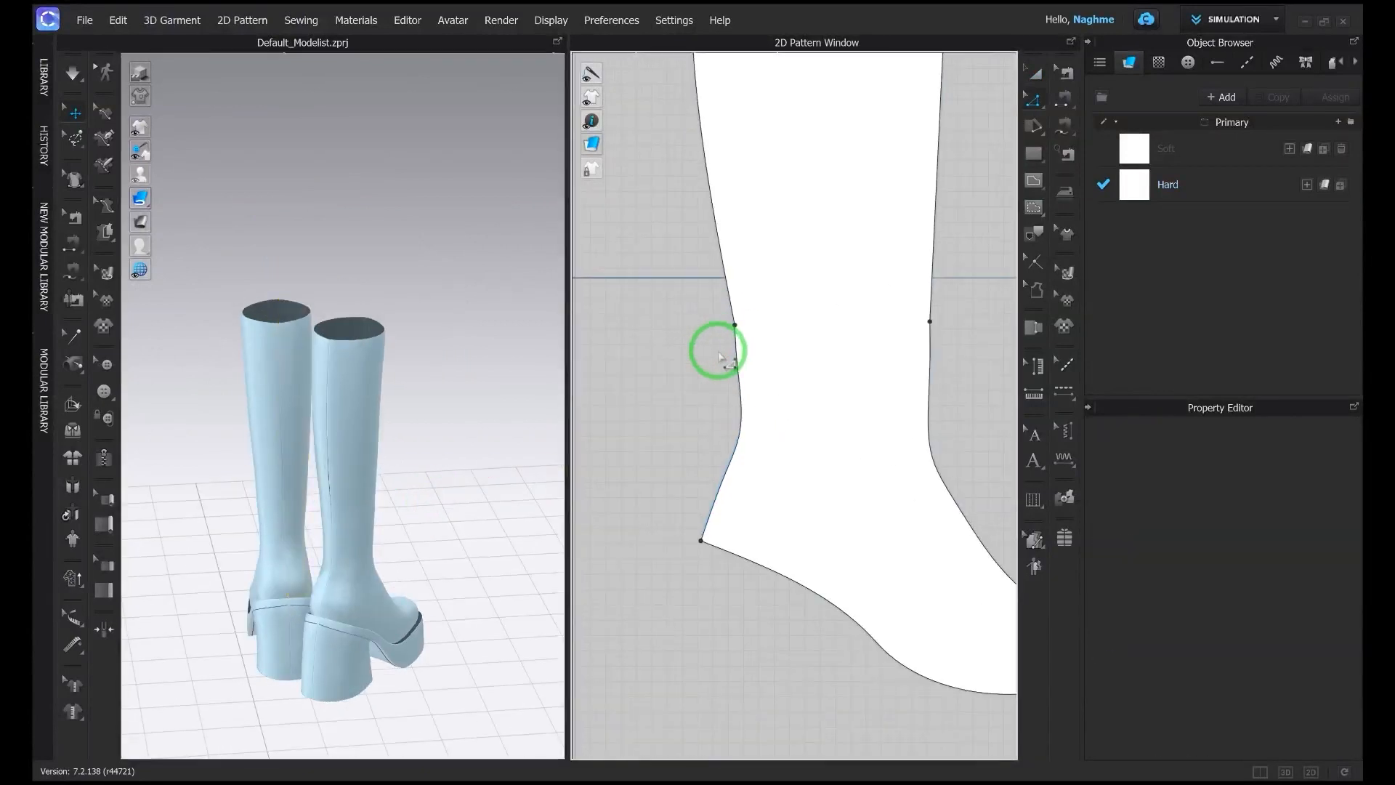
Step: Offset the upper panel's full back edge inward by 0.50 cm as one extended internal line
{"action": "scroll", "coordinate": [734, 380], "scroll_direction": "down", "scroll_amount": 3}
{"action": "scroll", "coordinate": [816, 305], "scroll_direction": "up", "scroll_amount": 4}
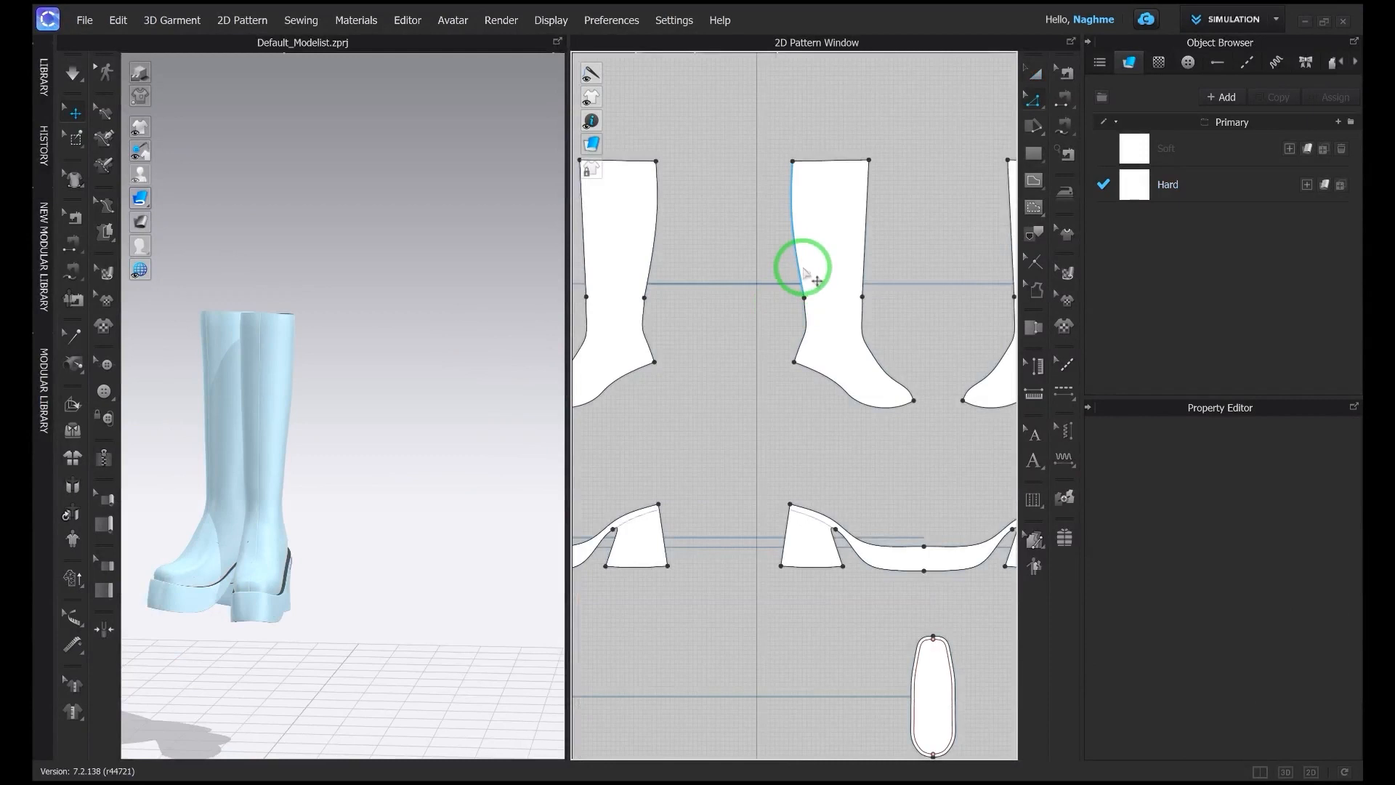
{"action": "left_click", "coordinate": [804, 280]}
{"action": "right_click", "coordinate": [814, 314]}
{"action": "left_click", "coordinate": [883, 494]}
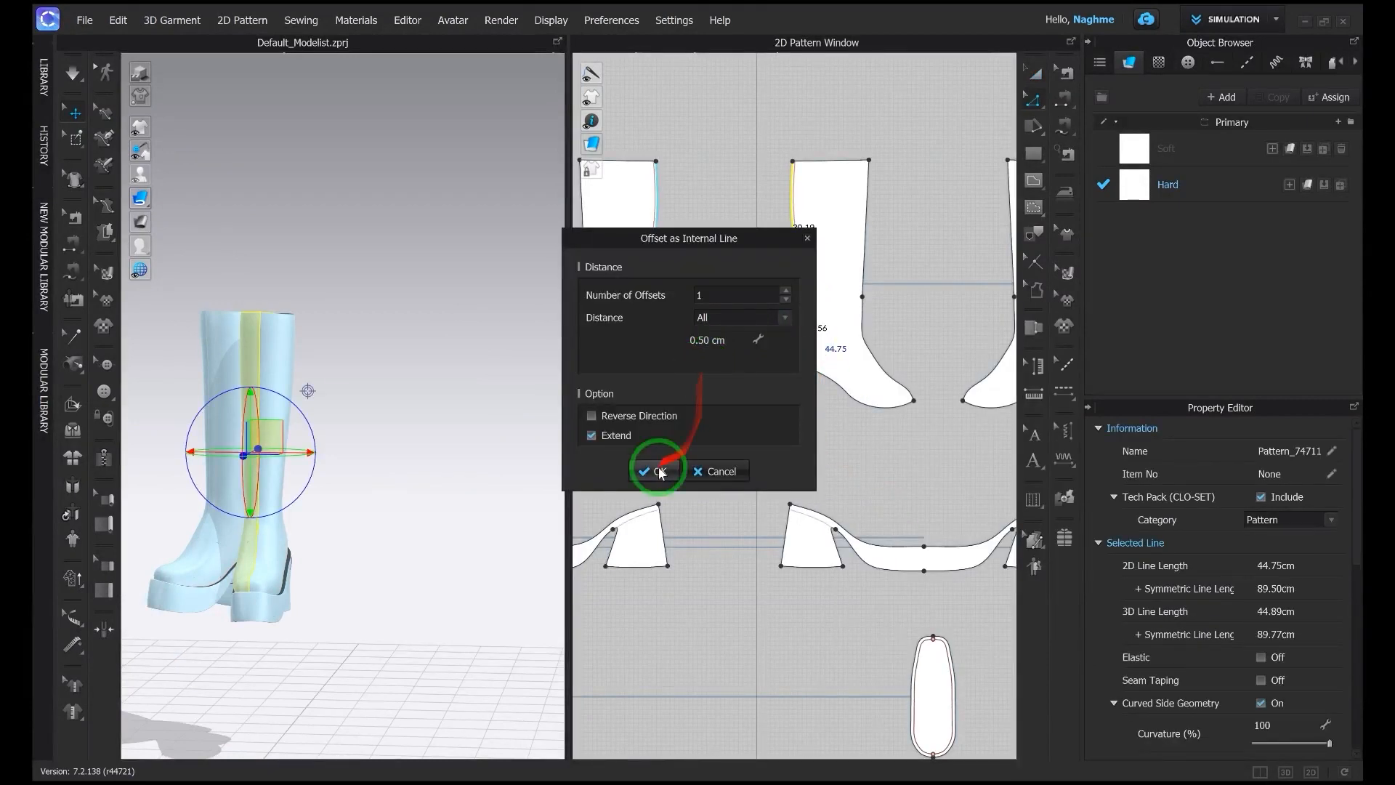
{"action": "left_click", "coordinate": [658, 471]}
Step: Cut the upper panel along the offset line and delete the narrow back strip
{"action": "scroll", "coordinate": [828, 221], "scroll_direction": "up", "scroll_amount": 5}
{"action": "scroll", "coordinate": [846, 240], "scroll_direction": "down", "scroll_amount": 2}
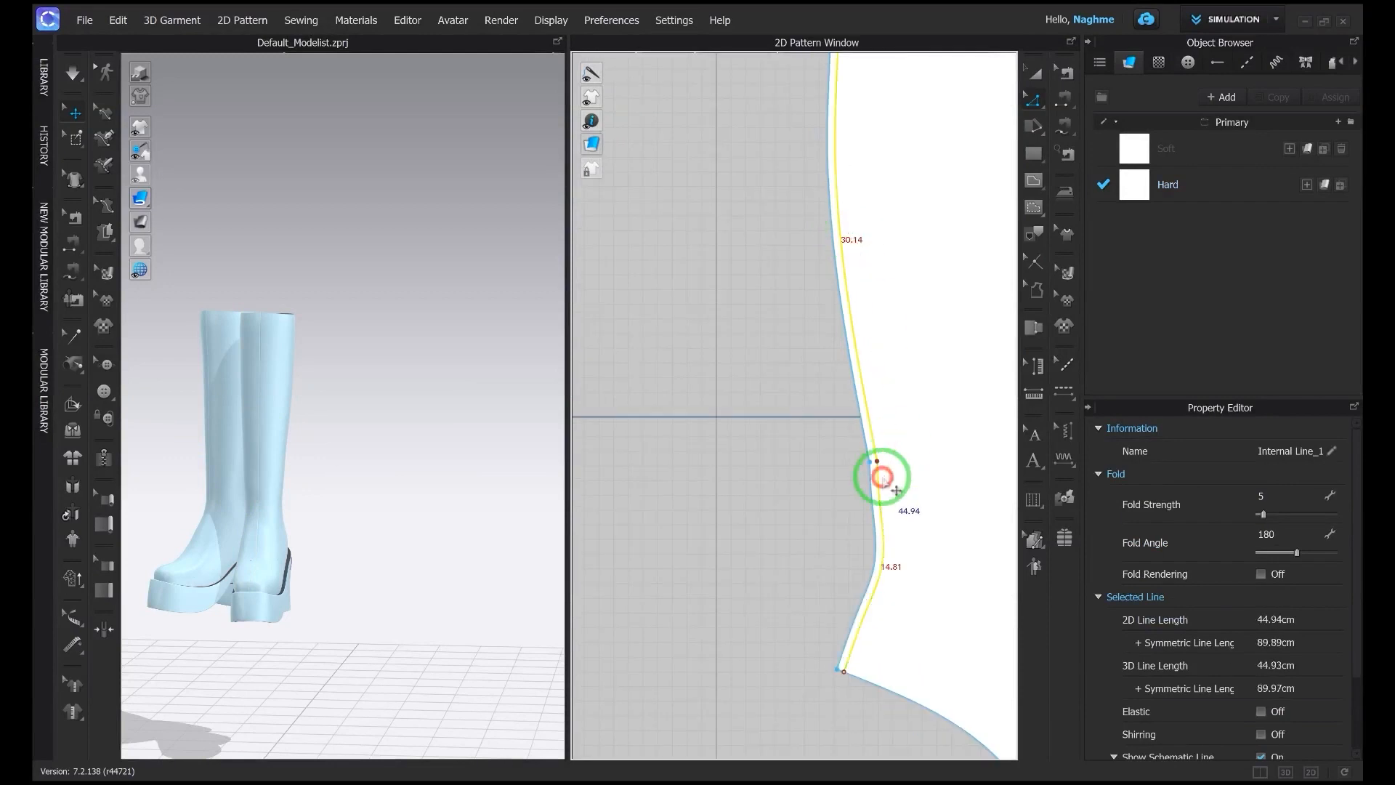
{"action": "right_click", "coordinate": [882, 478]}
{"action": "left_click", "coordinate": [911, 356]}
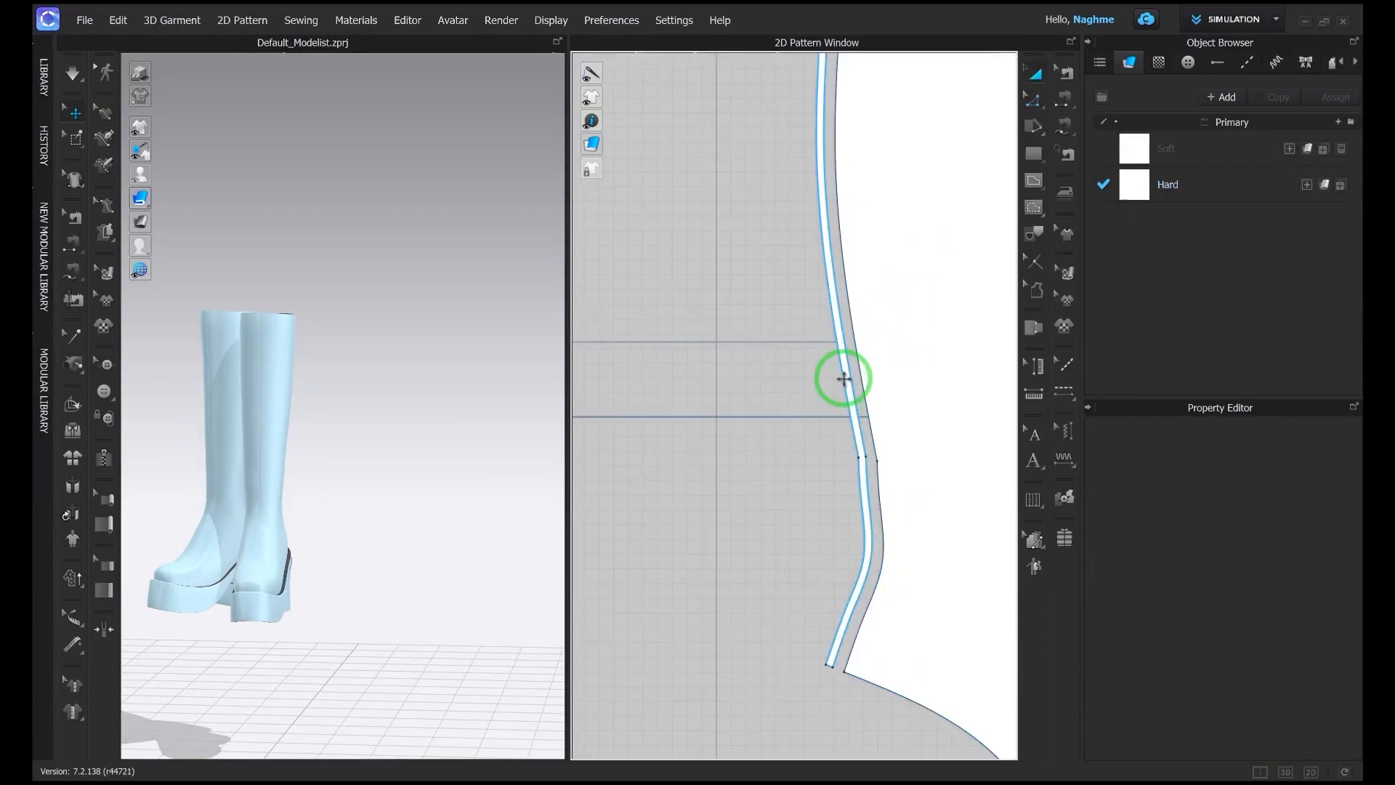
{"action": "left_click", "coordinate": [844, 381]}
{"action": "scroll", "coordinate": [844, 381], "scroll_direction": "down", "scroll_amount": 3}
{"action": "middle_click_drag", "start_coordinate": [825, 392], "coordinate": [899, 356]}
{"action": "key", "text": "Delete"}
Step: Offset the opposite upper panel's full back edge inward by 0.50 cm as one extended internal line
{"action": "scroll", "coordinate": [640, 390], "scroll_direction": "down", "scroll_amount": 3}
{"action": "scroll", "coordinate": [898, 356], "scroll_direction": "down", "scroll_amount": 3}
{"action": "scroll", "coordinate": [752, 356], "scroll_direction": "up", "scroll_amount": 2}
{"action": "mouse_move", "coordinate": [752, 356]}
{"action": "middle_mouse_down"}
{"action": "mouse_move", "coordinate": [821, 353]}
{"action": "mouse_move", "coordinate": [726, 348]}
{"action": "middle_mouse_up"}
{"action": "key", "text": "z"}
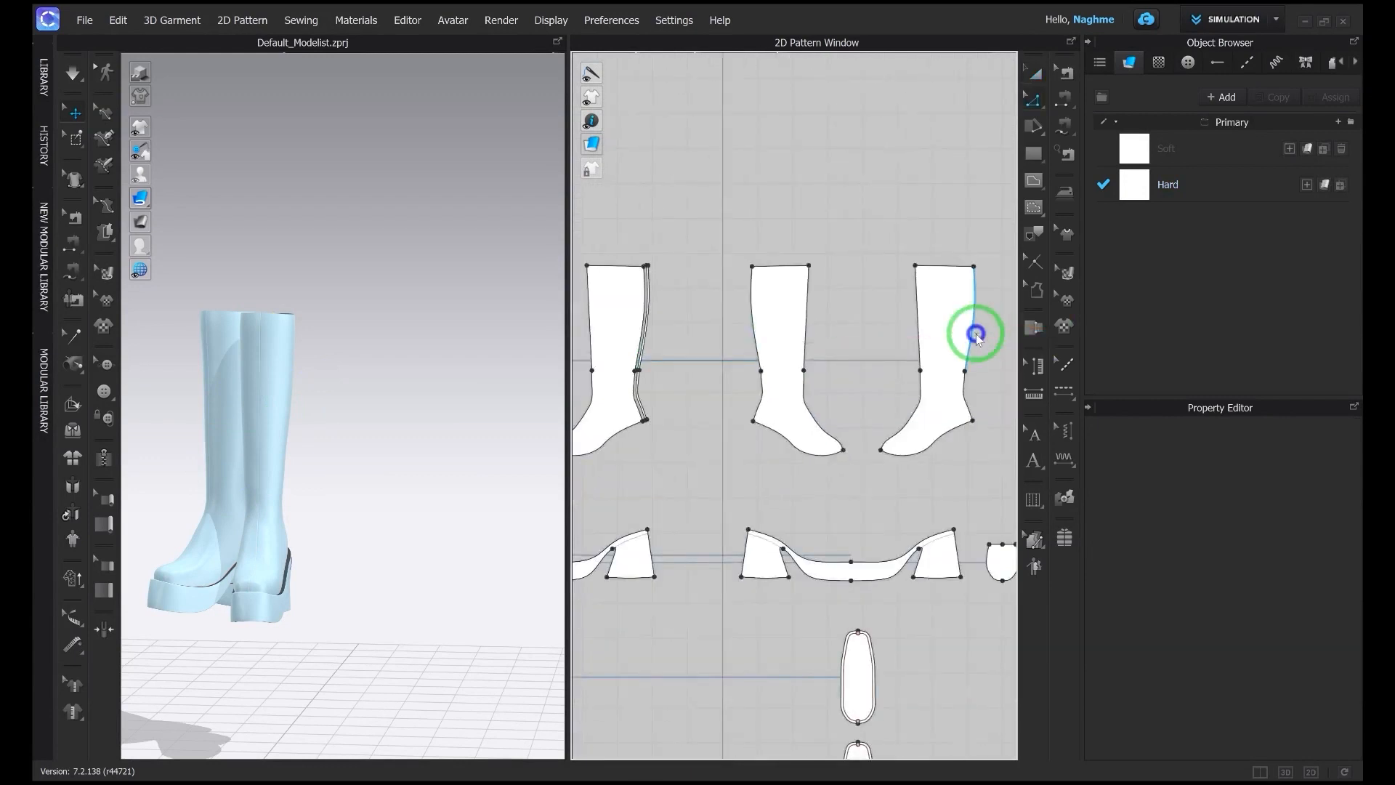
{"action": "right_click", "coordinate": [975, 332]}
{"action": "left_click", "coordinate": [964, 395], "text": "shift"}
{"action": "right_click", "coordinate": [966, 396]}
{"action": "left_click", "coordinate": [1040, 578]}
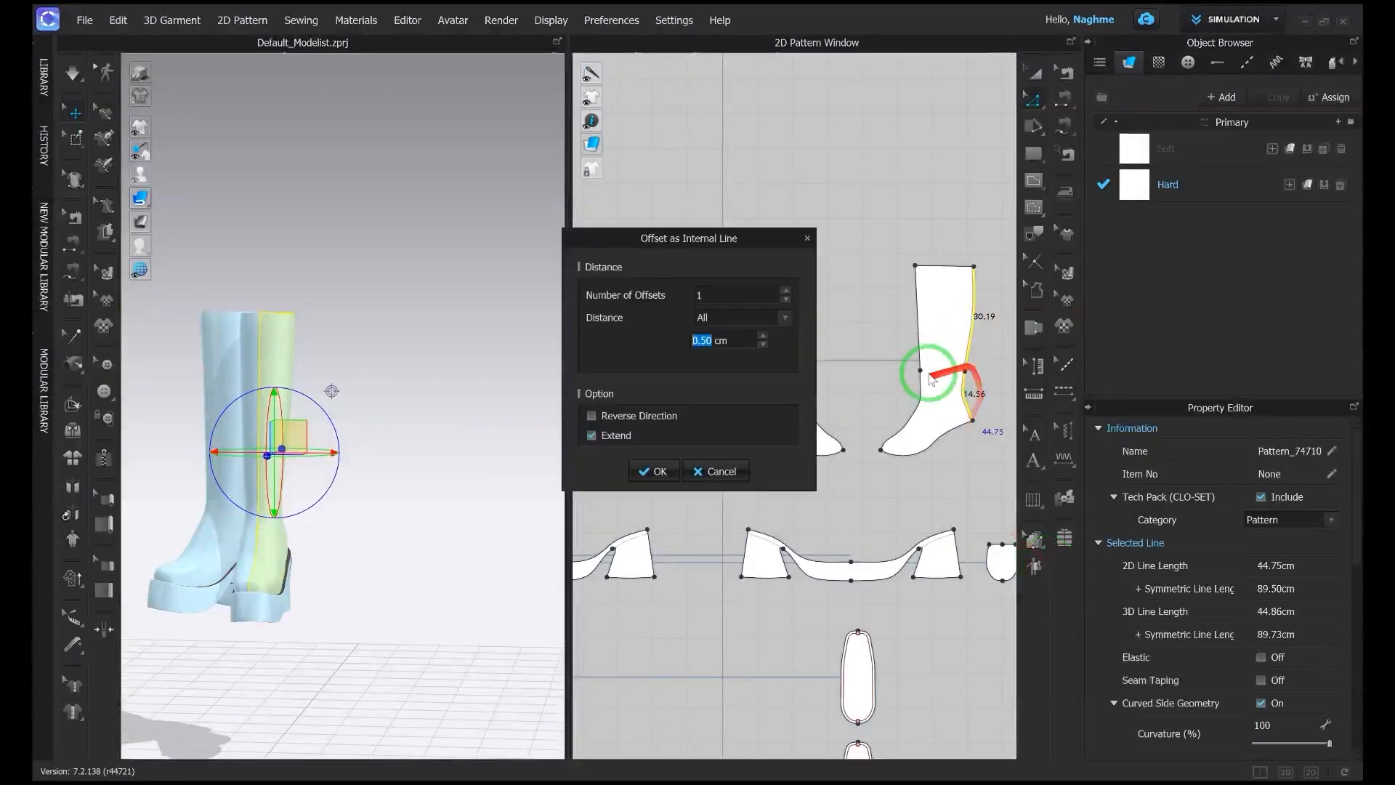
{"action": "left_click", "coordinate": [657, 470]}
Step: Cut the opposite upper panel along its offset line and delete the narrow strip behind it
{"action": "scroll", "coordinate": [896, 337], "scroll_direction": "up", "scroll_amount": 5}
{"action": "right_click", "coordinate": [908, 347]}
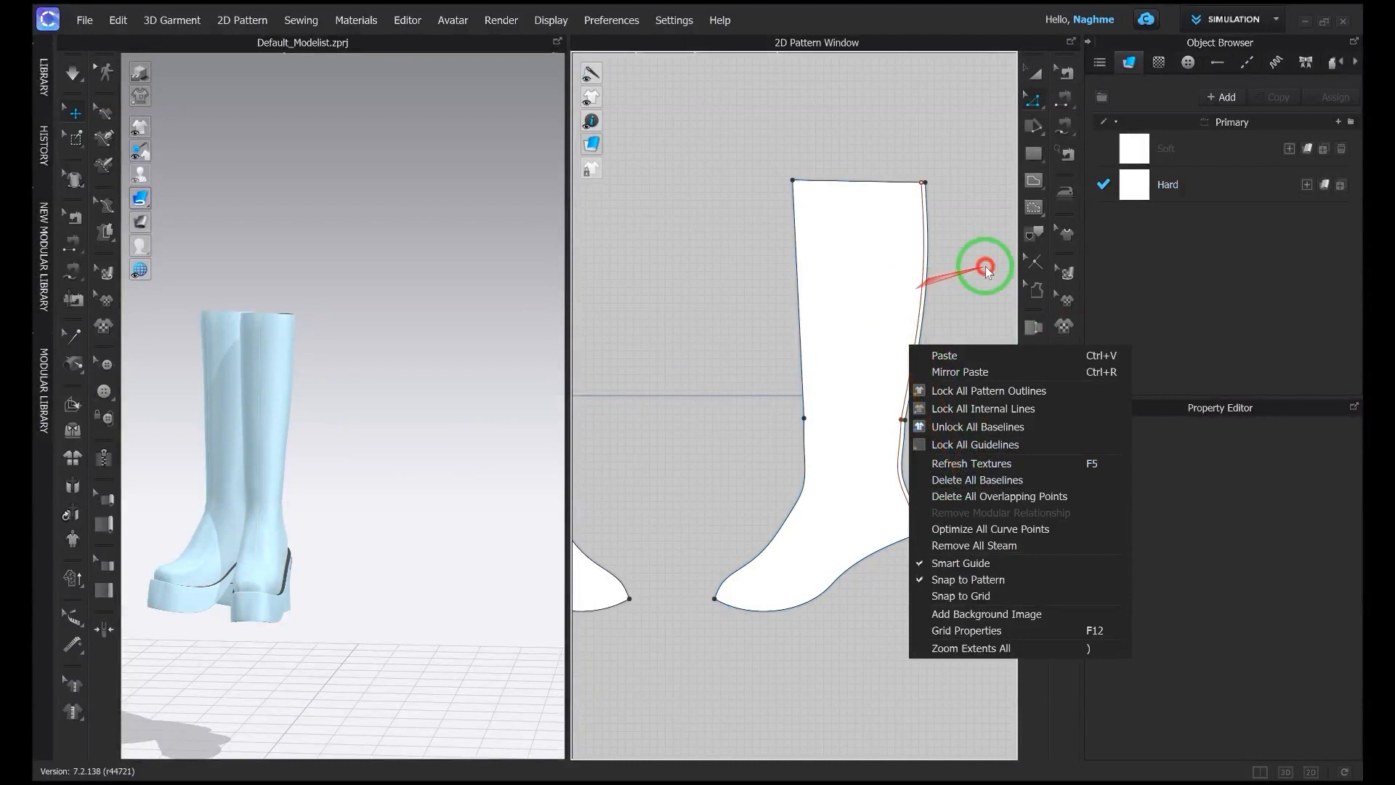
{"action": "double_click", "coordinate": [919, 317]}
{"action": "right_click", "coordinate": [917, 323]}
{"action": "left_click", "coordinate": [969, 531]}
{"action": "key", "text": "a"}
{"action": "left_click", "coordinate": [922, 367]}
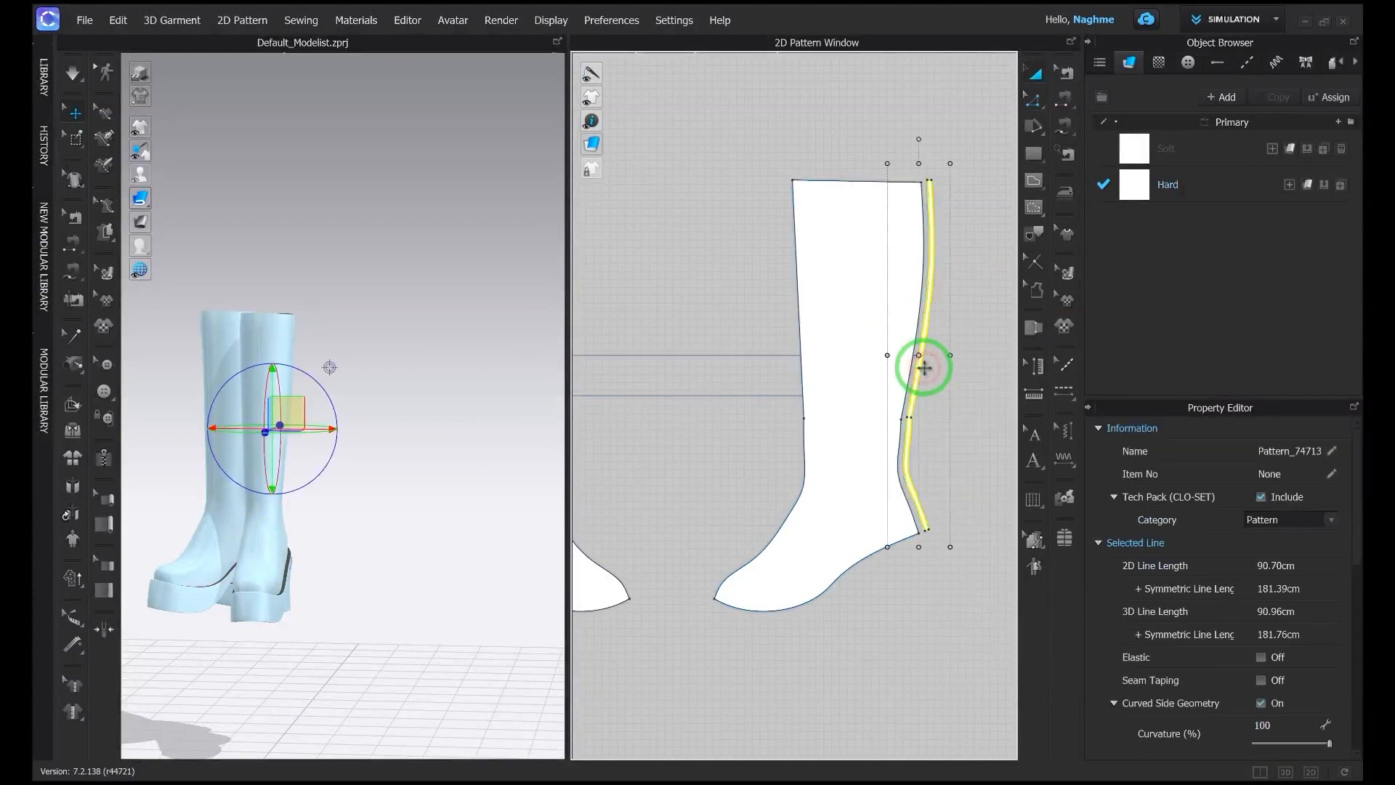
{"action": "key", "text": "Delete"}
Step: Delete the remaining detached back strips beside the other upper panels
{"action": "scroll", "coordinate": [919, 373], "scroll_direction": "down", "scroll_amount": 5}
{"action": "scroll", "coordinate": [732, 320], "scroll_direction": "up", "scroll_amount": 4}
{"action": "left_click", "coordinate": [732, 321]}
{"action": "key", "text": "Delete"}
{"action": "scroll", "coordinate": [752, 340], "scroll_direction": "down", "scroll_amount": 3}
{"action": "middle_click_drag", "start_coordinate": [906, 324], "coordinate": [939, 314]}
{"action": "scroll", "coordinate": [715, 313], "scroll_direction": "up", "scroll_amount": 4}
{"action": "left_click", "coordinate": [714, 308]}
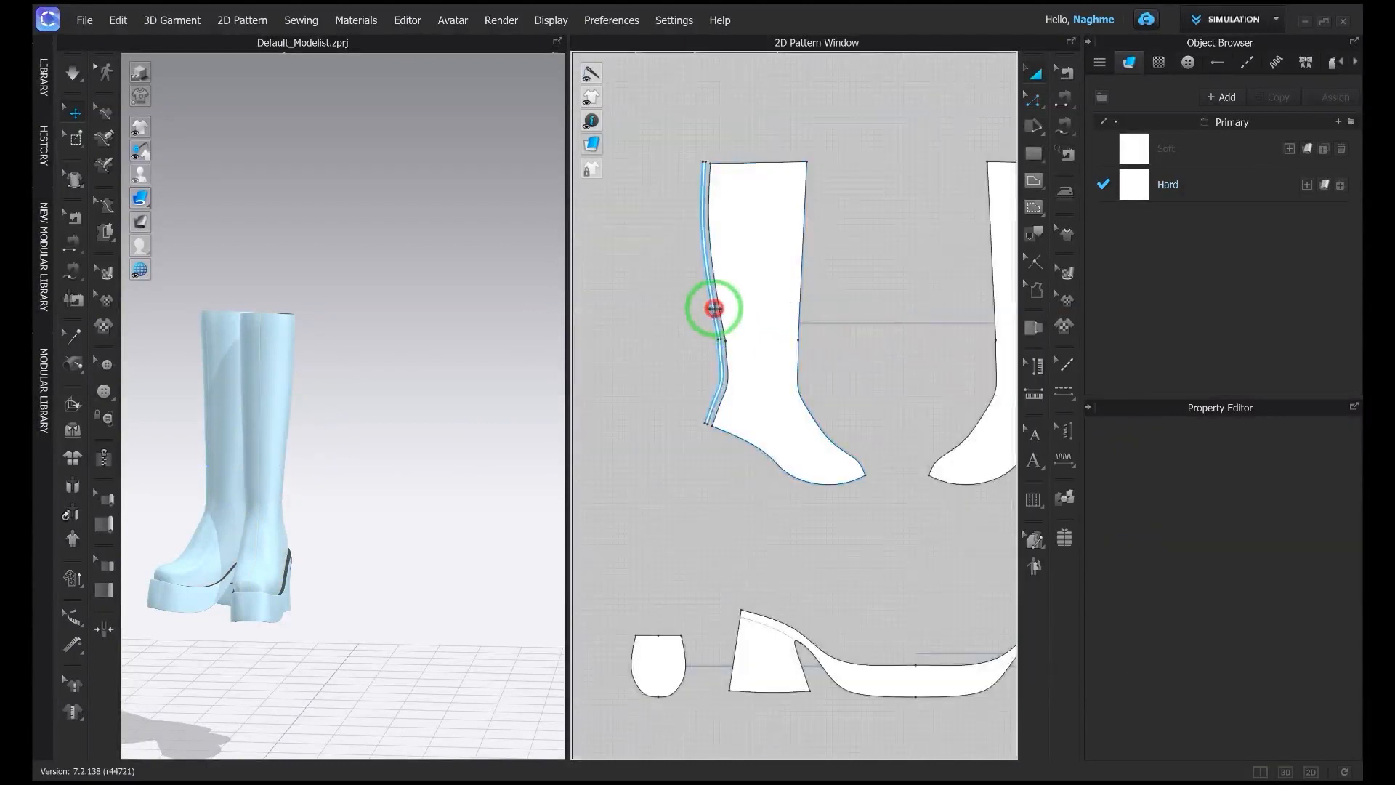
{"action": "key", "text": "Delete"}
Step: Examine the open gap down the back of both boots in 3D
{"action": "scroll", "coordinate": [447, 394], "scroll_direction": "down", "scroll_amount": 2}
{"action": "right_click_drag", "start_coordinate": [448, 395], "coordinate": [302, 399]}
{"action": "scroll", "coordinate": [293, 403], "scroll_direction": "up", "scroll_amount": 4}
{"action": "middle_click_drag", "start_coordinate": [290, 405], "coordinate": [454, 343]}
{"action": "scroll", "coordinate": [364, 405], "scroll_direction": "up", "scroll_amount": 3}
{"action": "right_click_drag", "start_coordinate": [364, 405], "coordinate": [321, 443]}
{"action": "scroll", "coordinate": [397, 414], "scroll_direction": "down", "scroll_amount": 3}
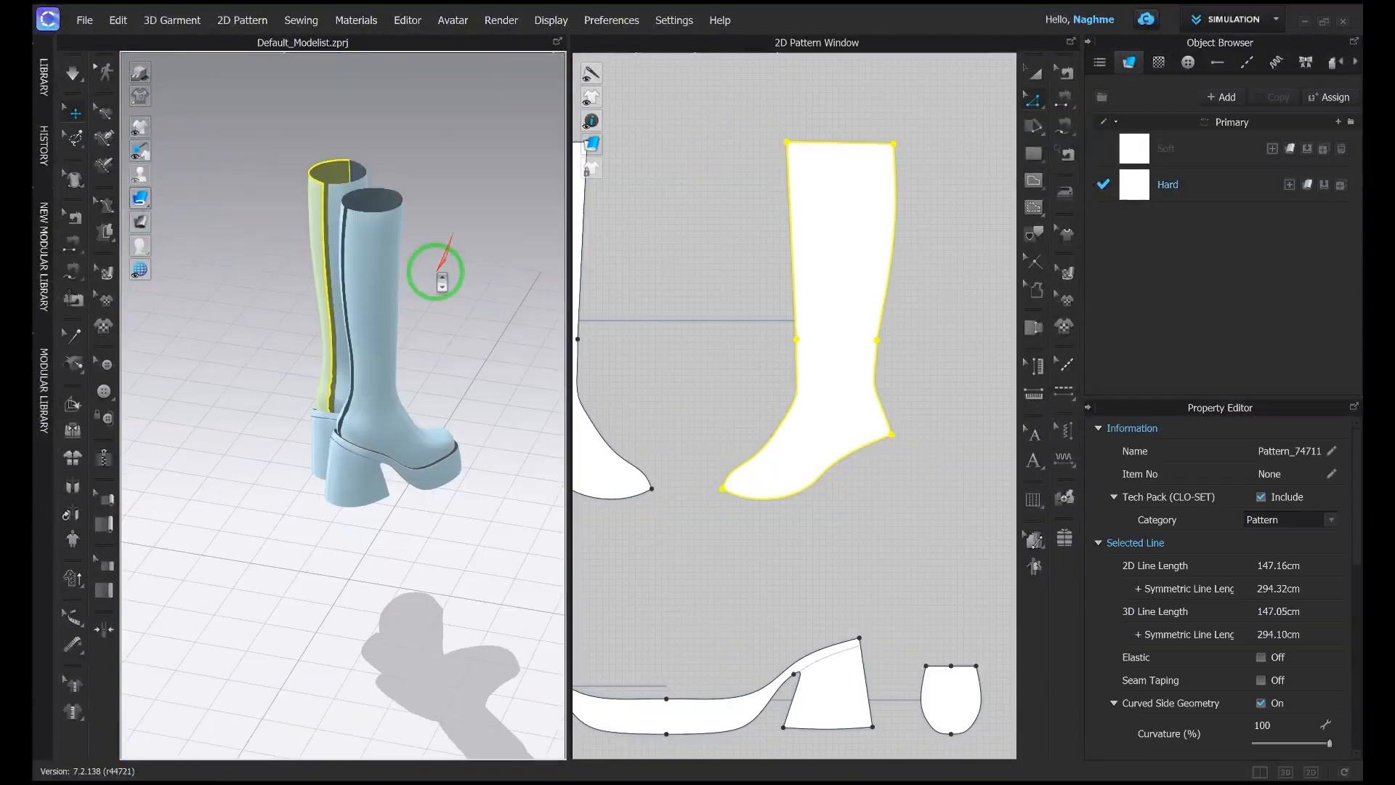
{"action": "right_click_drag", "start_coordinate": [502, 290], "coordinate": [233, 420]}
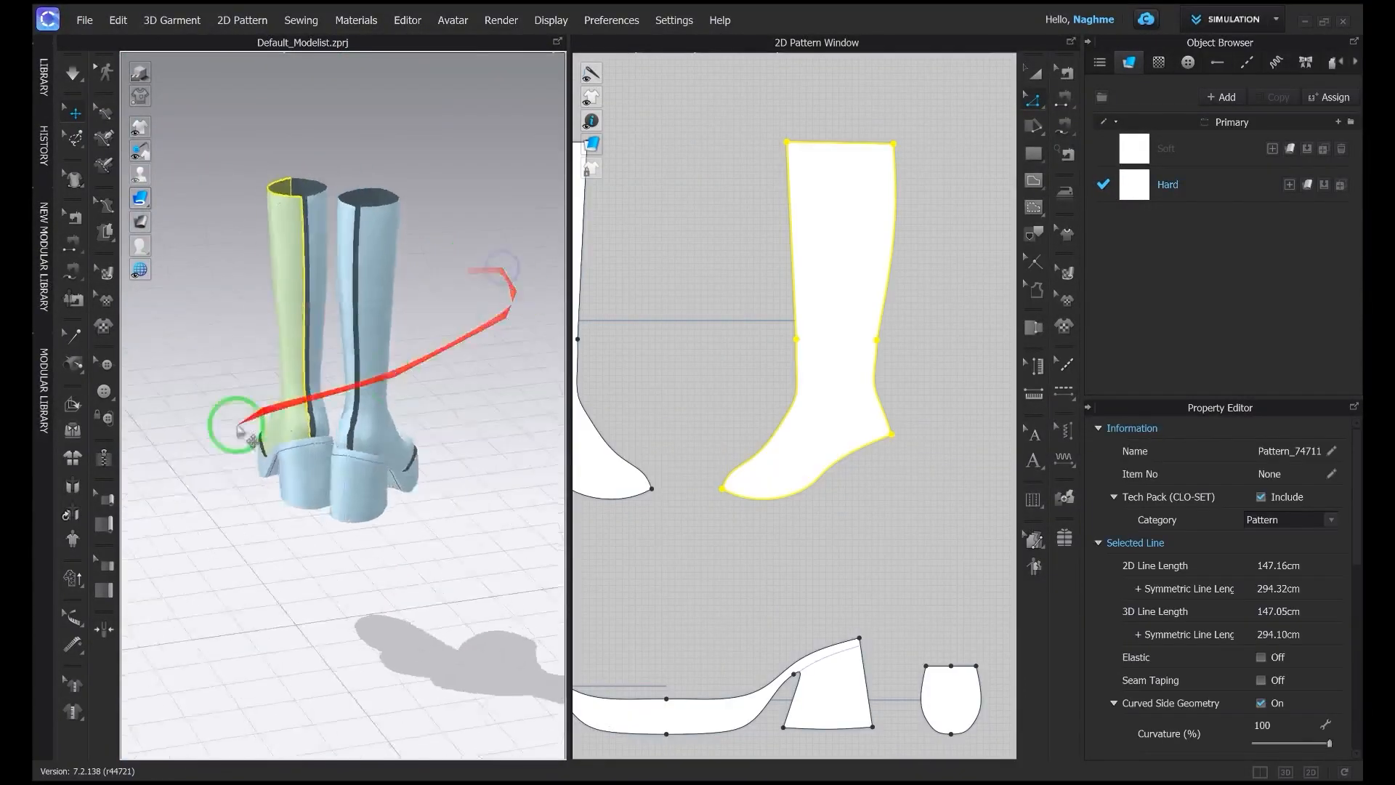
{"action": "scroll", "coordinate": [234, 420], "scroll_direction": "up", "scroll_amount": 5}
Step: Offset the trimmed upper panel's shaft and heel back edges by 0.50 cm as an extended internal line
{"action": "left_click", "coordinate": [715, 320]}
{"action": "right_click", "coordinate": [877, 353]}
{"action": "left_click", "coordinate": [887, 302]}
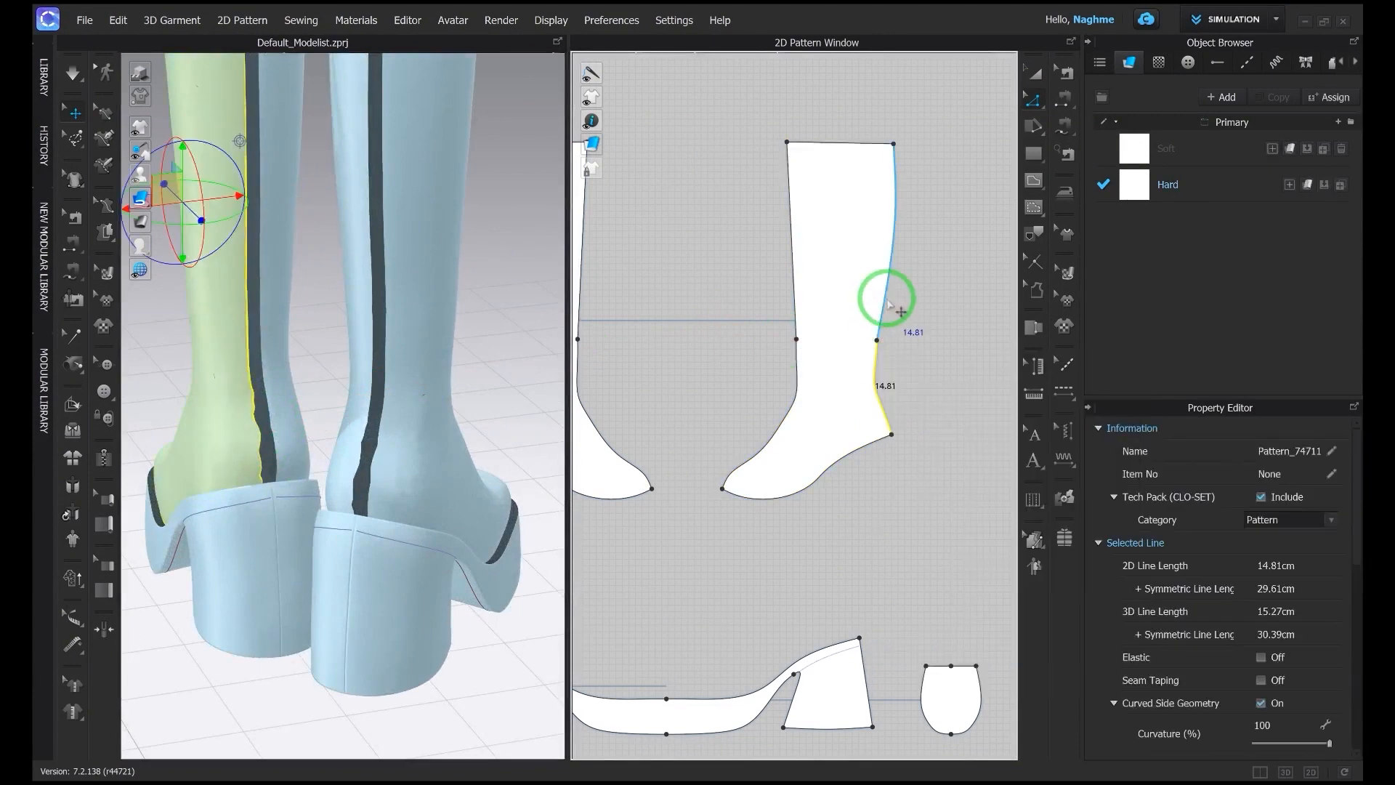
{"action": "right_click", "coordinate": [890, 297]}
{"action": "left_click", "coordinate": [970, 459]}
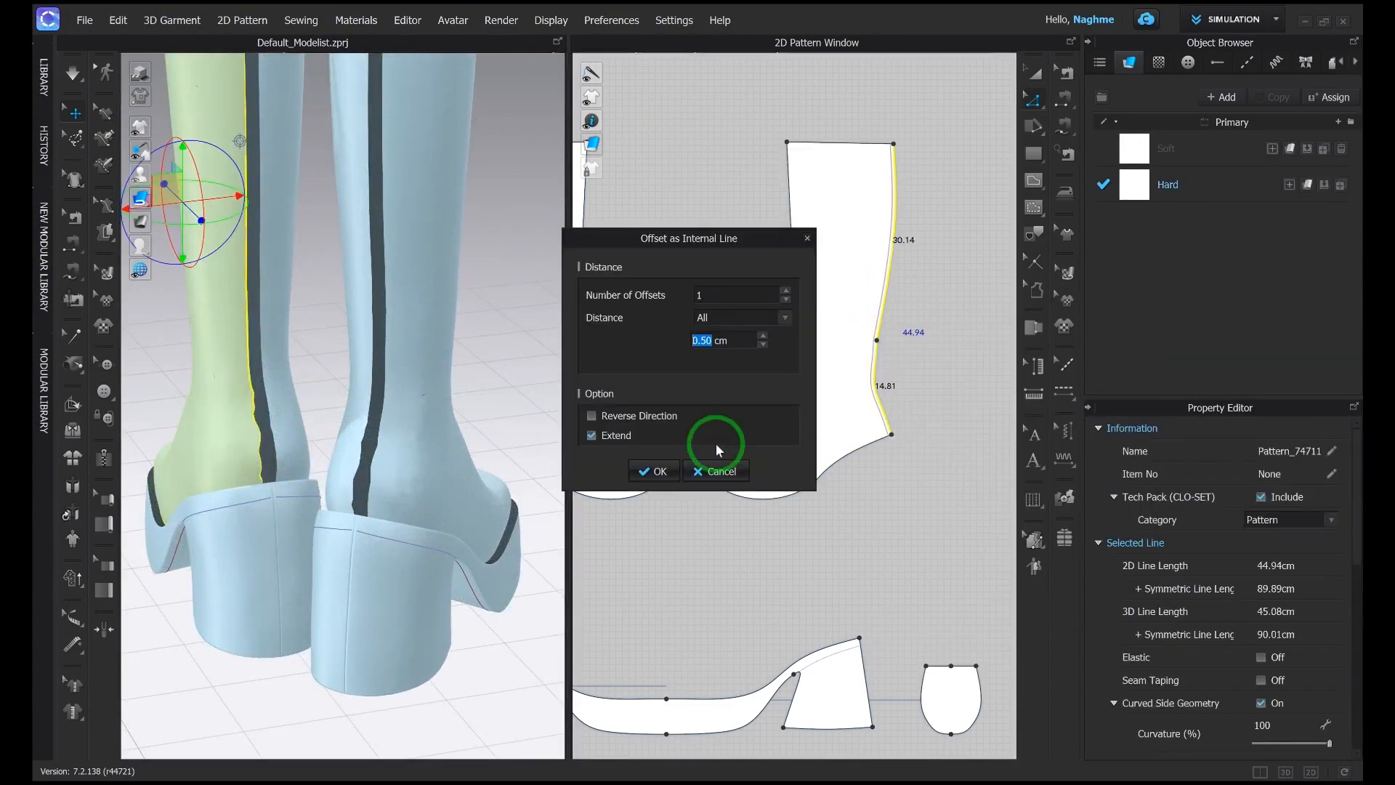
{"action": "left_click", "coordinate": [654, 470]}
Step: Add the same 0.50 cm extended internal line along the back edge of the facing upper panel
{"action": "scroll", "coordinate": [900, 317], "scroll_direction": "down", "scroll_amount": 3}
{"action": "left_click", "coordinate": [709, 276]}
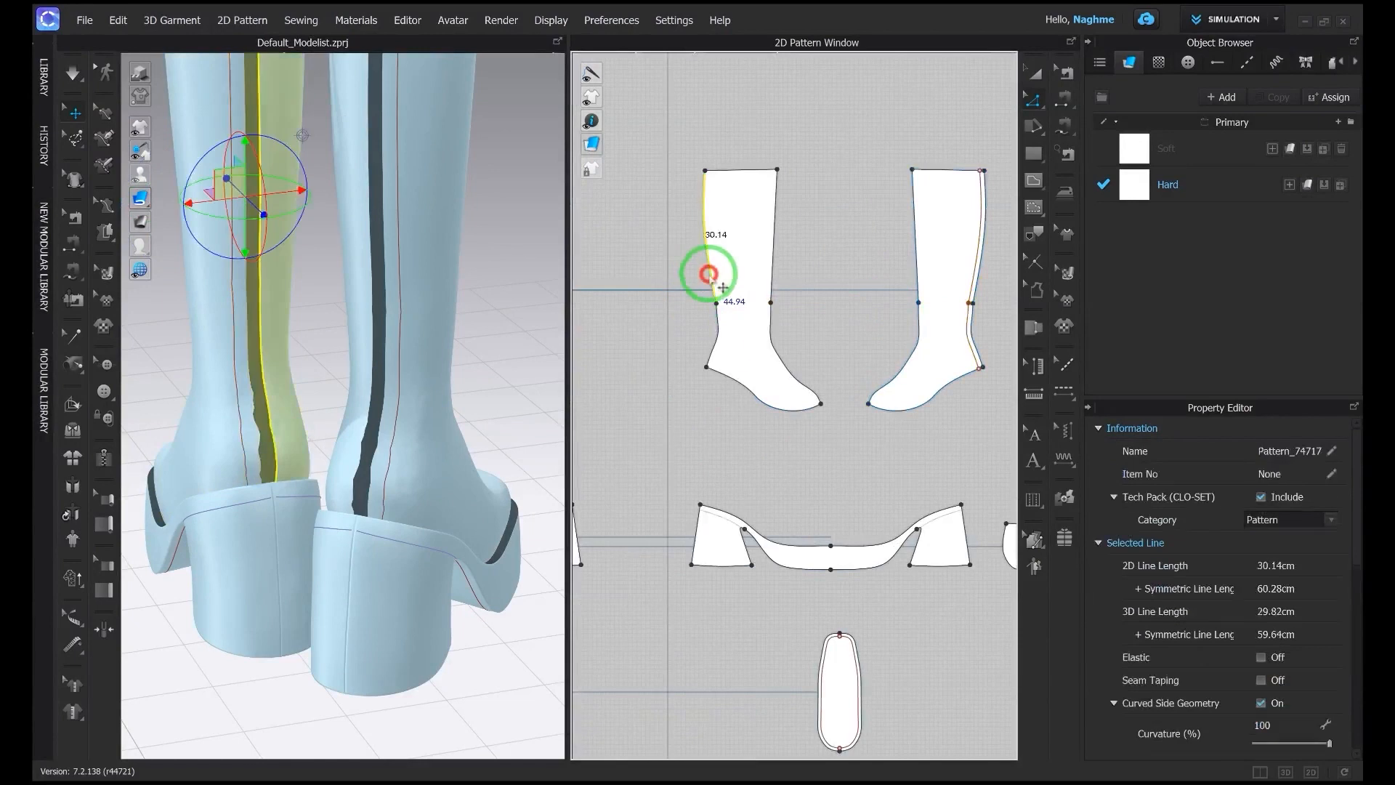
{"action": "left_click", "coordinate": [716, 331], "text": "shift"}
{"action": "right_click", "coordinate": [719, 333]}
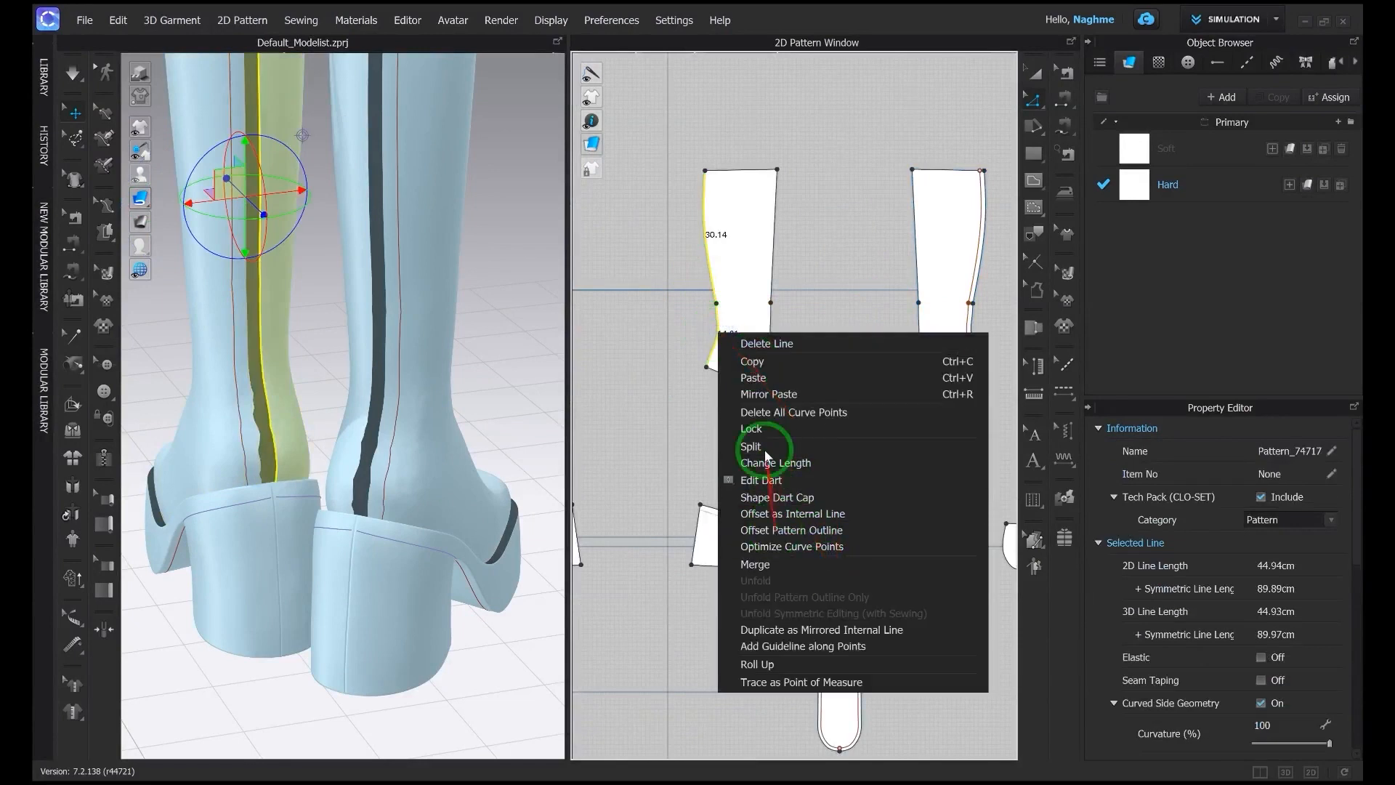
{"action": "left_click", "coordinate": [774, 513]}
{"action": "left_click", "coordinate": [653, 469]}
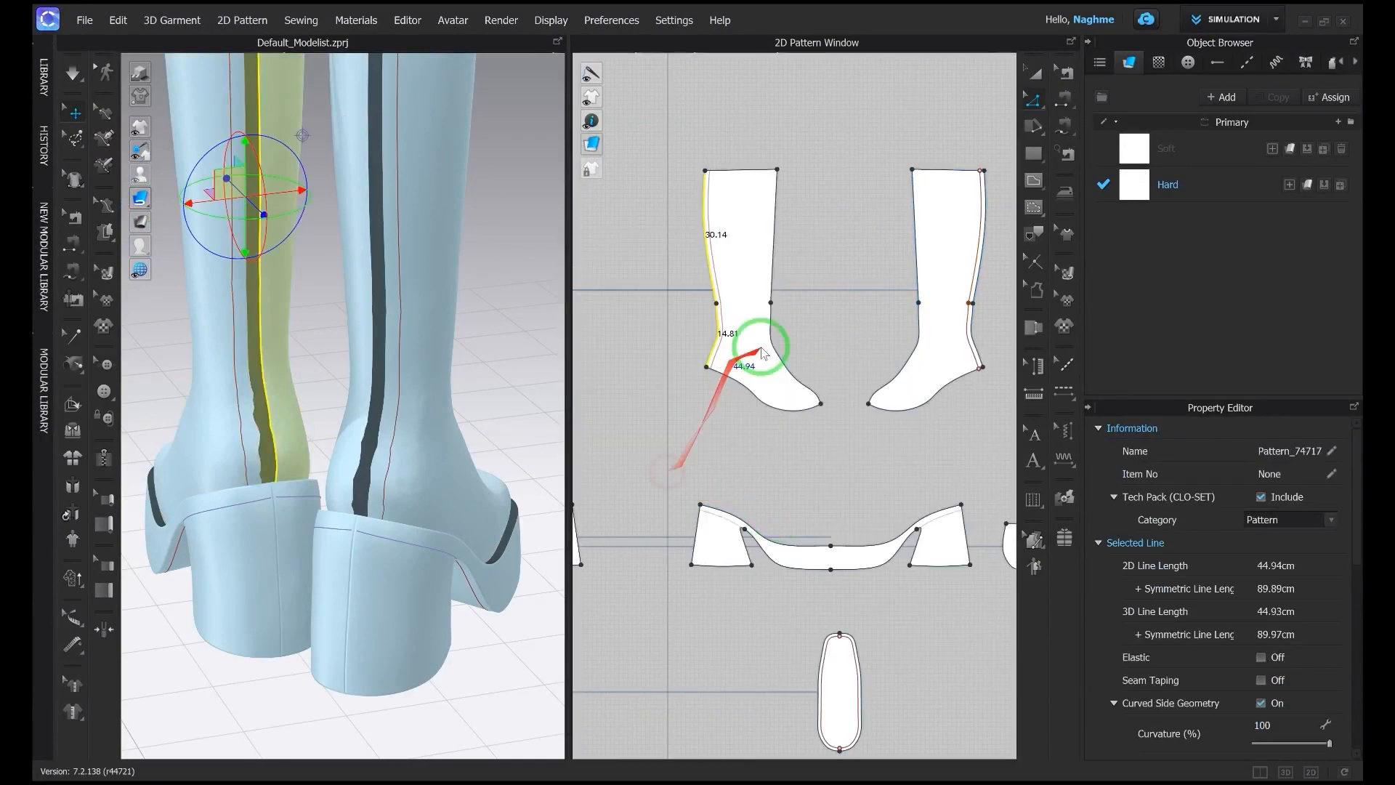
Step: Cut both upper panels along their new internal lines to separate narrow back strips
{"action": "left_click", "coordinate": [971, 285], "text": "shift"}
{"action": "left_click", "coordinate": [967, 318], "text": "shift"}
{"action": "right_click", "coordinate": [966, 313]}
{"action": "left_click", "coordinate": [1026, 510]}
{"action": "scroll", "coordinate": [936, 346], "scroll_direction": "up", "scroll_amount": 1}
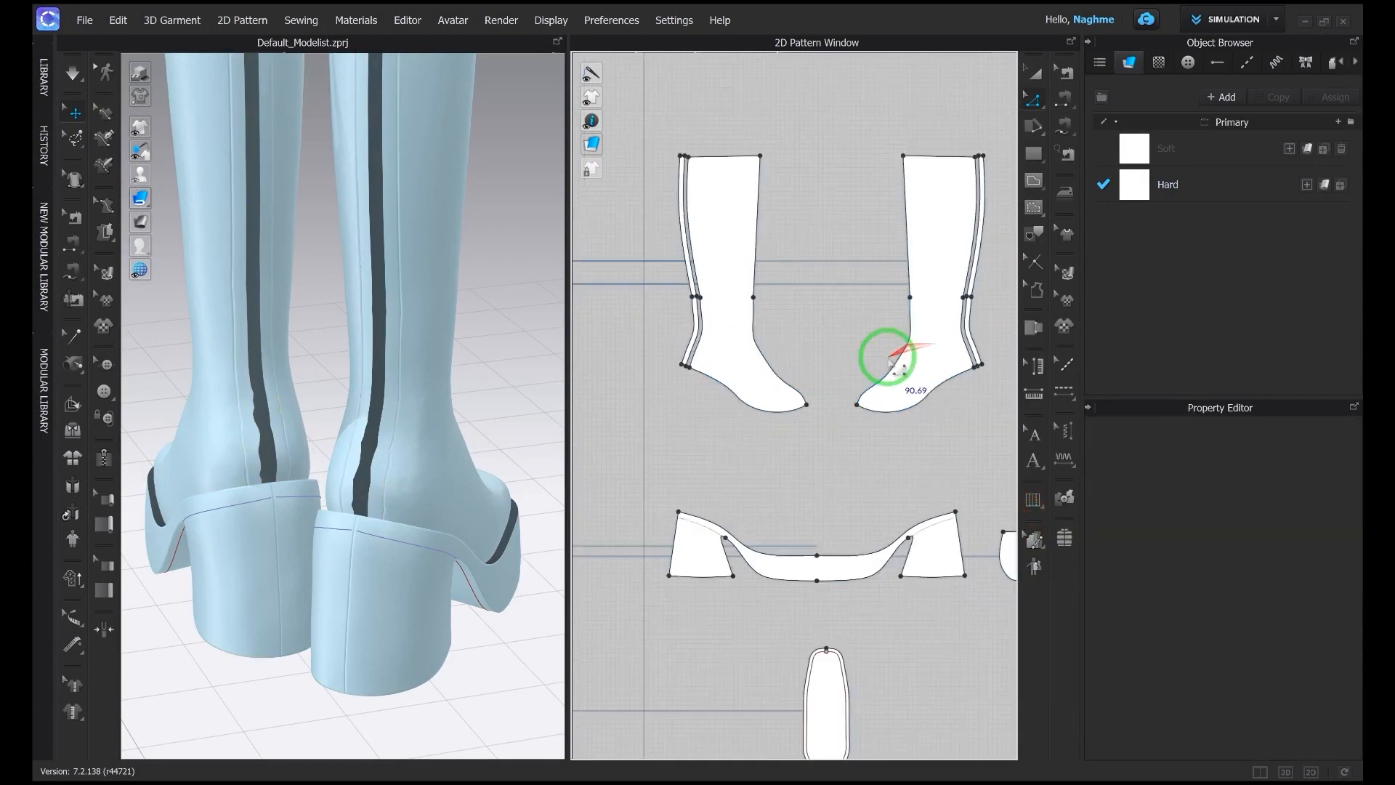
Step: Unfreeze the narrow back strips of both boots and simulate them to smooth the opening's edges
{"action": "left_click", "coordinate": [980, 256]}
{"action": "left_click", "coordinate": [687, 270], "text": "shift"}
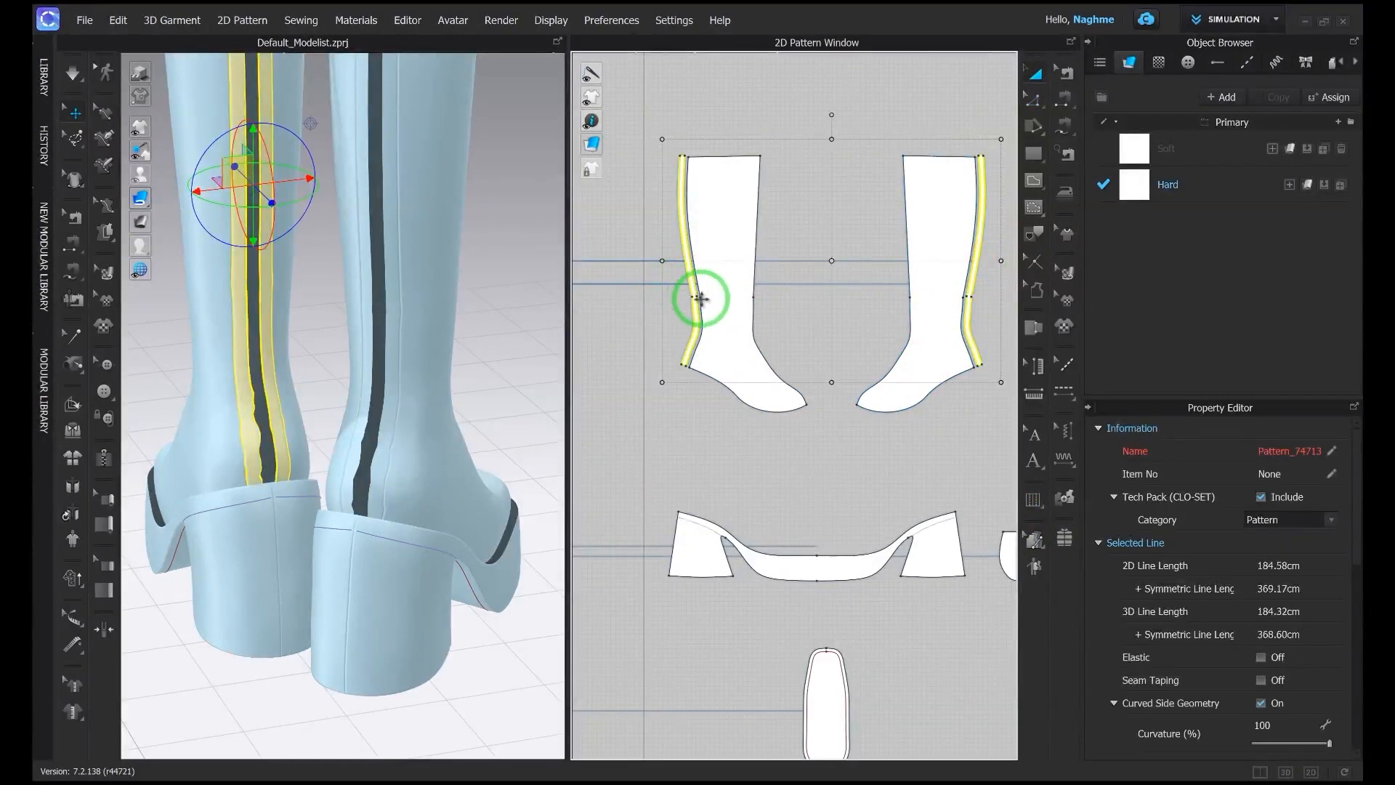
{"action": "scroll", "coordinate": [651, 313], "scroll_direction": "down", "scroll_amount": 1}
{"action": "middle_click_drag", "start_coordinate": [652, 314], "coordinate": [940, 298]}
{"action": "left_click", "coordinate": [747, 273]}
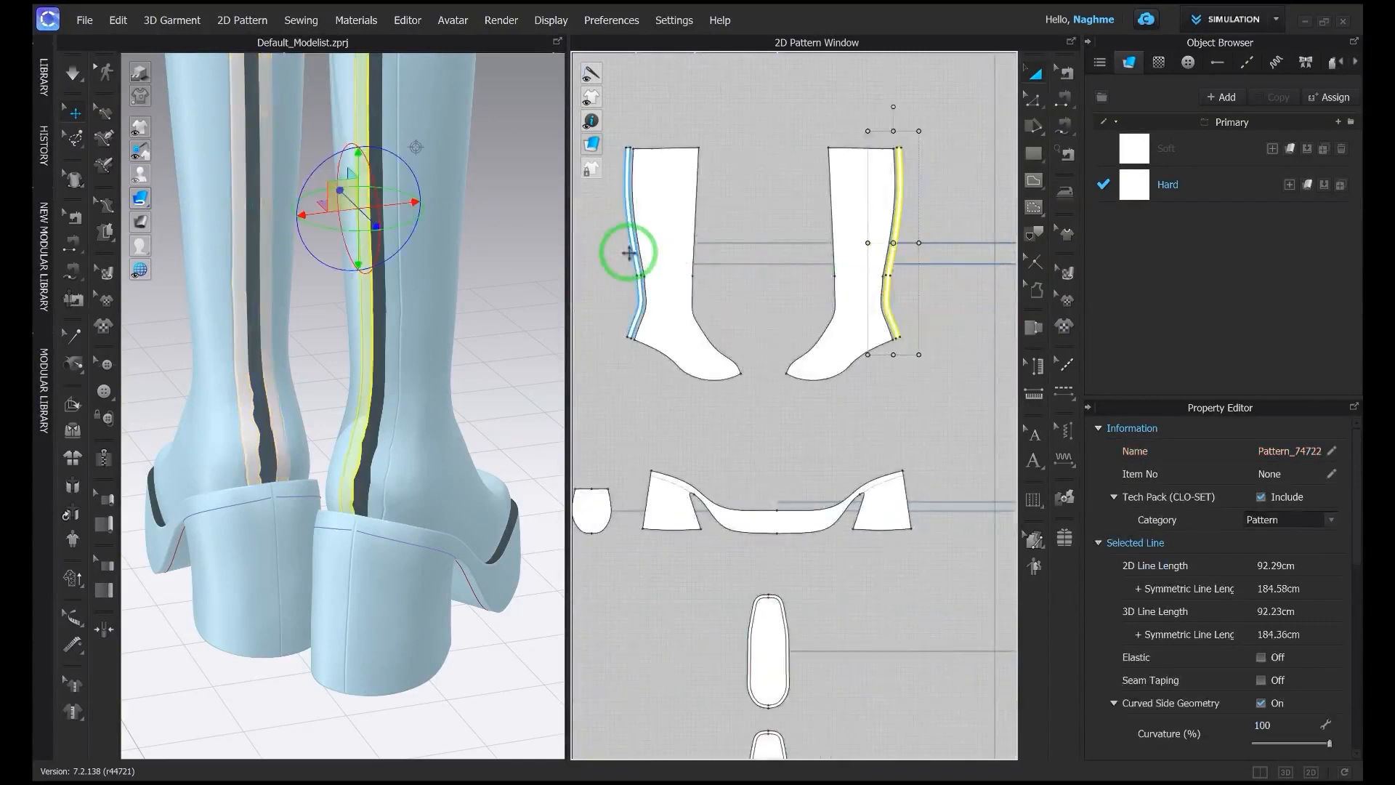
{"action": "left_click", "coordinate": [631, 255], "text": "shift"}
{"action": "key", "text": "space"}
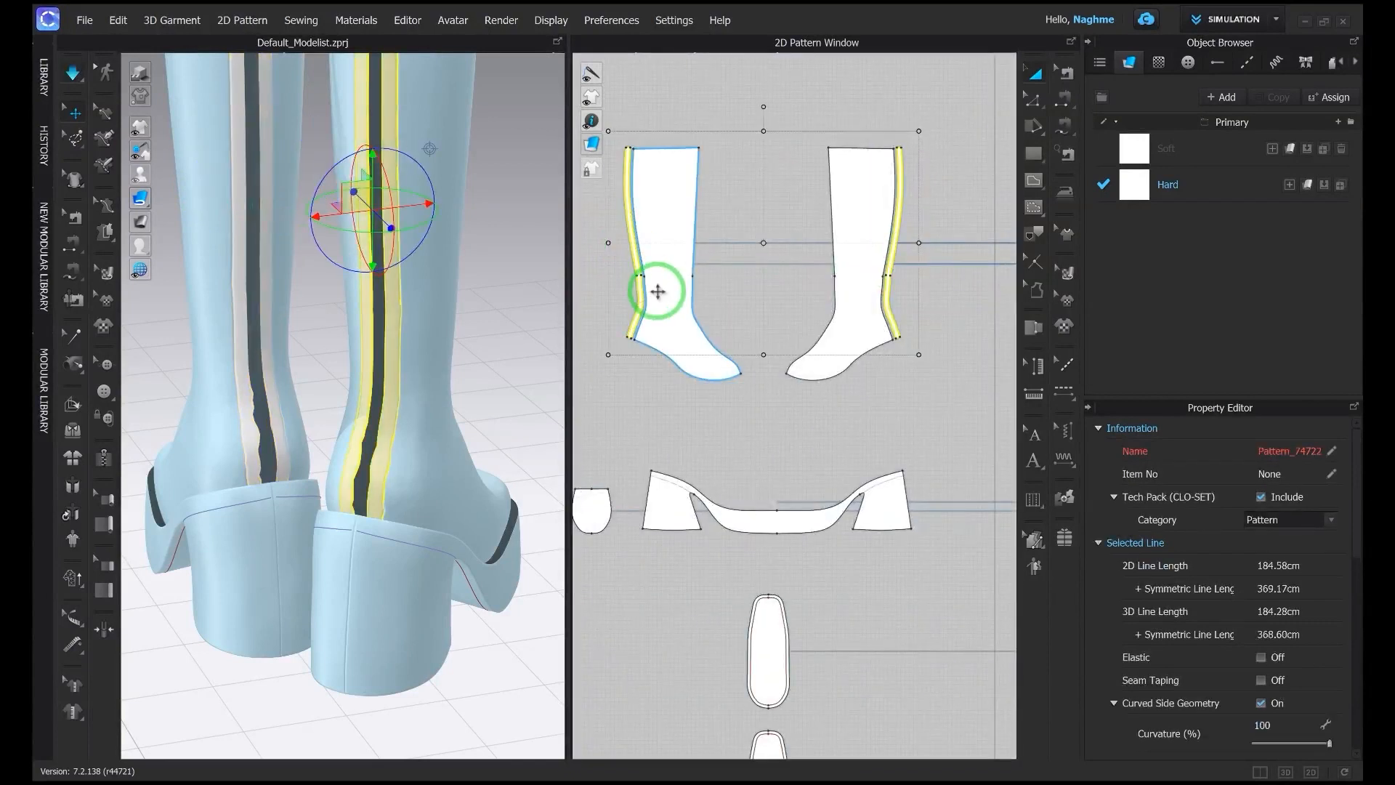
Step: Convert the ankle points where the upper panel meets its back strip to curve points
{"action": "key", "text": "z"}
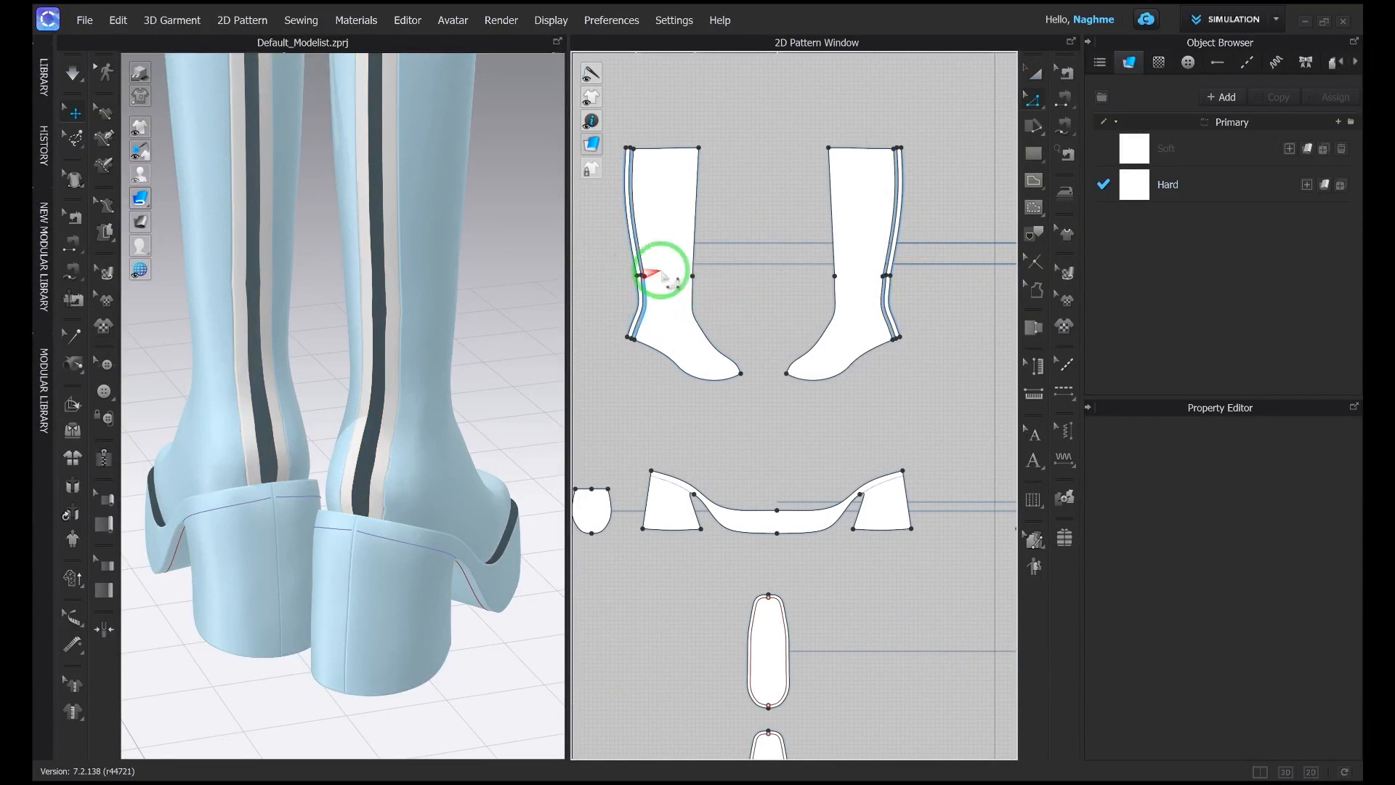
{"action": "scroll", "coordinate": [650, 280], "scroll_direction": "up", "scroll_amount": 5}
{"action": "left_click", "coordinate": [658, 364]}
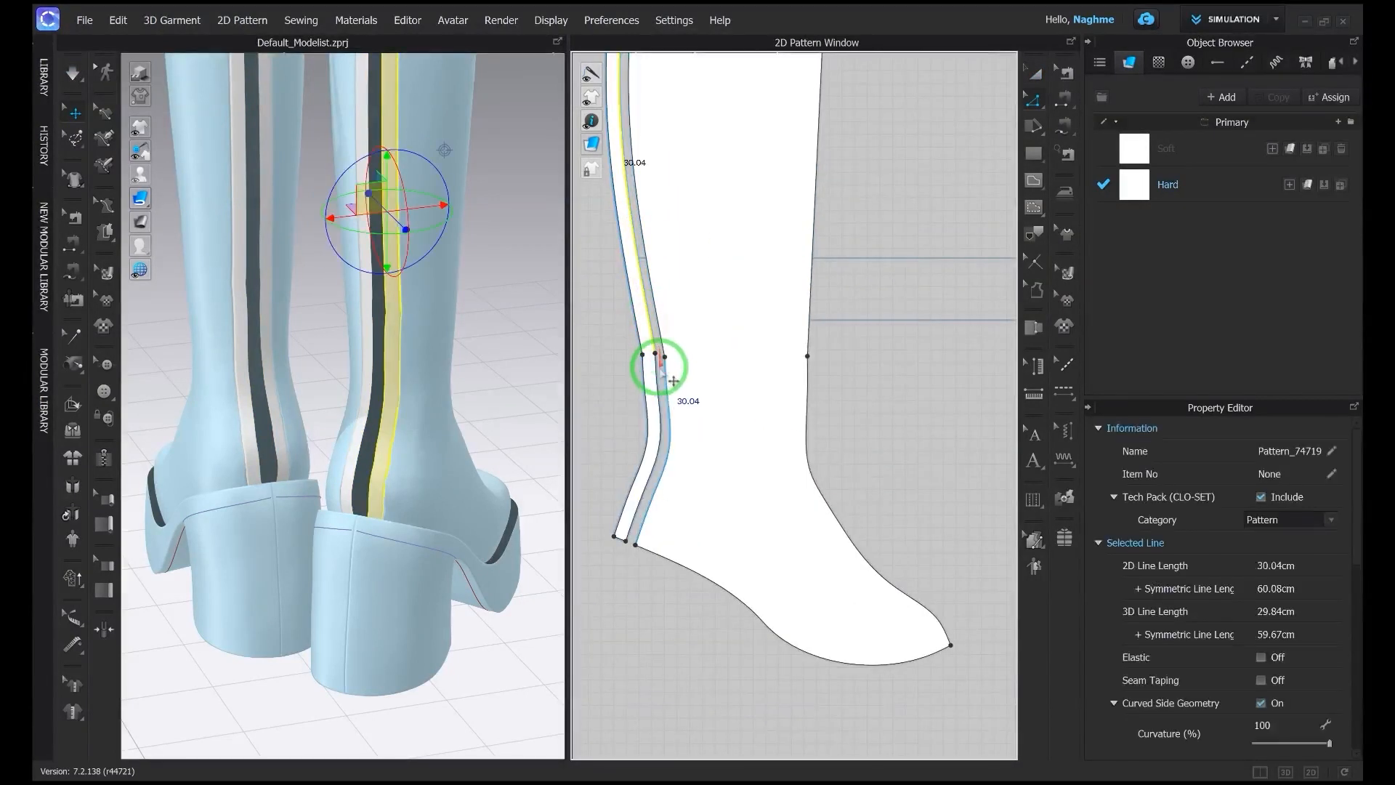
{"action": "left_click", "coordinate": [662, 356]}
{"action": "right_click", "coordinate": [666, 360]}
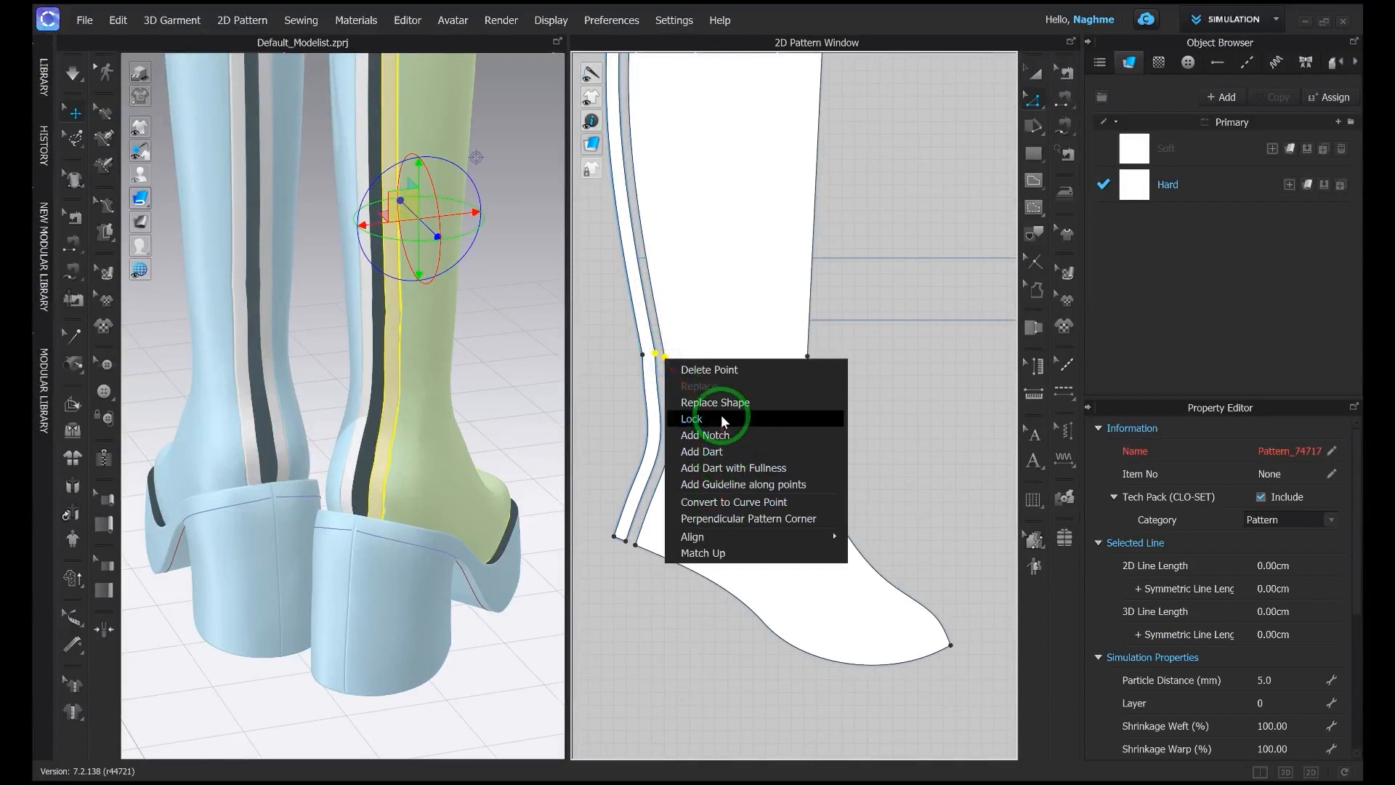
{"action": "left_click", "coordinate": [731, 502]}
Step: Convert the matching ankle points on the facing upper panel and its strip to curve points
{"action": "scroll", "coordinate": [679, 396], "scroll_direction": "down", "scroll_amount": 5}
{"action": "middle_click_drag", "start_coordinate": [712, 398], "coordinate": [599, 392]}
{"action": "scroll", "coordinate": [772, 379], "scroll_direction": "up", "scroll_amount": 4}
{"action": "left_click", "coordinate": [814, 370]}
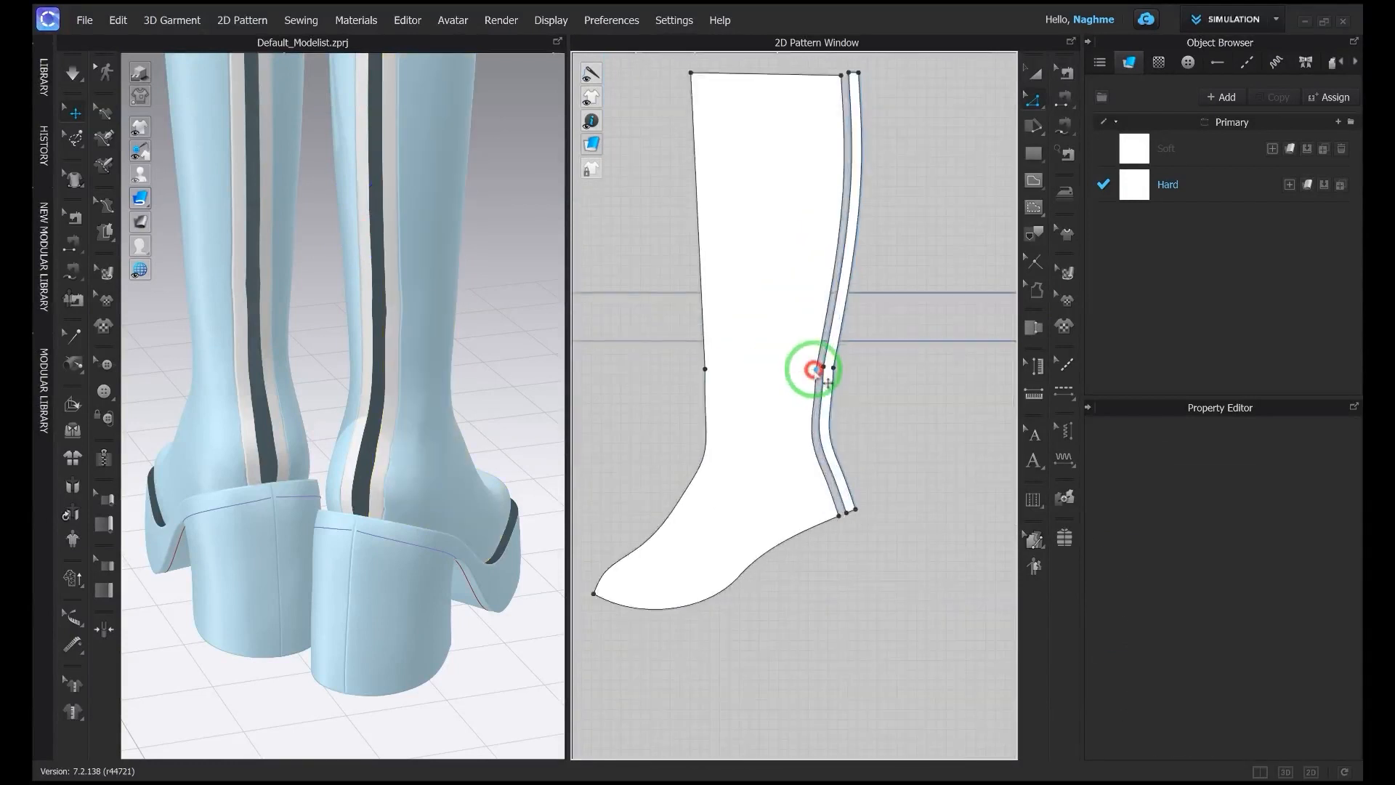
{"action": "right_click", "coordinate": [814, 370]}
{"action": "left_click", "coordinate": [885, 504]}
Step: Merge the upper panel with its narrow back strip along their adjoining edges
{"action": "scroll", "coordinate": [830, 407], "scroll_direction": "down", "scroll_amount": 5}
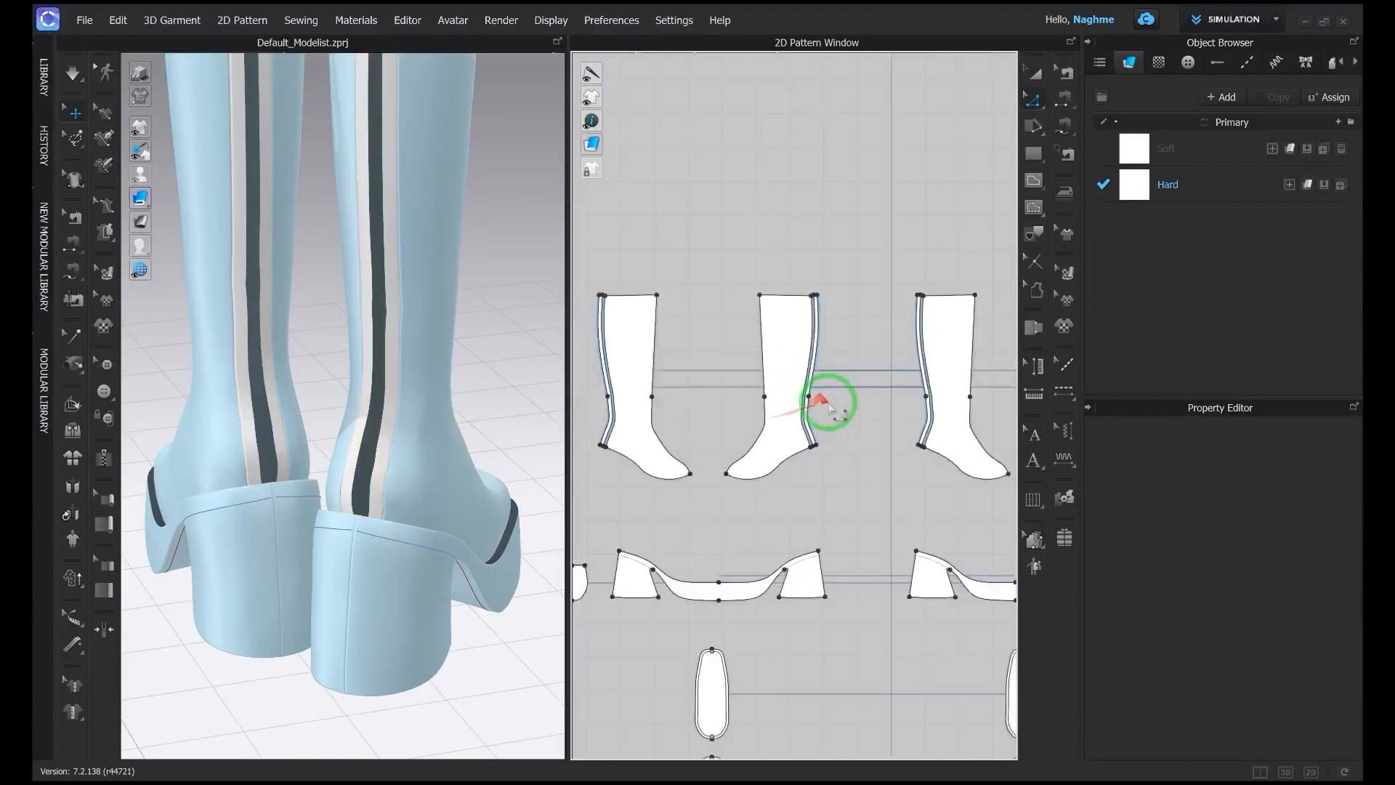
{"action": "scroll", "coordinate": [797, 377], "scroll_direction": "up", "scroll_amount": 2}
{"action": "scroll", "coordinate": [610, 377], "scroll_direction": "up", "scroll_amount": 4}
{"action": "left_click", "coordinate": [600, 377]}
{"action": "right_click", "coordinate": [599, 375]}
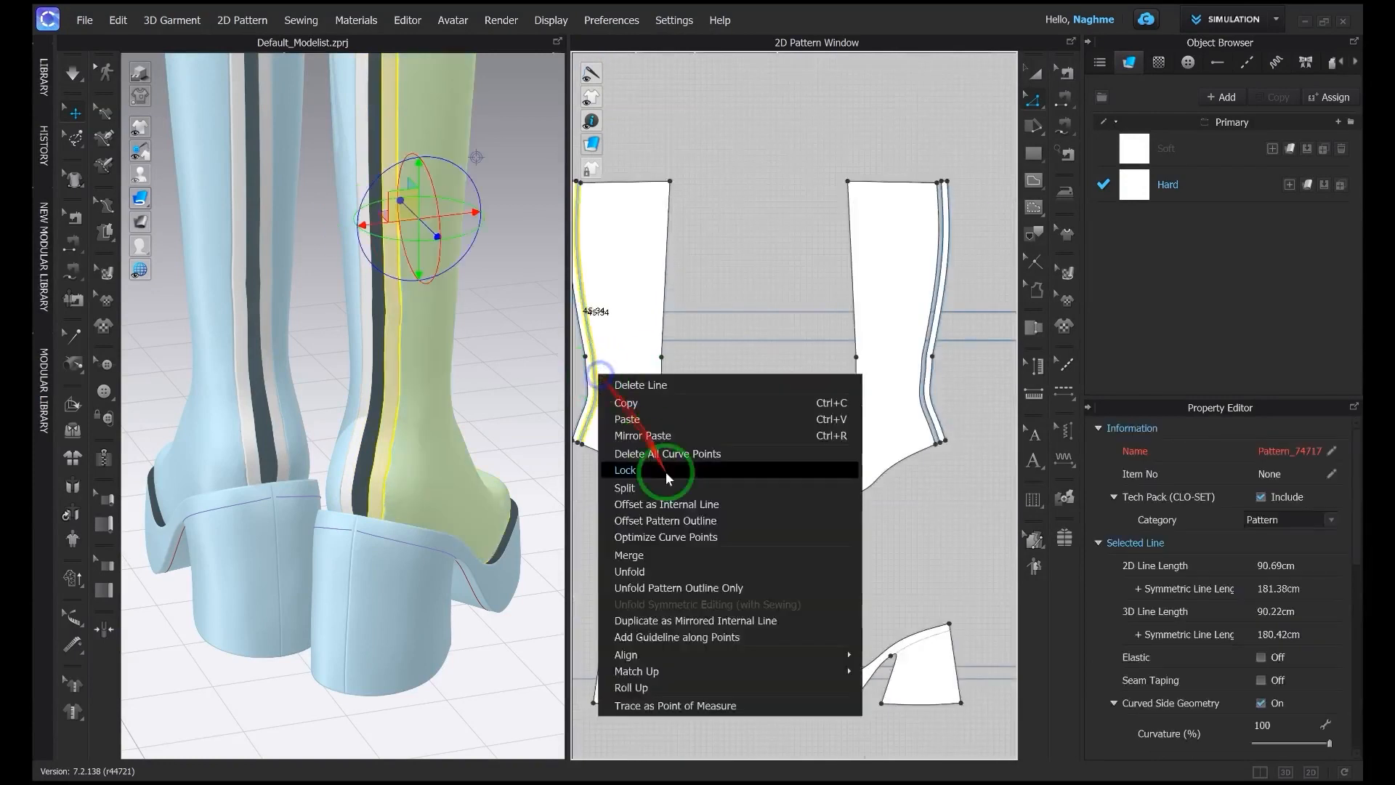
{"action": "left_click", "coordinate": [648, 554]}
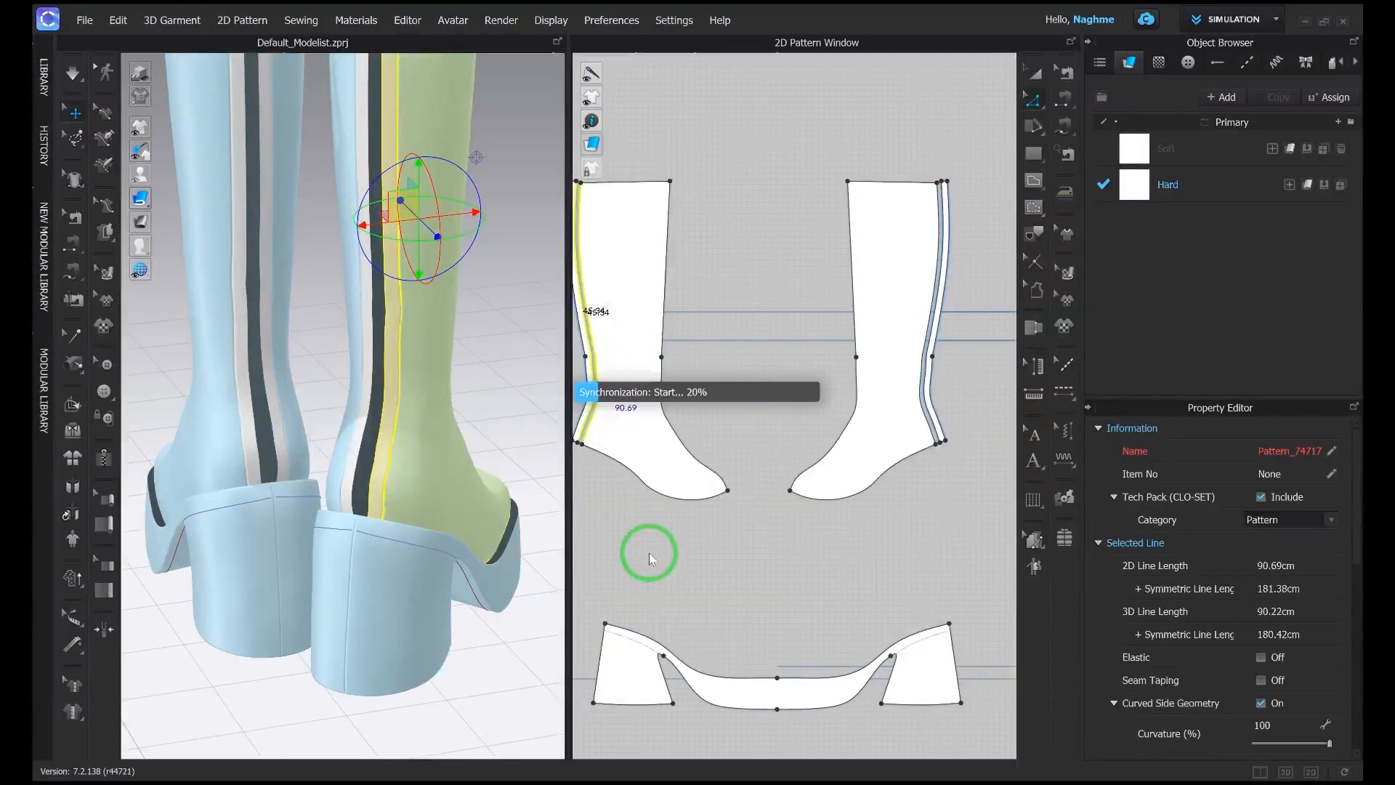
Step: Merge the other upper panel with its back strip along the shared edges
{"action": "scroll", "coordinate": [768, 383], "scroll_direction": "down", "scroll_amount": 3}
{"action": "scroll", "coordinate": [770, 381], "scroll_direction": "up", "scroll_amount": 3}
{"action": "left_click", "coordinate": [828, 359]}
{"action": "right_click", "coordinate": [829, 361]}
{"action": "left_click", "coordinate": [886, 543]}
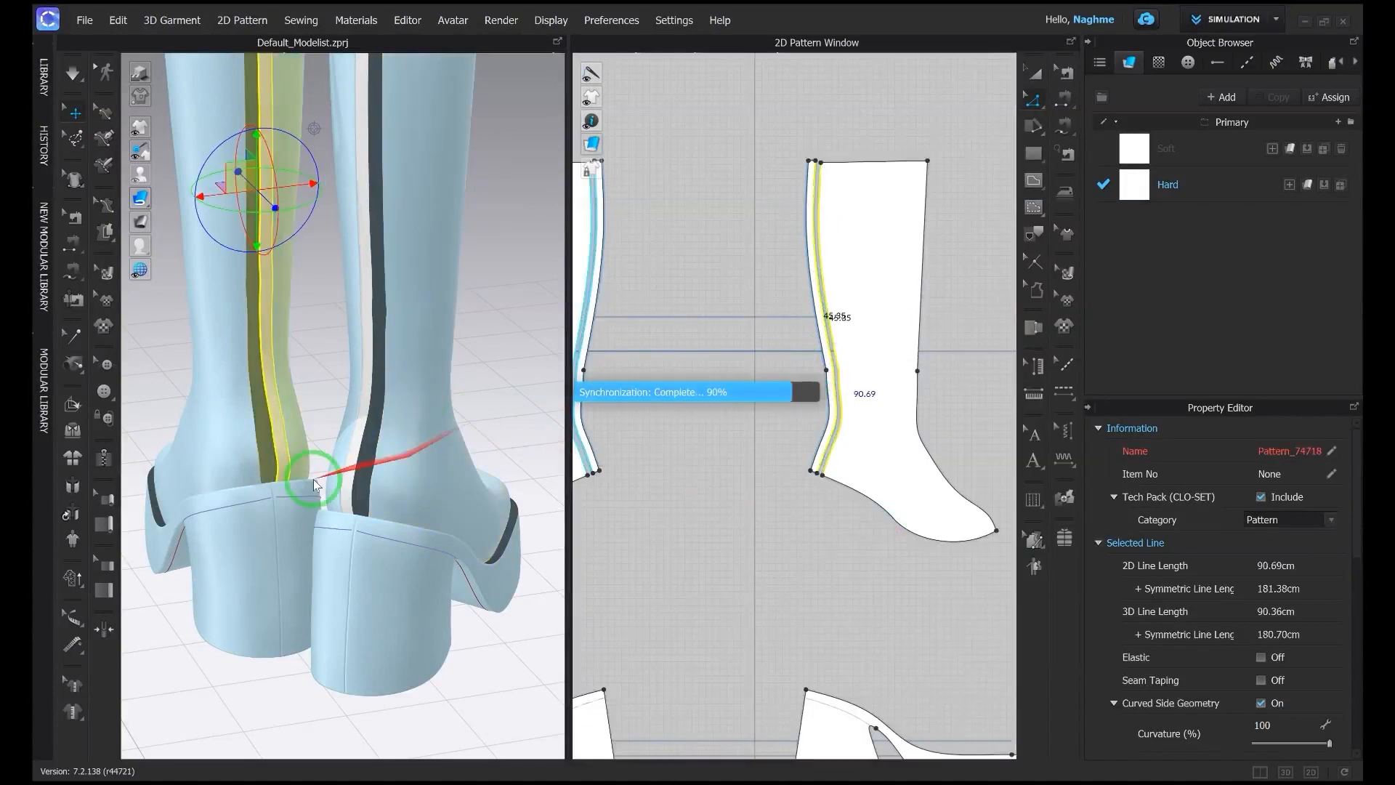
Step: Examine the smoothed back openings of both boots in 3D
{"action": "right_click_drag", "start_coordinate": [296, 460], "coordinate": [412, 417]}
{"action": "middle_click_drag", "start_coordinate": [456, 312], "coordinate": [460, 539]}
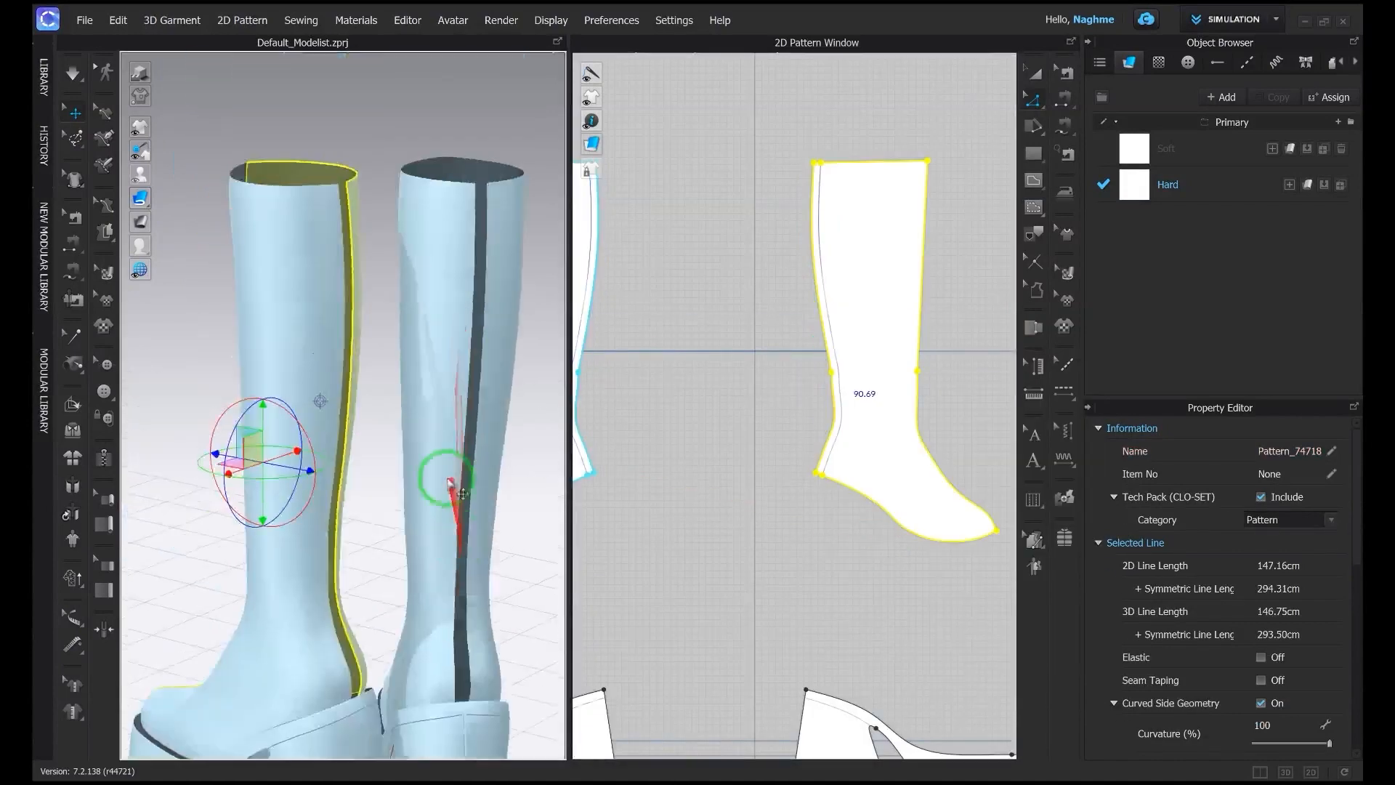
{"action": "right_click_drag", "start_coordinate": [429, 472], "coordinate": [636, 396]}
{"action": "left_click", "coordinate": [636, 398]}
{"action": "middle_click_drag", "start_coordinate": [404, 423], "coordinate": [386, 361]}
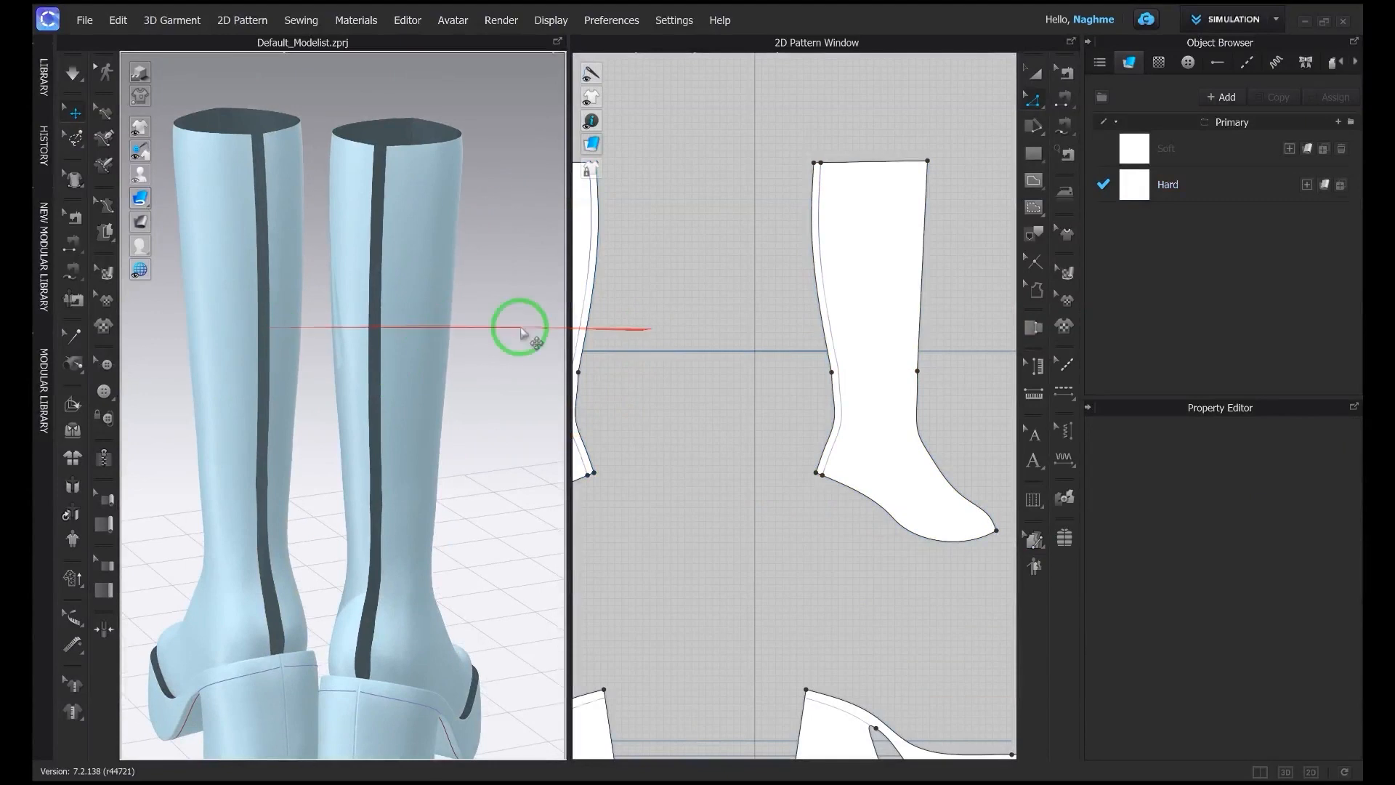
{"action": "key", "text": "n"}
{"action": "scroll", "coordinate": [739, 354], "scroll_direction": "down", "scroll_amount": 3}
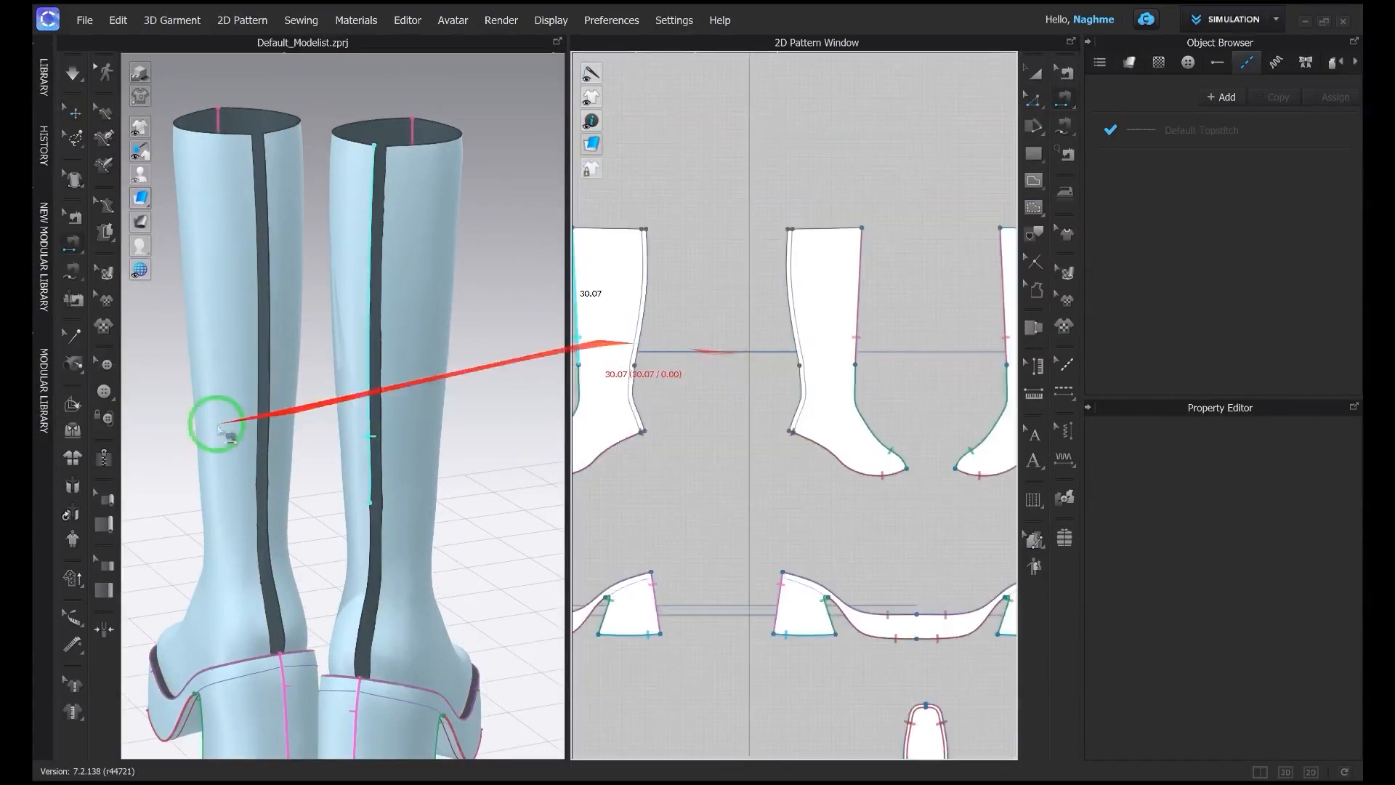
Step: Create a zipper joining both full back edges of one boot, from shaft top to heel
{"action": "left_click", "coordinate": [106, 461]}
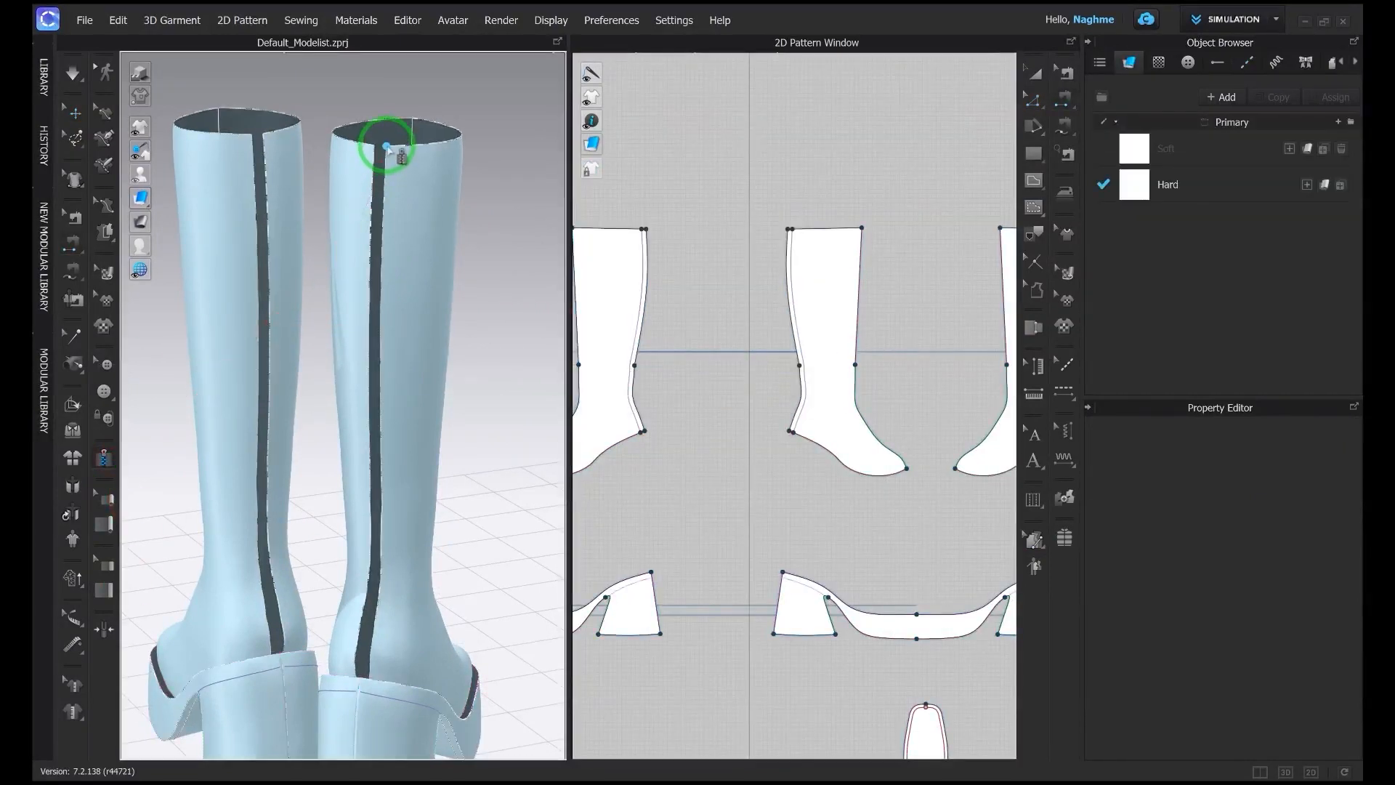
{"action": "scroll", "coordinate": [386, 146], "scroll_direction": "down", "scroll_amount": 1}
{"action": "scroll", "coordinate": [917, 251], "scroll_direction": "down", "scroll_amount": 3}
{"action": "middle_click_drag", "start_coordinate": [917, 251], "coordinate": [763, 218]}
{"action": "scroll", "coordinate": [886, 239], "scroll_direction": "down", "scroll_amount": 3}
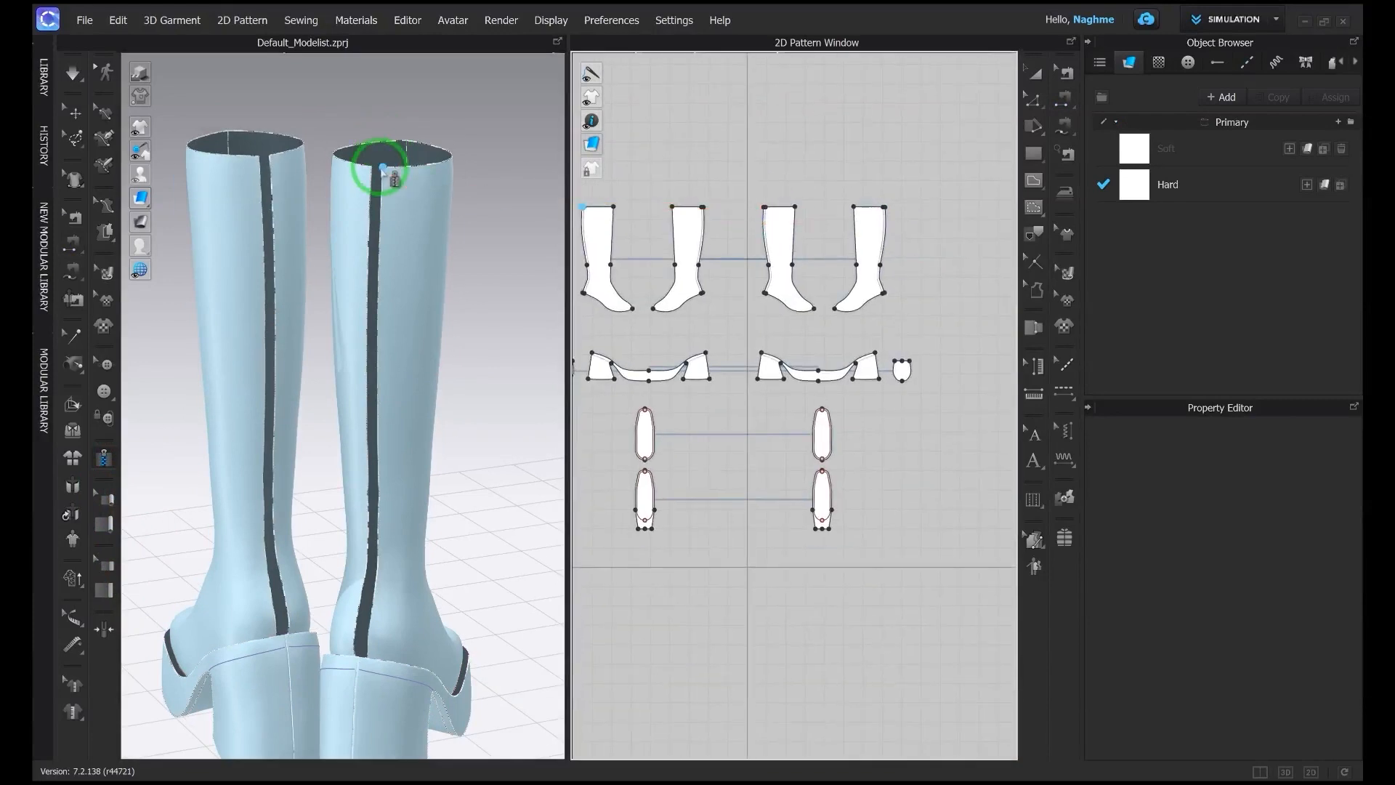
{"action": "scroll", "coordinate": [648, 216], "scroll_direction": "up", "scroll_amount": 2}
{"action": "middle_click_drag", "start_coordinate": [648, 216], "coordinate": [763, 216]}
{"action": "scroll", "coordinate": [771, 223], "scroll_direction": "up", "scroll_amount": 2}
{"action": "left_click", "coordinate": [714, 388]}
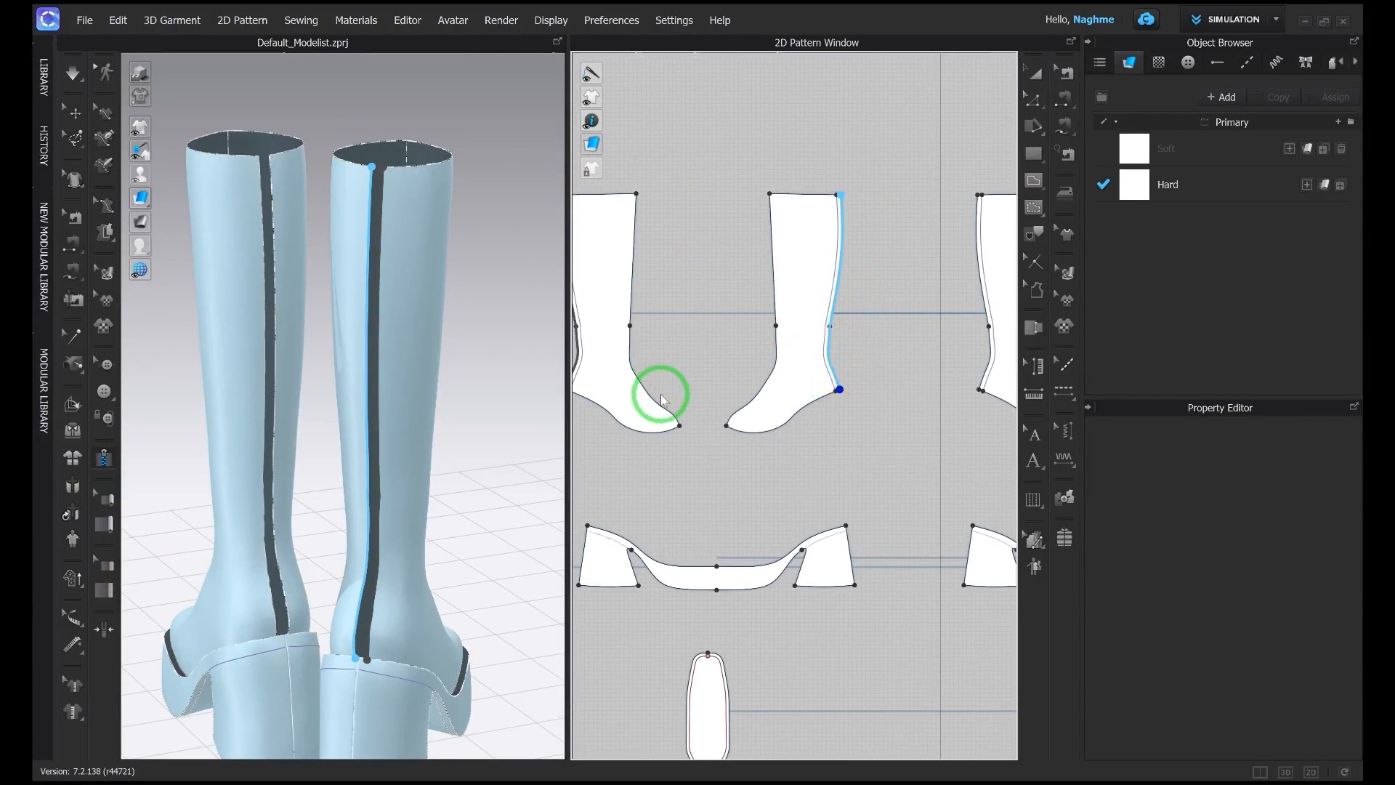
{"action": "scroll", "coordinate": [893, 225], "scroll_direction": "down", "scroll_amount": 2}
{"action": "scroll", "coordinate": [811, 239], "scroll_direction": "up", "scroll_amount": 5}
{"action": "double_click", "coordinate": [792, 508]}
Step: Create a matching zipper along the full back opening of the second boot
{"action": "scroll", "coordinate": [871, 450], "scroll_direction": "down", "scroll_amount": 3}
{"action": "scroll", "coordinate": [654, 348], "scroll_direction": "up", "scroll_amount": 5}
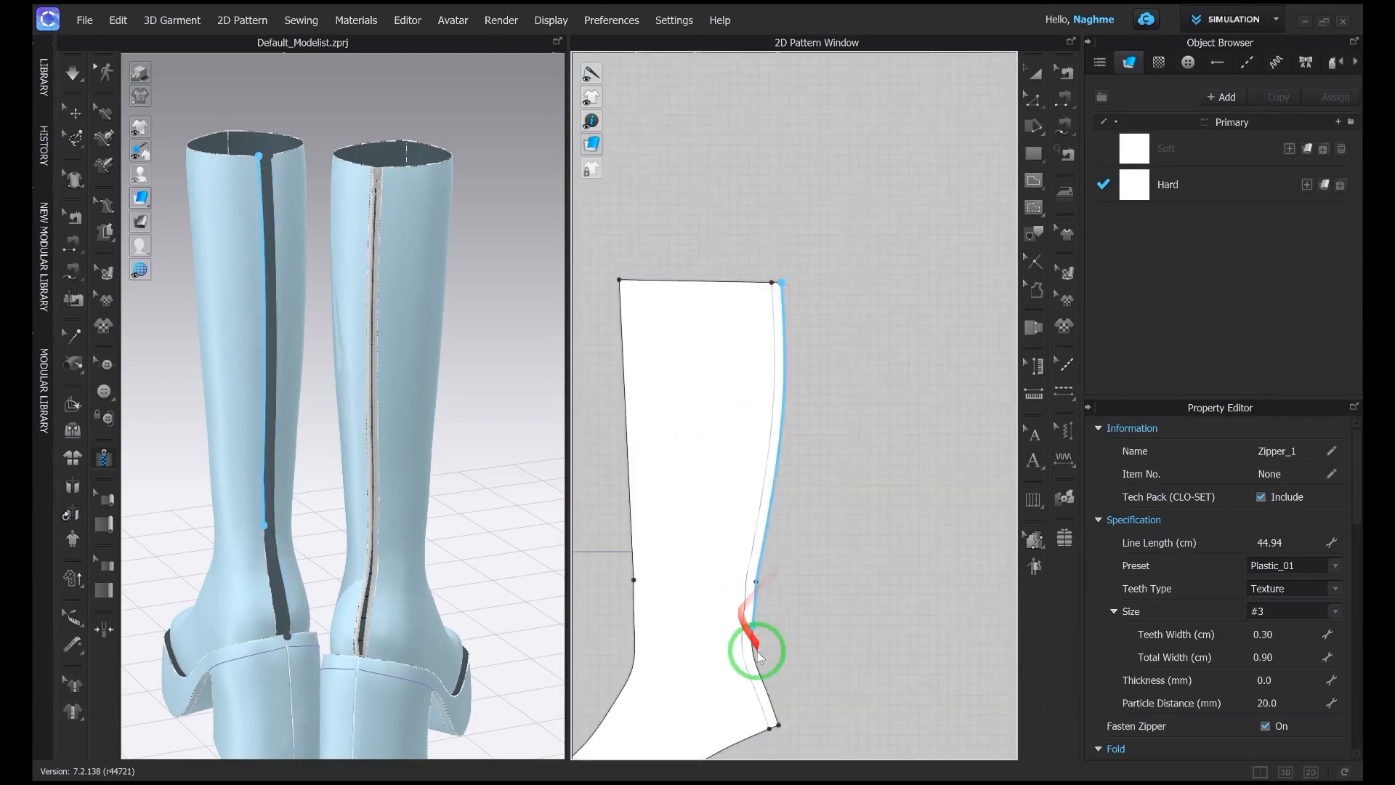
{"action": "double_click", "coordinate": [813, 508]}
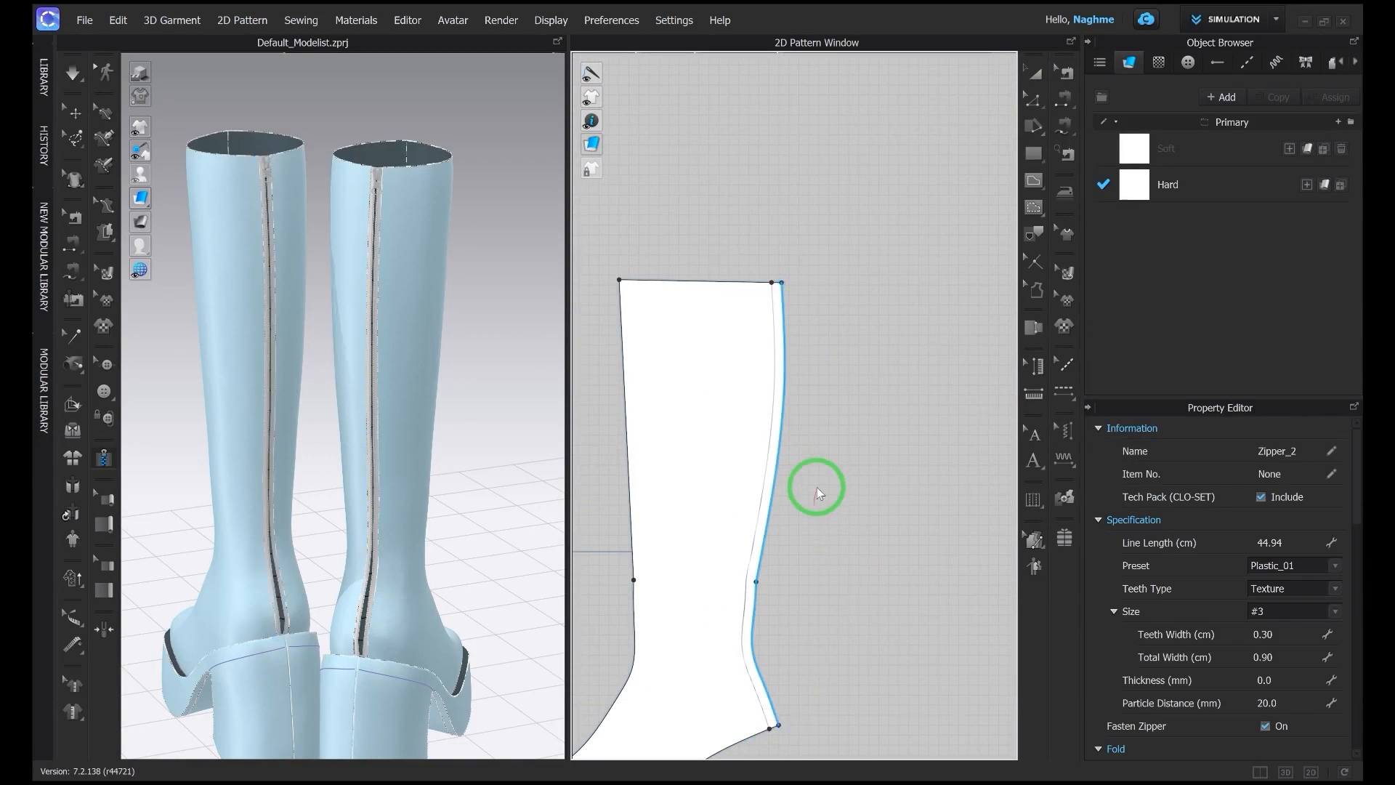
{"action": "scroll", "coordinate": [812, 507], "scroll_direction": "down", "scroll_amount": 3}
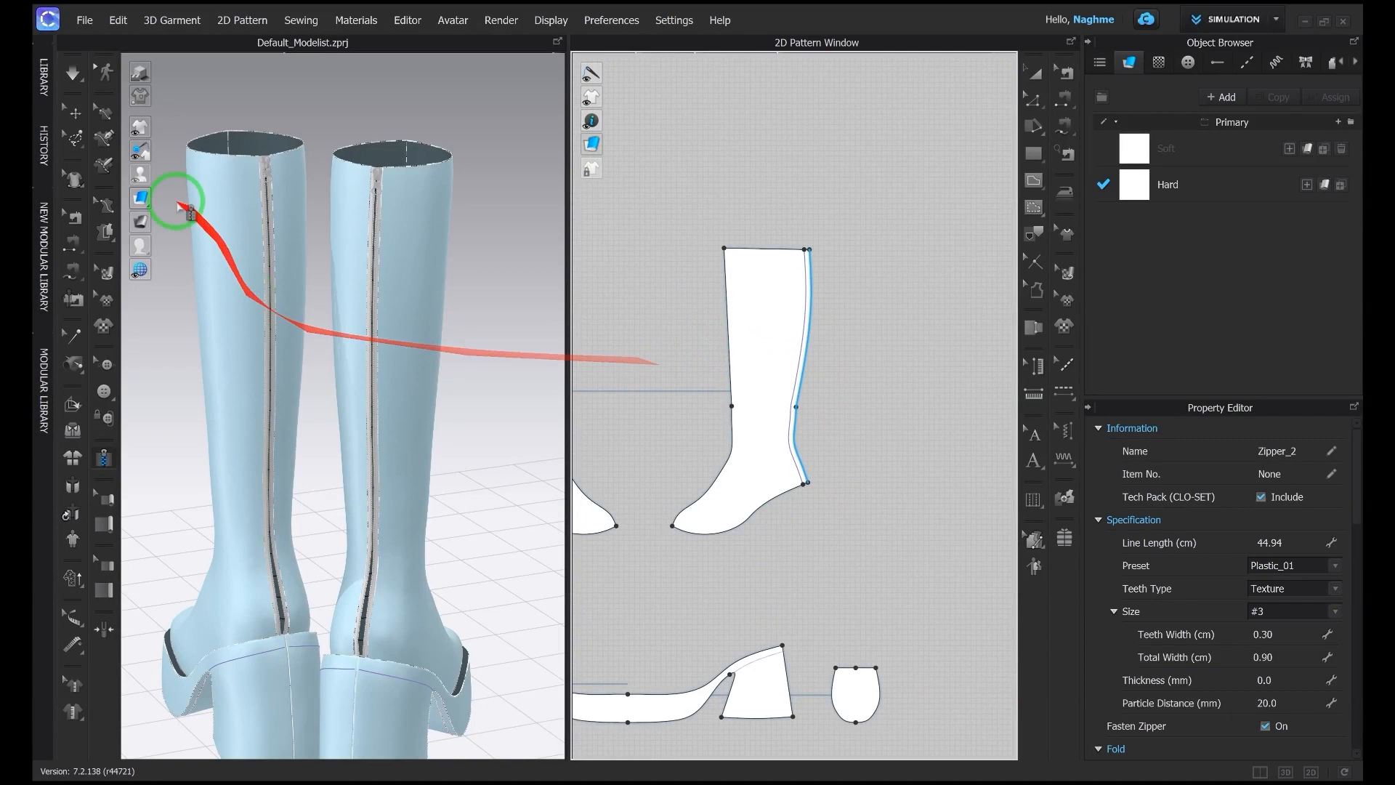
Step: Start segment topstitching with Default Topstitch and set its offset to 0.25 cm
{"action": "left_click", "coordinate": [1071, 403]}
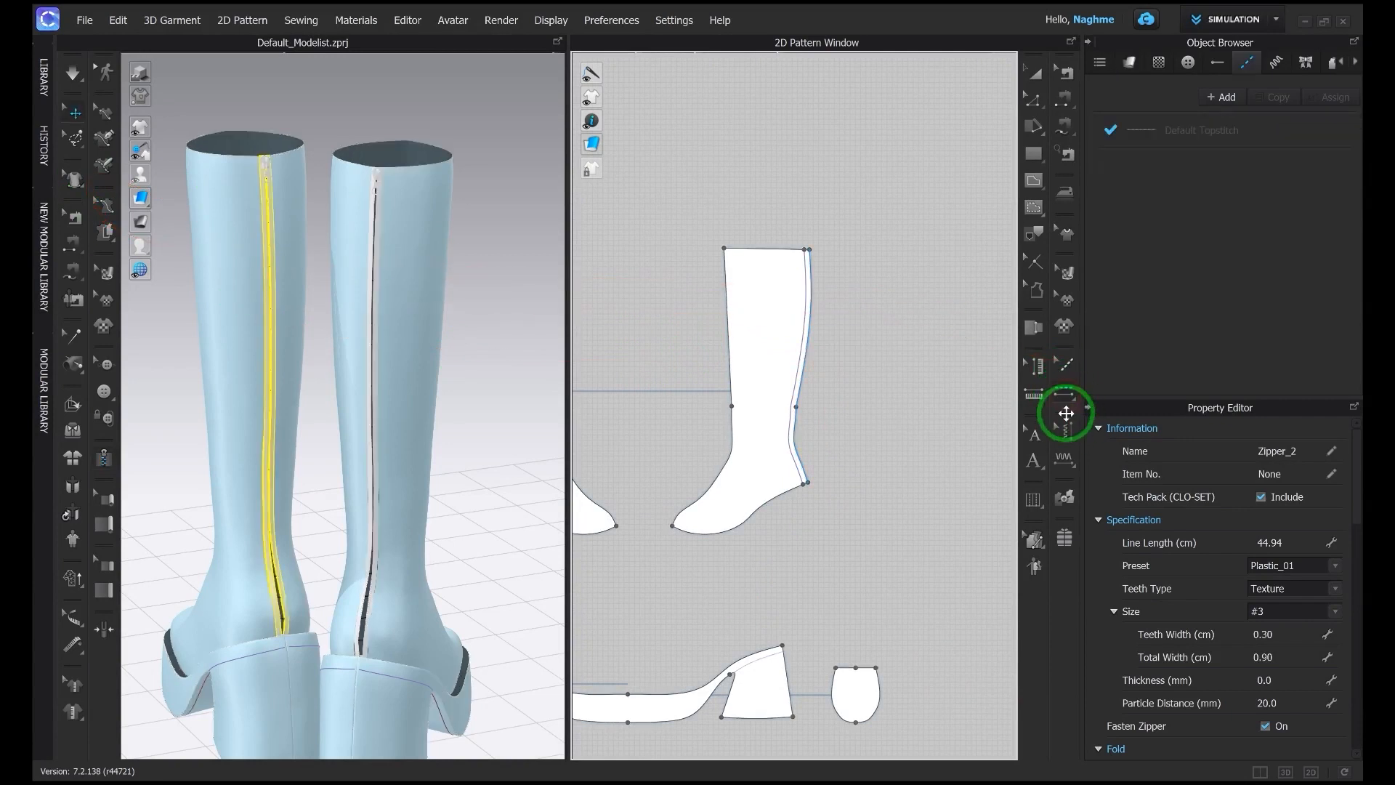
{"action": "left_click", "coordinate": [1186, 129]}
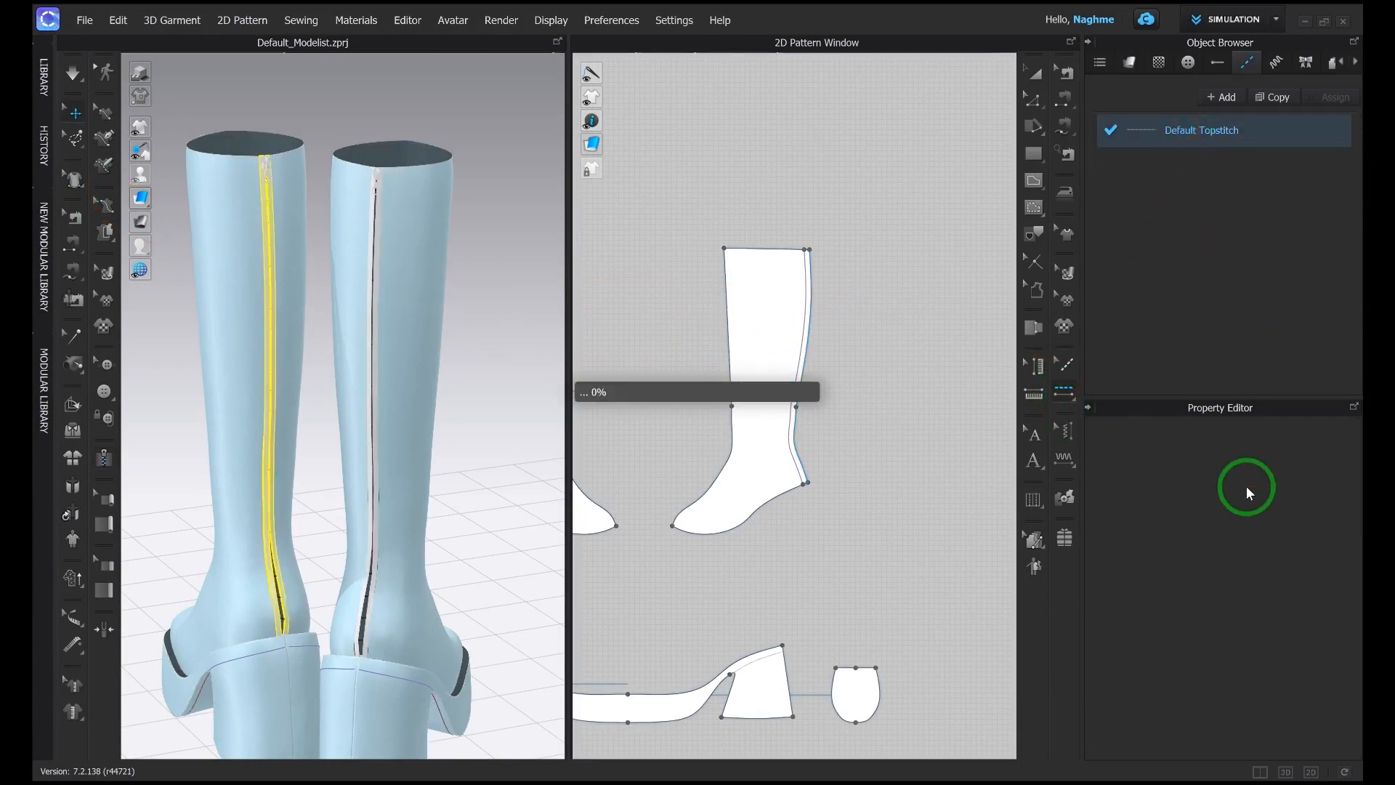
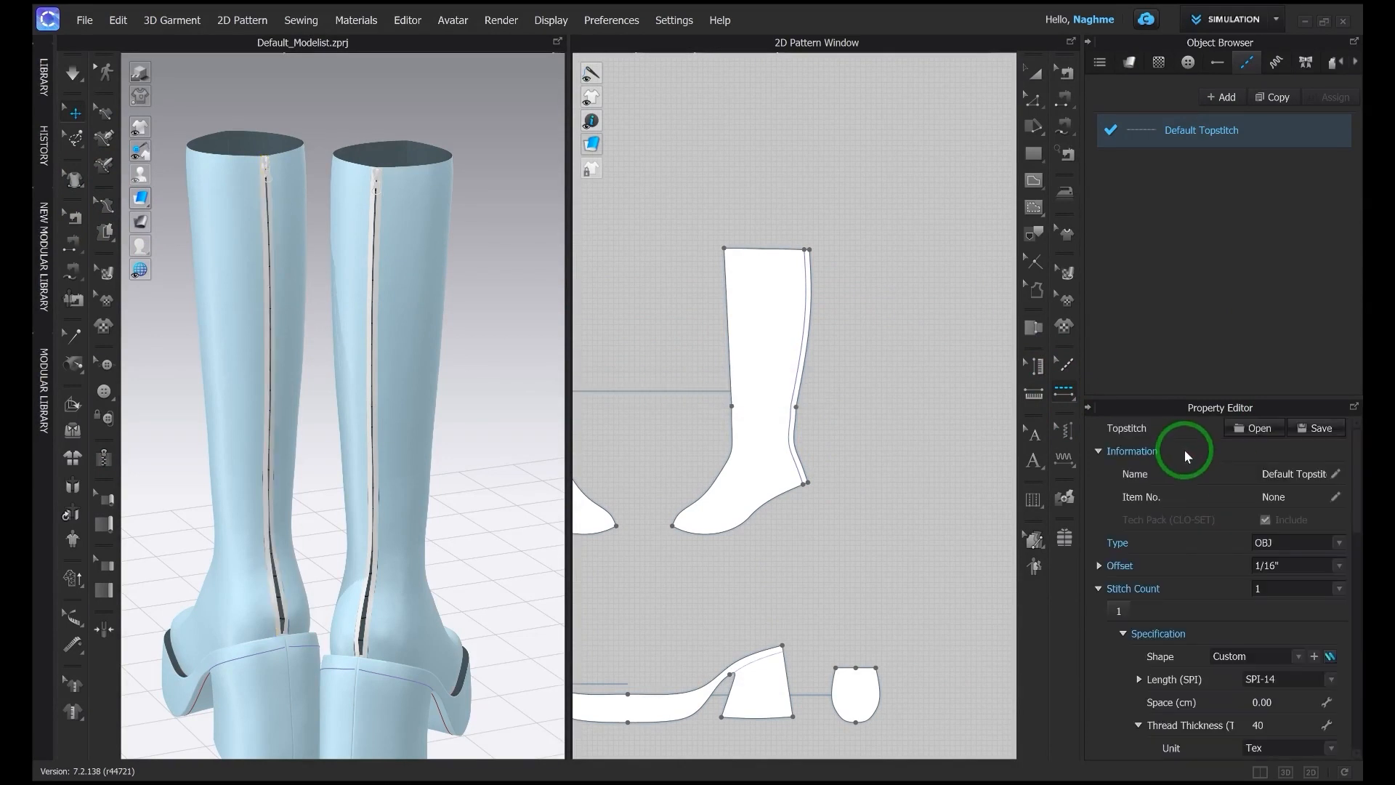
{"action": "left_click", "coordinate": [1107, 566]}
{"action": "left_click", "coordinate": [1314, 590]}
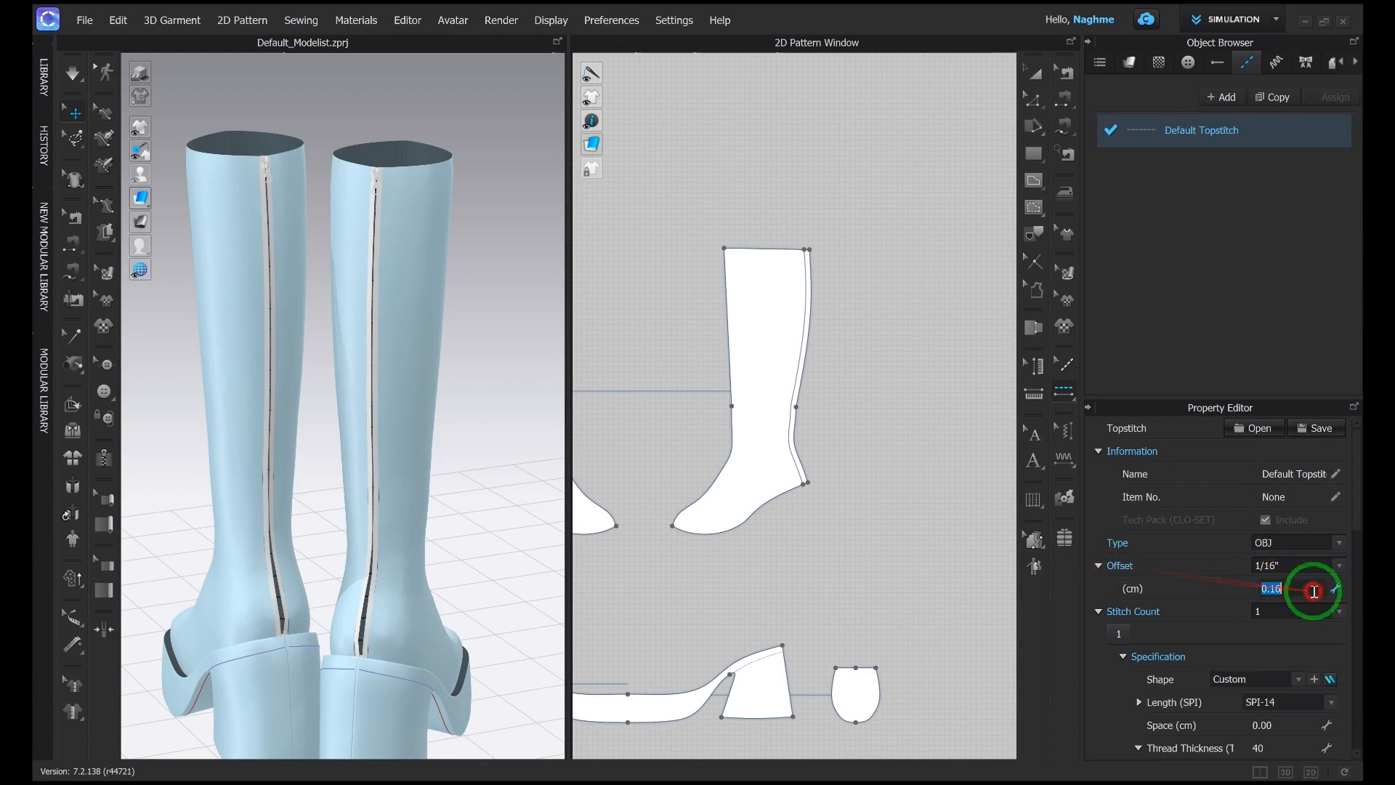
{"action": "key", "text": "Return"}
Step: Set Default Topstitch's stitch length to 0.30 cm and thread thickness to 100 Tex, and turn on its 3D option
{"action": "scroll", "coordinate": [1206, 653], "scroll_direction": "down", "scroll_amount": 2}
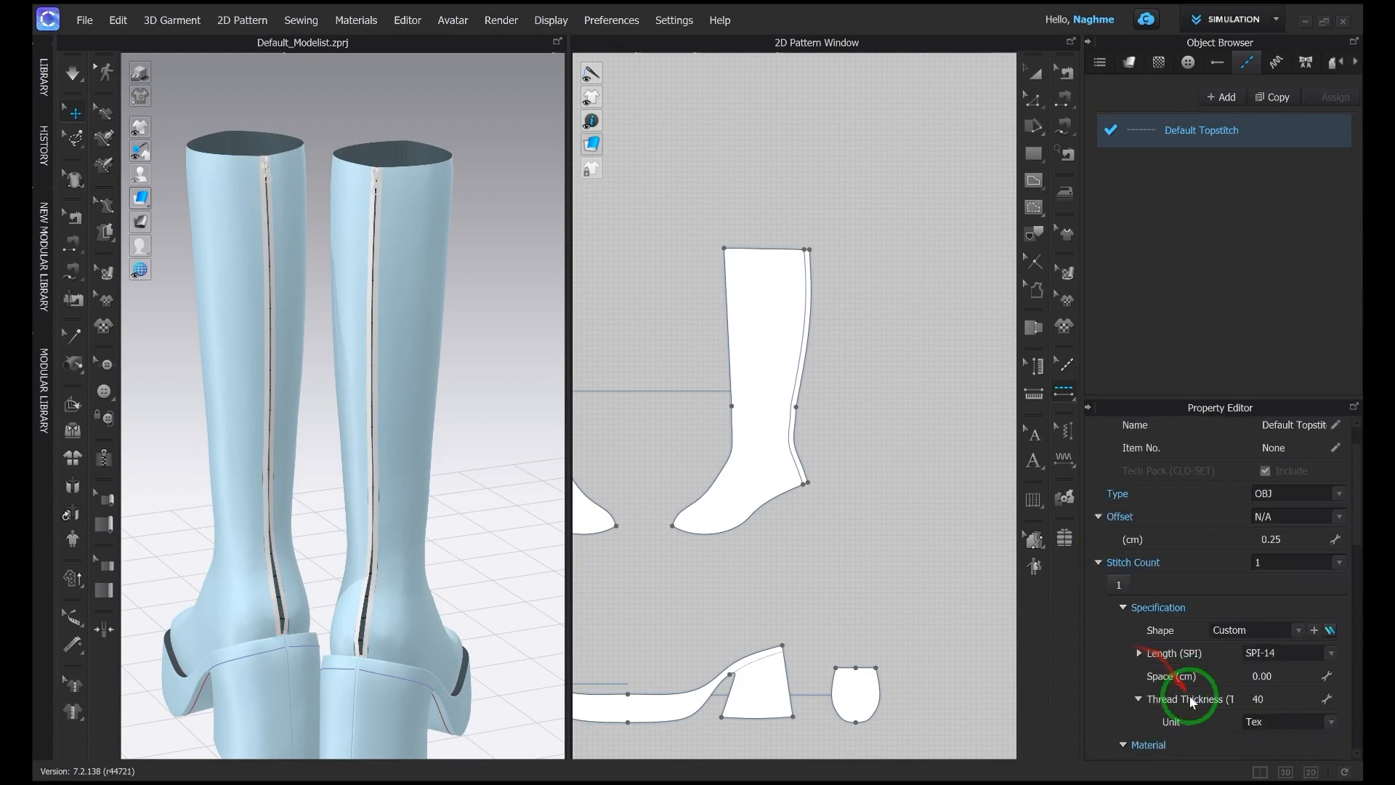
{"action": "left_click", "coordinate": [1179, 652]}
{"action": "left_click", "coordinate": [1273, 676]}
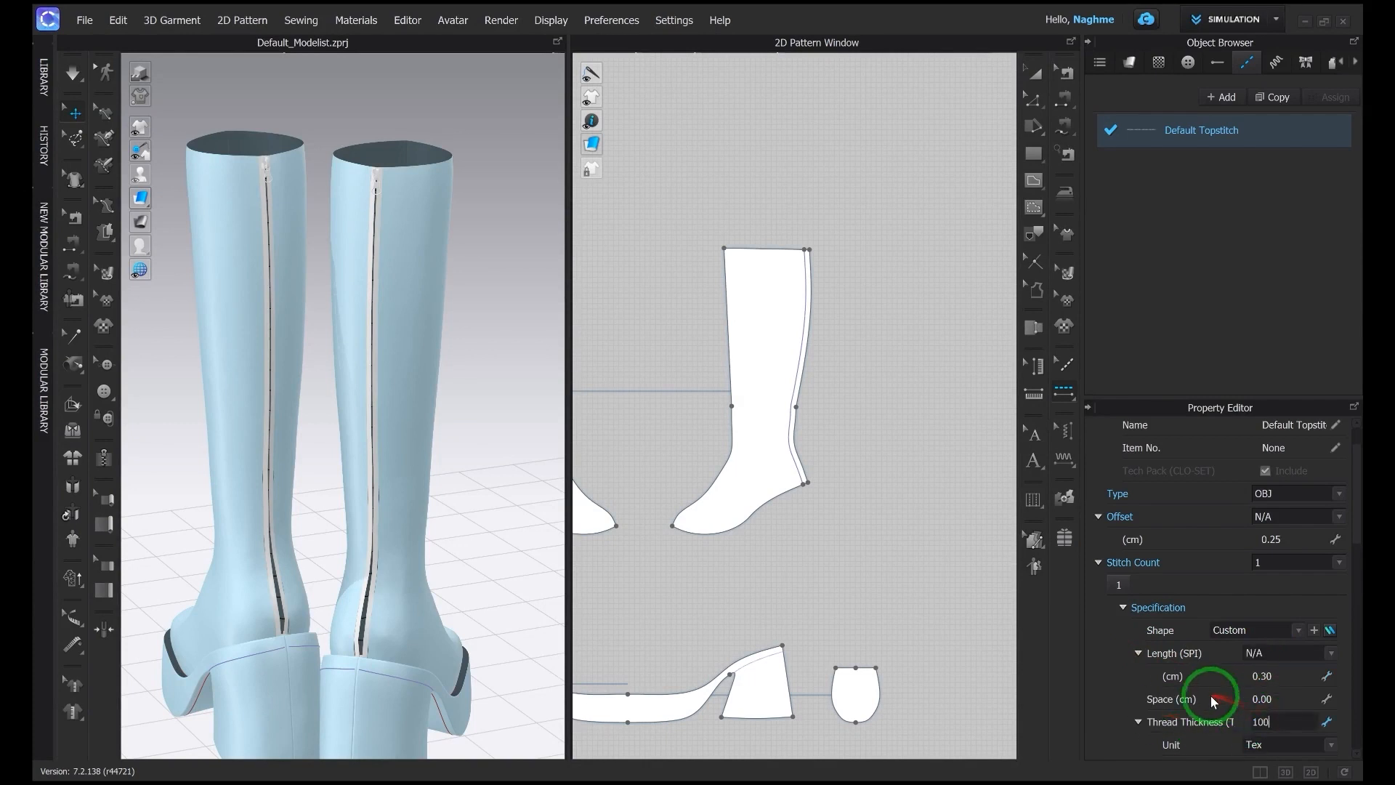
{"action": "type", "text": "100"}
{"action": "scroll", "coordinate": [1209, 695], "scroll_direction": "down", "scroll_amount": 10}
{"action": "left_click", "coordinate": [1256, 731]}
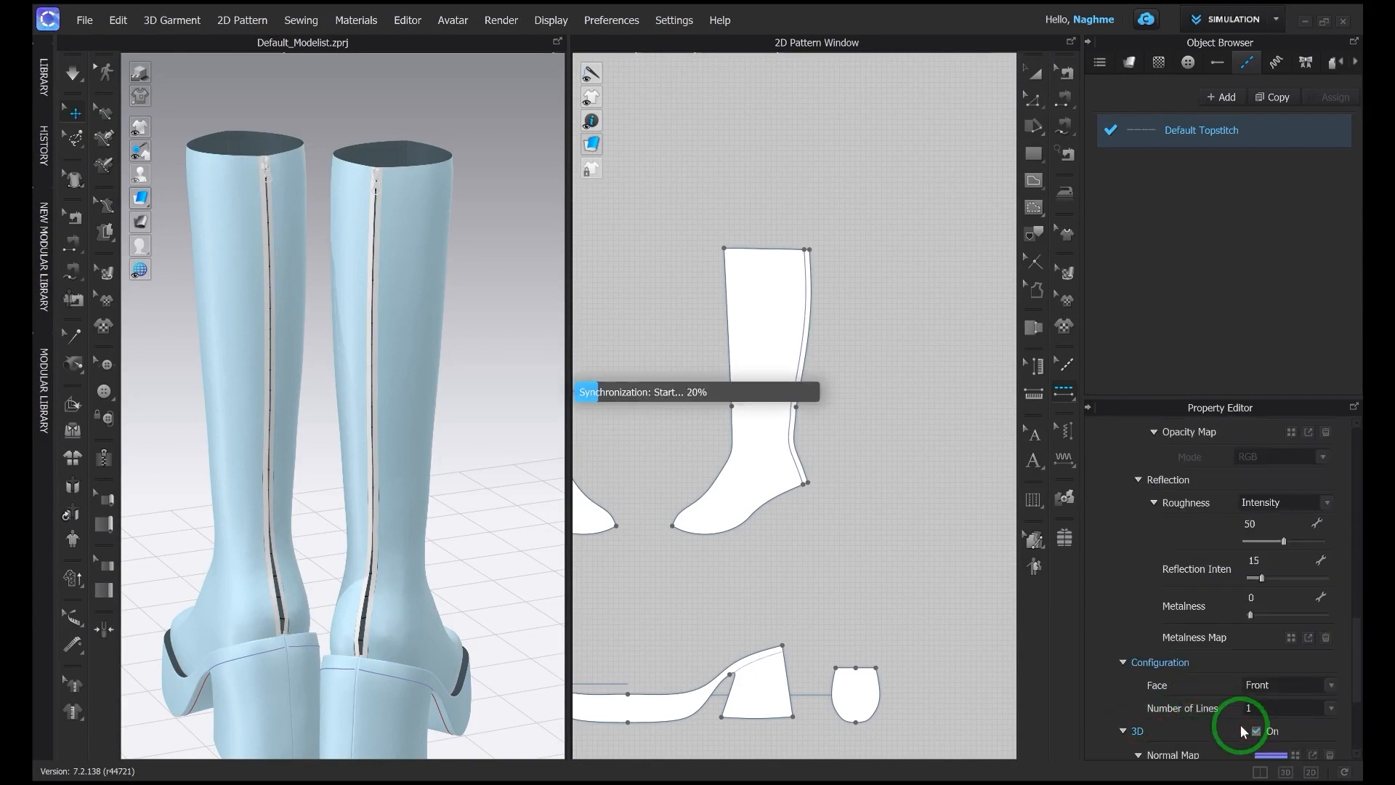
{"action": "scroll", "coordinate": [1234, 734], "scroll_direction": "up", "scroll_amount": 2}
{"action": "scroll", "coordinate": [1235, 690], "scroll_direction": "down", "scroll_amount": 3}
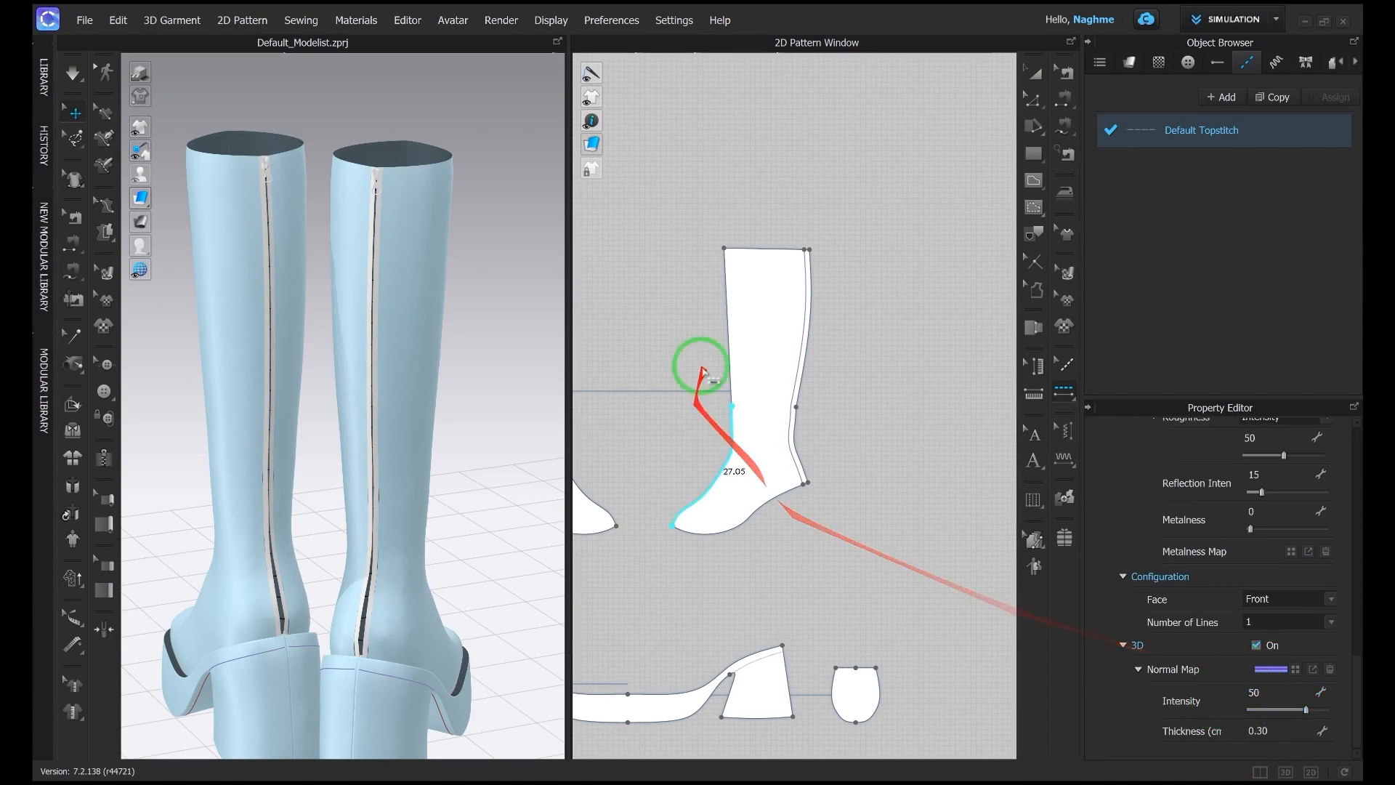
Step: Add free topstitches along the back, front and top edges of the boot shaft patterns, leaving the lower edges plain
{"action": "scroll", "coordinate": [890, 404], "scroll_direction": "up", "scroll_amount": 3}
{"action": "middle_click_drag", "start_coordinate": [881, 404], "coordinate": [1008, 329]}
{"action": "scroll", "coordinate": [932, 336], "scroll_direction": "down", "scroll_amount": 1}
{"action": "left_click", "coordinate": [1066, 395]}
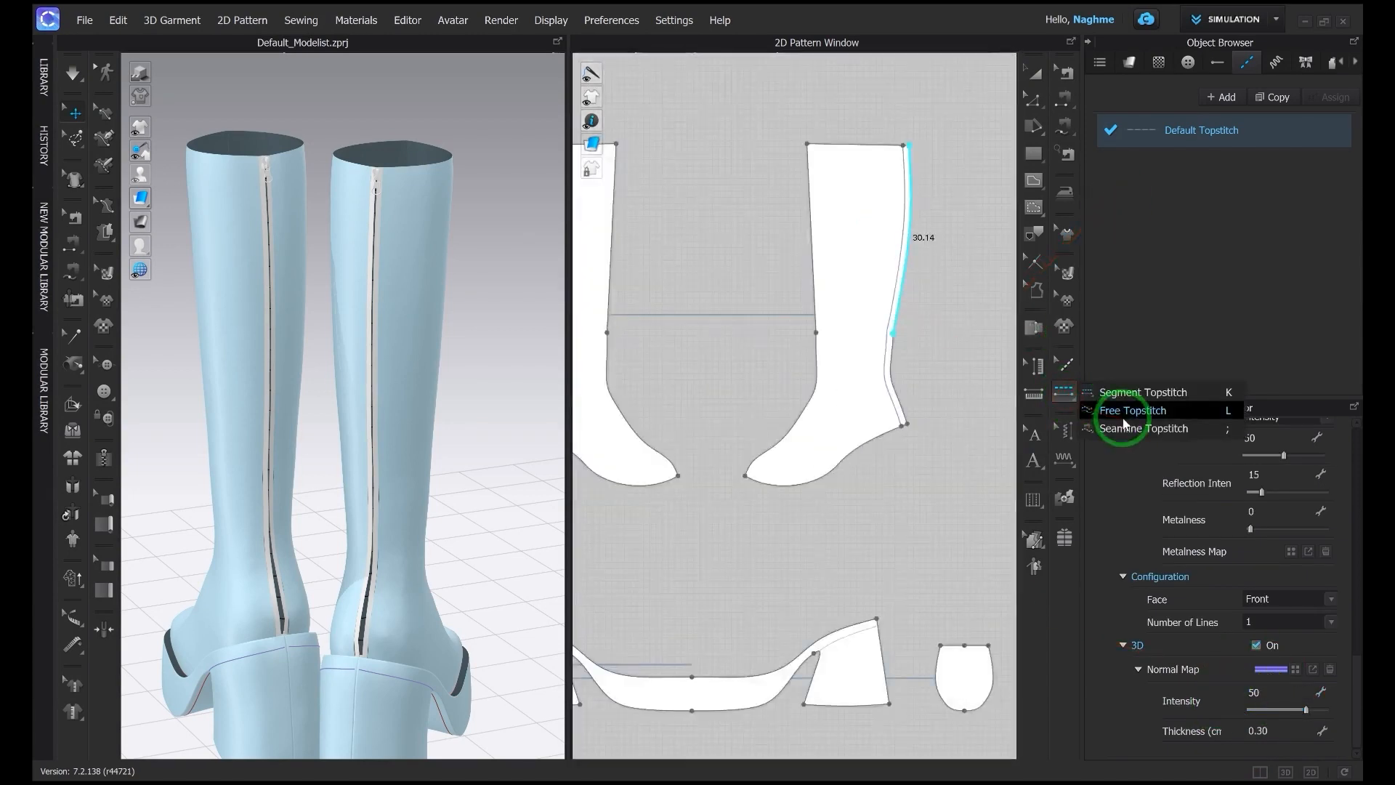
{"action": "left_click", "coordinate": [1124, 414]}
{"action": "scroll", "coordinate": [939, 321], "scroll_direction": "down", "scroll_amount": 3}
{"action": "left_click", "coordinate": [917, 387]}
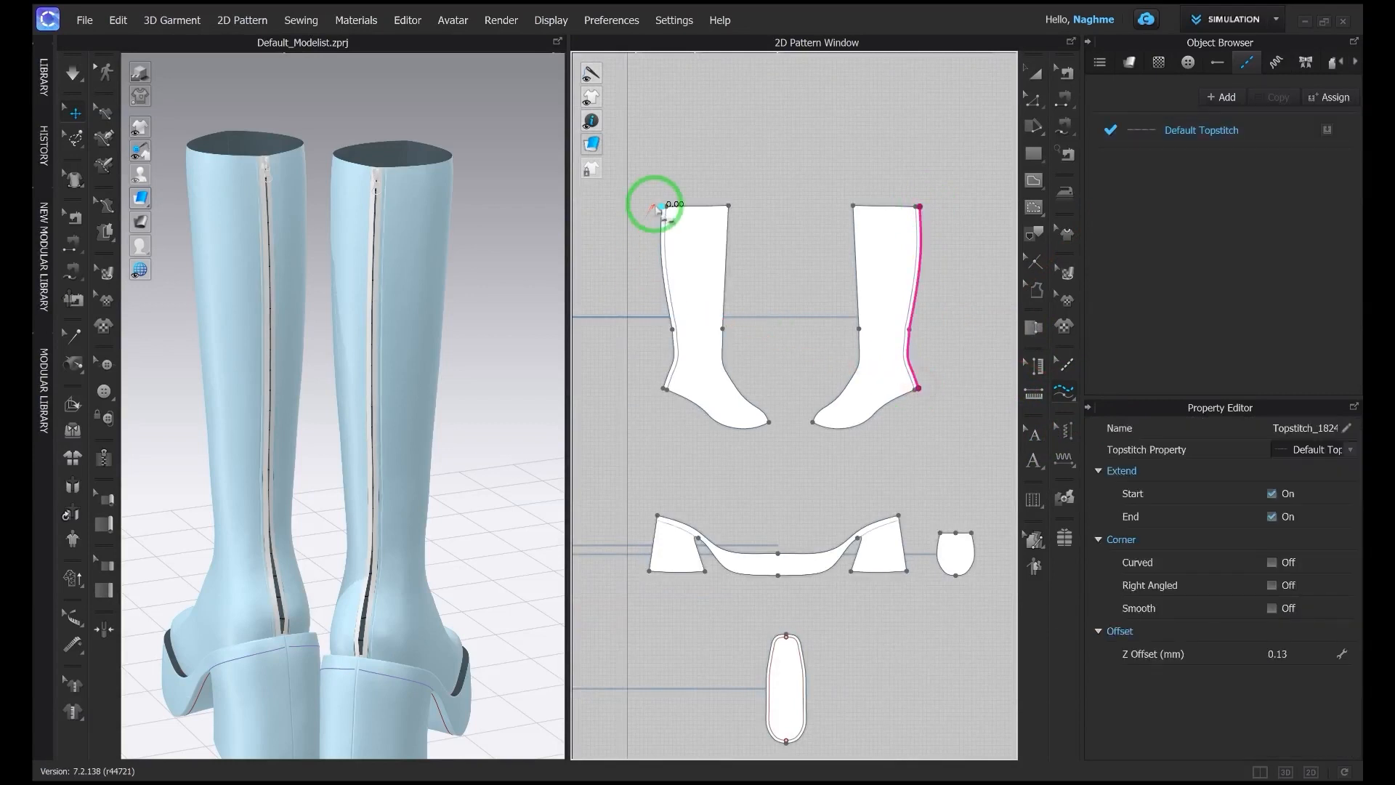
{"action": "left_click", "coordinate": [663, 389]}
{"action": "left_click", "coordinate": [768, 420]}
{"action": "left_click", "coordinate": [813, 420]}
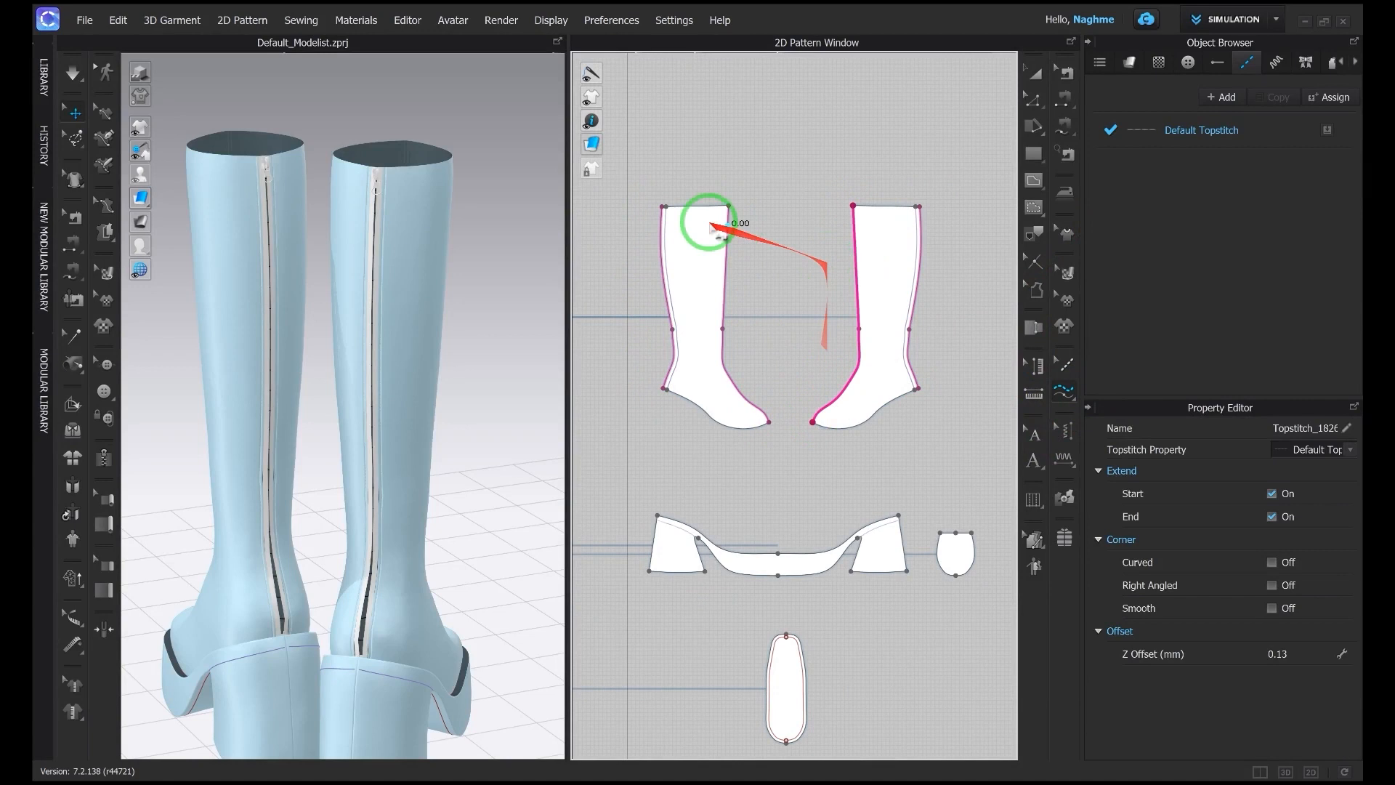
{"action": "scroll", "coordinate": [921, 298], "scroll_direction": "down", "scroll_amount": 2}
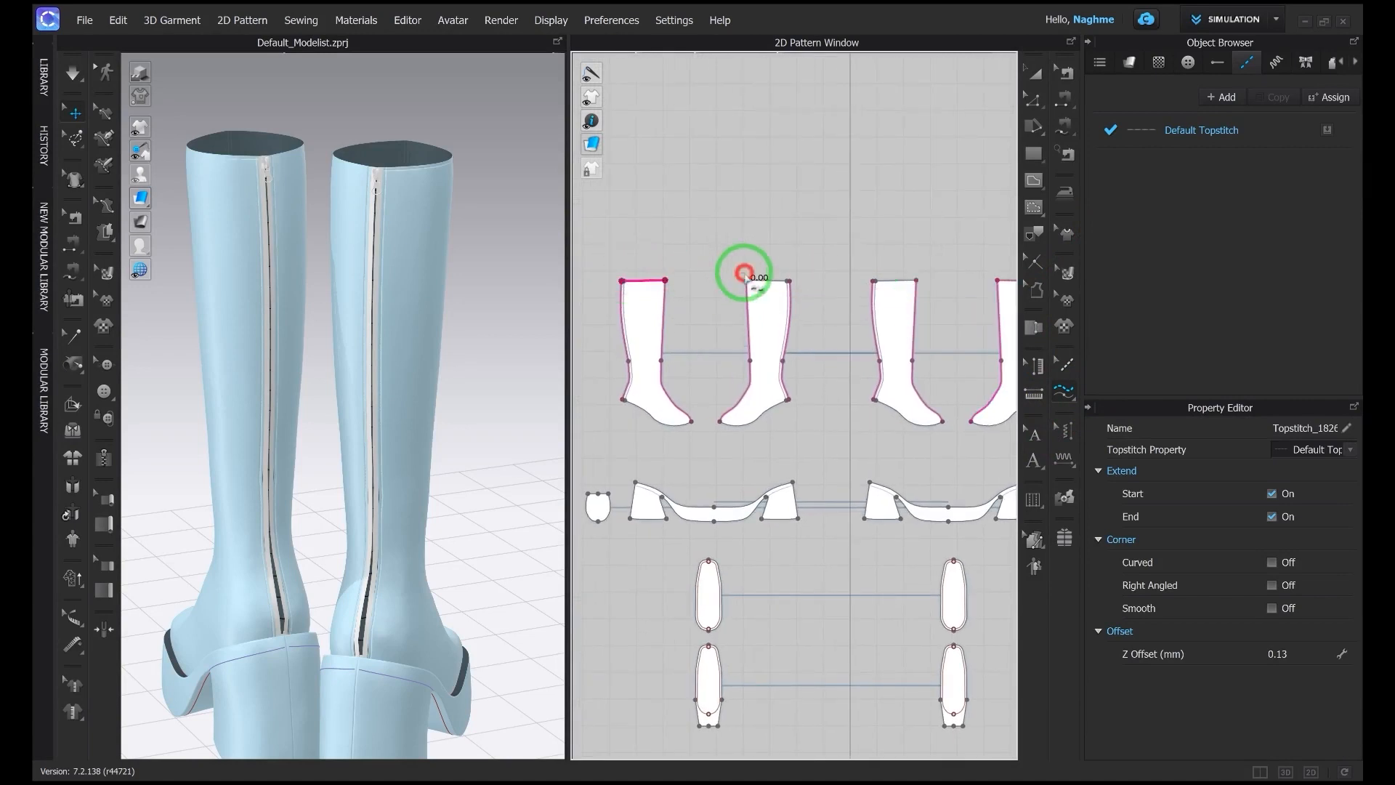
Step: Hide the bottom stopper of one boot's back zipper at the heel
{"action": "mouse_move", "coordinate": [367, 419]}
{"action": "right_mouse_down"}
{"action": "mouse_move", "coordinate": [495, 424]}
{"action": "mouse_move", "coordinate": [392, 420]}
{"action": "right_mouse_up"}
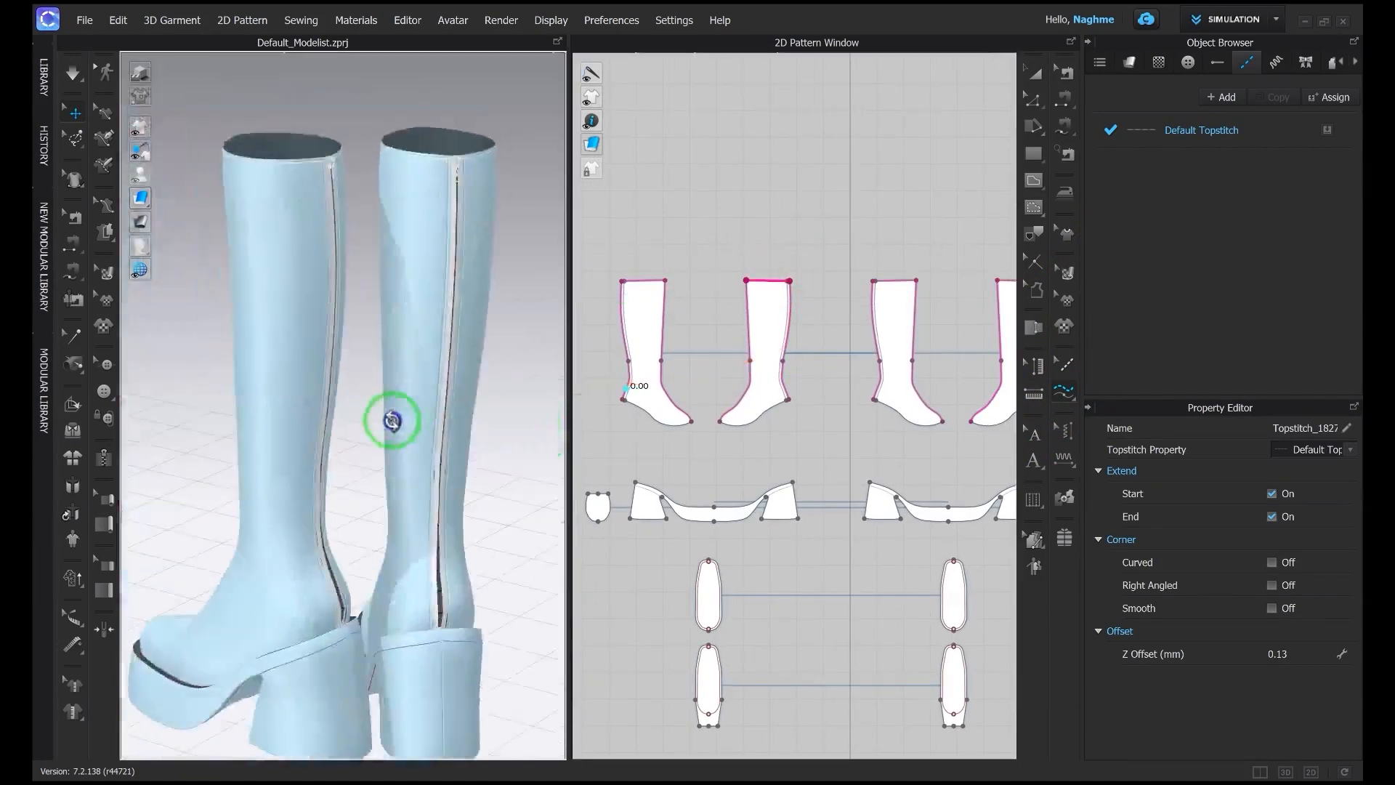
{"action": "middle_click_drag", "start_coordinate": [409, 416], "coordinate": [420, 308]}
{"action": "right_click_drag", "start_coordinate": [420, 308], "coordinate": [398, 309]}
{"action": "scroll", "coordinate": [398, 261], "scroll_direction": "up", "scroll_amount": 3}
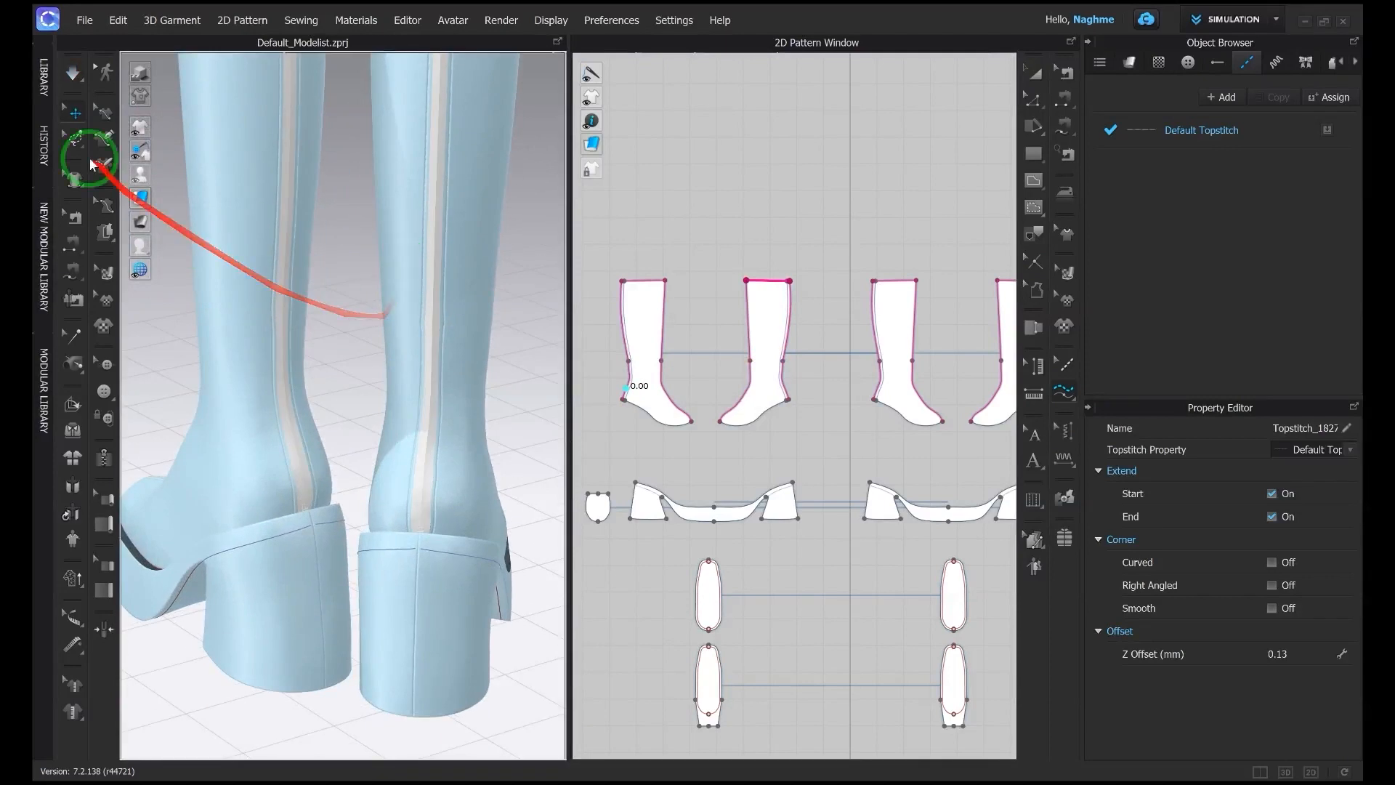
{"action": "scroll", "coordinate": [435, 529], "scroll_direction": "up", "scroll_amount": 5}
{"action": "middle_click_drag", "start_coordinate": [454, 495], "coordinate": [410, 465]}
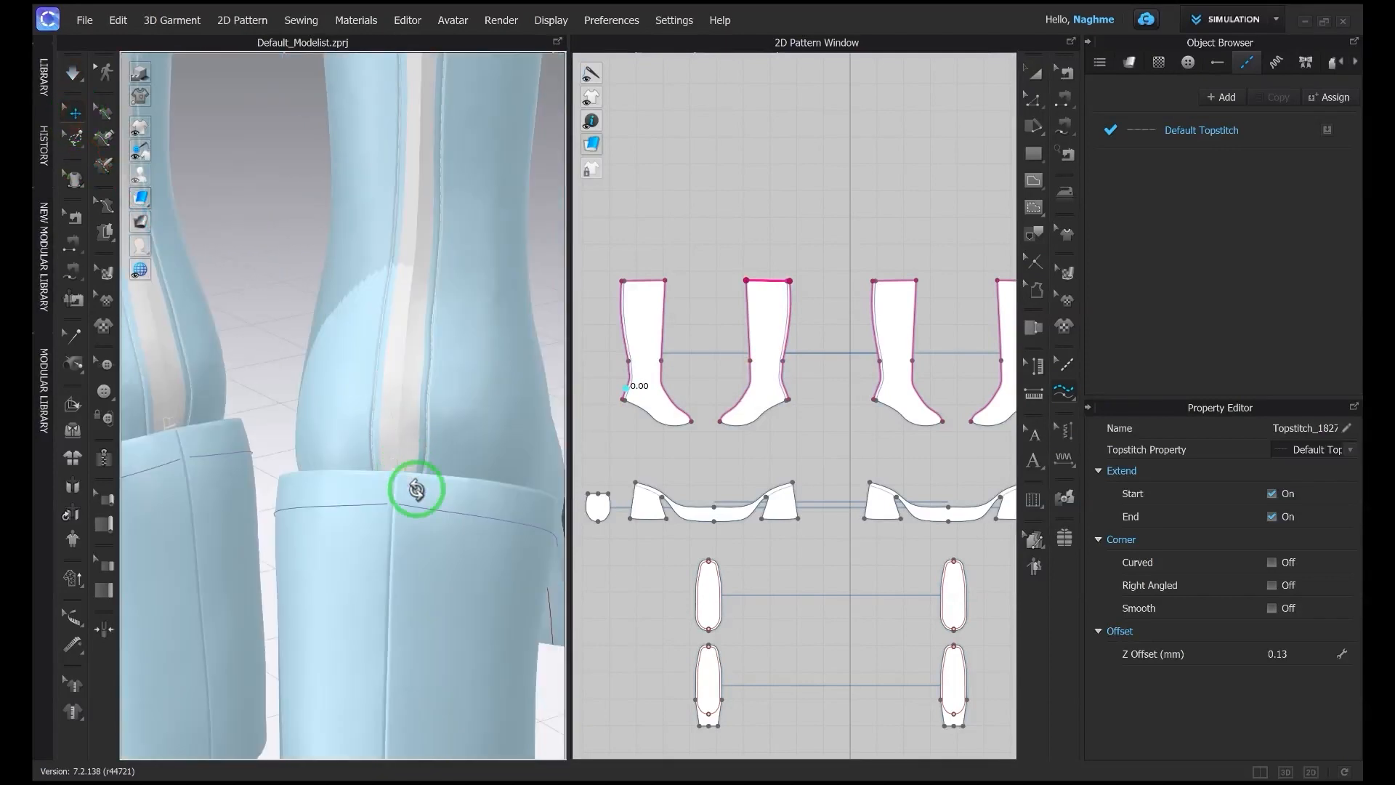
{"action": "right_click", "coordinate": [404, 466]}
{"action": "mouse_move", "coordinate": [448, 552]}
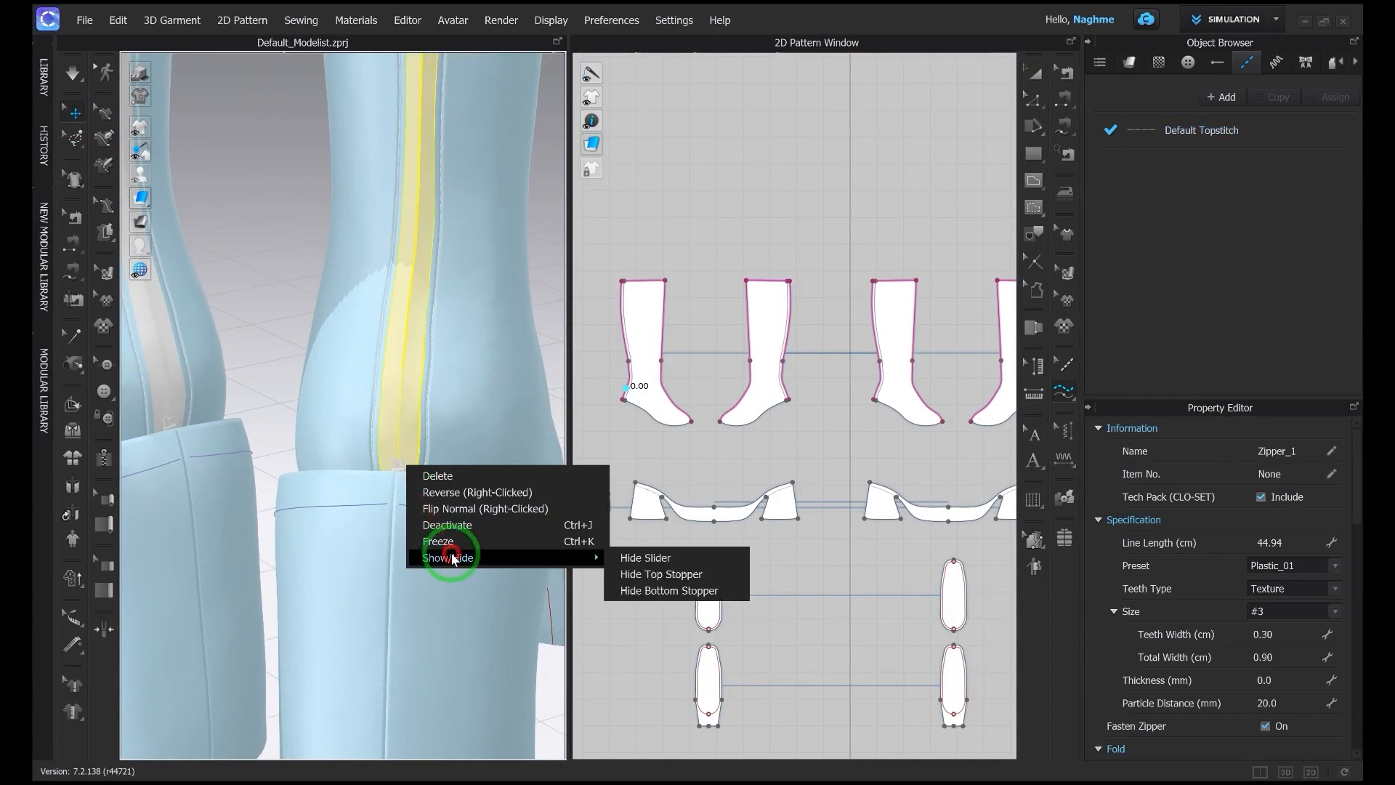
{"action": "left_click", "coordinate": [639, 586]}
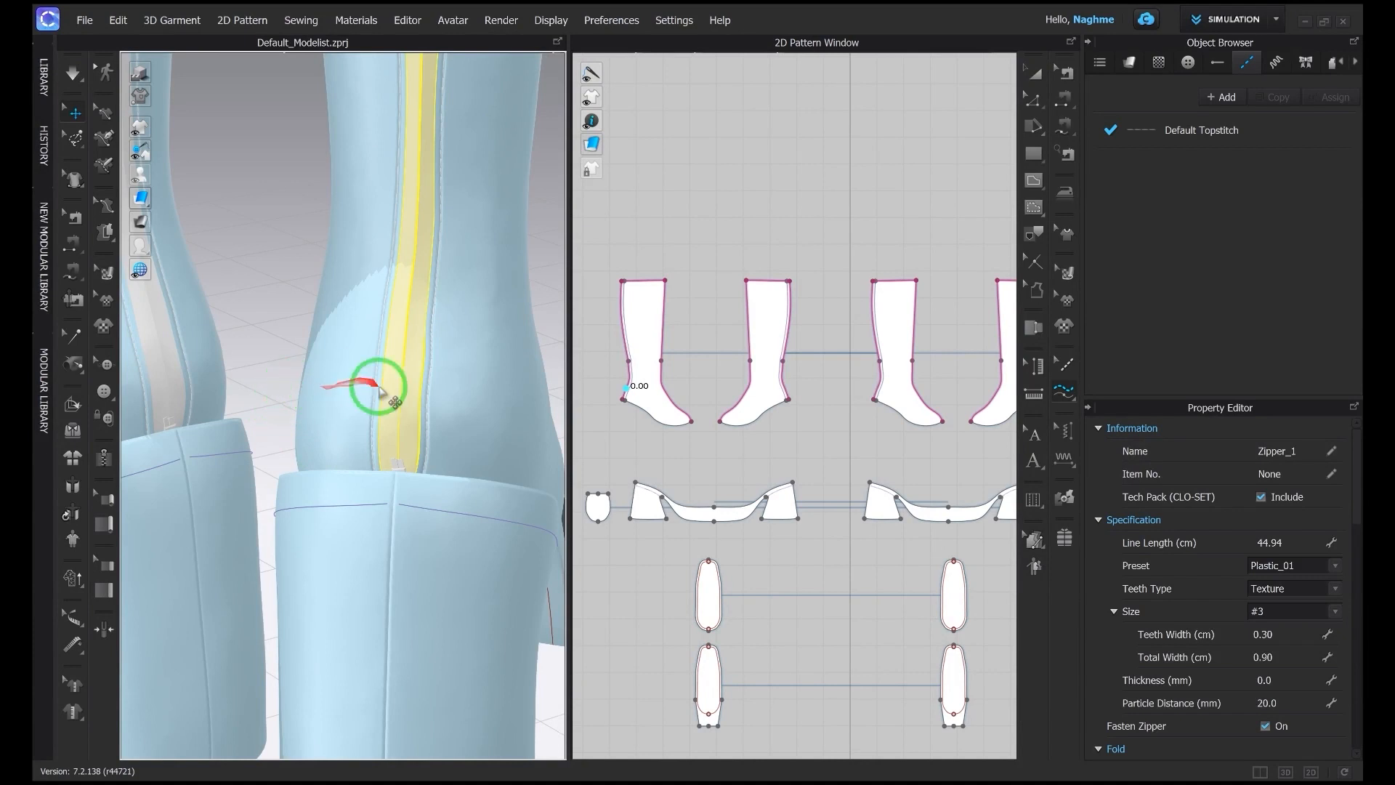
Step: Hide the bottom stopper on the second boot's back zipper
{"action": "right_click_drag", "start_coordinate": [378, 390], "coordinate": [197, 180]}
{"action": "right_click", "coordinate": [202, 183]}
{"action": "mouse_move", "coordinate": [320, 274]}
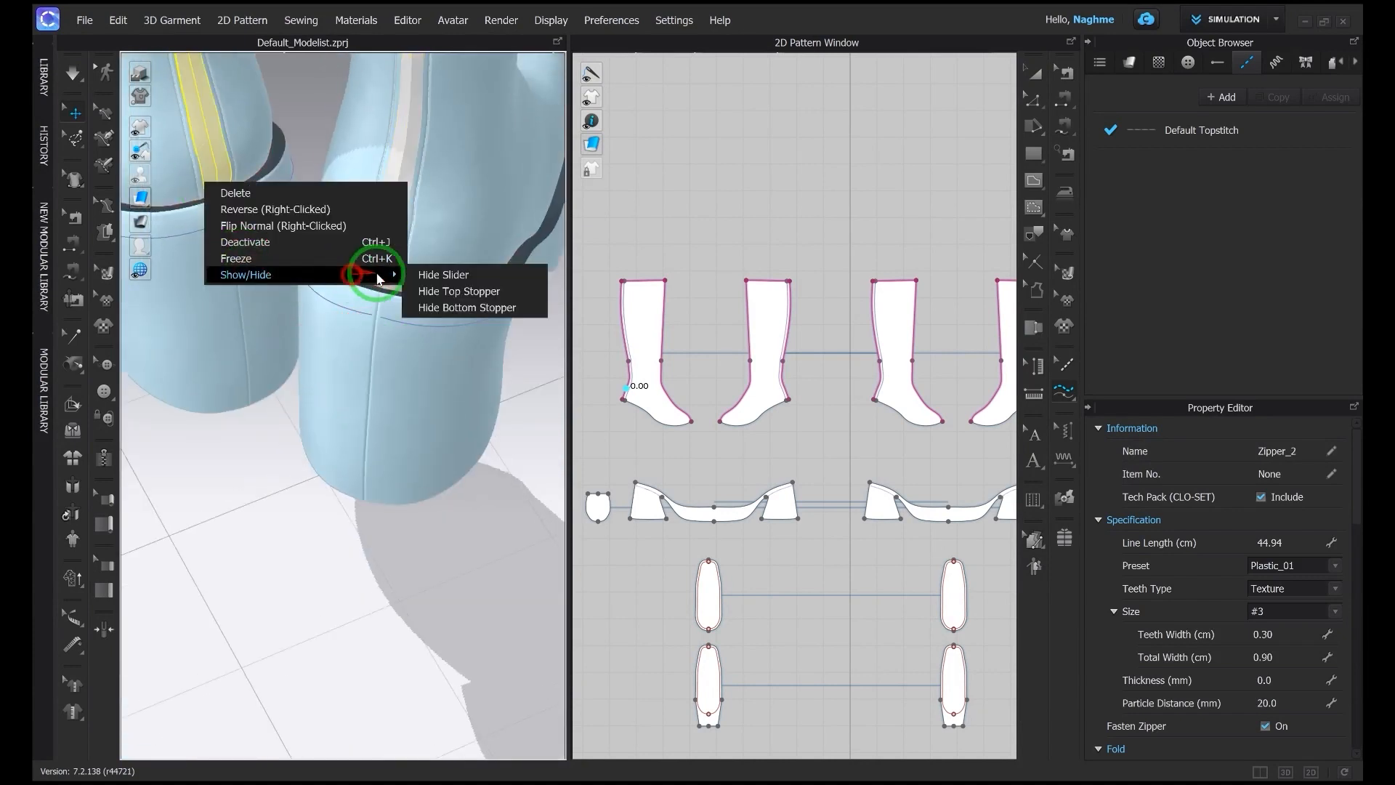
{"action": "right_click_drag", "start_coordinate": [298, 324], "coordinate": [389, 404]}
Step: Remove the 3D seamline normal map from the vertical seam at the back of the heels
{"action": "right_click_drag", "start_coordinate": [803, 514], "coordinate": [755, 475]}
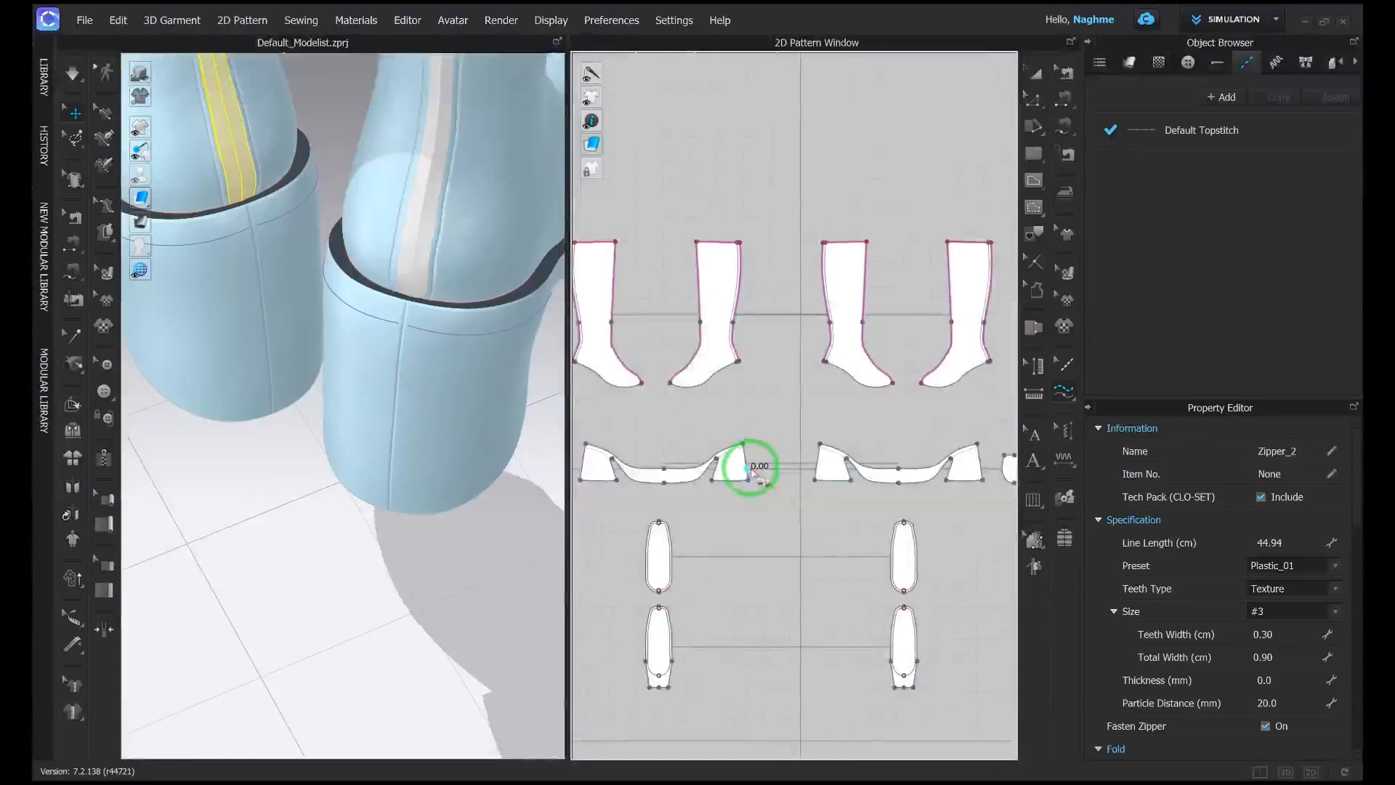
{"action": "key", "text": "b"}
{"action": "left_click", "coordinate": [748, 460]}
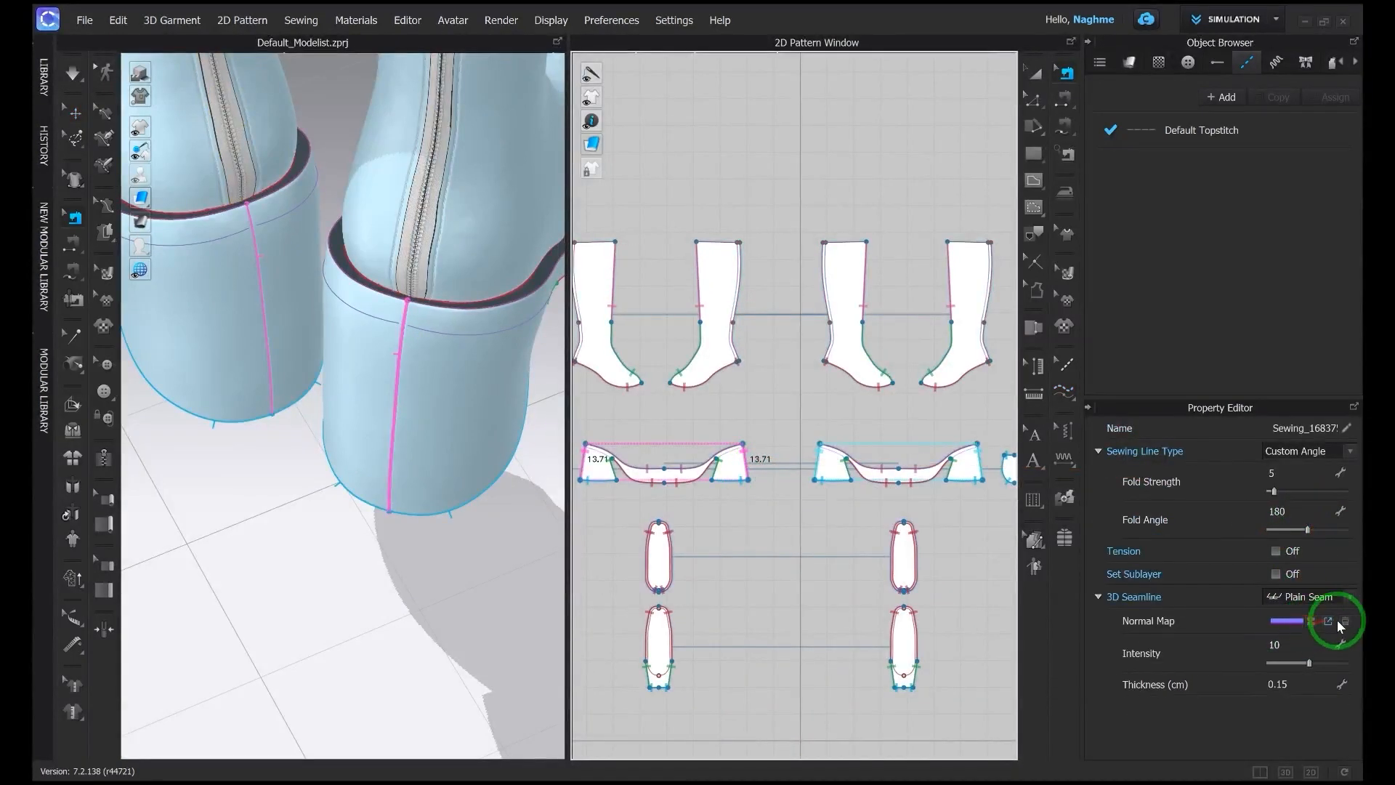
{"action": "left_click", "coordinate": [442, 581]}
{"action": "key", "text": "q"}
{"action": "right_click_drag", "start_coordinate": [358, 492], "coordinate": [364, 457]}
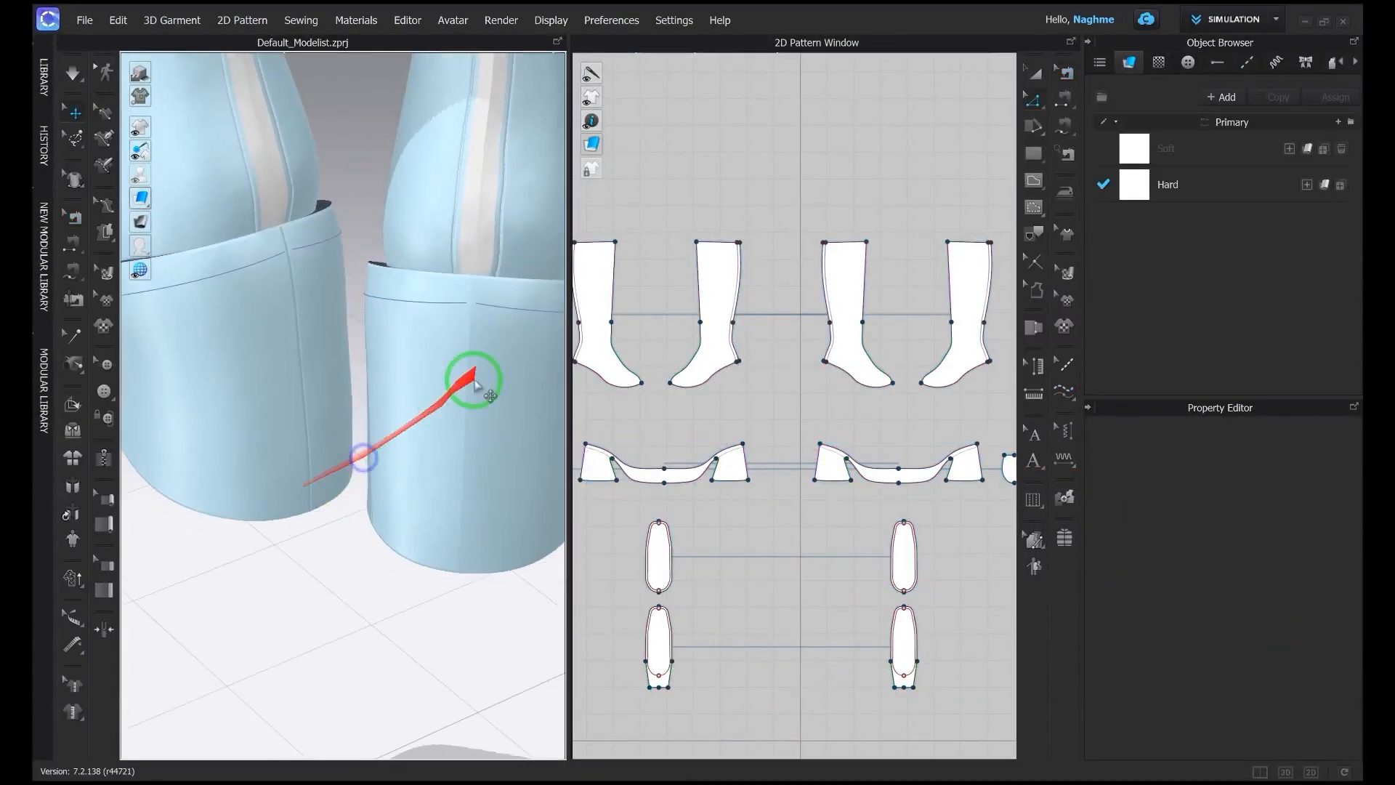
{"action": "key", "text": "b"}
{"action": "left_click", "coordinate": [746, 462]}
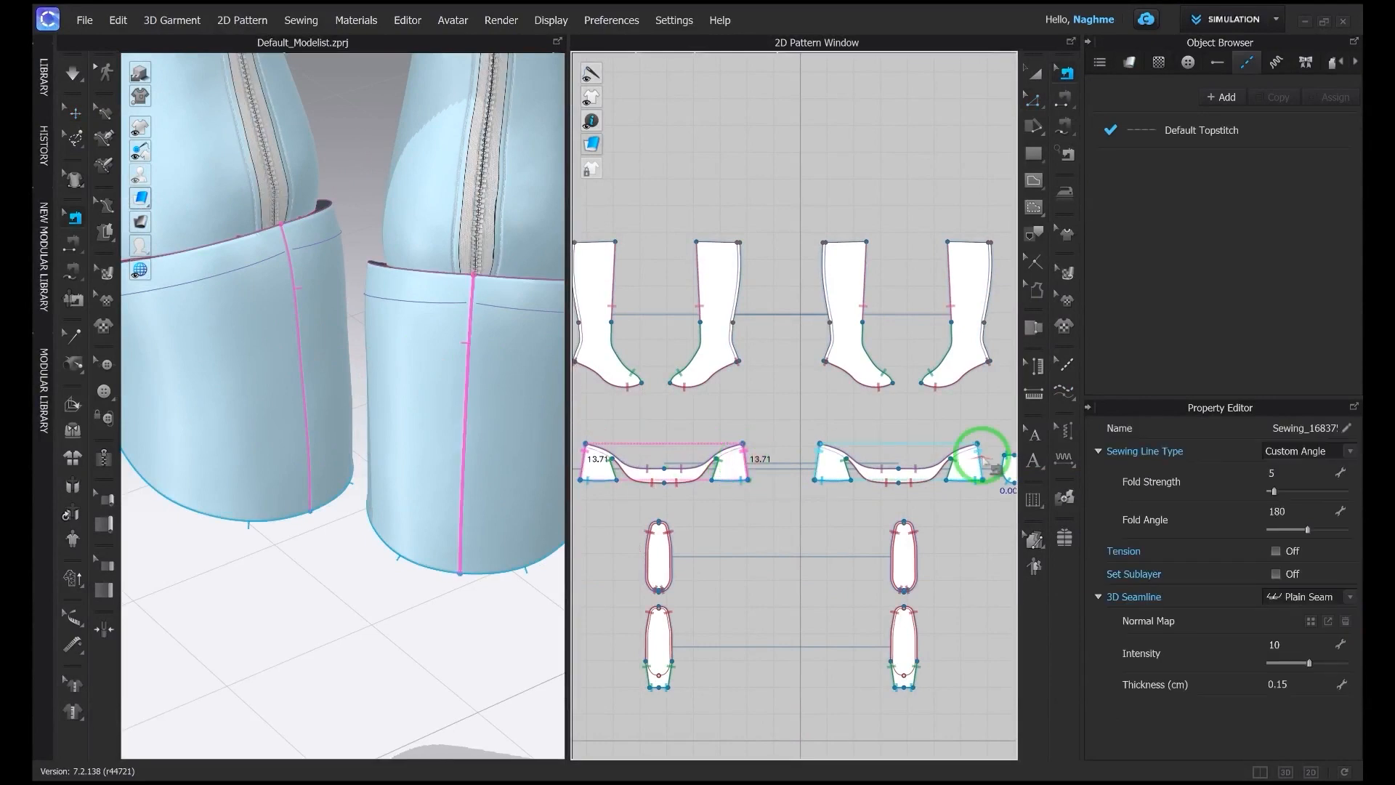
{"action": "key", "text": "q"}
Step: Delete the unused Soft fabric and rename the Hard fabric as Body
{"action": "scroll", "coordinate": [342, 467], "scroll_direction": "down", "scroll_amount": 10}
{"action": "mouse_move", "coordinate": [390, 510]}
{"action": "right_mouse_down"}
{"action": "mouse_move", "coordinate": [492, 499]}
{"action": "mouse_move", "coordinate": [368, 498]}
{"action": "right_mouse_up"}
{"action": "left_click", "coordinate": [1176, 147]}
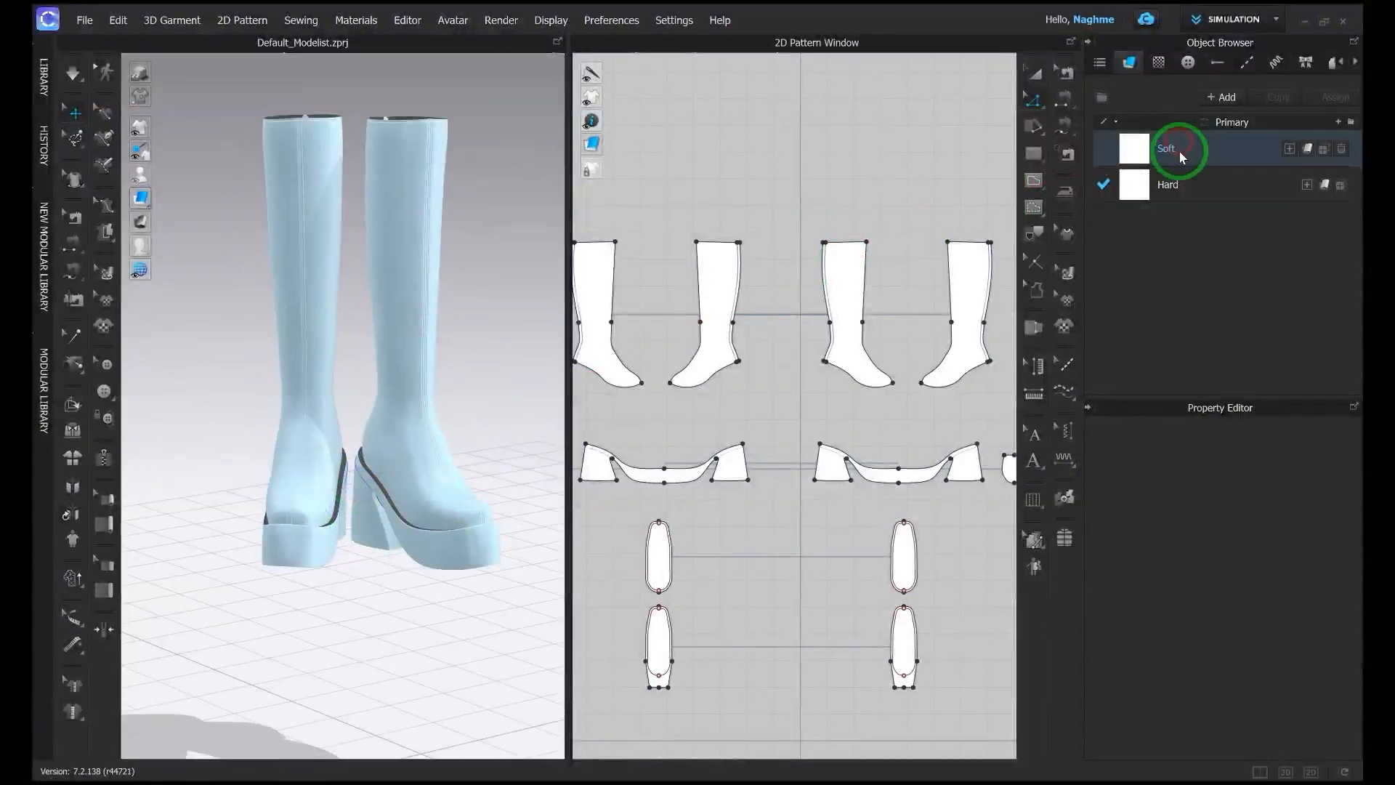
{"action": "left_click", "coordinate": [1353, 132]}
{"action": "double_click", "coordinate": [1178, 149]}
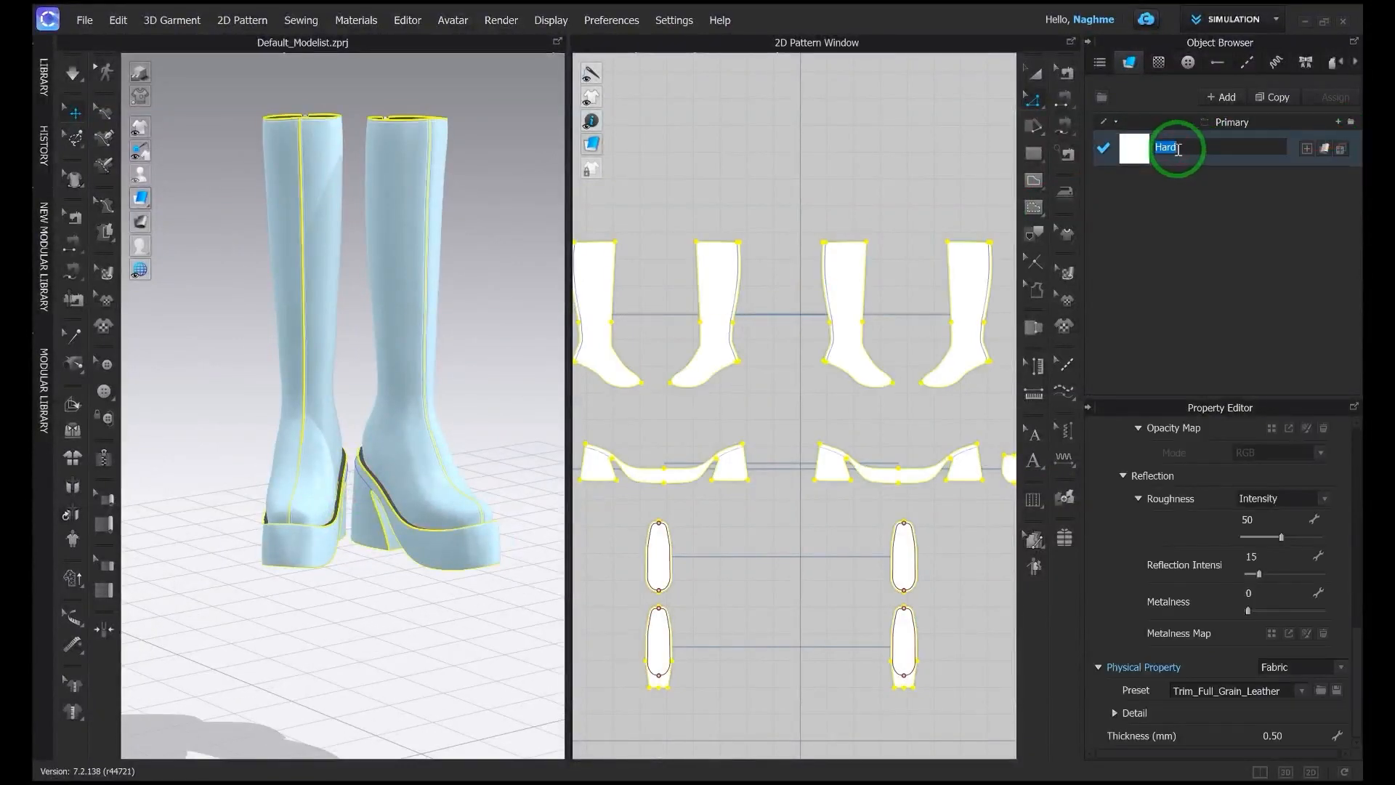
{"action": "left_click", "coordinate": [1209, 231]}
Step: Create two copies of the Body fabric and name them Under and Under Under
{"action": "double_click", "coordinate": [1270, 98]}
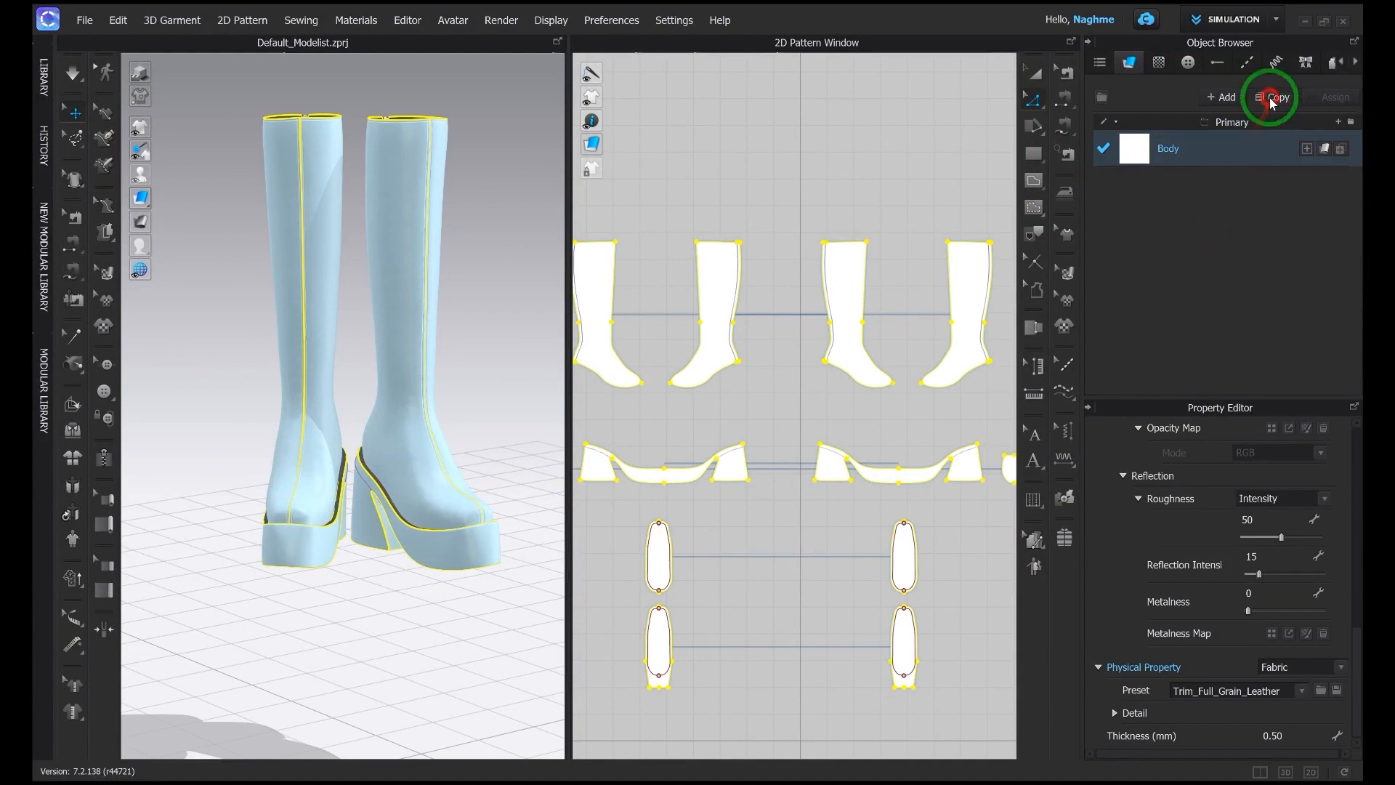
{"action": "double_click", "coordinate": [1195, 184]}
{"action": "type", "text": "Under"}
{"action": "double_click", "coordinate": [1202, 220]}
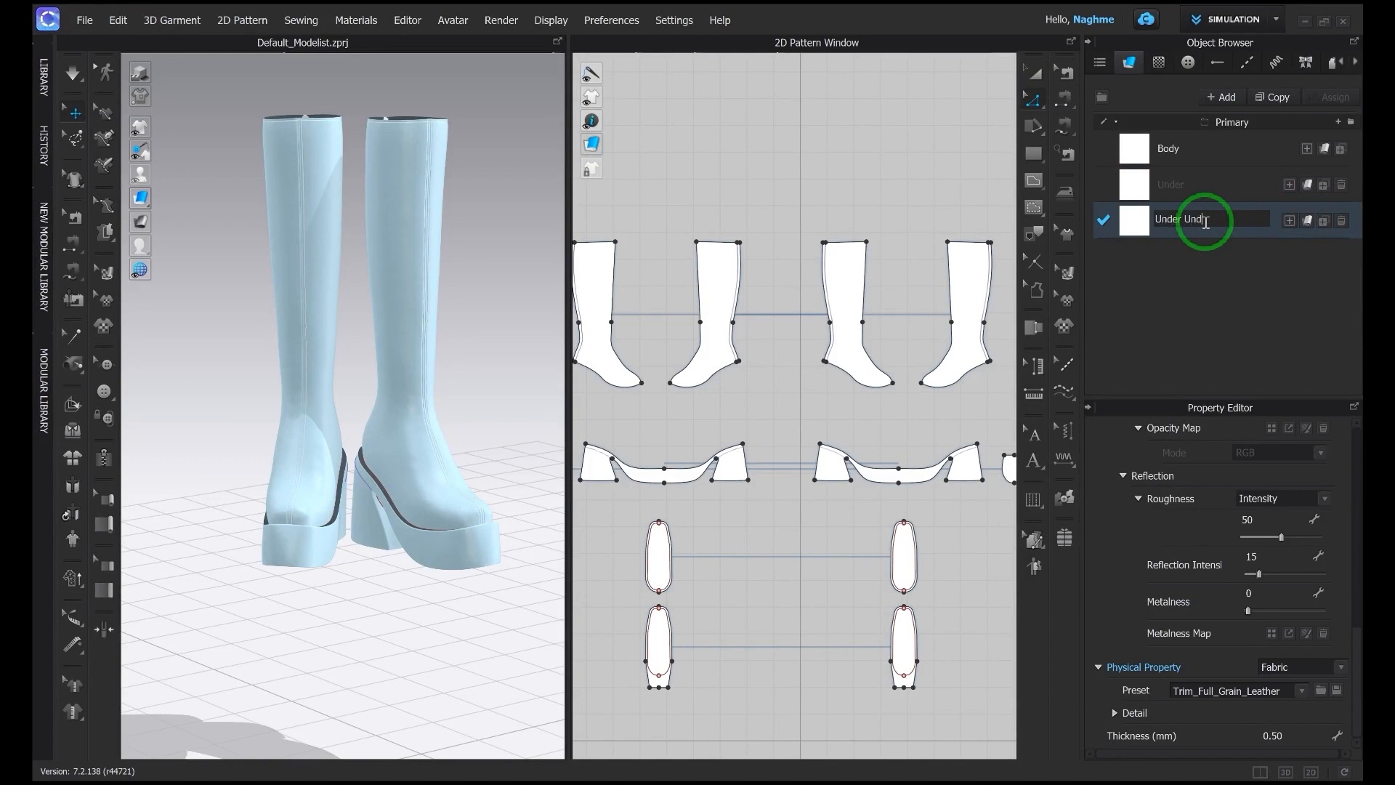
Step: Assign the Under fabric to the platform side bands and the upper sole patterns of both boots
{"action": "scroll", "coordinate": [825, 482], "scroll_direction": "down", "scroll_amount": 3}
{"action": "scroll", "coordinate": [921, 392], "scroll_direction": "up", "scroll_amount": 2}
{"action": "left_click_drag", "start_coordinate": [934, 383], "coordinate": [571, 445]}
{"action": "left_click", "coordinate": [1292, 218]}
{"action": "left_click_drag", "start_coordinate": [871, 454], "coordinate": [958, 485]}
{"action": "left_click_drag", "start_coordinate": [886, 430], "coordinate": [608, 512]}
{"action": "left_click", "coordinate": [1308, 187]}
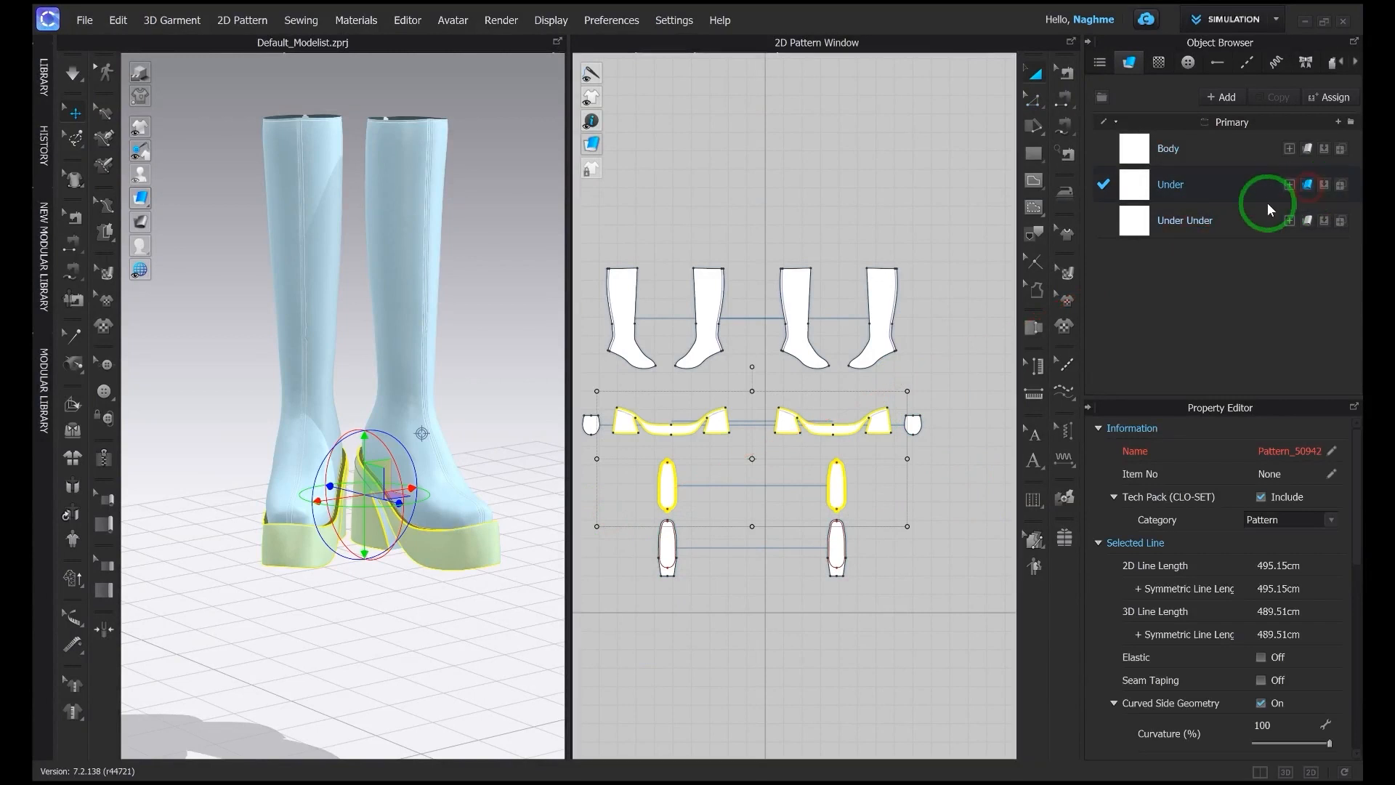
Step: Move both heel caps down beside the bottom soles and assign the Under Under fabric to that row of patterns
{"action": "left_click", "coordinate": [652, 457]}
{"action": "left_click_drag", "start_coordinate": [943, 393], "coordinate": [888, 450]}
{"action": "left_click_drag", "start_coordinate": [606, 409], "coordinate": [573, 442], "text": "shift"}
{"action": "left_click_drag", "start_coordinate": [913, 426], "coordinate": [570, 619]}
{"action": "left_click", "coordinate": [1323, 225]}
Step: Check in 2D and 3D which boot patterns use the Body and Under fabrics
{"action": "right_click_drag", "start_coordinate": [429, 524], "coordinate": [291, 487]}
{"action": "left_click_drag", "start_coordinate": [930, 388], "coordinate": [582, 512]}
{"action": "right_click_drag", "start_coordinate": [541, 507], "coordinate": [353, 568]}
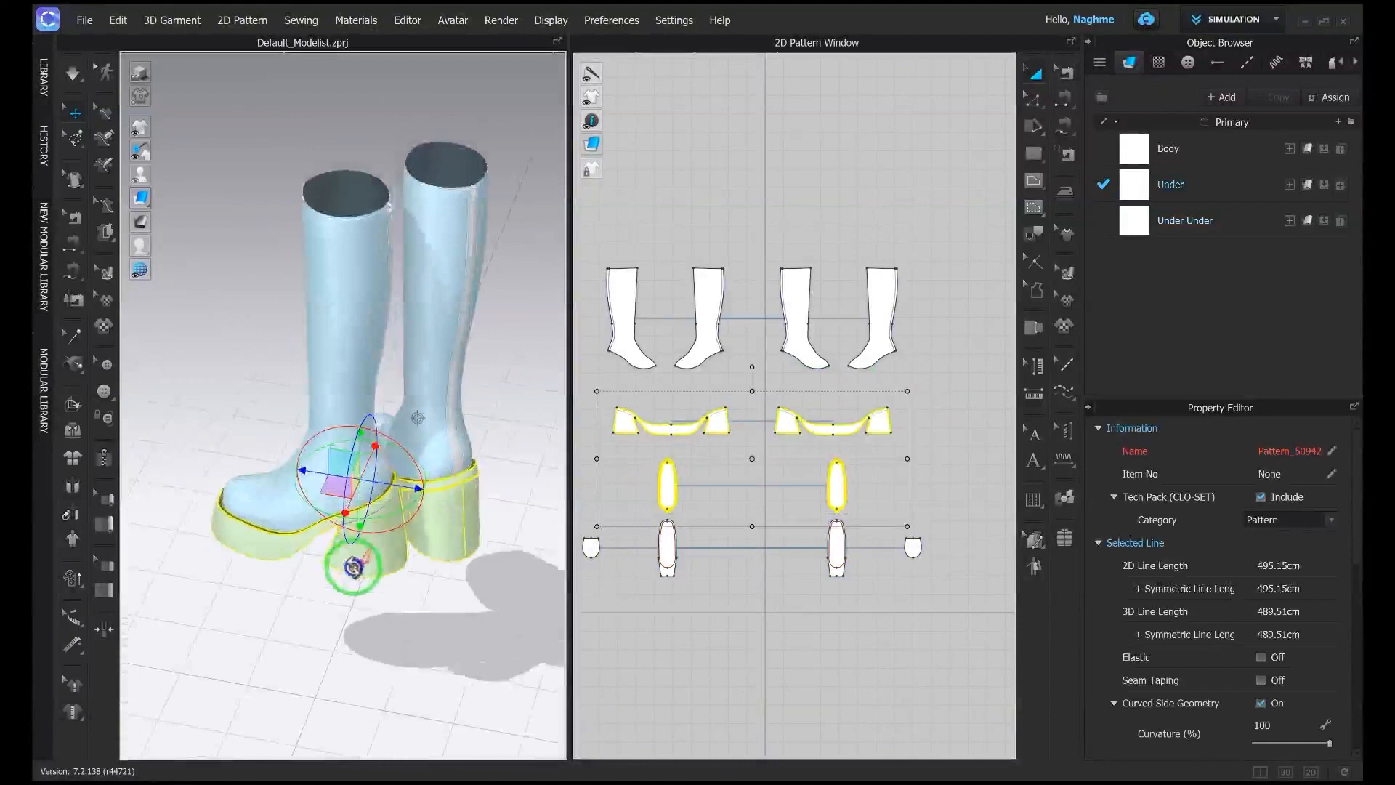
{"action": "left_click_drag", "start_coordinate": [948, 247], "coordinate": [582, 385]}
{"action": "left_click", "coordinate": [1187, 154]}
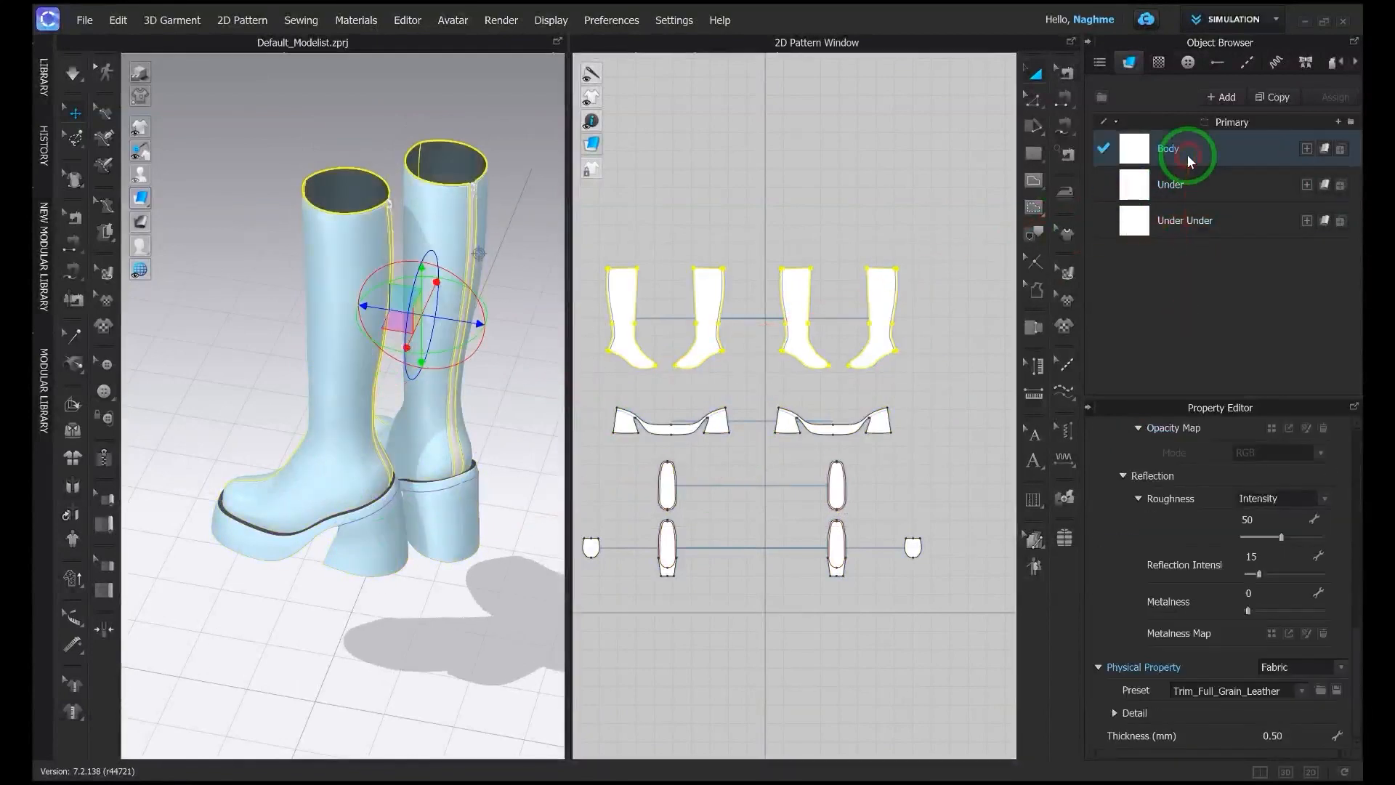
{"action": "left_click", "coordinate": [1187, 180]}
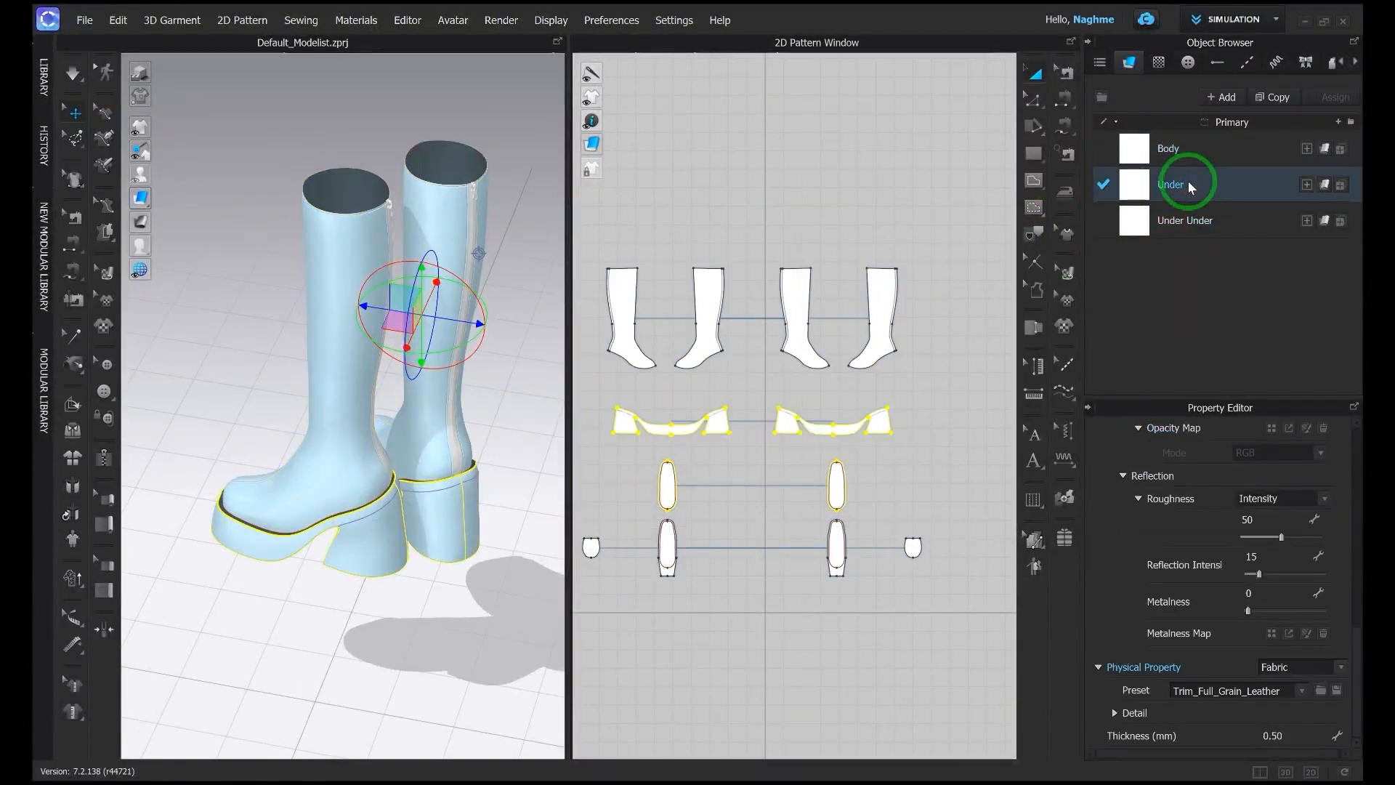
Step: Set the Under Under fabric's thickness to 3 mm and display the garment with thick textured surfaces
{"action": "left_click", "coordinate": [1179, 218]}
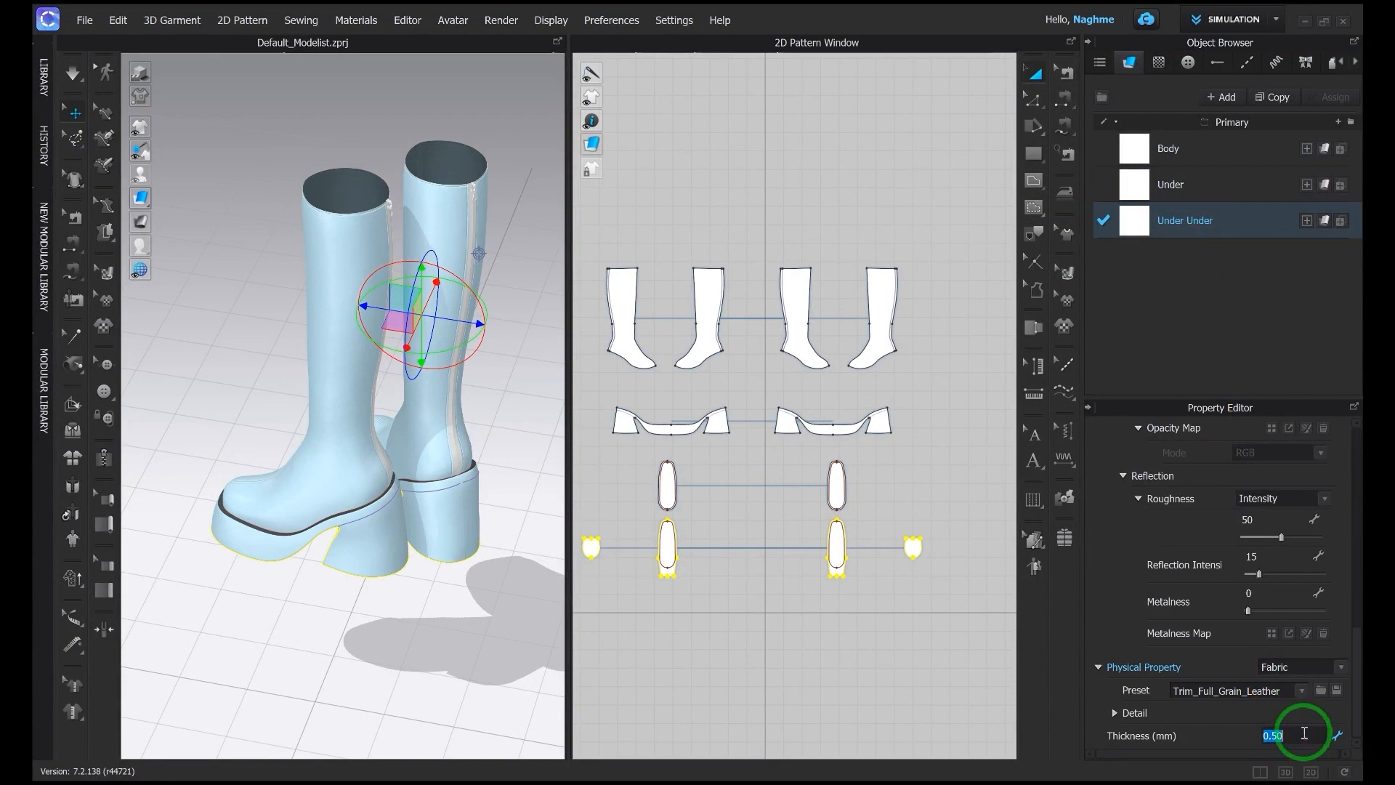
{"action": "right_click_drag", "start_coordinate": [492, 655], "coordinate": [414, 570]}
{"action": "scroll", "coordinate": [414, 569], "scroll_direction": "up", "scroll_amount": 4}
{"action": "left_click", "coordinate": [162, 198]}
{"action": "scroll", "coordinate": [343, 540], "scroll_direction": "up", "scroll_amount": 3}
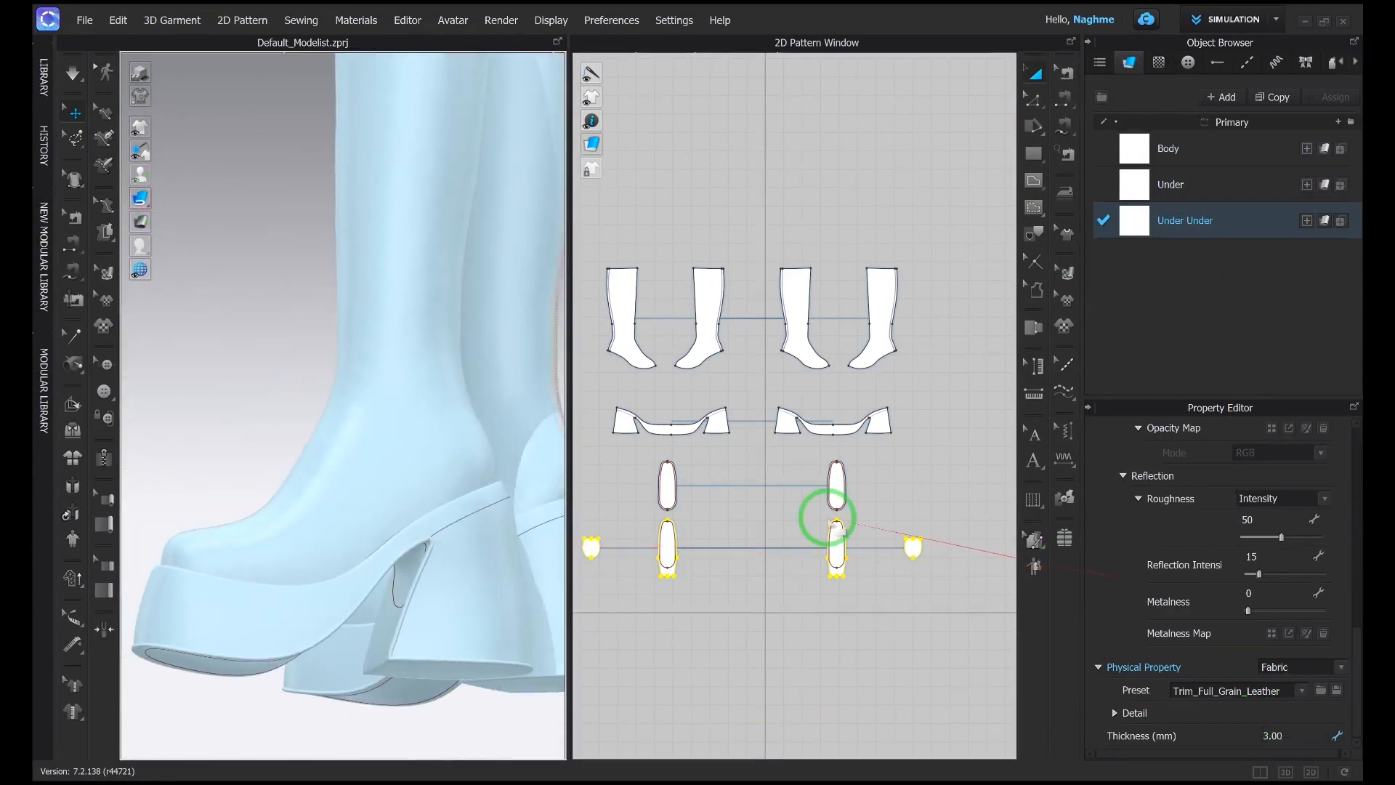
Step: Set the Body fabric's thickness to 3 mm and inspect the boots in 3D
{"action": "left_click", "coordinate": [884, 281]}
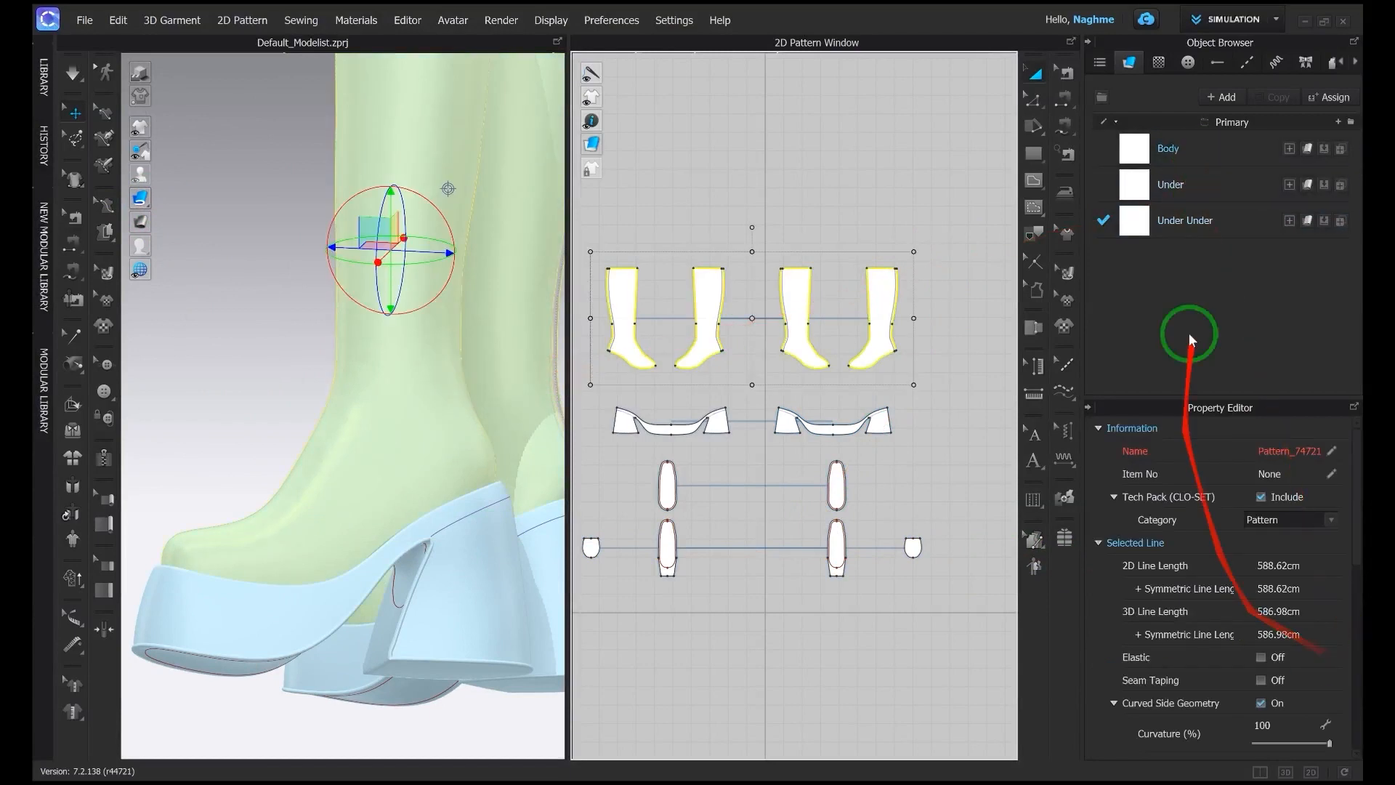
{"action": "left_click", "coordinate": [1180, 150]}
{"action": "scroll", "coordinate": [383, 445], "scroll_direction": "down", "scroll_amount": 3}
{"action": "right_click_drag", "start_coordinate": [381, 446], "coordinate": [473, 520]}
{"action": "middle_click_drag", "start_coordinate": [473, 520], "coordinate": [486, 465]}
{"action": "right_click_drag", "start_coordinate": [485, 464], "coordinate": [438, 431]}
{"action": "scroll", "coordinate": [464, 427], "scroll_direction": "up", "scroll_amount": 3}
{"action": "scroll", "coordinate": [437, 430], "scroll_direction": "down", "scroll_amount": 1}
Step: Open the Colorway Editor for the boots and bring up the asset library
{"action": "left_click", "coordinate": [356, 20]}
{"action": "mouse_move", "coordinate": [408, 20]}
{"action": "left_click", "coordinate": [429, 45]}
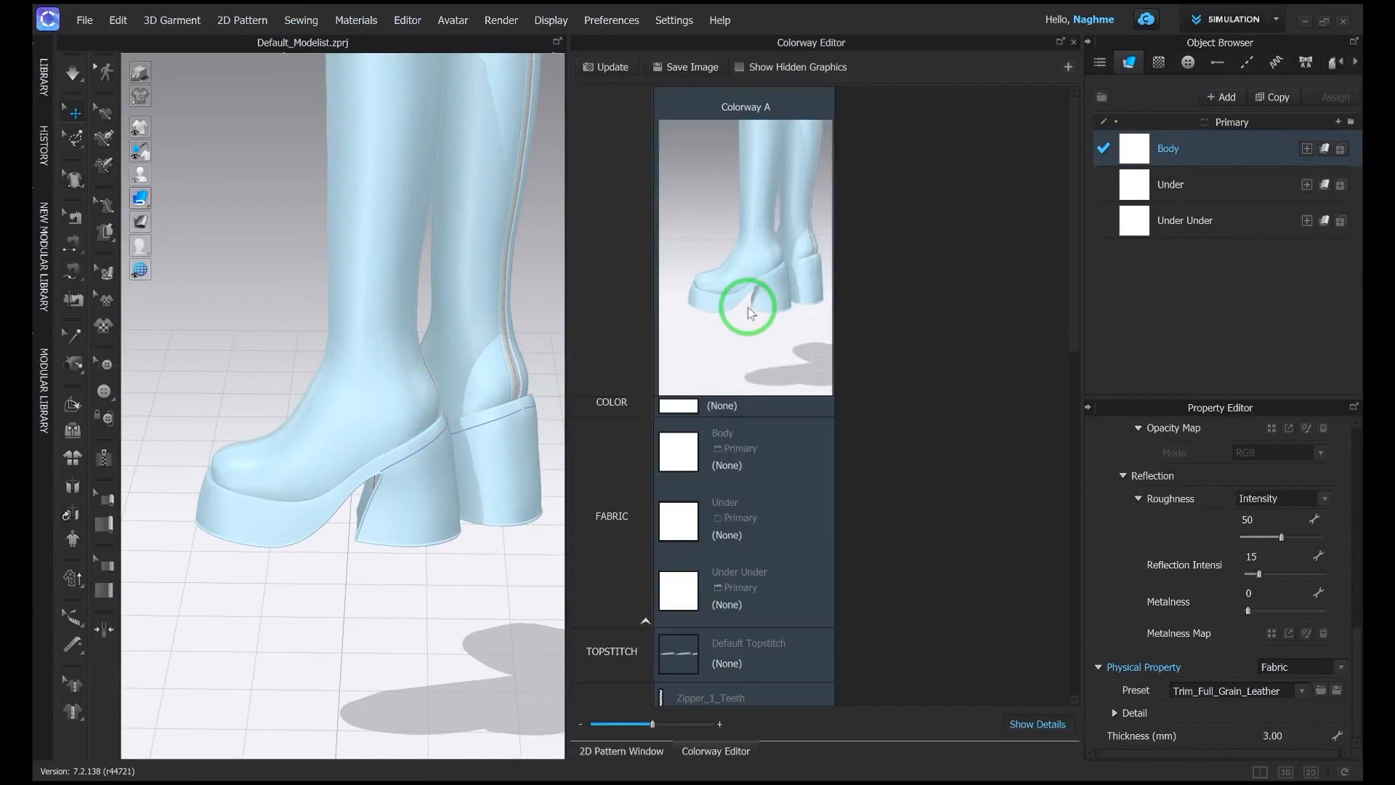
{"action": "left_click", "coordinate": [41, 81]}
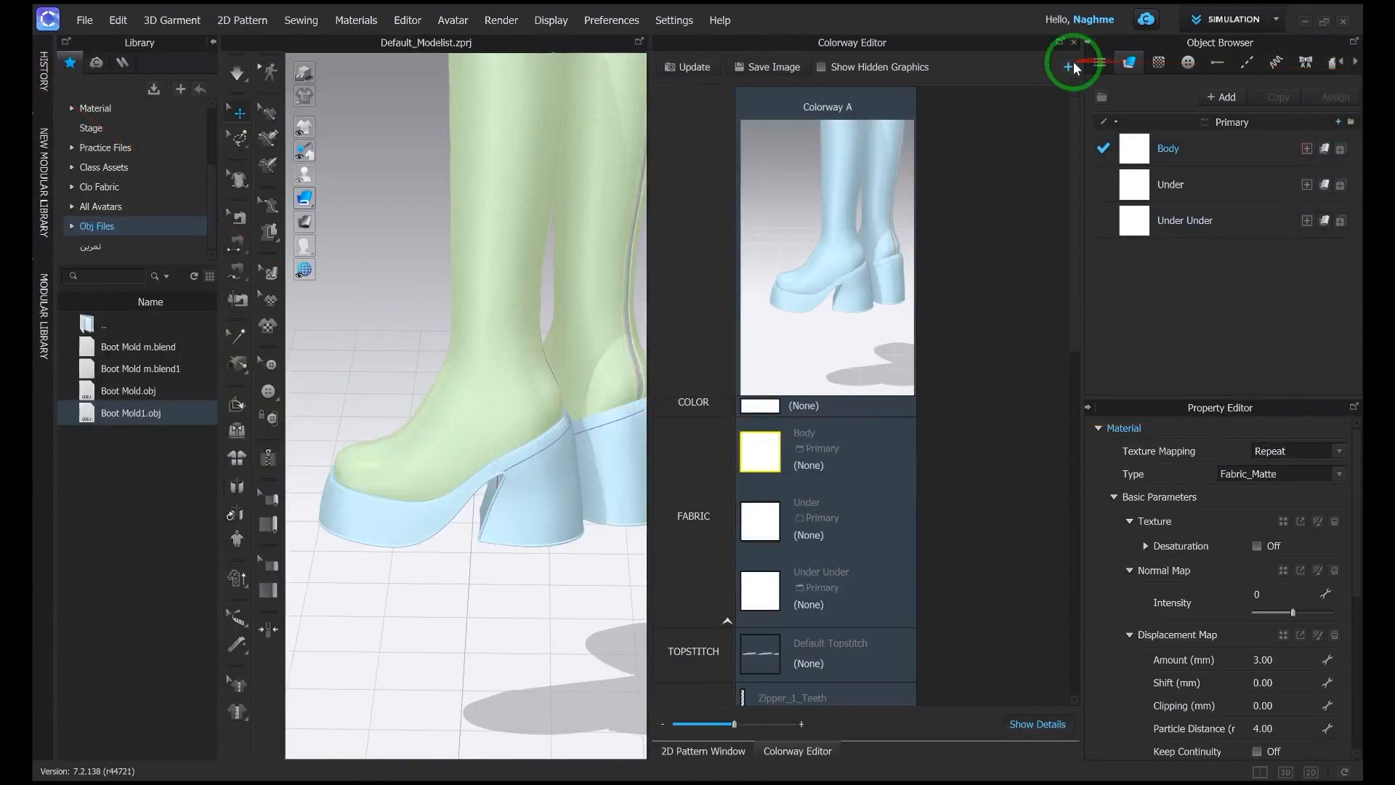
Step: Apply the Leather_008 ambient occlusion image as the Body fabric's texture and Leather_008_Normal.jpg as its normal map
{"action": "left_click", "coordinate": [1099, 69]}
{"action": "left_click", "coordinate": [99, 187]}
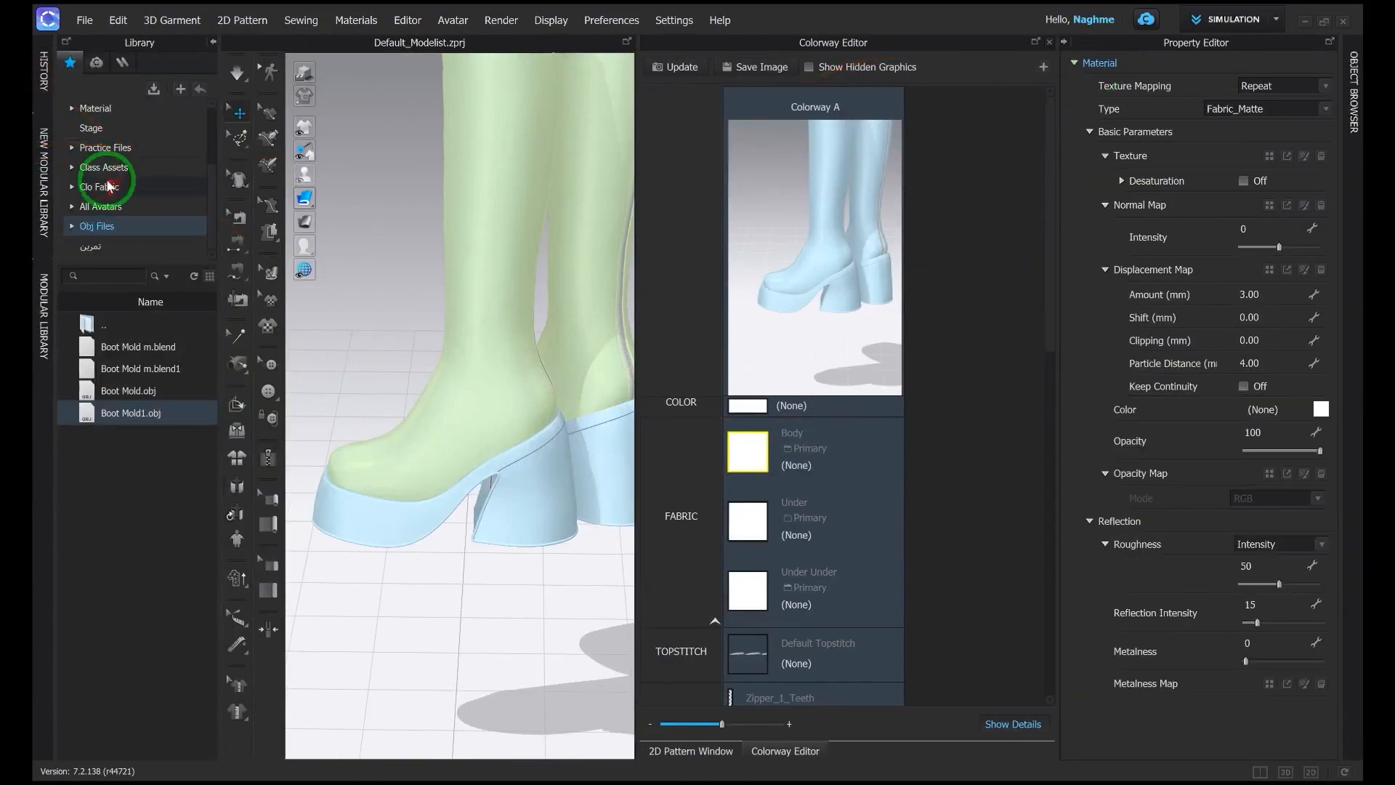
{"action": "scroll", "coordinate": [145, 472], "scroll_direction": "down", "scroll_amount": 5}
{"action": "scroll", "coordinate": [151, 515], "scroll_direction": "down", "scroll_amount": 15}
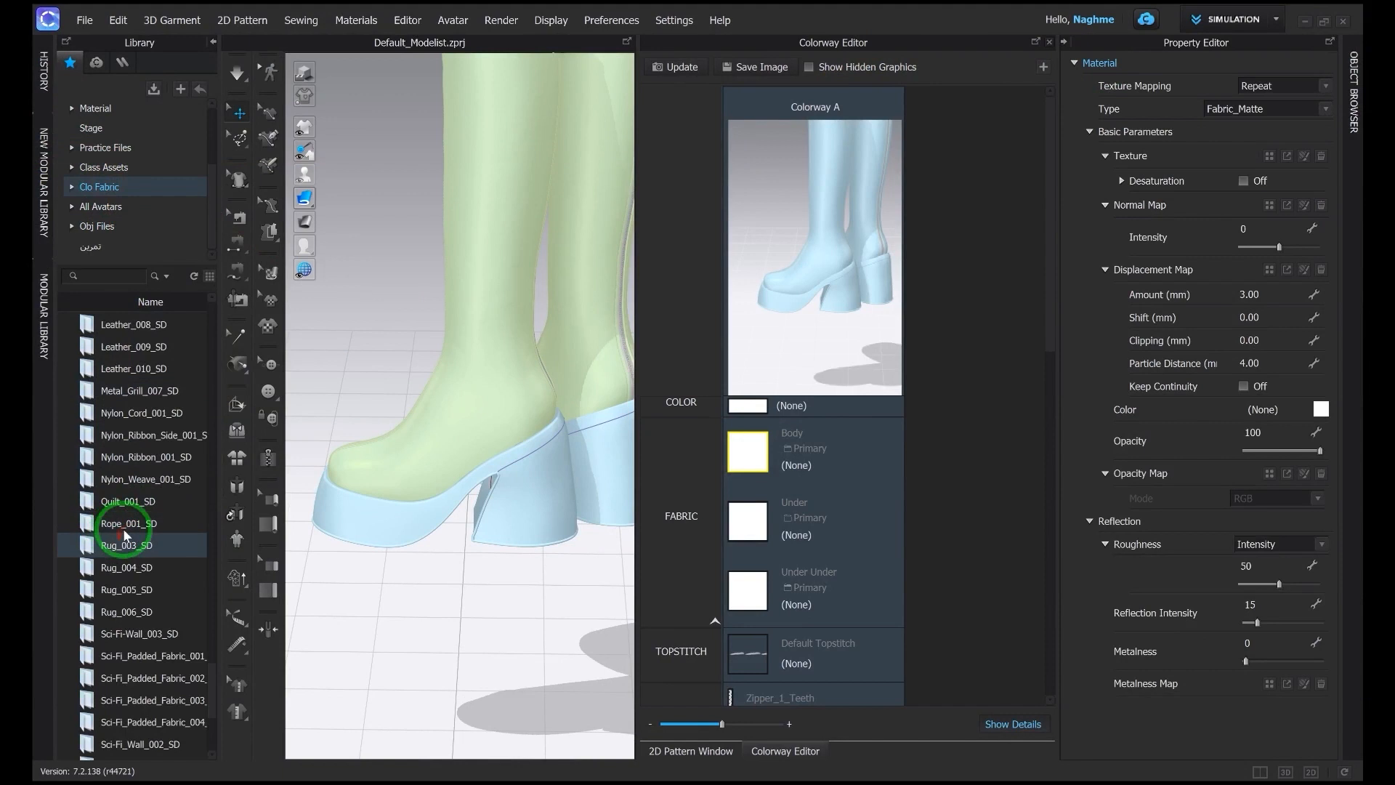
{"action": "scroll", "coordinate": [157, 508], "scroll_direction": "up", "scroll_amount": 3}
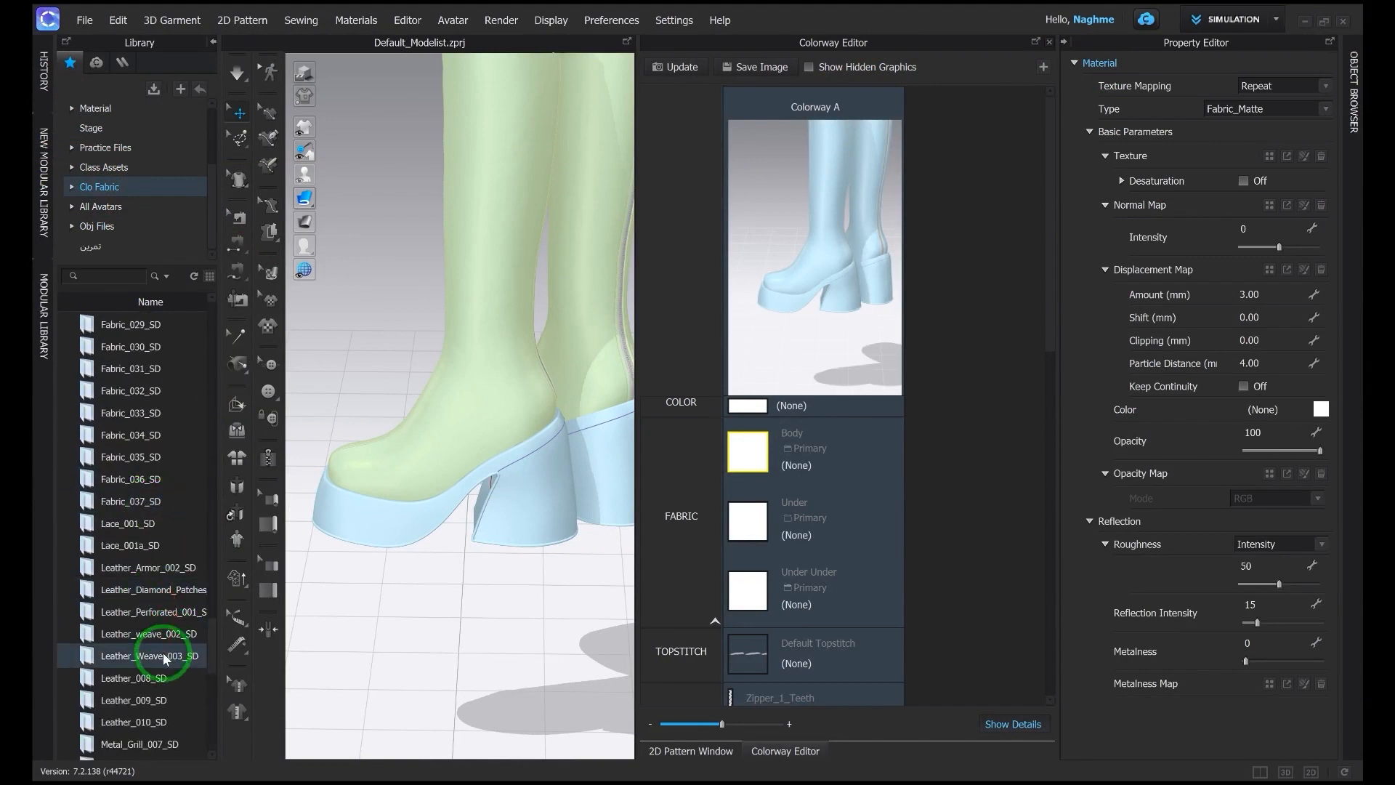
{"action": "double_click", "coordinate": [145, 676]}
{"action": "left_click_drag", "start_coordinate": [146, 348], "coordinate": [1239, 156]}
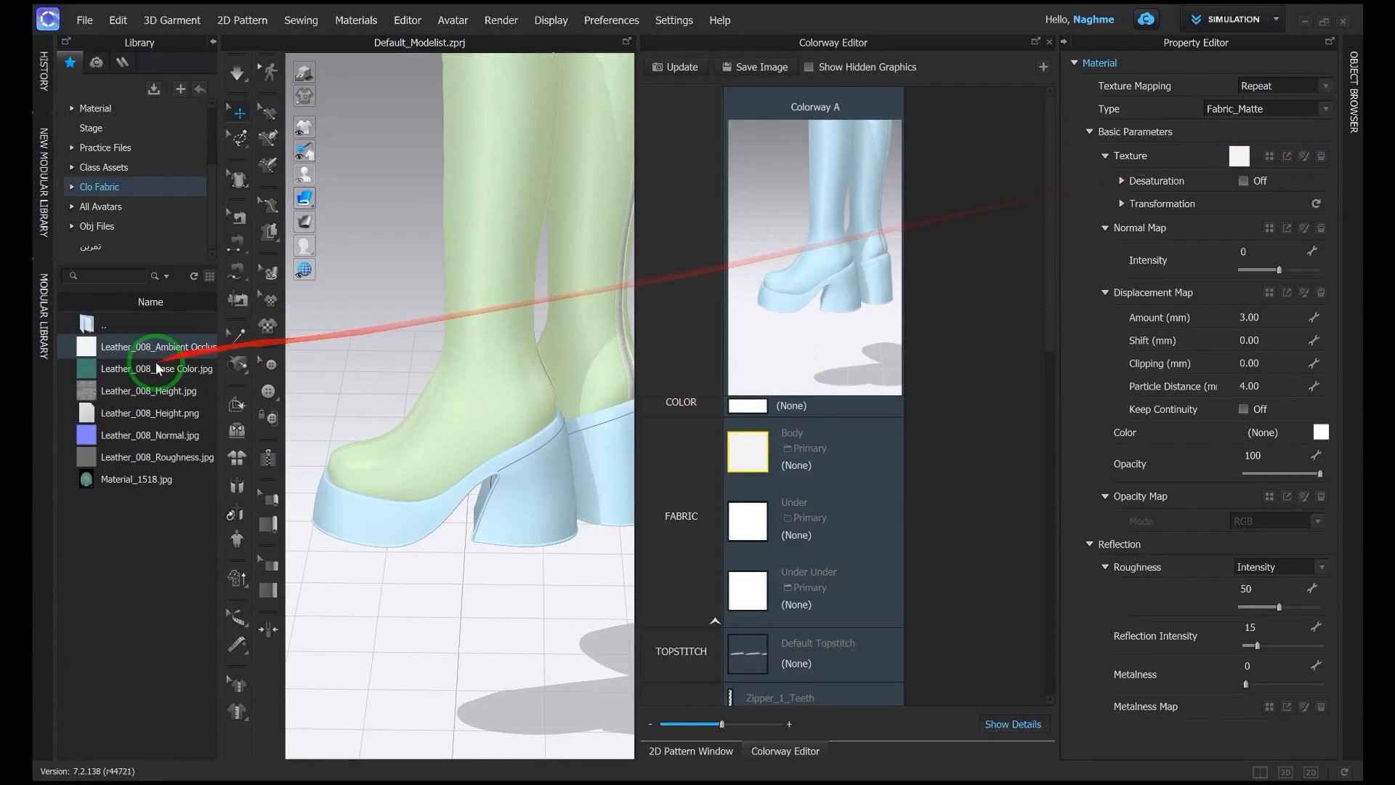
{"action": "left_click", "coordinate": [124, 439]}
{"action": "left_click_drag", "start_coordinate": [122, 440], "coordinate": [1246, 228]}
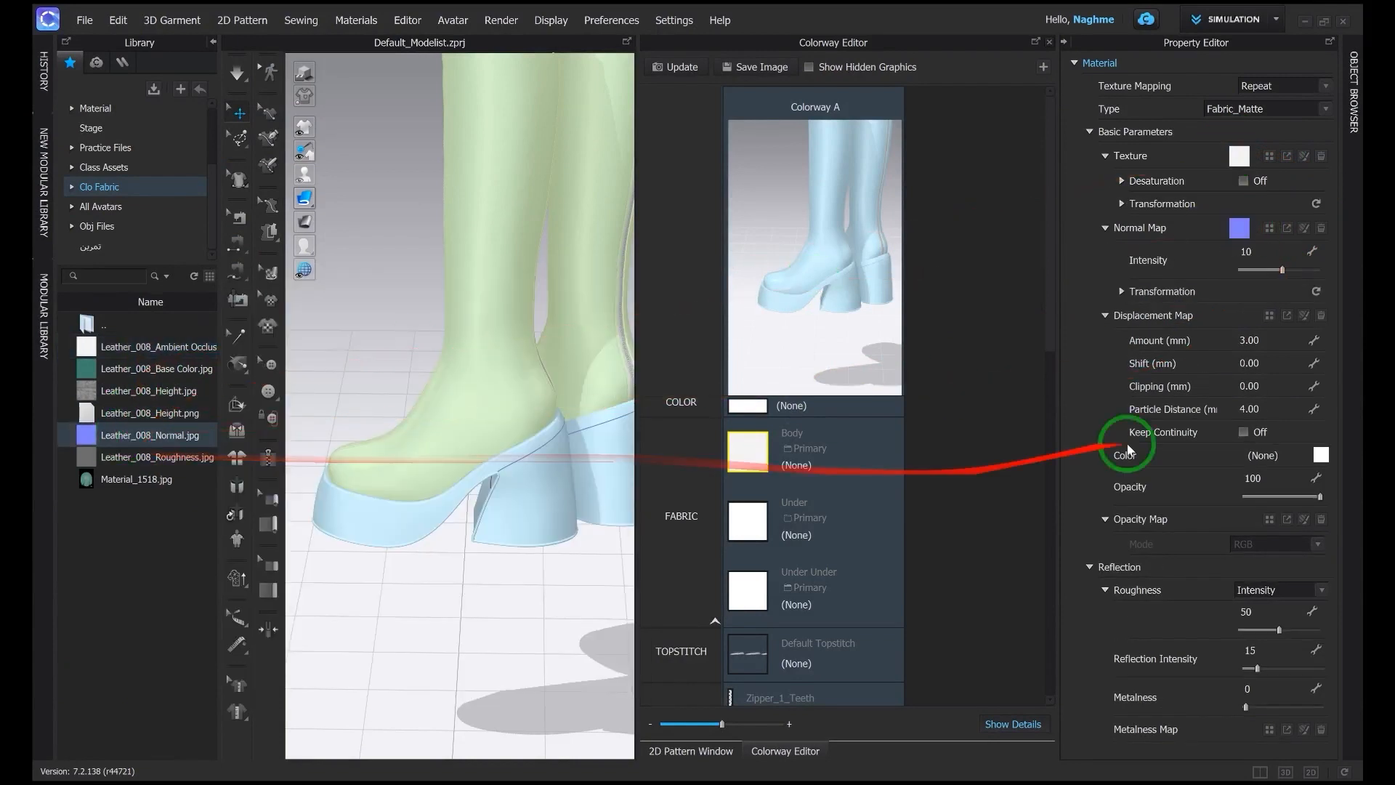
Step: Set the Body fabric's material type to Leather and use Leather_008_Roughness.jpg as its roughness map
{"action": "left_click", "coordinate": [1275, 109]}
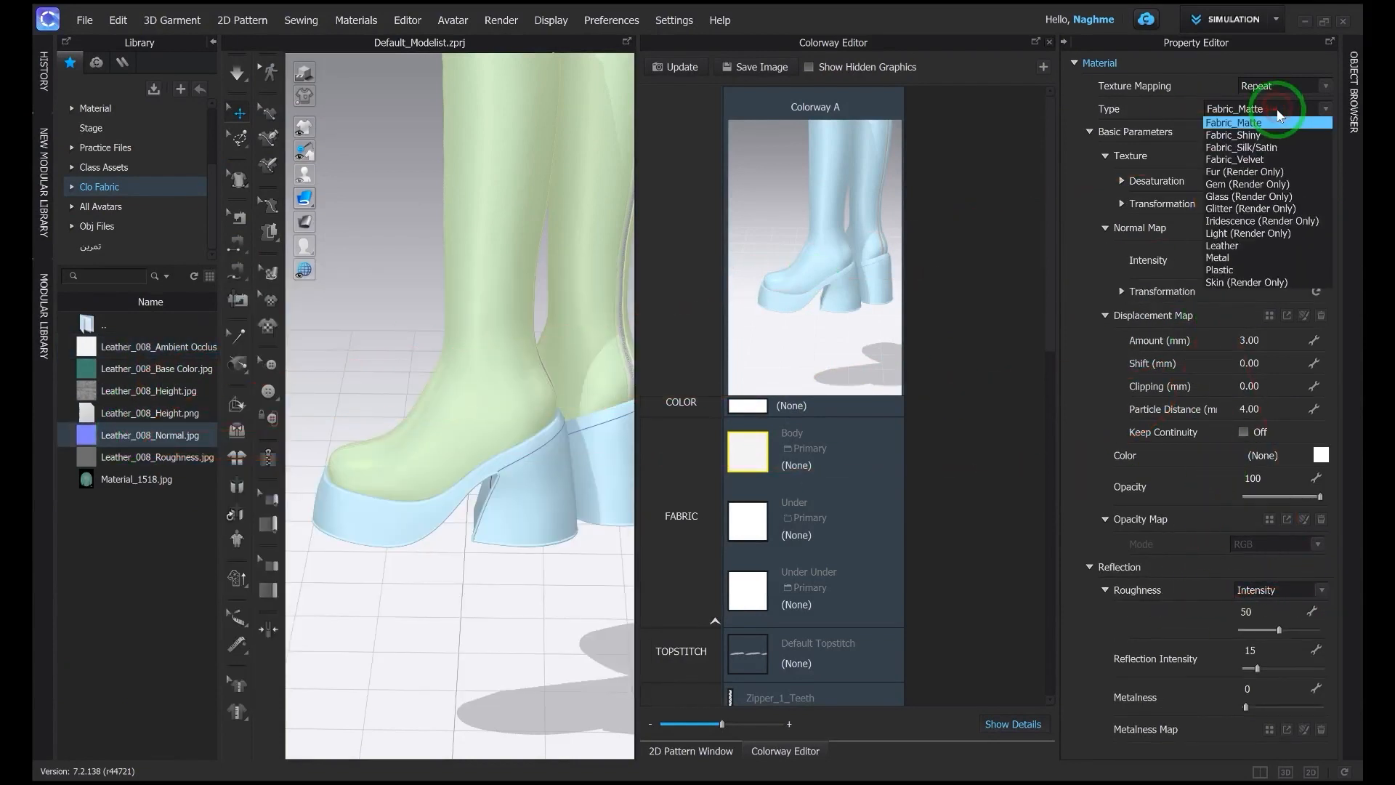
{"action": "left_click", "coordinate": [1235, 251]}
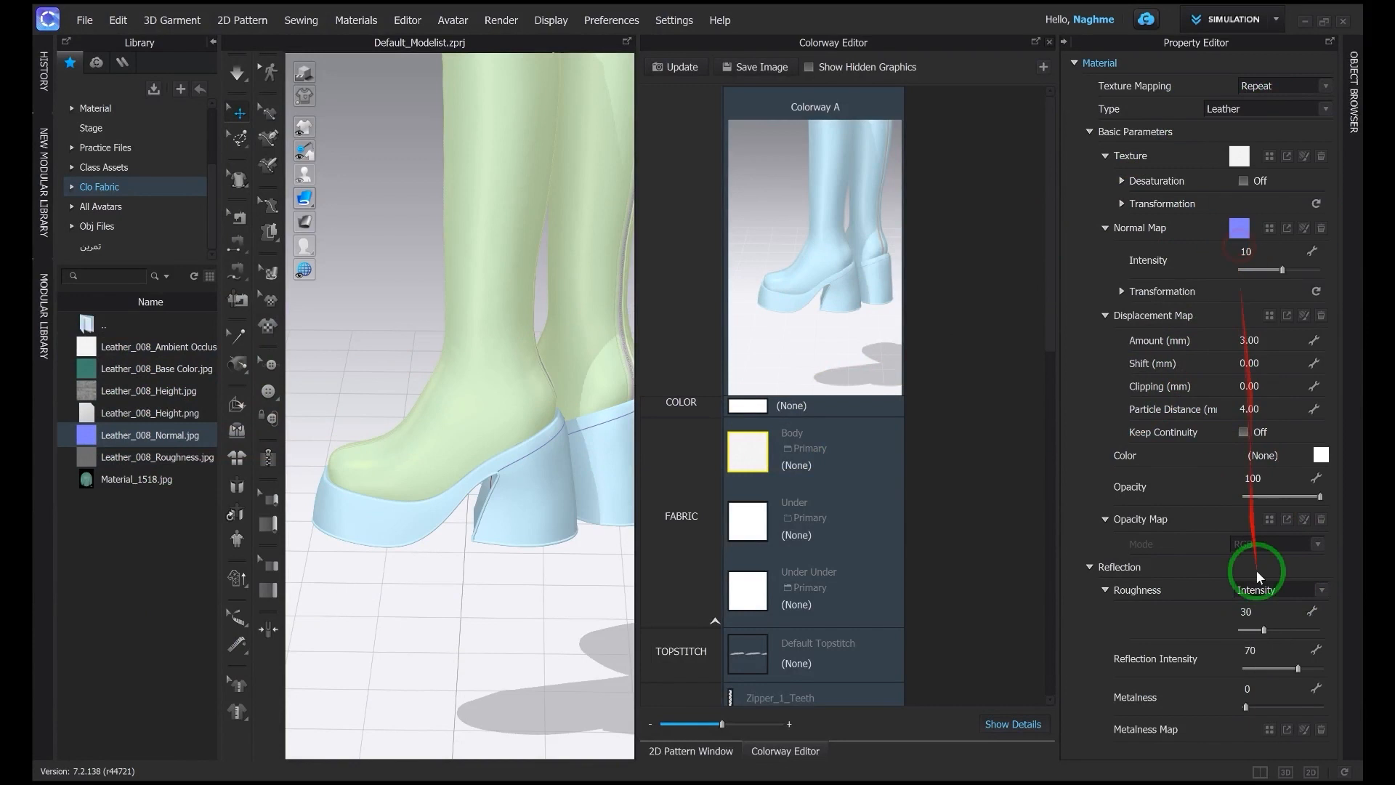
{"action": "left_click", "coordinate": [1322, 589]}
{"action": "left_click", "coordinate": [1271, 609]}
{"action": "left_click_drag", "start_coordinate": [156, 457], "coordinate": [1220, 616]}
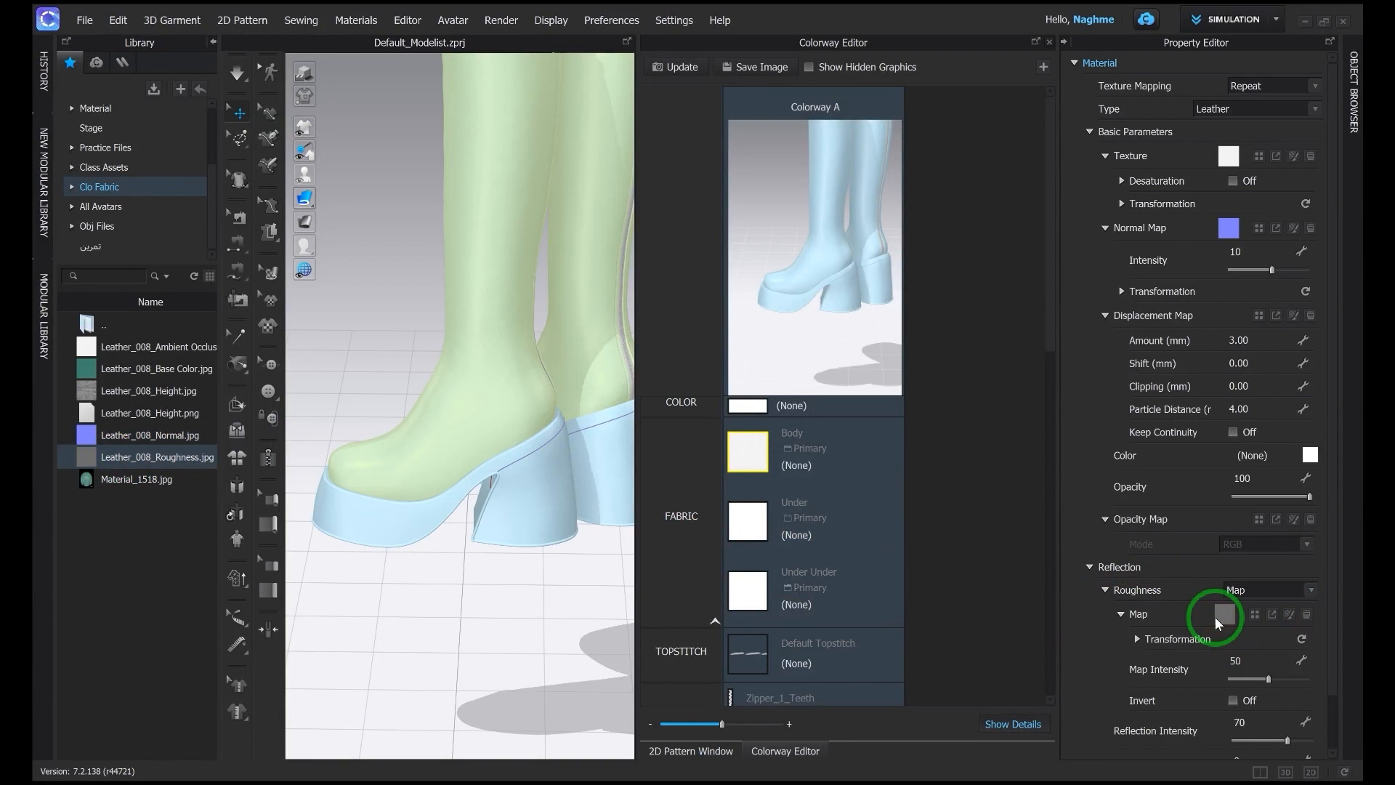
Step: Color the Body fabric warm grey-beige, BCB2AA
{"action": "left_click", "coordinate": [1270, 465]}
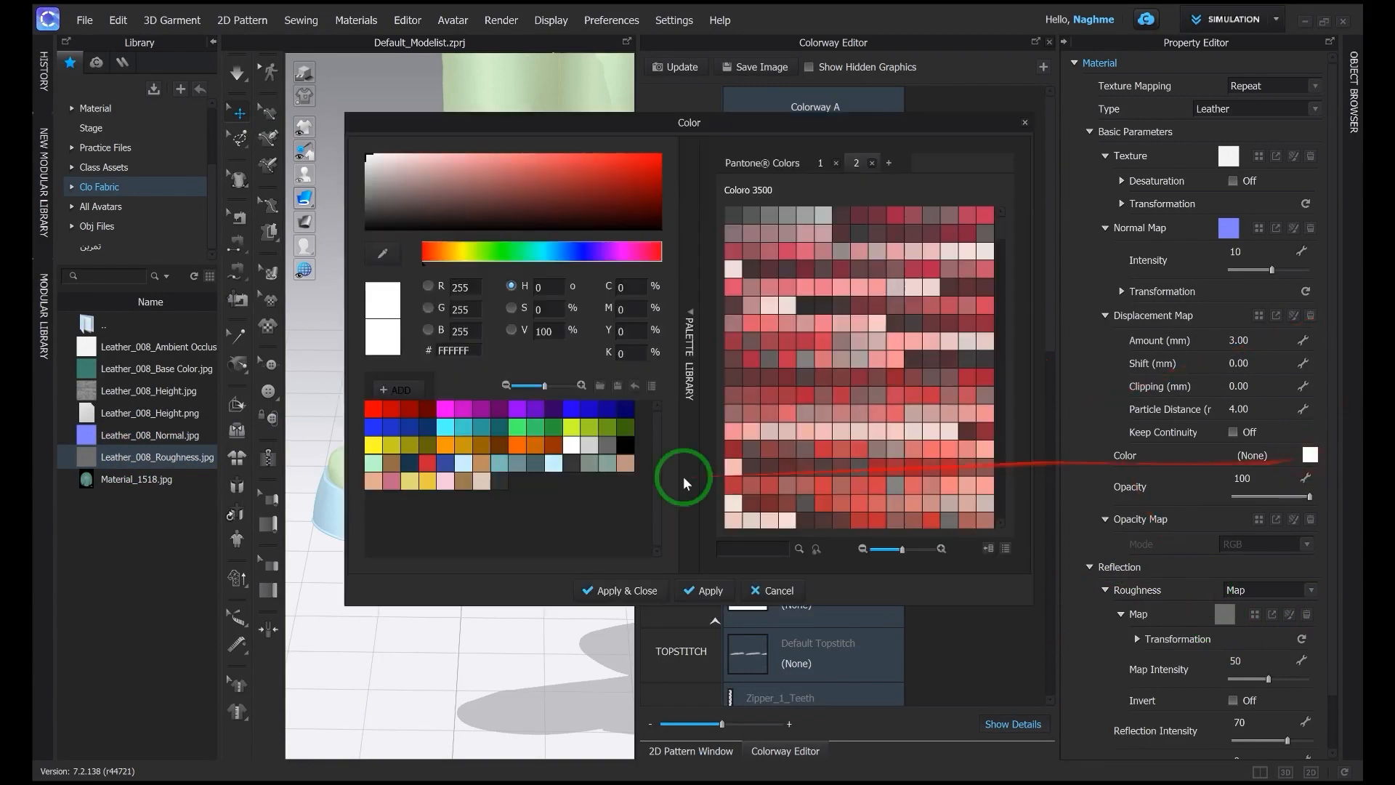
{"action": "left_click", "coordinate": [483, 485]}
{"action": "left_click", "coordinate": [394, 173]}
{"action": "left_click", "coordinate": [650, 590]}
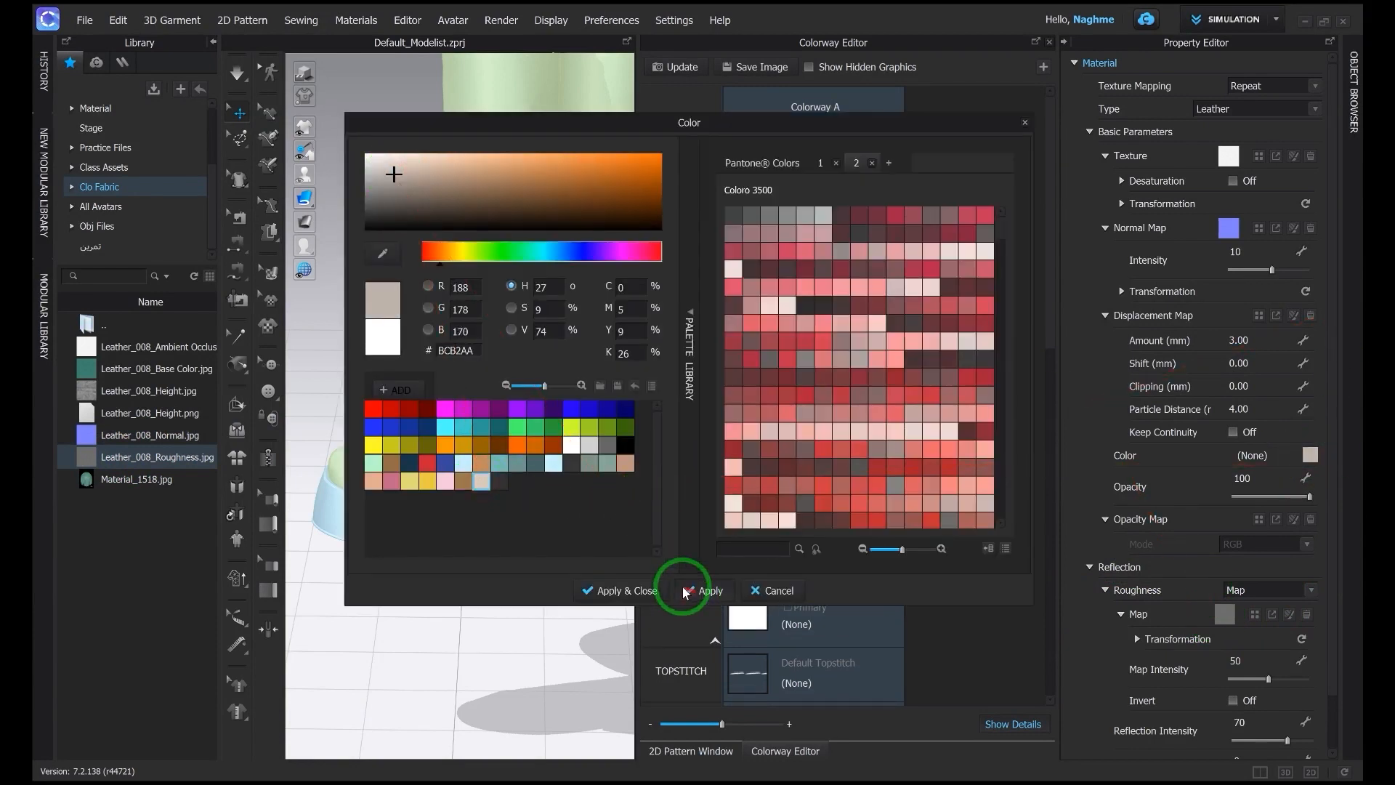
Step: Color the Under fabric dark grey, 363636
{"action": "left_click", "coordinate": [751, 546]}
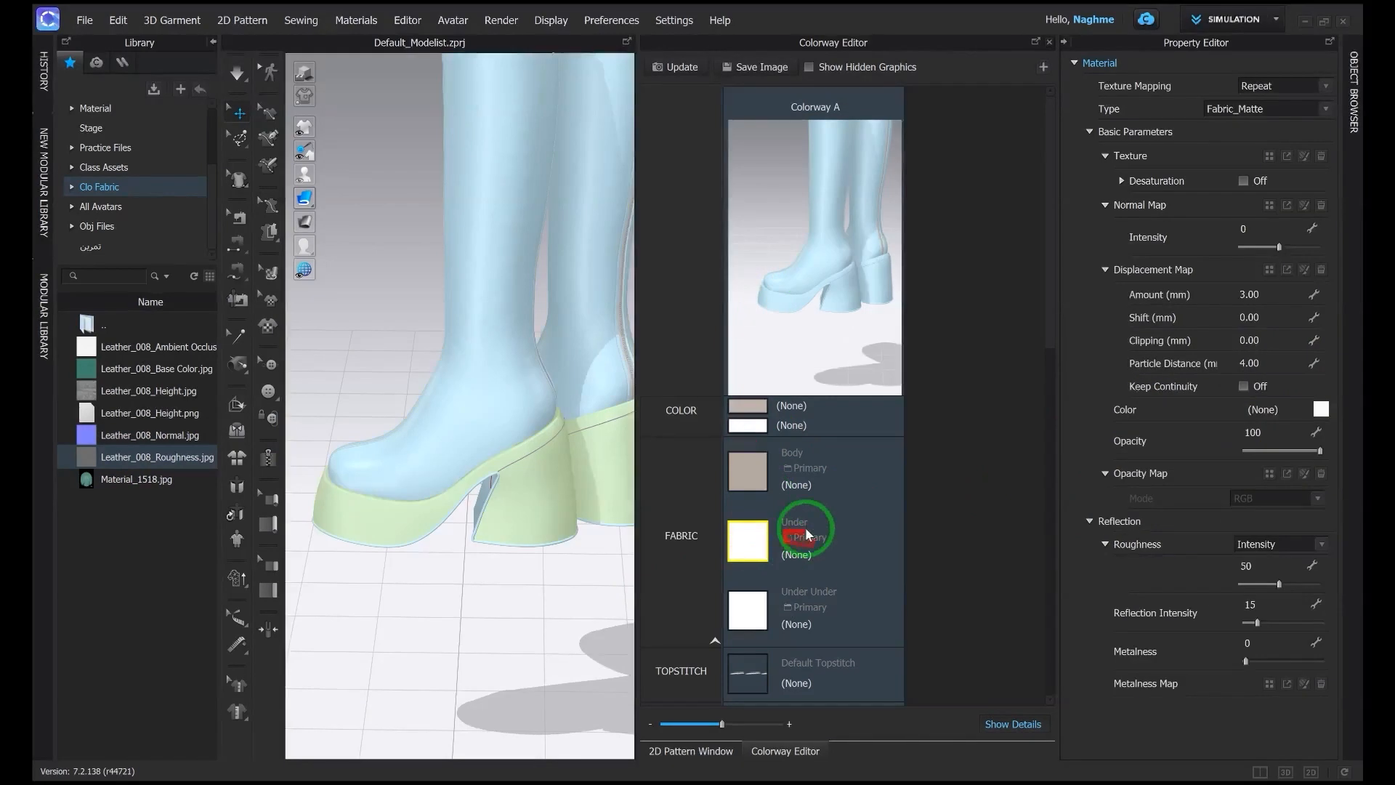
{"action": "left_click", "coordinate": [1321, 408]}
{"action": "left_click", "coordinate": [572, 463]}
{"action": "left_click", "coordinate": [695, 593]}
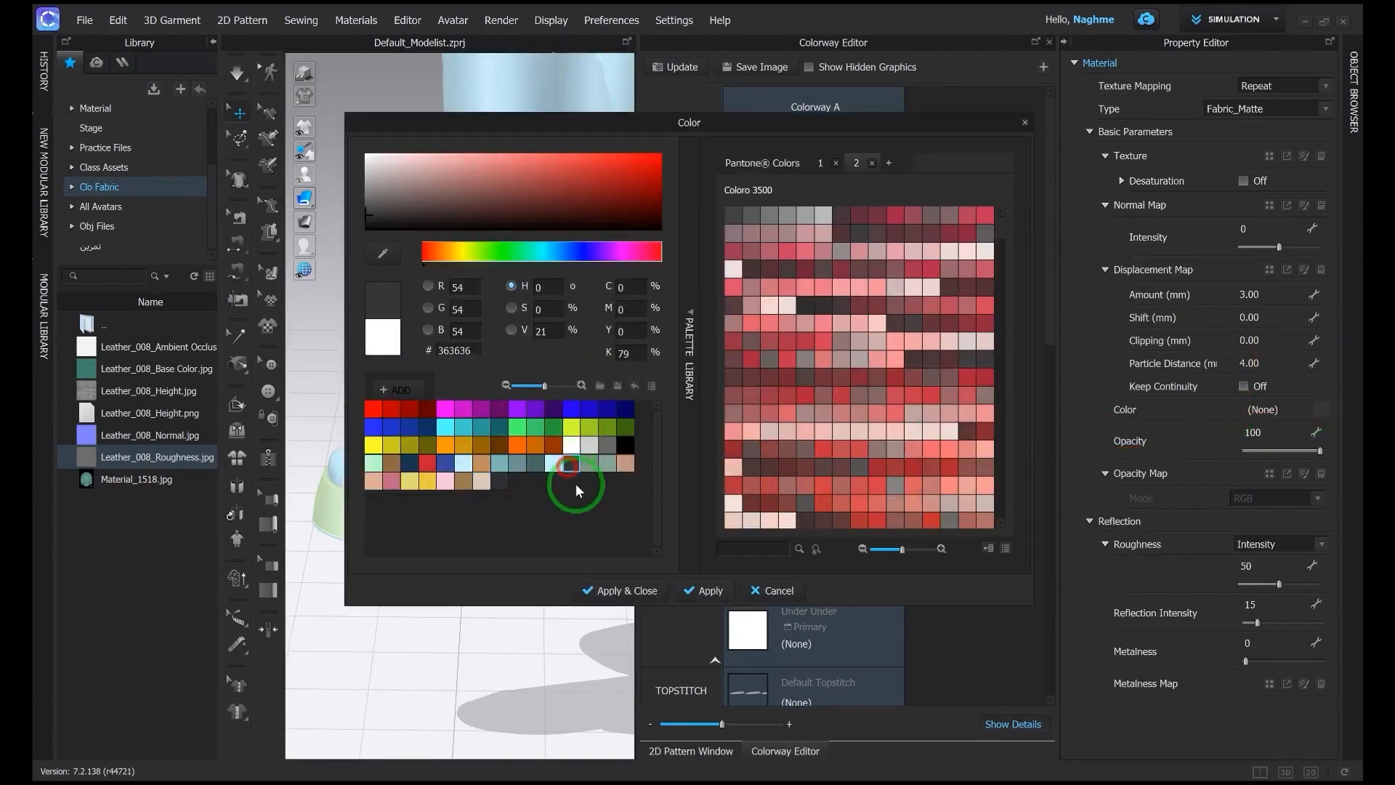
{"action": "left_click", "coordinate": [648, 588]}
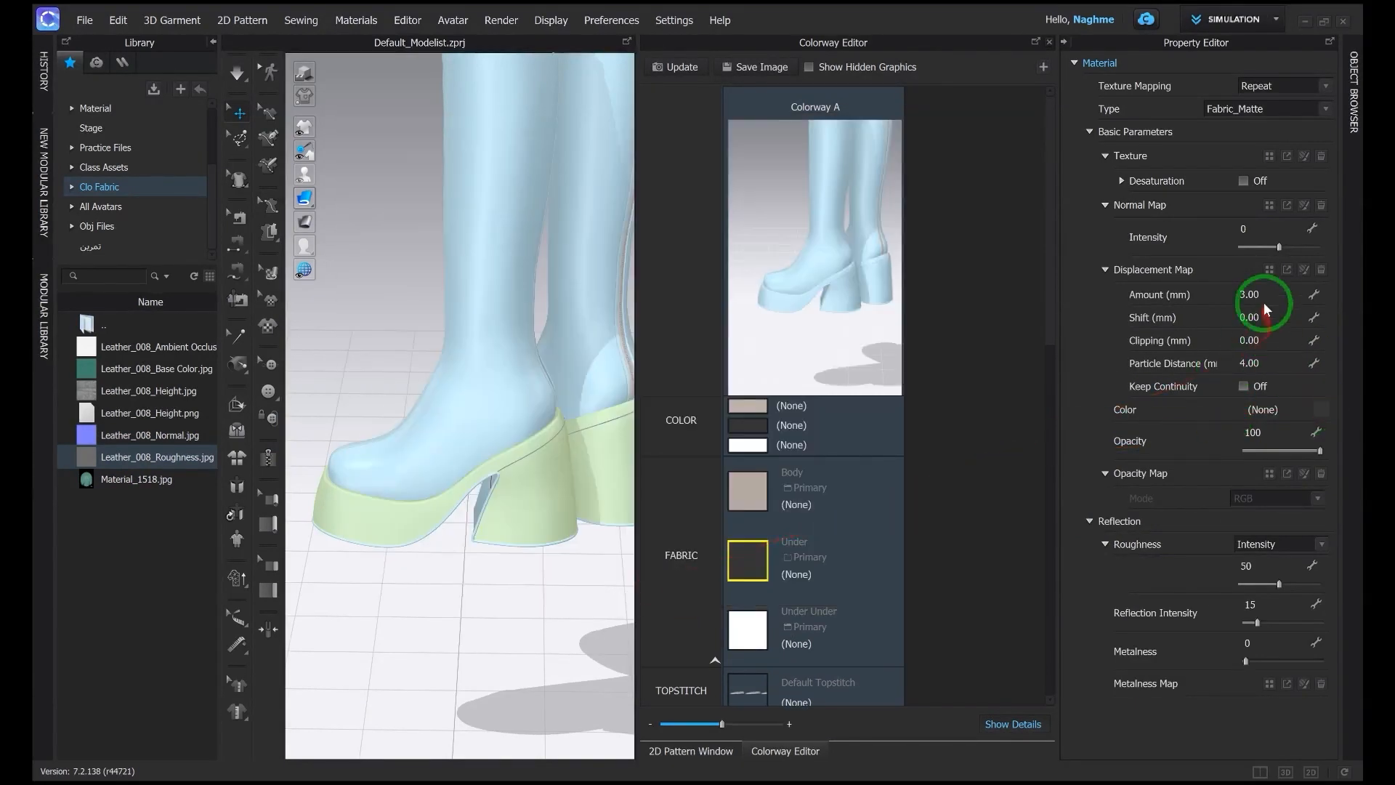
Step: Set the Under fabric's material type to Leather and use Leather_008_Roughness.jpg as its roughness map
{"action": "left_click", "coordinate": [1235, 109]}
{"action": "left_click", "coordinate": [1208, 180]}
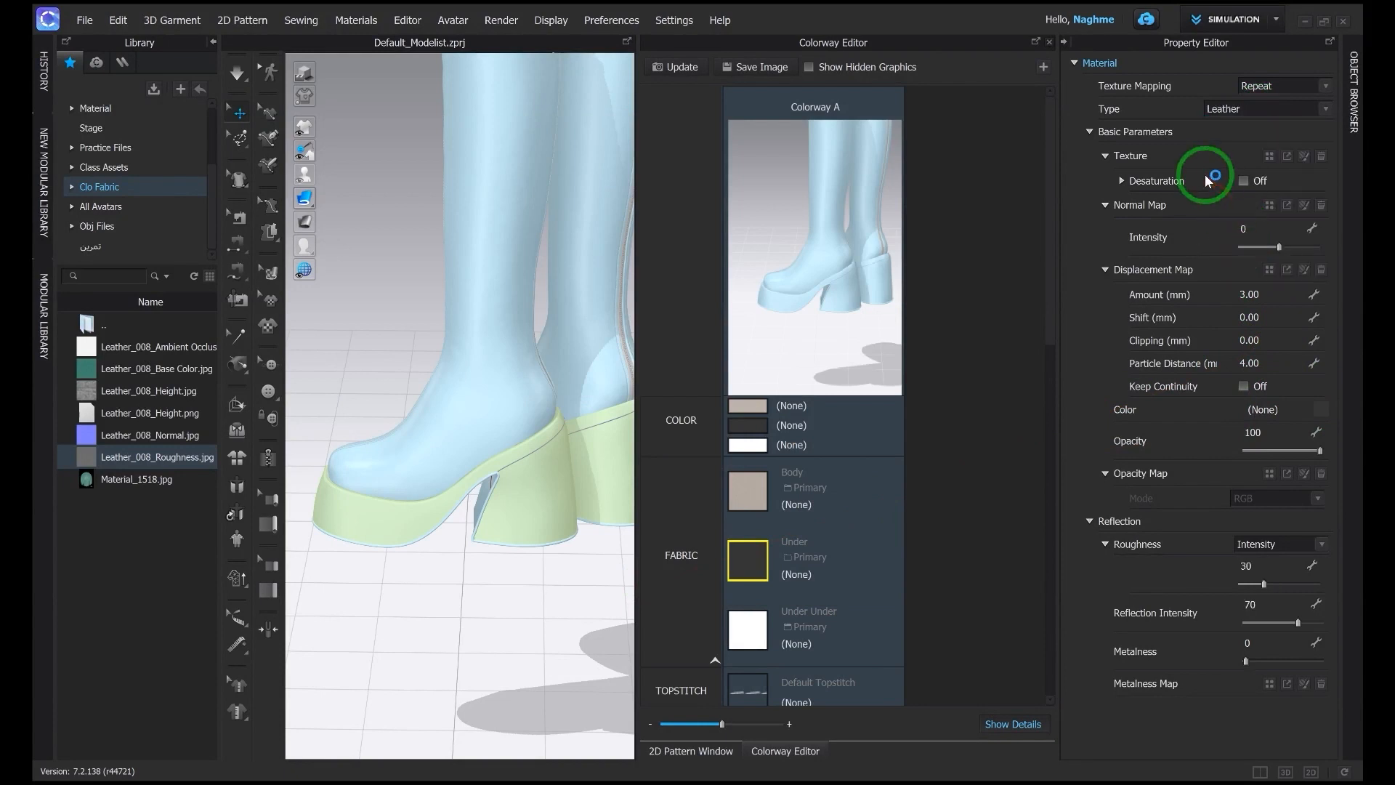
{"action": "left_click", "coordinate": [1276, 544]}
{"action": "left_click", "coordinate": [1268, 564]}
{"action": "left_click_drag", "start_coordinate": [86, 457], "coordinate": [1234, 569]}
Step: Make the Under Under fabric a Plastic material with roughness intensity 0 and reflection intensity 70
{"action": "left_click", "coordinate": [761, 629]}
{"action": "left_click", "coordinate": [1324, 109]}
{"action": "left_click", "coordinate": [1226, 270]}
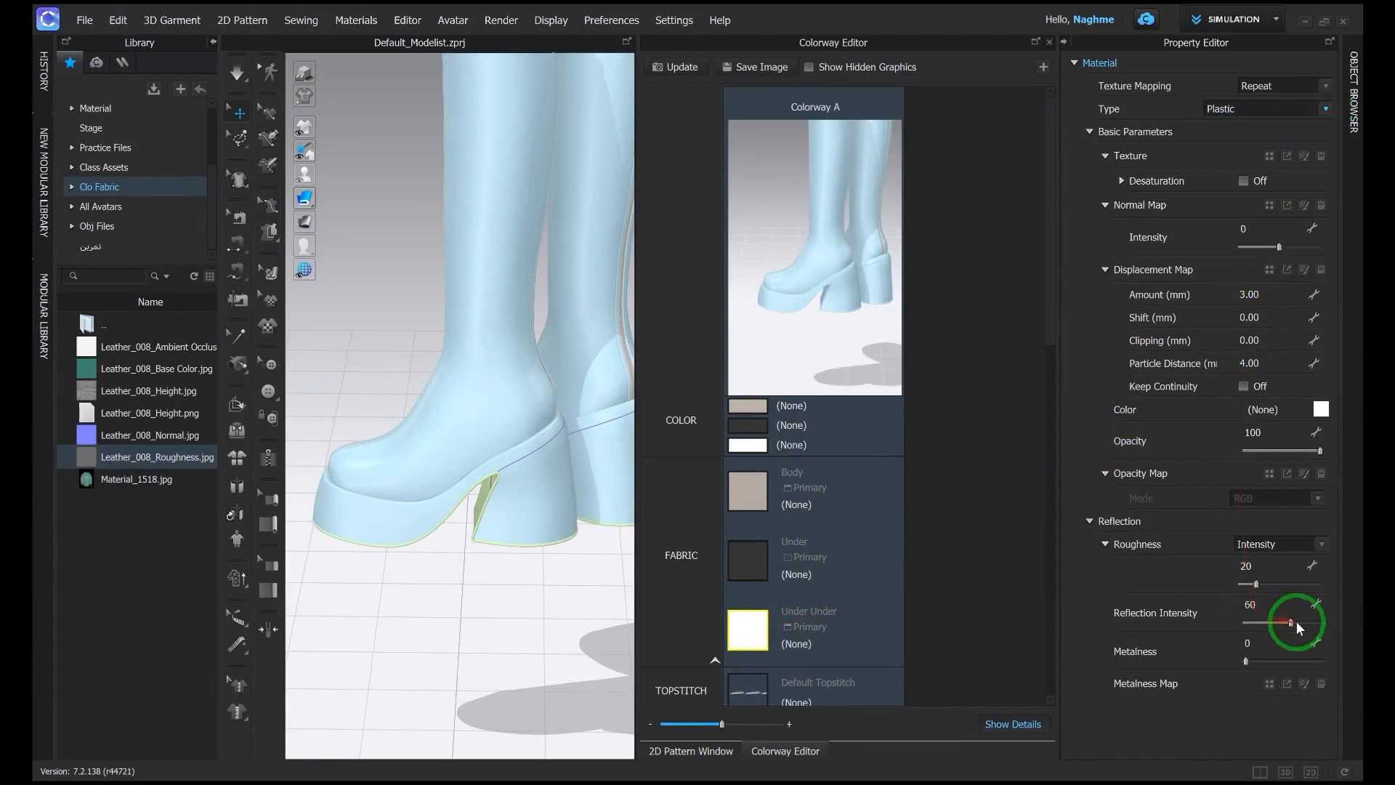
{"action": "left_click_drag", "start_coordinate": [1257, 587], "coordinate": [1222, 589]}
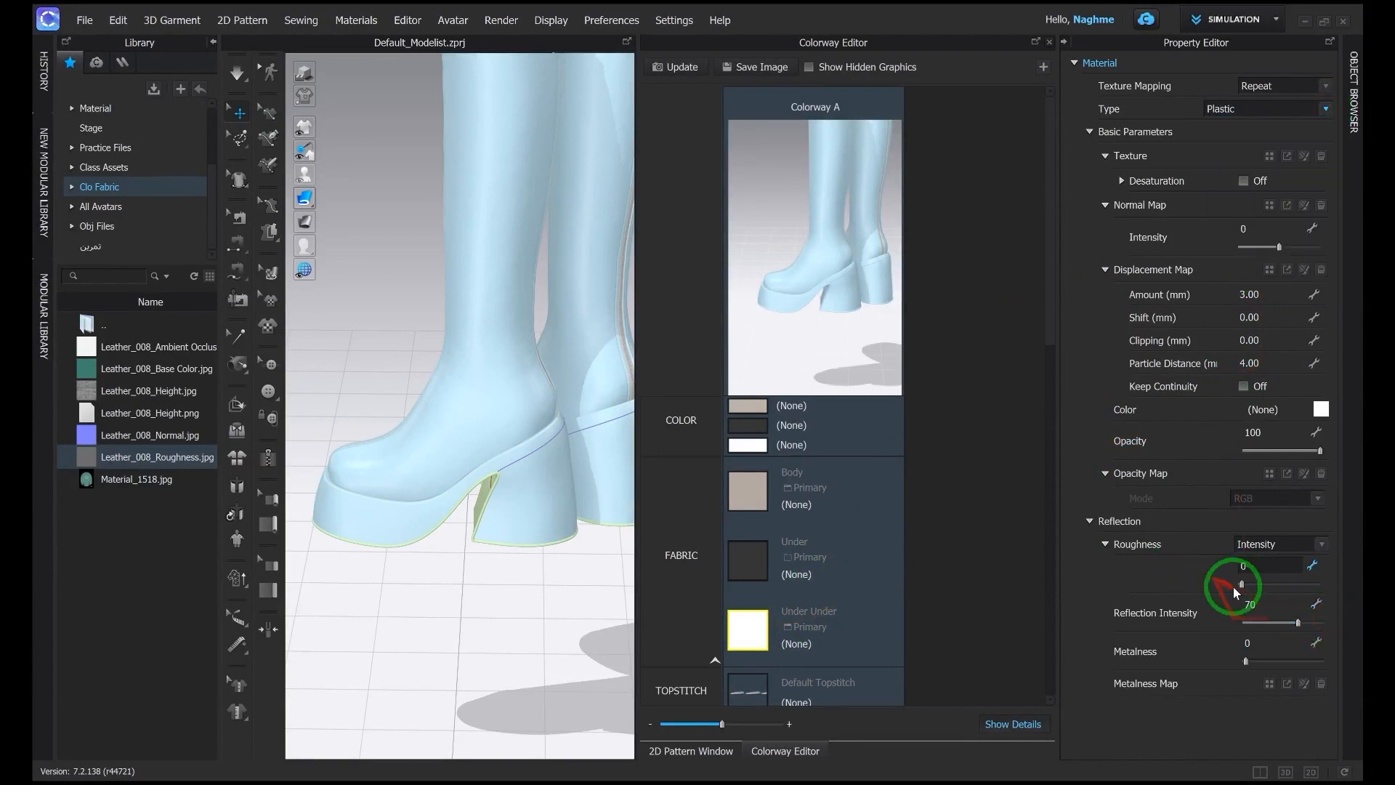
{"action": "scroll", "coordinate": [778, 570], "scroll_direction": "down", "scroll_amount": 2}
Step: Color the Under Under fabric with the same dark grey swatch as the Under fabric
{"action": "left_click", "coordinate": [1321, 414]}
{"action": "left_click", "coordinate": [571, 467]}
{"action": "left_click", "coordinate": [678, 600]}
Step: Color the Default Topstitch with a dark swatch from the saved palette
{"action": "scroll", "coordinate": [813, 378], "scroll_direction": "down", "scroll_amount": 1}
{"action": "left_click", "coordinate": [756, 446]}
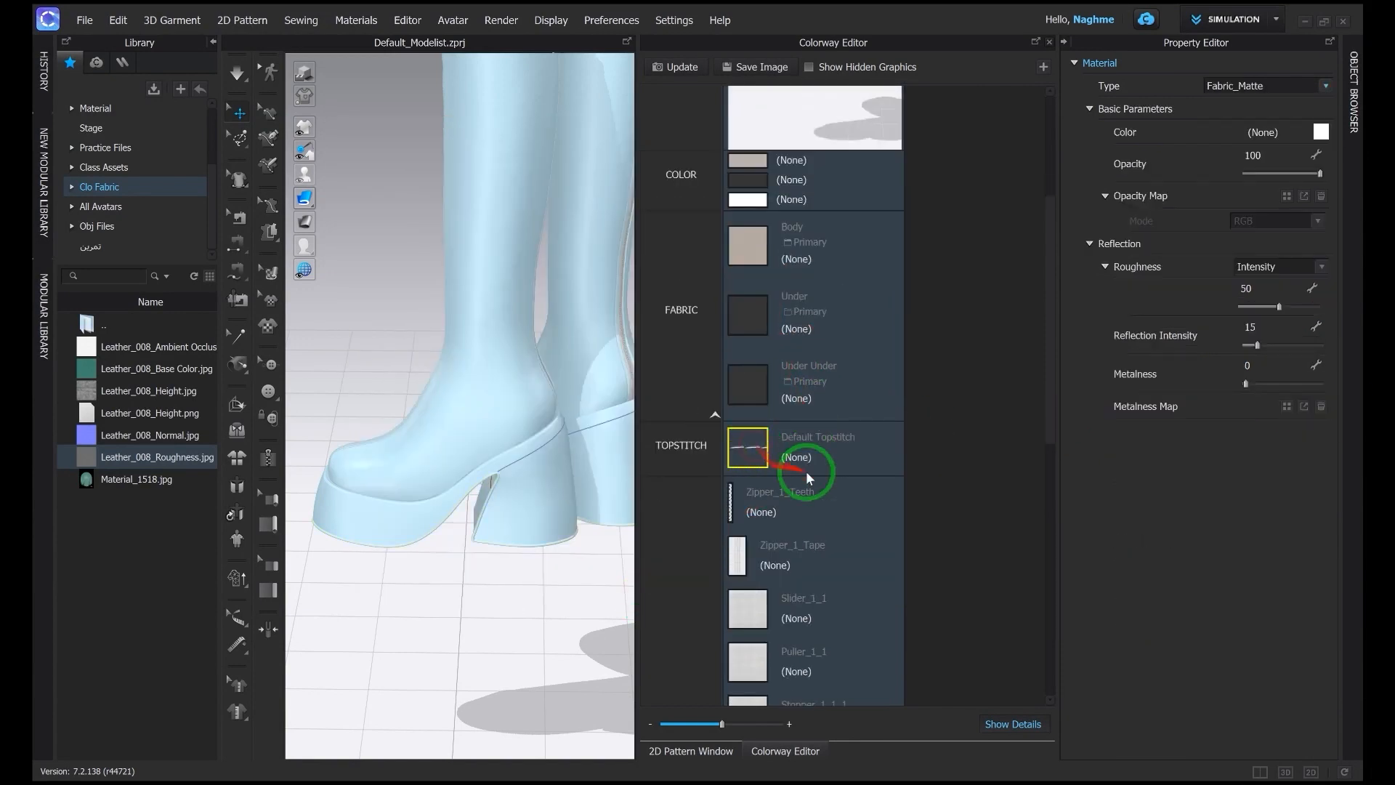
{"action": "left_click", "coordinate": [1319, 135]}
{"action": "left_click", "coordinate": [498, 492]}
{"action": "left_click", "coordinate": [639, 517]}
{"action": "left_click", "coordinate": [654, 586]}
Step: Set the material type of both zippers' teeth to Metal
{"action": "scroll", "coordinate": [799, 494], "scroll_direction": "down", "scroll_amount": 1}
{"action": "left_click", "coordinate": [738, 460]}
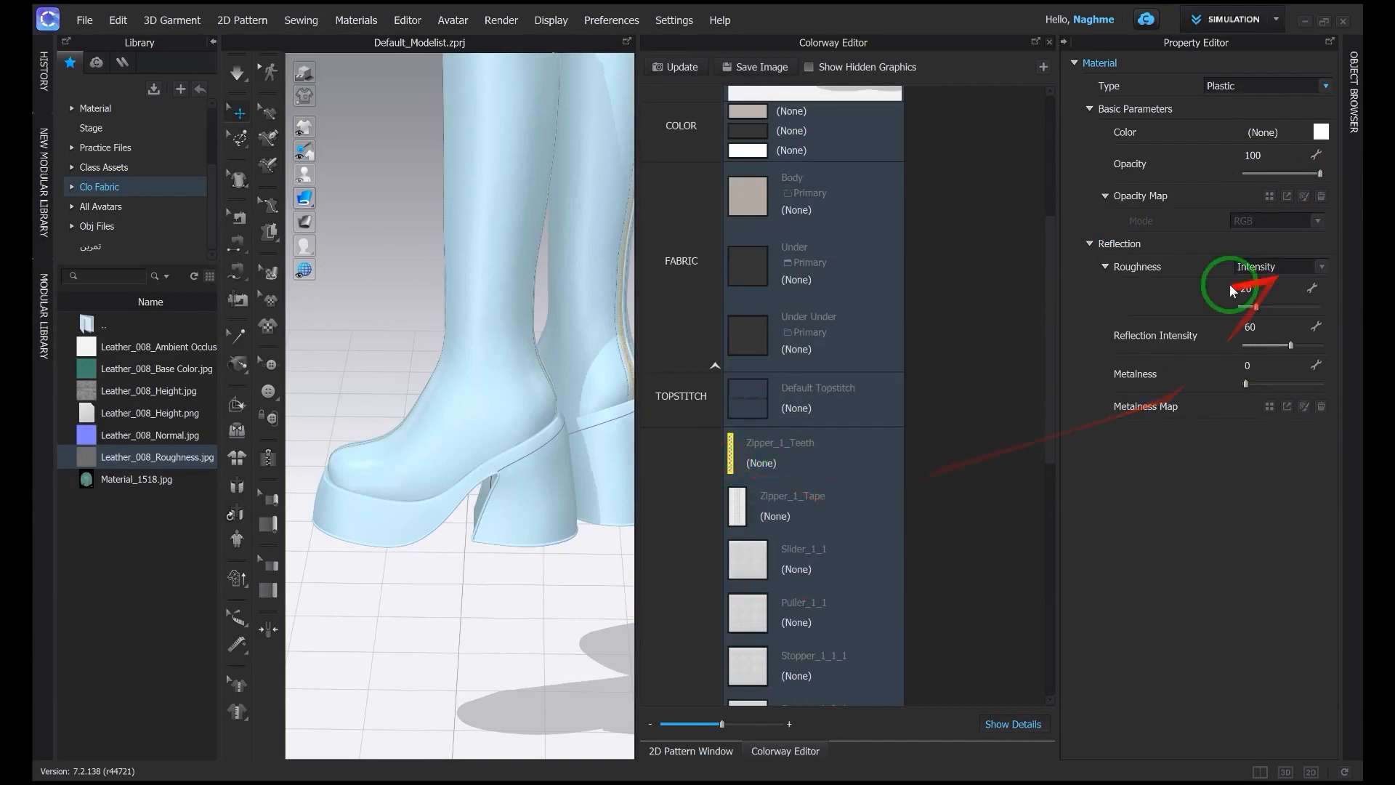
{"action": "scroll", "coordinate": [803, 486], "scroll_direction": "down", "scroll_amount": 3}
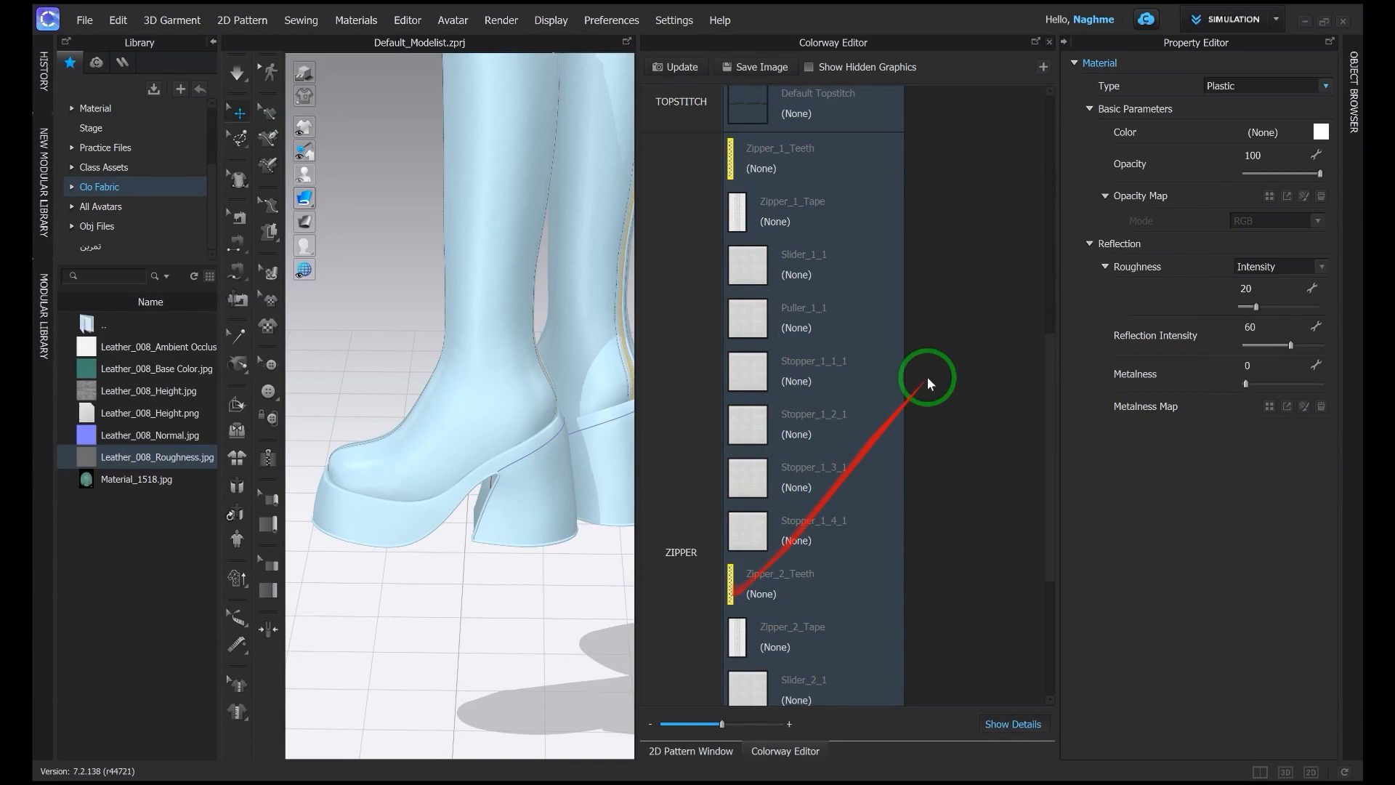
{"action": "left_click", "coordinate": [1315, 90]}
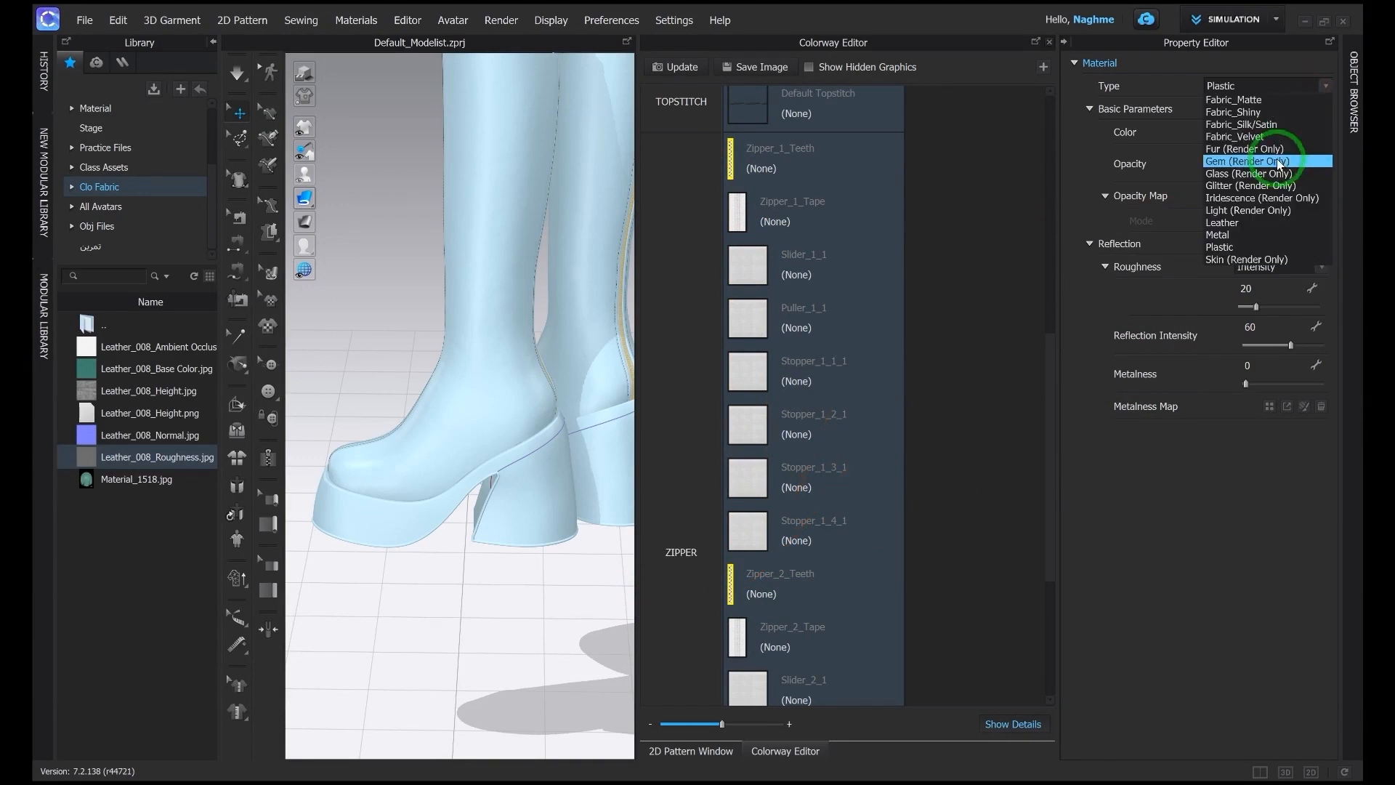
{"action": "left_click", "coordinate": [1259, 236]}
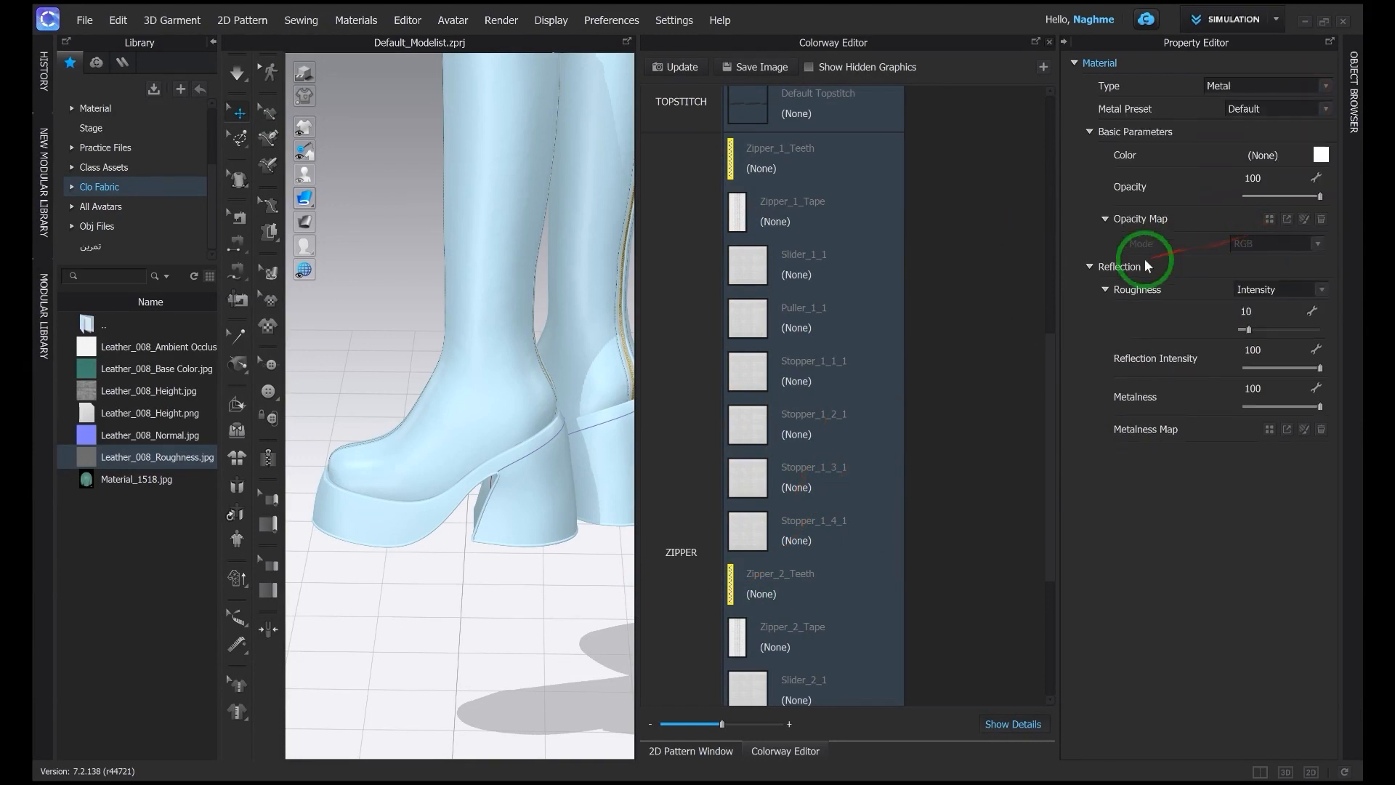
Step: Color both zipper tapes with the dark grey swatch used on the Under fabric, keeping the Fabric_Matte type
{"action": "left_click", "coordinate": [738, 630]}
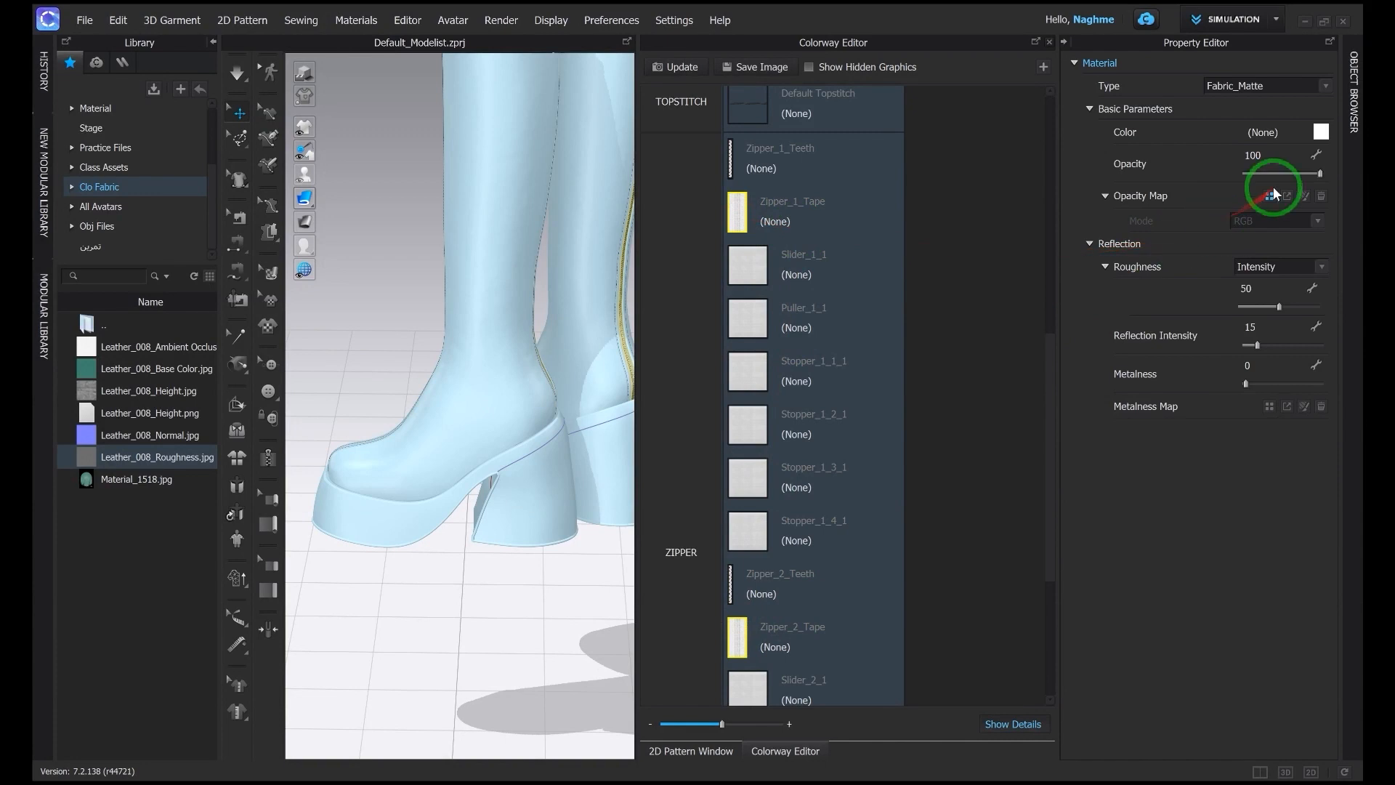
{"action": "left_click", "coordinate": [1318, 86]}
{"action": "left_click", "coordinate": [1316, 87]}
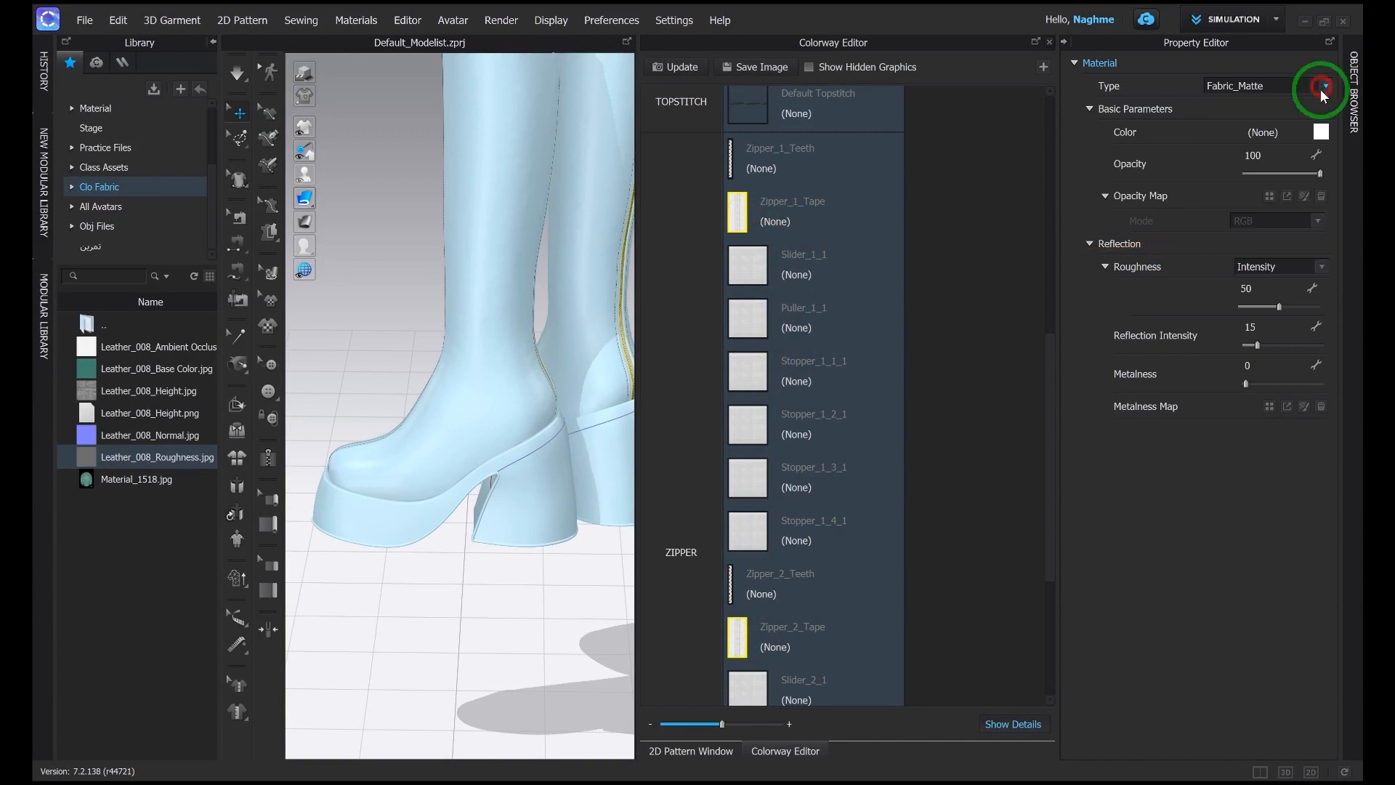
{"action": "left_click", "coordinate": [1320, 131]}
{"action": "left_click", "coordinate": [573, 465]}
{"action": "left_click", "coordinate": [629, 591]}
{"action": "left_click", "coordinate": [748, 266]}
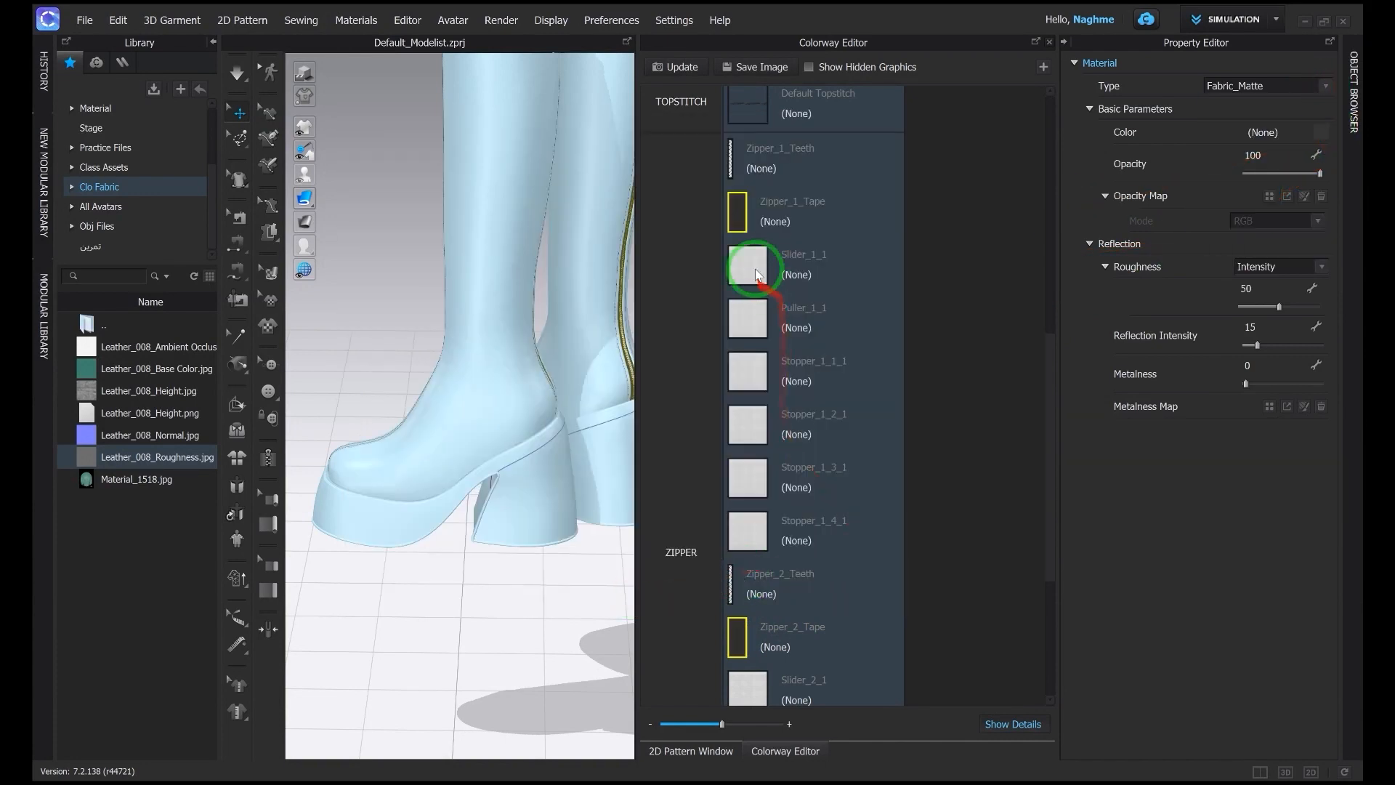
{"action": "scroll", "coordinate": [763, 407], "scroll_direction": "down", "scroll_amount": 1}
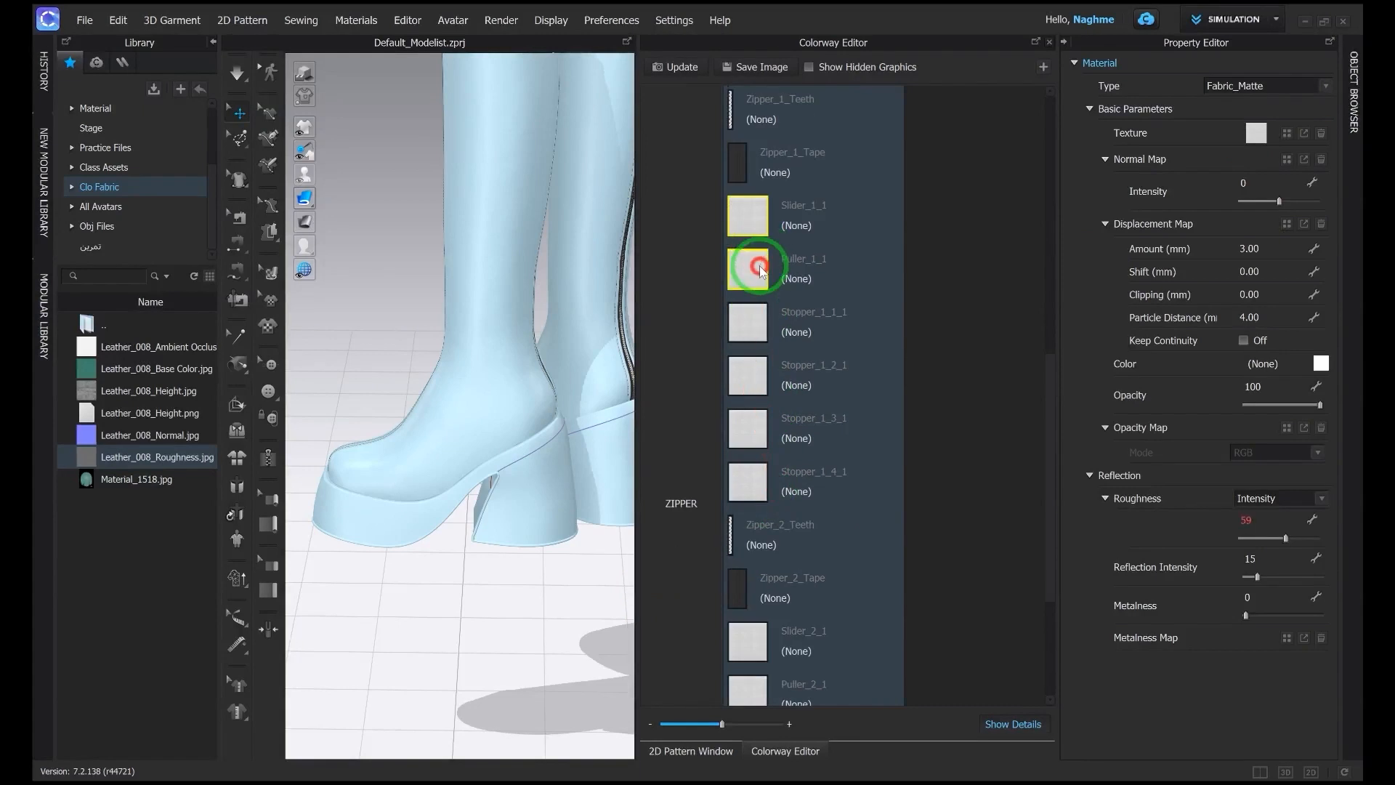
{"action": "scroll", "coordinate": [788, 597], "scroll_direction": "down", "scroll_amount": 2}
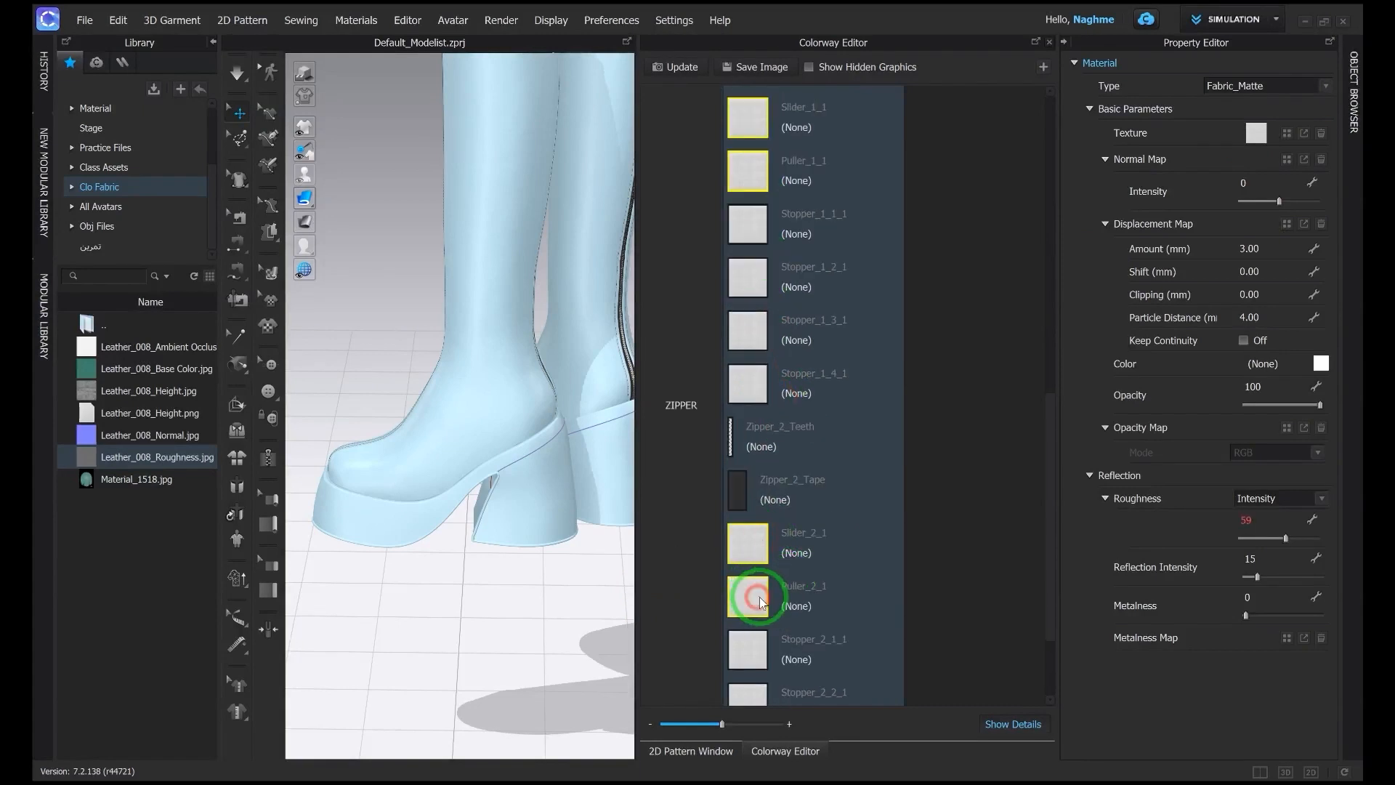
{"action": "scroll", "coordinate": [792, 574], "scroll_direction": "up", "scroll_amount": 2}
{"action": "left_click", "coordinate": [1318, 86]}
{"action": "left_click", "coordinate": [999, 173]}
Step: Select the slider on one boot's back zipper in 3D and choose new slider and puller shapes for it
{"action": "middle_click_drag", "start_coordinate": [504, 302], "coordinate": [462, 529]}
{"action": "right_click_drag", "start_coordinate": [560, 387], "coordinate": [472, 352]}
{"action": "left_click", "coordinate": [500, 317]}
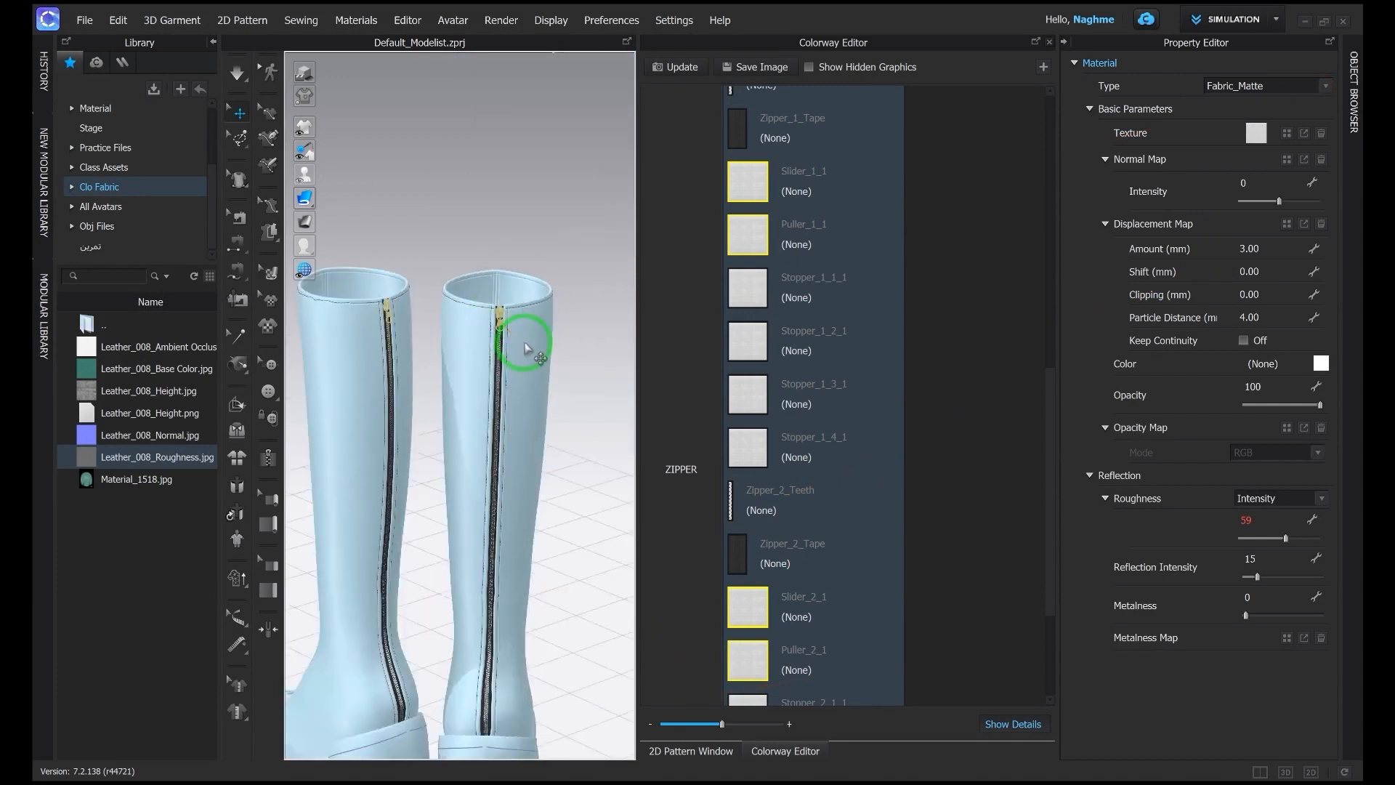
{"action": "left_click", "coordinate": [524, 347]}
{"action": "left_click", "coordinate": [1312, 204]}
{"action": "left_click", "coordinate": [1245, 271]}
{"action": "left_click", "coordinate": [1309, 231]}
{"action": "left_click", "coordinate": [1277, 314]}
Step: Give the other boot's zipper the matching slider shape and long, slim puller shape
{"action": "left_click", "coordinate": [392, 312]}
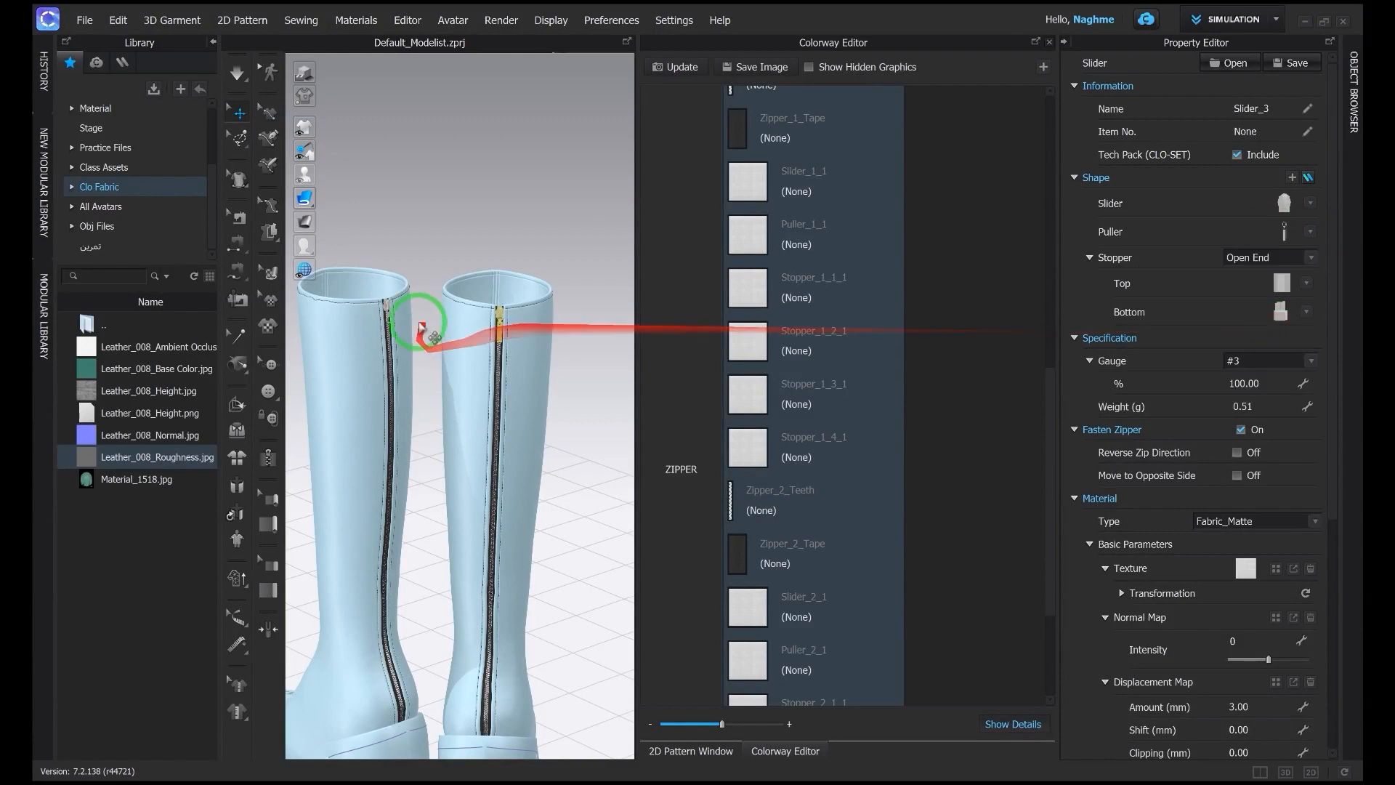
{"action": "left_click", "coordinate": [1309, 205]}
{"action": "left_click", "coordinate": [1283, 230]}
{"action": "left_click", "coordinate": [1310, 231]}
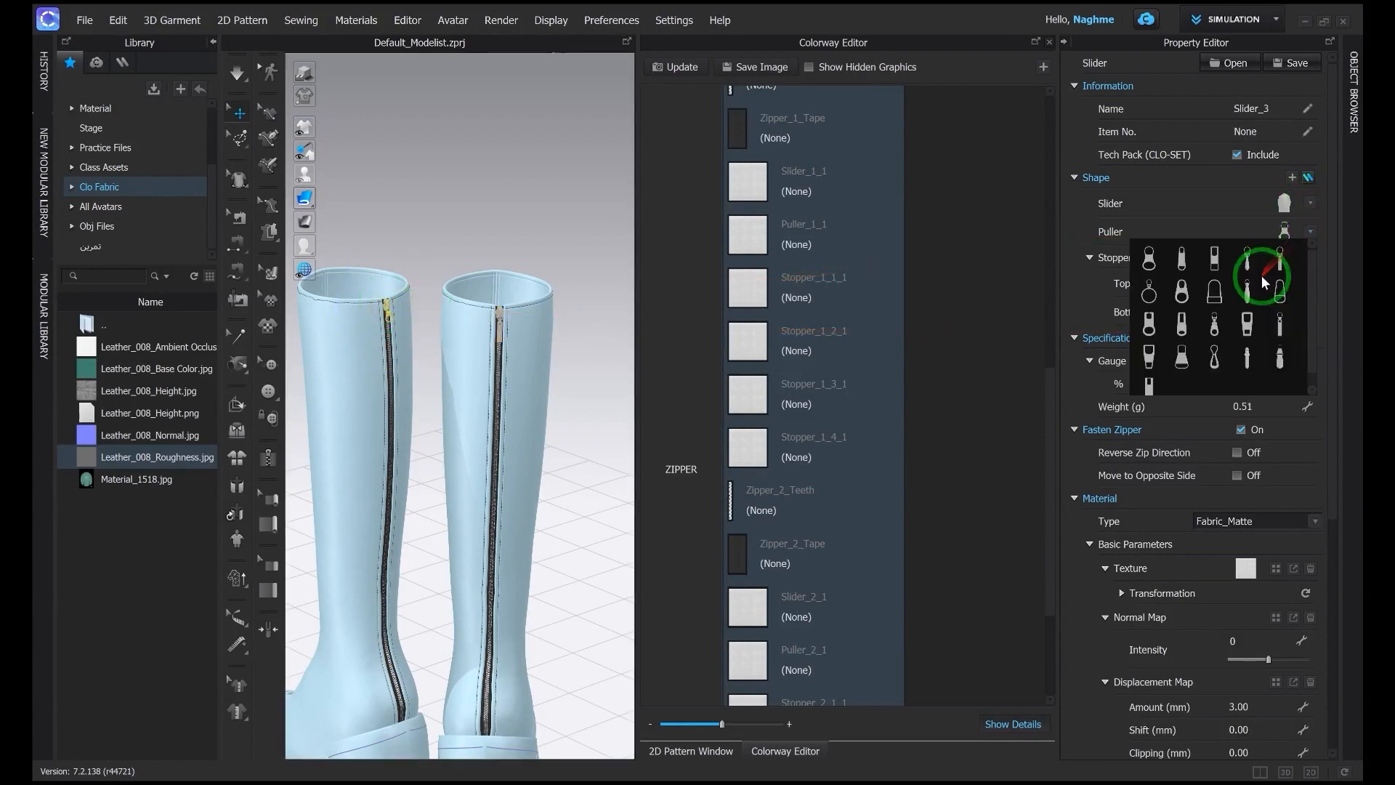
{"action": "left_click", "coordinate": [1279, 328]}
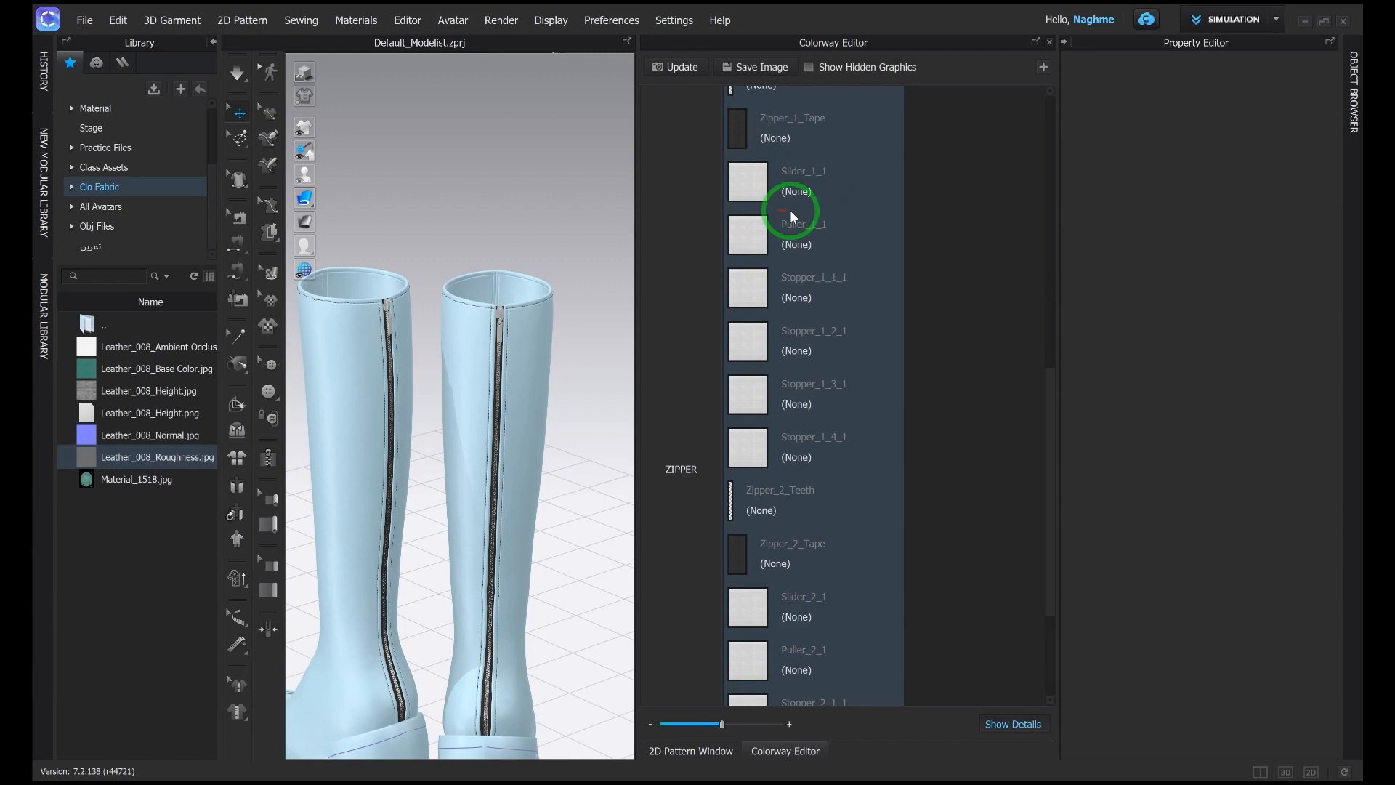
Step: Try to select the first zipper's slider and puller in the colorway list
{"action": "left_click", "coordinate": [754, 180]}
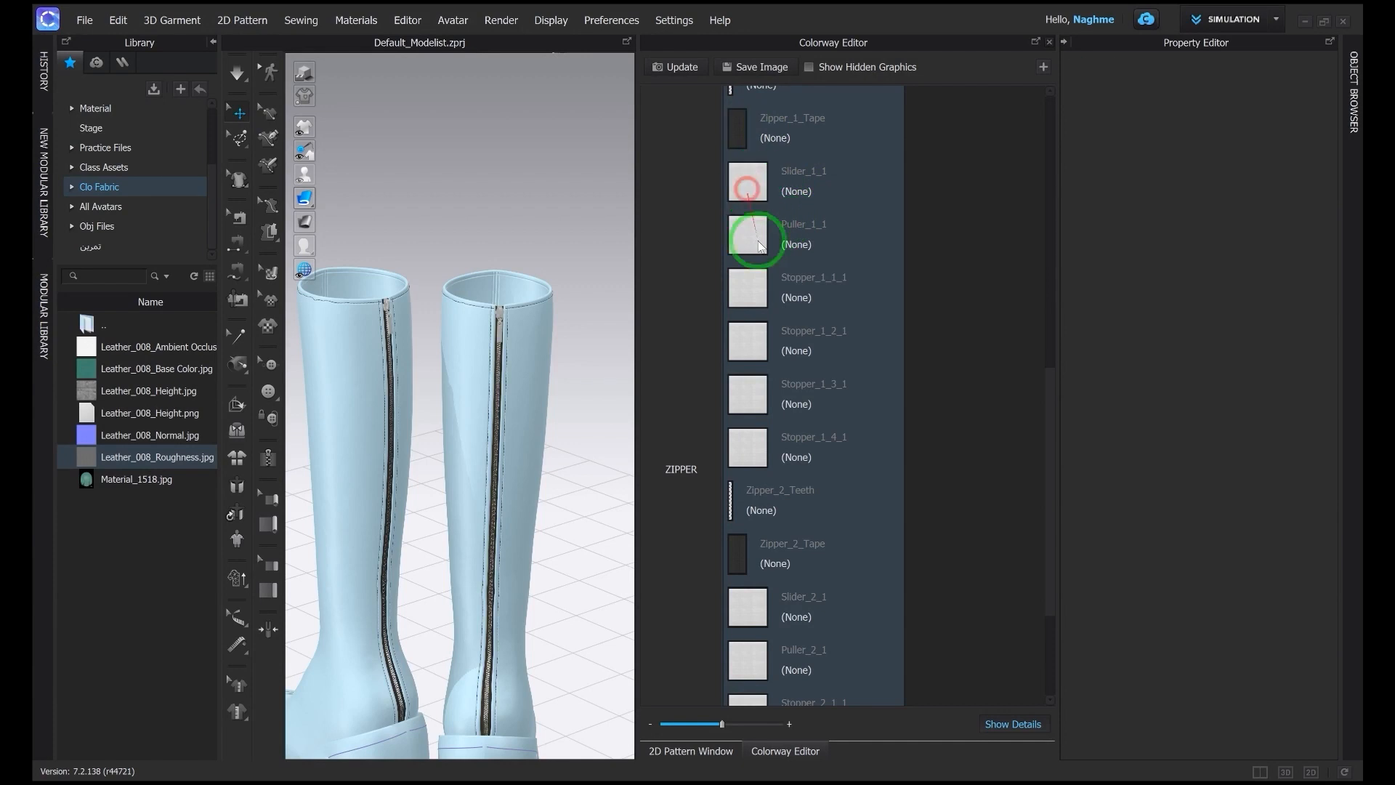
{"action": "scroll", "coordinate": [799, 338], "scroll_direction": "up", "scroll_amount": 2}
{"action": "scroll", "coordinate": [763, 240], "scroll_direction": "down", "scroll_amount": 3}
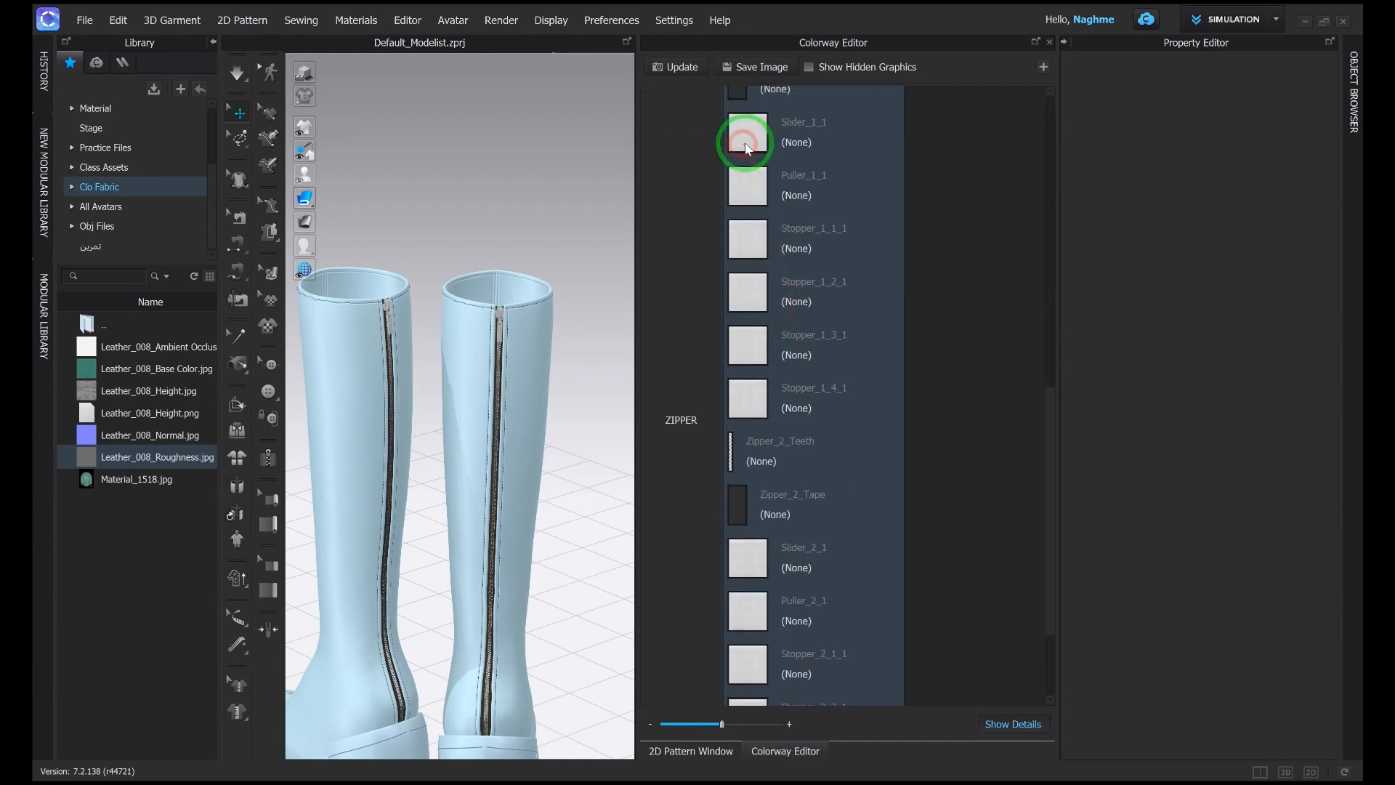
{"action": "scroll", "coordinate": [747, 144], "scroll_direction": "up", "scroll_amount": 1}
{"action": "left_click", "coordinate": [741, 136]}
{"action": "left_click", "coordinate": [751, 187]}
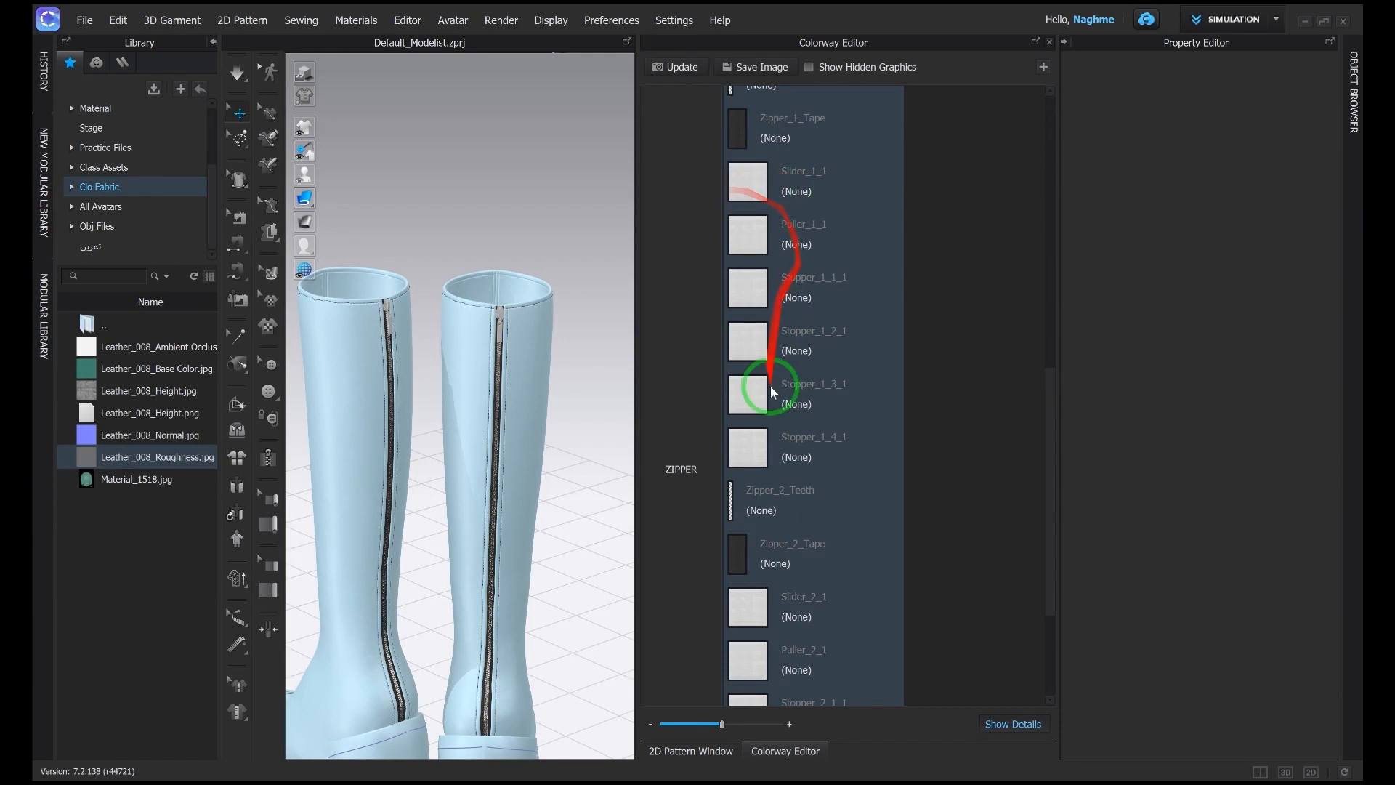
Step: Select the sliders and pullers of both zippers in the colorway list and set their material type to Metal
{"action": "left_click", "coordinate": [1048, 42]}
{"action": "left_click", "coordinate": [412, 22]}
{"action": "left_click", "coordinate": [417, 54]}
{"action": "scroll", "coordinate": [805, 436], "scroll_direction": "down", "scroll_amount": 1}
{"action": "scroll", "coordinate": [805, 450], "scroll_direction": "down", "scroll_amount": 2}
{"action": "left_click", "coordinate": [754, 409]}
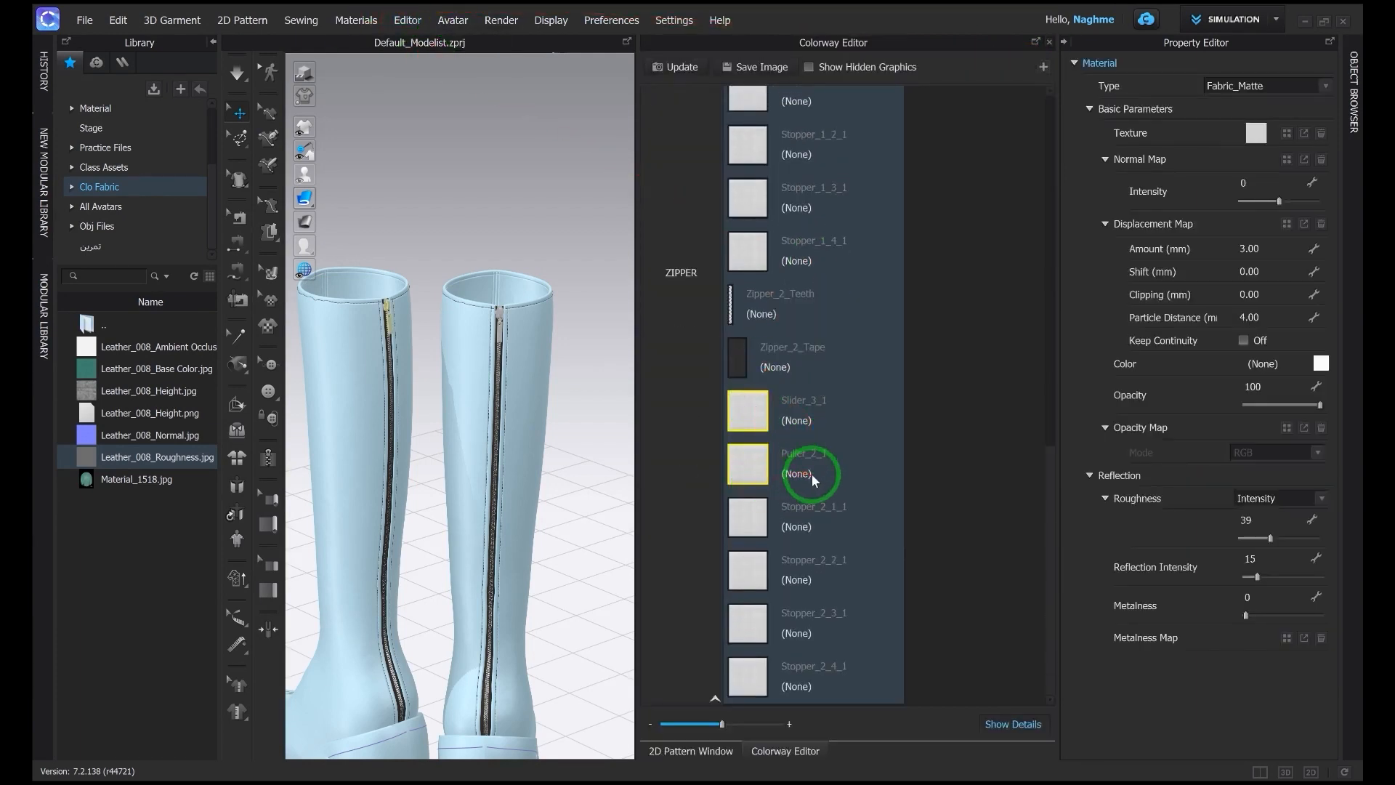
{"action": "scroll", "coordinate": [797, 270], "scroll_direction": "up", "scroll_amount": 1}
{"action": "scroll", "coordinate": [757, 178], "scroll_direction": "up", "scroll_amount": 1}
{"action": "left_click", "coordinate": [751, 191]}
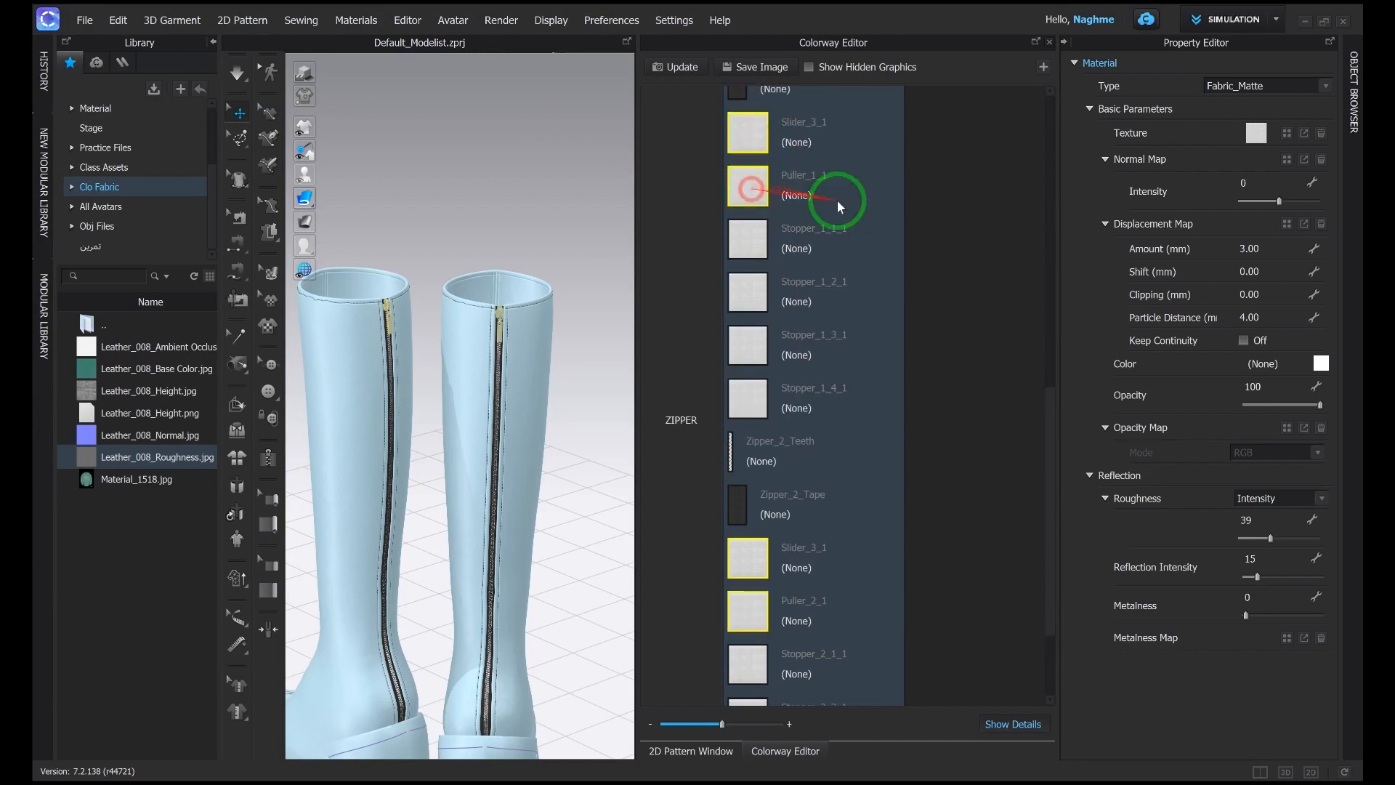
{"action": "left_click", "coordinate": [1321, 87]}
{"action": "left_click", "coordinate": [1246, 218]}
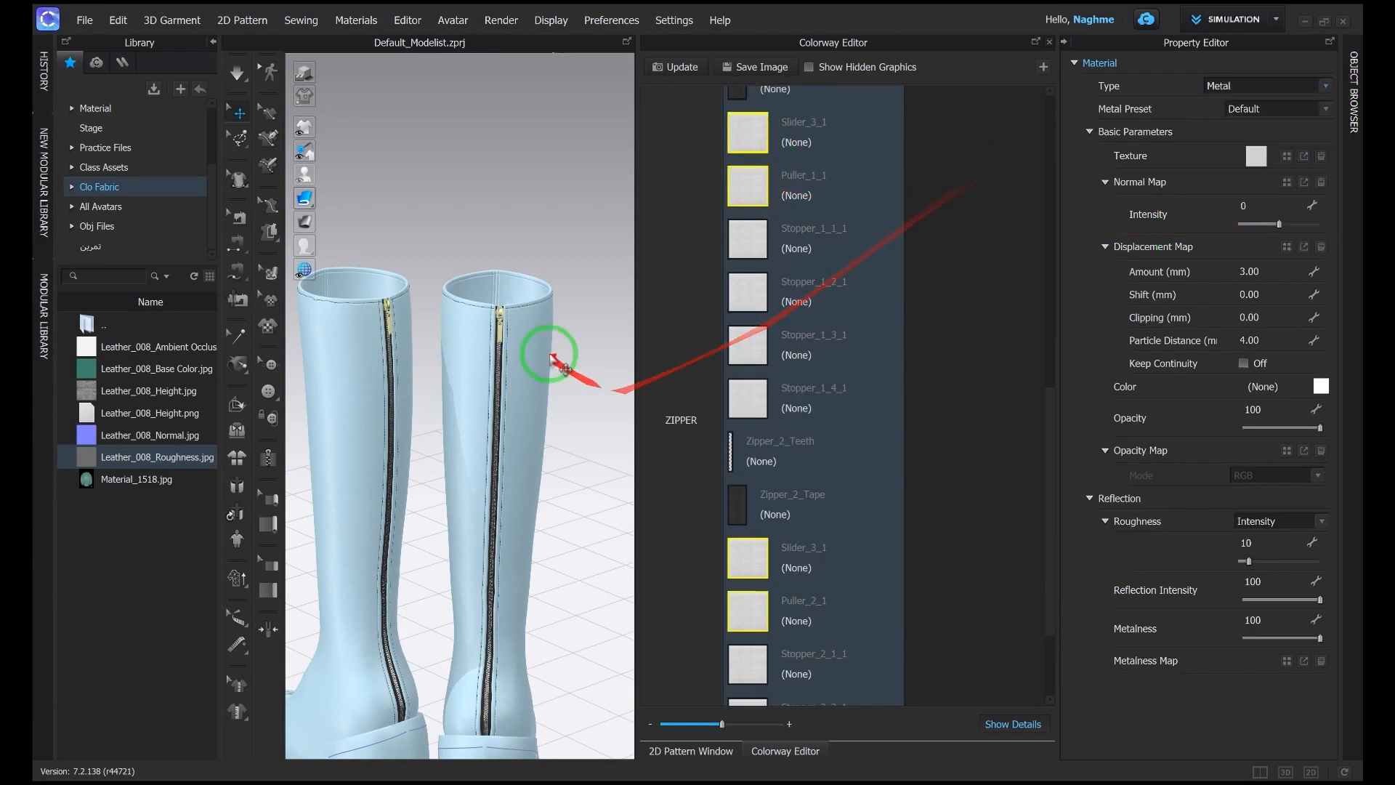
Step: Clear the zipper part selection and close the colorway editor to return to the 2D patterns
{"action": "left_click", "coordinate": [524, 379]}
{"action": "left_click", "coordinate": [439, 216]}
{"action": "right_click_drag", "start_coordinate": [445, 216], "coordinate": [588, 205]}
{"action": "scroll", "coordinate": [574, 233], "scroll_direction": "down", "scroll_amount": 2}
{"action": "middle_click_drag", "start_coordinate": [568, 251], "coordinate": [545, 131]}
{"action": "right_click_drag", "start_coordinate": [533, 181], "coordinate": [572, 182]}
{"action": "left_click", "coordinate": [1049, 41]}
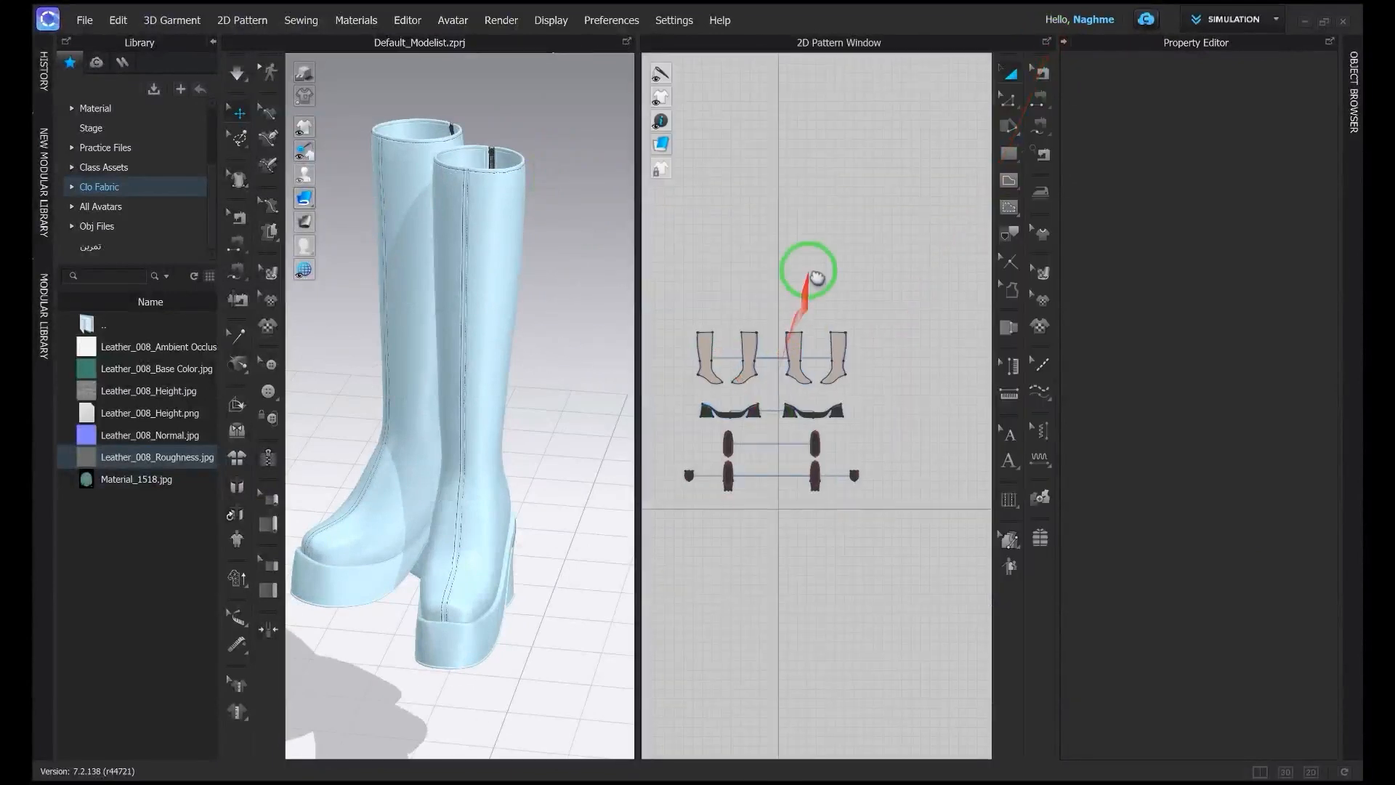
Step: Create a circular pattern piece with a circumference of 150 cm beside the boot patterns
{"action": "left_click", "coordinate": [901, 369]}
{"action": "left_click", "coordinate": [738, 488]}
{"action": "key", "text": "e"}
{"action": "left_click", "coordinate": [897, 387]}
{"action": "left_click", "coordinate": [608, 334]}
{"action": "type", "text": "150"}
{"action": "key", "text": "Return"}
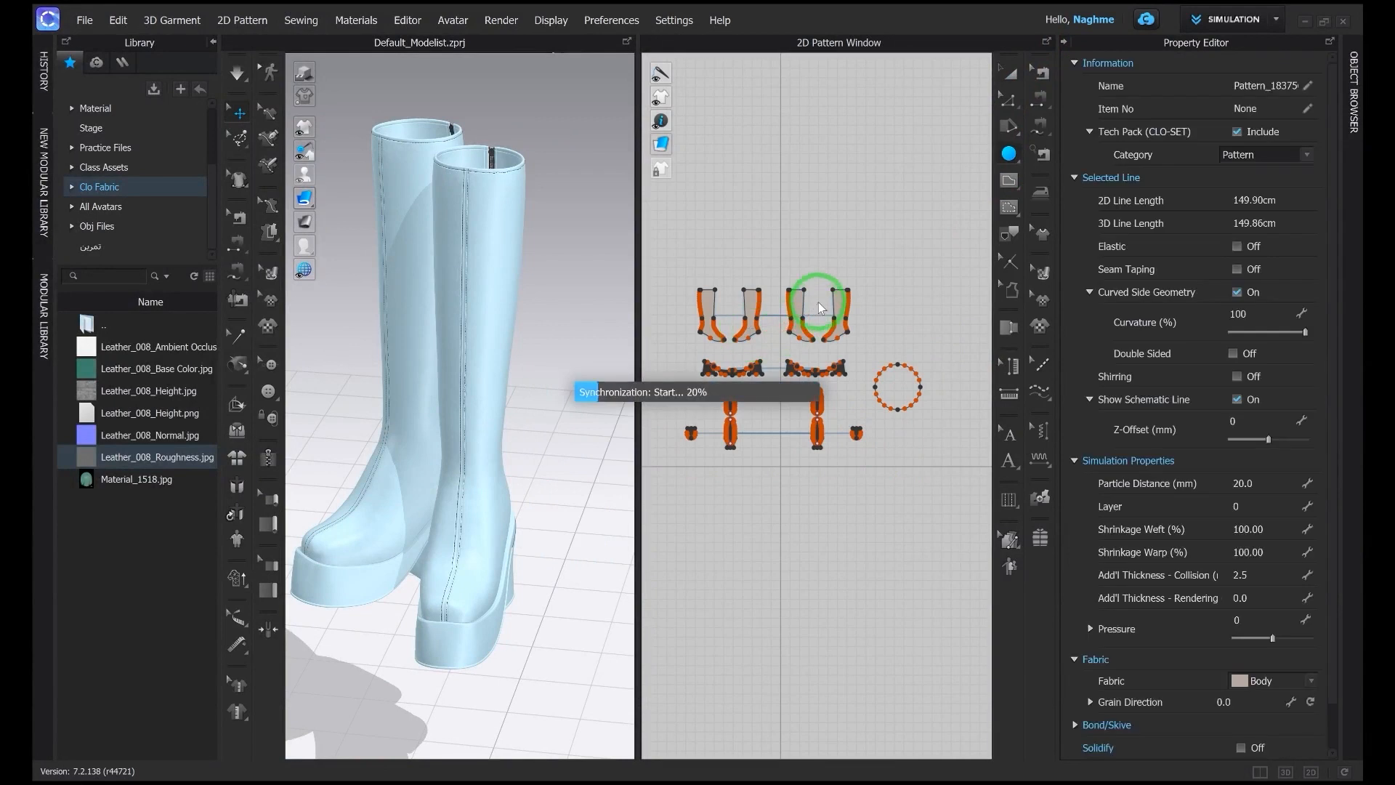
Step: Assign a newly added fabric to the circular pattern and set its thickness to 60 mm
{"action": "key", "text": "a"}
{"action": "left_click", "coordinate": [906, 387]}
{"action": "right_click", "coordinate": [906, 386]}
{"action": "left_click", "coordinate": [962, 28]}
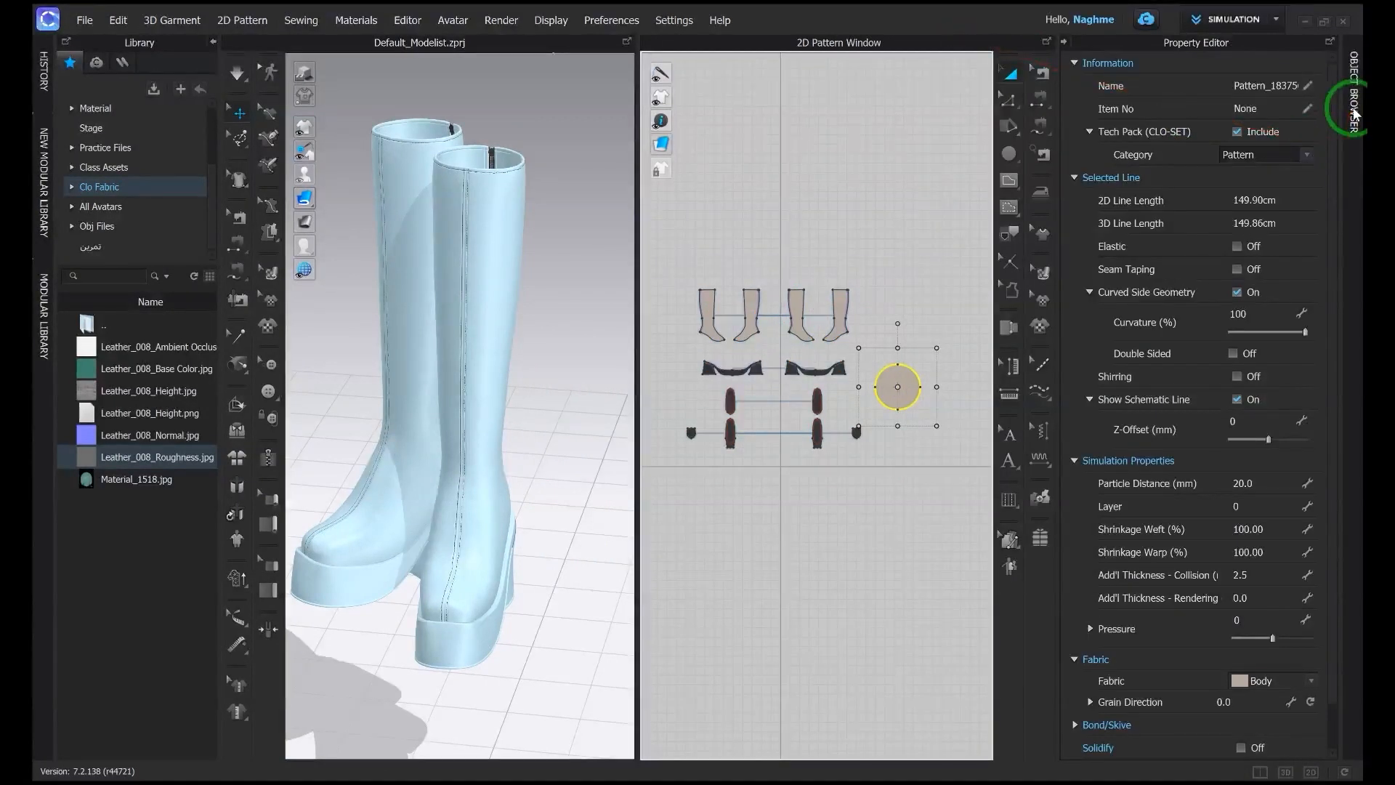
{"action": "left_click", "coordinate": [1355, 113]}
{"action": "scroll", "coordinate": [1282, 513], "scroll_direction": "down", "scroll_amount": 5}
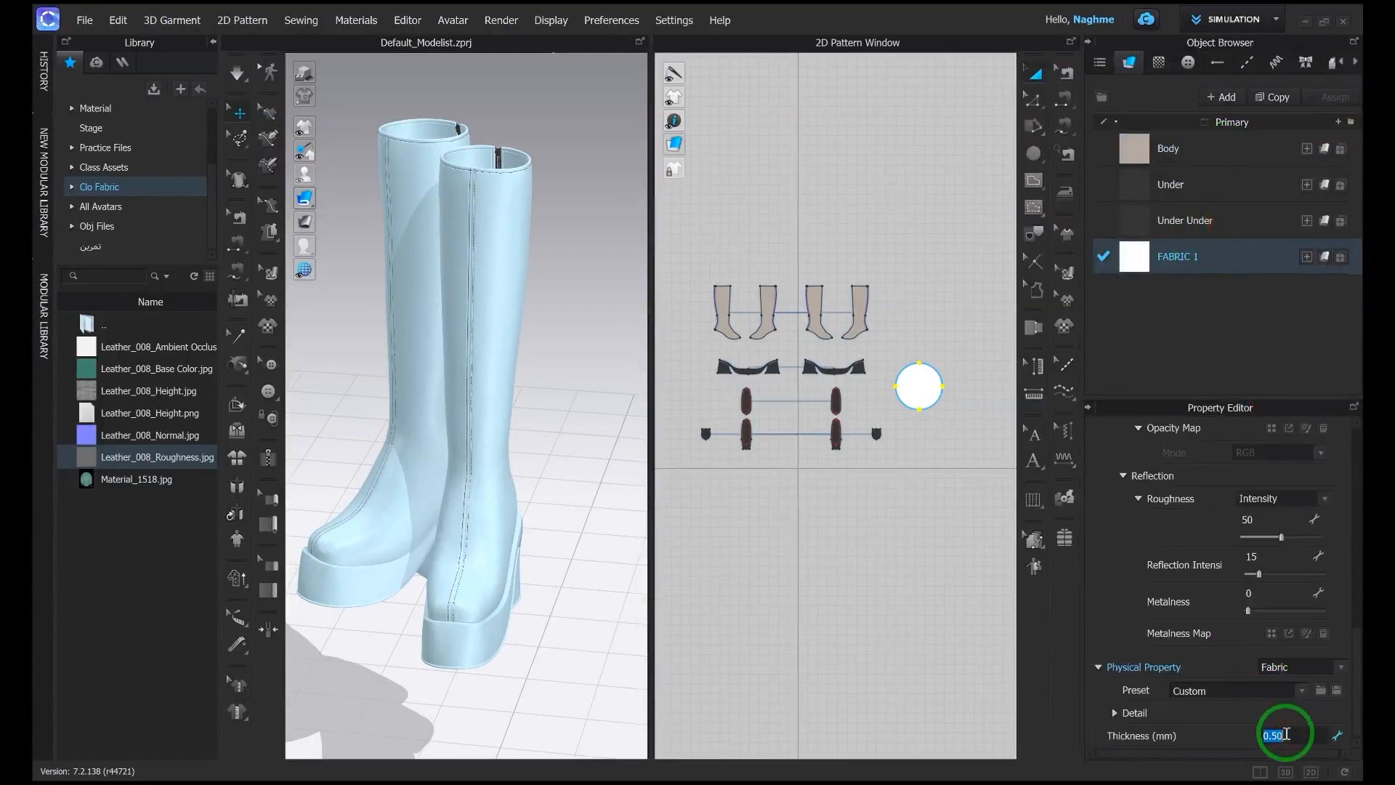
{"action": "scroll", "coordinate": [1277, 653], "scroll_direction": "up", "scroll_amount": 3}
{"action": "scroll", "coordinate": [1239, 579], "scroll_direction": "down", "scroll_amount": 3}
{"action": "scroll", "coordinate": [1270, 691], "scroll_direction": "up", "scroll_amount": 7}
{"action": "scroll", "coordinate": [1283, 510], "scroll_direction": "up", "scroll_amount": 2}
Step: Change the circle fabric's material type to Plastic and raise its reflection intensity to the maximum
{"action": "left_click", "coordinate": [1308, 504]}
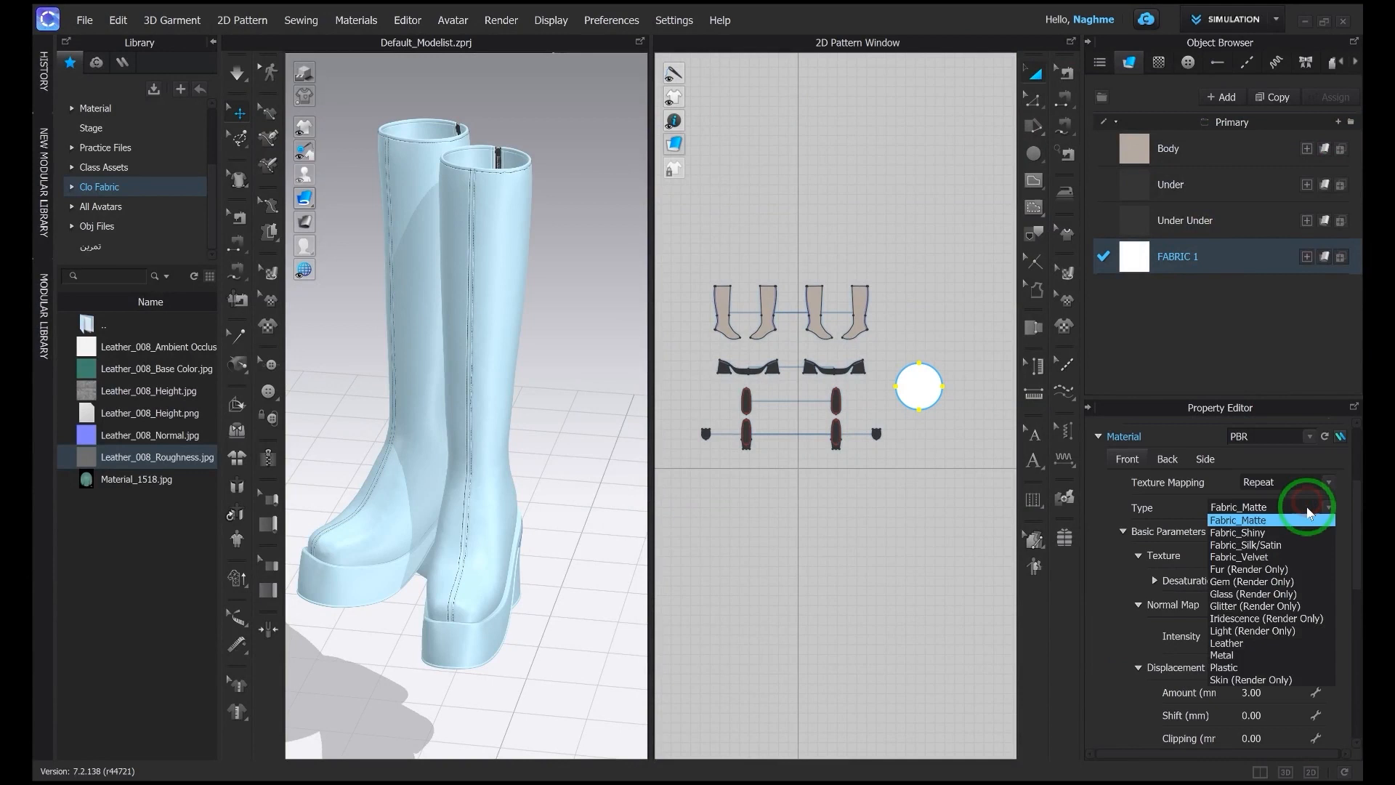
{"action": "left_click", "coordinate": [1268, 657]}
{"action": "scroll", "coordinate": [1248, 641], "scroll_direction": "down", "scroll_amount": 4}
{"action": "scroll", "coordinate": [1249, 639], "scroll_direction": "down", "scroll_amount": 4}
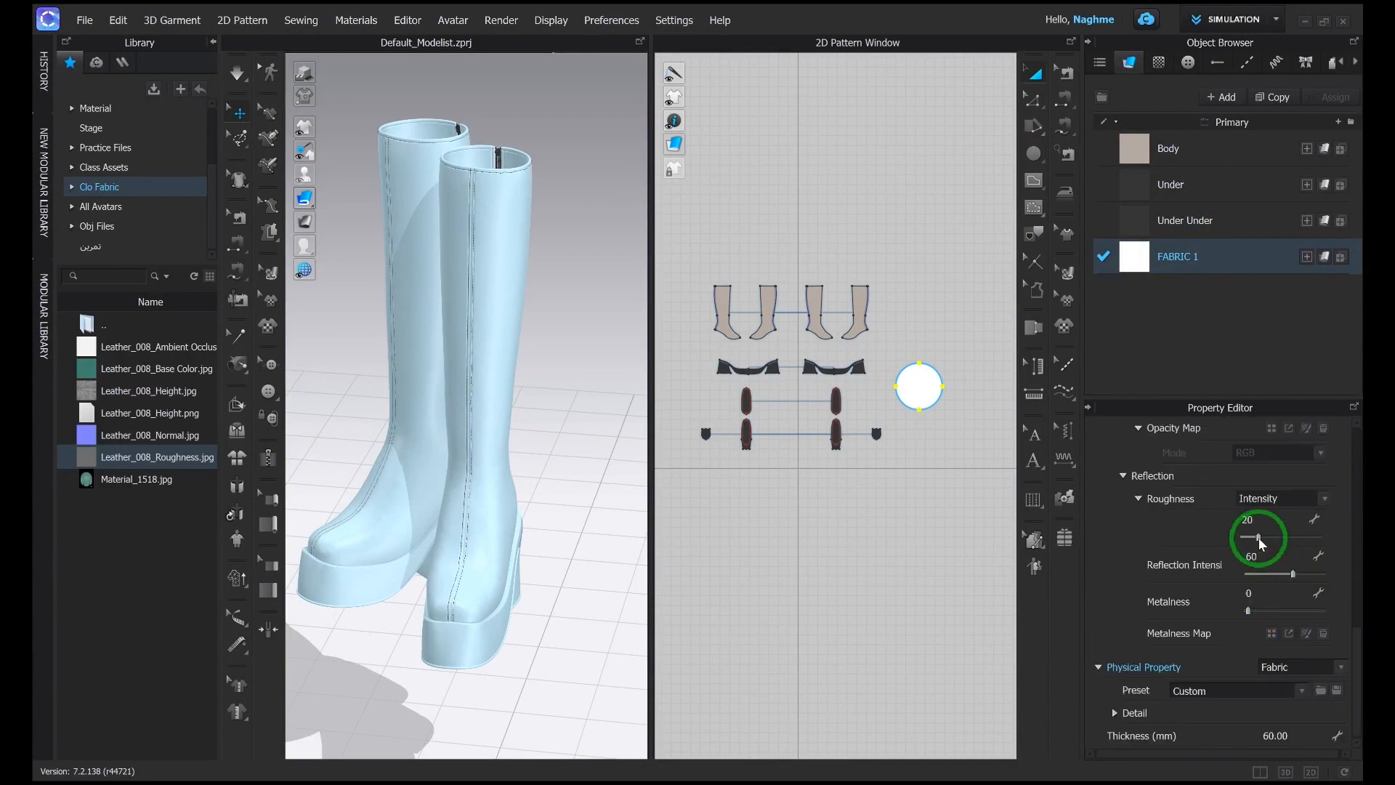
{"action": "left_click_drag", "start_coordinate": [1292, 574], "coordinate": [1363, 580]}
Step: Lay the circular pattern flat in 3D and move it to the ground center beneath the boots
{"action": "left_click", "coordinate": [921, 390]}
{"action": "scroll", "coordinate": [519, 460], "scroll_direction": "down", "scroll_amount": 5}
{"action": "scroll", "coordinate": [514, 450], "scroll_direction": "down", "scroll_amount": 4}
{"action": "middle_click_drag", "start_coordinate": [514, 451], "coordinate": [407, 479]}
{"action": "right_click_drag", "start_coordinate": [407, 479], "coordinate": [319, 468]}
{"action": "left_click_drag", "start_coordinate": [592, 343], "coordinate": [730, 449]}
{"action": "right_click", "coordinate": [632, 432]}
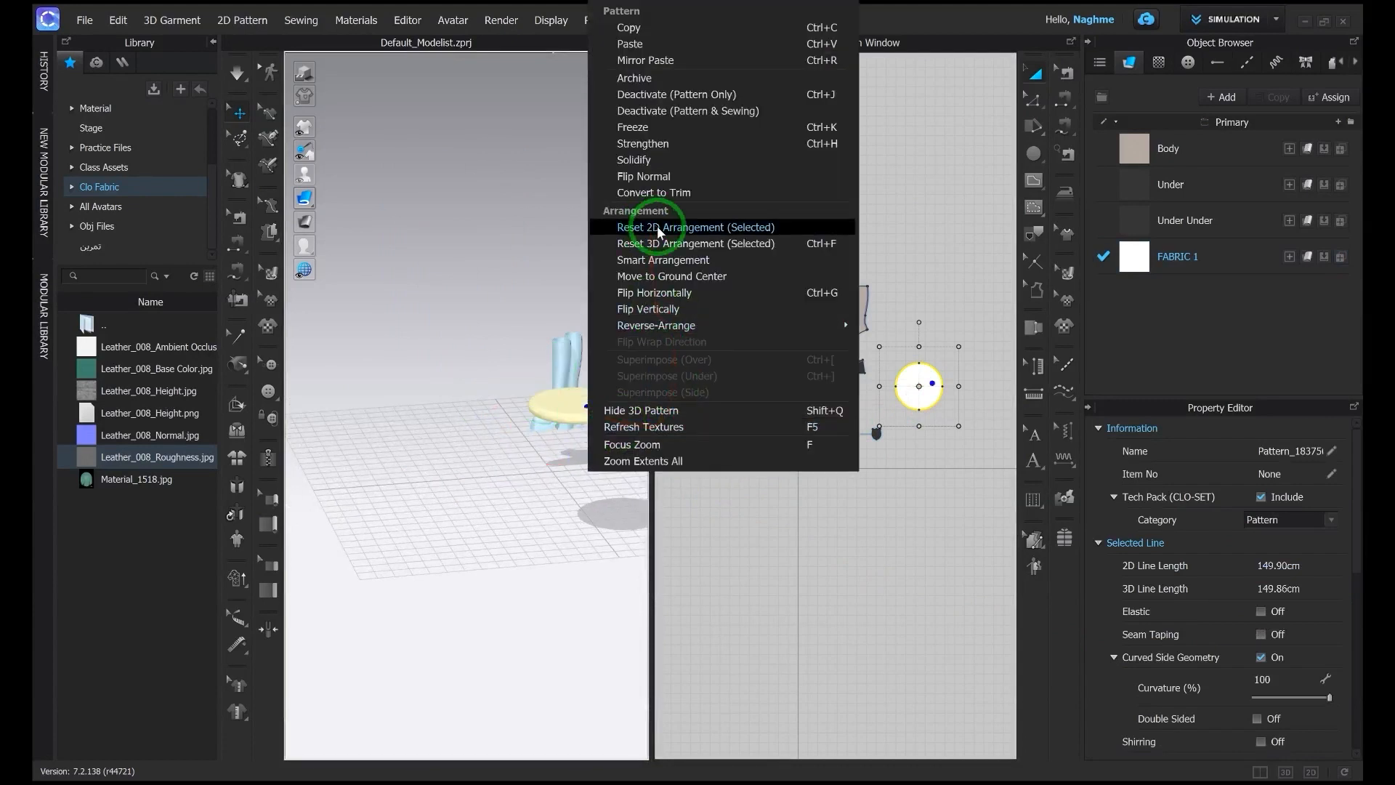
{"action": "right_click_drag", "start_coordinate": [545, 424], "coordinate": [573, 464]}
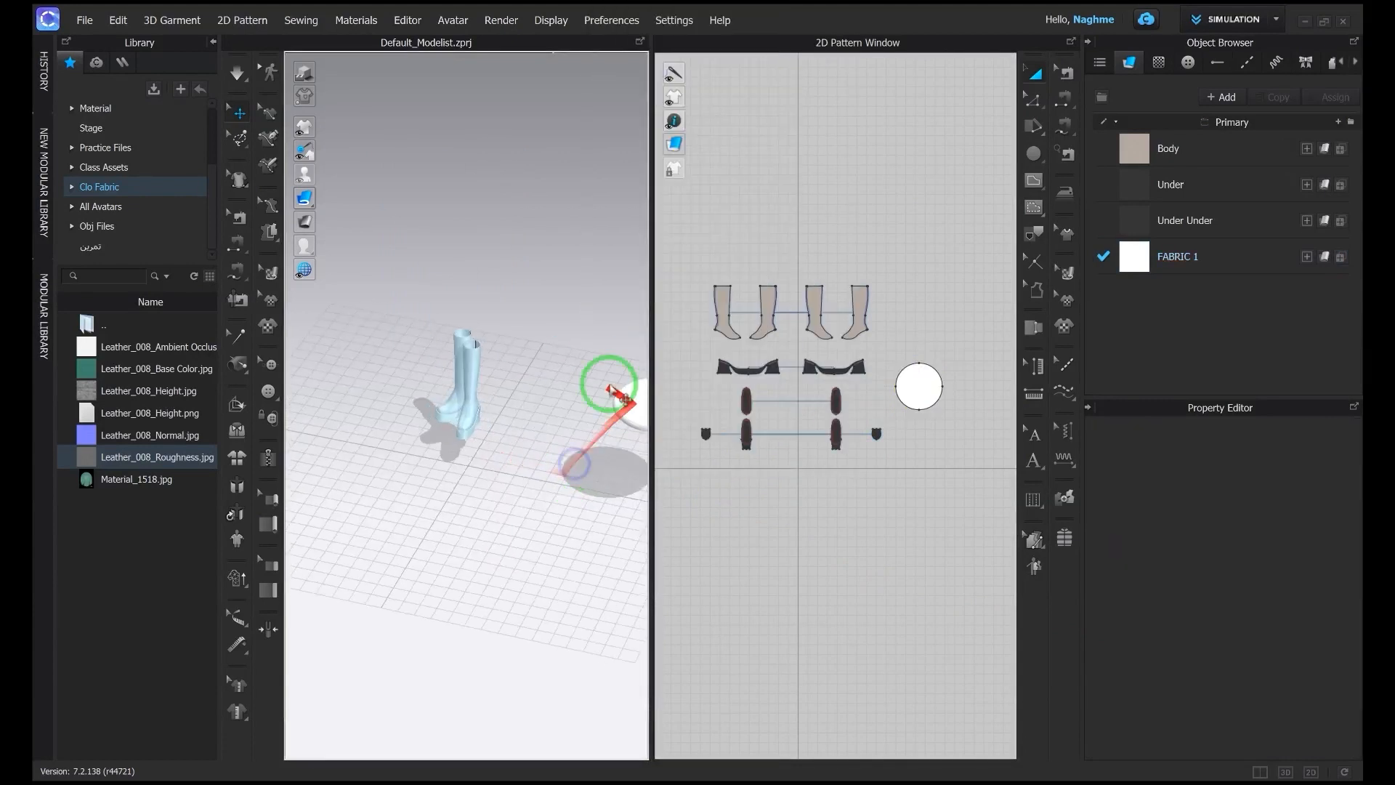
{"action": "middle_click_drag", "start_coordinate": [638, 402], "coordinate": [563, 407]}
{"action": "right_click", "coordinate": [571, 398]}
{"action": "left_click", "coordinate": [634, 281]}
Step: Set the circular base's side geometry curvature to 20%
{"action": "scroll", "coordinate": [439, 445], "scroll_direction": "up", "scroll_amount": 3}
{"action": "right_click_drag", "start_coordinate": [505, 367], "coordinate": [492, 280]}
{"action": "middle_click_drag", "start_coordinate": [491, 280], "coordinate": [522, 423]}
{"action": "scroll", "coordinate": [522, 423], "scroll_direction": "up", "scroll_amount": 3}
{"action": "right_click_drag", "start_coordinate": [521, 423], "coordinate": [507, 289]}
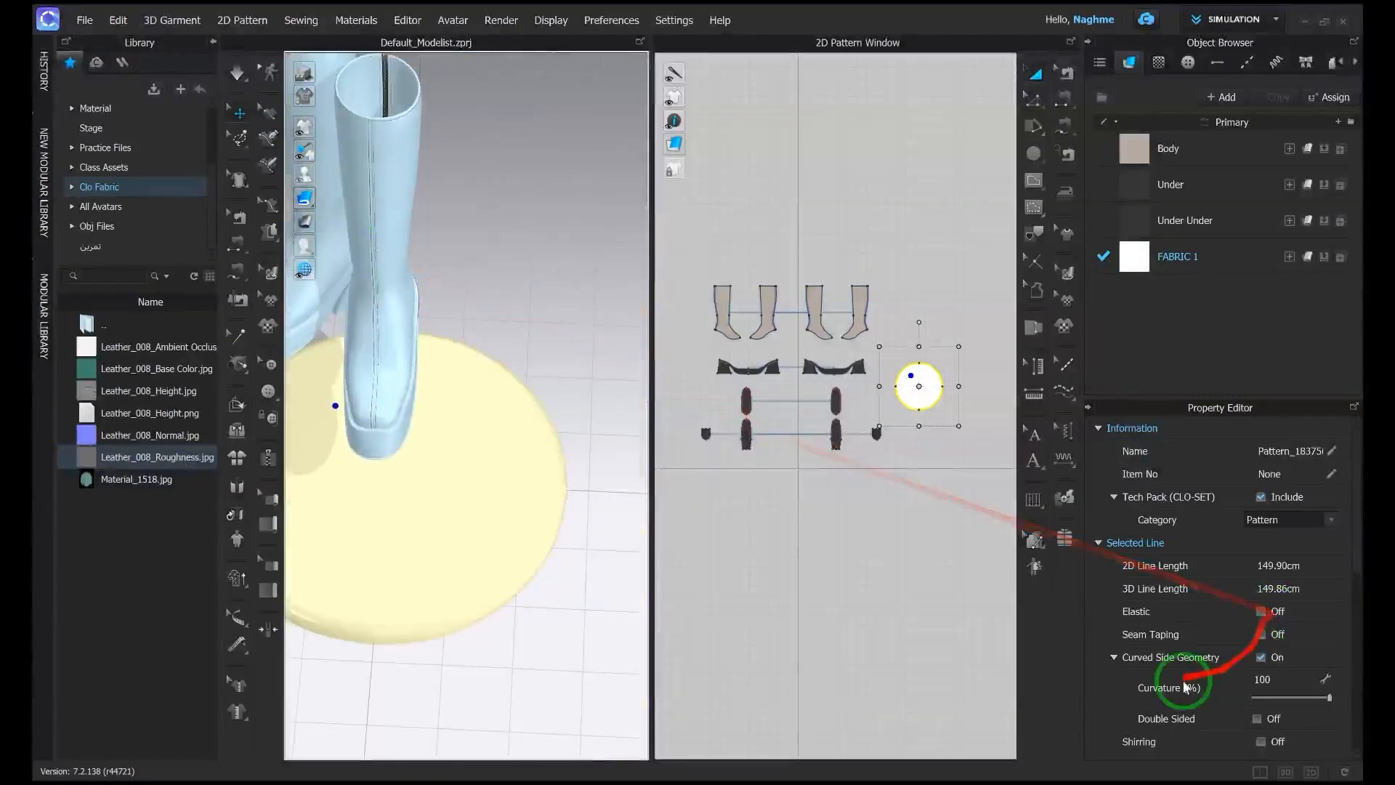
{"action": "double_click", "coordinate": [1266, 679]}
{"action": "type", "text": "20"}
{"action": "key", "text": "Return"}
Step: Nudge the circular base in 3D, then select all the boot patterns and move them onto it
{"action": "right_click_drag", "start_coordinate": [582, 527], "coordinate": [503, 563]}
{"action": "left_click", "coordinate": [467, 551]}
{"action": "left_click_drag", "start_coordinate": [520, 517], "coordinate": [524, 492]}
{"action": "right_click_drag", "start_coordinate": [529, 521], "coordinate": [554, 561]}
{"action": "left_click_drag", "start_coordinate": [889, 265], "coordinate": [687, 465]}
{"action": "mouse_move", "coordinate": [488, 468]}
{"action": "right_mouse_down"}
{"action": "mouse_move", "coordinate": [396, 455]}
{"action": "mouse_move", "coordinate": [482, 458]}
{"action": "right_mouse_up"}
{"action": "left_click_drag", "start_coordinate": [449, 269], "coordinate": [451, 374]}
{"action": "scroll", "coordinate": [456, 378], "scroll_direction": "up", "scroll_amount": 4}
{"action": "right_click_drag", "start_coordinate": [499, 526], "coordinate": [502, 563]}
{"action": "scroll", "coordinate": [545, 511], "scroll_direction": "down", "scroll_amount": 4}
{"action": "scroll", "coordinate": [501, 563], "scroll_direction": "down", "scroll_amount": 1}
Step: Center the circular base under both boots and scale its pattern down slightly
{"action": "left_click", "coordinate": [521, 466]}
{"action": "left_click_drag", "start_coordinate": [567, 466], "coordinate": [535, 462]}
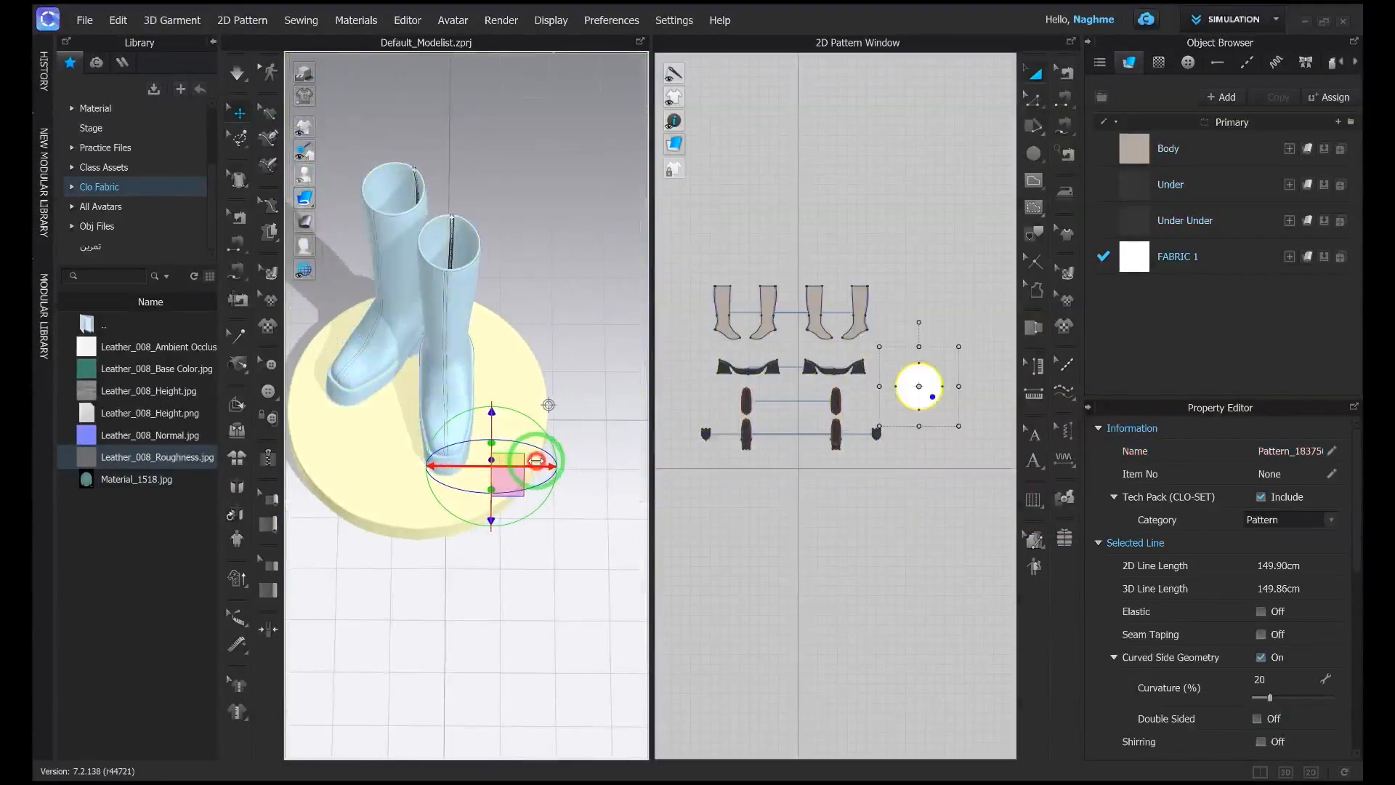
{"action": "right_click_drag", "start_coordinate": [536, 463], "coordinate": [474, 479]}
{"action": "left_click_drag", "start_coordinate": [521, 424], "coordinate": [534, 409]}
{"action": "left_click_drag", "start_coordinate": [959, 346], "coordinate": [953, 350]}
{"action": "right_click_drag", "start_coordinate": [528, 451], "coordinate": [512, 385]}
{"action": "left_click", "coordinate": [579, 306]}
Step: Color the circular base's fabric light teal (#92C4C4) in the colorway editor, and close the editor
{"action": "left_click", "coordinate": [408, 20]}
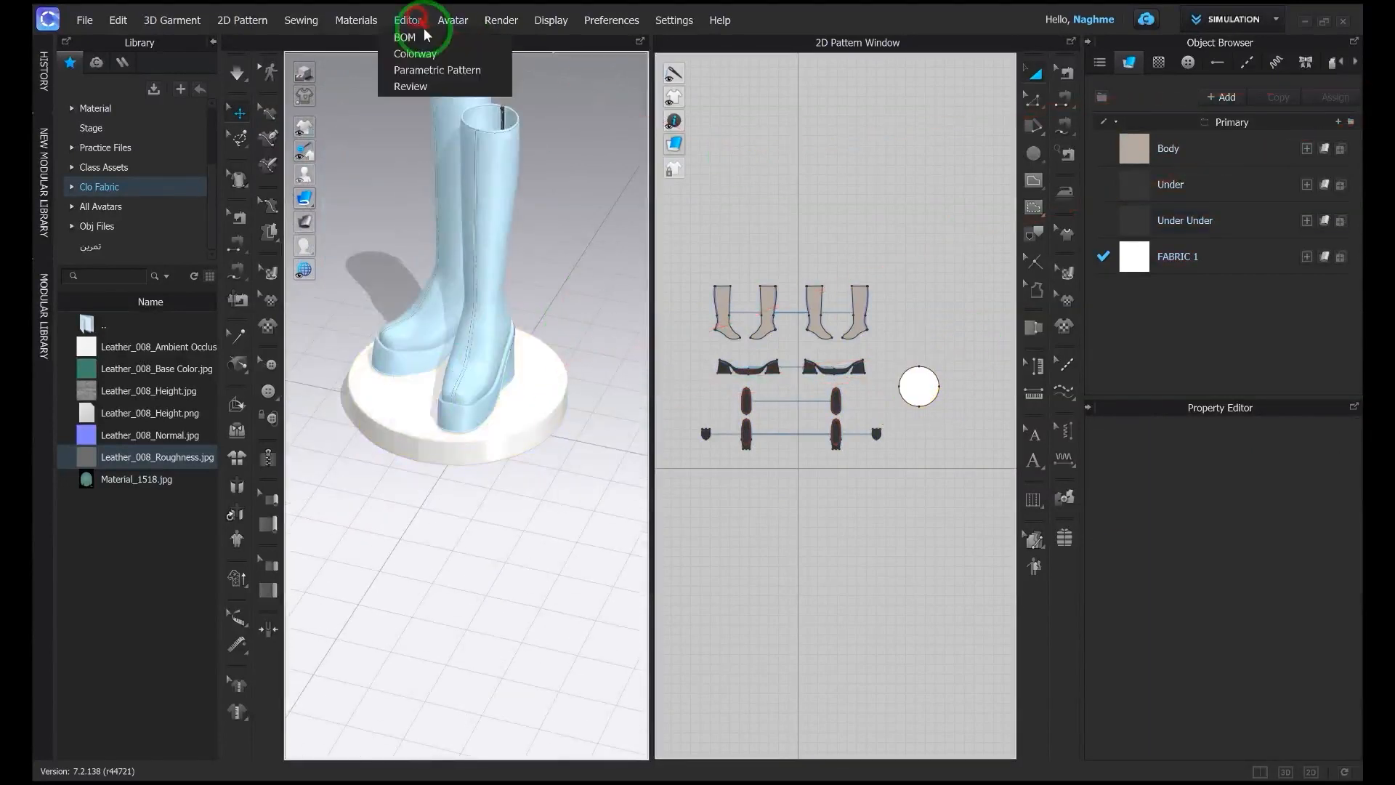
{"action": "left_click", "coordinate": [405, 37]}
{"action": "scroll", "coordinate": [803, 436], "scroll_direction": "down", "scroll_amount": 9}
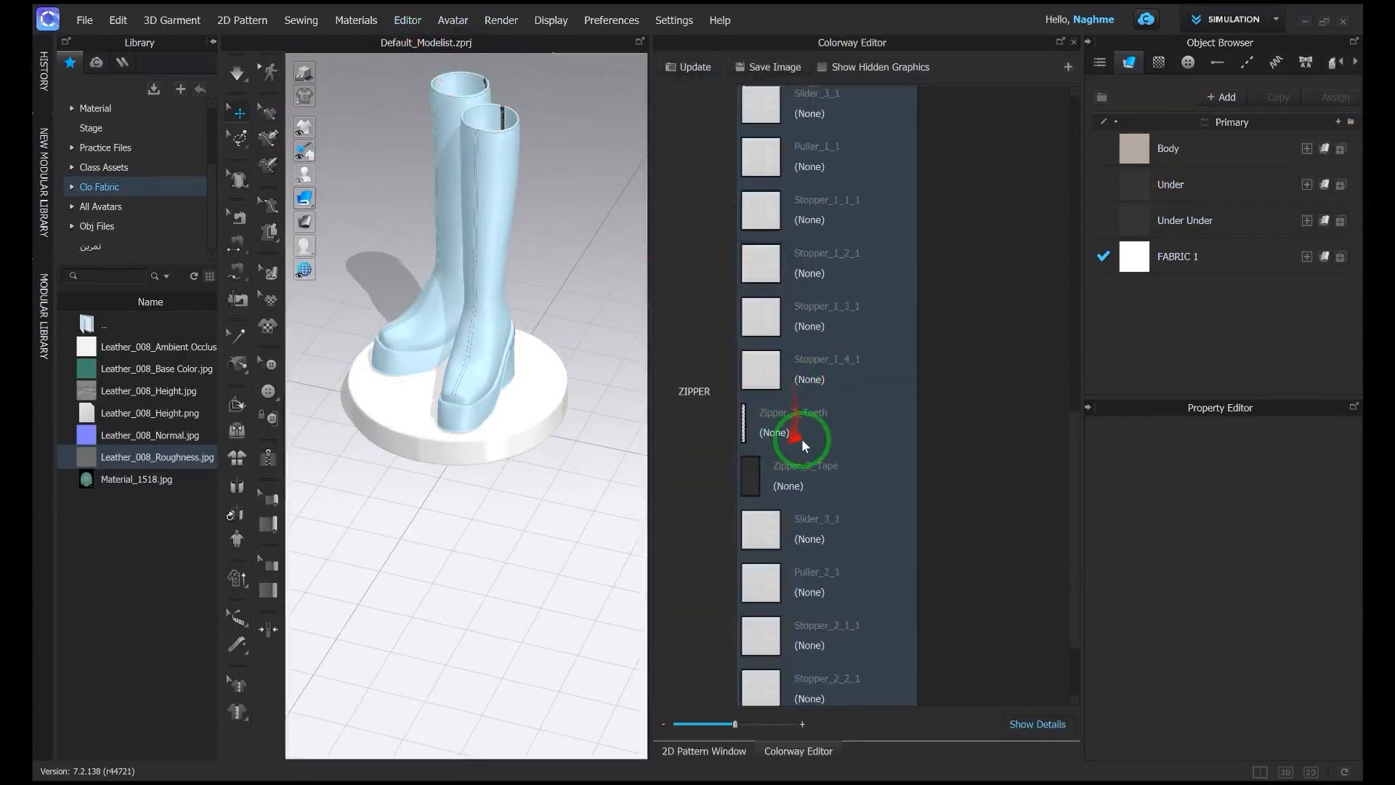
{"action": "scroll", "coordinate": [825, 466], "scroll_direction": "up", "scroll_amount": 8}
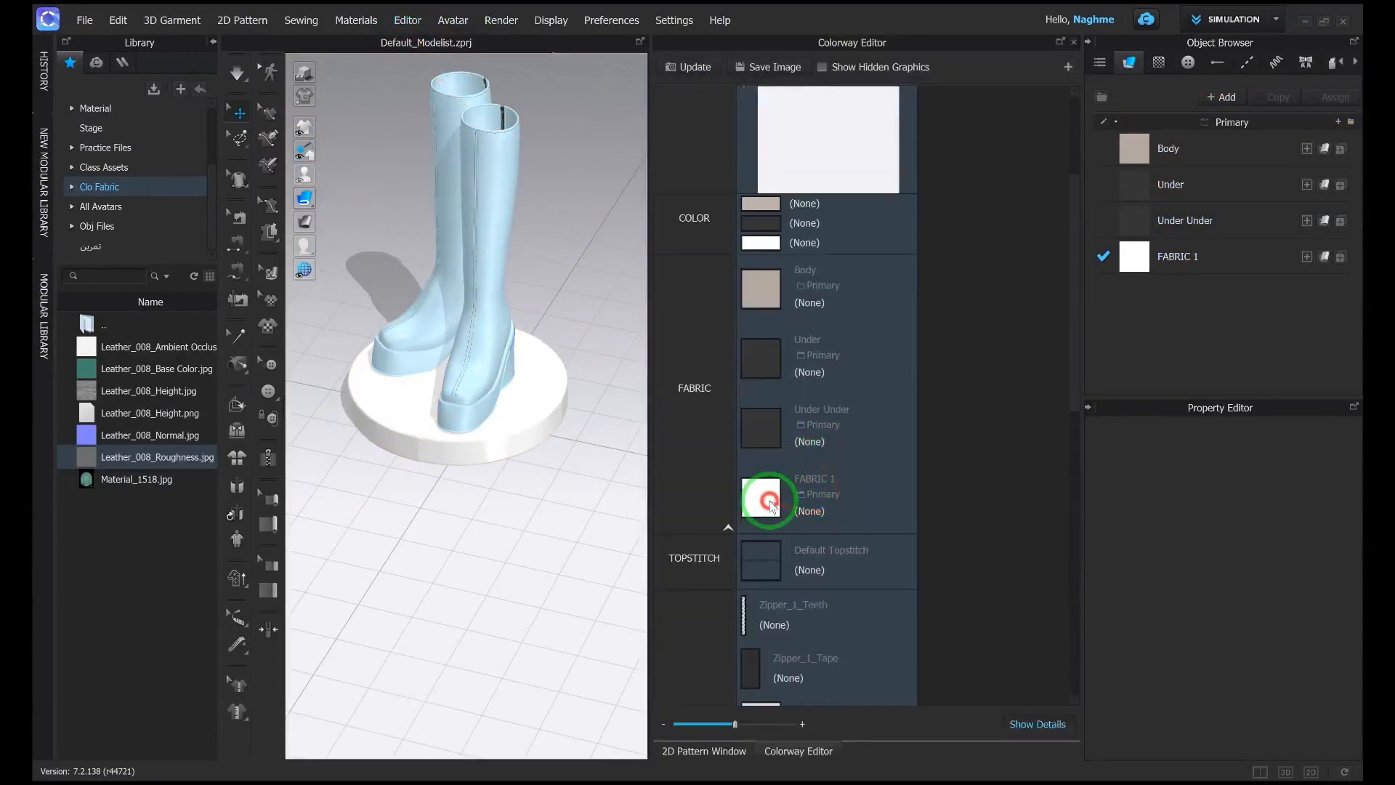
{"action": "left_click", "coordinate": [760, 497]}
{"action": "scroll", "coordinate": [1177, 552], "scroll_direction": "down", "scroll_amount": 5}
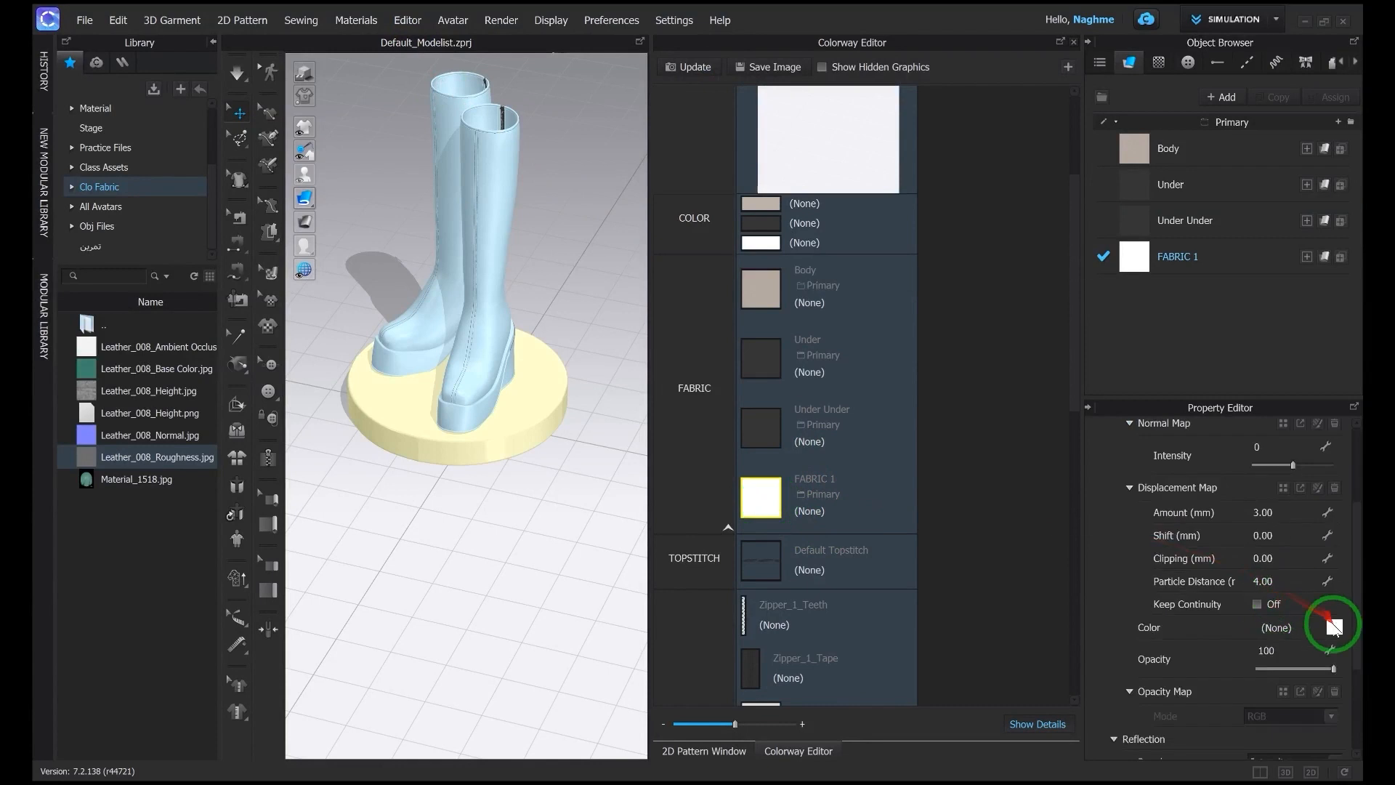
{"action": "left_click", "coordinate": [1333, 626]}
{"action": "left_click", "coordinate": [500, 463]}
{"action": "left_click", "coordinate": [438, 174]}
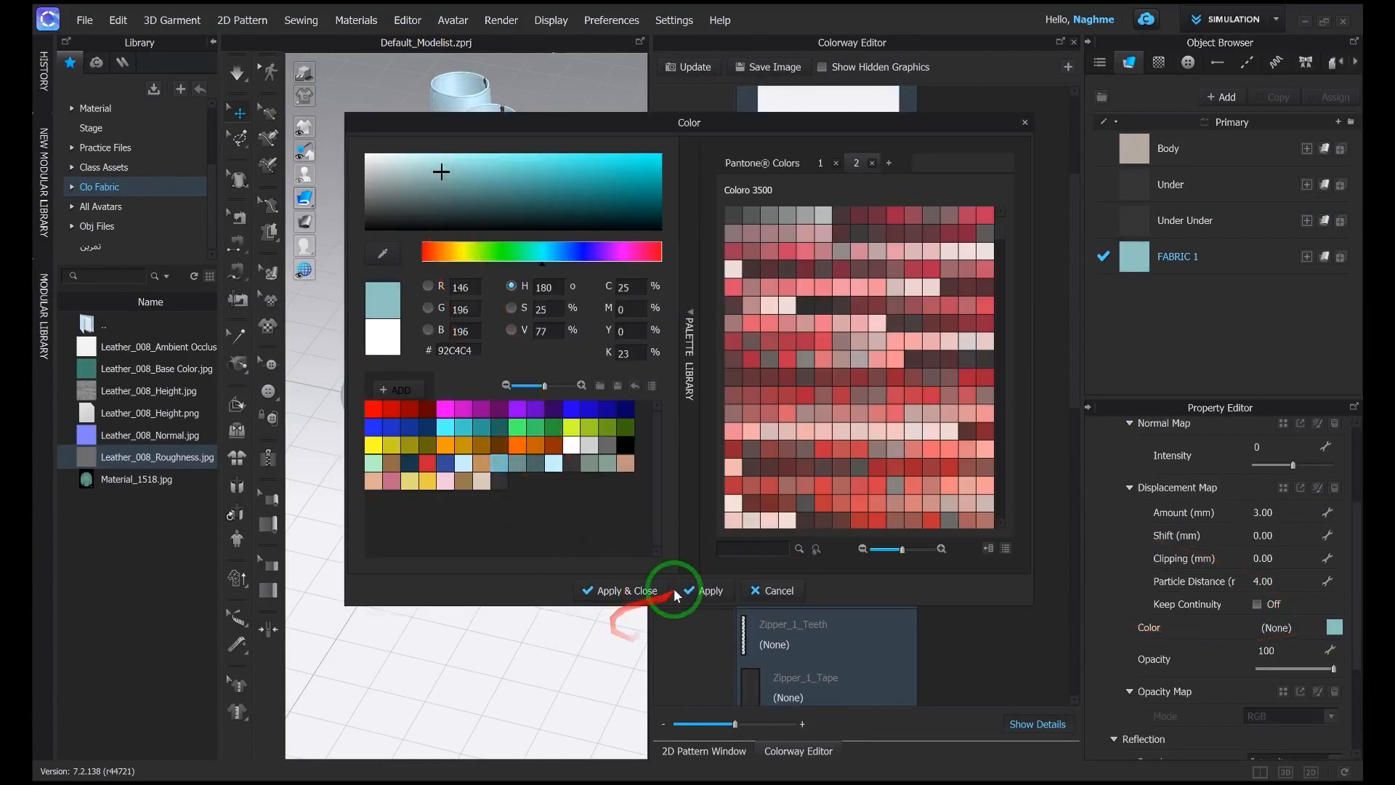
{"action": "left_click", "coordinate": [649, 590]}
{"action": "left_click", "coordinate": [1074, 42]}
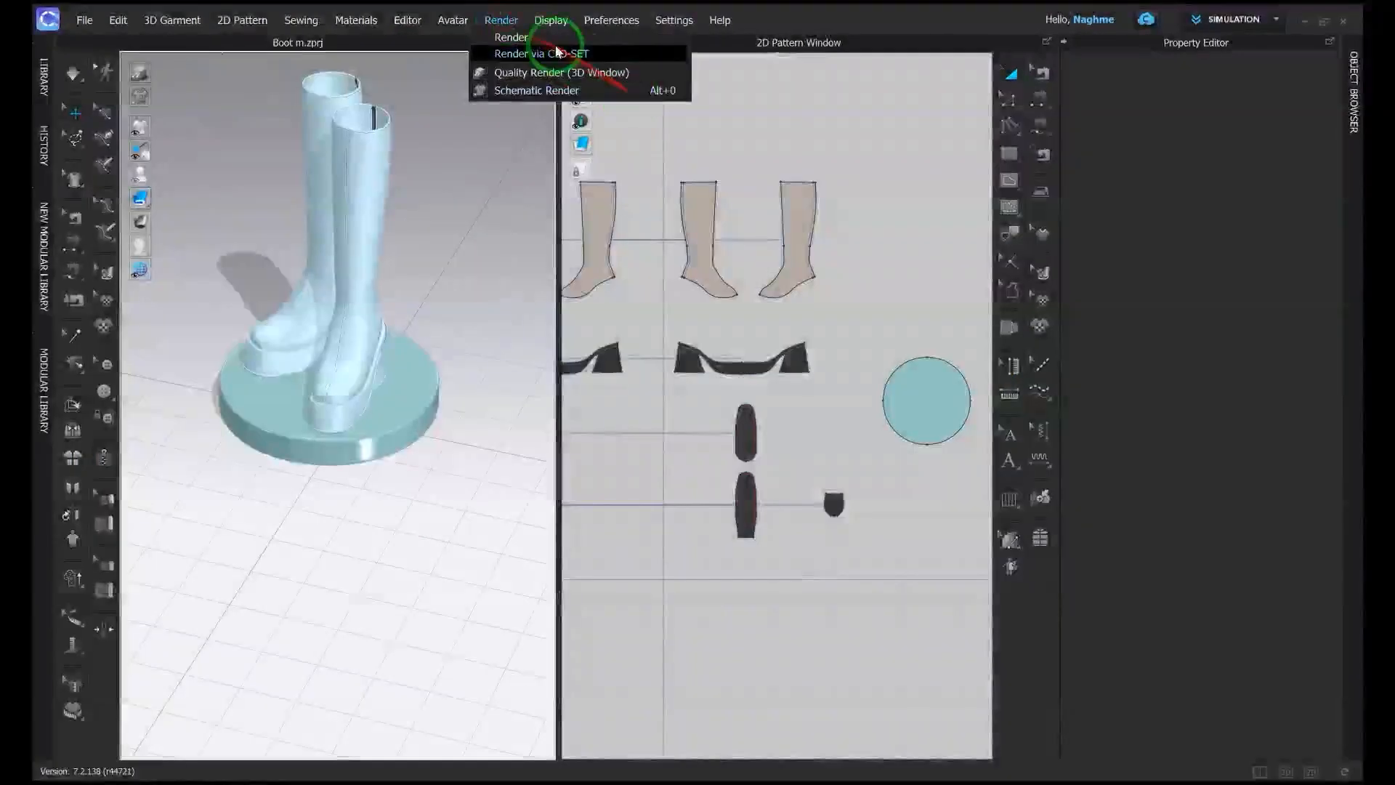
Step: Open the render window and set the portrait image size to 1080 by 1920 pixels
{"action": "left_click", "coordinate": [552, 40]}
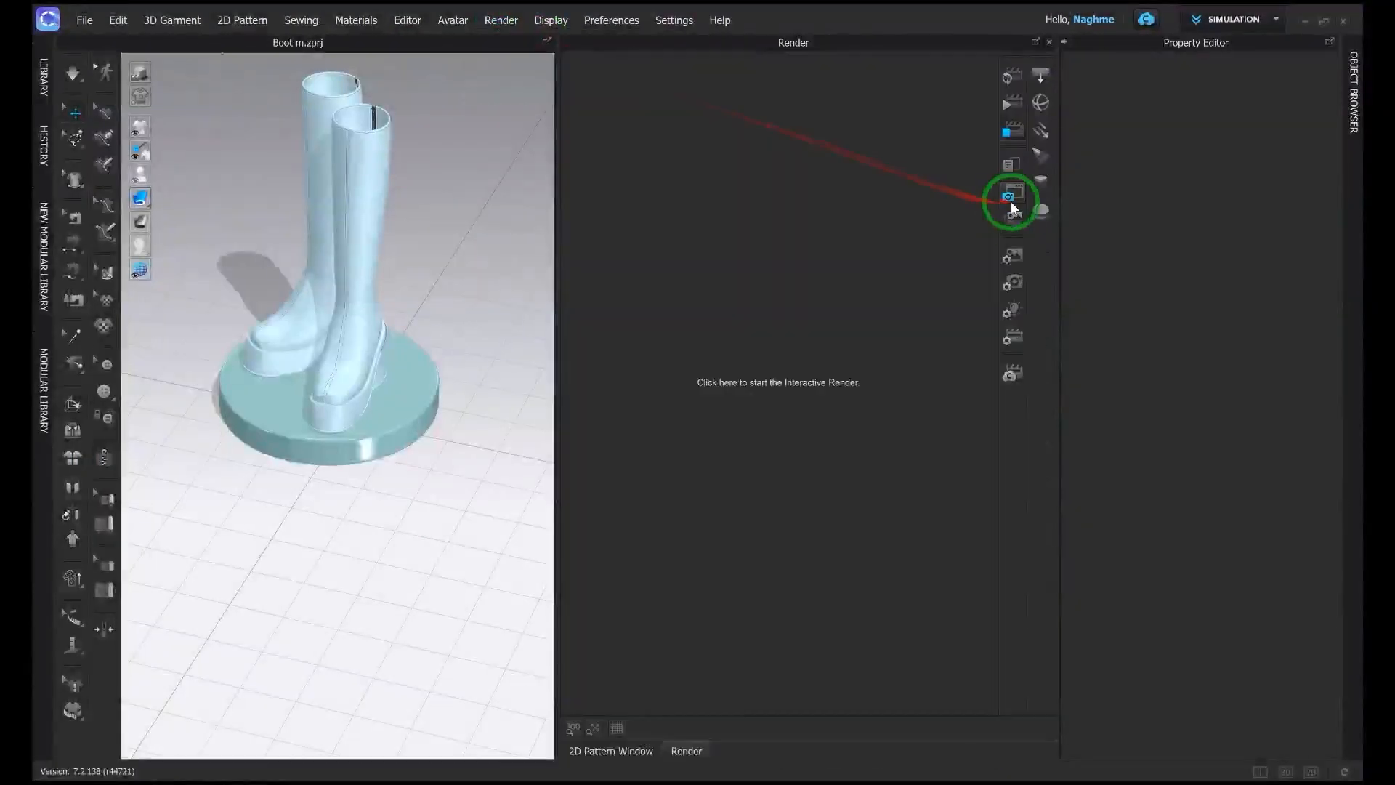
{"action": "left_click", "coordinate": [1013, 259]}
{"action": "left_click", "coordinate": [1261, 201]}
{"action": "left_click", "coordinate": [1285, 231]}
{"action": "type", "text": "1920"}
Step: Set the render background color to a dark teal
{"action": "left_click", "coordinate": [1320, 314]}
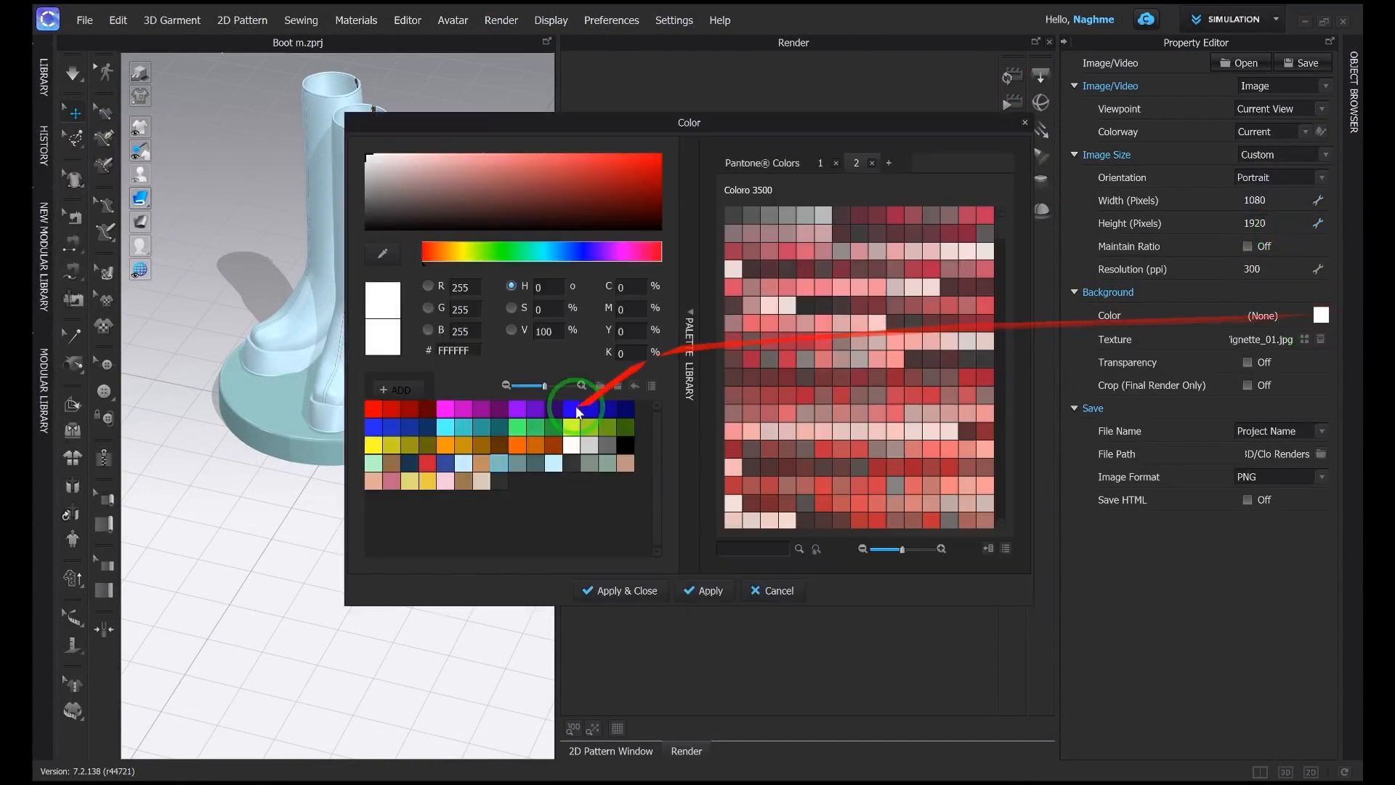
{"action": "left_click", "coordinate": [500, 463]}
{"action": "left_click_drag", "start_coordinate": [594, 198], "coordinate": [582, 204]}
{"action": "left_click", "coordinate": [632, 590]}
Step: Load Vignette_04.jpg as the render background texture
{"action": "left_click", "coordinate": [1321, 339]}
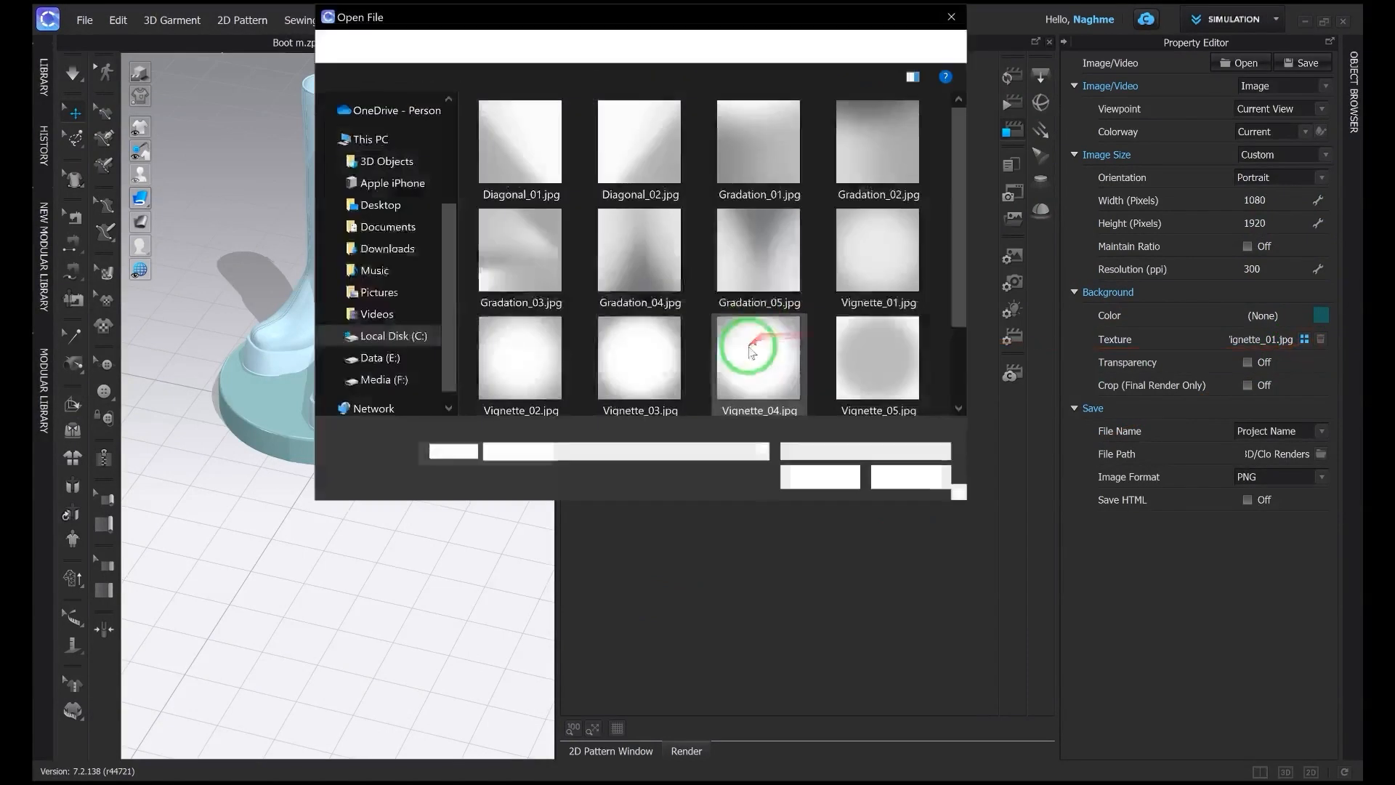
{"action": "scroll", "coordinate": [747, 429], "scroll_direction": "down", "scroll_amount": 2}
{"action": "left_click", "coordinate": [755, 227]}
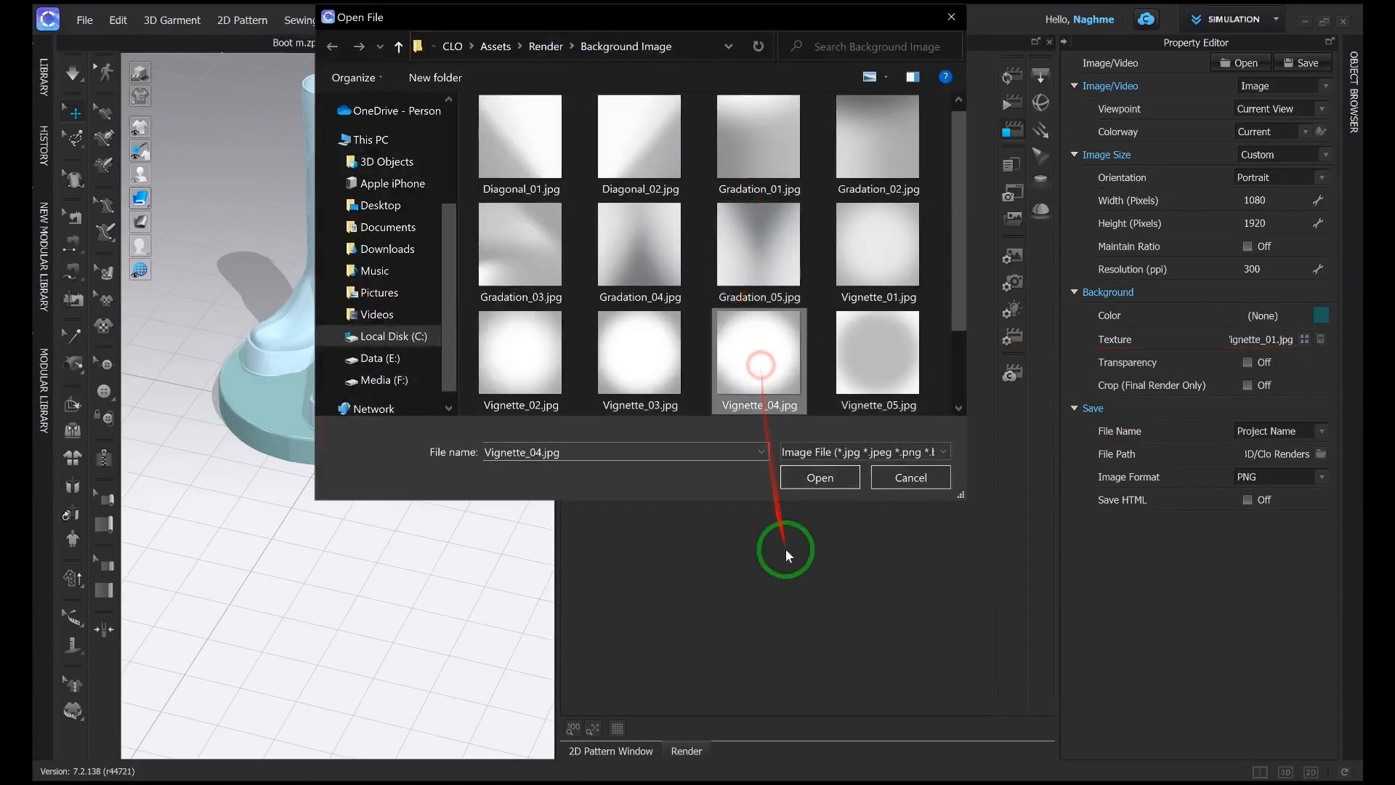
{"action": "left_click", "coordinate": [820, 478]}
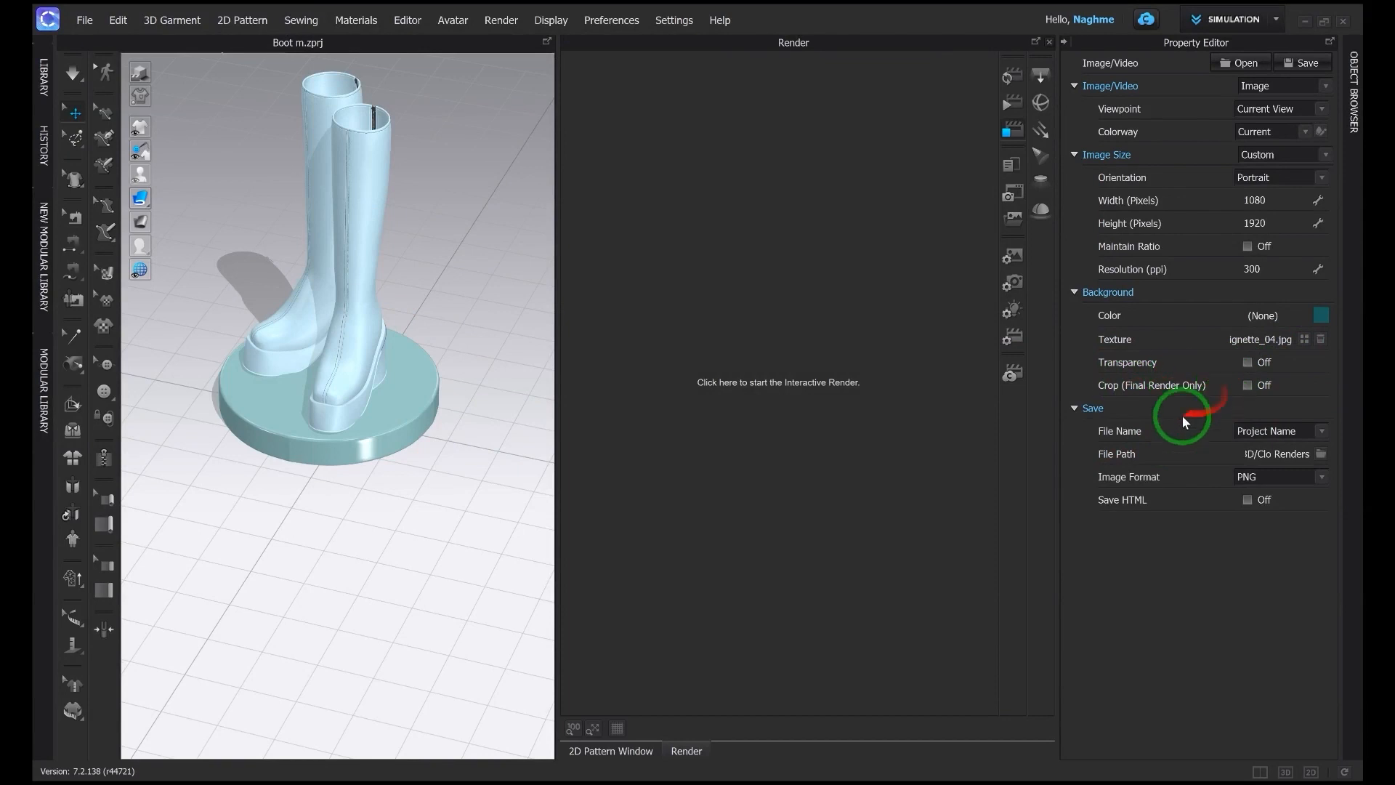
Step: View the camera properties and set the render light preset to Light_7
{"action": "left_click", "coordinate": [1012, 284]}
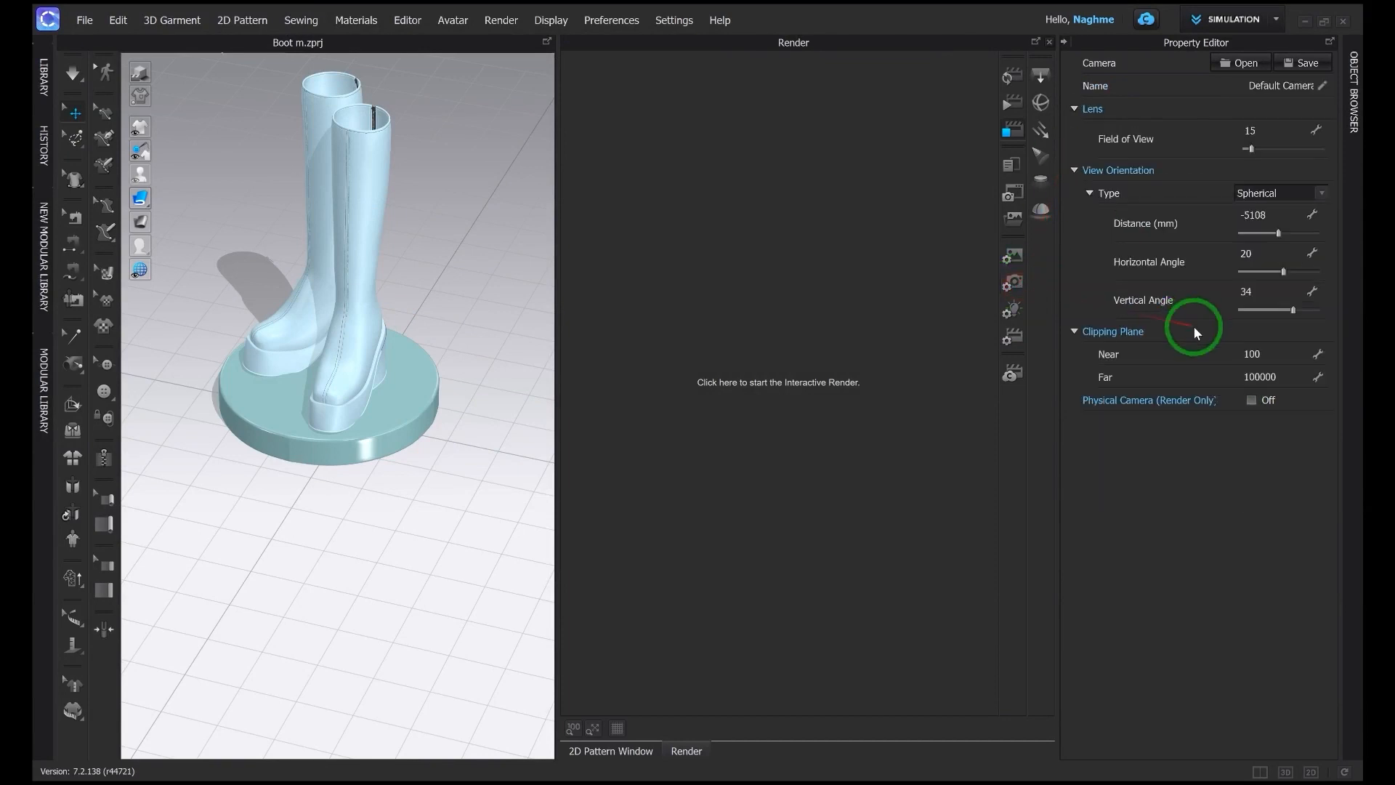
{"action": "left_click", "coordinate": [1014, 310]}
{"action": "left_click", "coordinate": [1317, 85]}
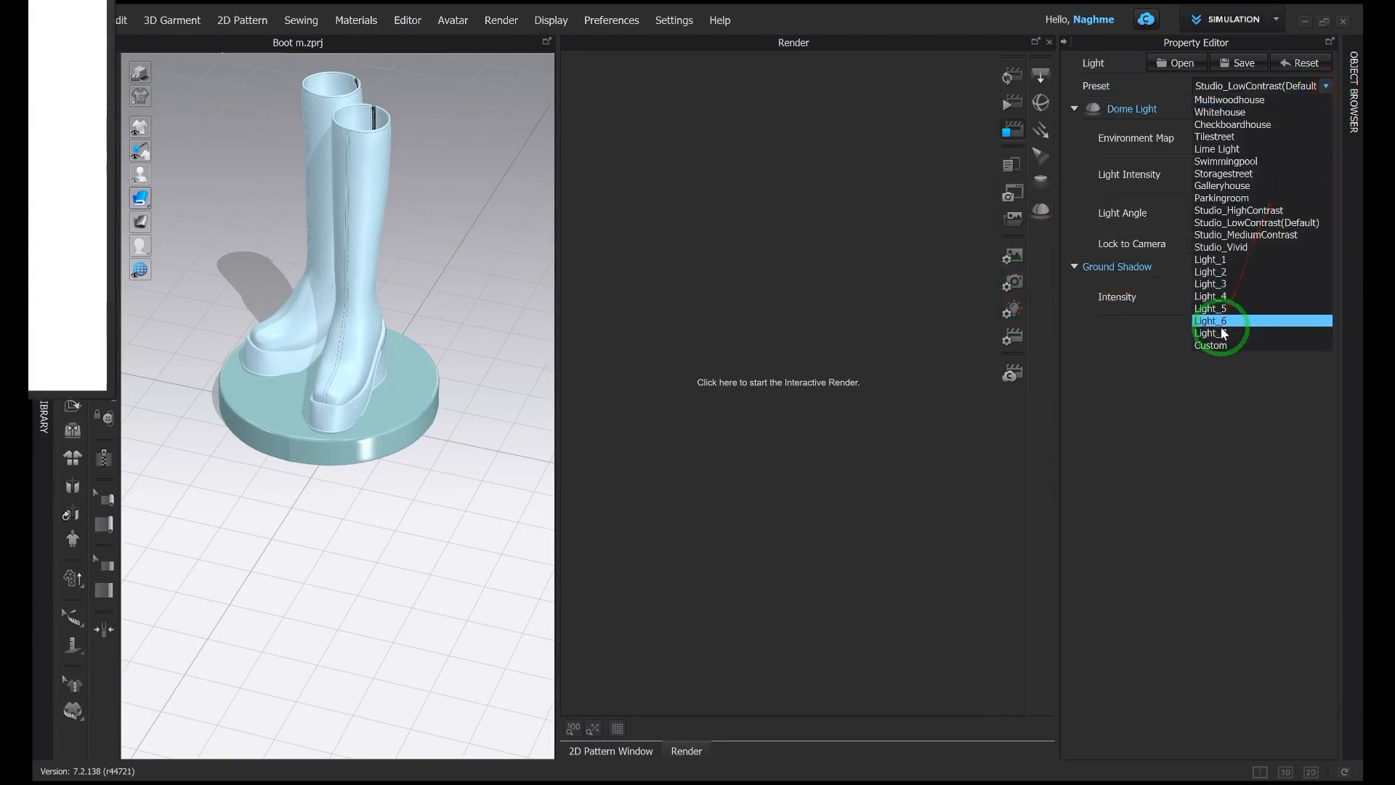
{"action": "left_click", "coordinate": [1219, 328]}
{"action": "left_click", "coordinate": [1322, 86]}
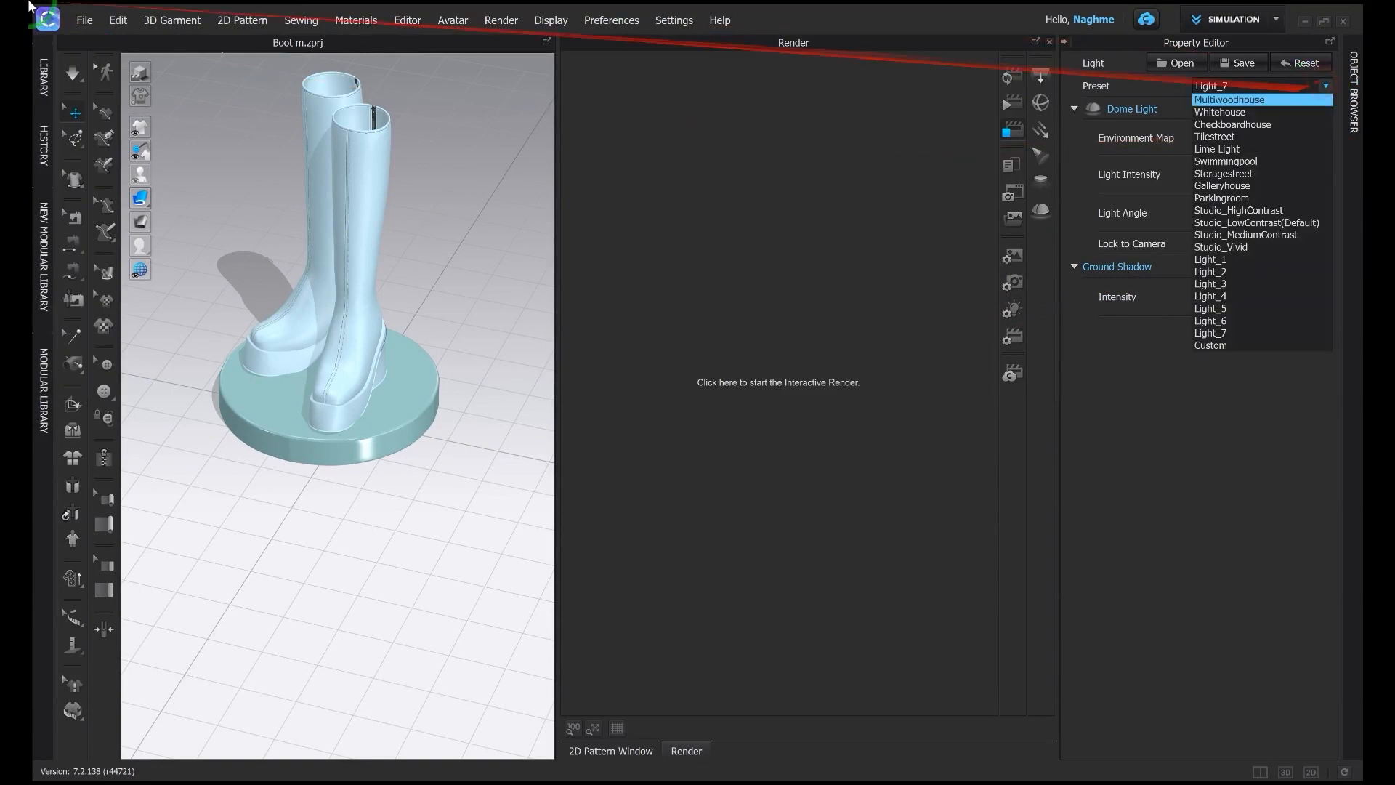
{"action": "left_click", "coordinate": [1259, 462]}
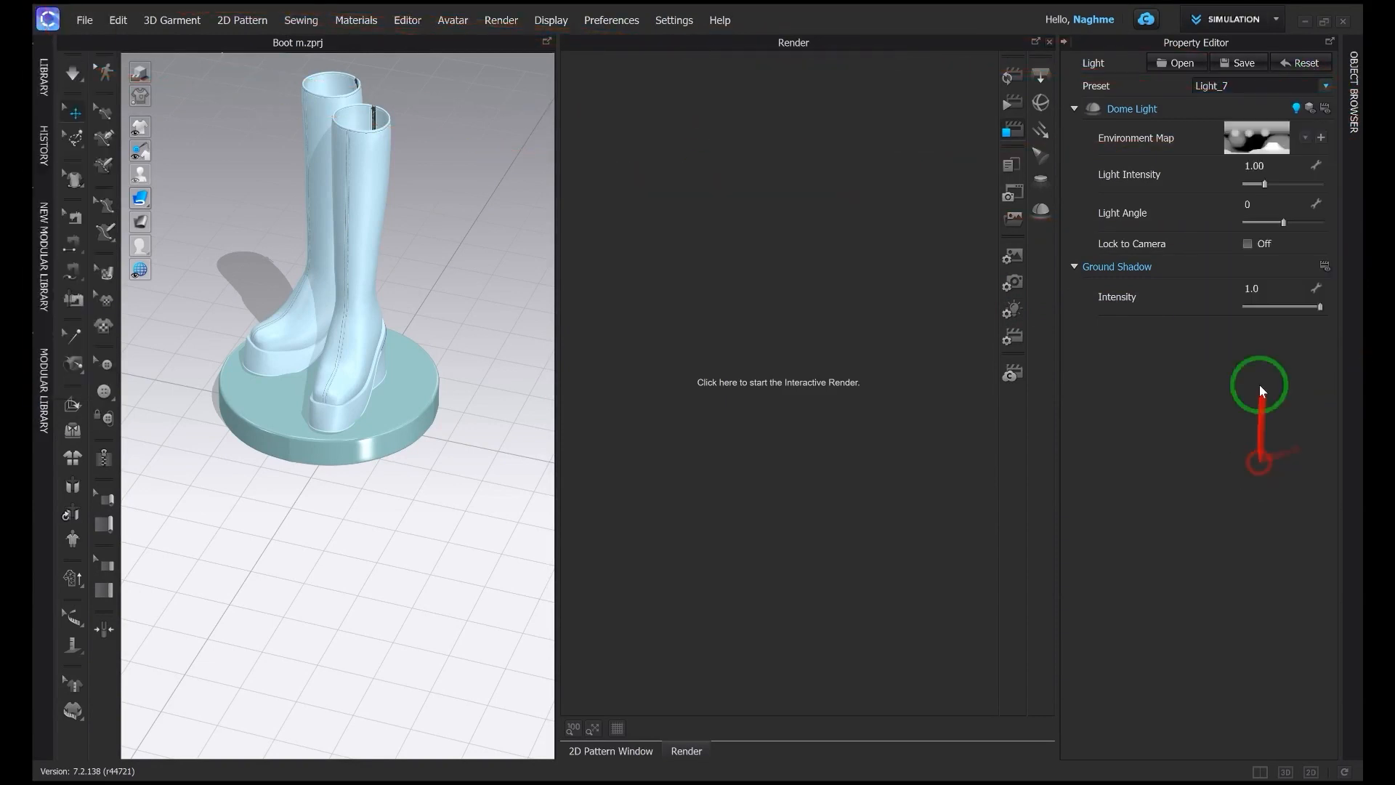
Step: Load a custom environment map for the dome light and turn on Lock to Camera
{"action": "left_click", "coordinate": [1322, 138]}
{"action": "left_click", "coordinate": [552, 184]}
{"action": "left_click", "coordinate": [816, 476]}
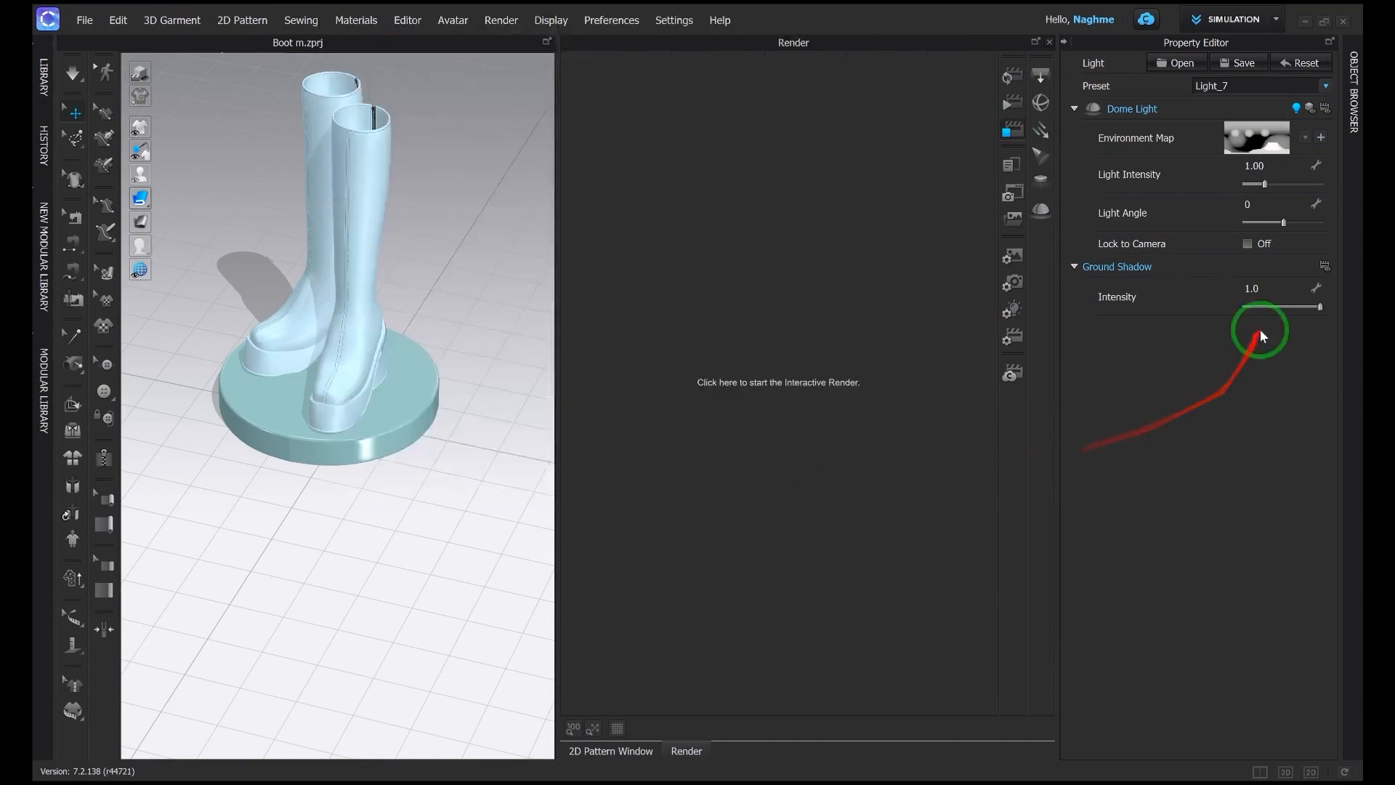
{"action": "left_click", "coordinate": [1016, 287]}
{"action": "left_click", "coordinate": [1014, 308]}
{"action": "left_click", "coordinate": [1261, 208]}
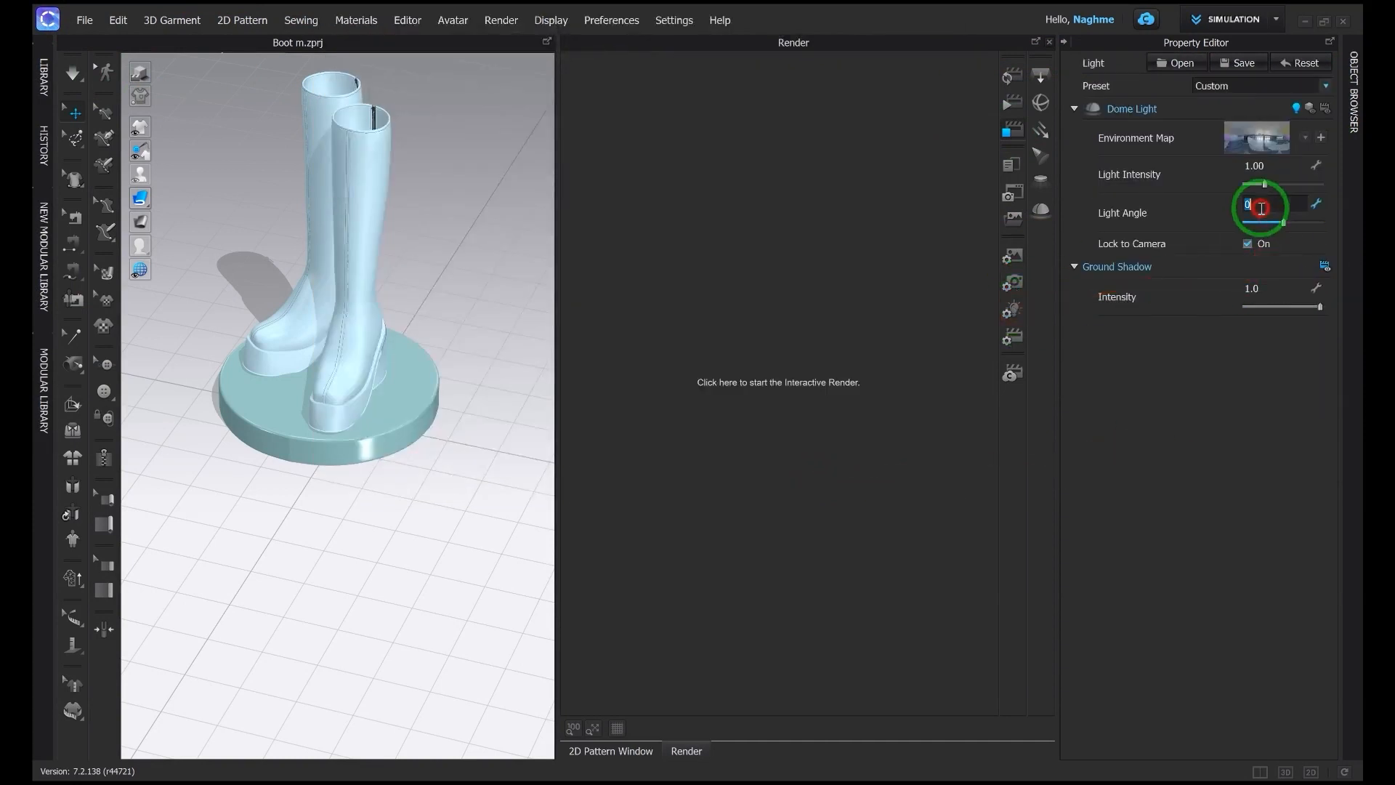
Step: Set the maximum render time to 30 minutes and start the interactive render of the boots
{"action": "left_click", "coordinate": [1012, 338]}
{"action": "left_click", "coordinate": [1262, 195]}
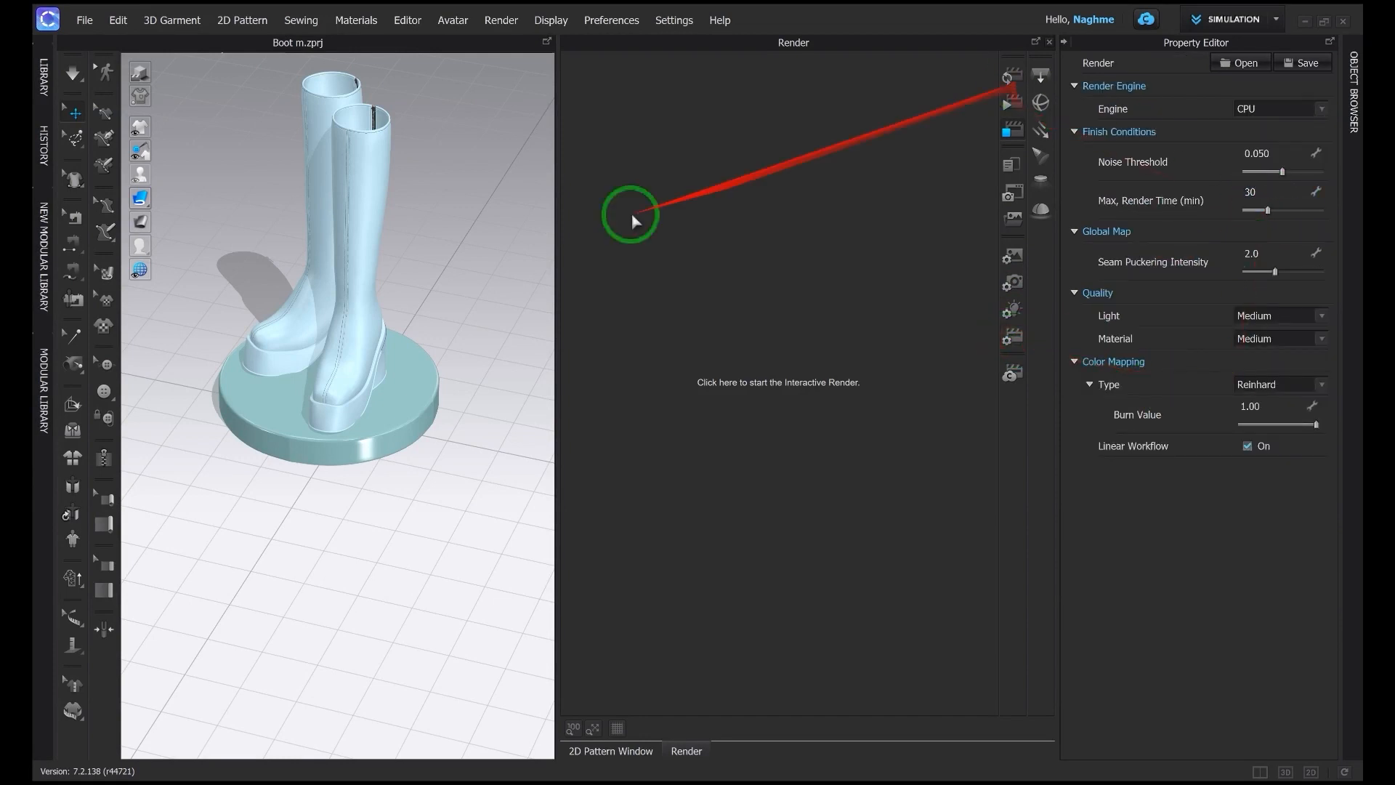
{"action": "scroll", "coordinate": [321, 320], "scroll_direction": "up", "scroll_amount": 6}
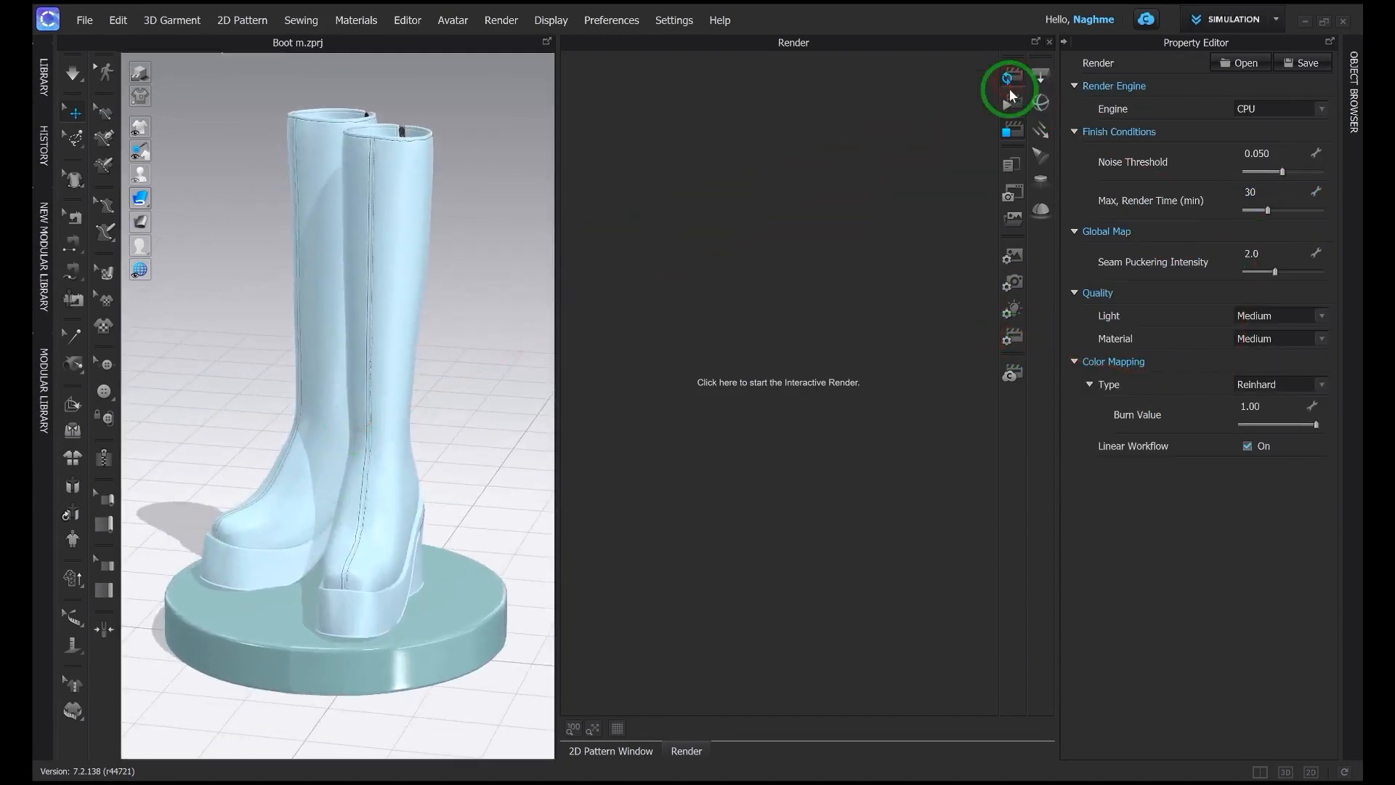
{"action": "left_click", "coordinate": [1009, 90]}
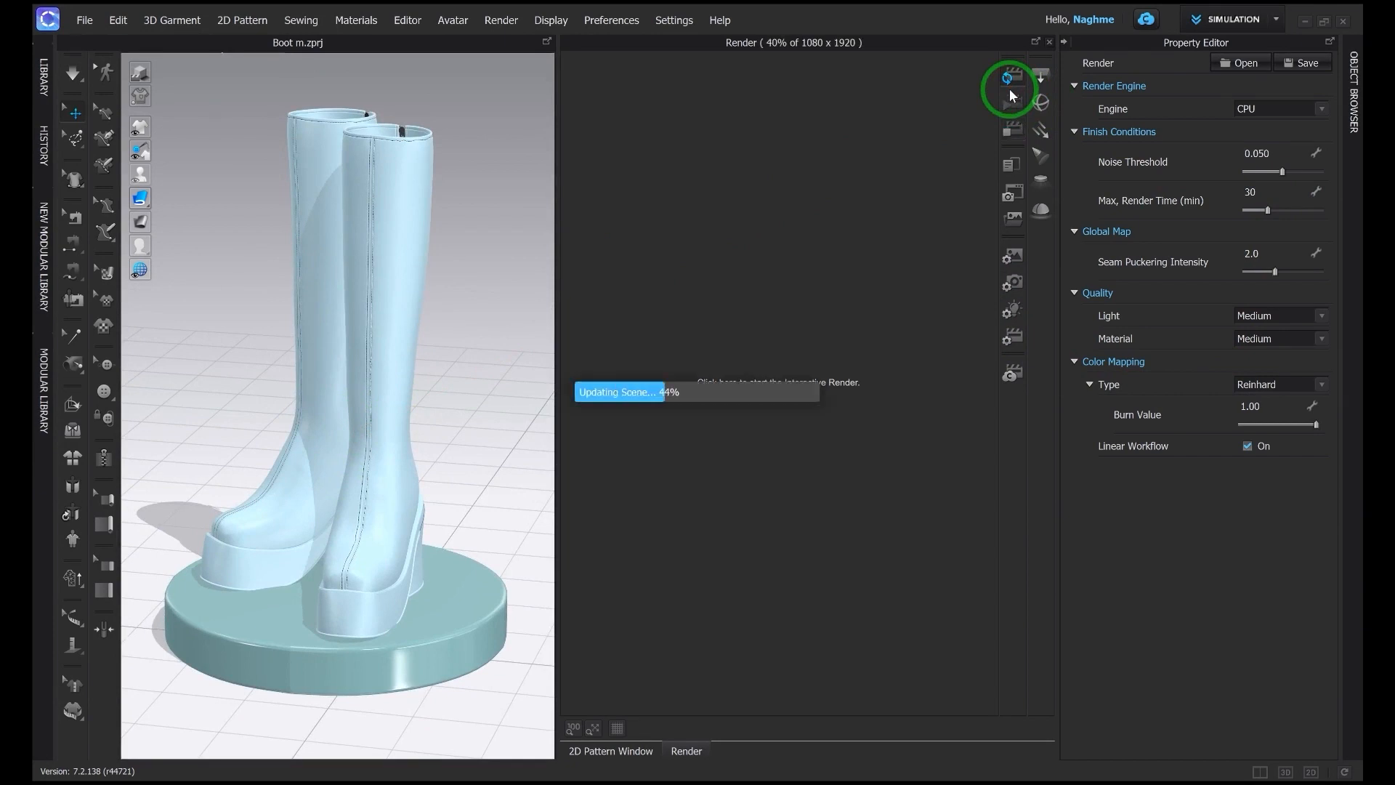